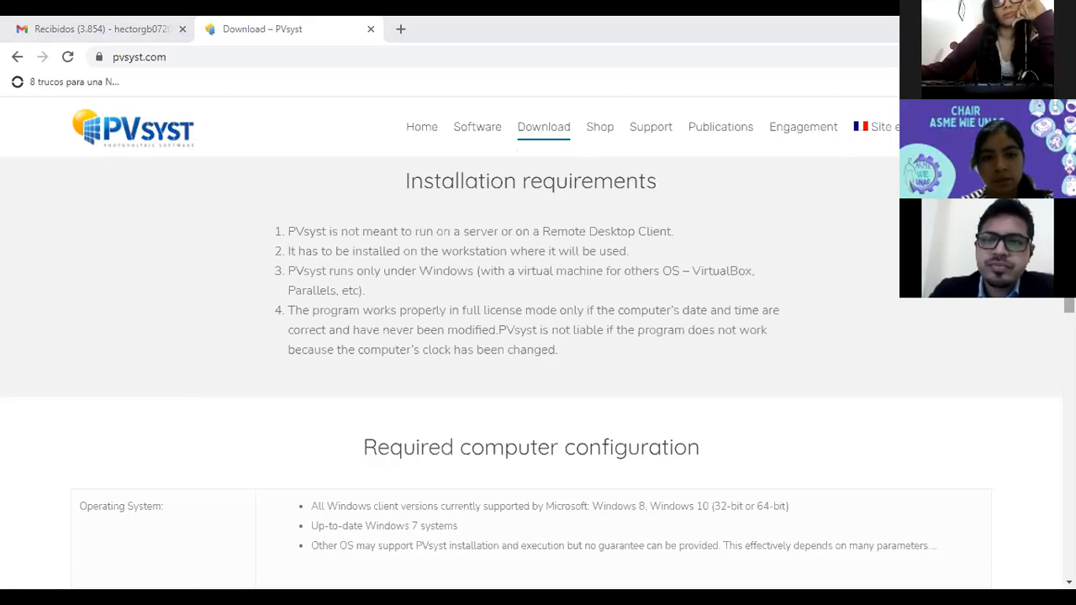
Step: Examine the installation requirements, the required computer configuration and the available PVsyst versions on the download page
scroll(531, 372, down, 1)
scroll(532, 373, up, 1)
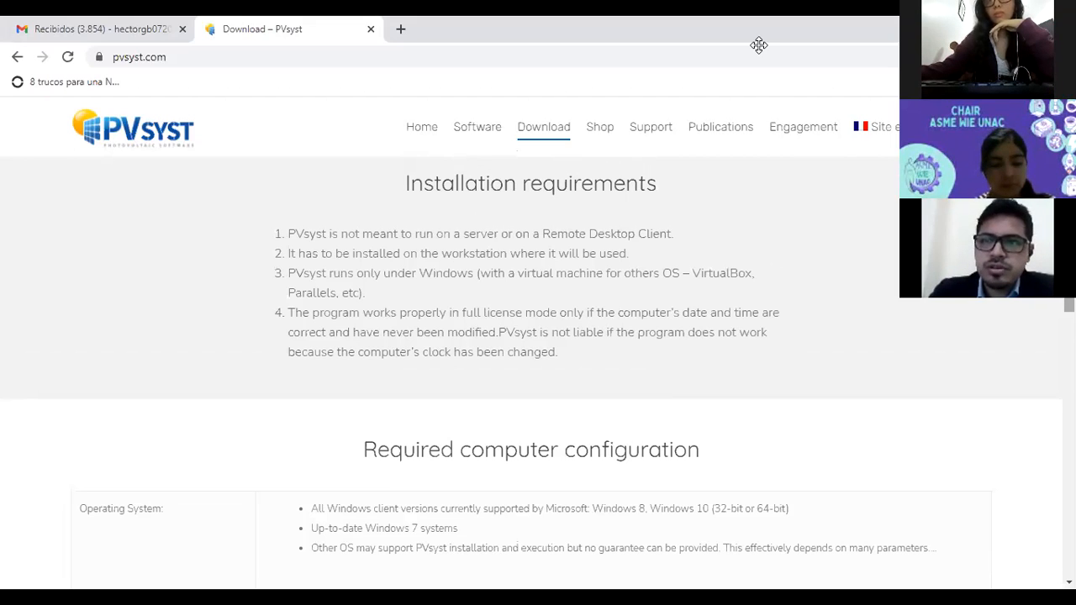
scroll(760, 45, up, 1)
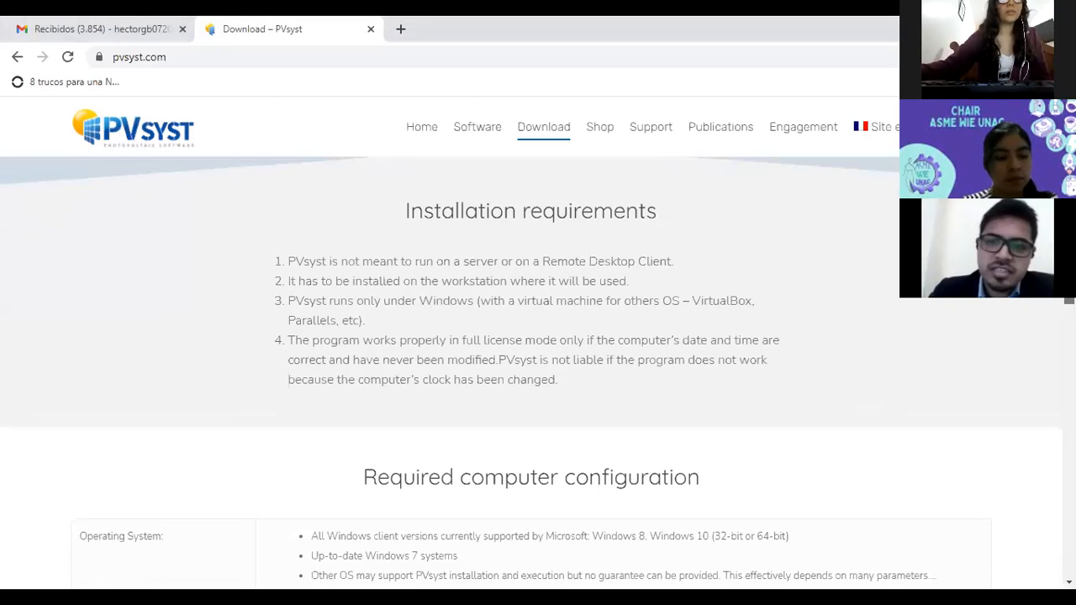
scroll(531, 376, down, 1)
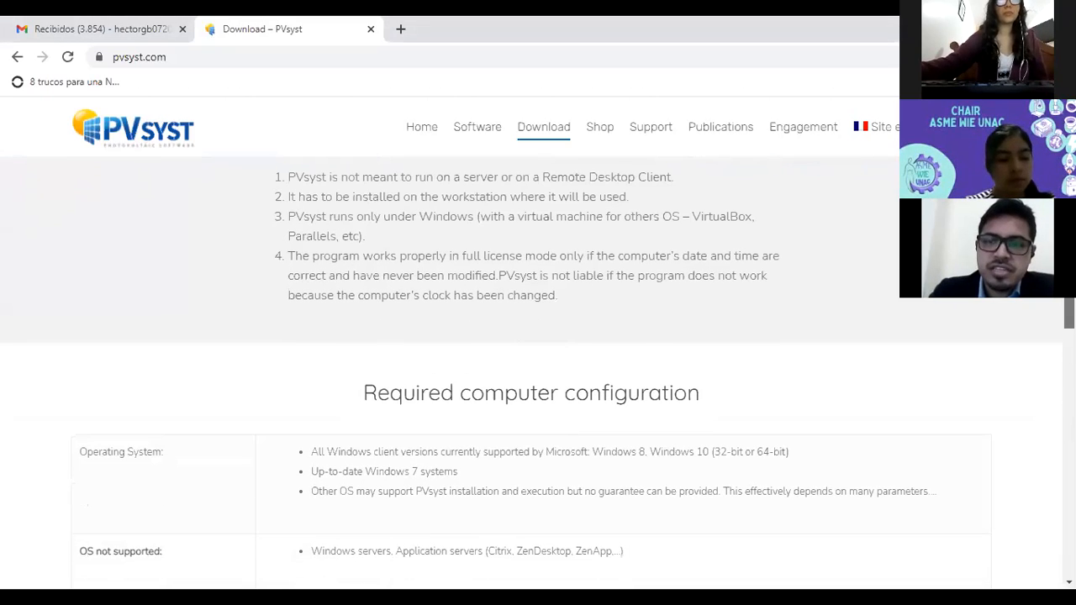
scroll(531, 376, down, 5)
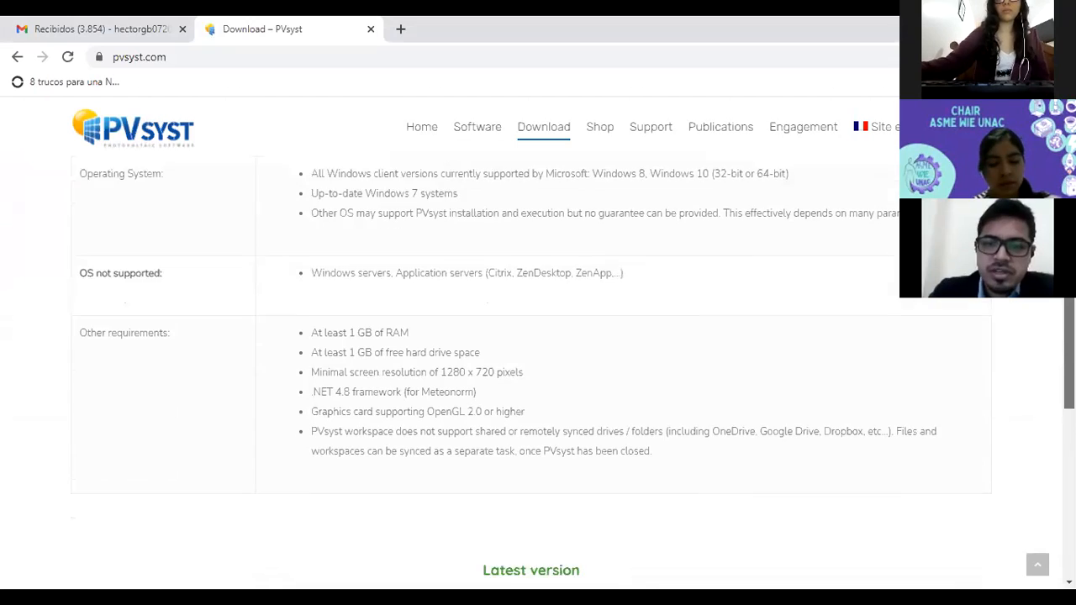
scroll(531, 376, down, 3)
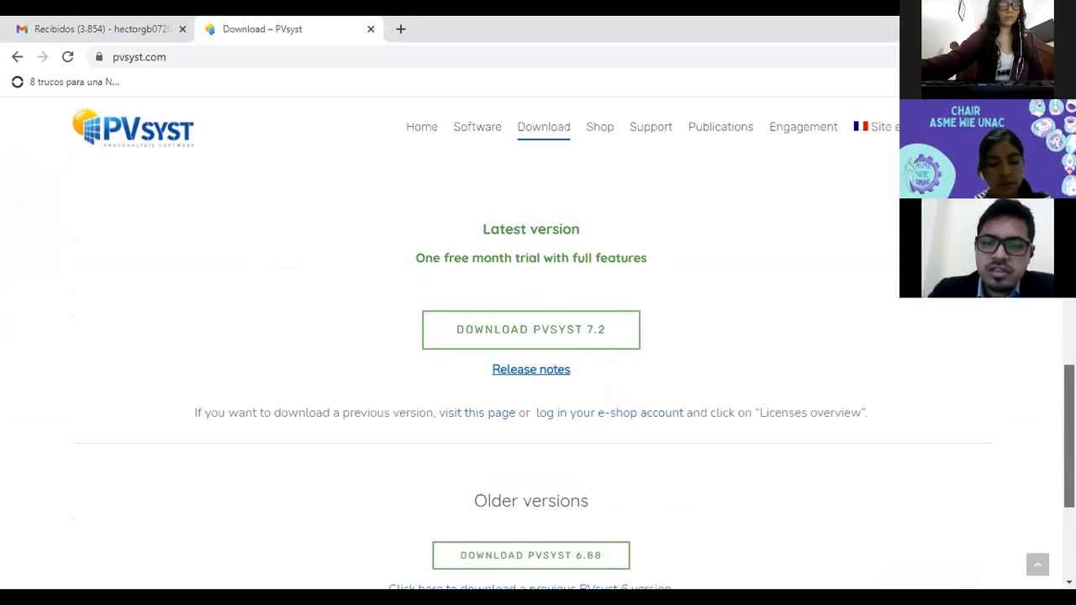
scroll(531, 376, down, 1)
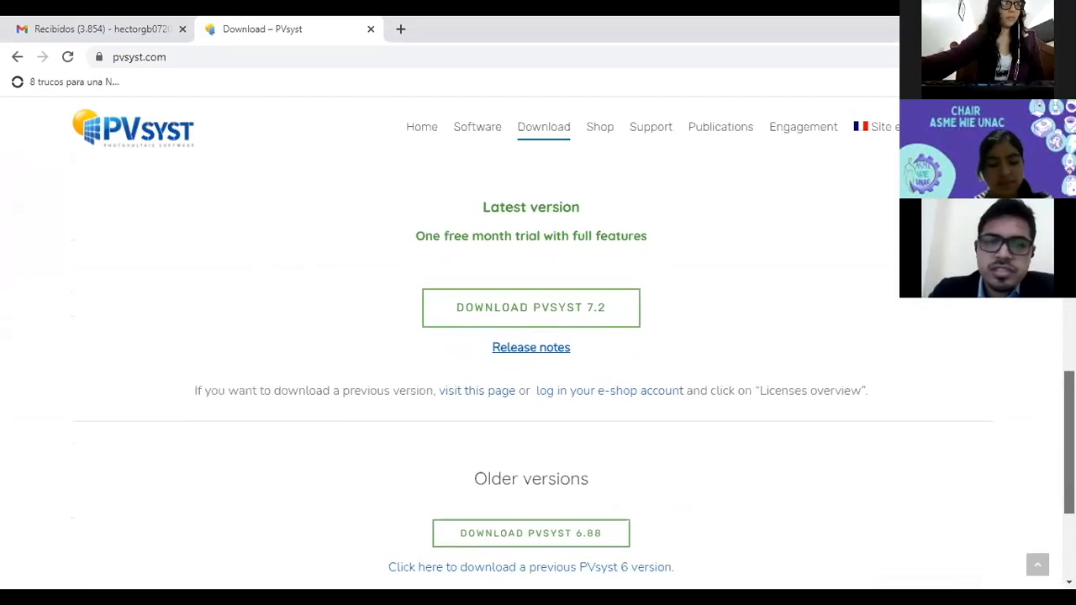
scroll(532, 376, up, 1)
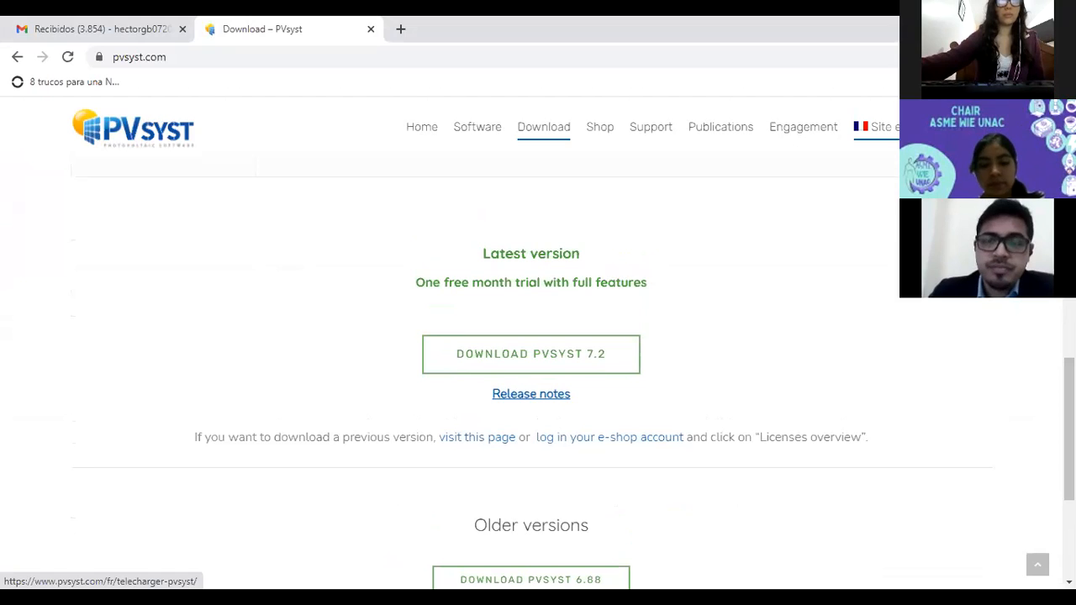
Step: Open the PVsyst website's Shop page and look over the yearly subscription and the discounts for non-profit use
click(601, 128)
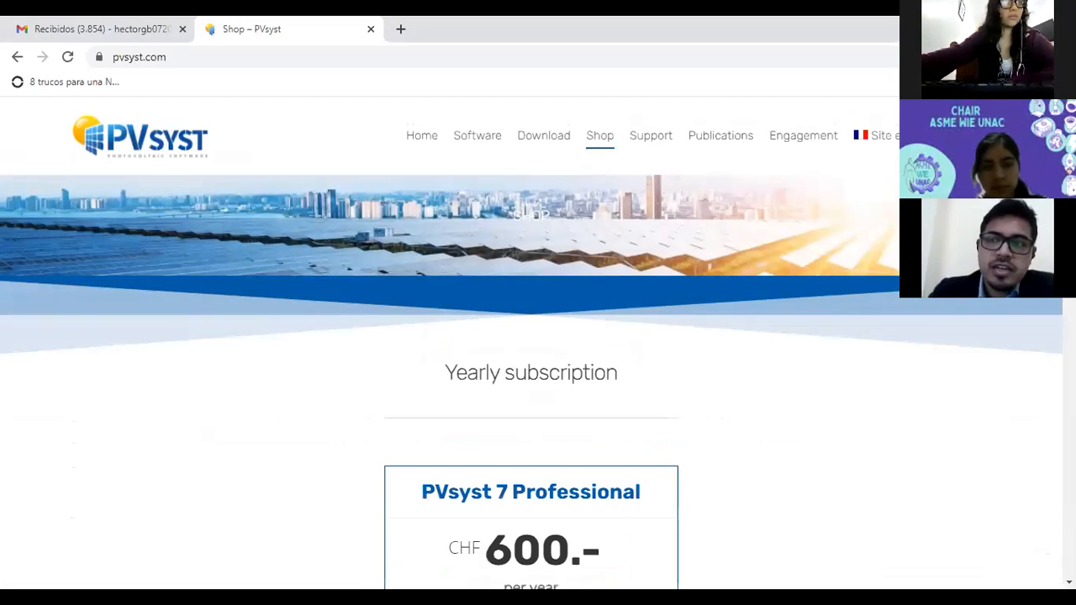
scroll(531, 337, down, 4)
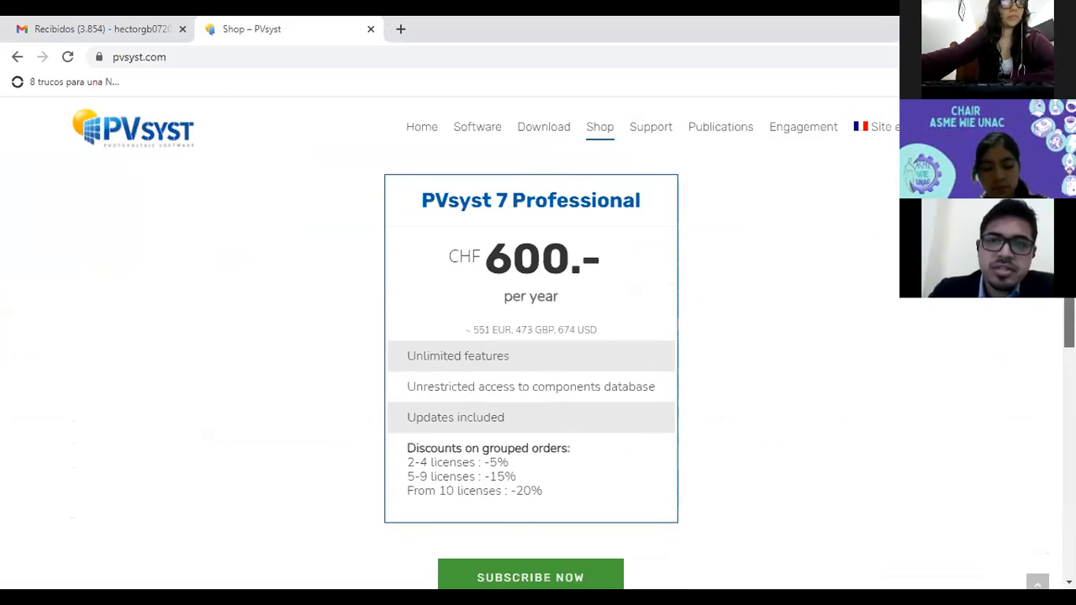
scroll(531, 336, down, 6)
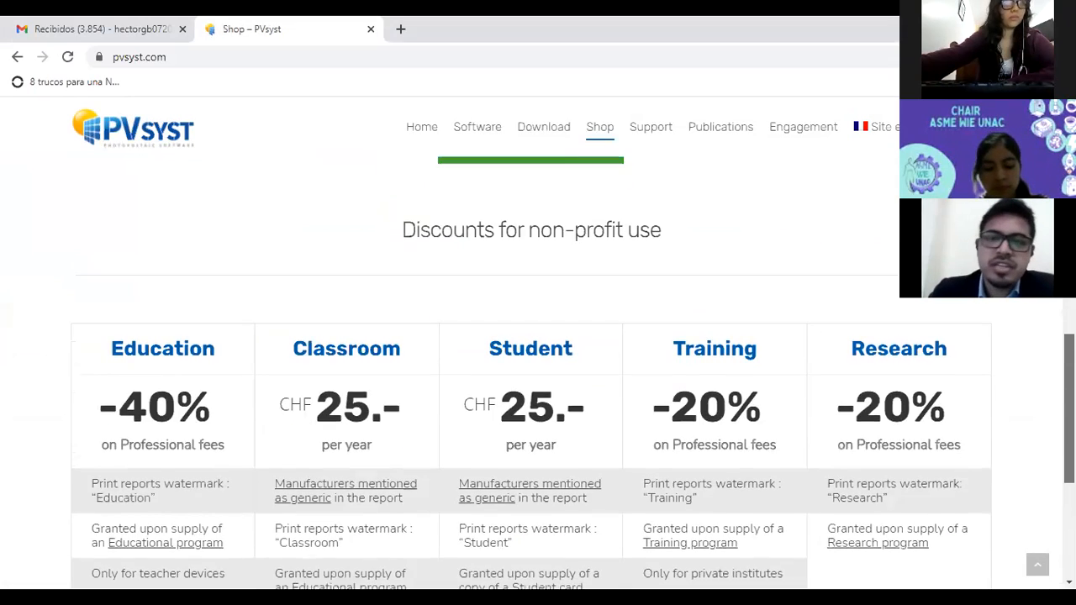
scroll(532, 374, up, 10)
scroll(532, 373, down, 2)
scroll(531, 373, down, 1)
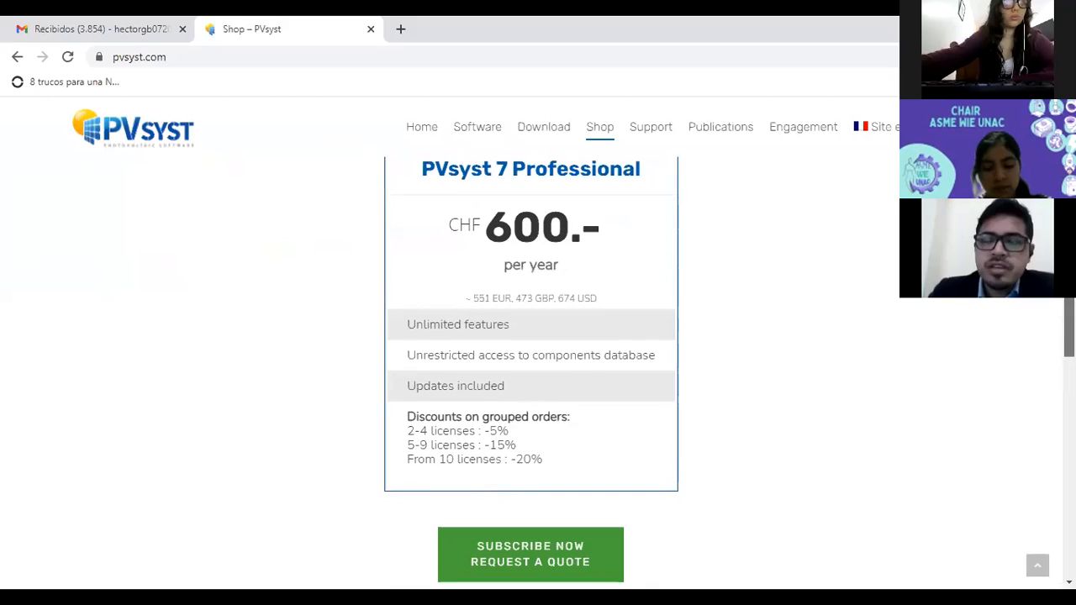
scroll(532, 373, up, 2)
scroll(532, 373, up, 1)
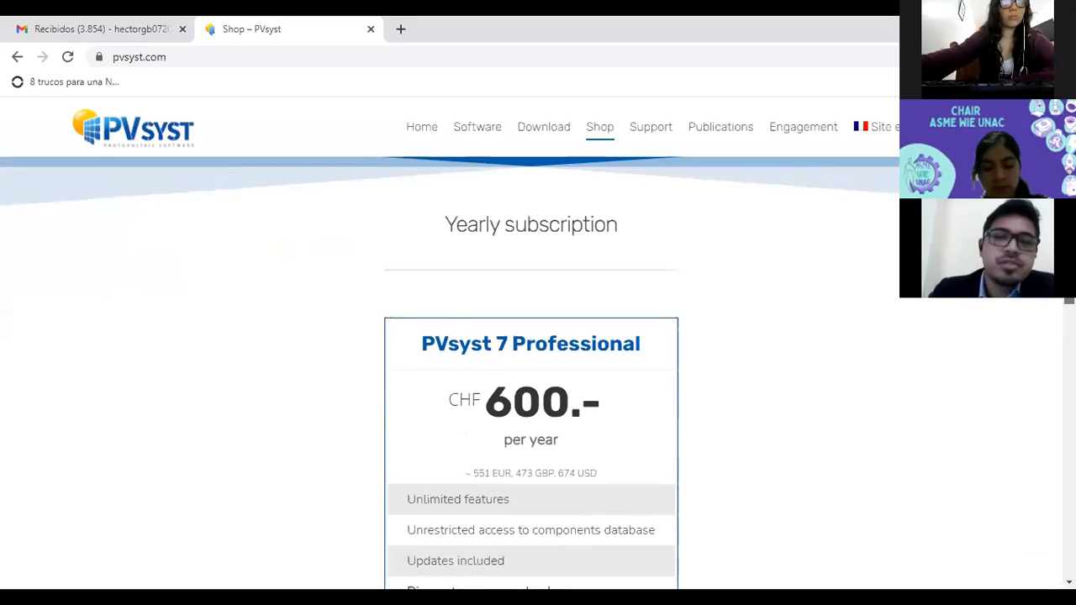
scroll(531, 374, up, 1)
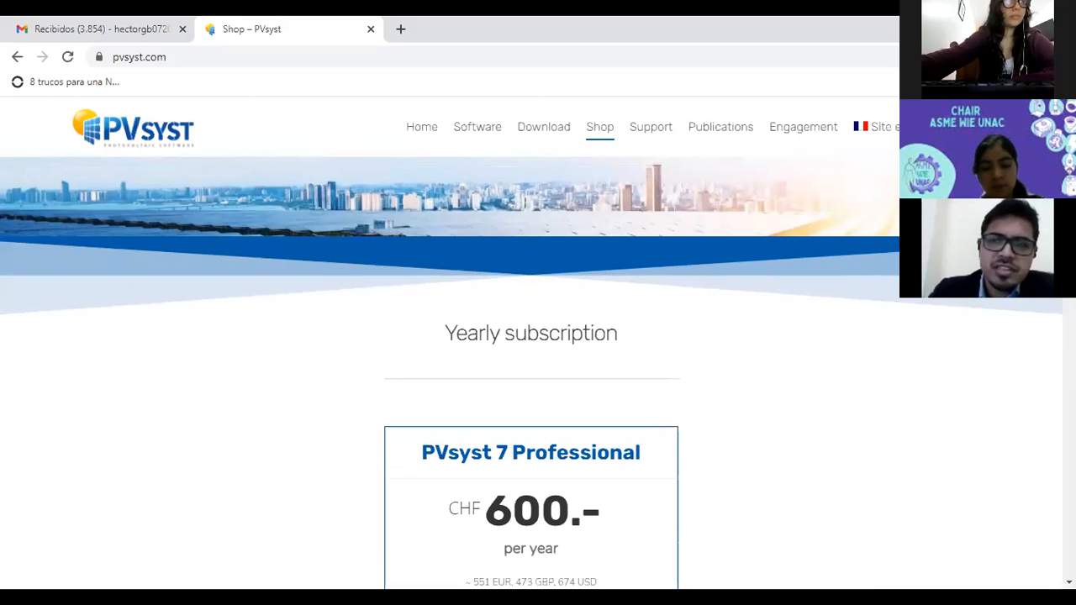
Step: Examine the PVsyst 7 Professional offer's features and grouped-order discounts, highlighting the price's CHF currency and its USD equivalent
scroll(532, 373, down, 1)
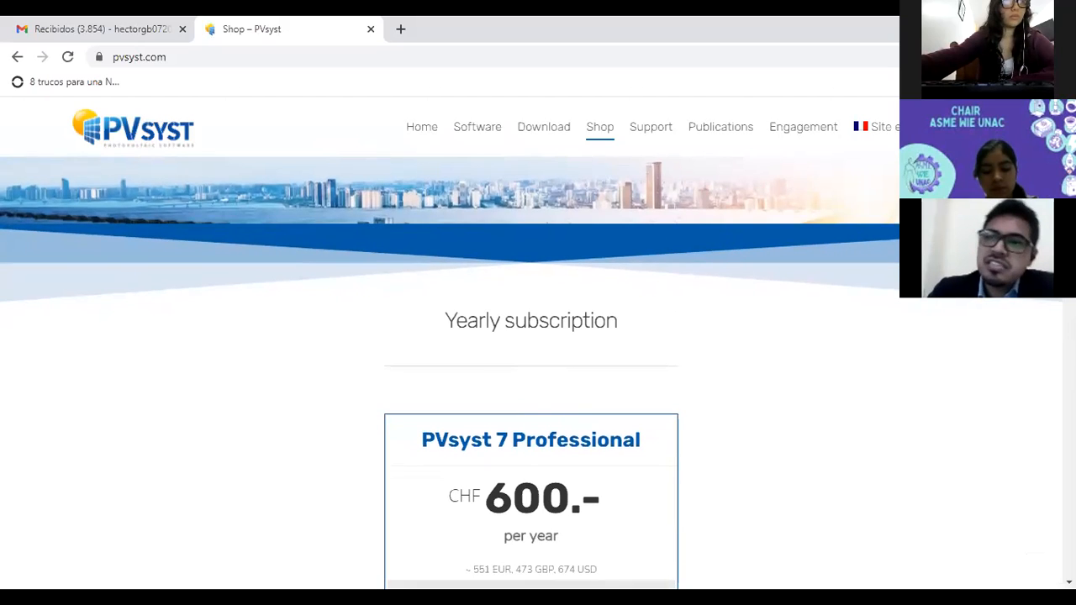
scroll(532, 373, down, 2)
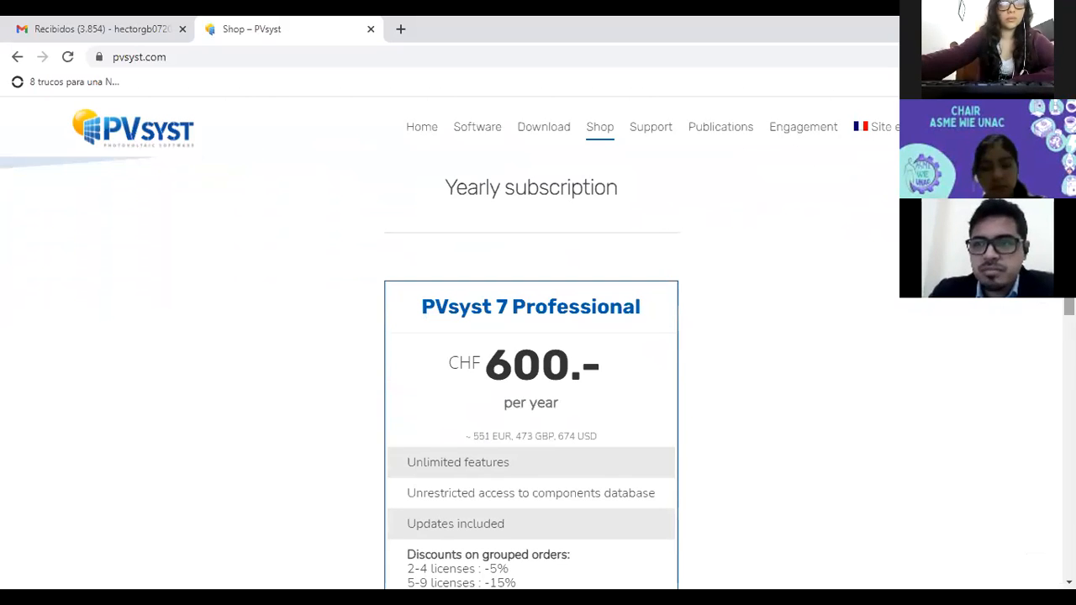
scroll(532, 373, down, 1)
scroll(531, 374, down, 2)
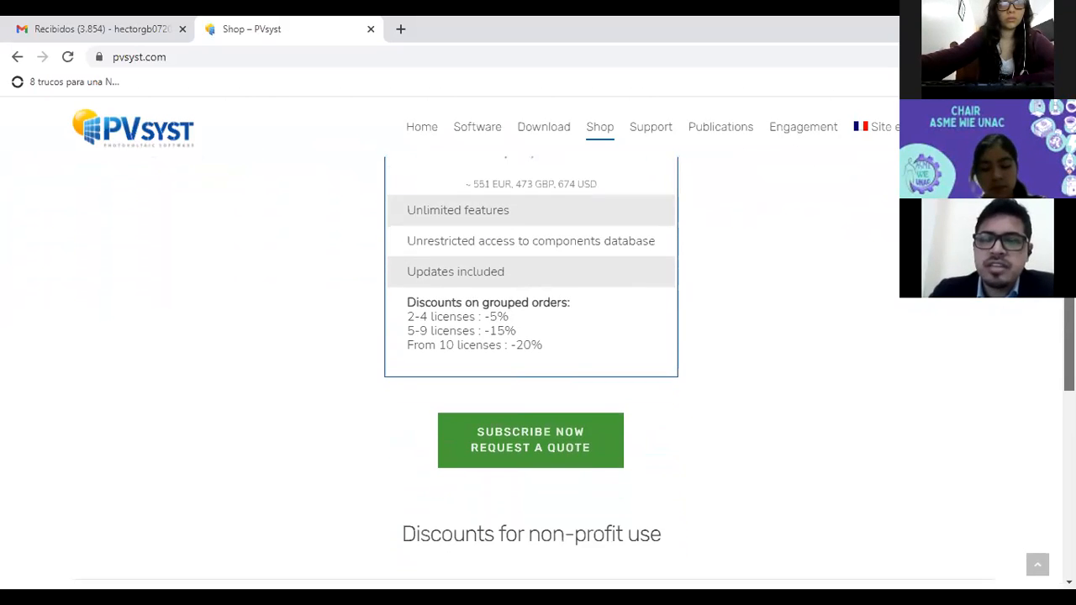
scroll(532, 373, down, 1)
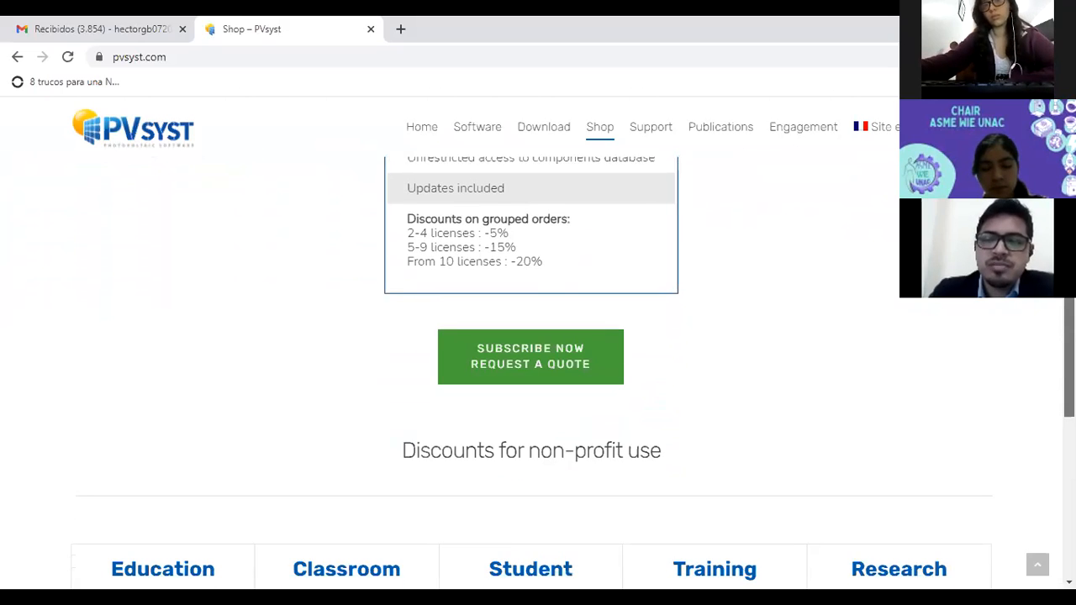
scroll(531, 373, up, 2)
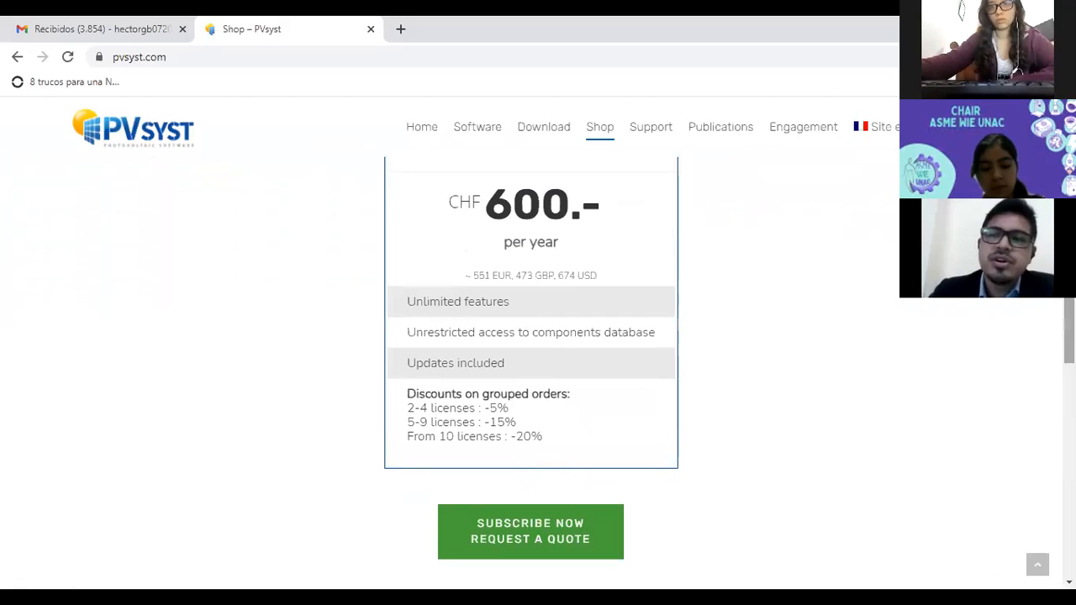
scroll(532, 373, up, 3)
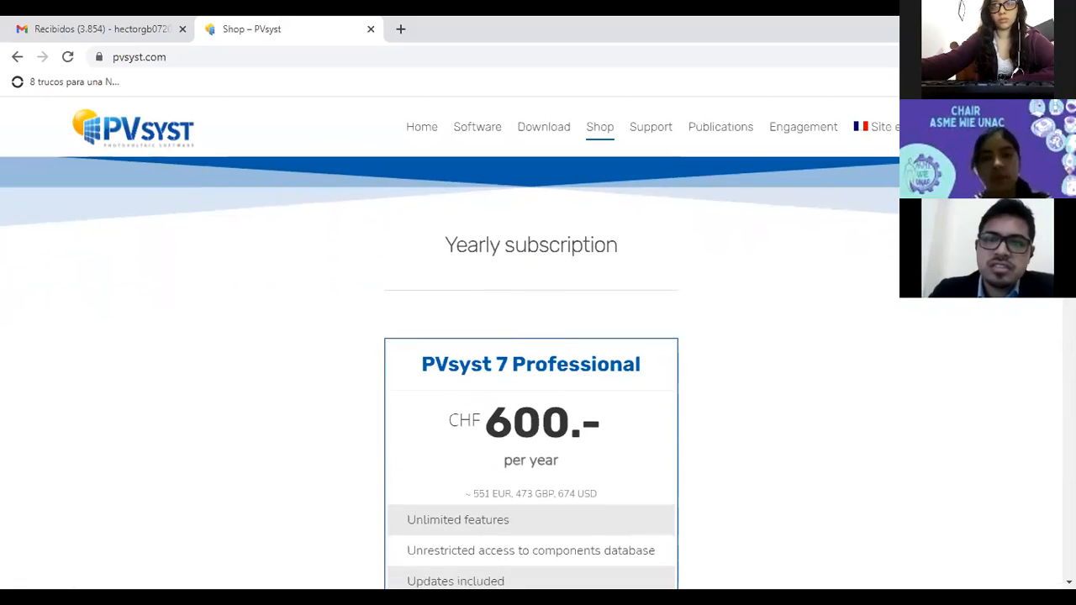
scroll(532, 373, down, 1)
scroll(531, 374, down, 1)
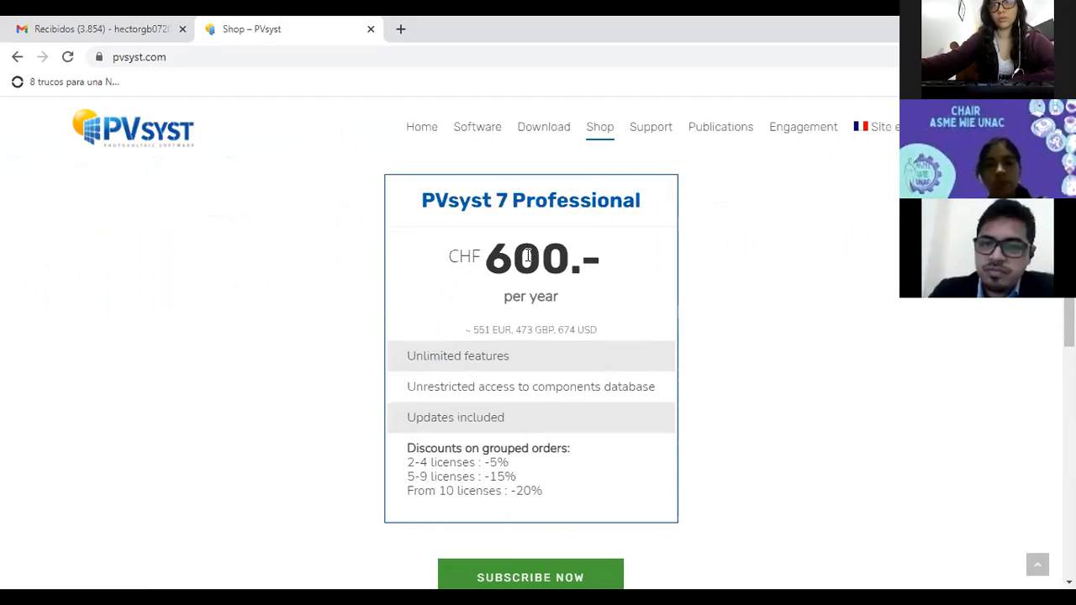
drag(448, 259, 489, 262)
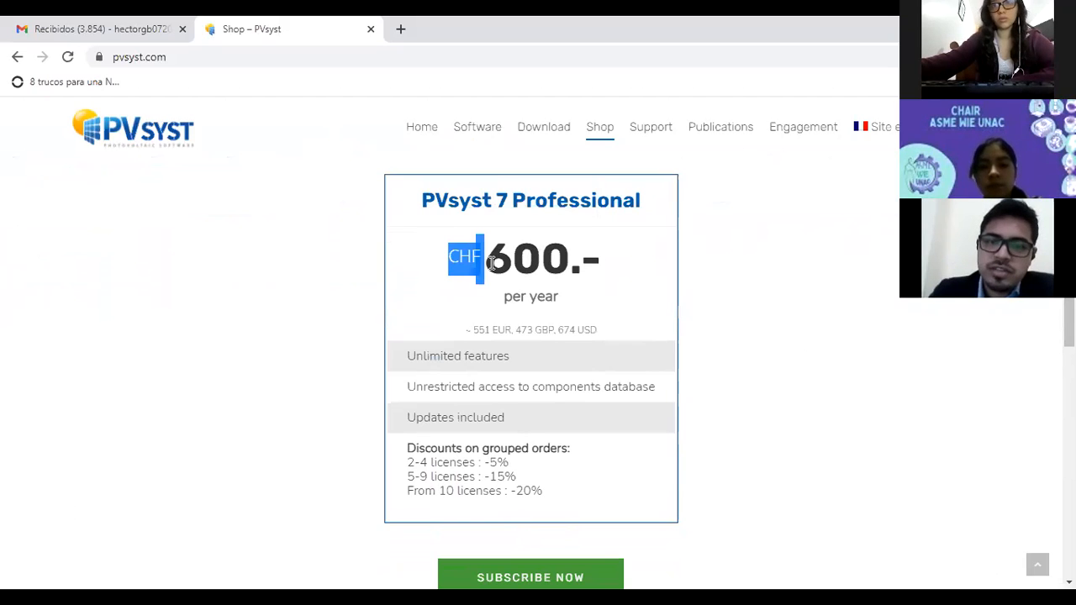
drag(557, 330, 598, 330)
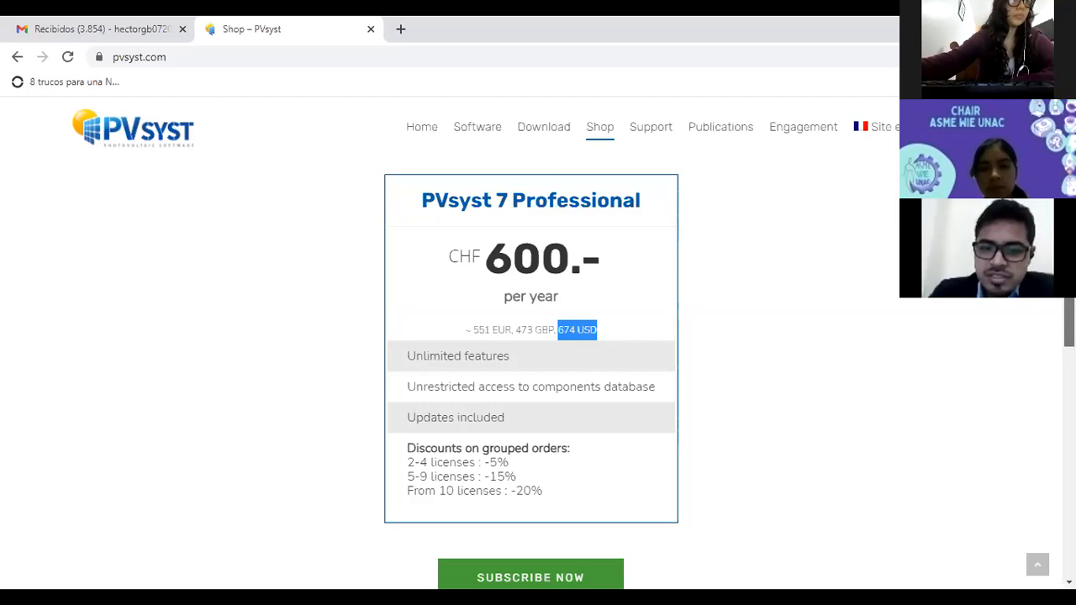
Step: Compare the Education, Classroom, Student, Training and Research discount plans with the PVsyst 7 Professional subscription
scroll(531, 370, down, 1)
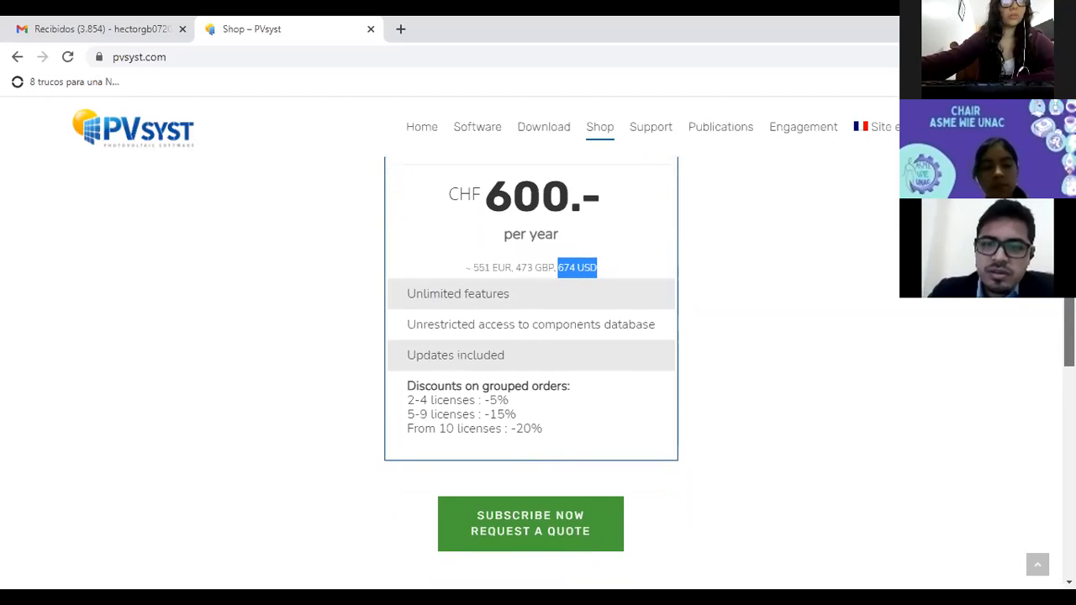
scroll(530, 370, down, 1)
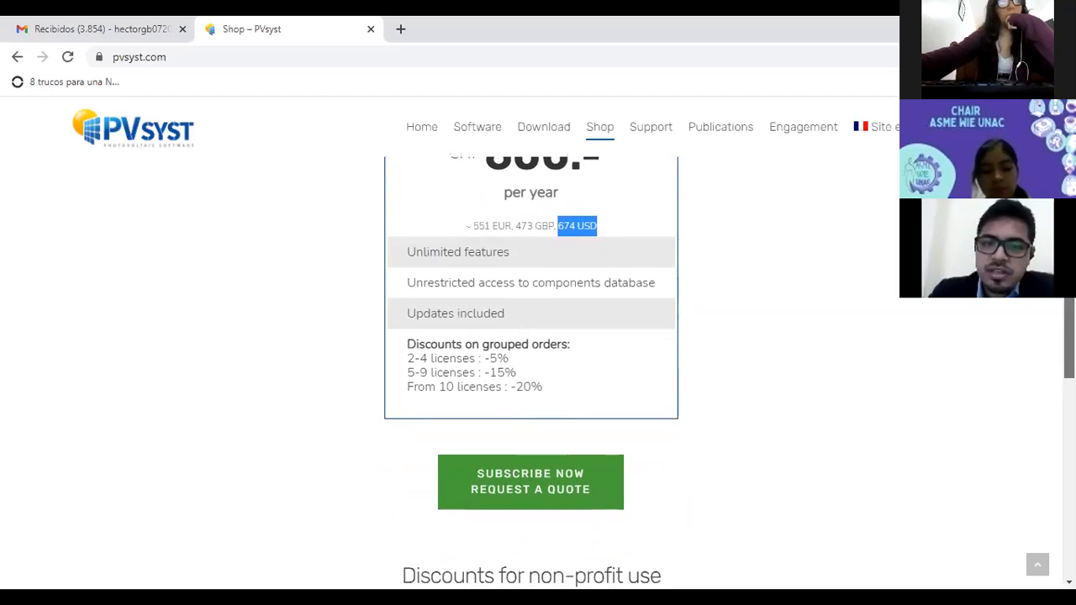
scroll(530, 370, down, 2)
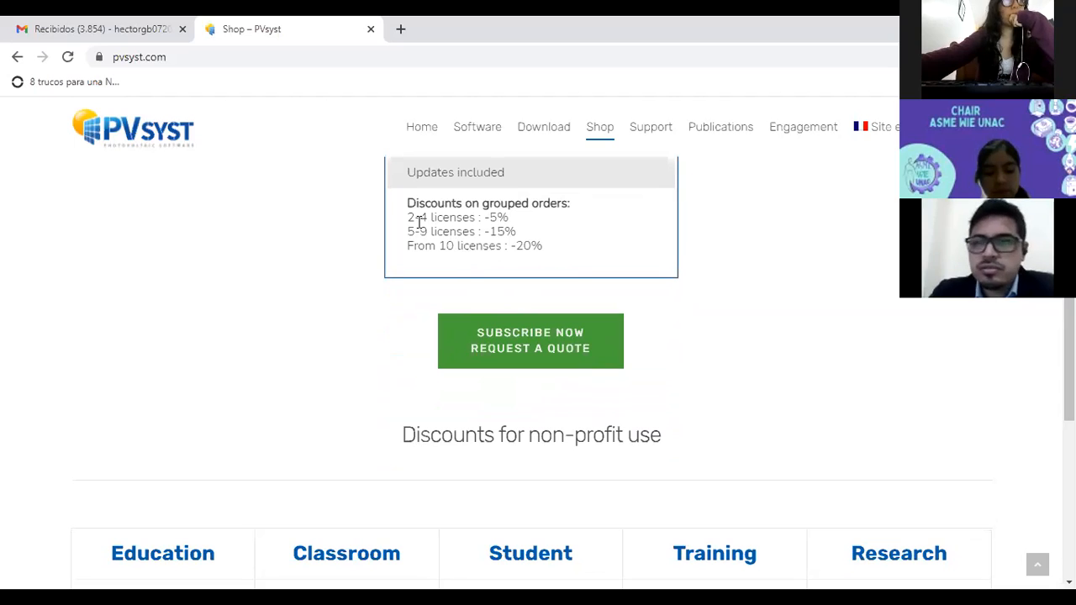
scroll(530, 370, down, 3)
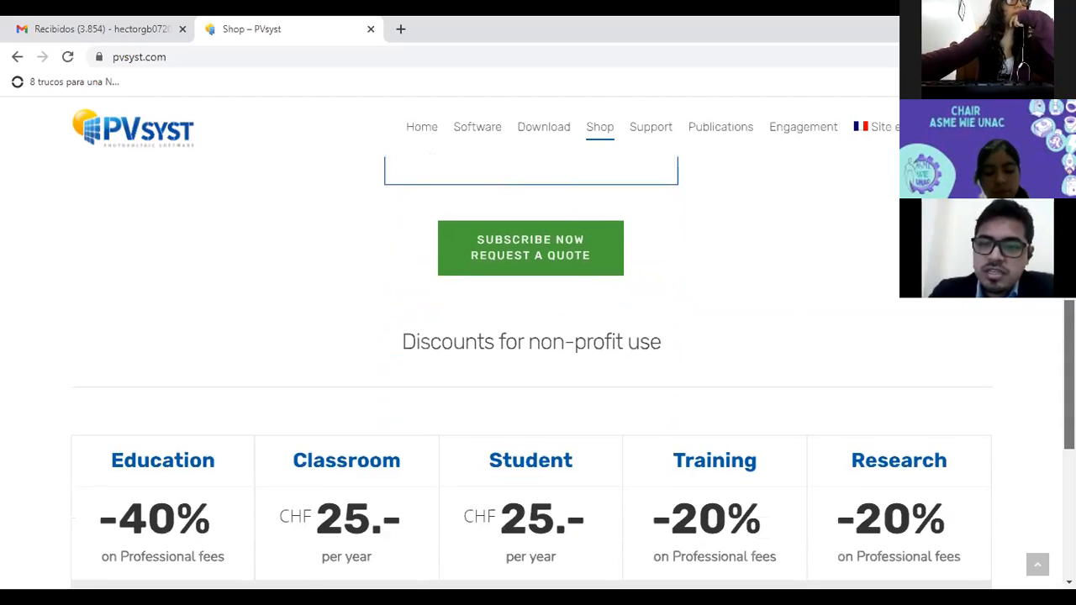
scroll(531, 370, down, 1)
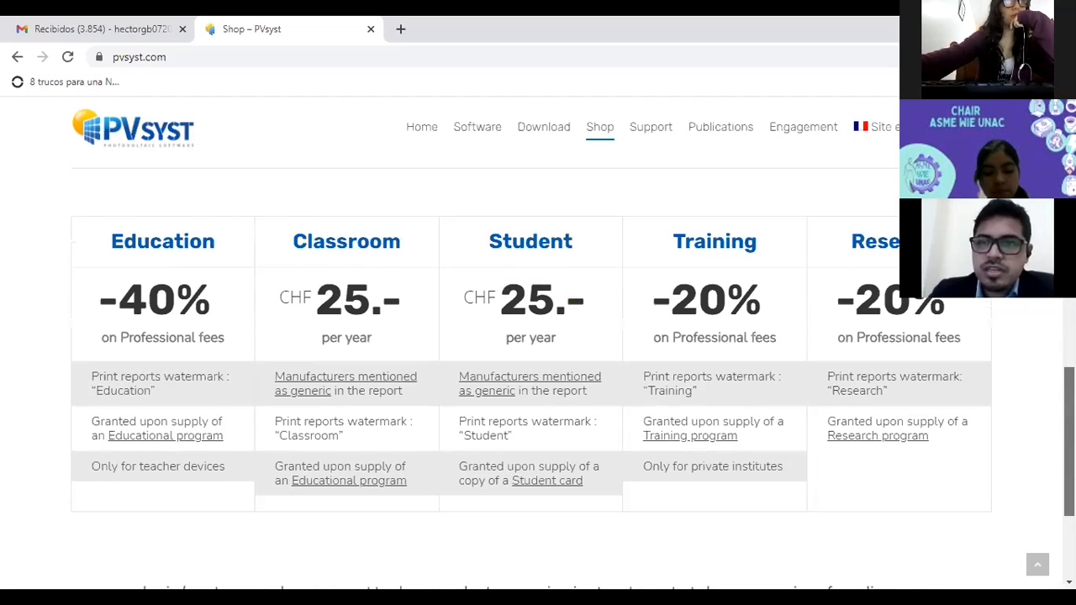
scroll(531, 370, down, 1)
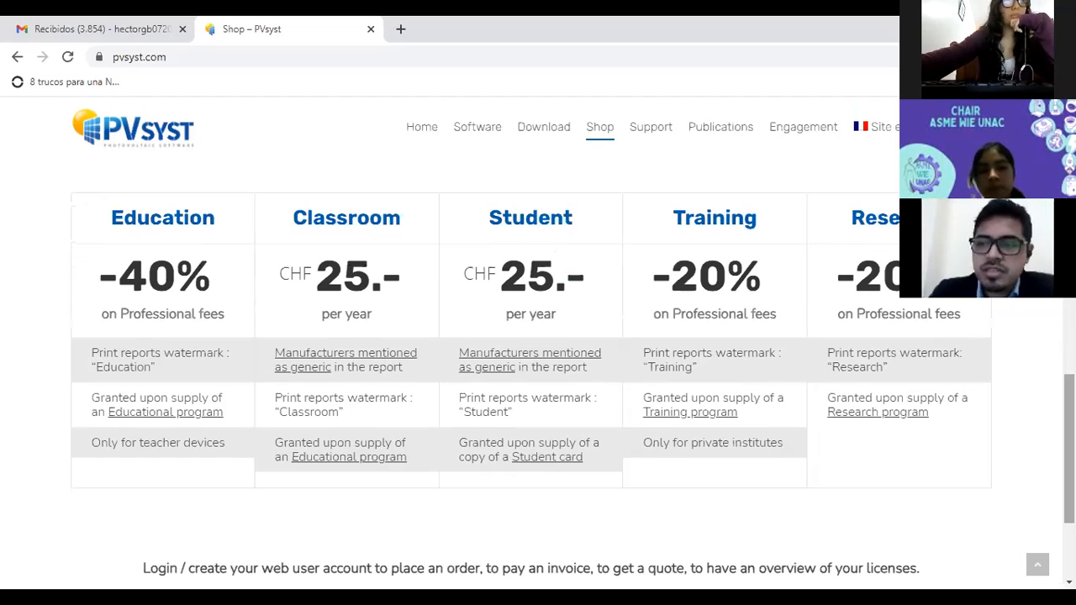
scroll(530, 387, up, 1)
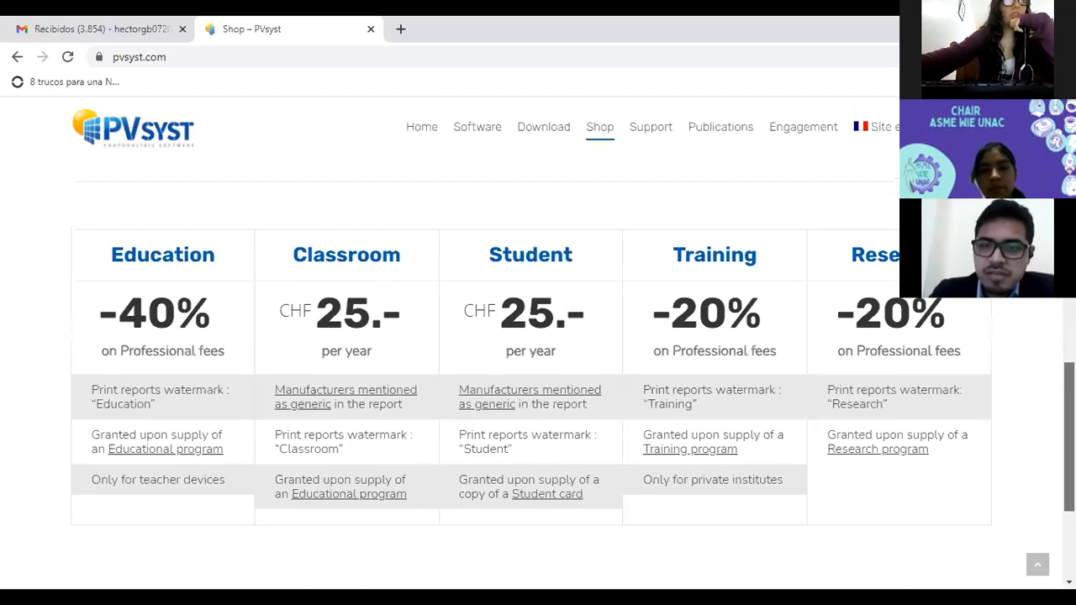
scroll(529, 354, up, 5)
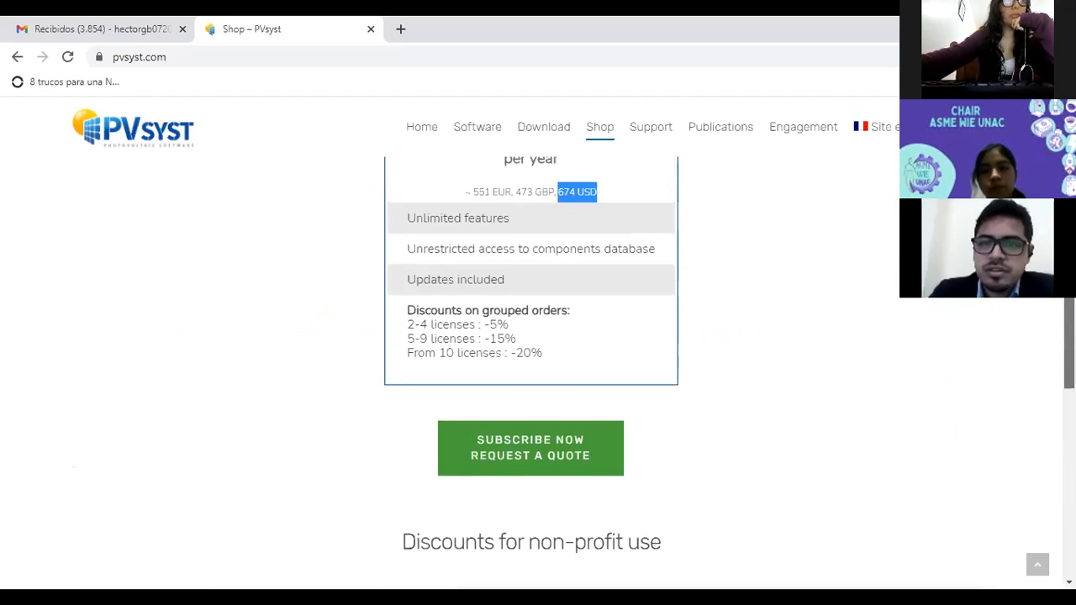
scroll(530, 353, up, 1)
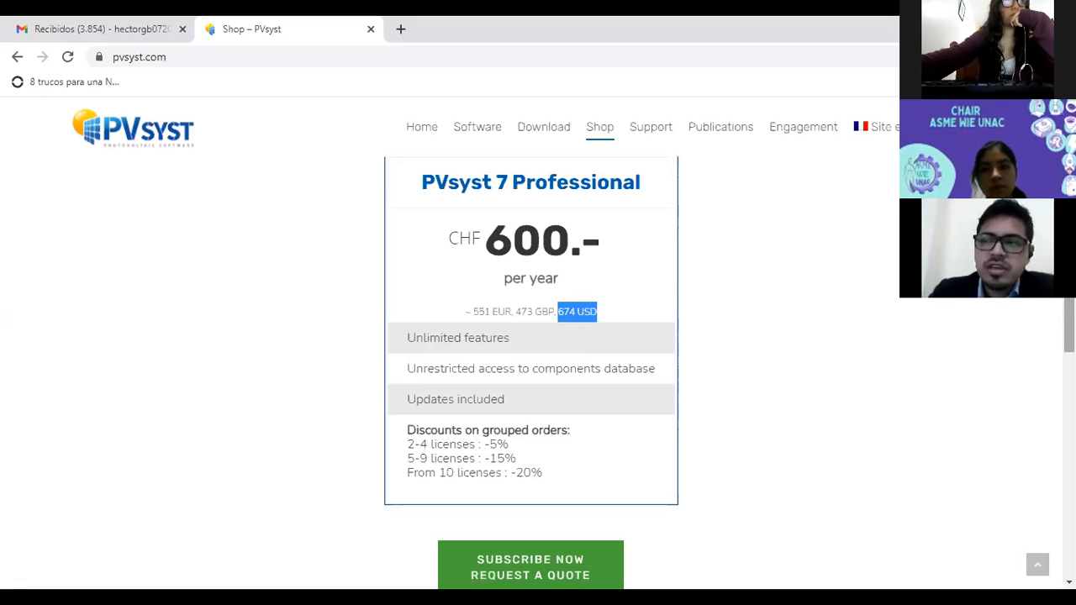
scroll(531, 370, up, 1)
scroll(532, 370, down, 1)
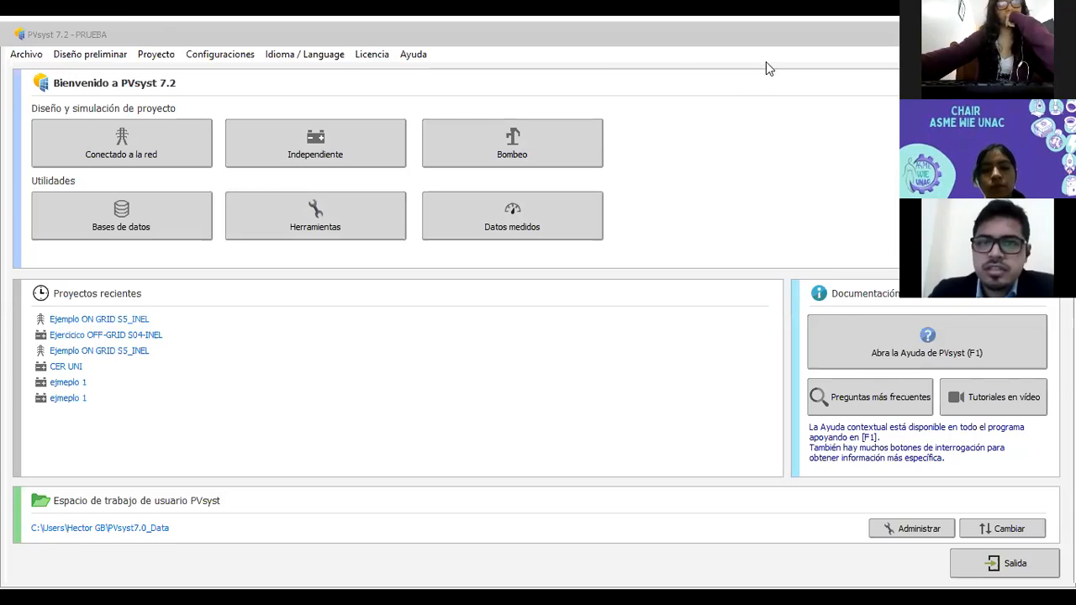
Step: In PVsyst 7.2, open the user workspace window to examine its folders and program directories, and close it
click(24, 60)
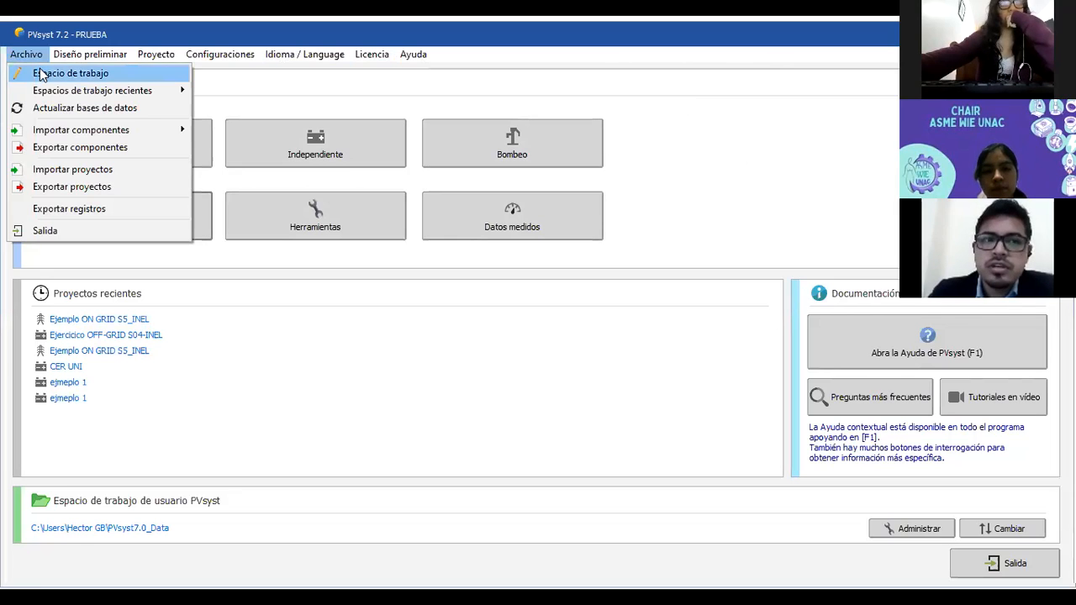
click(42, 74)
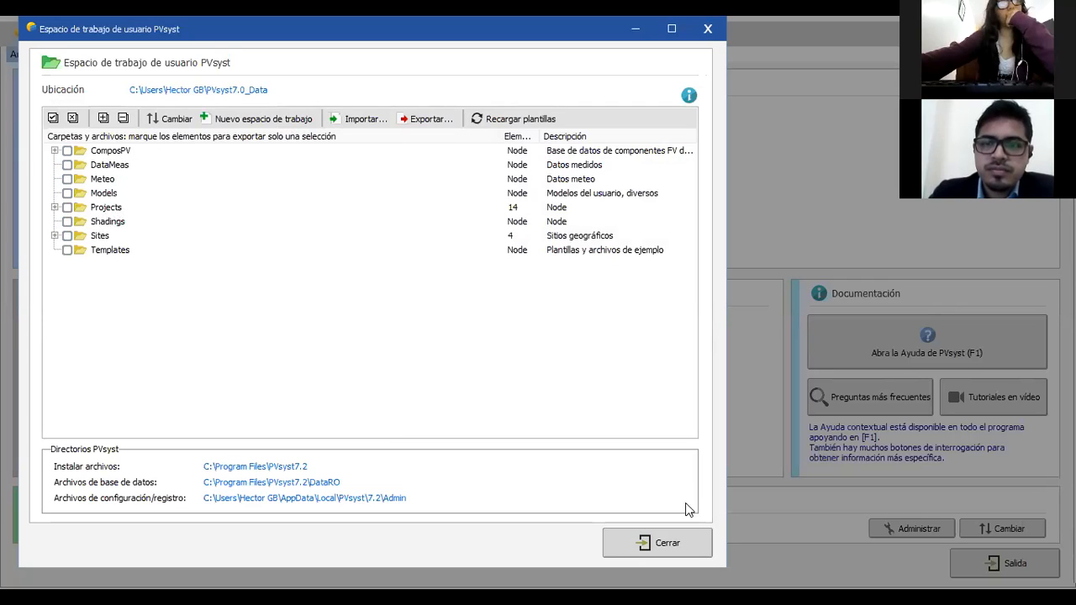
click(672, 544)
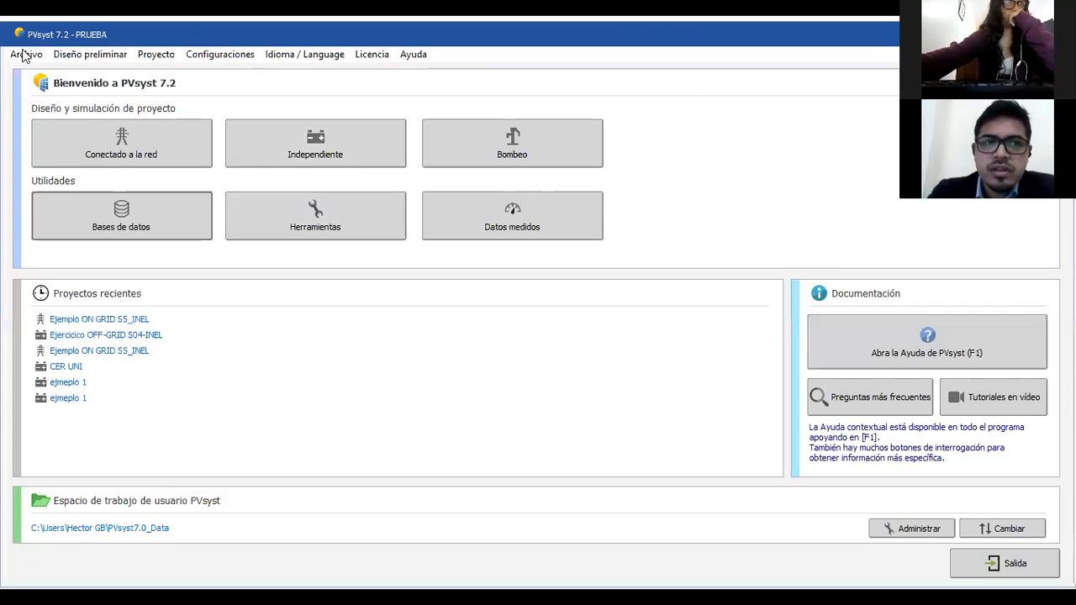
Step: Review the commands for importing and exporting components and projects, including component import from a folder or a ZIP file
click(24, 54)
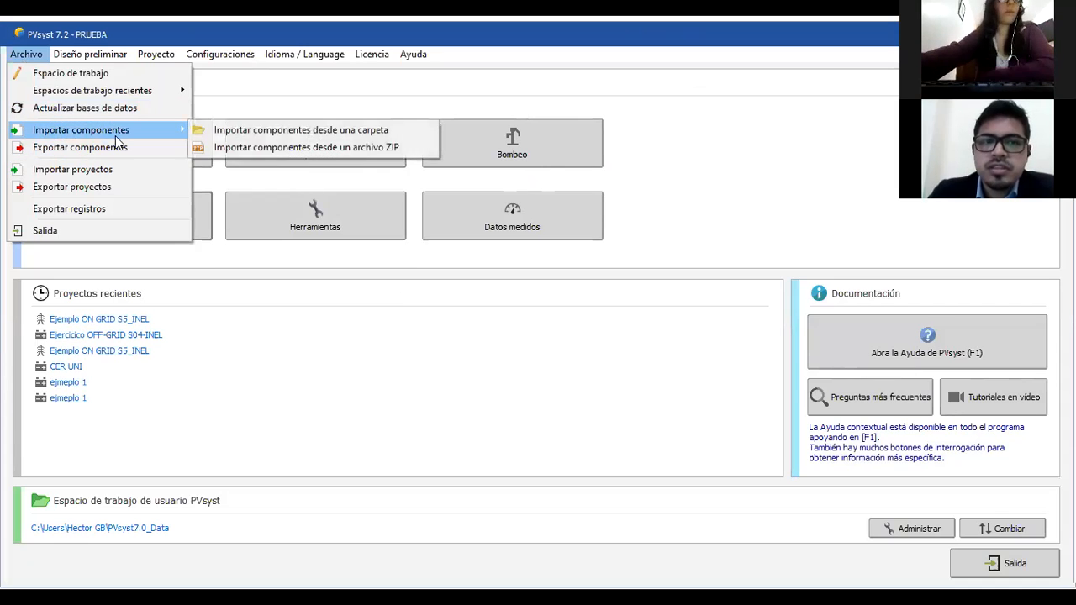
mouse_move(163, 132)
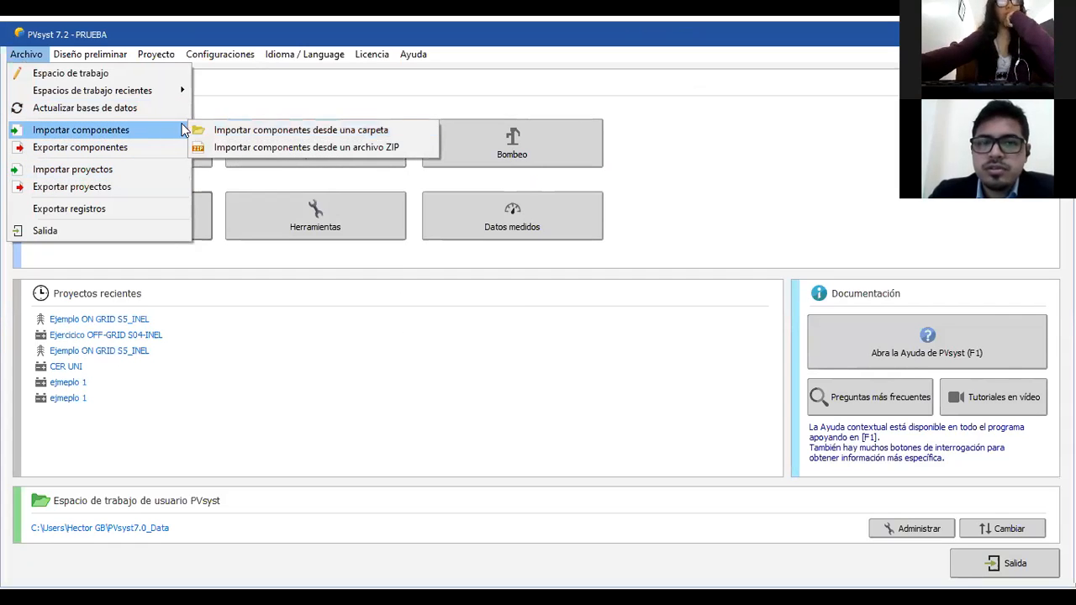
click(296, 99)
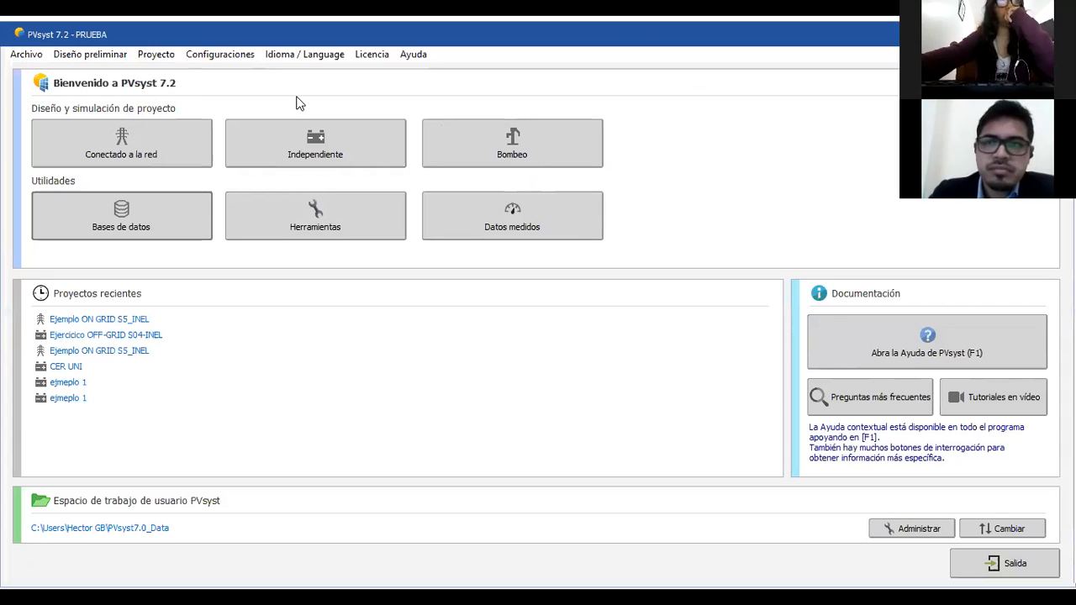
click(34, 58)
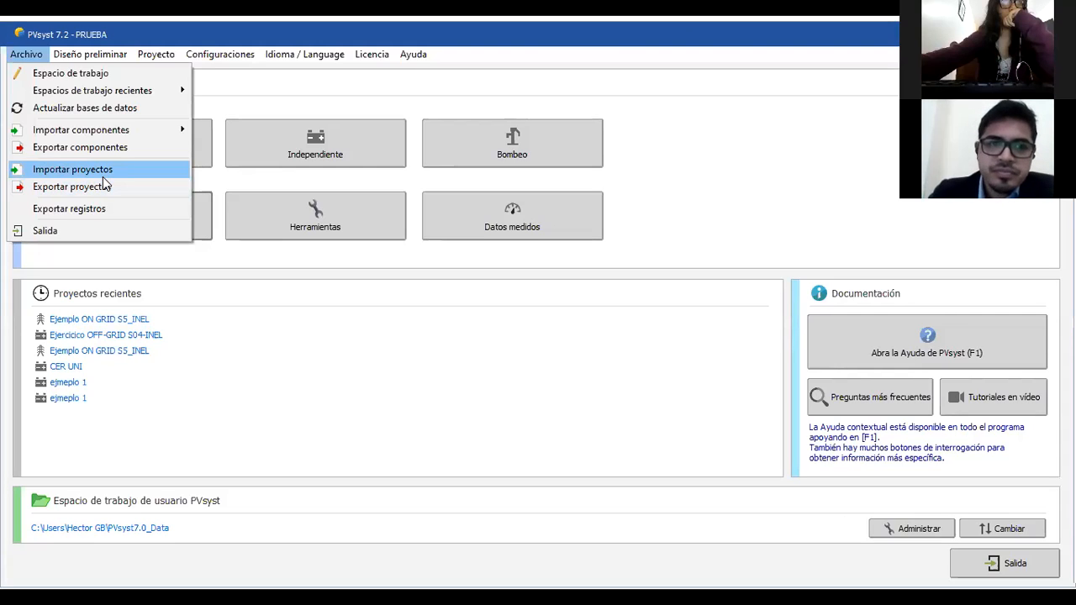
click(353, 89)
Step: Look over the licence details entry and the help resources, including tutorials and update checks, and return to the file commands
click(328, 53)
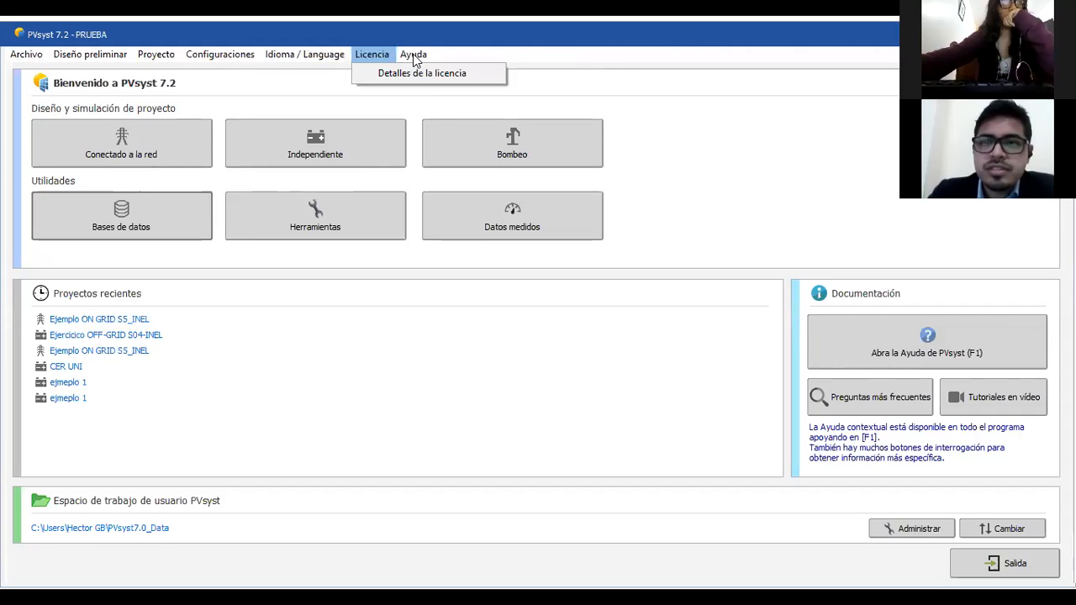
click(24, 59)
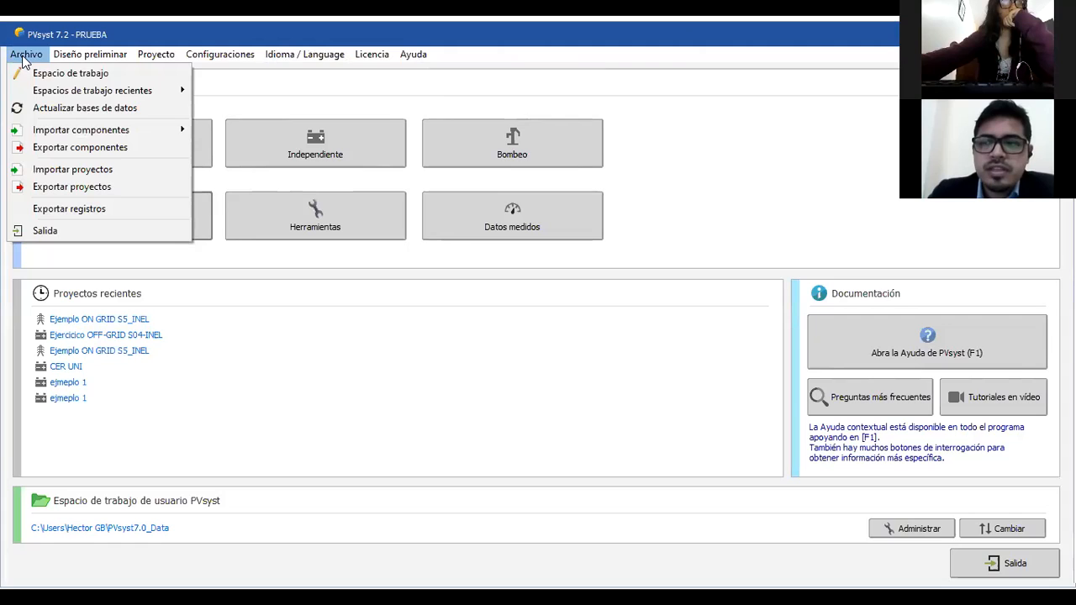
click(414, 54)
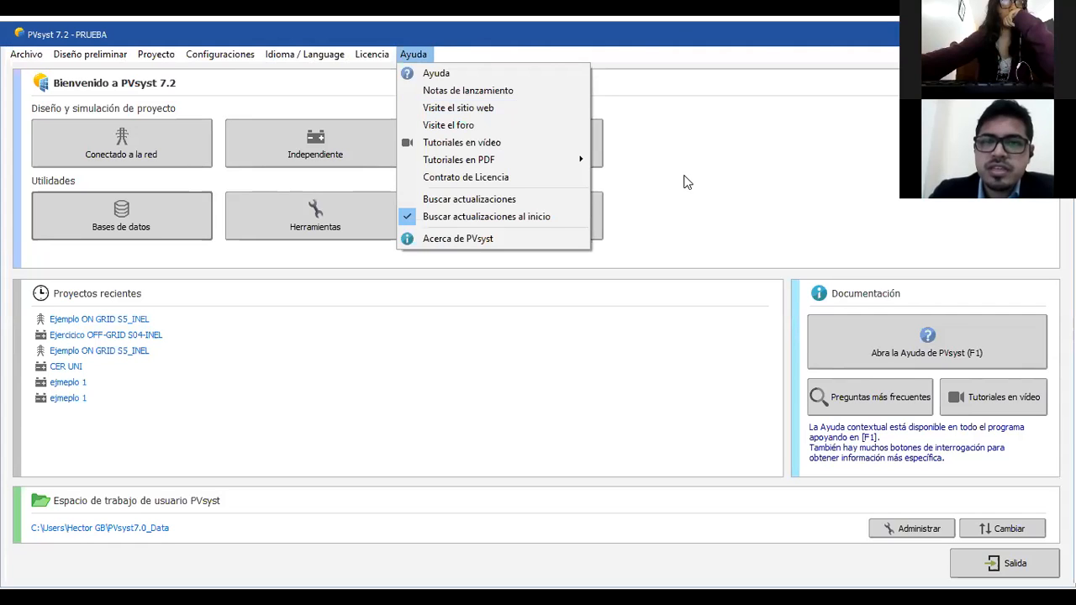
click(20, 56)
click(20, 55)
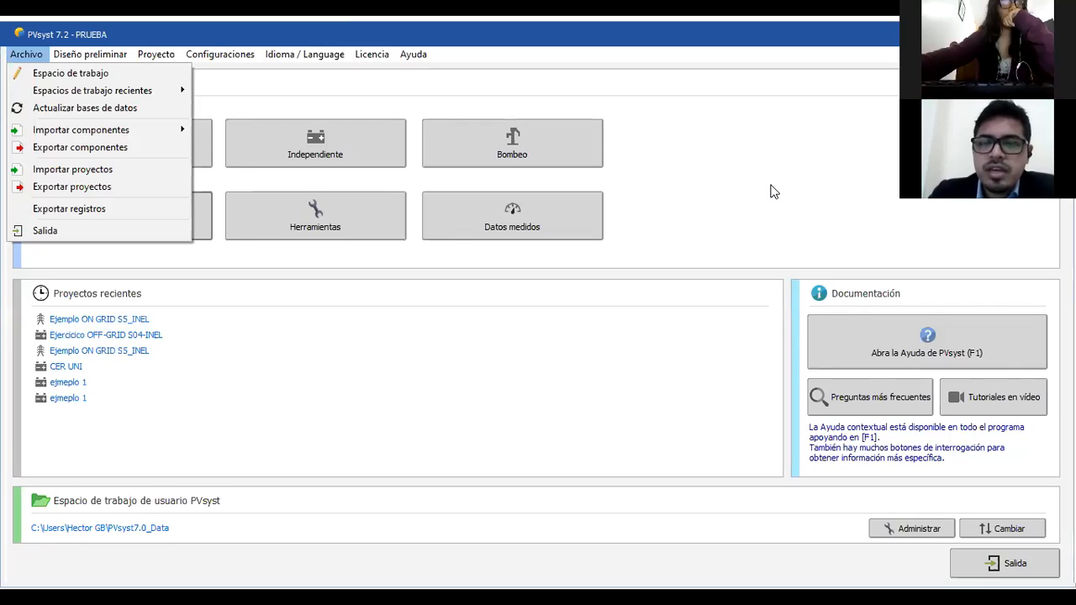
Step: Compare the grid-connected, stand-alone and pumping preliminary design options with the available new project types
mouse_move(118, 62)
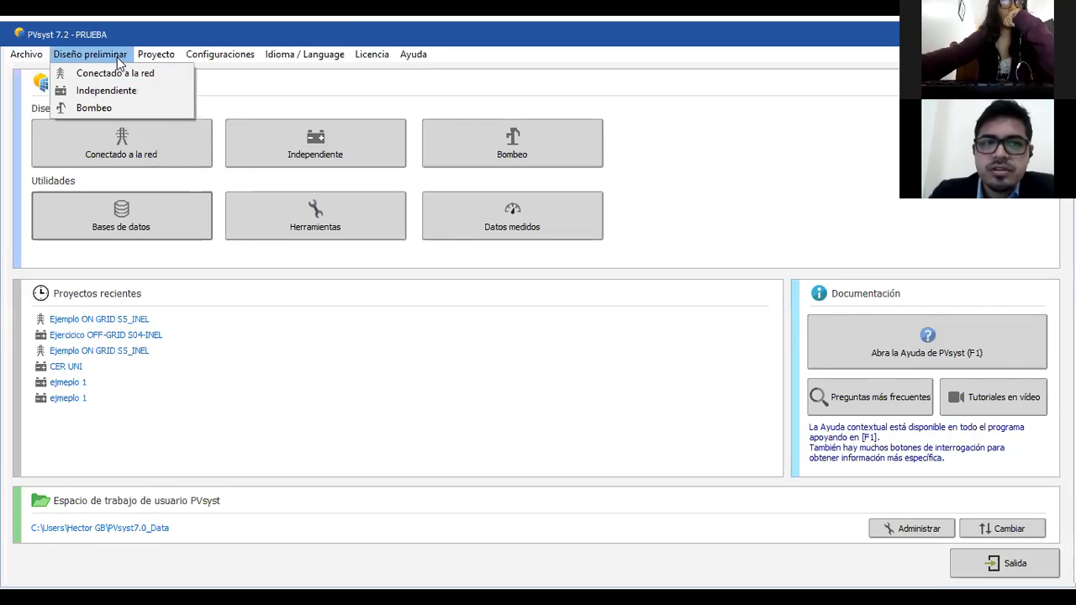
mouse_move(157, 54)
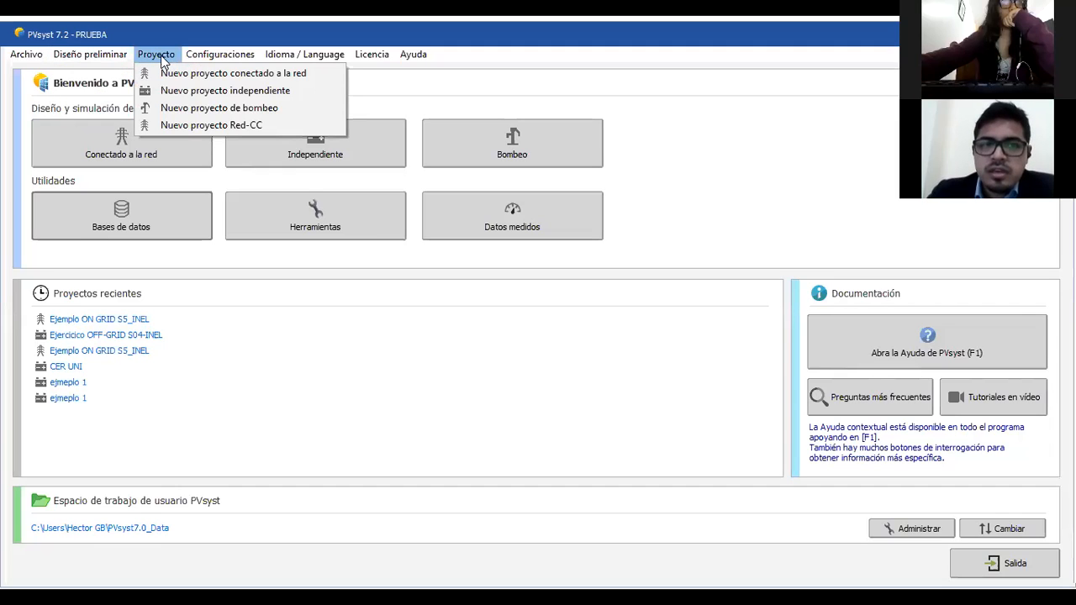
click(115, 57)
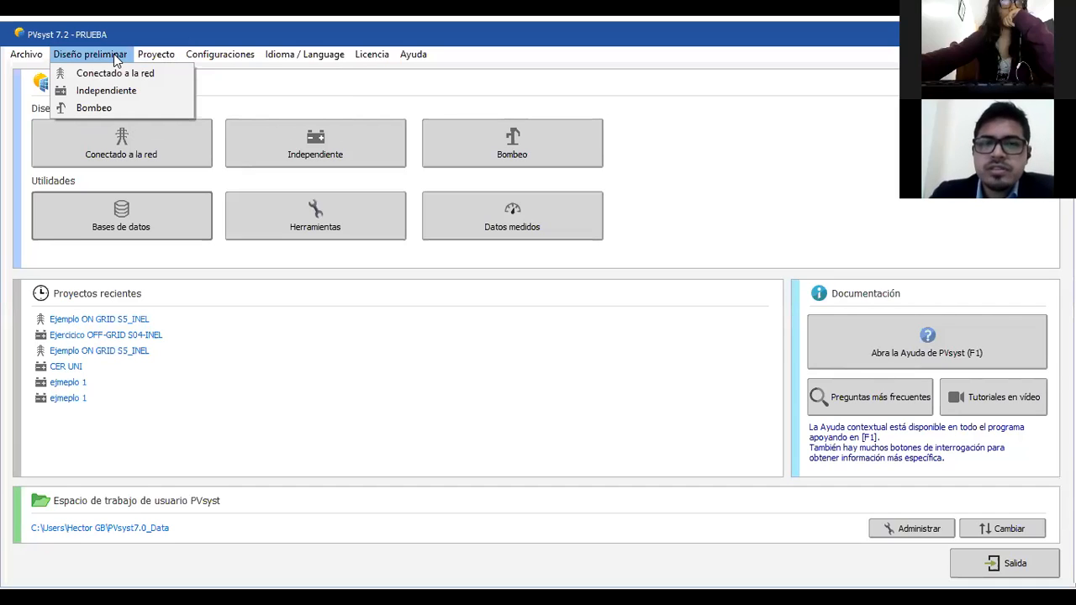
mouse_move(162, 60)
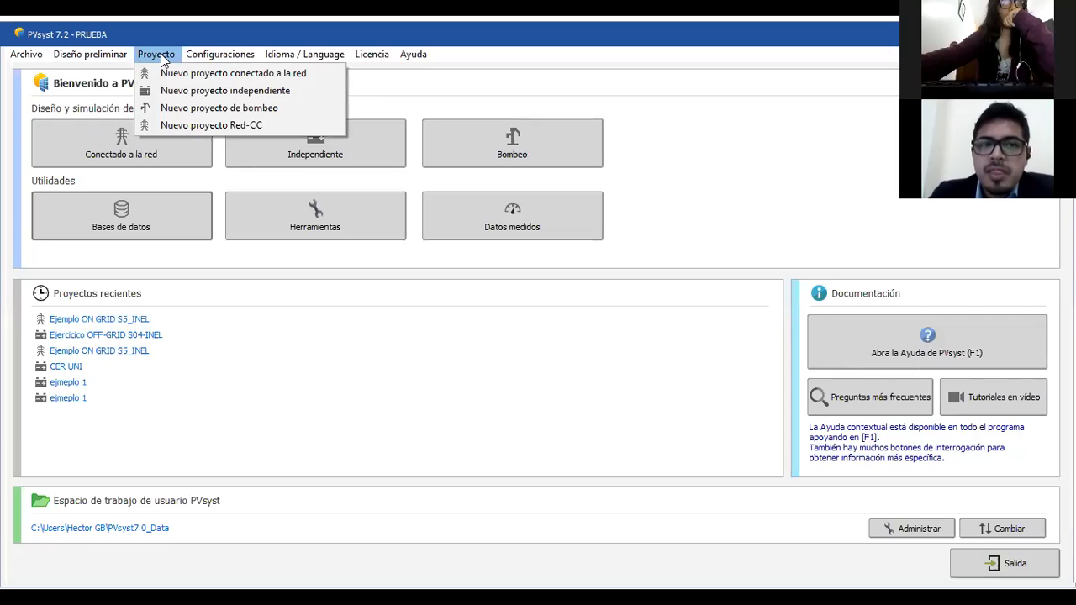
mouse_move(119, 61)
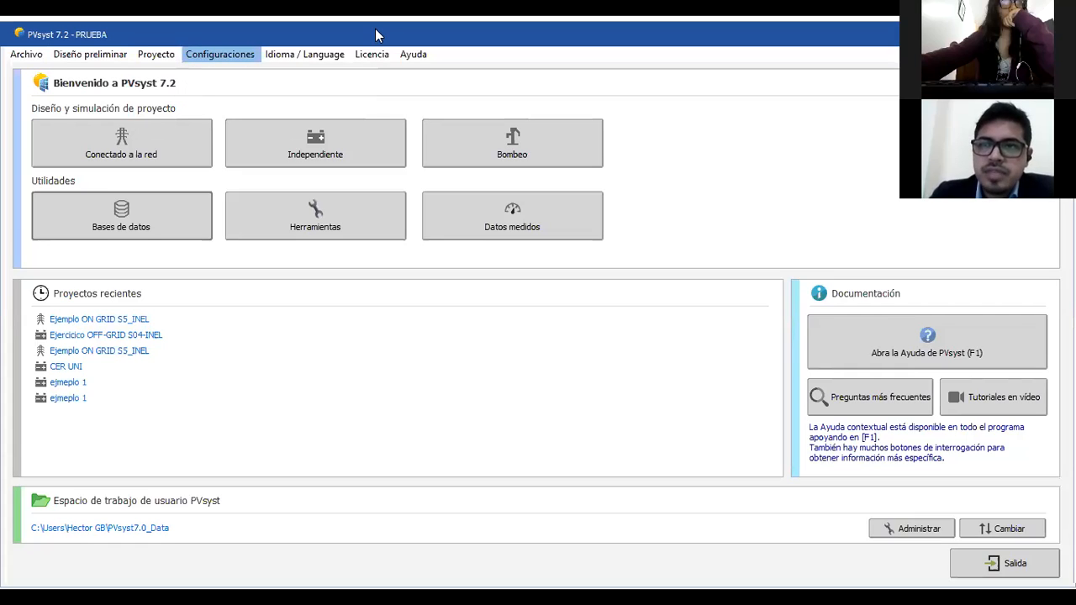
key(alt+Tab)
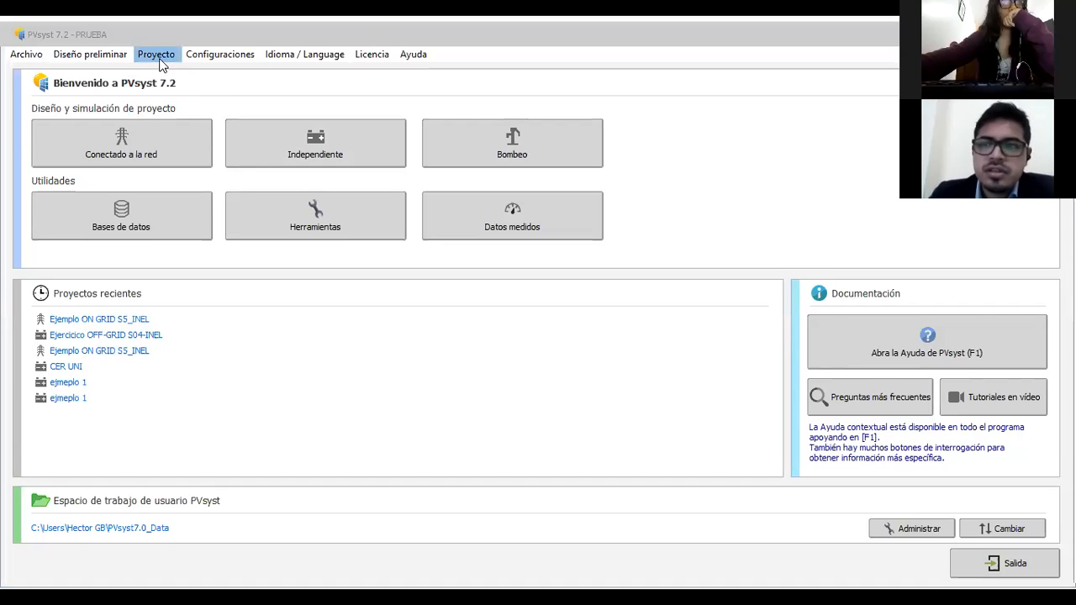
Step: Open the preferences, examine the user info, internationalization, default values, network and export settings, and close the dialog
click(216, 60)
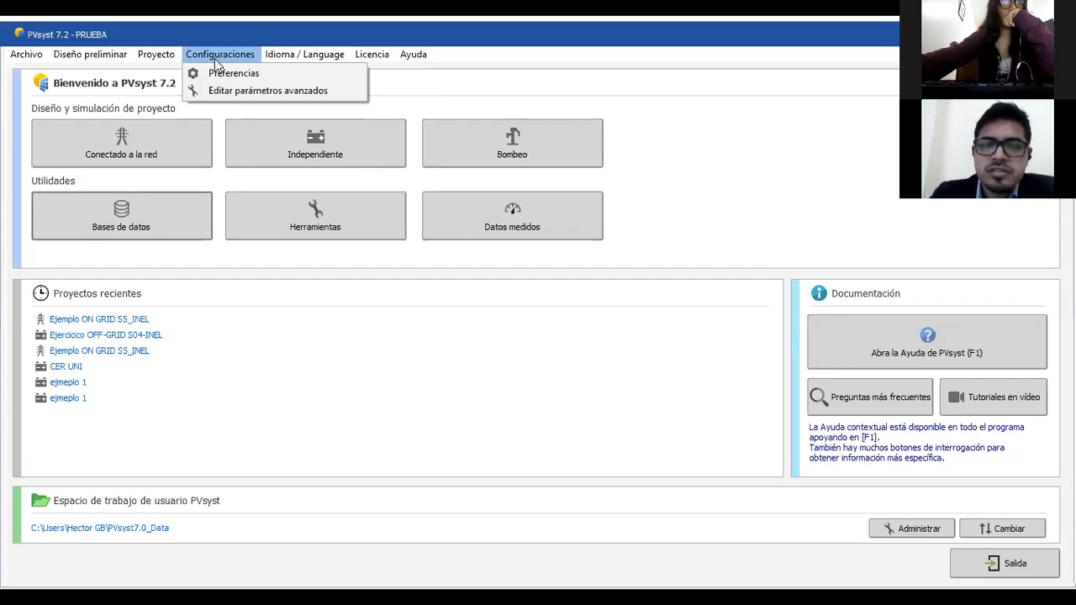
click(216, 75)
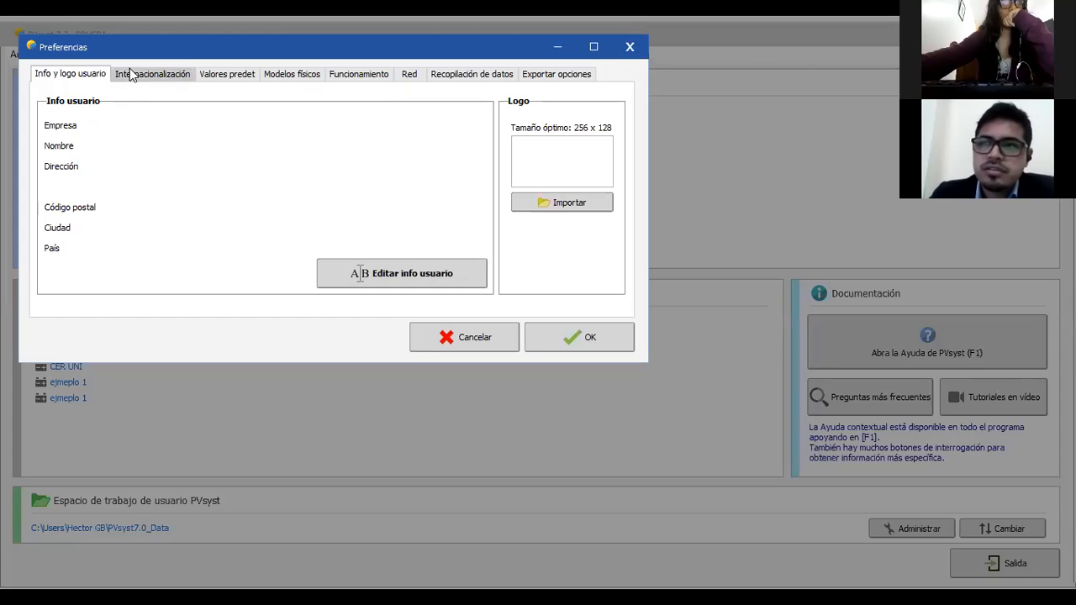
click(157, 77)
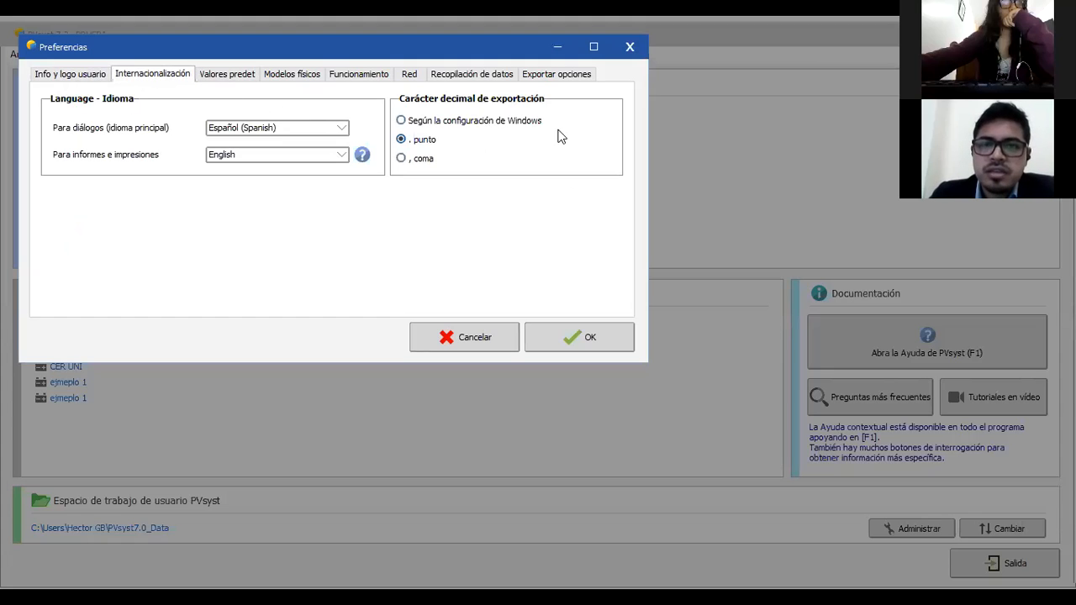
click(242, 77)
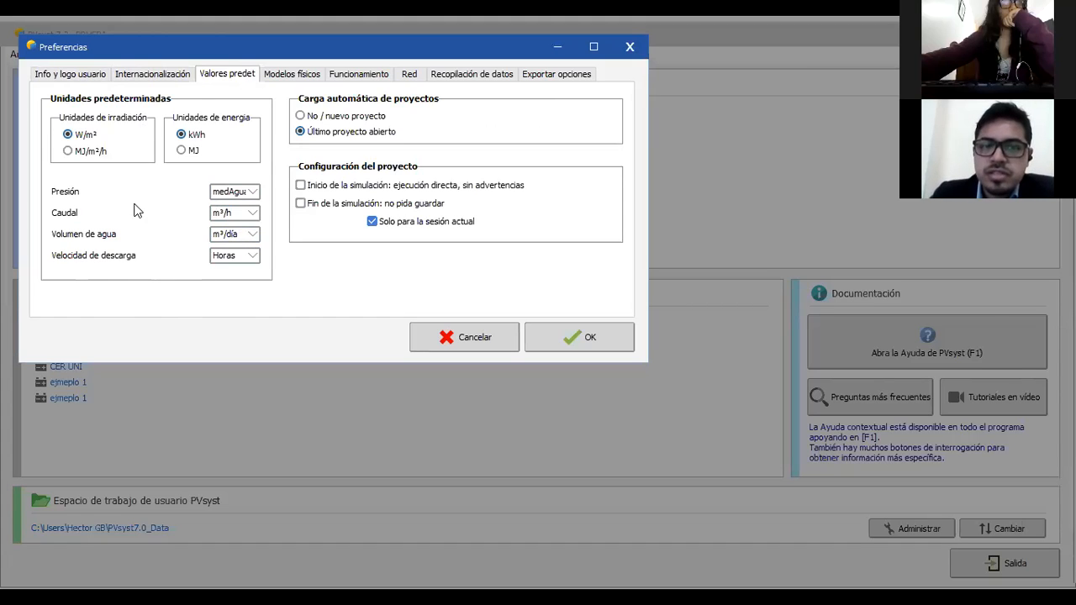
click(323, 78)
click(342, 79)
key(Right)
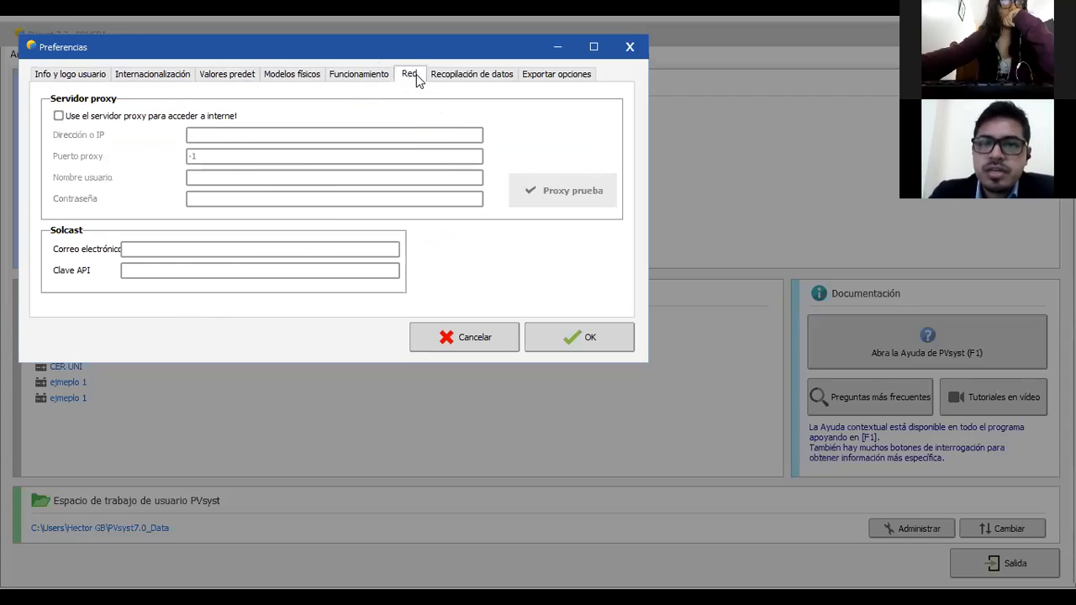
key(Right)
key(Right)
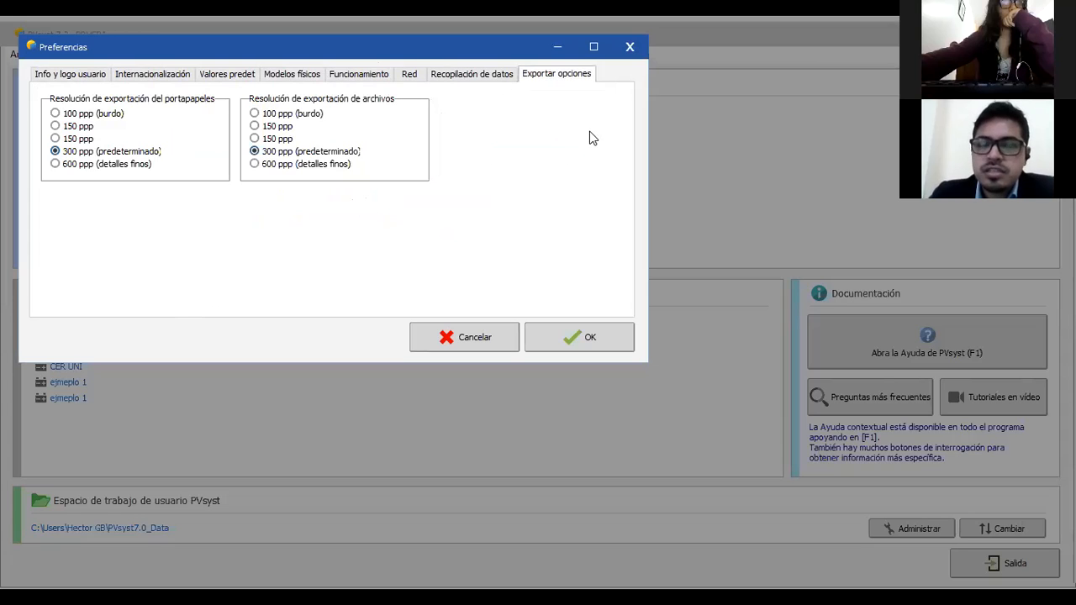
click(609, 337)
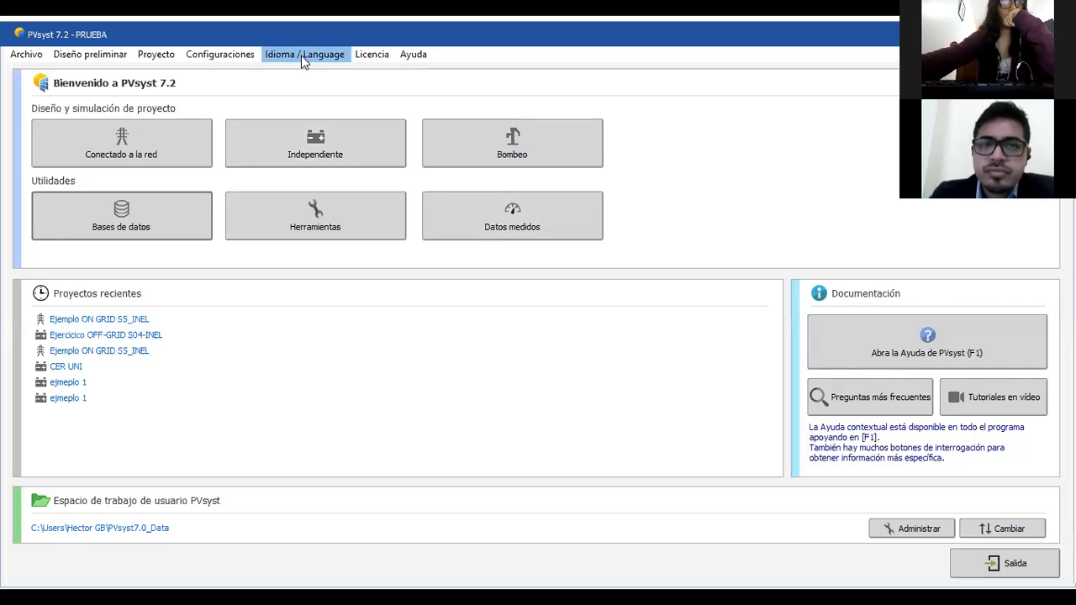
Step: Look over the available interface languages and revisit the list of new project types
click(301, 55)
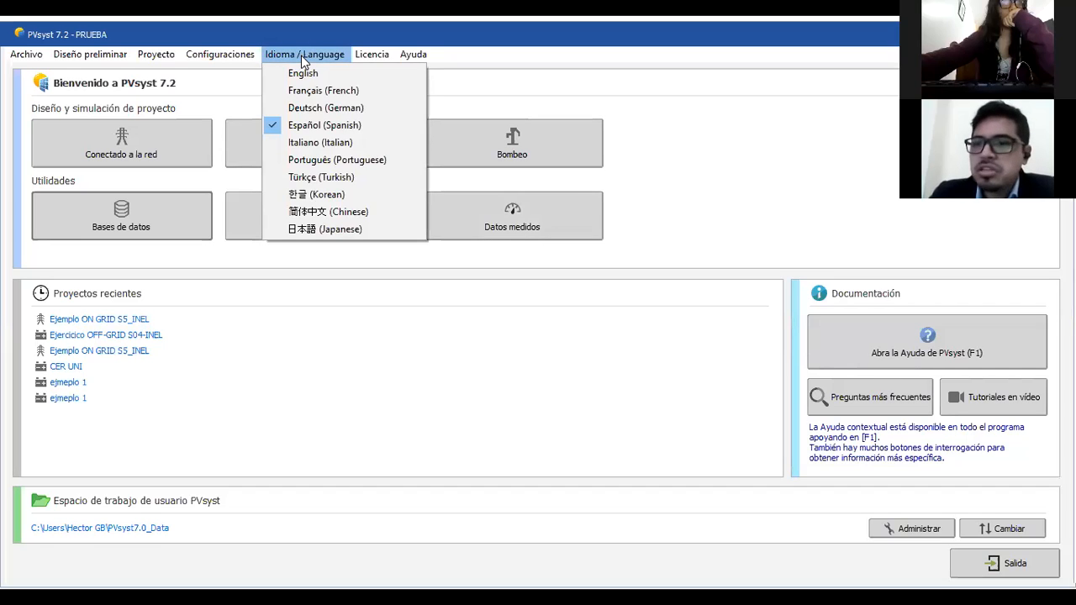
click(301, 52)
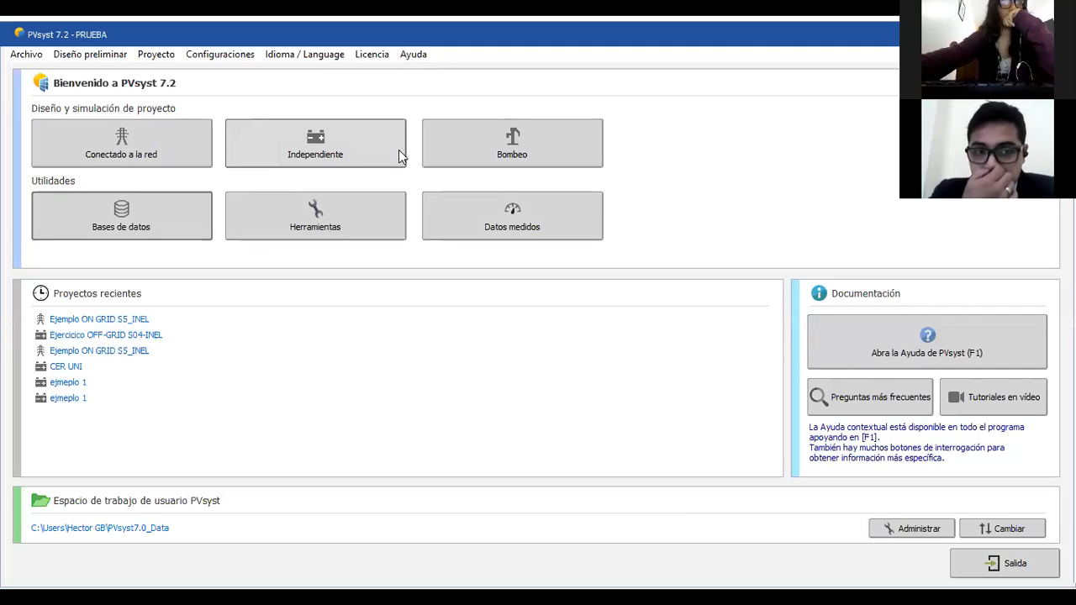
click(157, 56)
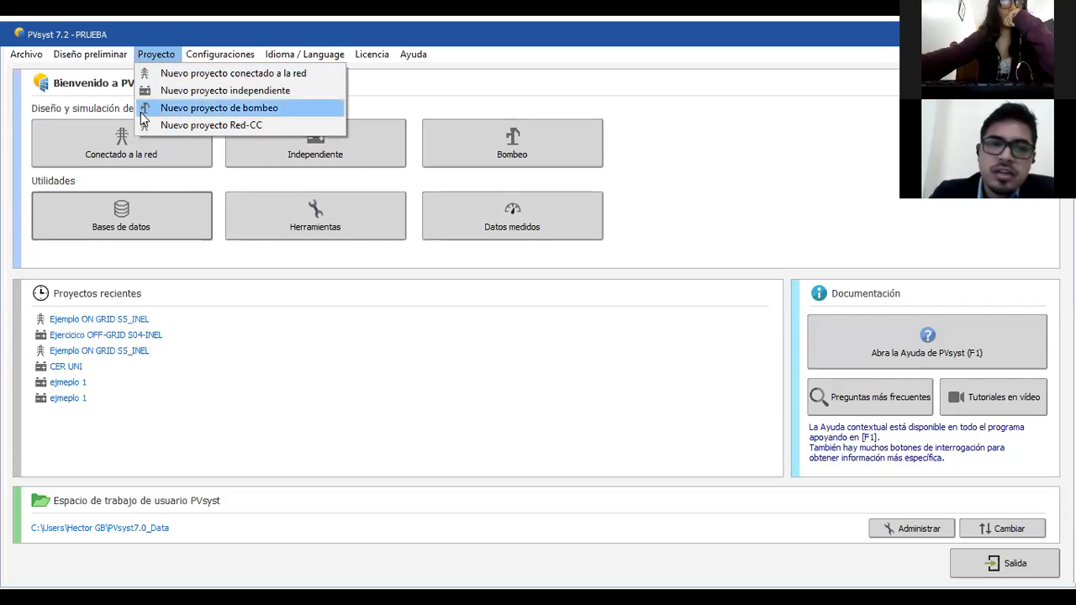
click(107, 115)
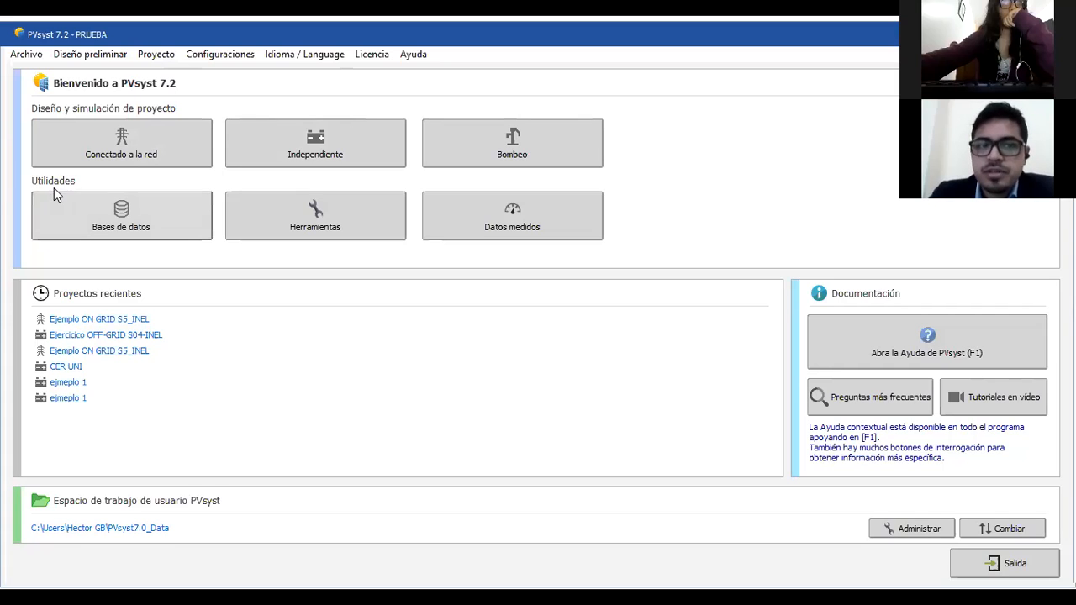
Step: Open the databases window, shift it slightly and examine its meteo, component and financial data categories
click(176, 225)
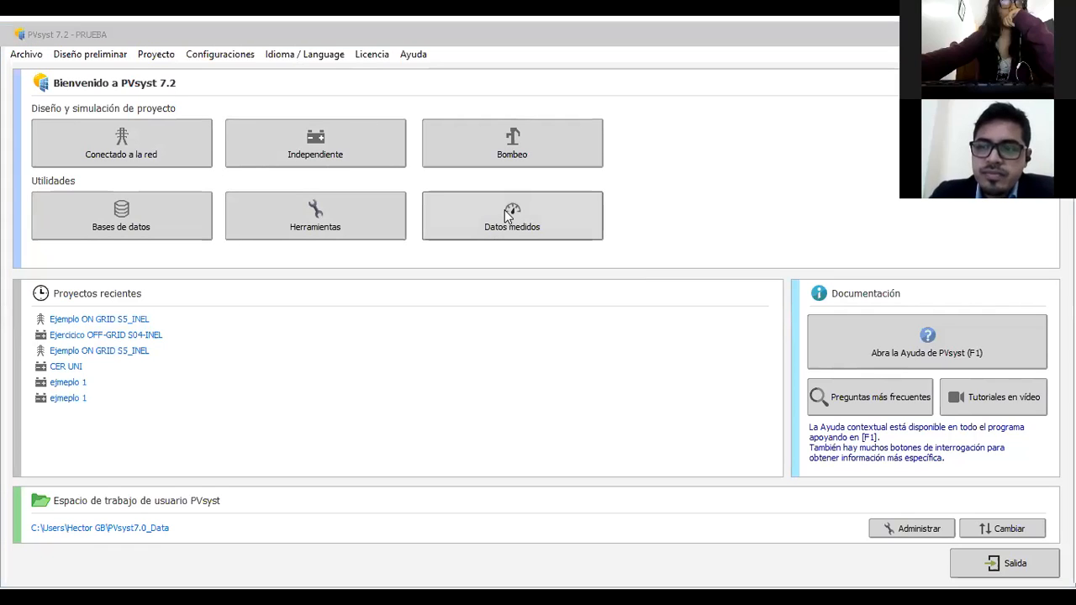
click(148, 221)
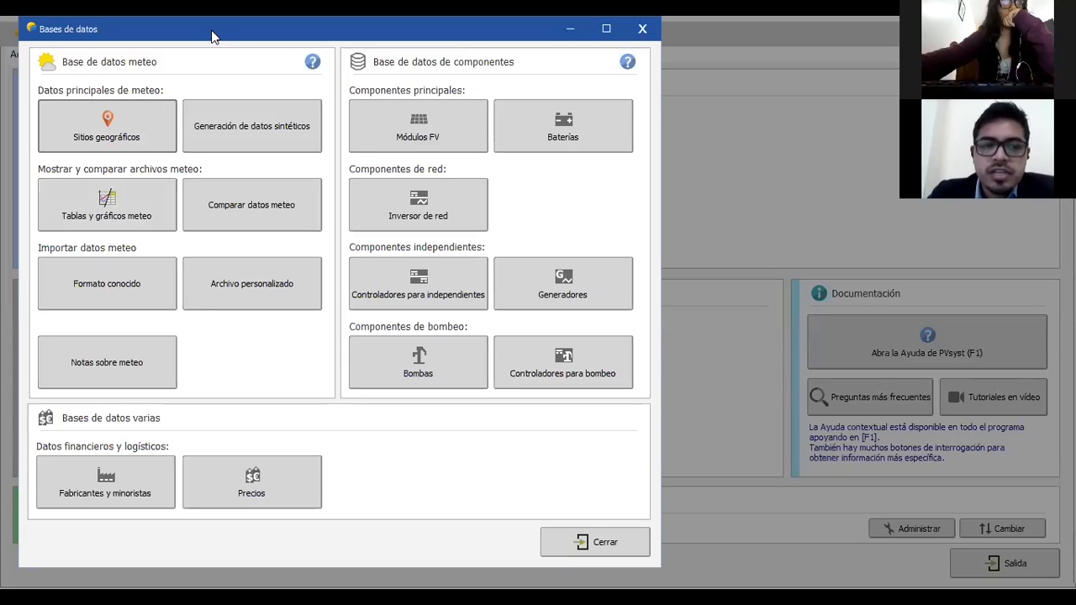
drag(212, 36, 206, 37)
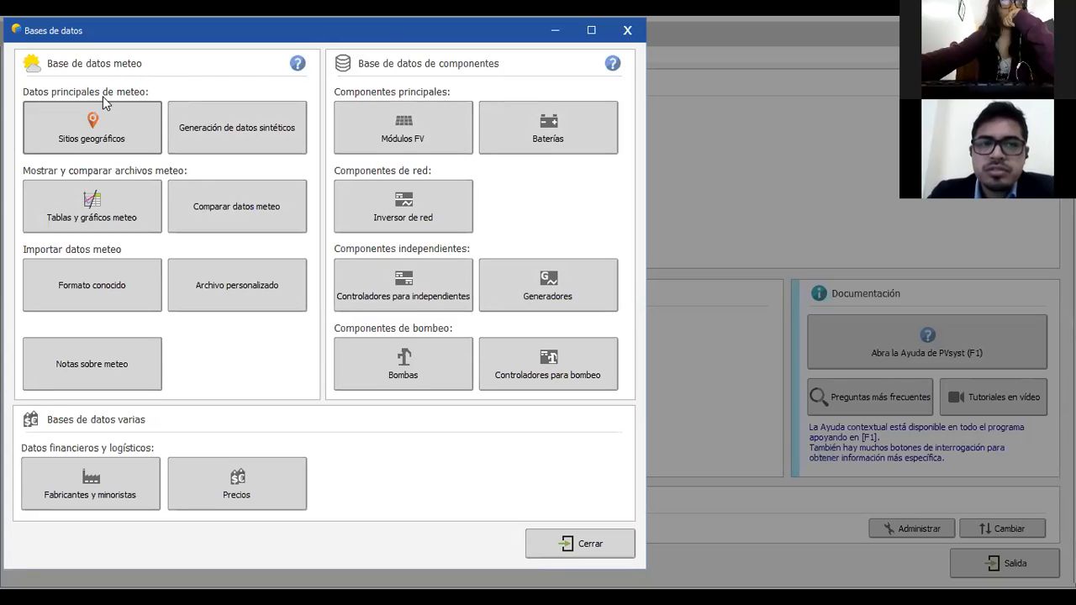
Step: Open the geographic sites database, select the Al Ahsa site and browse the list of Asian sites with their MeteoNorm data source
click(128, 133)
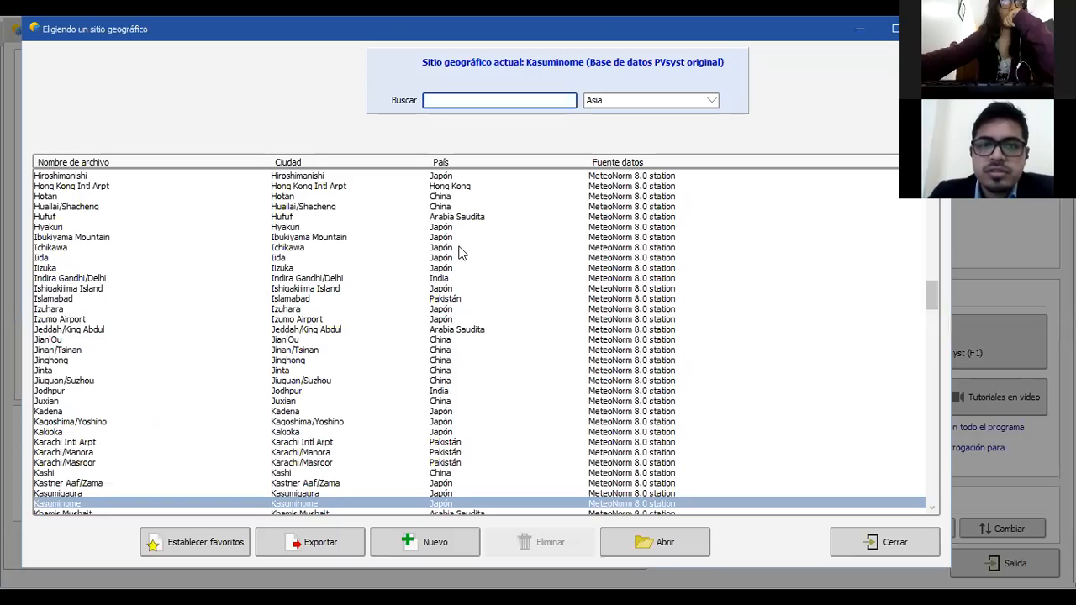
drag(930, 297, 931, 189)
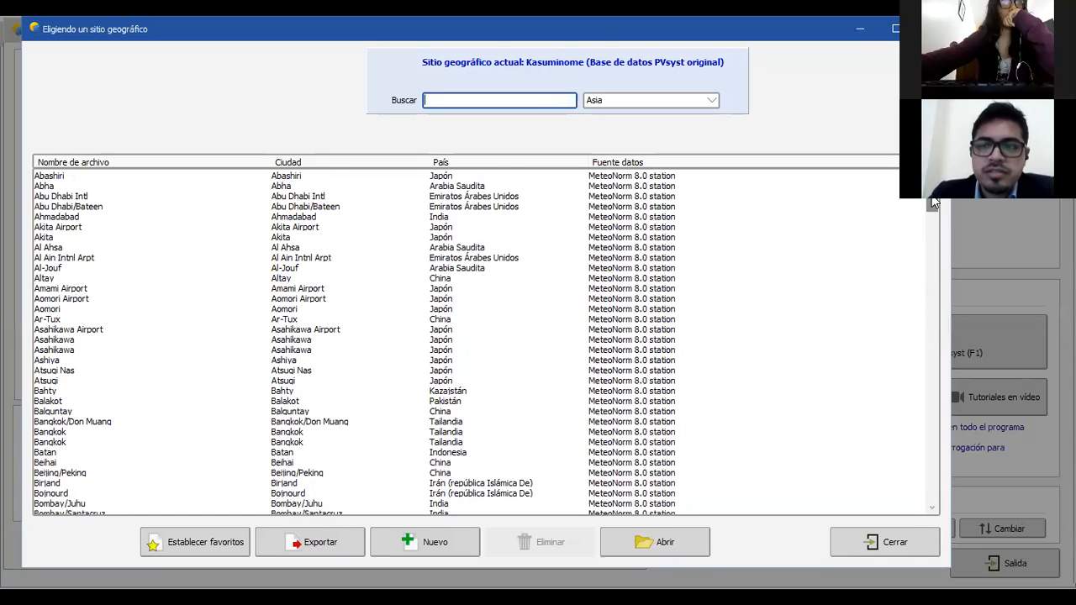
drag(930, 270, 931, 197)
click(623, 228)
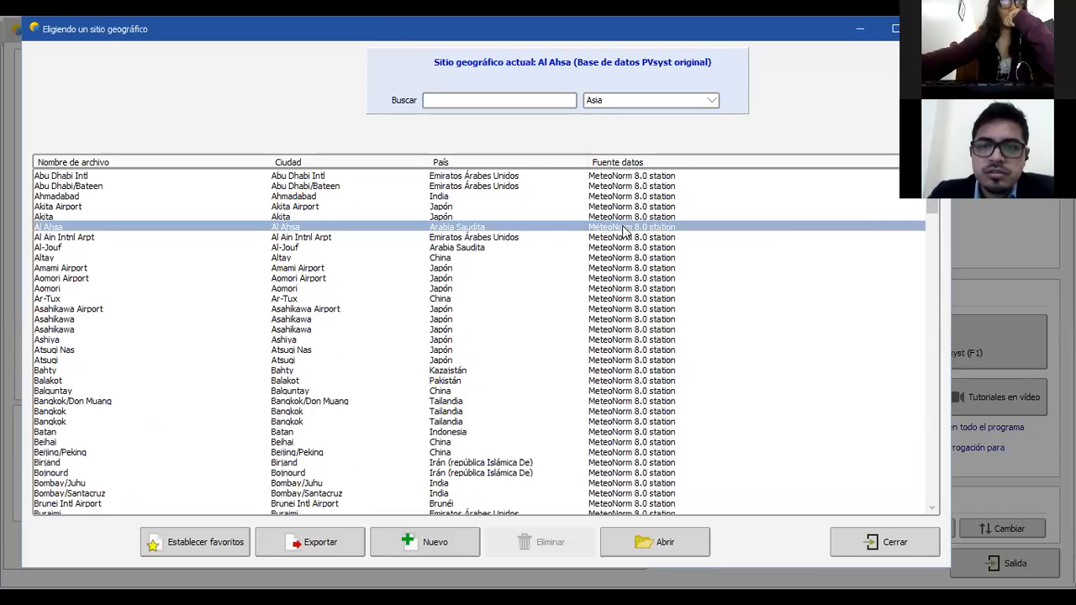
scroll(928, 222, down, 8)
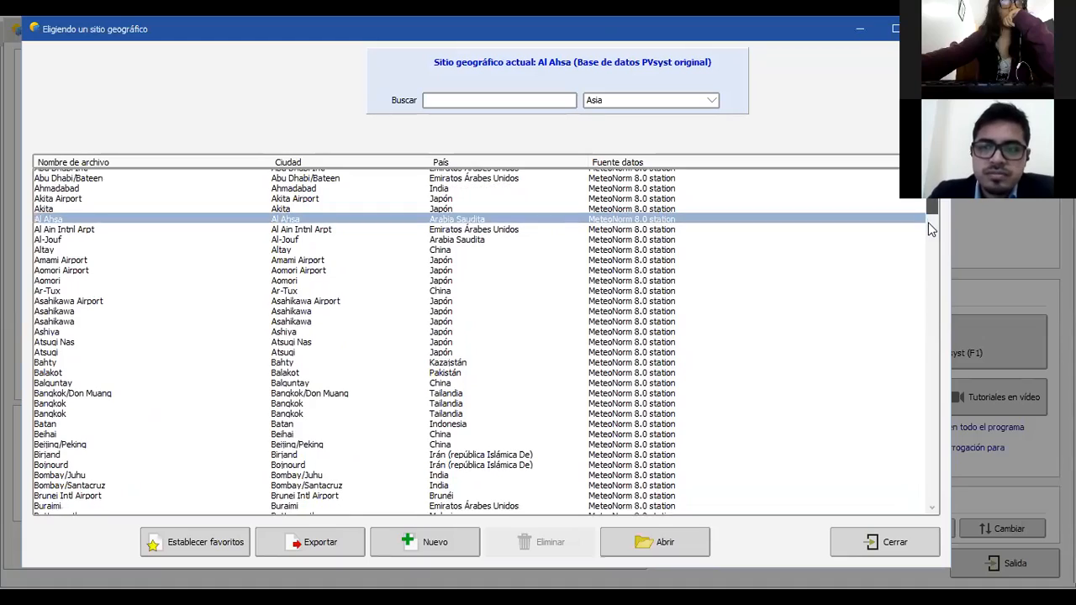
scroll(931, 267, down, 20)
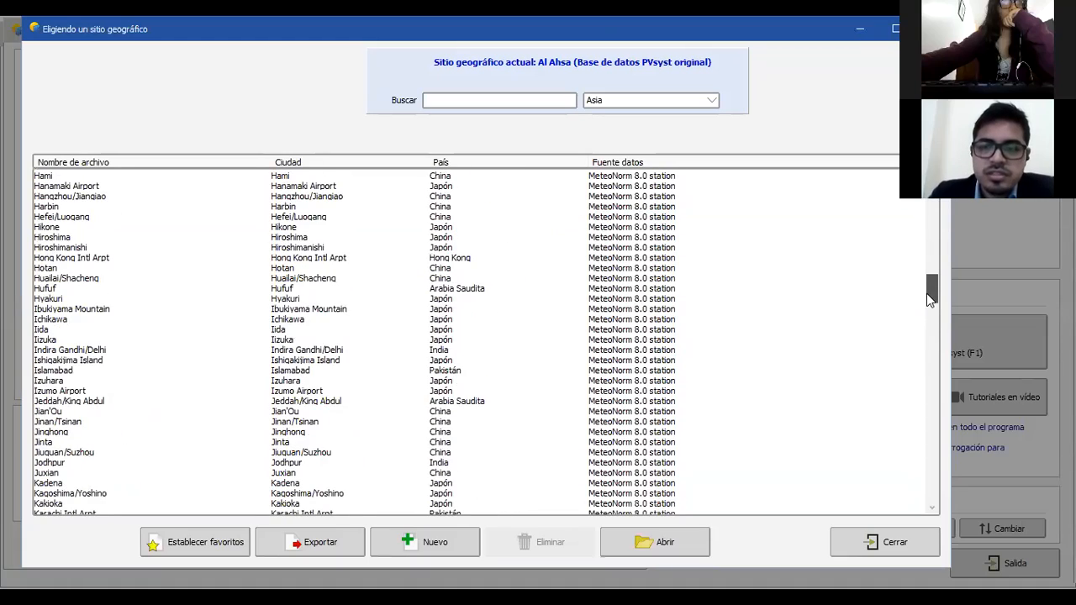
scroll(928, 497, down, 20)
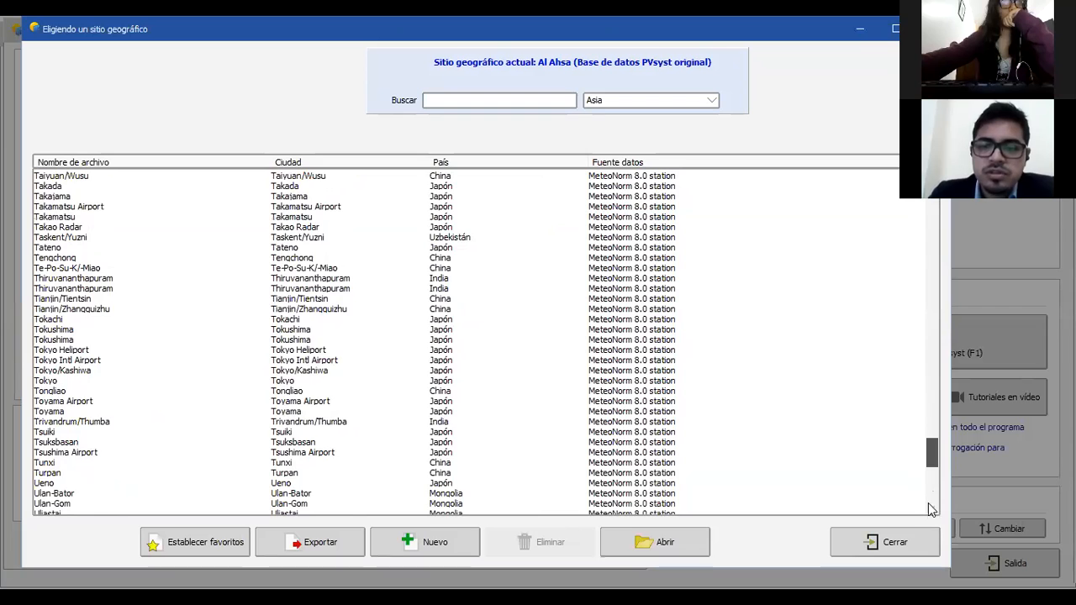
scroll(923, 352, up, 10)
drag(972, 477, 932, 189)
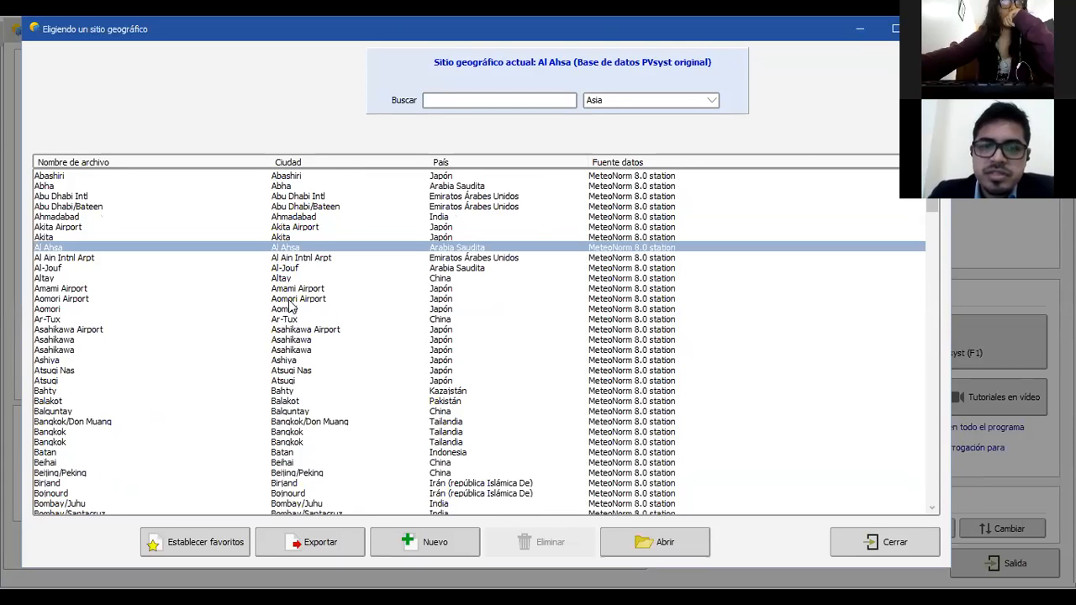
Step: Open the Aomori Airport site and examine its geographic coordinates, meteo import sources and monthly meteo data
click(290, 301)
key(Escape)
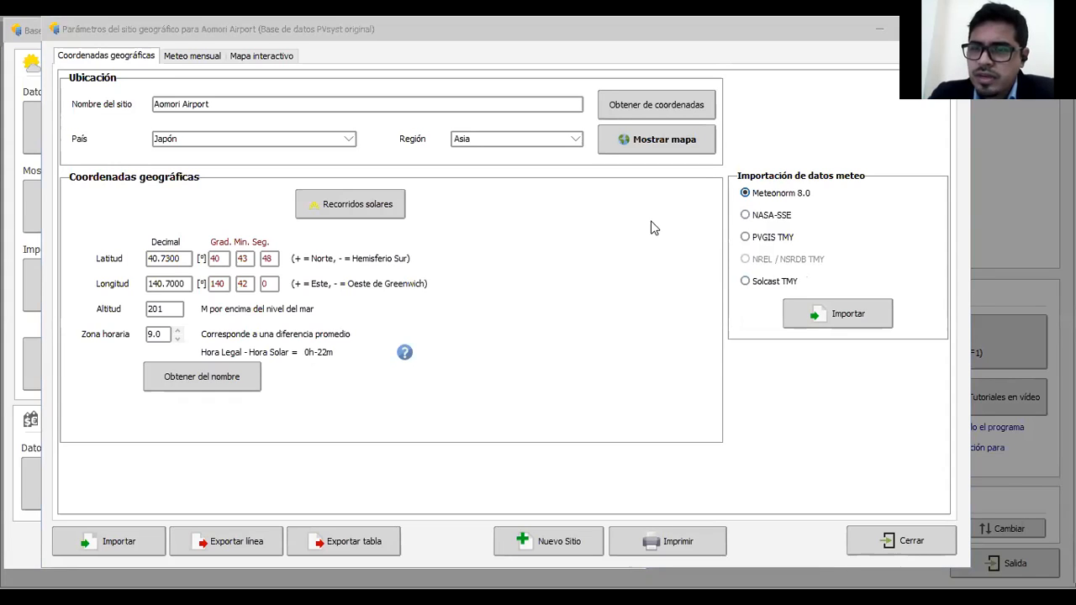
click(816, 245)
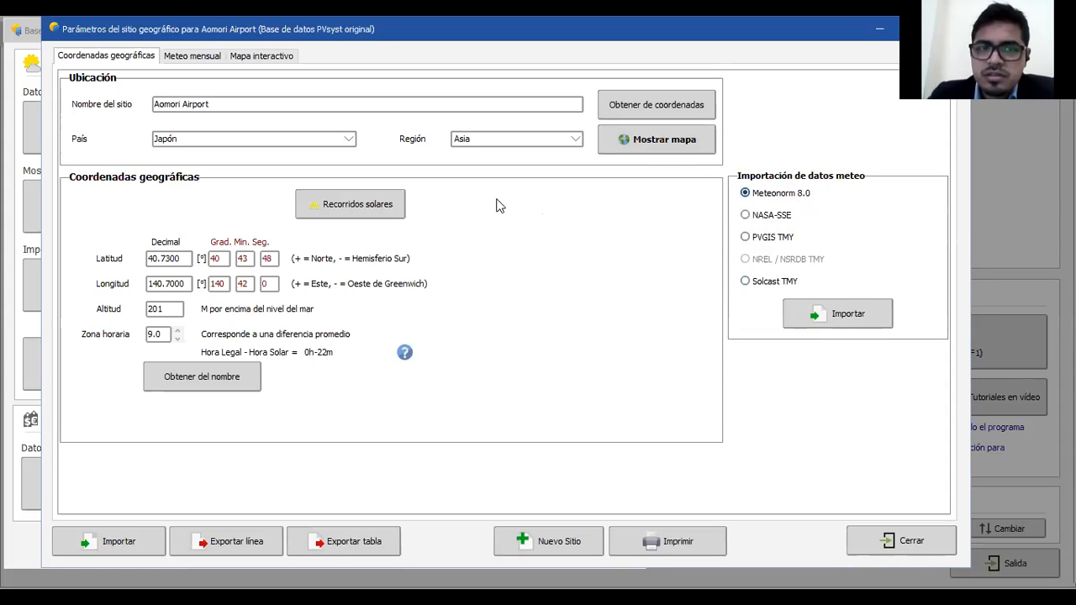
click(241, 104)
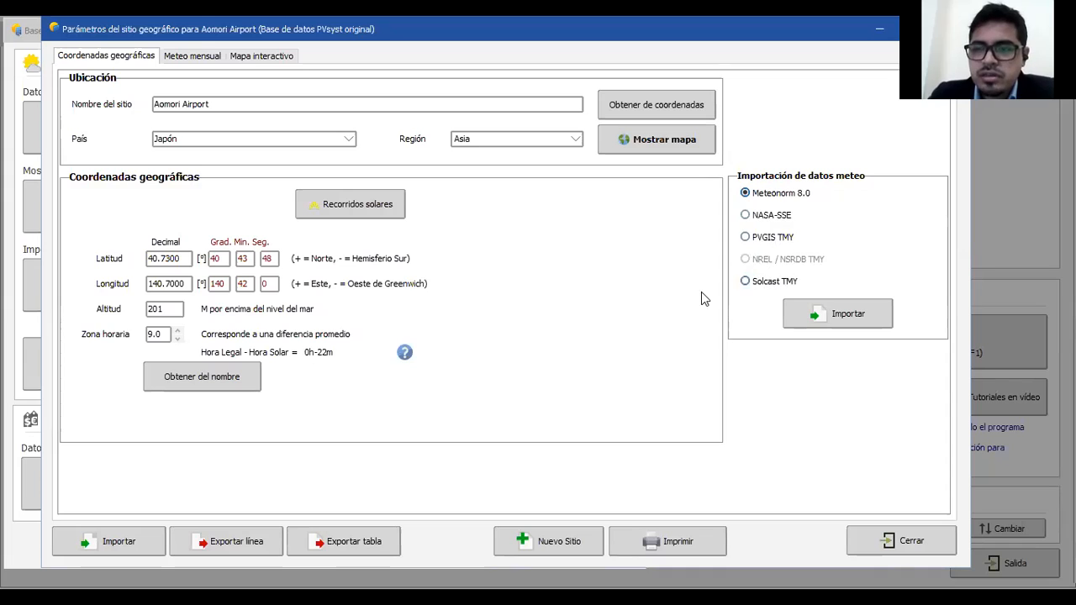
click(190, 56)
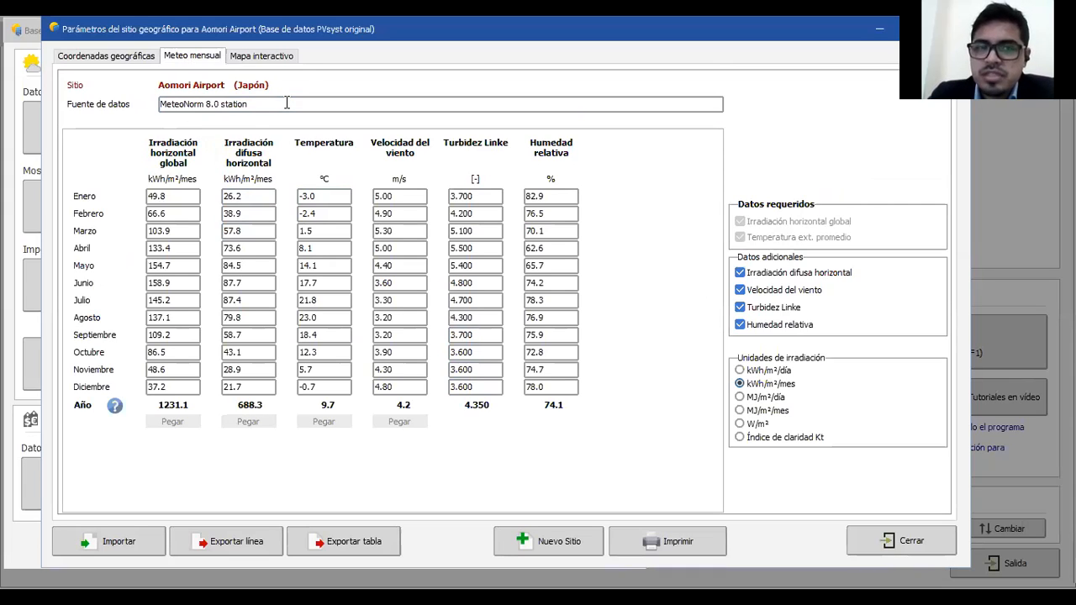
click(123, 62)
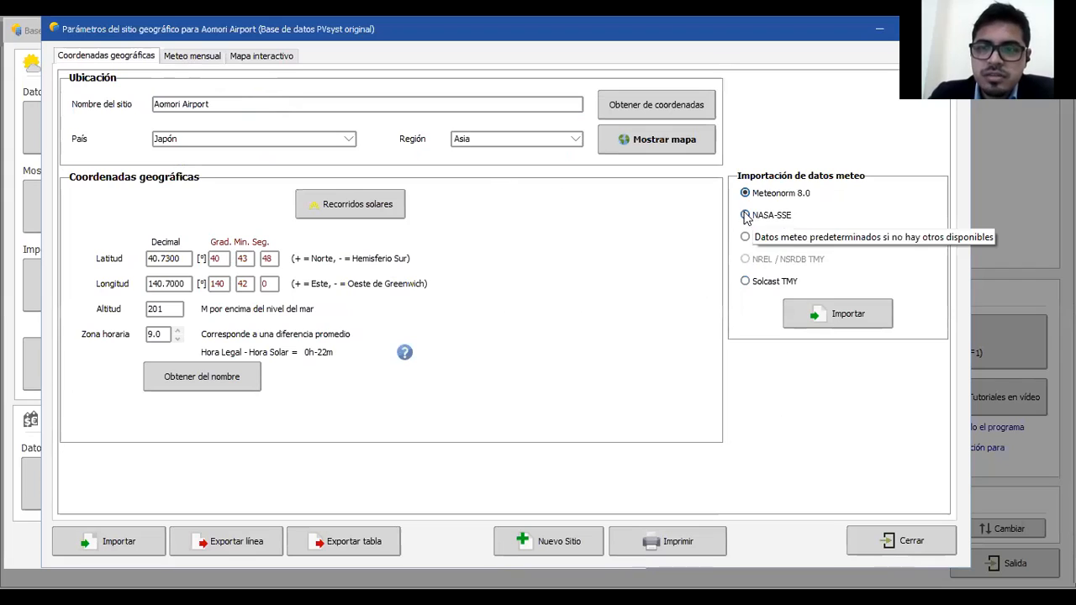
Step: Import NASA-SSE meteo data for the Aomori Airport site, overwriting its current values
click(746, 217)
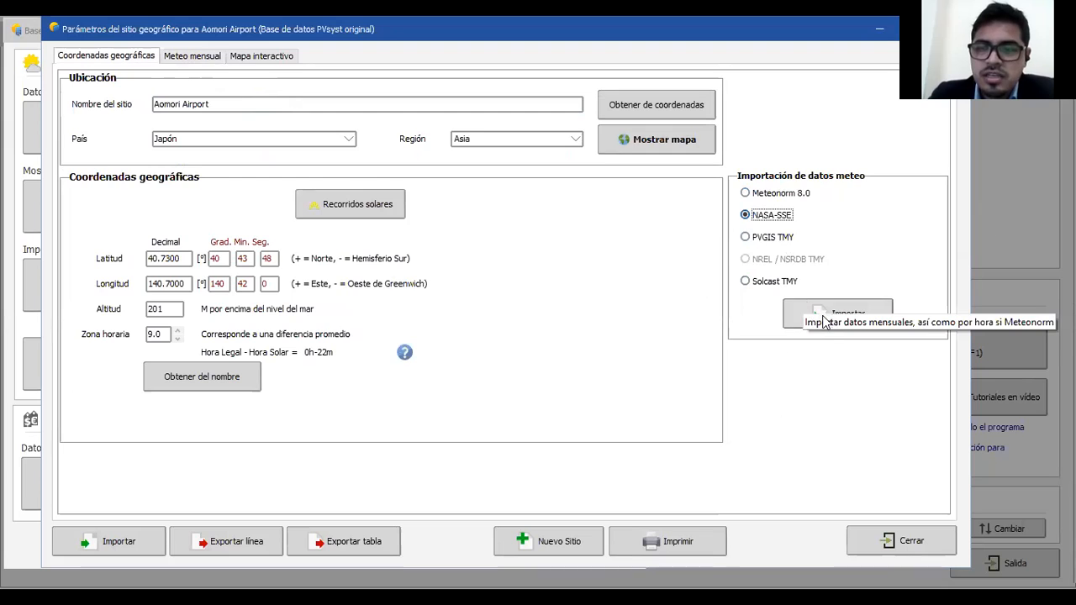
click(827, 315)
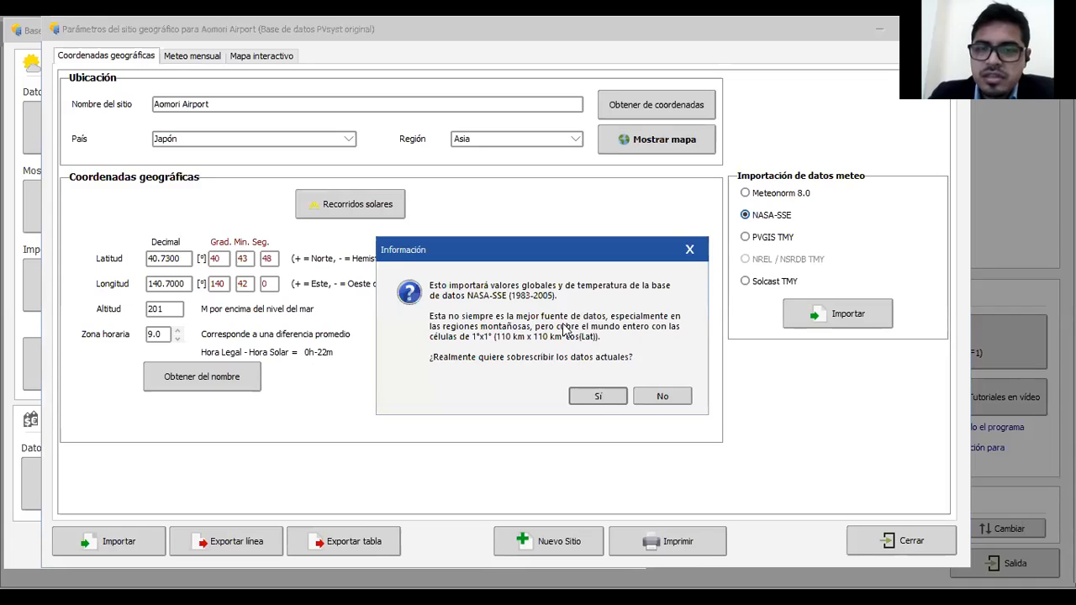
click(600, 397)
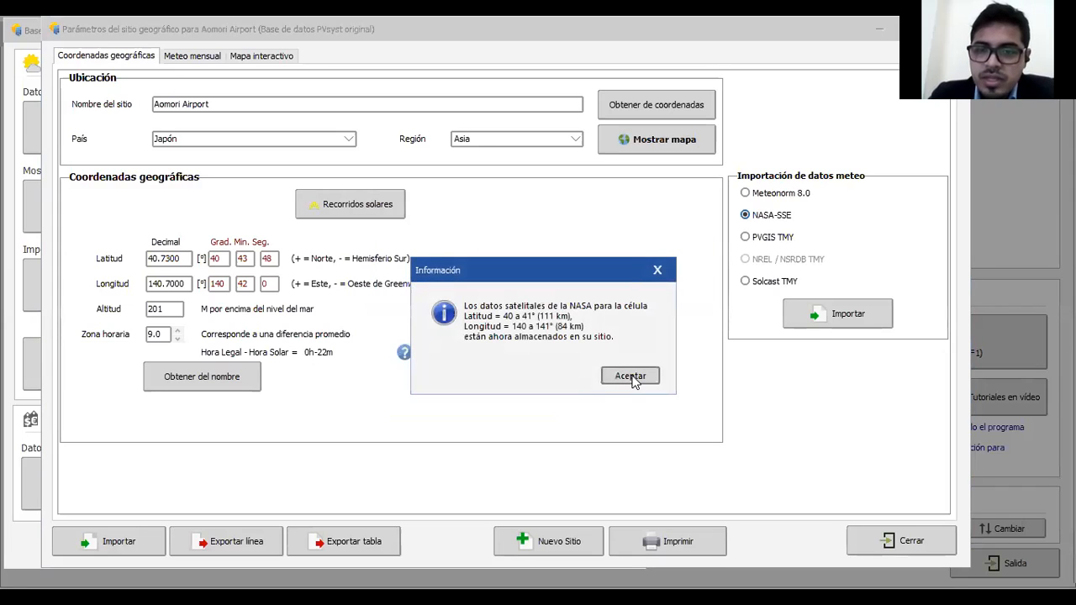
click(631, 377)
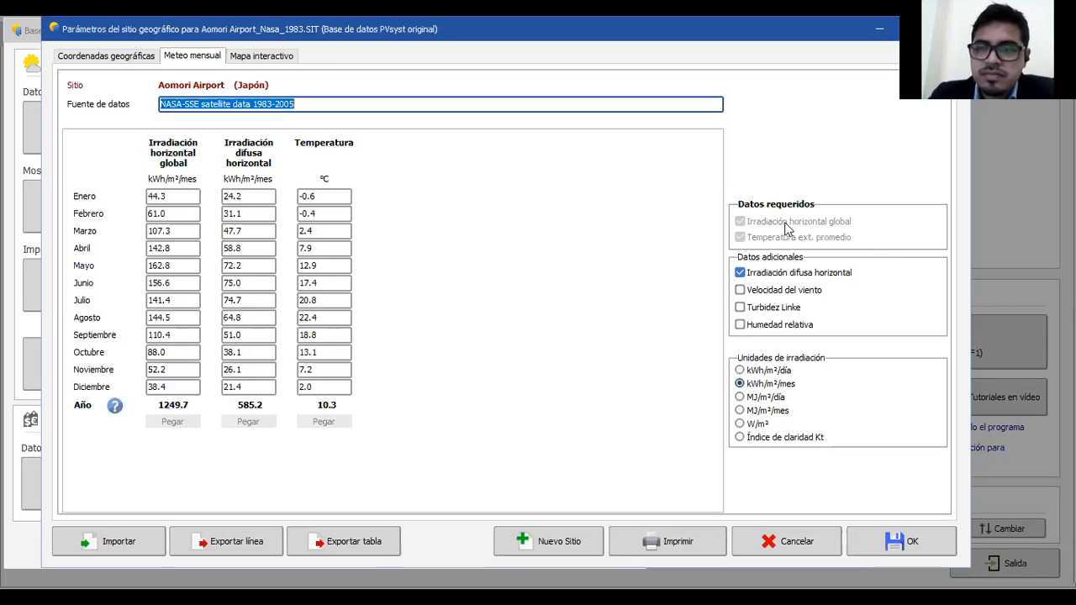
Step: Show the wind speed and relative humidity columns in the monthly meteo table, and hide both again
click(740, 290)
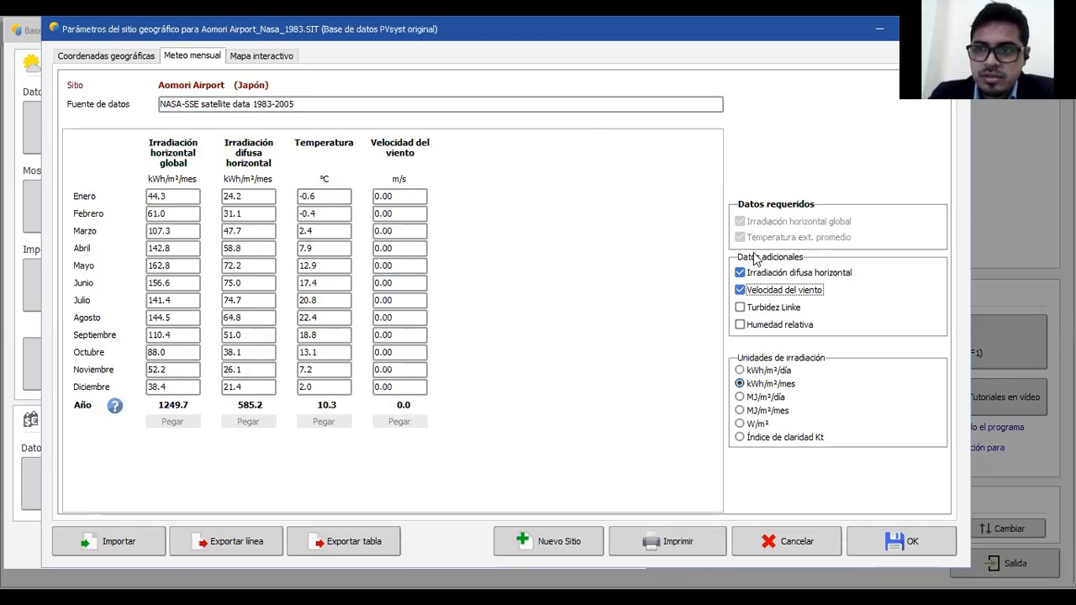
click(741, 325)
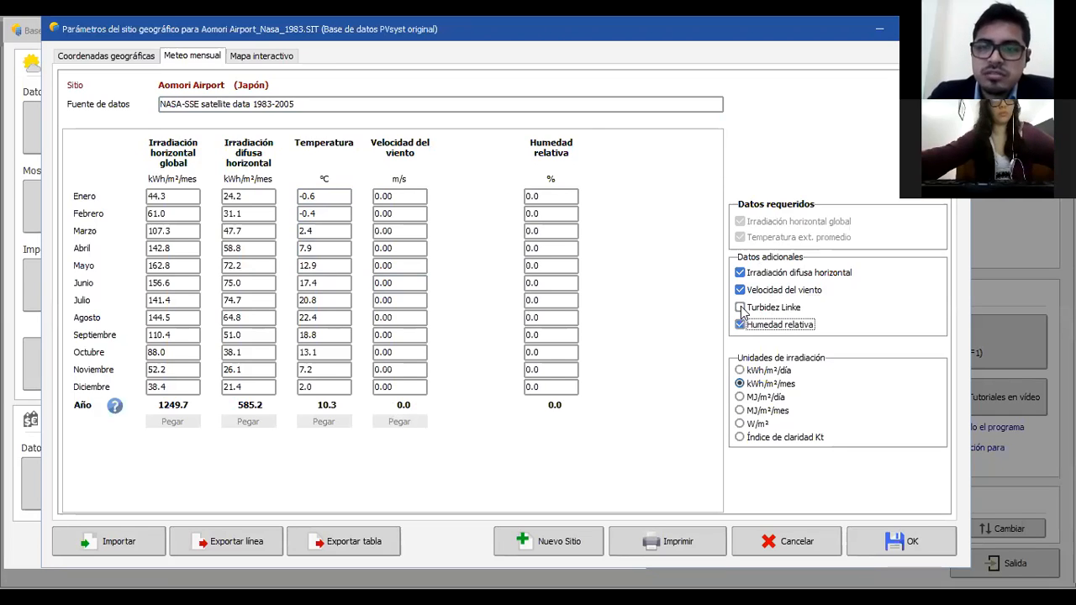
click(741, 325)
click(741, 291)
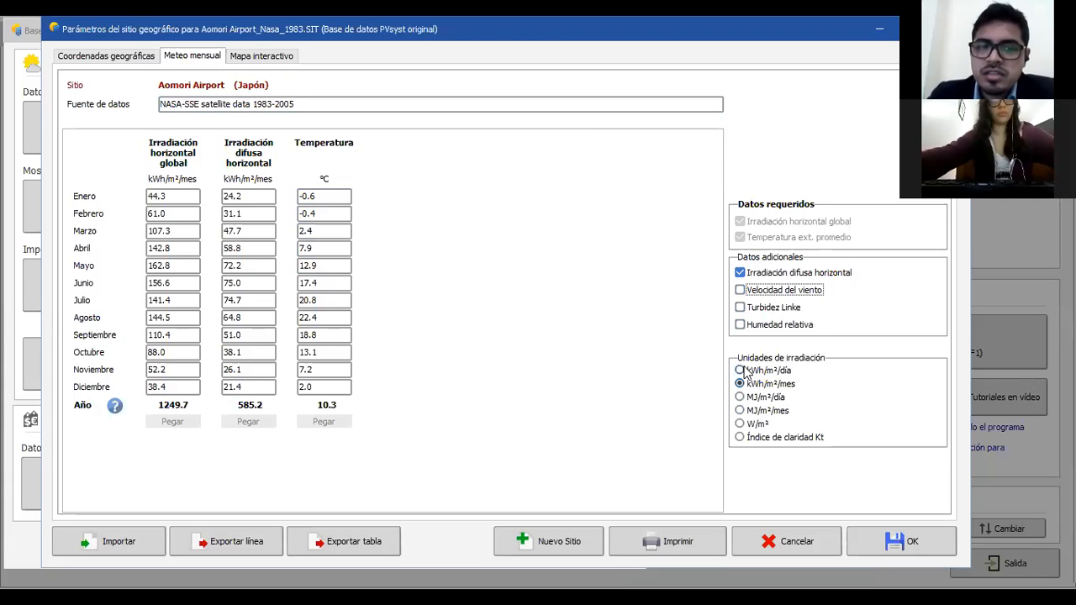
Step: Compare the monthly irradiation in kWh/m²/día, MJ/m²/día, MJ/m²/mes and W/m², and return the units to kWh/m²/mes
click(740, 371)
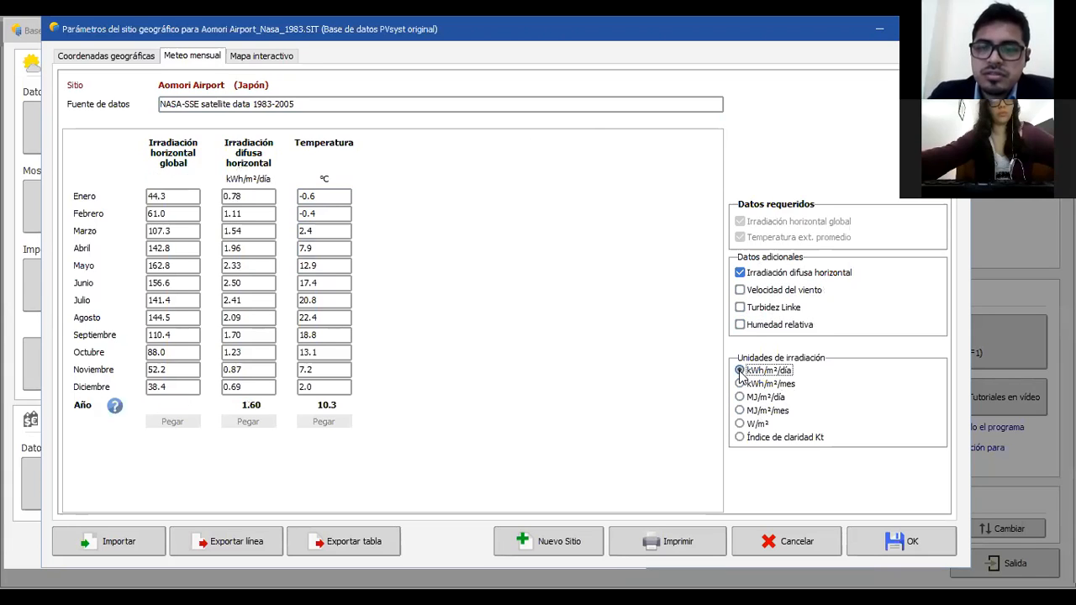
click(740, 384)
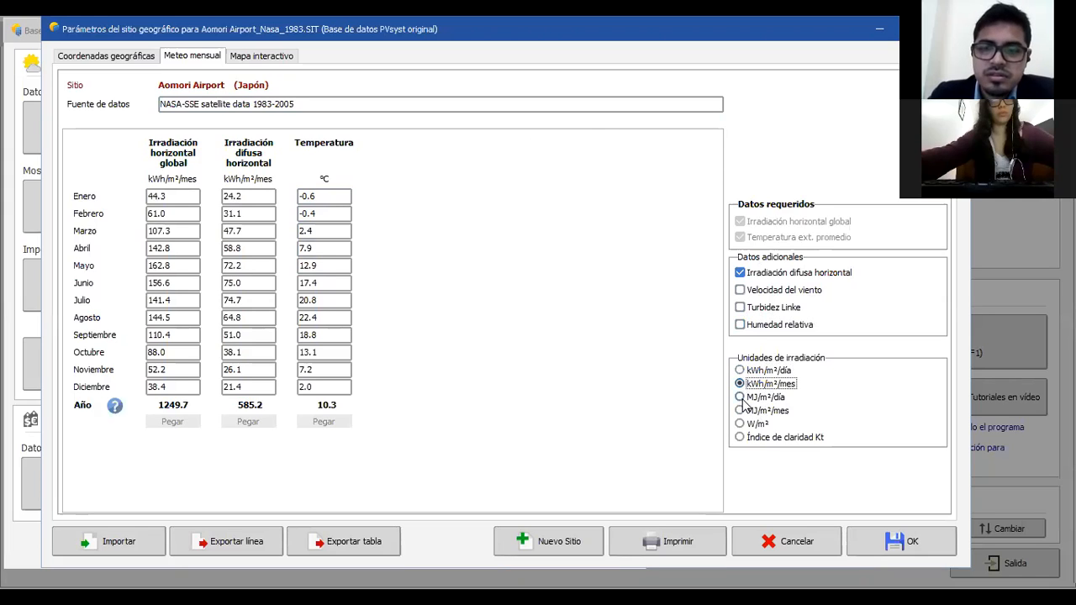
click(740, 398)
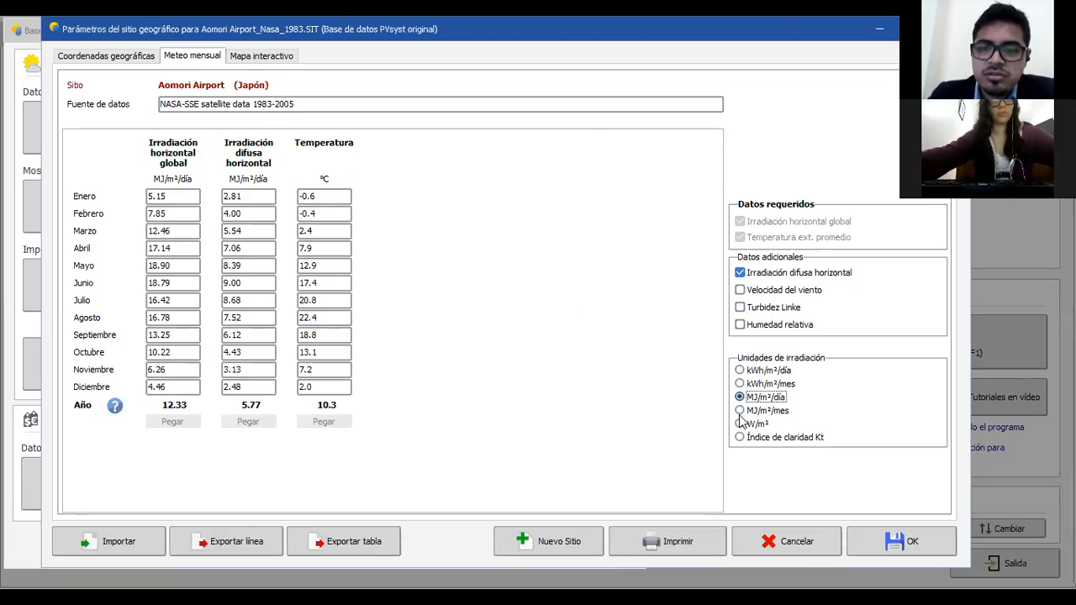
click(740, 412)
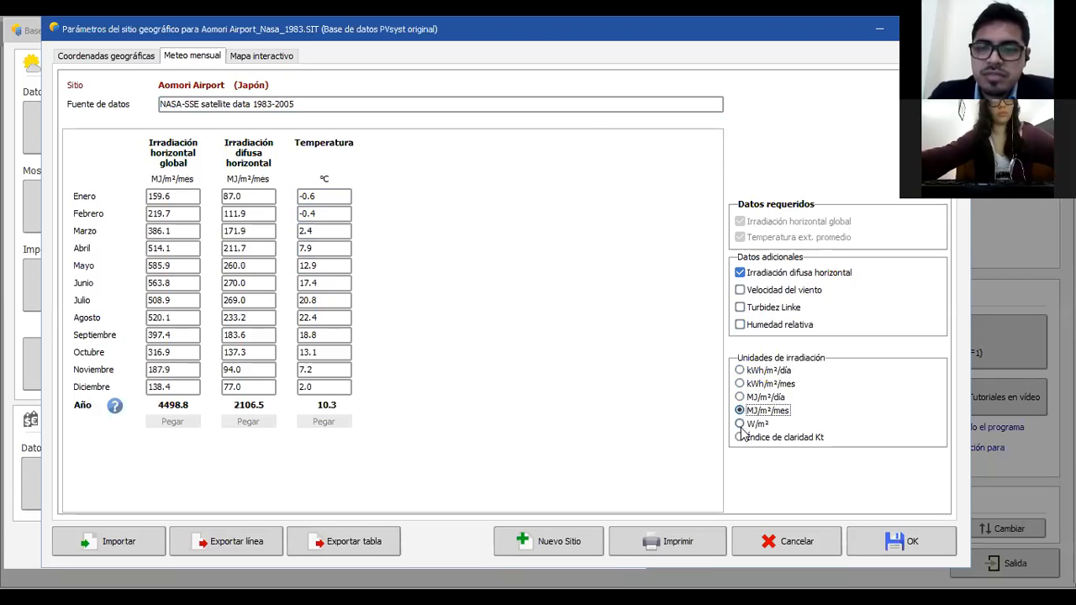
click(741, 425)
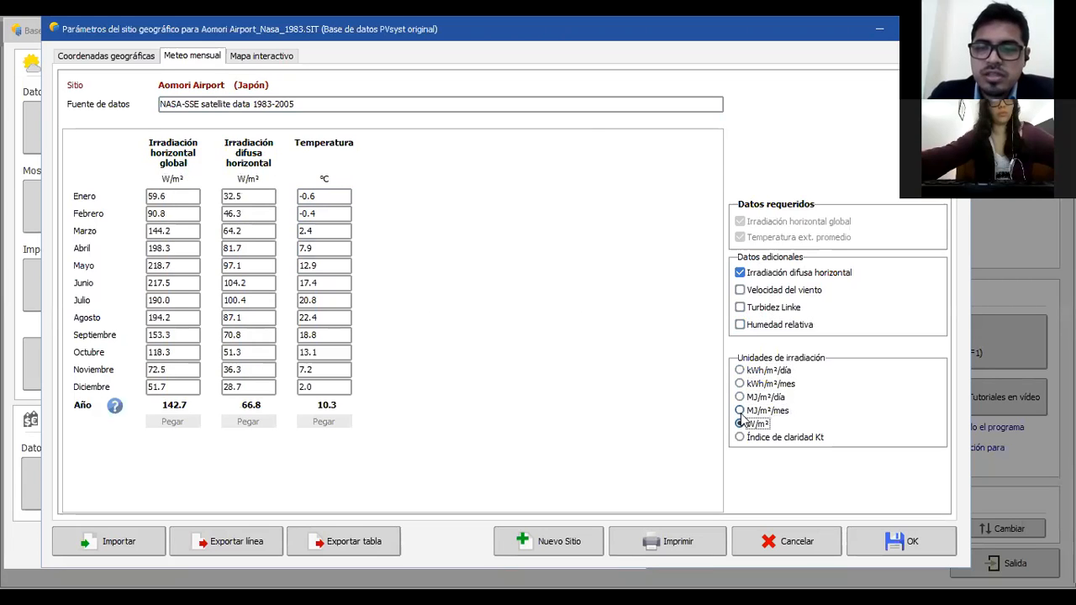
click(740, 370)
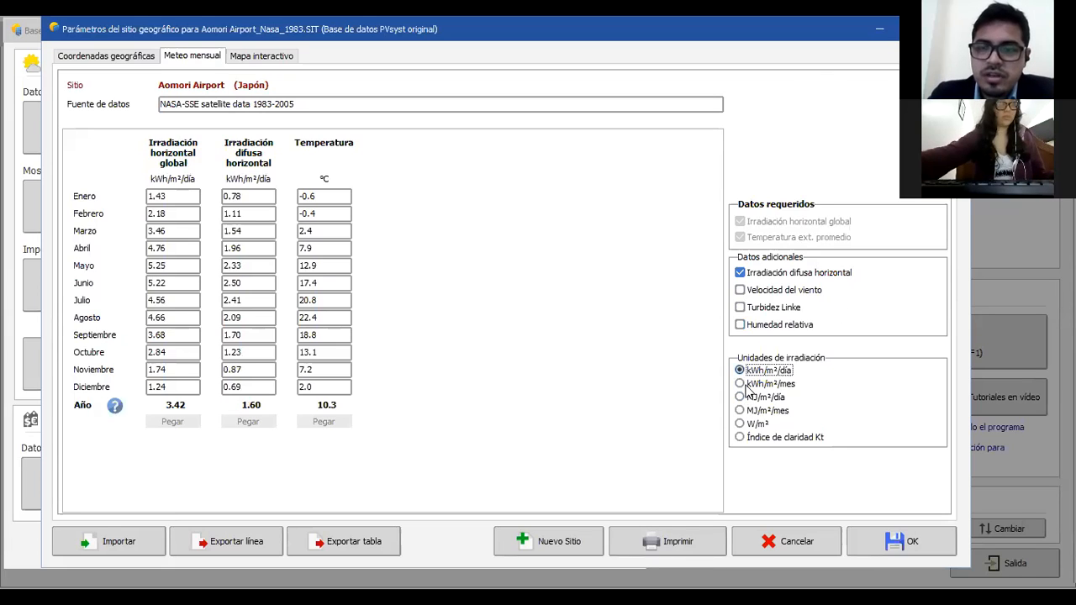
click(779, 387)
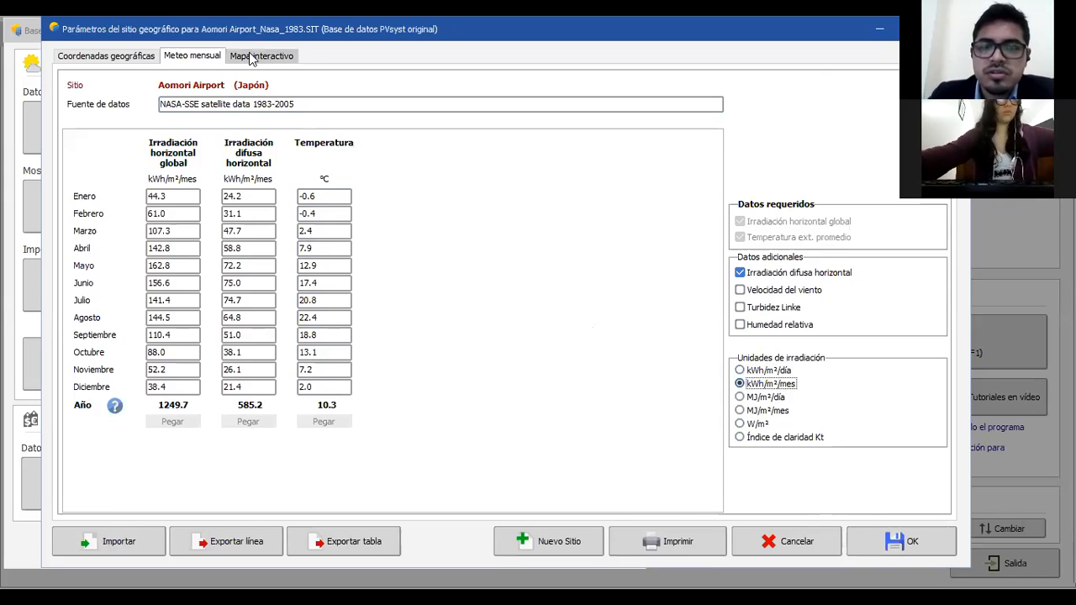
Step: Examine the Aomori Airport solar path diagram in legal time and solar time, and close it
click(137, 58)
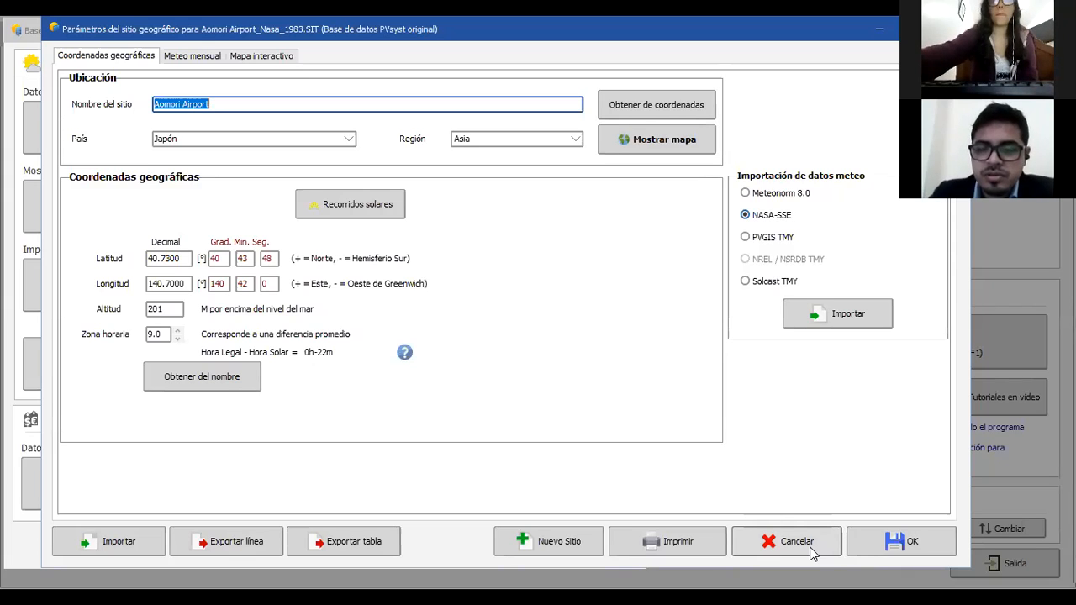
click(354, 217)
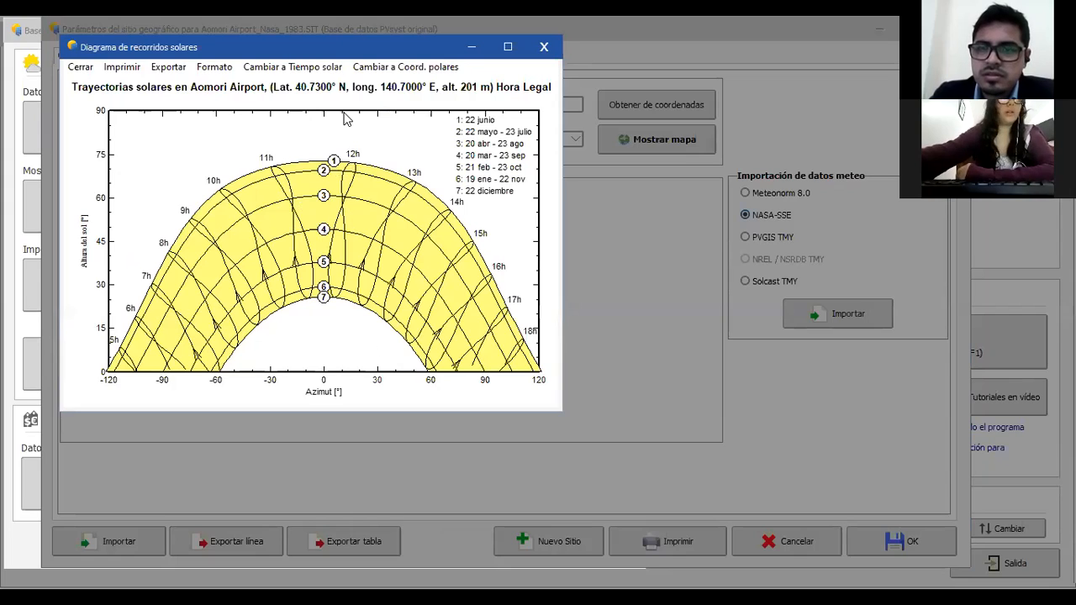
key(alt+Tab)
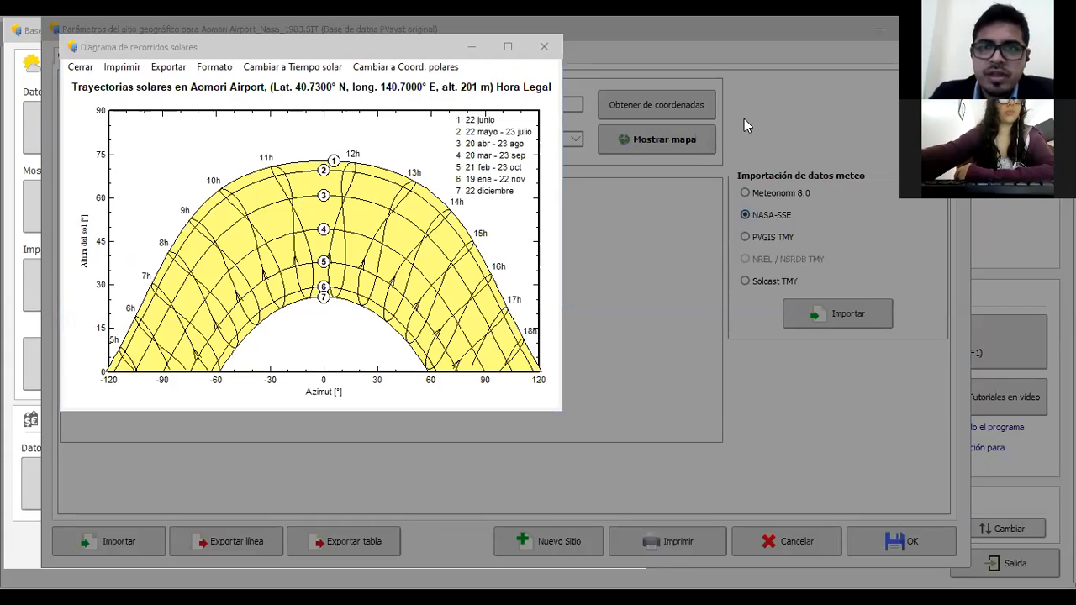
click(296, 74)
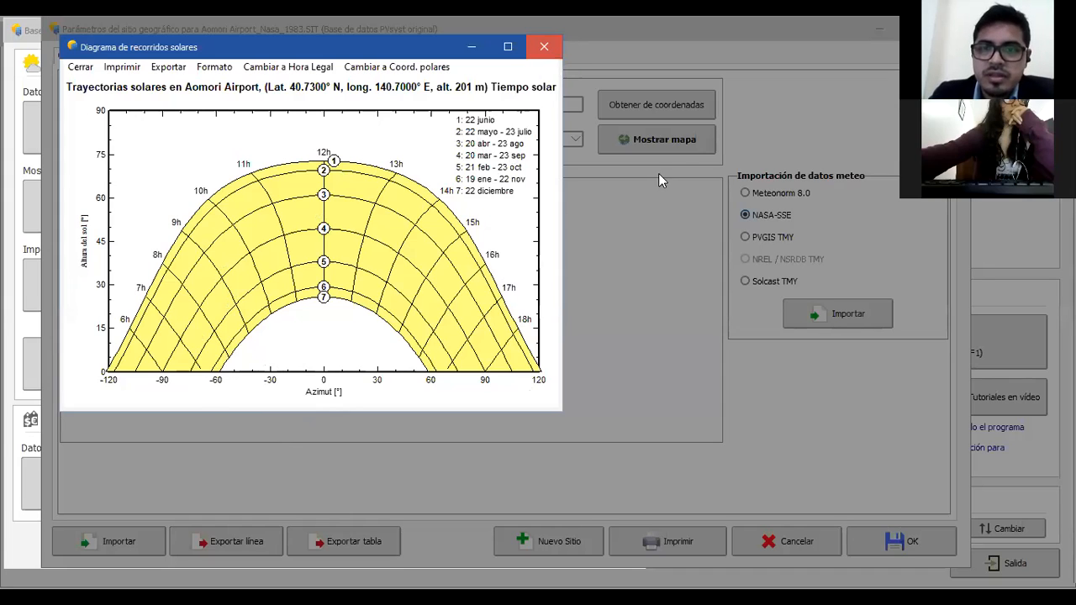
click(547, 54)
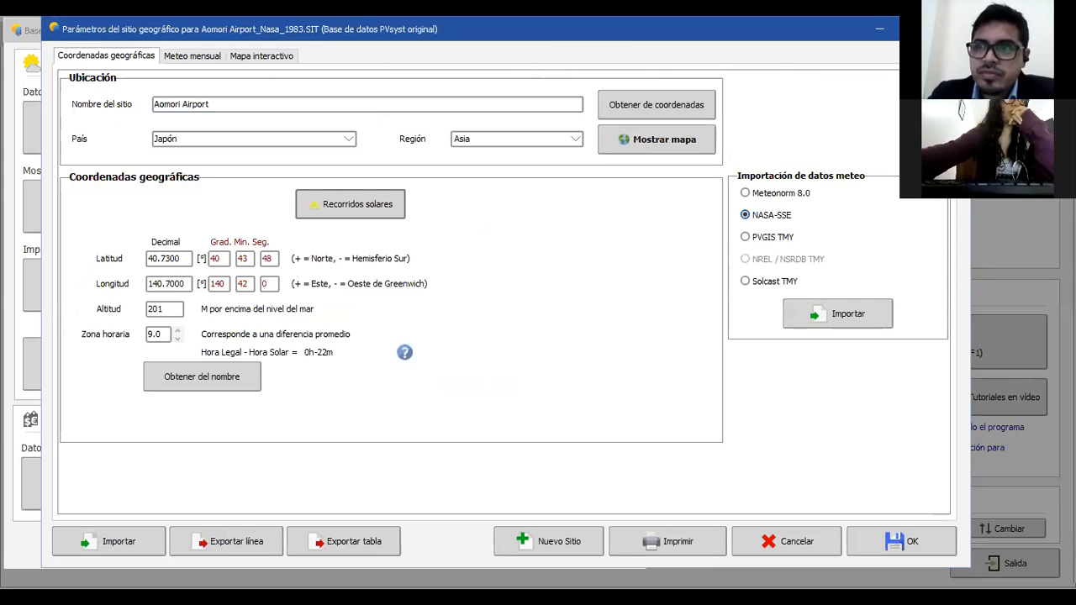
Step: Close the Aomori Airport site parameters and reopen the geographic sites list for Asia
click(952, 29)
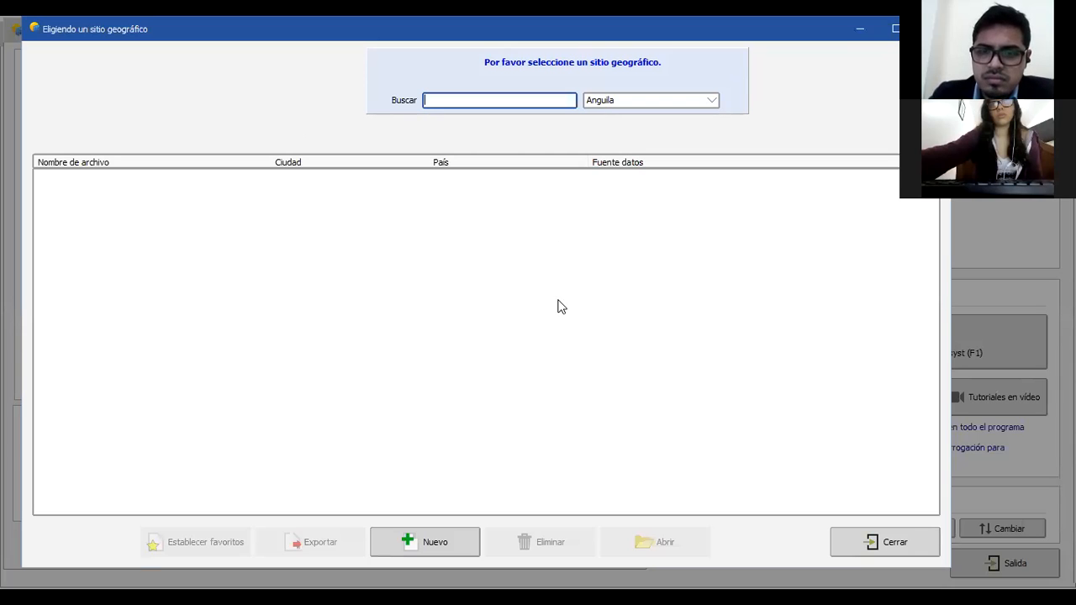
click(459, 187)
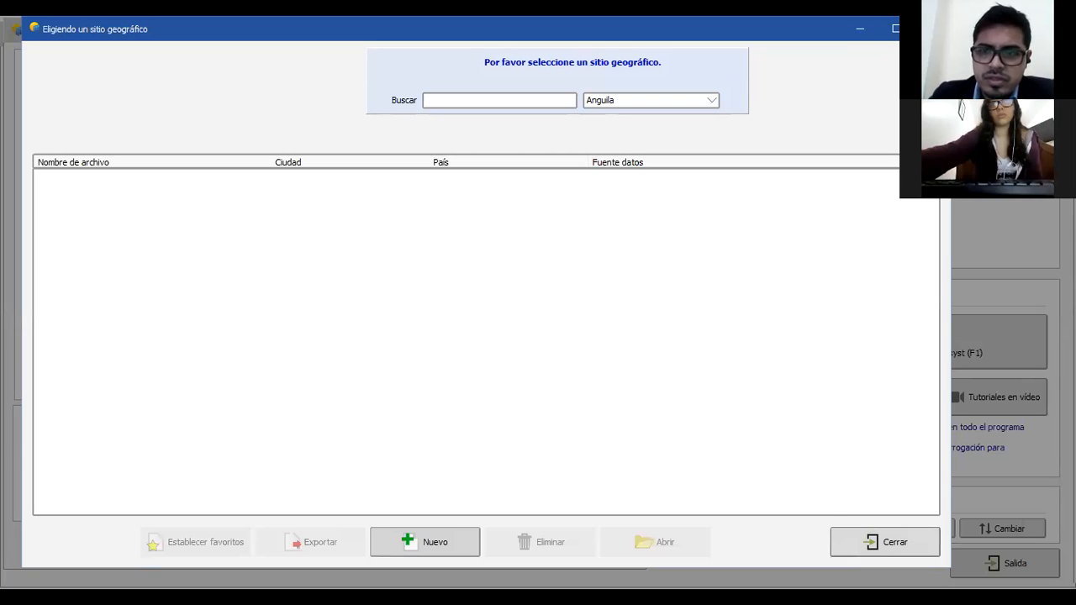
click(914, 548)
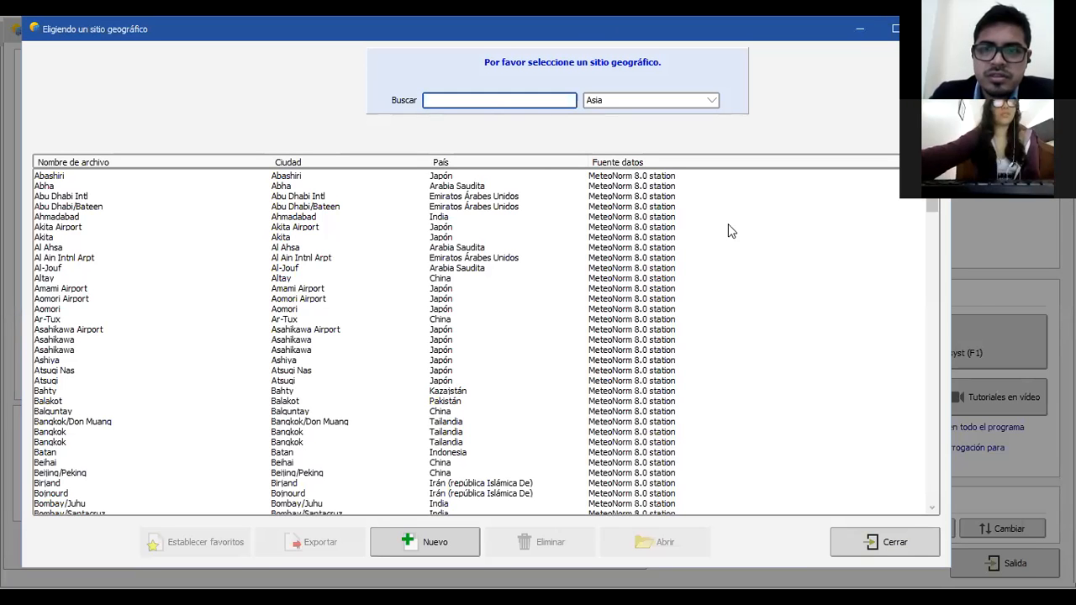
mouse_move(933, 202)
mouse_down()
mouse_move(932, 344)
mouse_move(933, 202)
mouse_up()
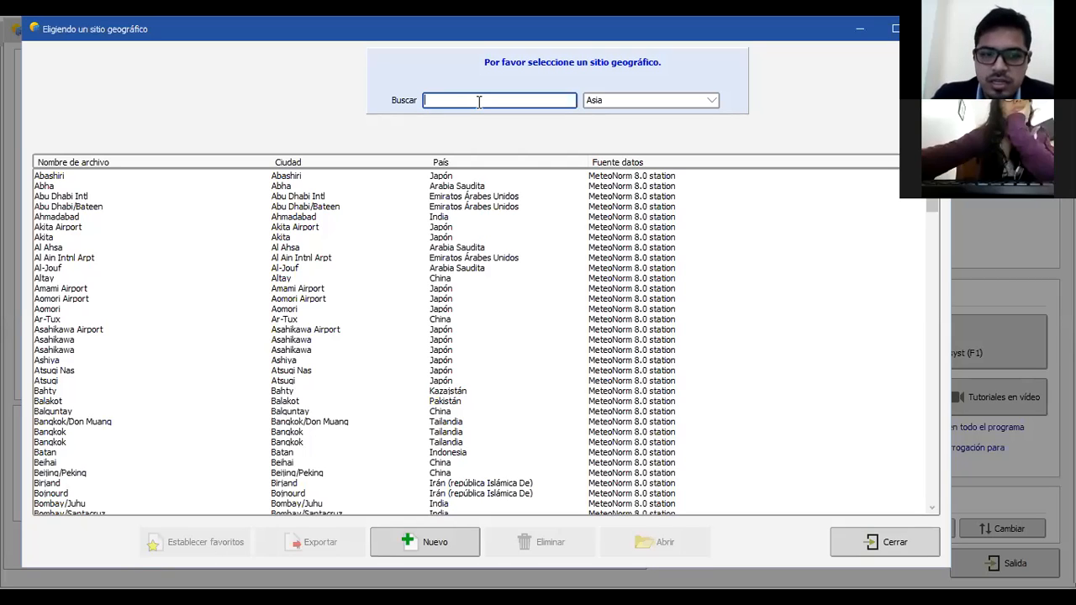
Step: Filter the geographic sites to América del Sur, search for PERÚ and browse the listed sites
text(PERU)
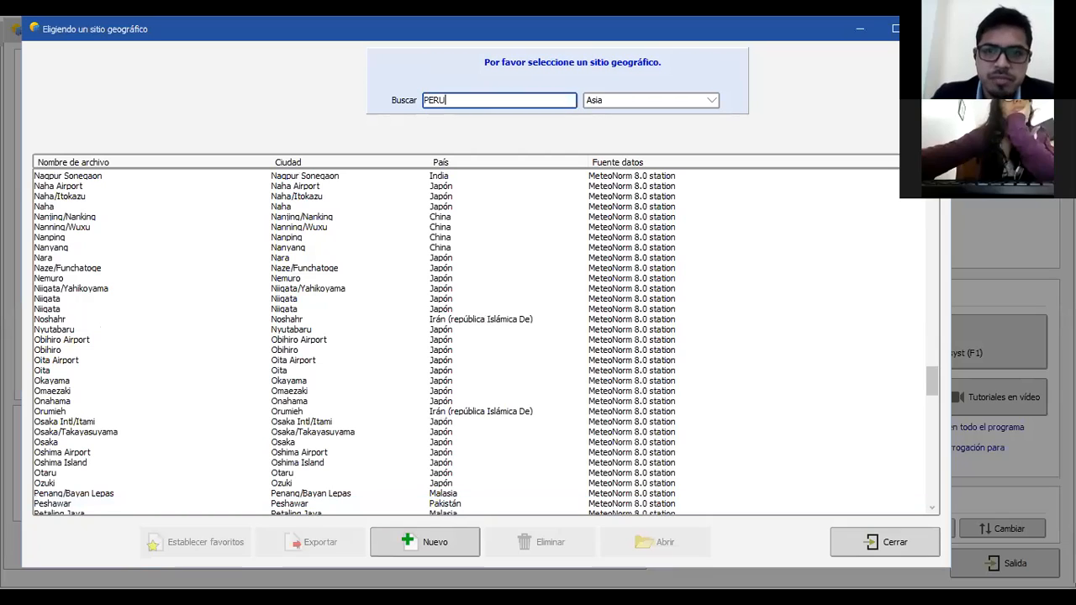
click(613, 101)
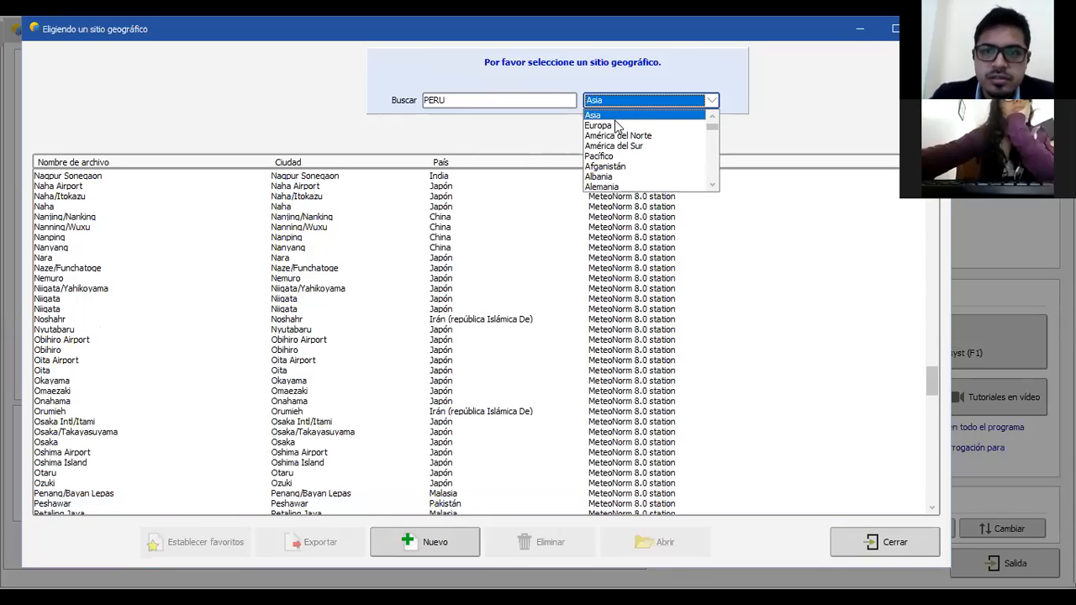
click(668, 147)
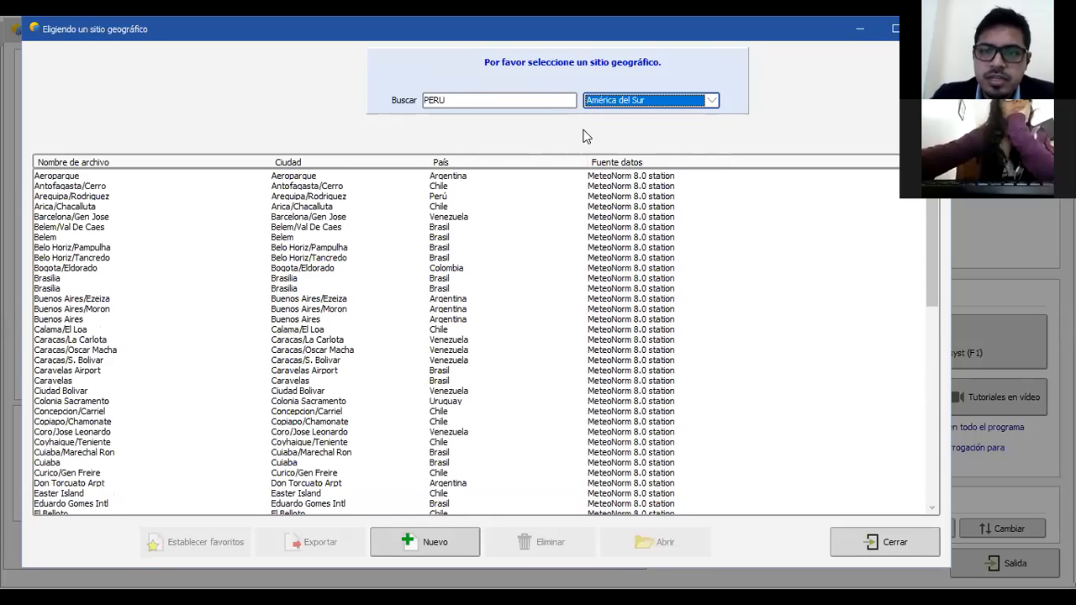
click(541, 100)
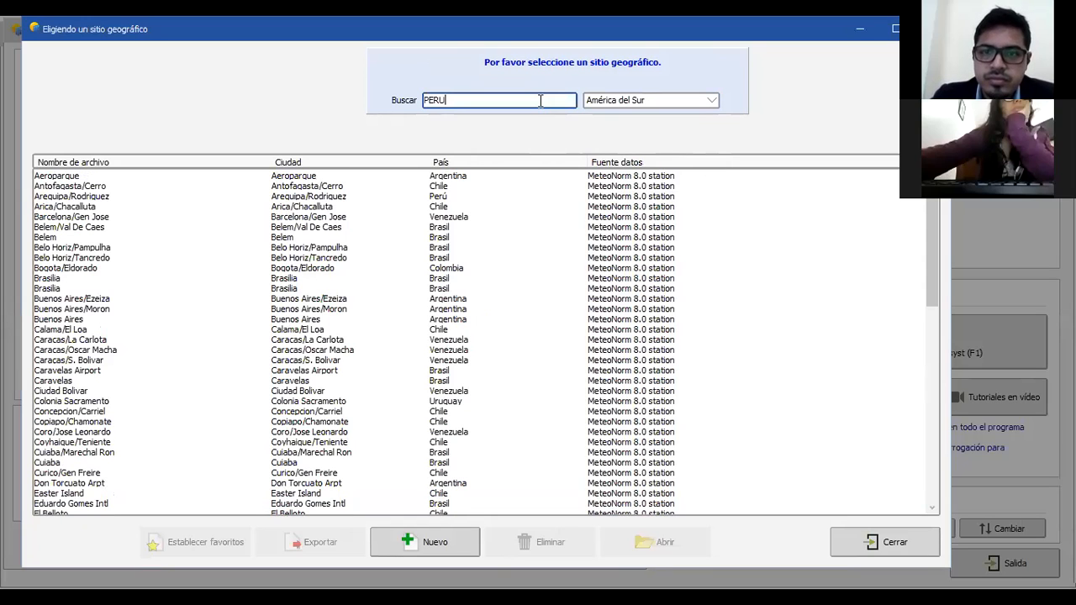
double_click(540, 100)
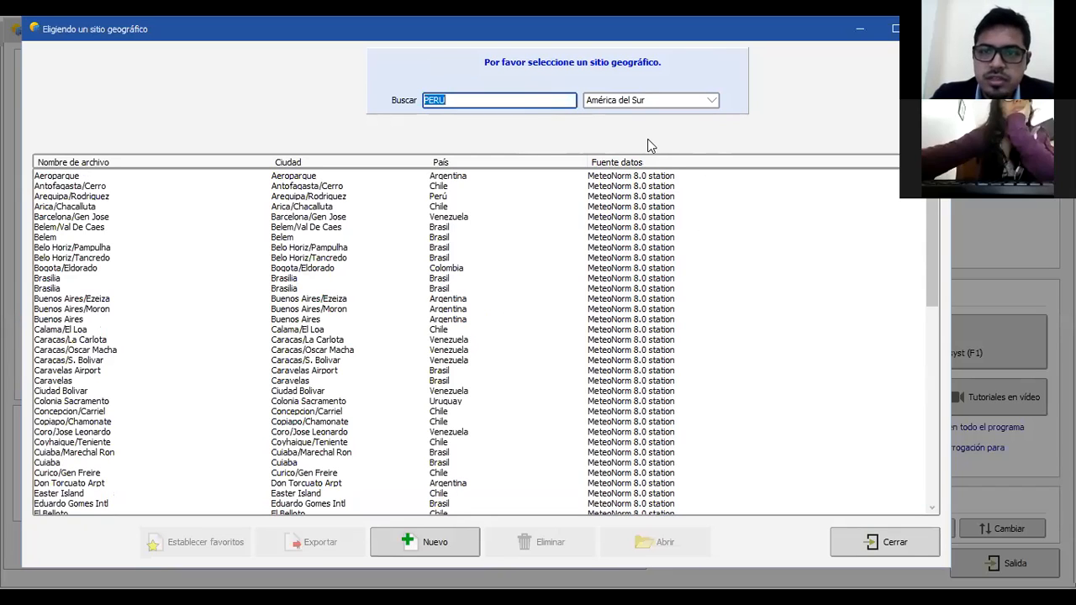
key(Right)
text(Ú)
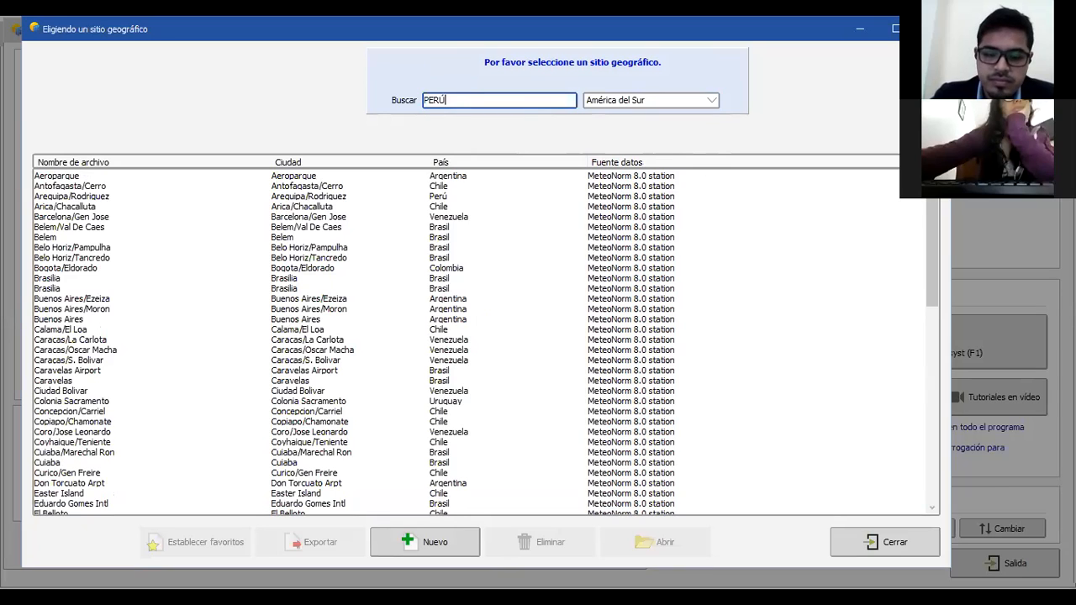
drag(932, 222, 962, 304)
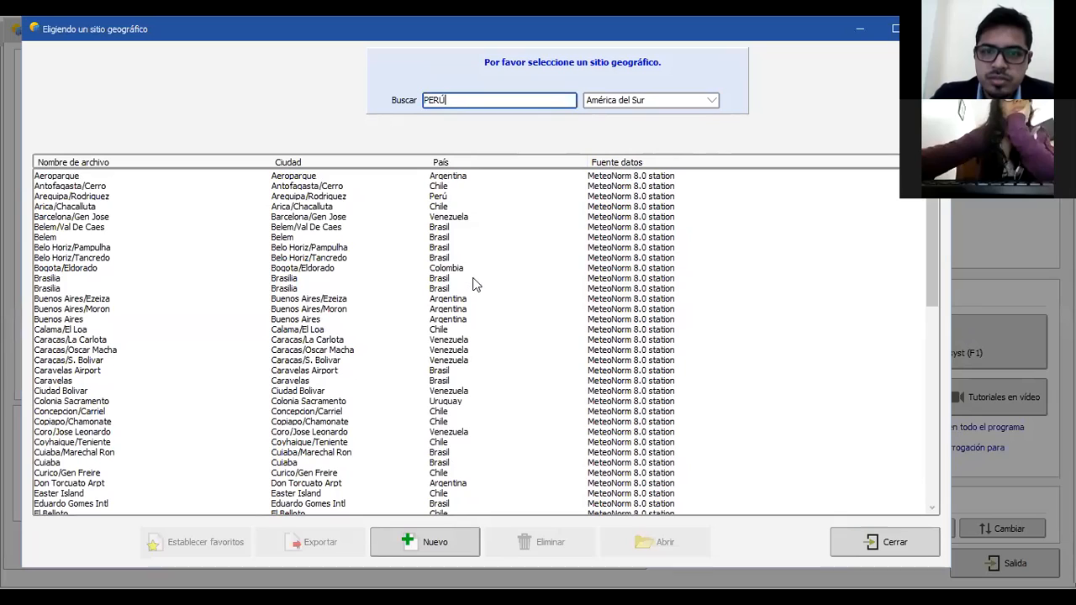
Step: Browse the South American sites for Peruvian entries, selecting Arequipa/Rodriguez, nuevo chimbote_MN73.SIT and Pampa Hermosa_MN73.SIT
click(473, 281)
click(465, 195)
click(475, 102)
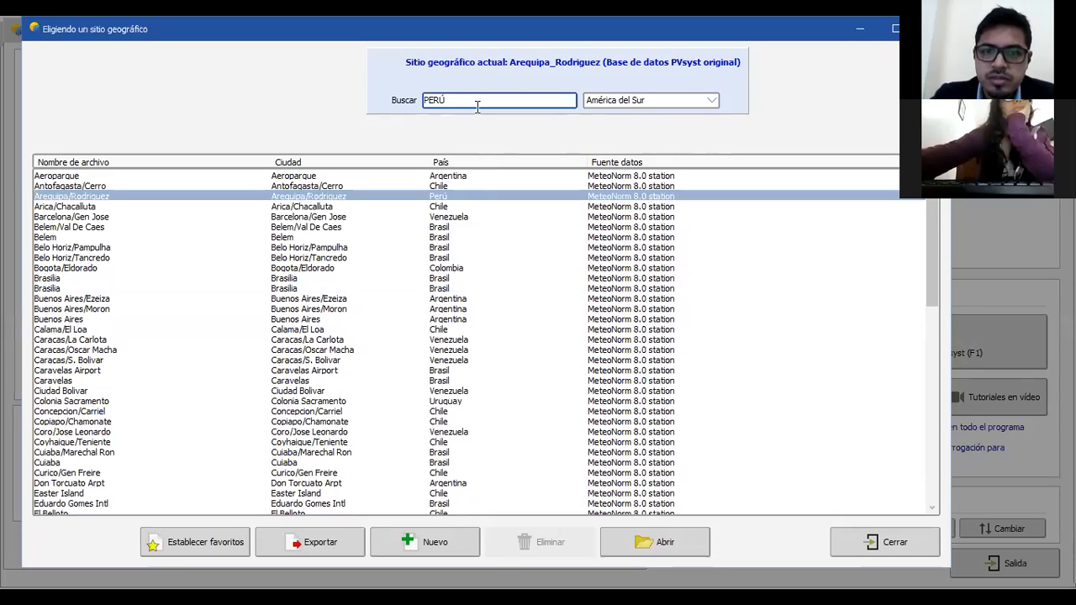
double_click(472, 101)
click(463, 103)
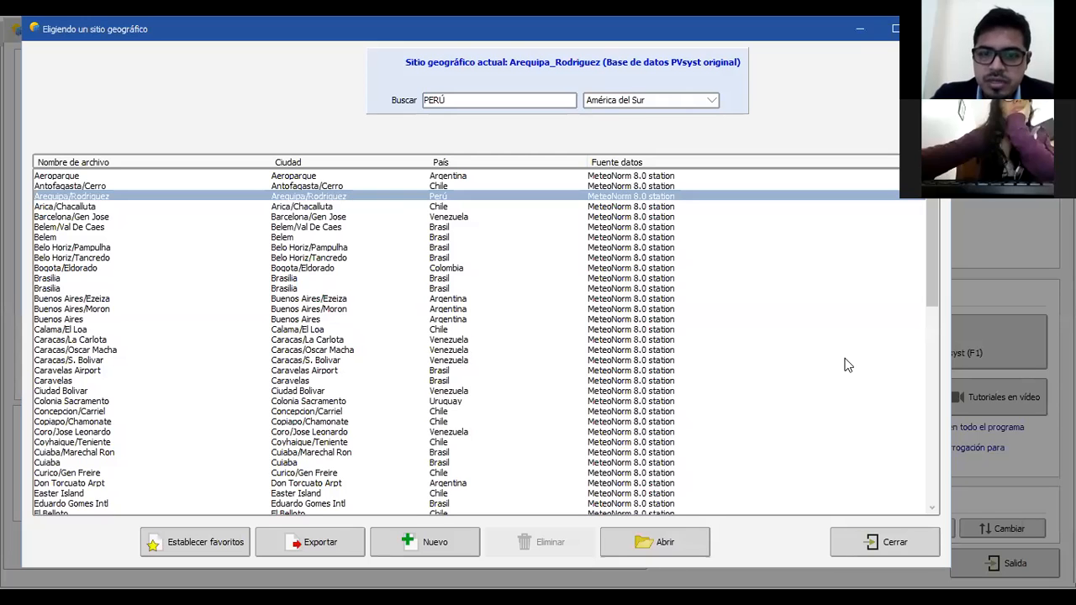
scroll(936, 353, down, 5)
scroll(938, 442, down, 10)
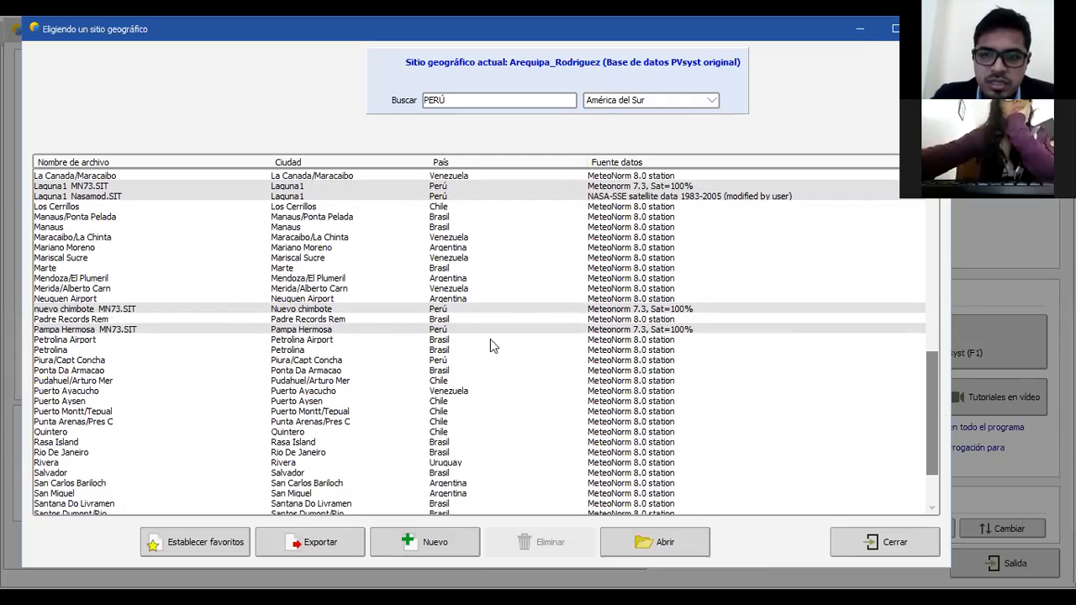
click(524, 310)
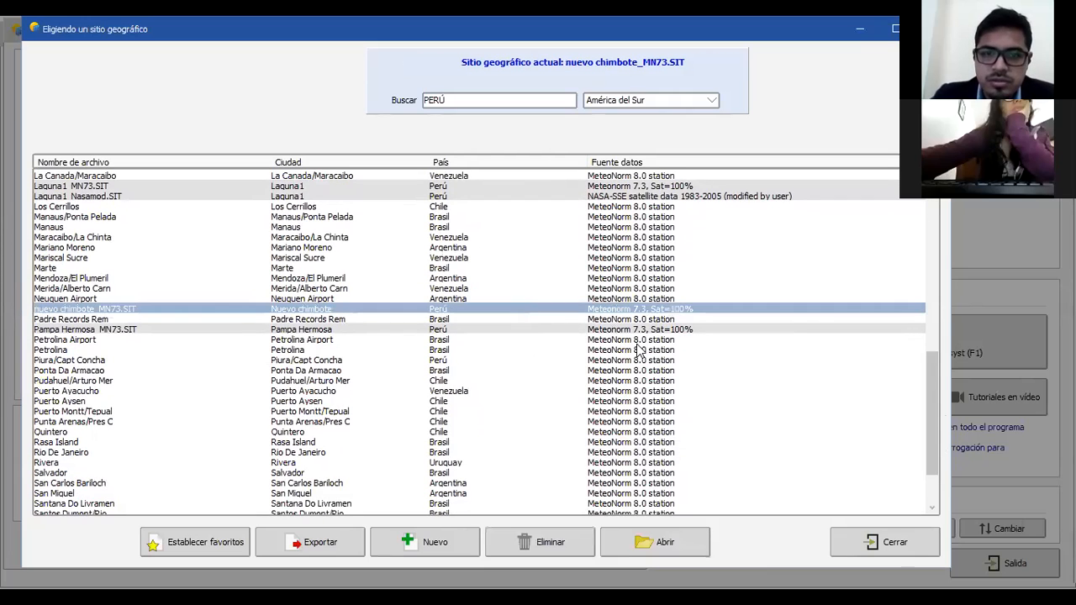
key(Down)
scroll(925, 454, down, 3)
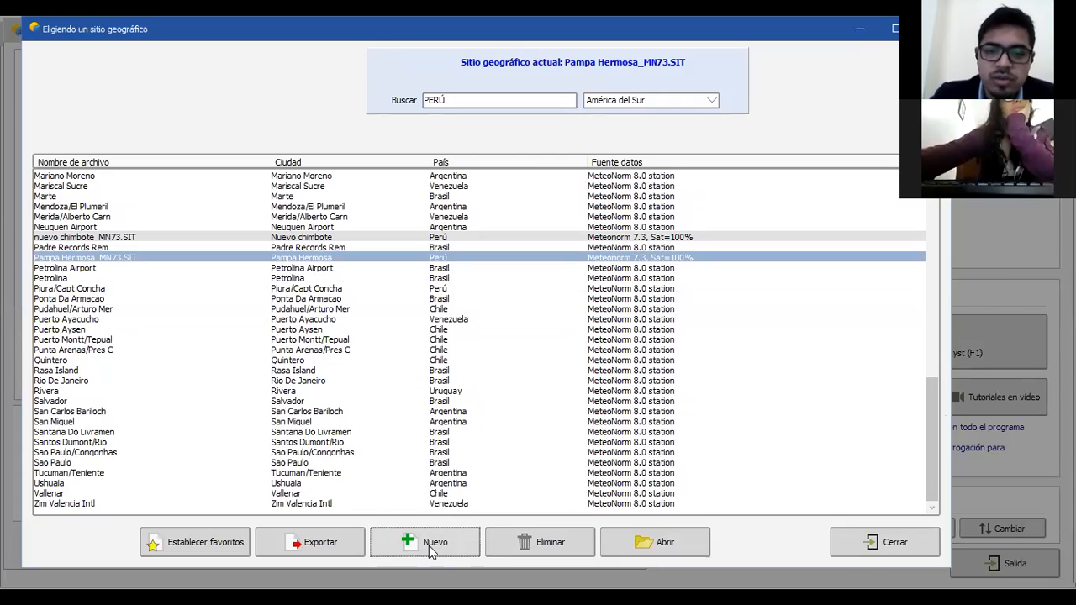
Step: Start a new geographic site and explore the area west of Genève on its interactive map
key(Escape)
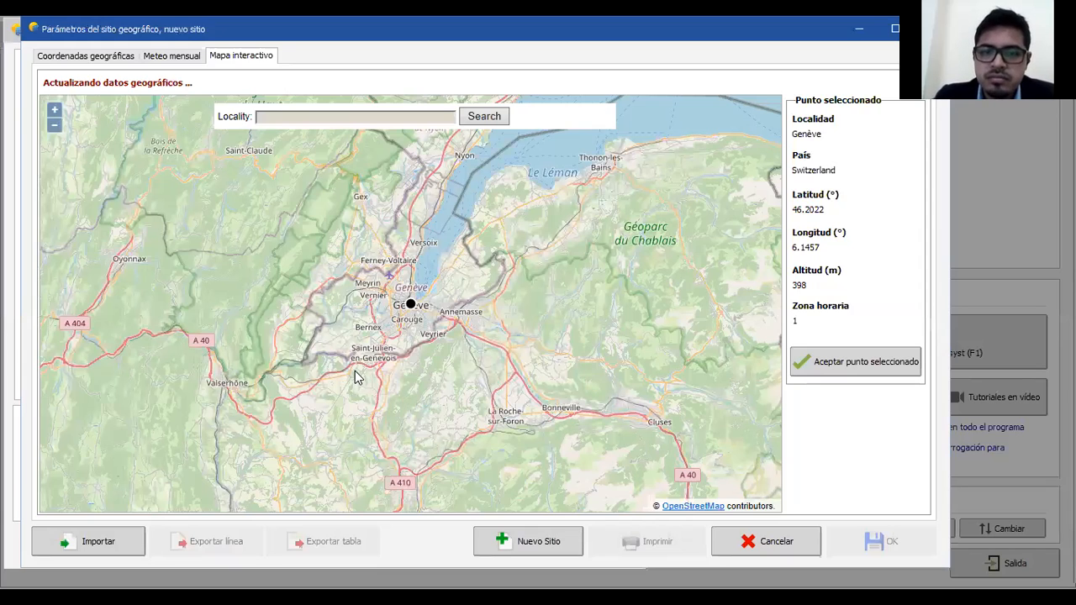
drag(391, 404, 422, 396)
drag(399, 340, 656, 324)
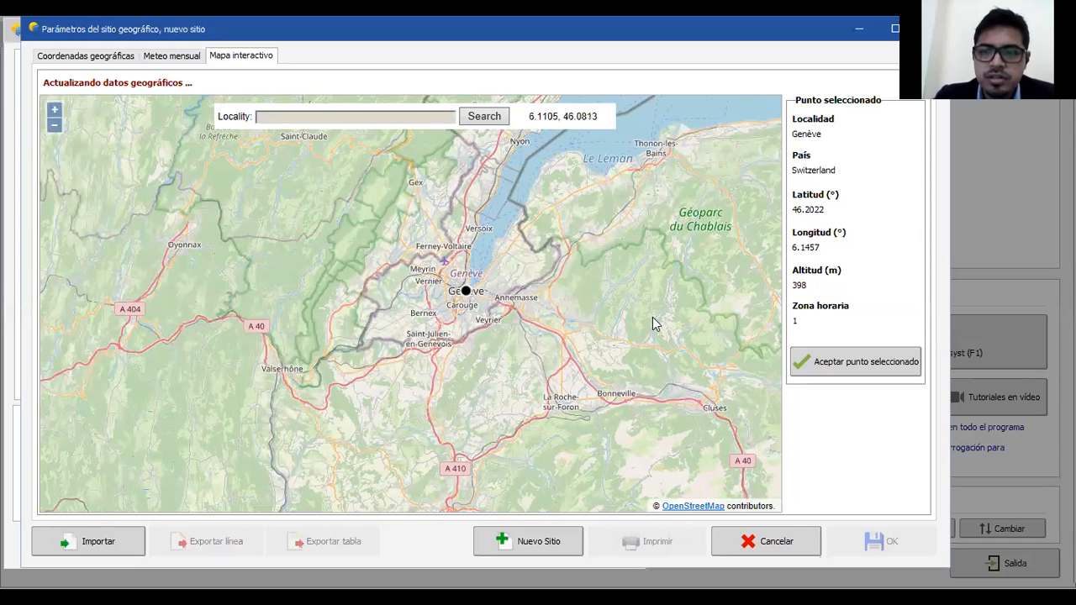
drag(477, 347, 645, 284)
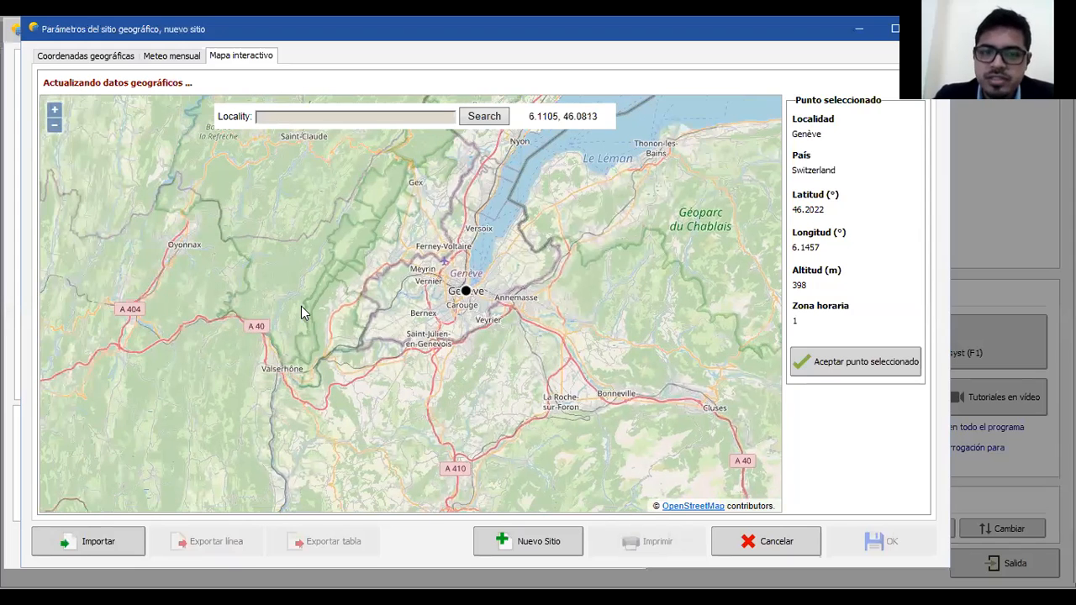
drag(297, 305, 461, 356)
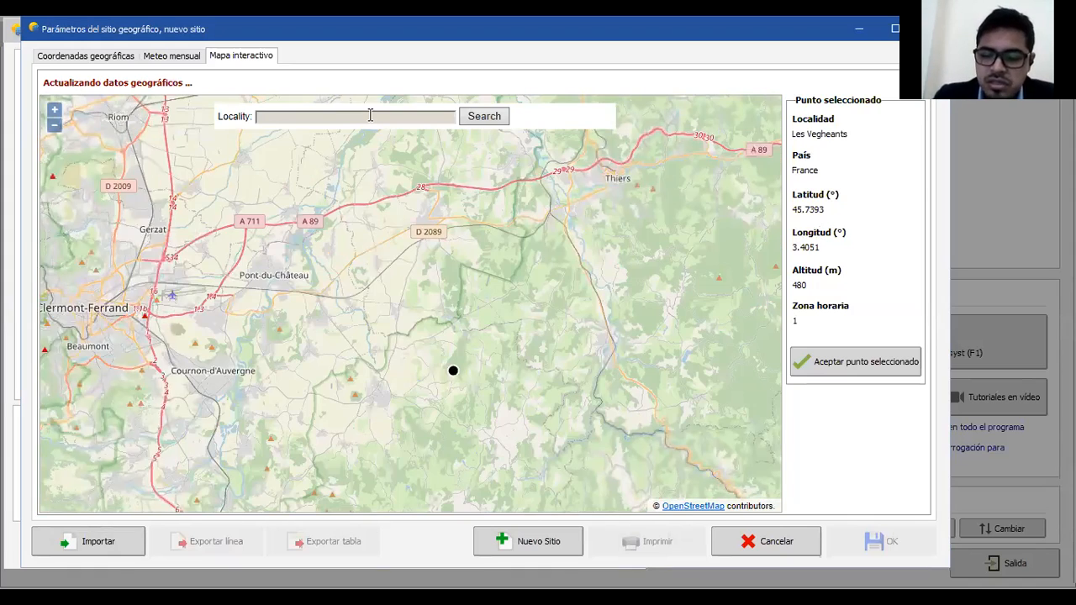
Step: Locate the coordinates -5.12,-76.12 on the interactive map and accept the selected point for the new site
text(5.12)
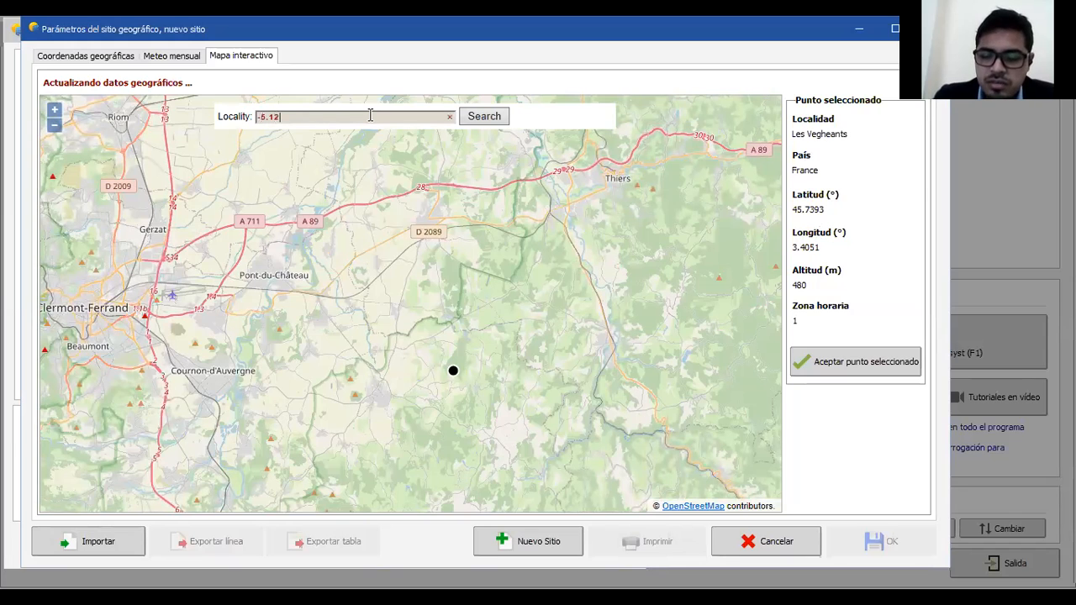
text(,-76.12)
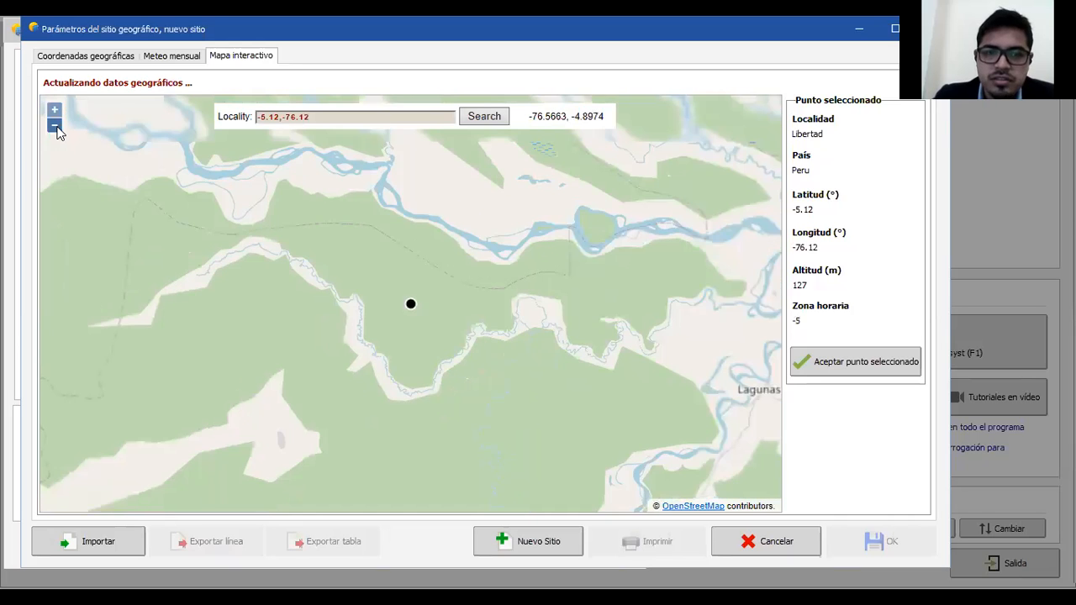
click(54, 125)
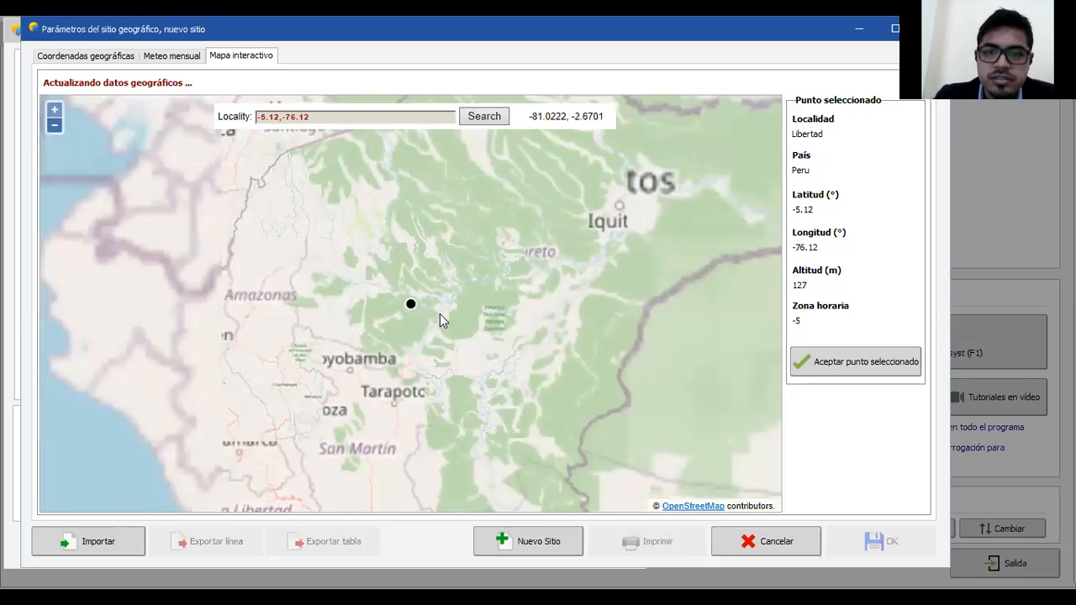
click(868, 365)
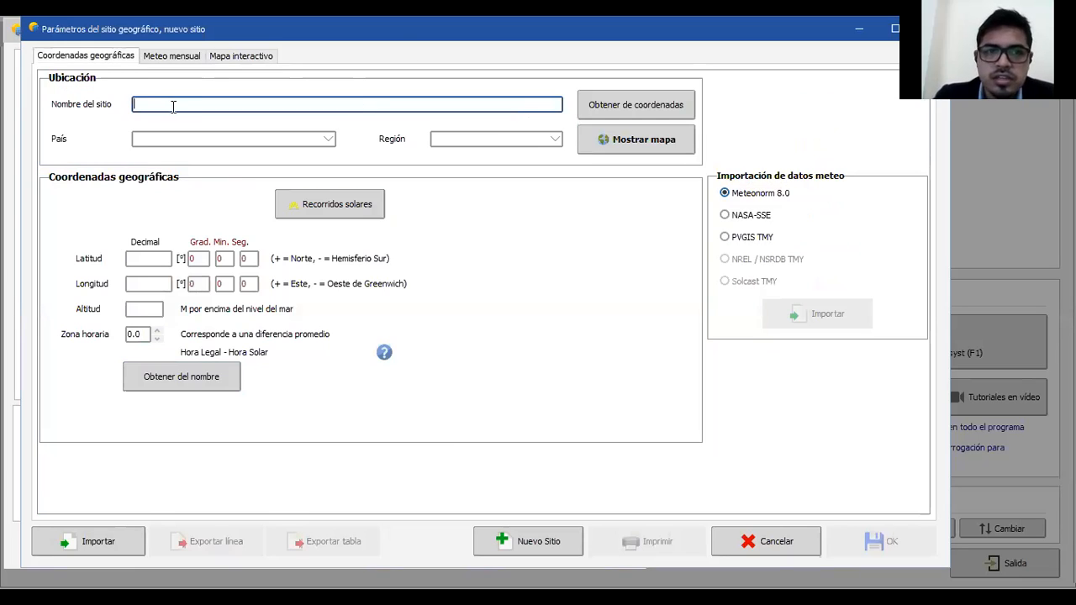
Step: Clear the imported name Libertad from the new site, leaving the site name empty
double_click(152, 103)
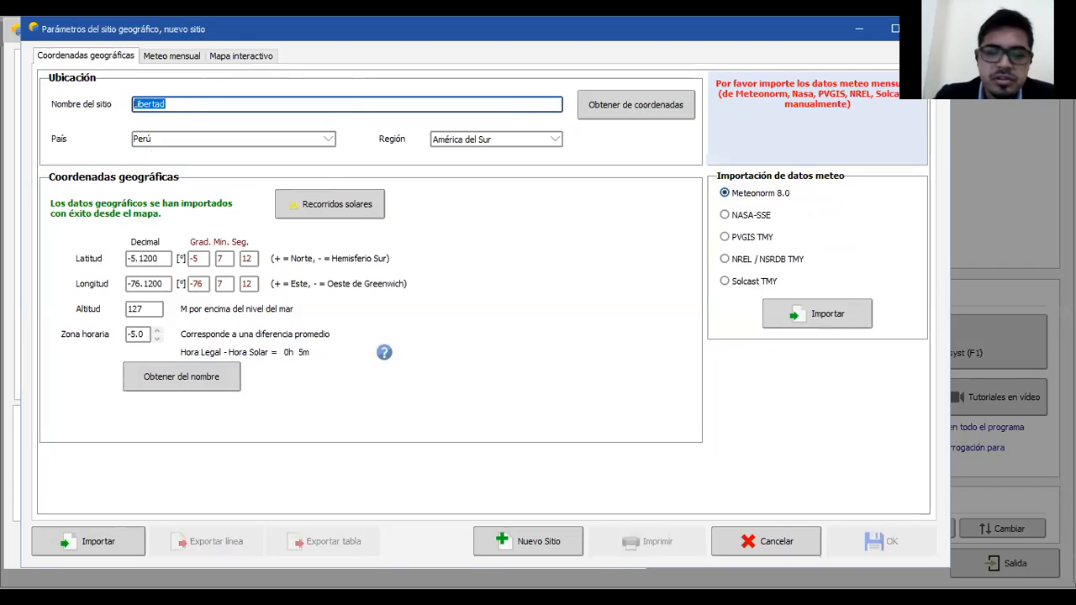
text(I)
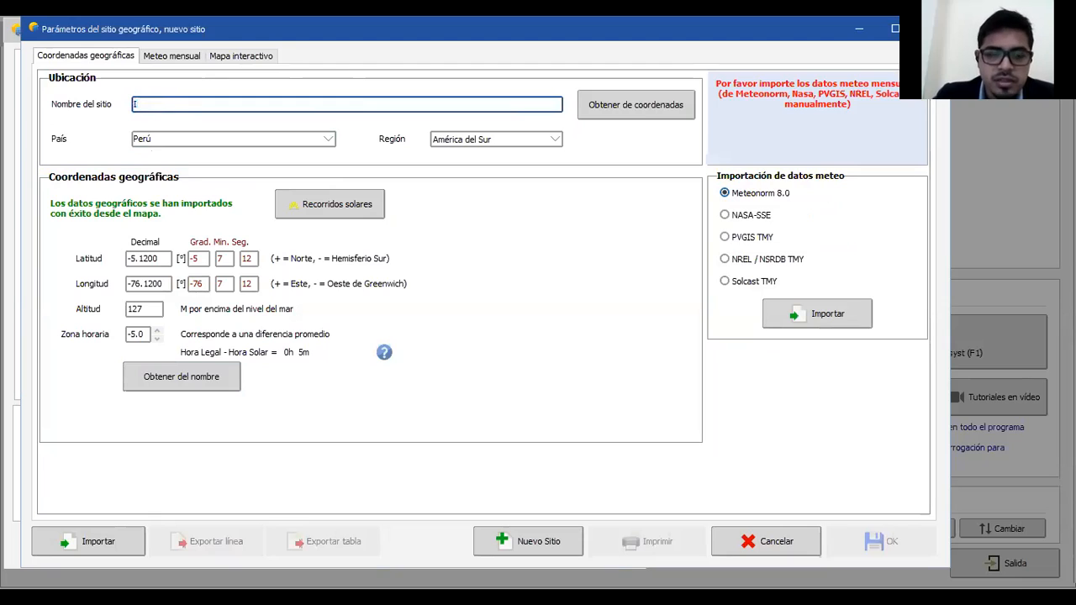
text(ZON in)
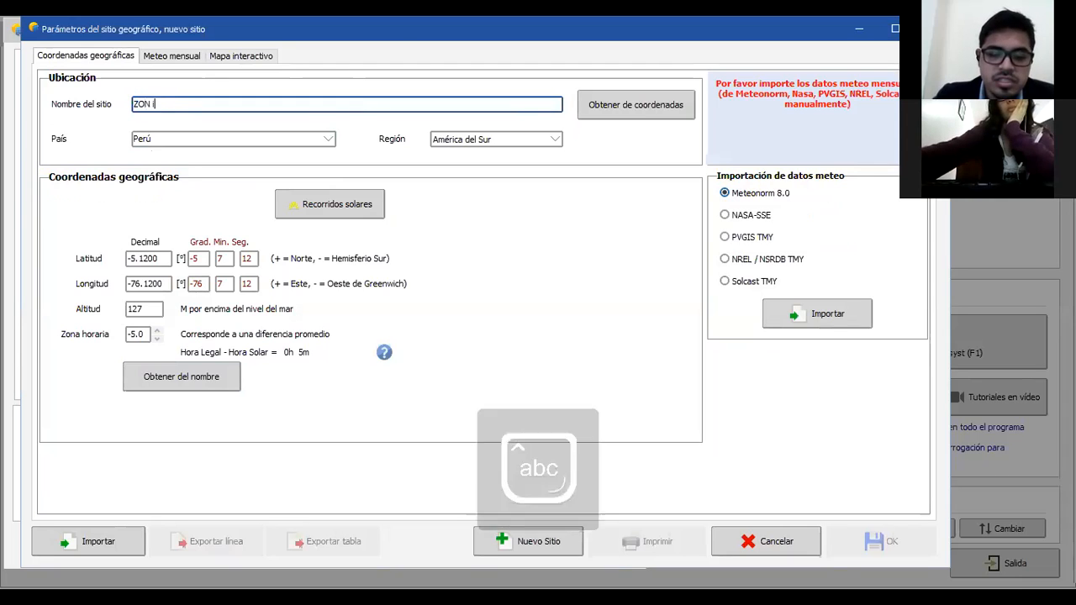
key(BackSpace)
key(BackSpace)
key(BackSpace)
key(BackSpace)
key(BackSpace)
key(BackSpace)
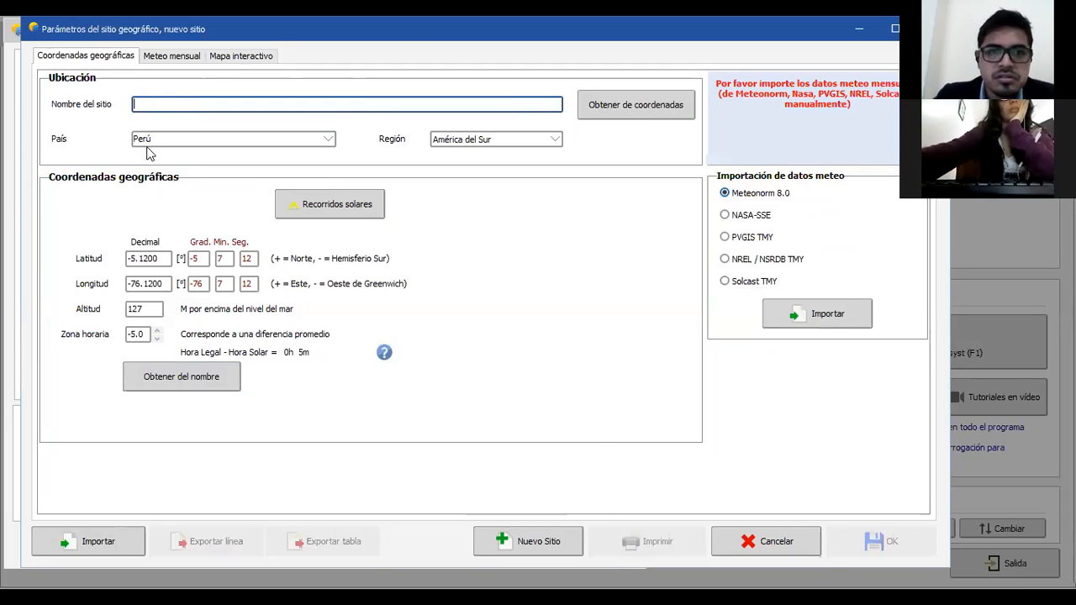
Step: Name the new site Yurimaguas, checking the surroundings of the selected point on the interactive map
click(226, 53)
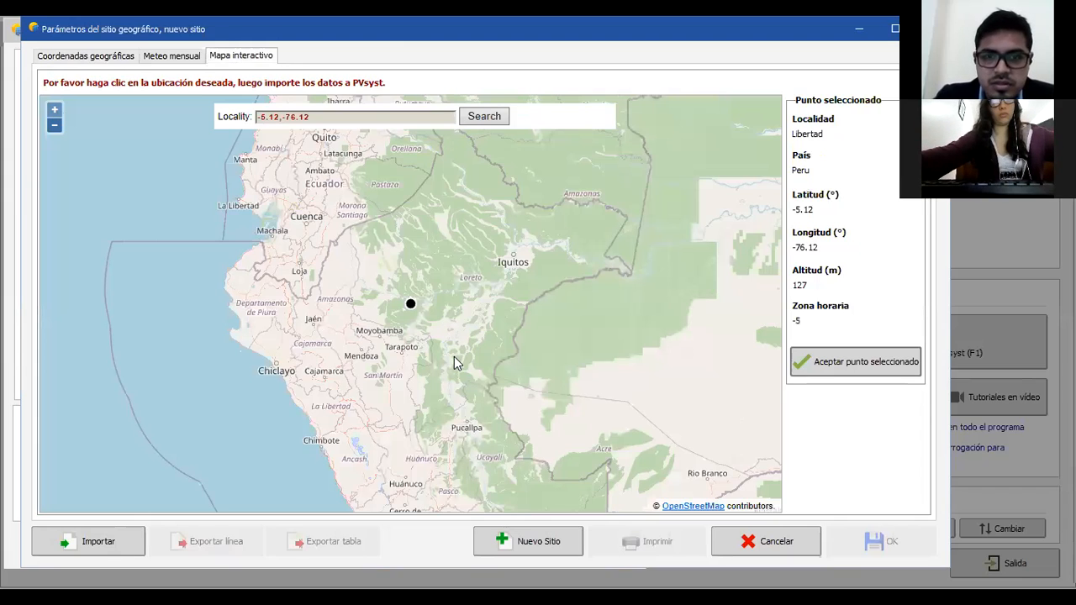
scroll(449, 355, up, 5)
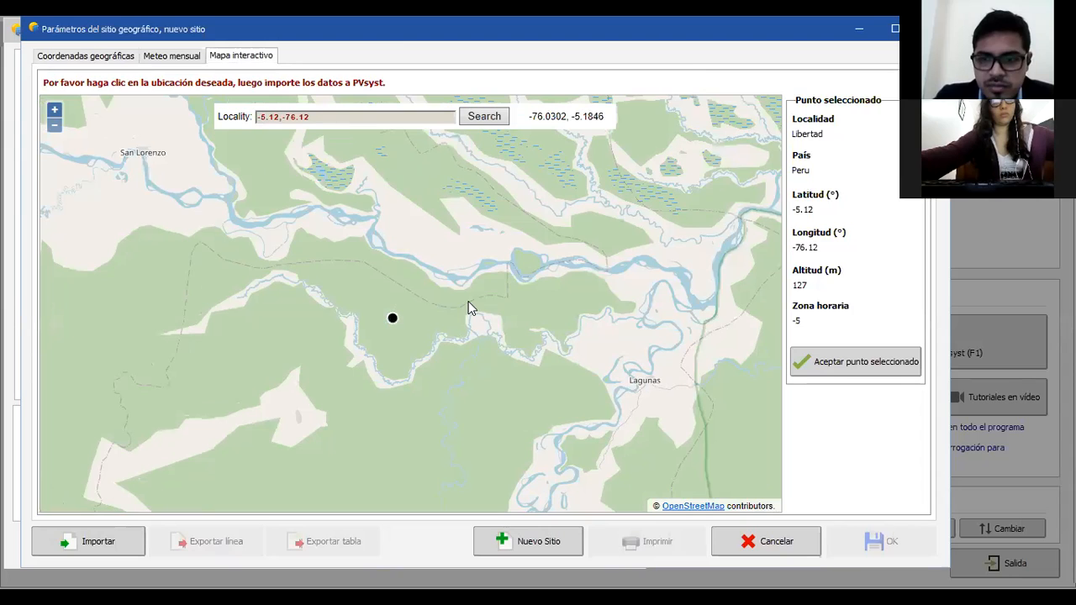
drag(533, 367, 562, 246)
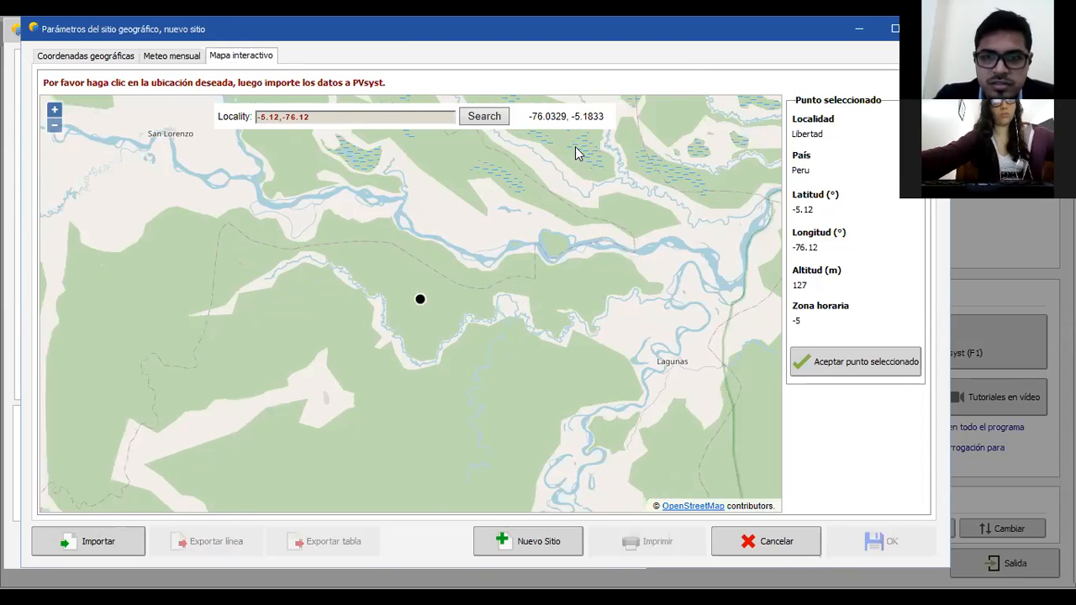
drag(522, 293, 546, 190)
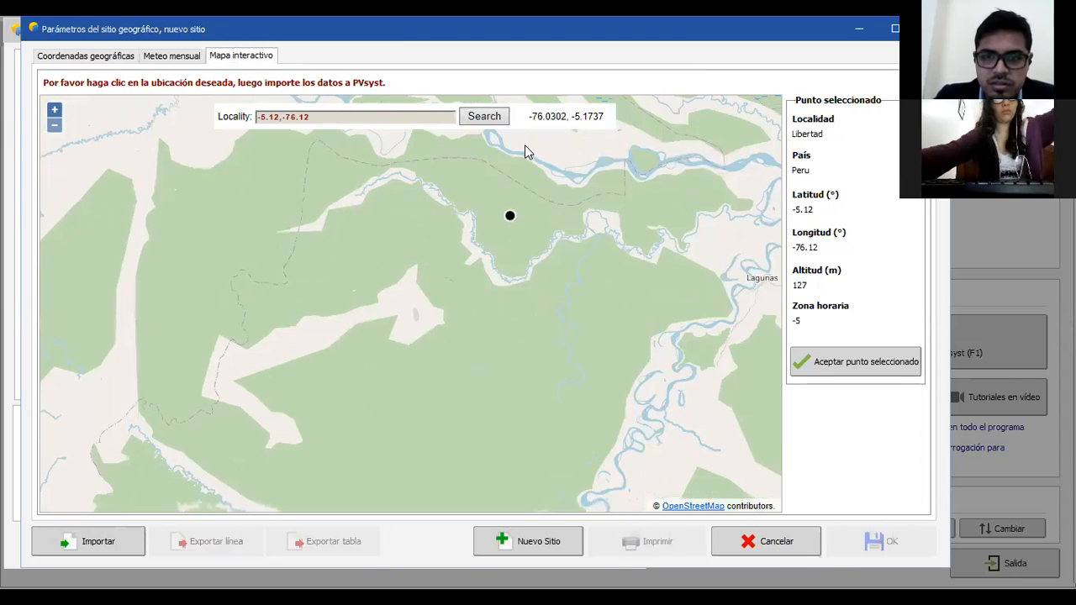
drag(536, 326, 530, 161)
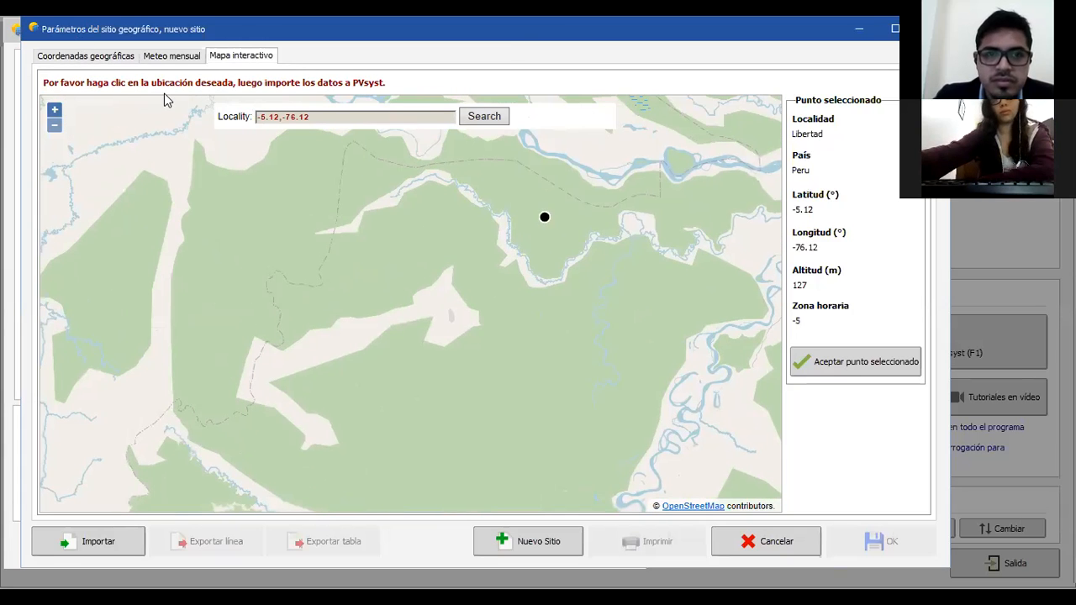
text(Yu)
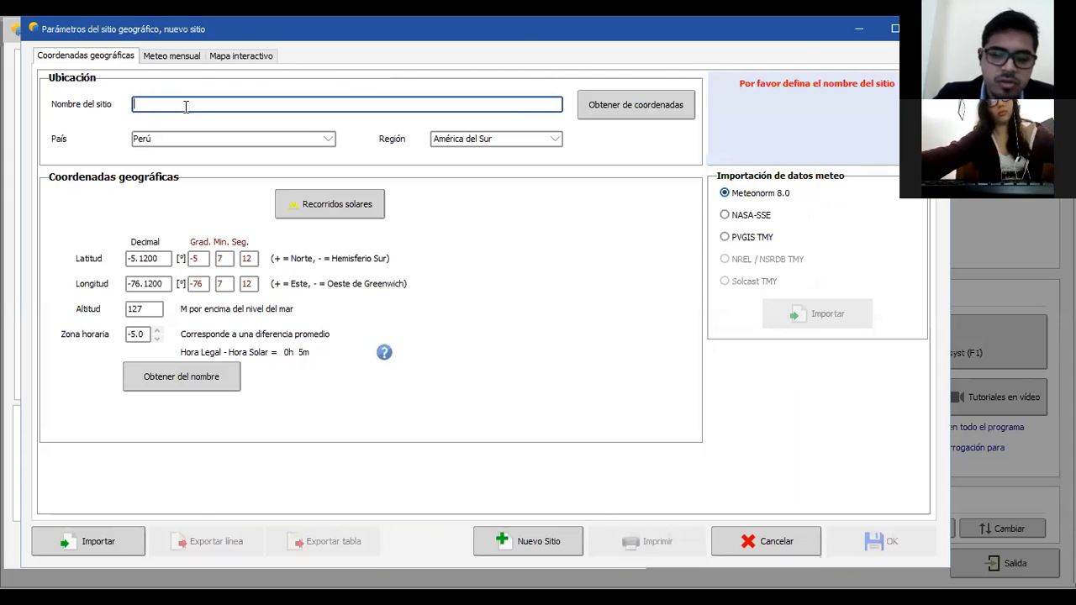
text(rimaguas)
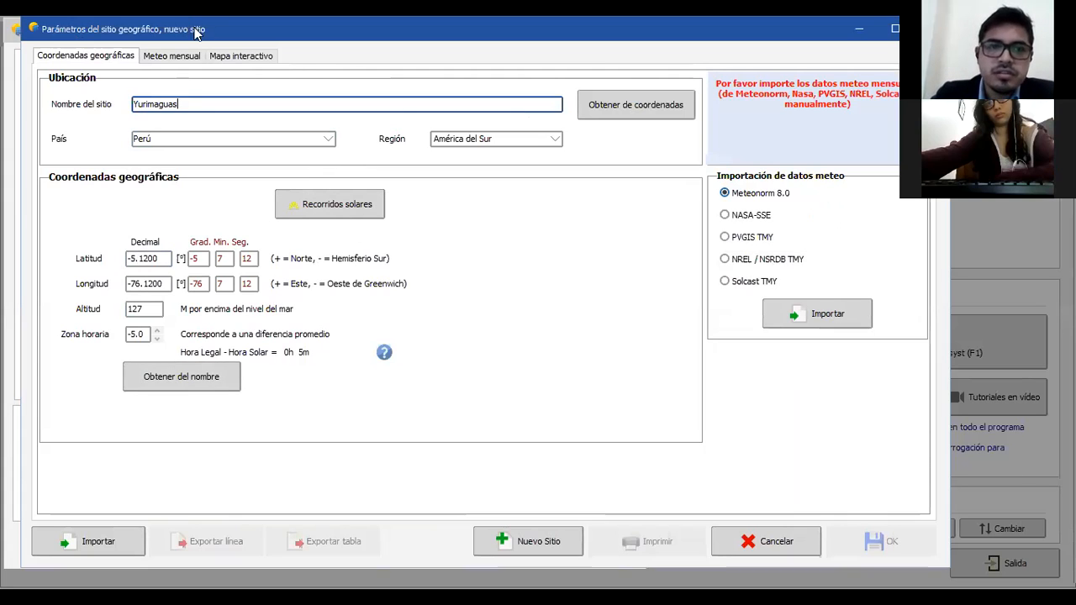
click(236, 64)
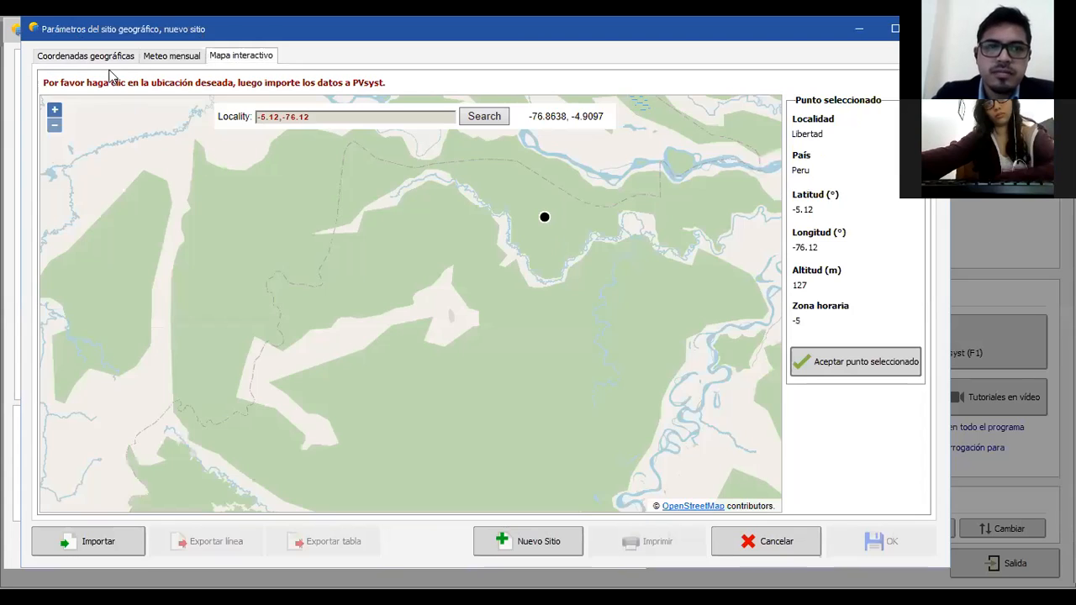
click(46, 57)
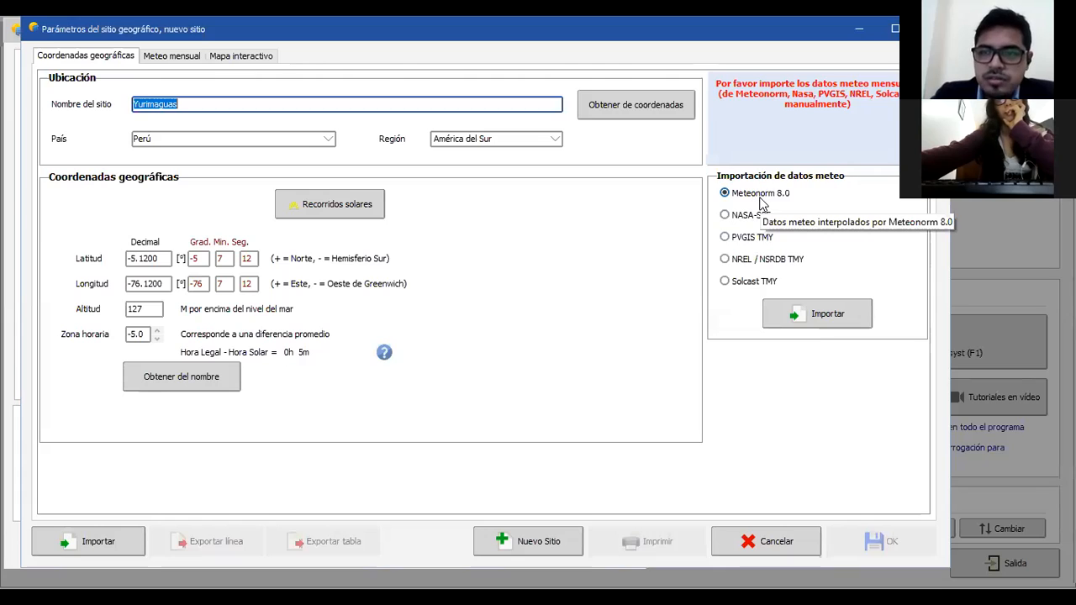
Step: Import the Meteonorm 8.0 data for Yurimaguas and show the monthly irradiation in kWh/m²/día
click(808, 314)
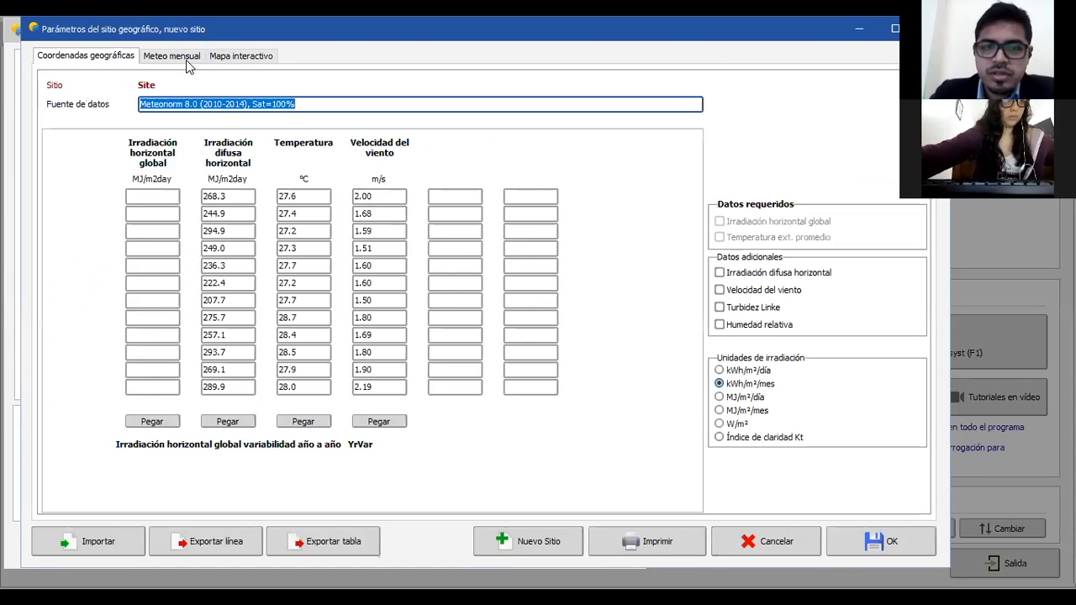
click(187, 59)
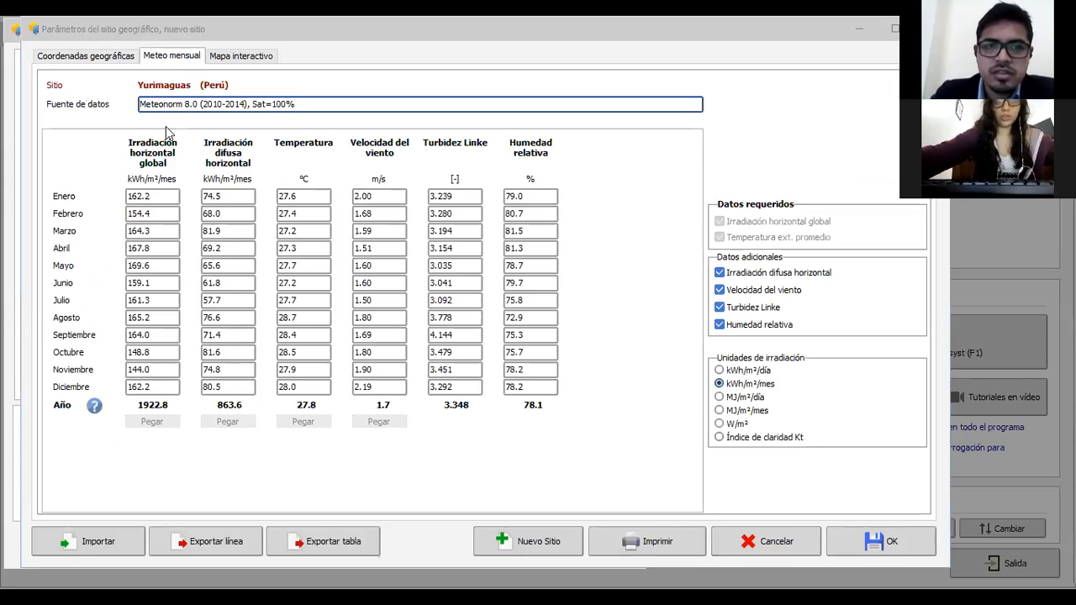
click(169, 57)
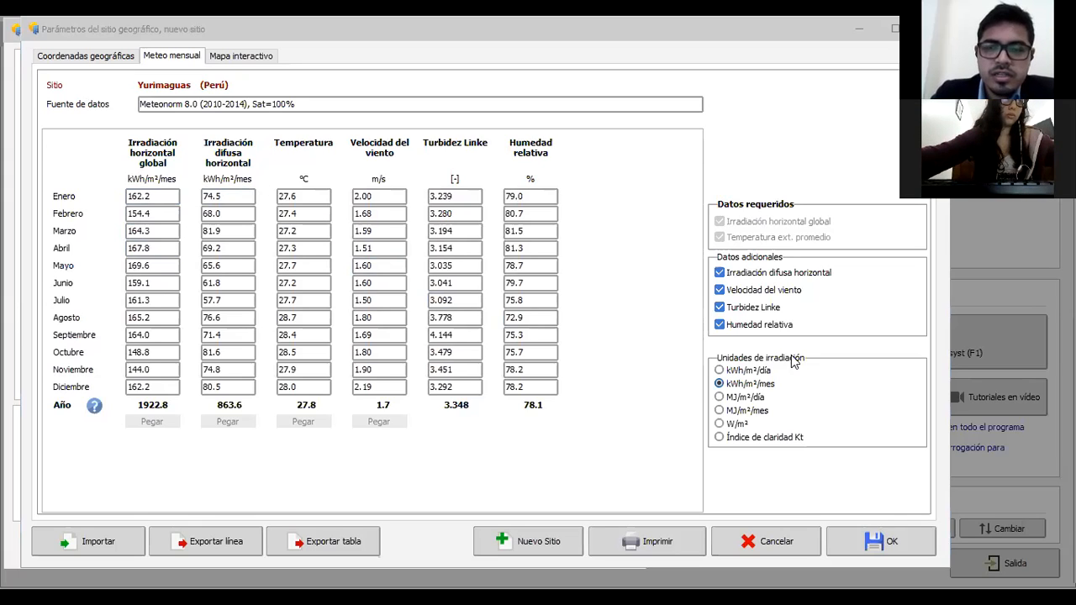
click(720, 371)
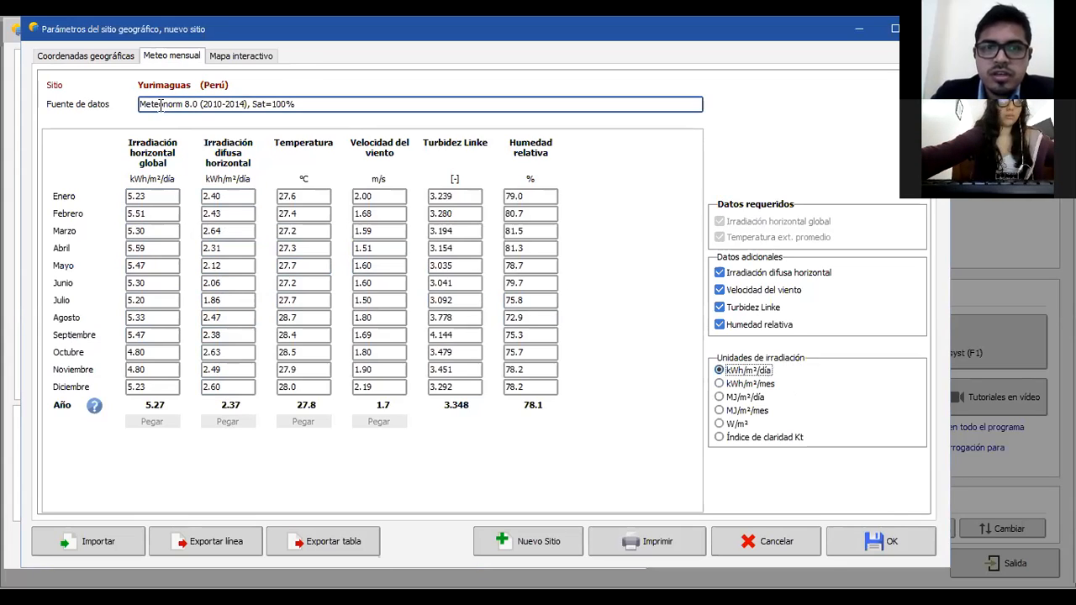
Step: Examine the data source description of the monthly meteo values, including the period of years it covers
drag(140, 104, 336, 99)
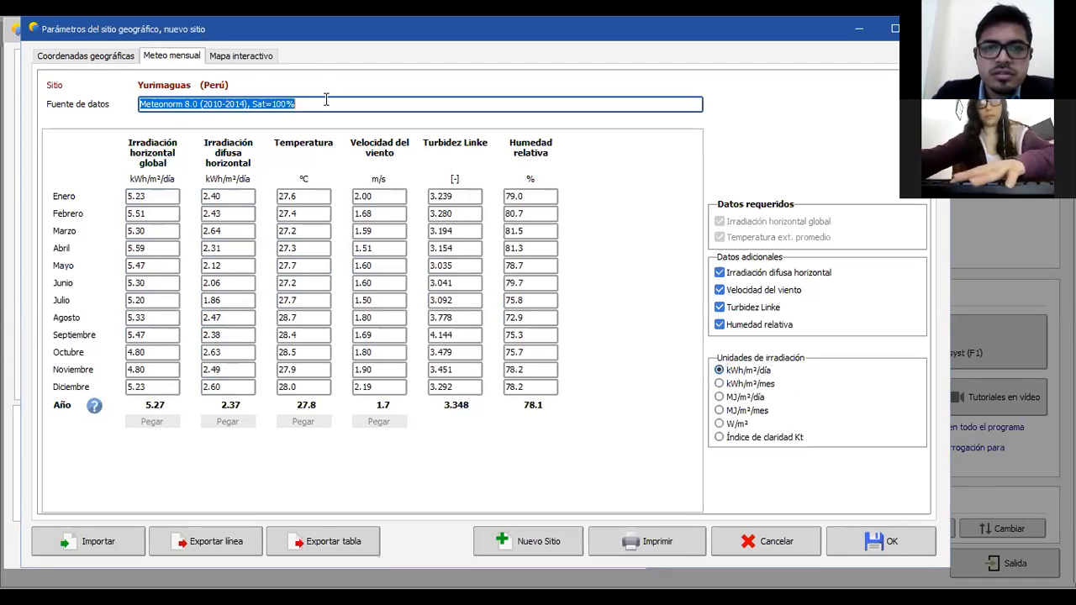
click(241, 98)
drag(249, 99, 150, 99)
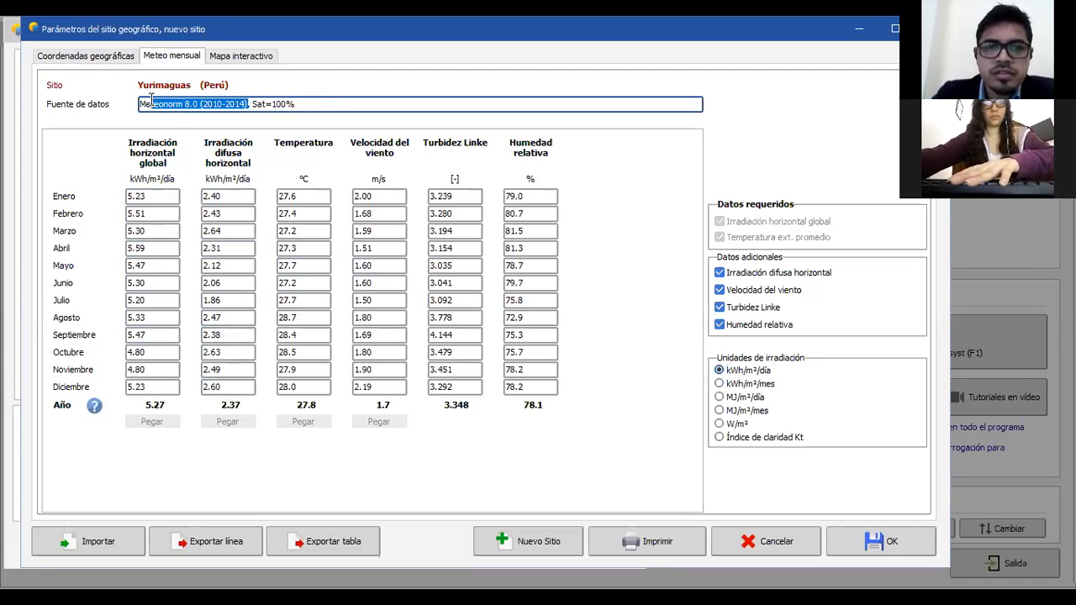
click(211, 103)
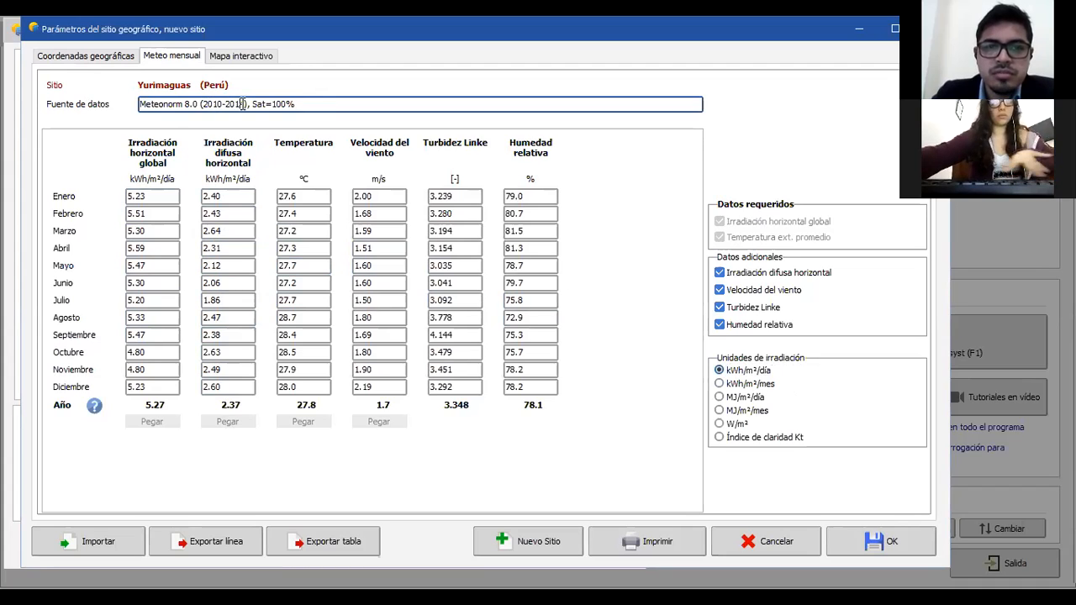
drag(249, 104, 200, 104)
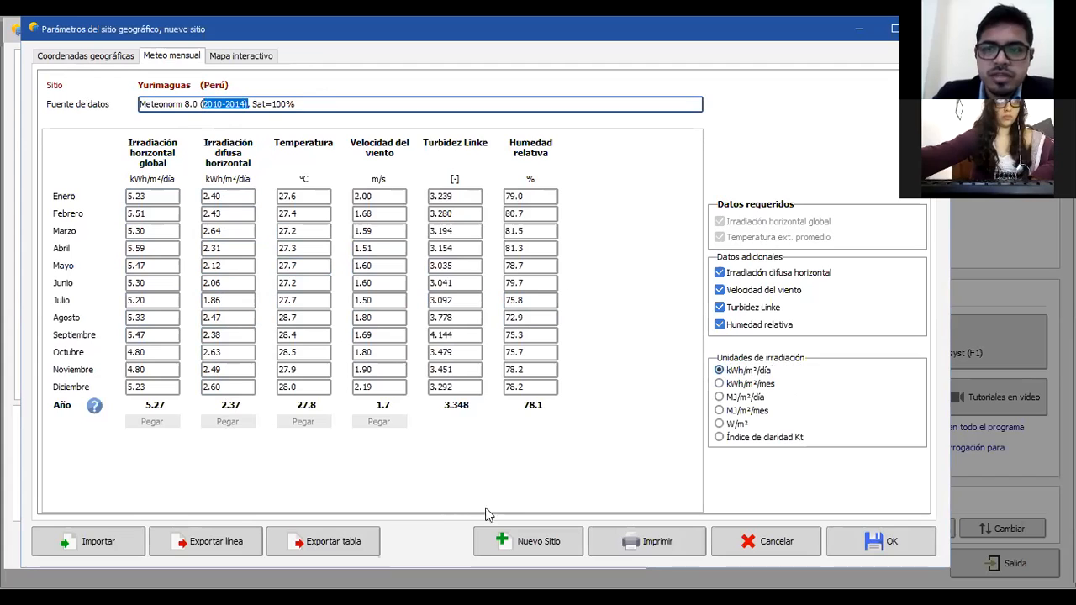
Step: Save the new geographic site as Yurimaguas_MN80 and also save its synthetic hourly meteo file
click(888, 545)
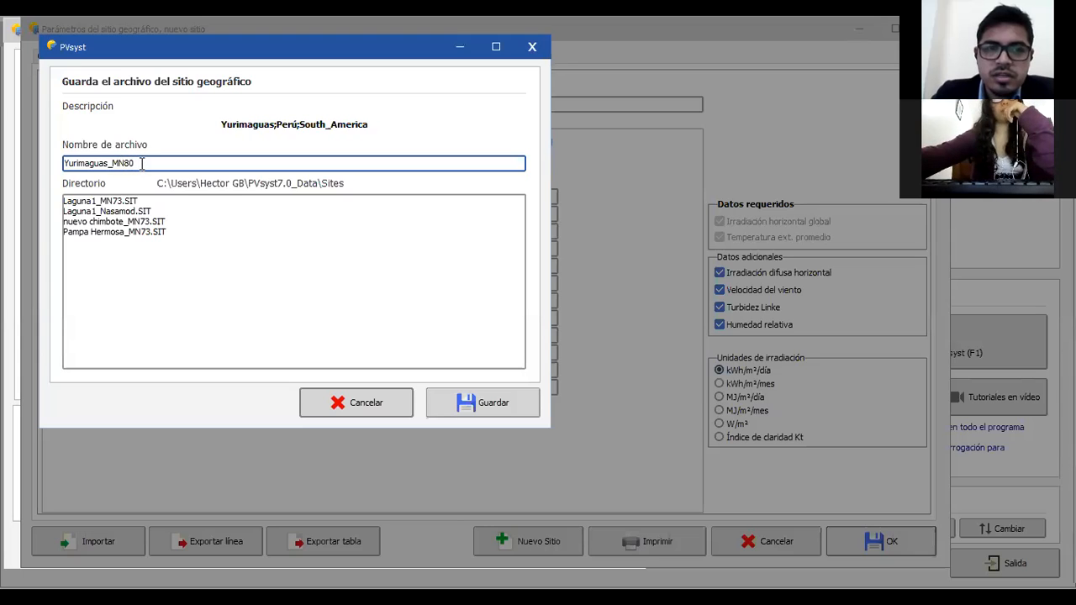
double_click(80, 163)
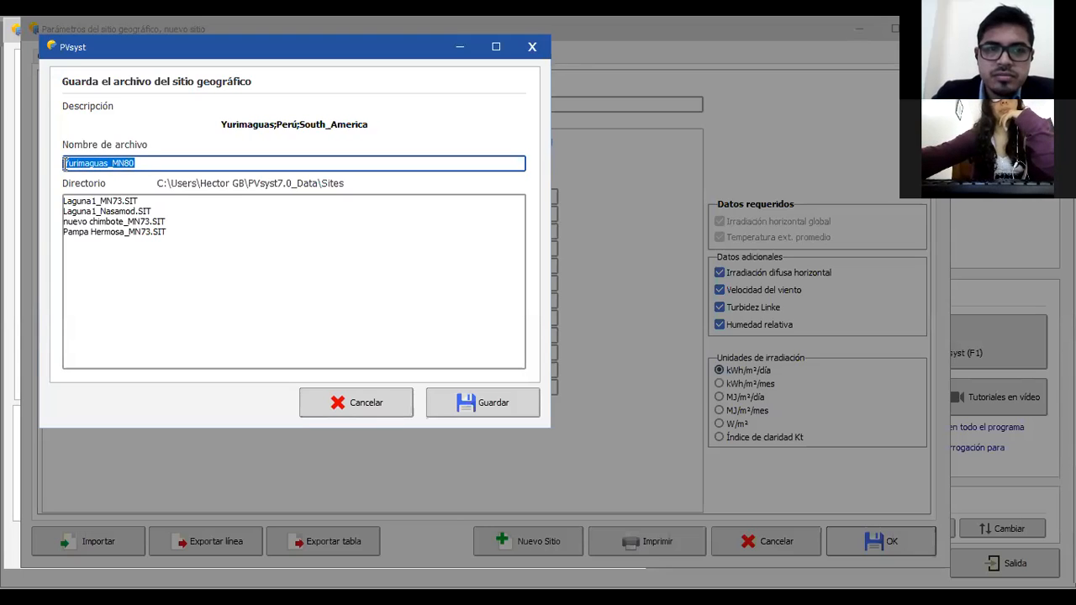
click(140, 164)
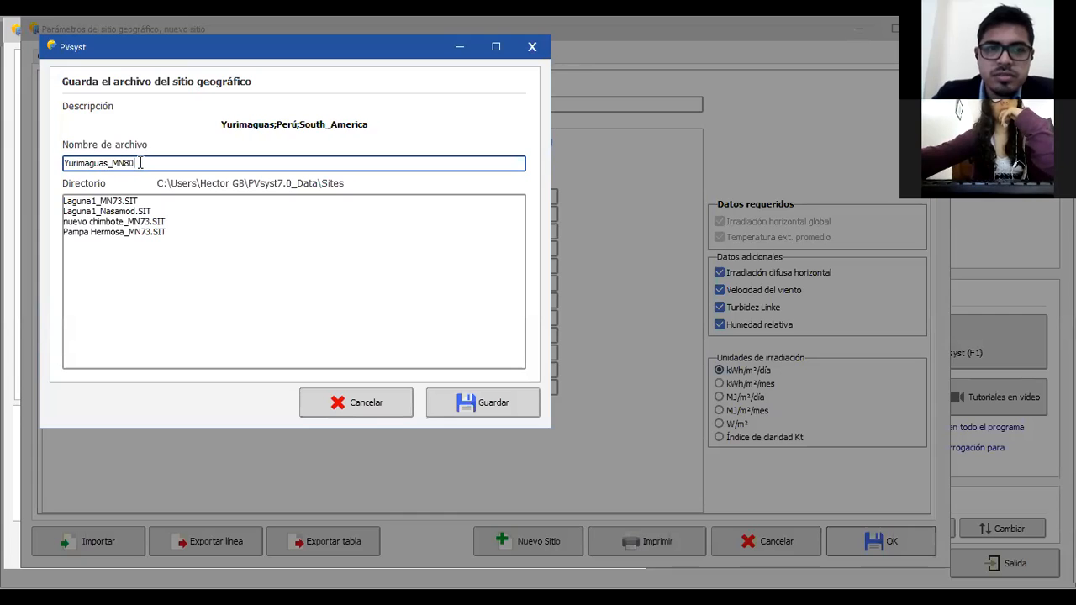
click(489, 404)
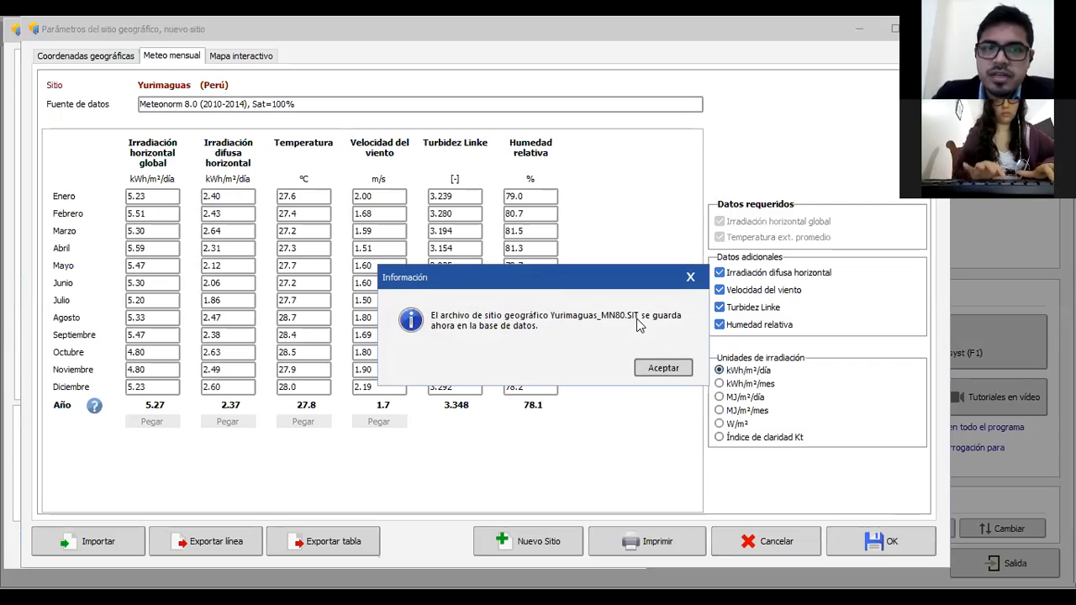
click(656, 371)
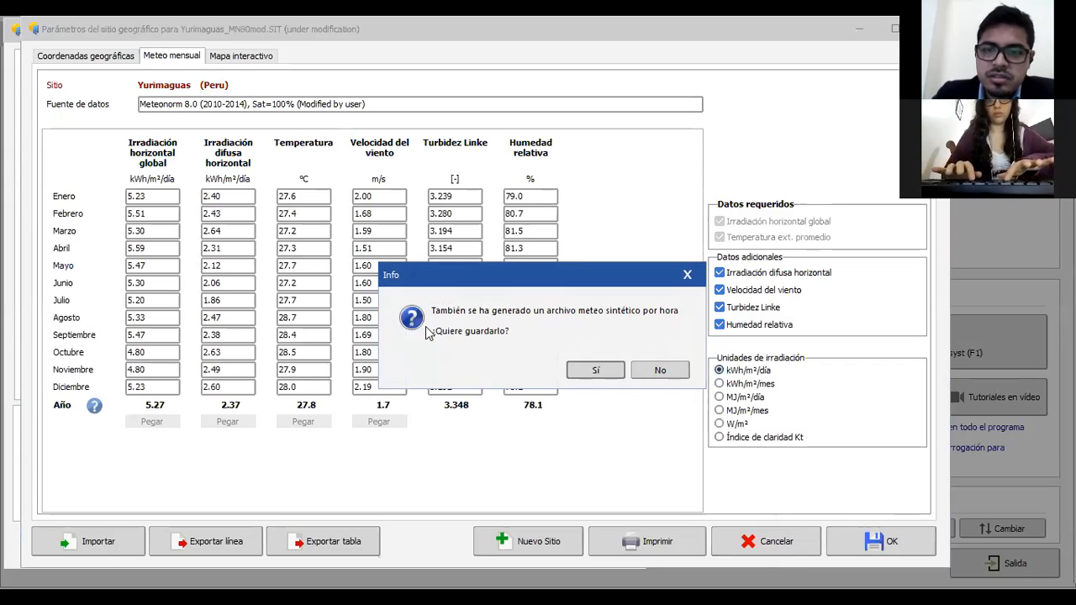
click(601, 369)
click(467, 410)
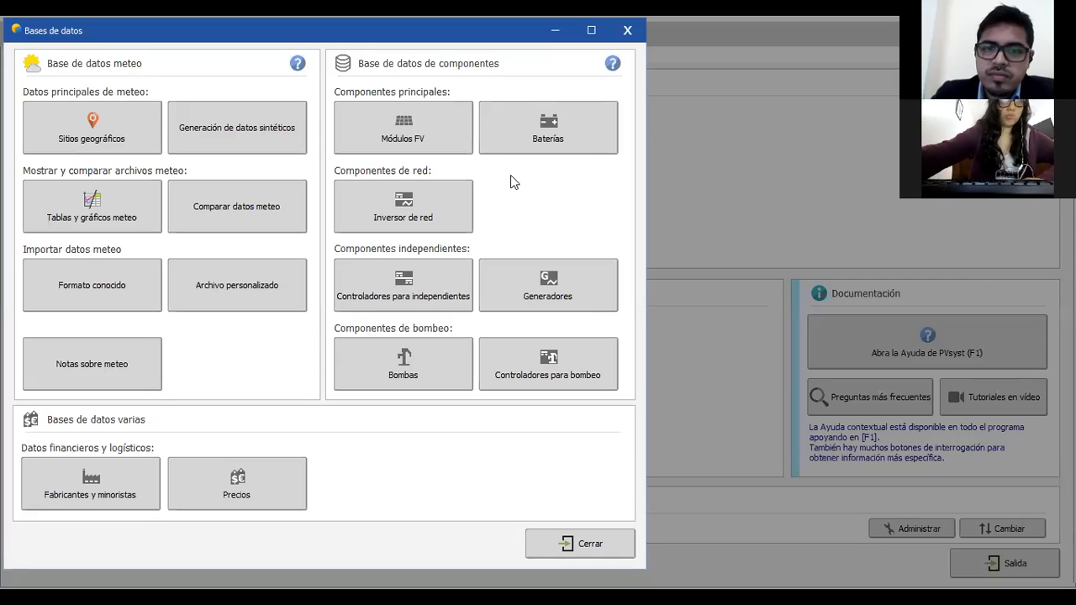
Step: Review the saved Yurimaguas site among Peru's geographic sites, comparing it with the original Arequipa/Rodriguez entry, and return to the databases overview
click(276, 187)
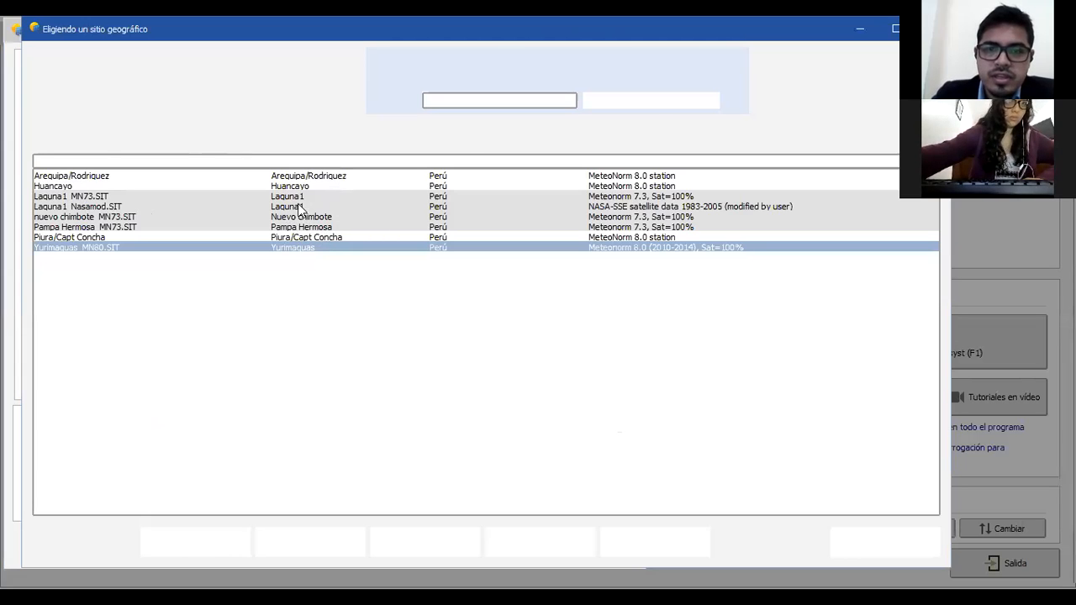
click(173, 176)
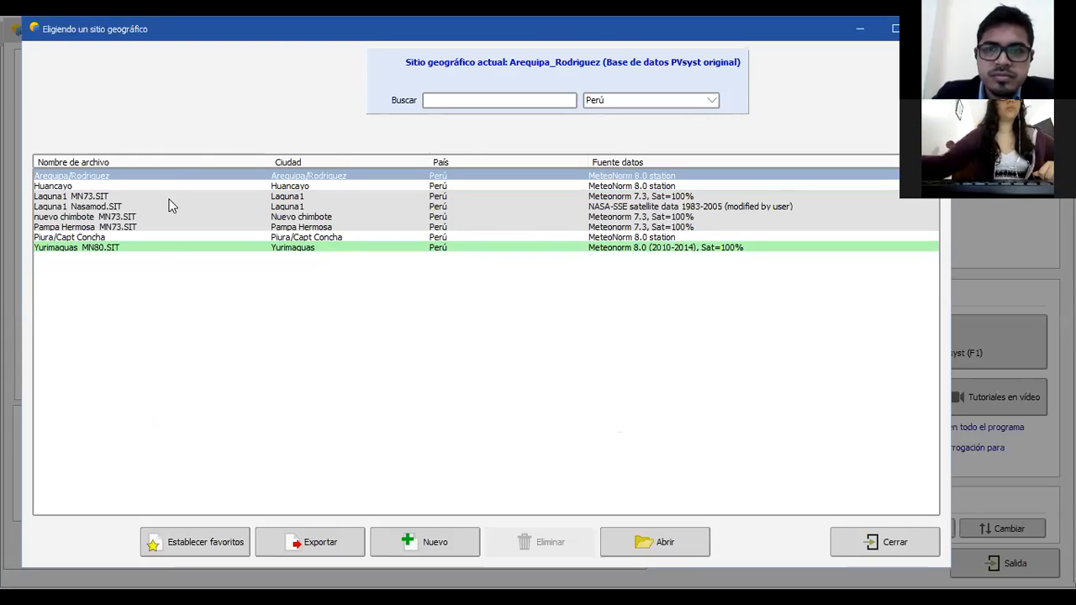
click(173, 247)
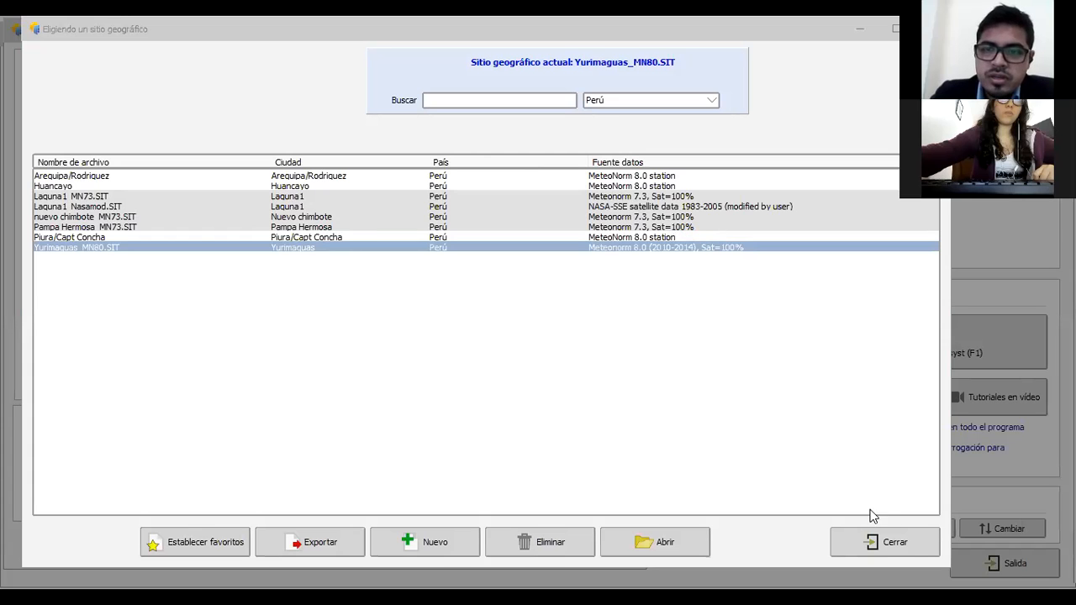
click(881, 548)
click(881, 549)
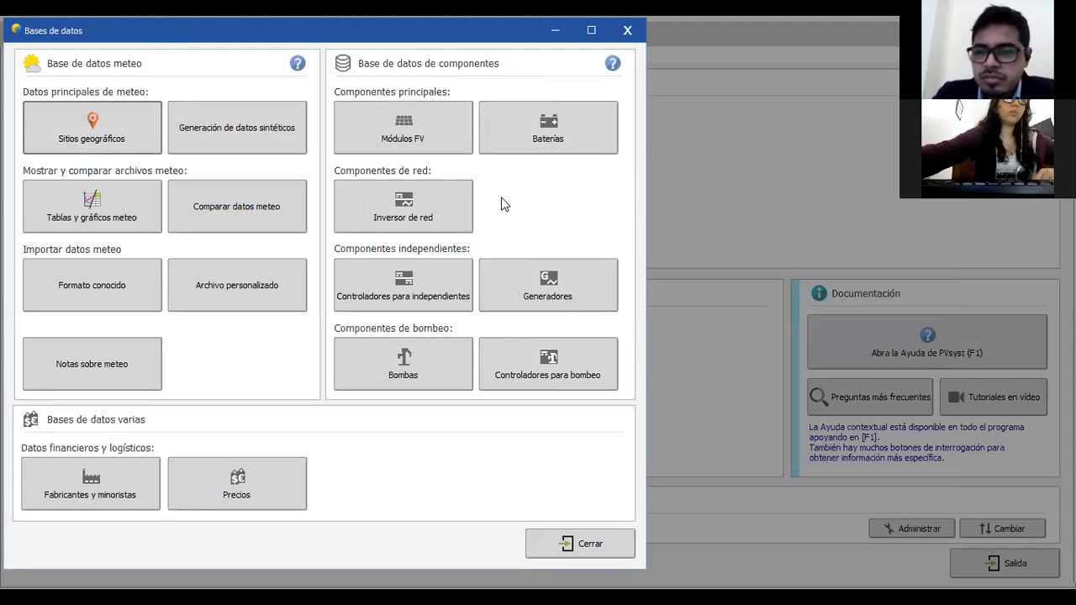
Step: Open the PV module database and compare the list sorted by manufacturer, technology and nominal power
click(391, 126)
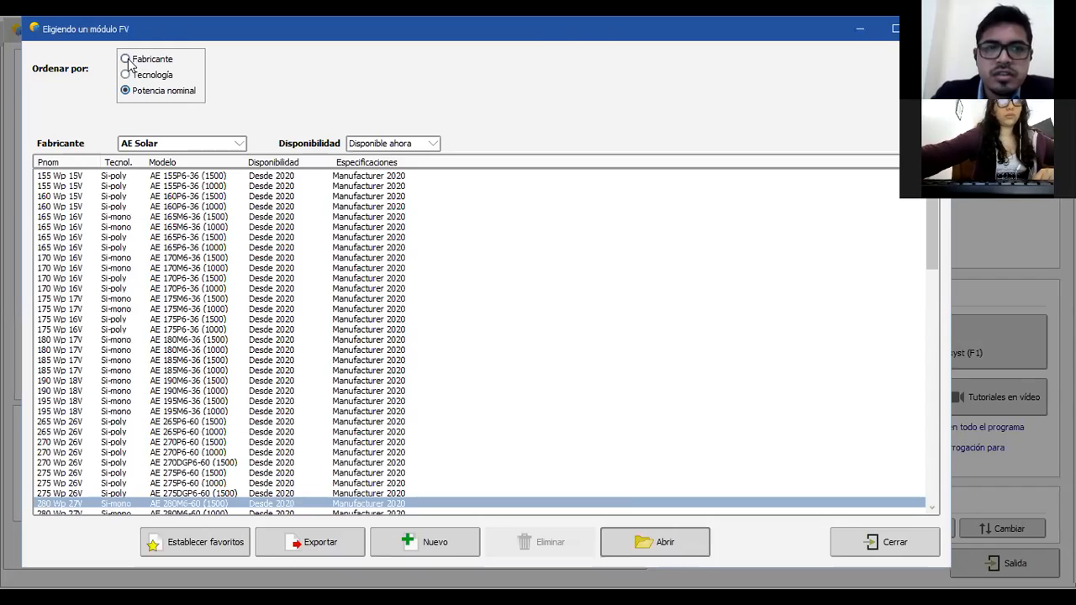
click(126, 60)
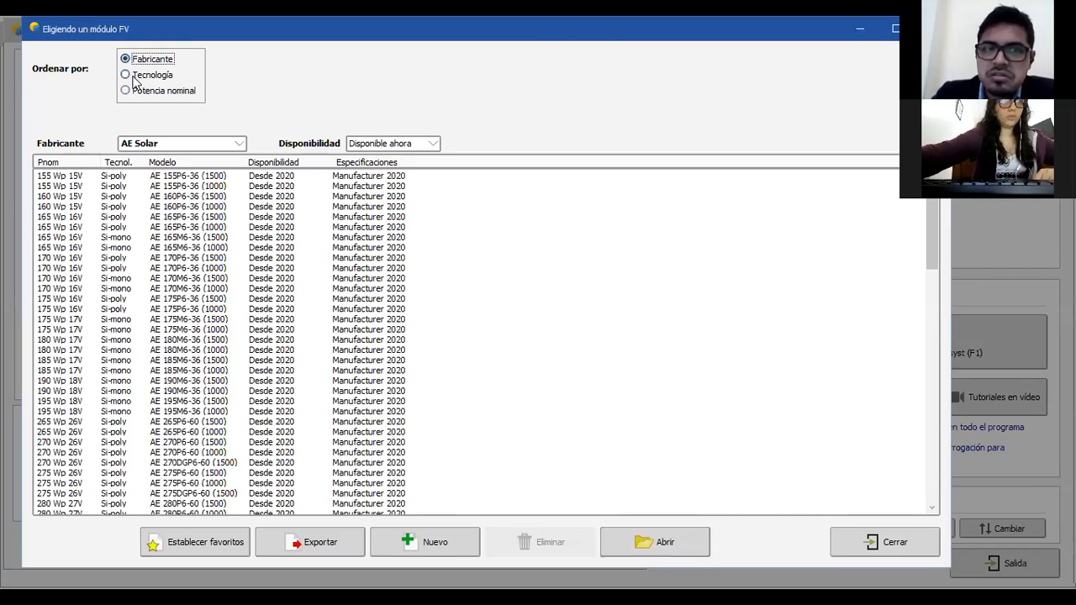
click(133, 79)
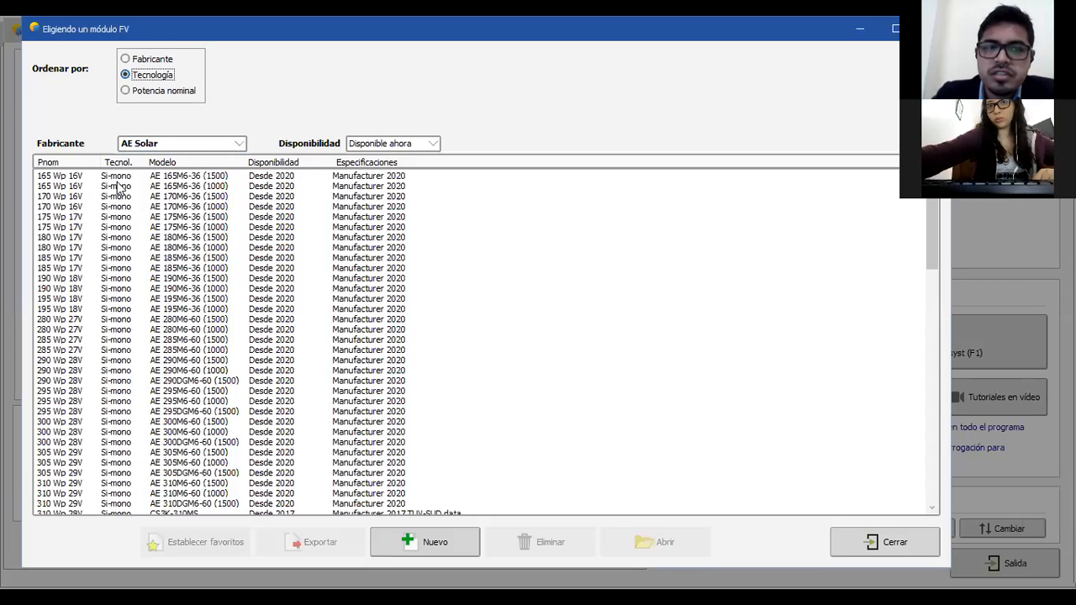
click(133, 92)
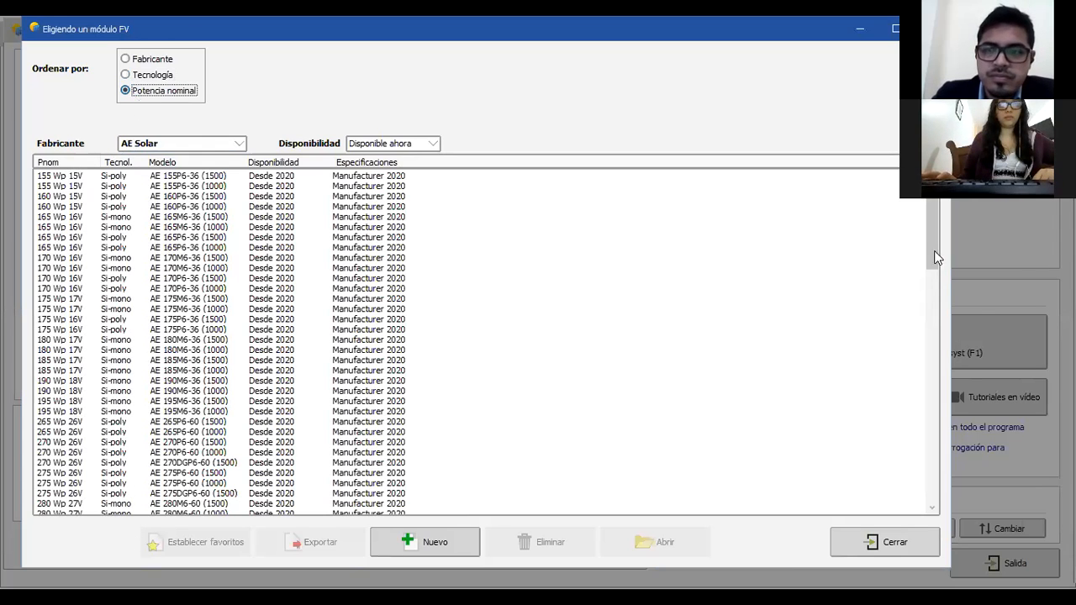
drag(929, 241, 959, 506)
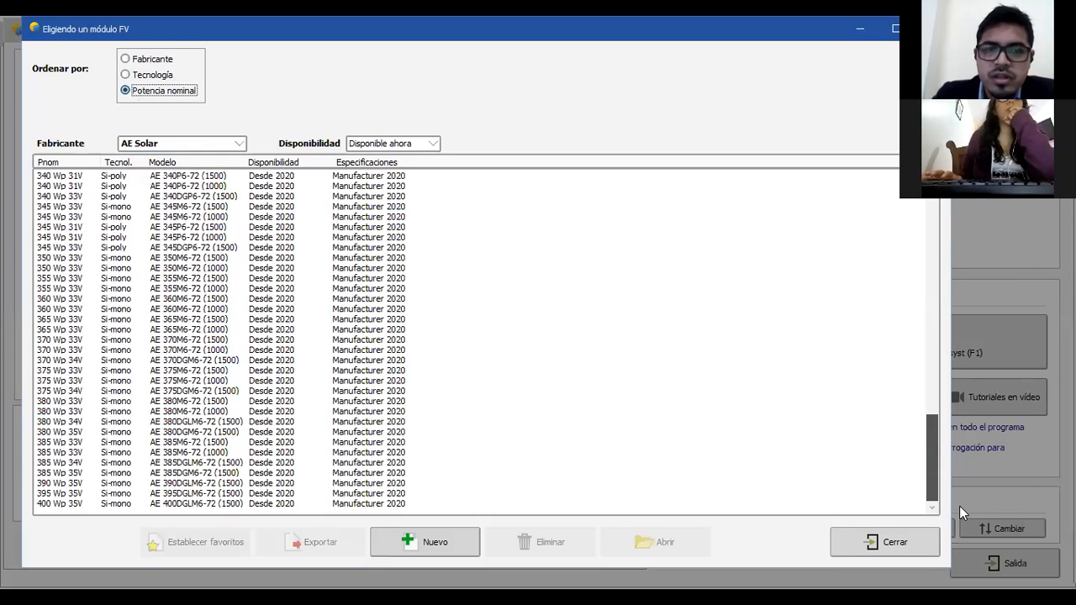
drag(959, 507, 906, 229)
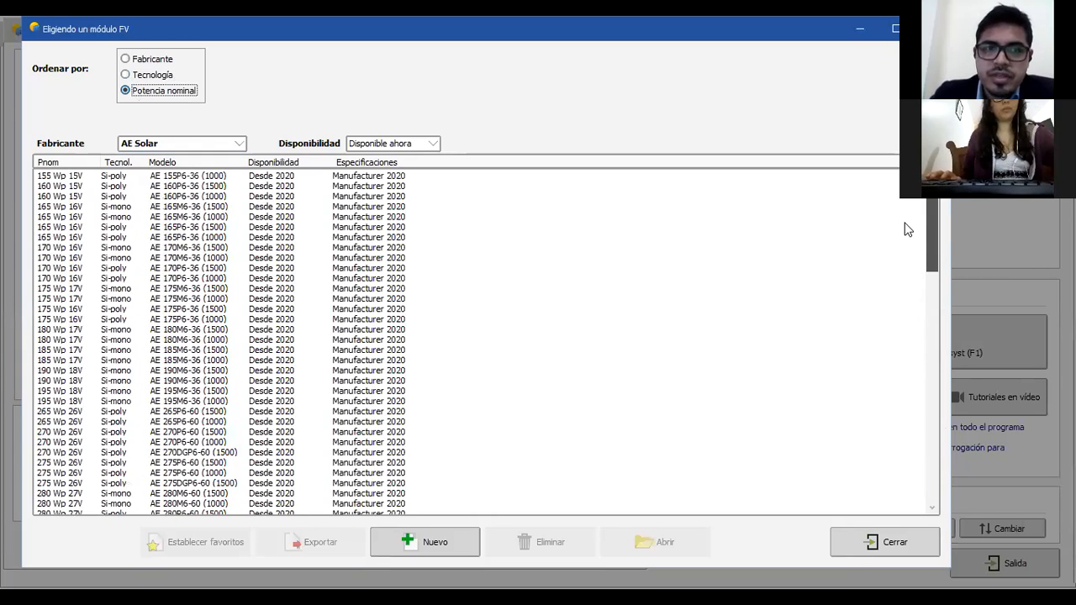
Step: Browse the available PV module manufacturers from AE Solar to Zytech Solar, keeping AE Solar selected
click(239, 148)
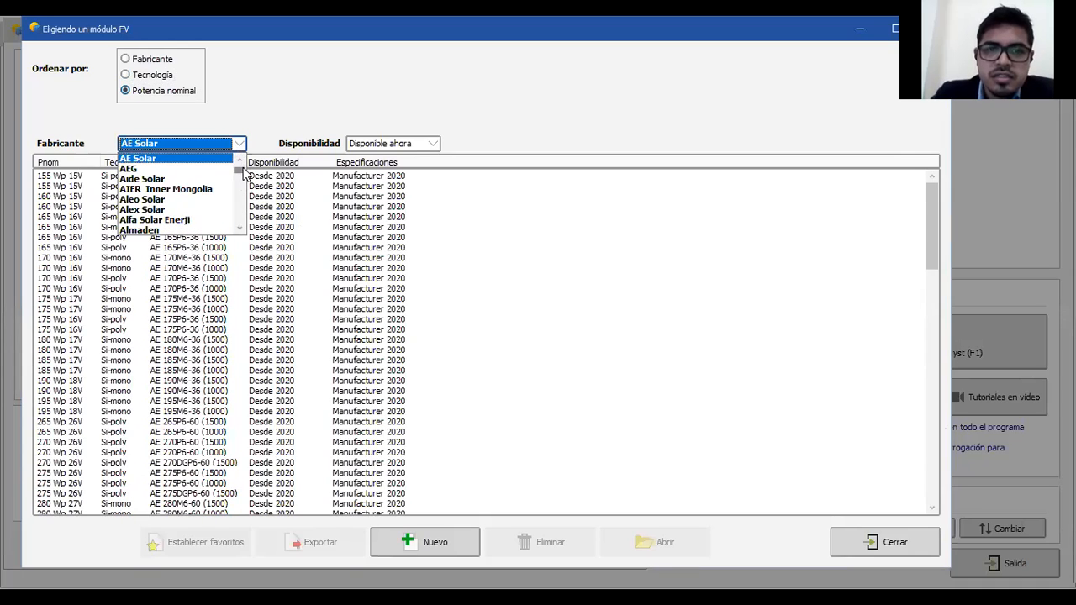
scroll(243, 171, up, 2)
scroll(242, 171, down, 1)
scroll(241, 173, up, 1)
scroll(241, 174, down, 5)
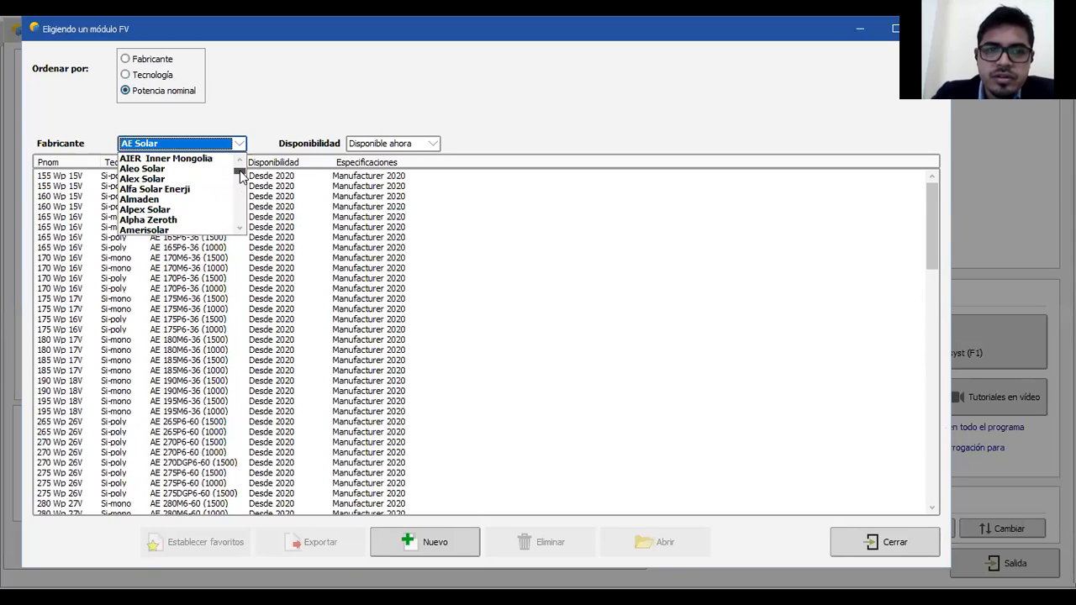
drag(240, 175, 238, 196)
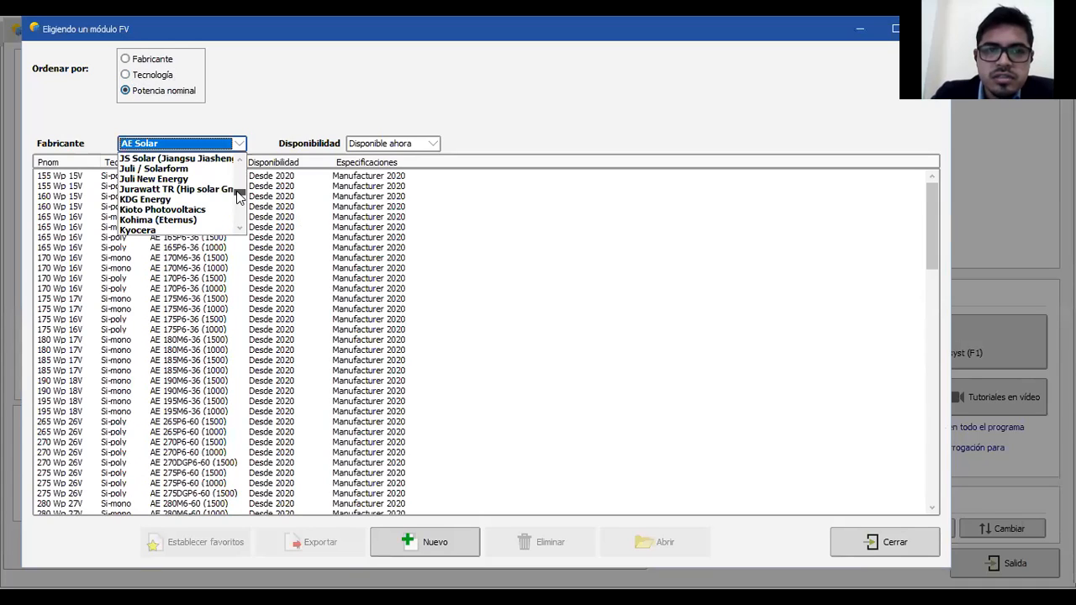
scroll(238, 197, up, 3)
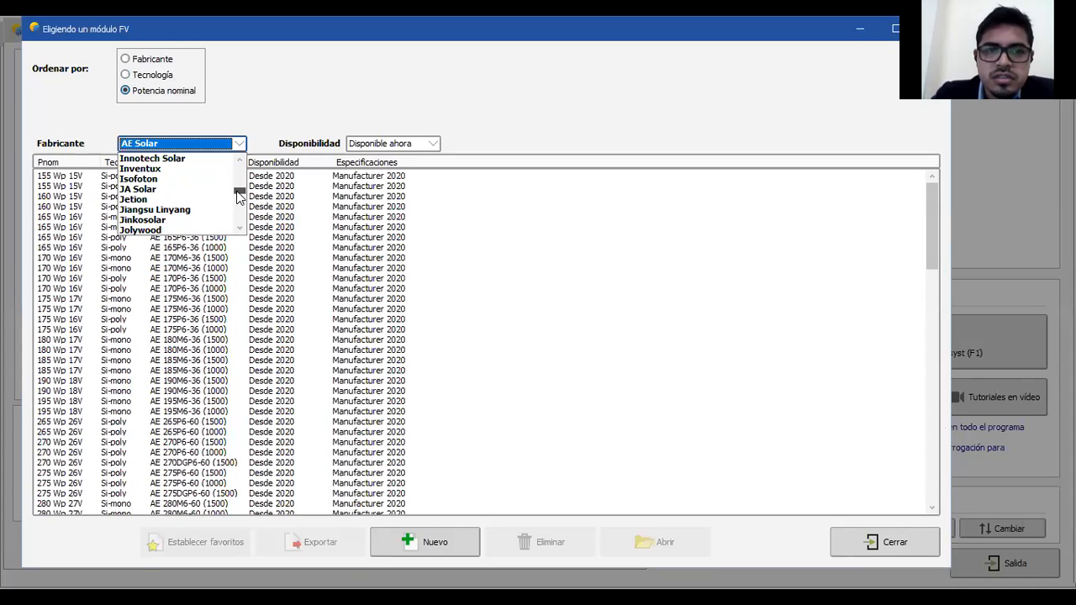
drag(238, 197, 236, 208)
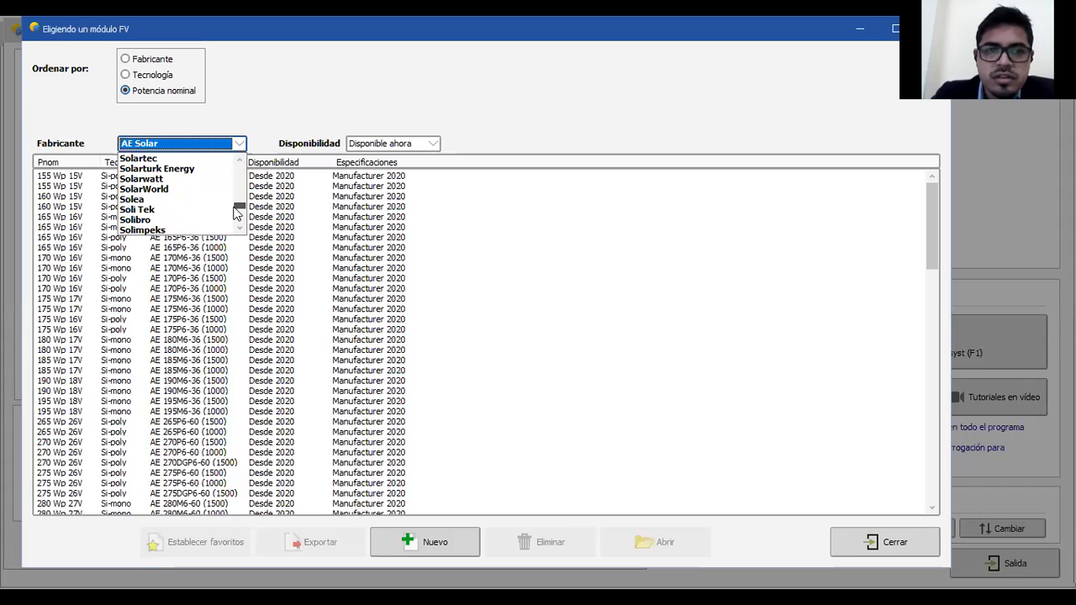
drag(235, 214, 236, 217)
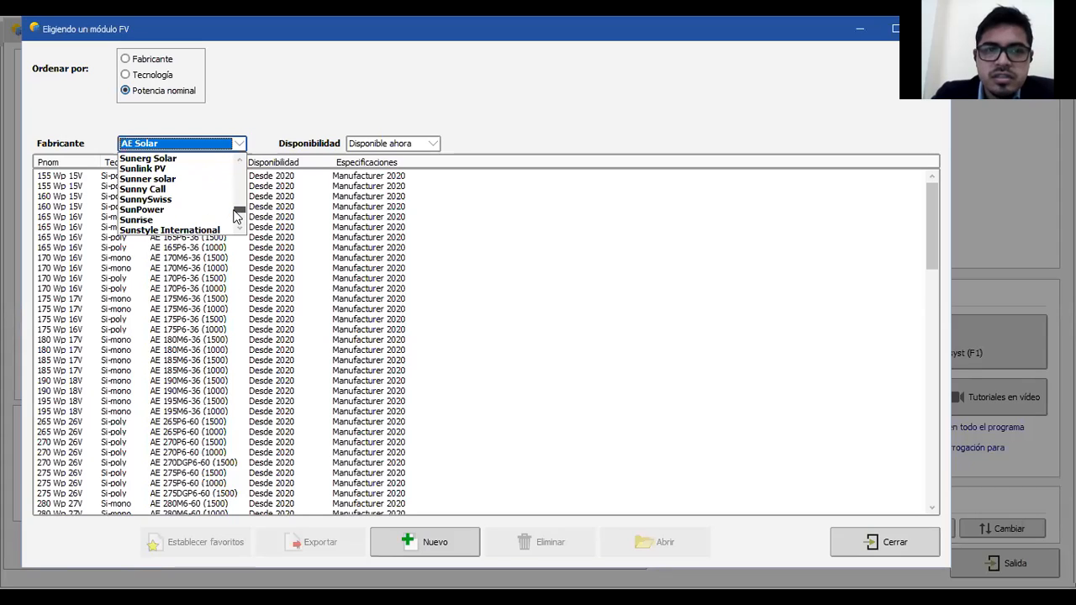
scroll(236, 217, up, 1)
scroll(236, 217, down, 3)
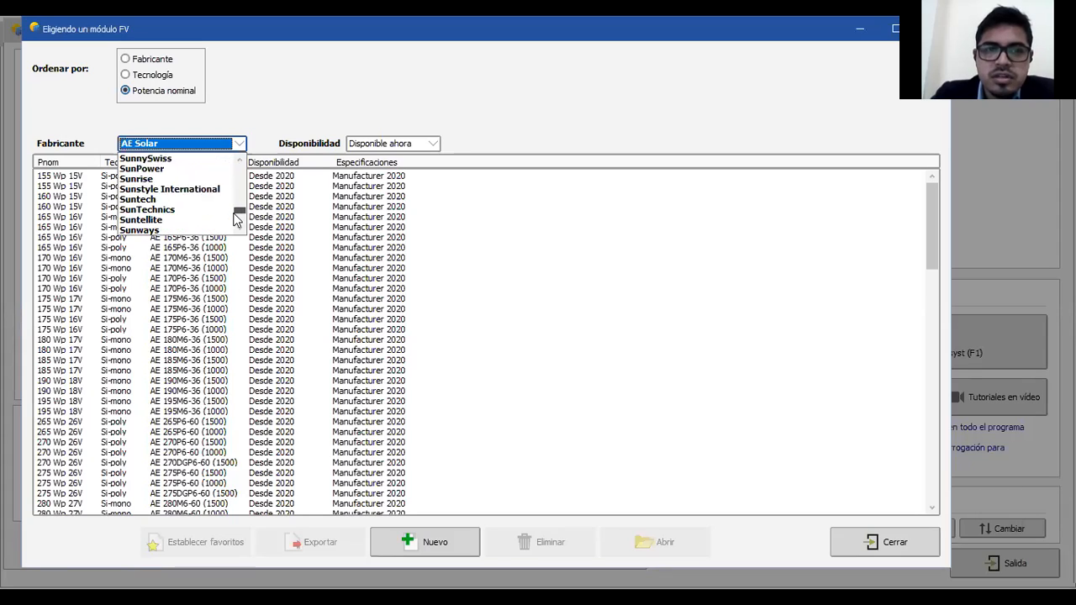
scroll(236, 216, up, 8)
drag(234, 211, 235, 220)
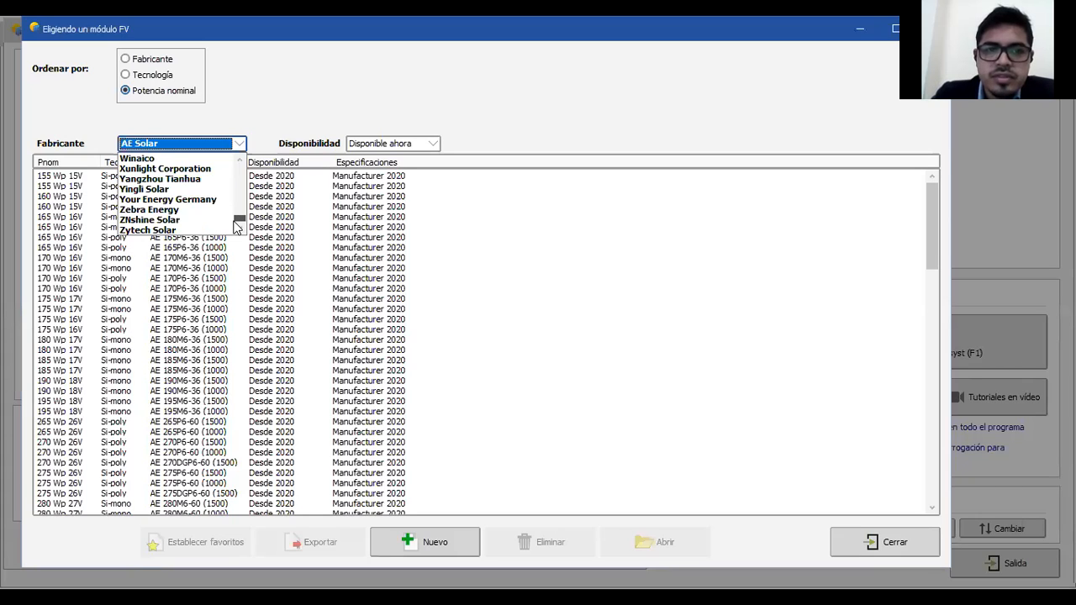
click(271, 89)
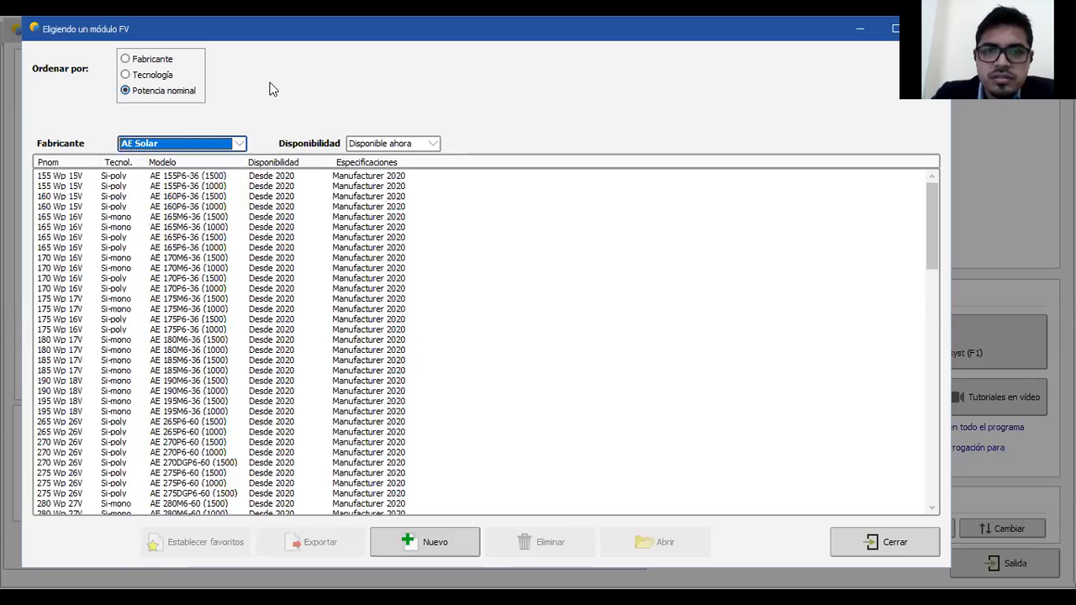
Step: Open the AE Solar module AE 175P6-36 (1000) and examine its file name, especially the .PAN extension
click(126, 326)
key(Escape)
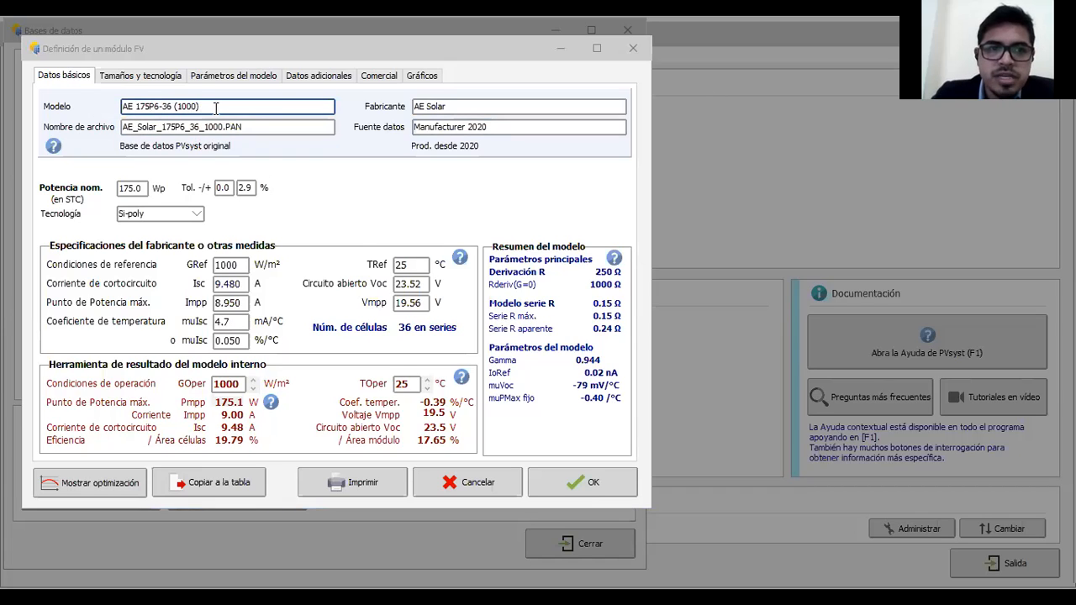
click(252, 127)
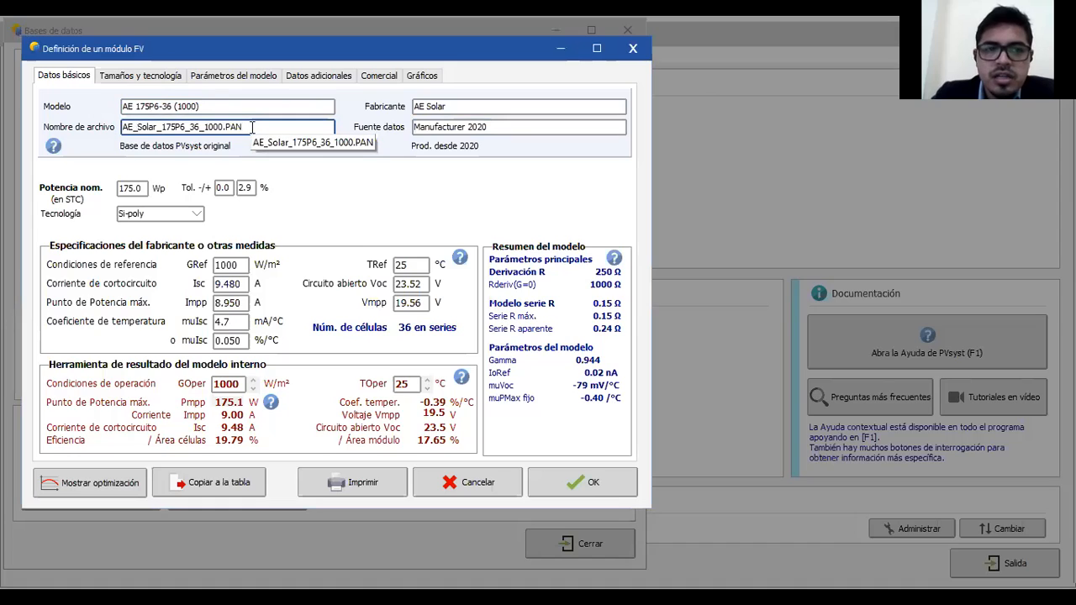
drag(244, 127, 223, 127)
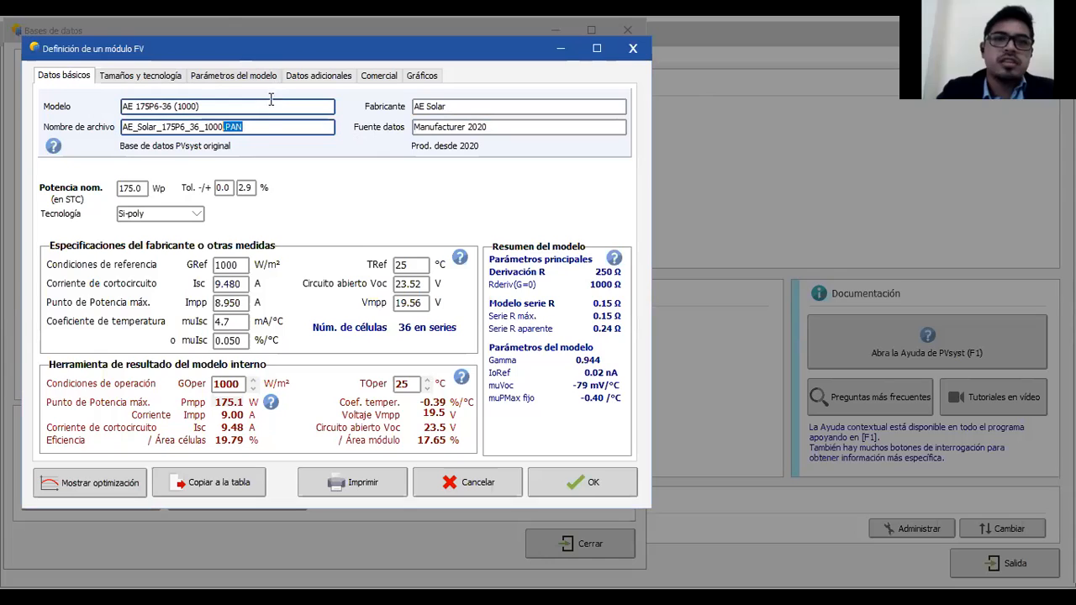
click(256, 129)
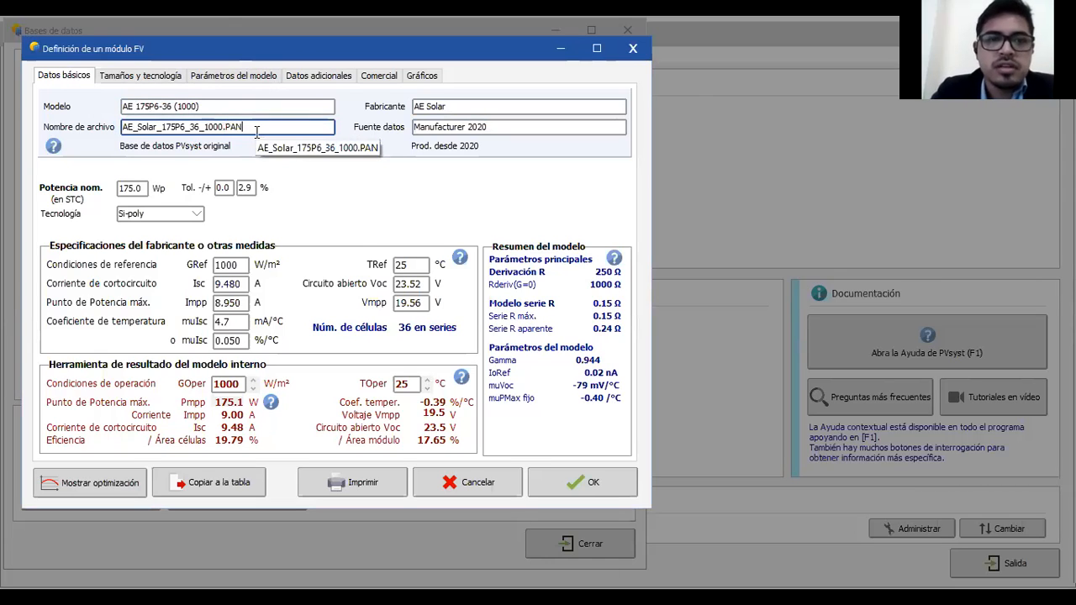
drag(261, 128, 222, 128)
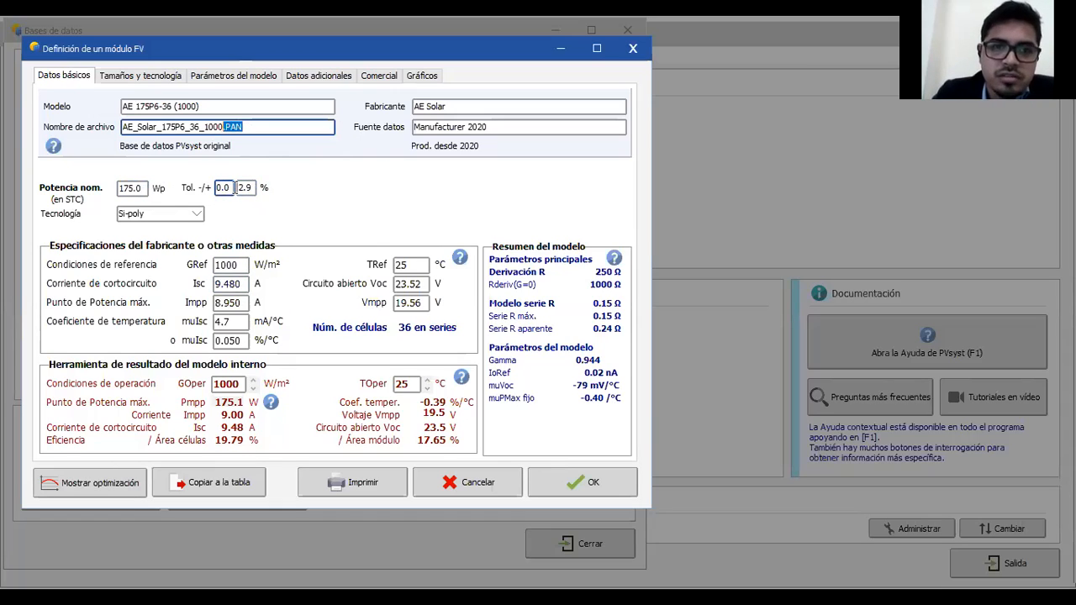
Step: Examine the module's power tolerance and available cell technologies, and show its size and technology data
click(240, 188)
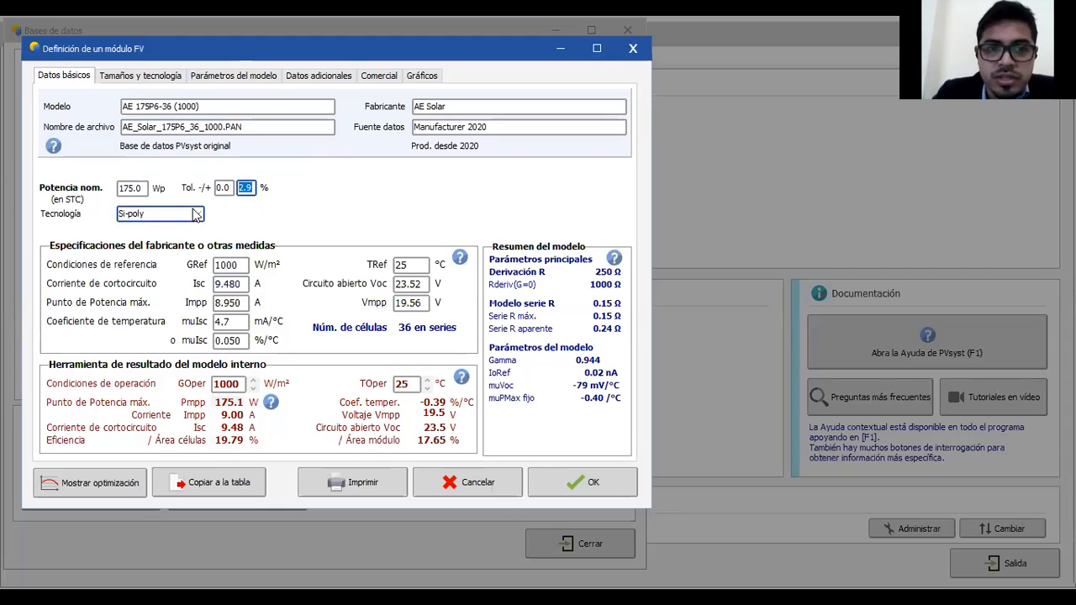
click(195, 217)
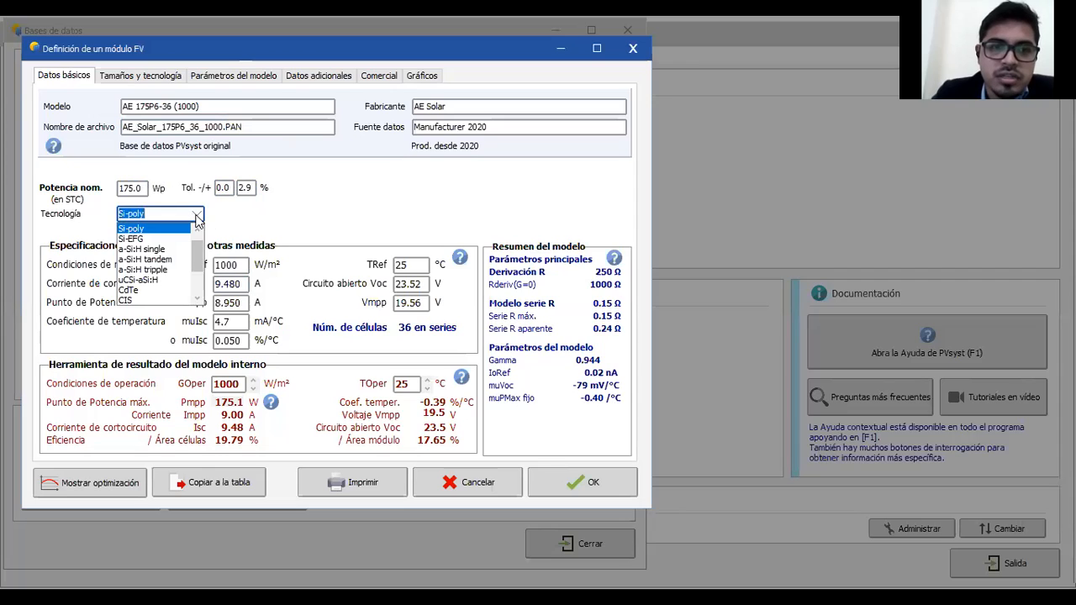
click(237, 221)
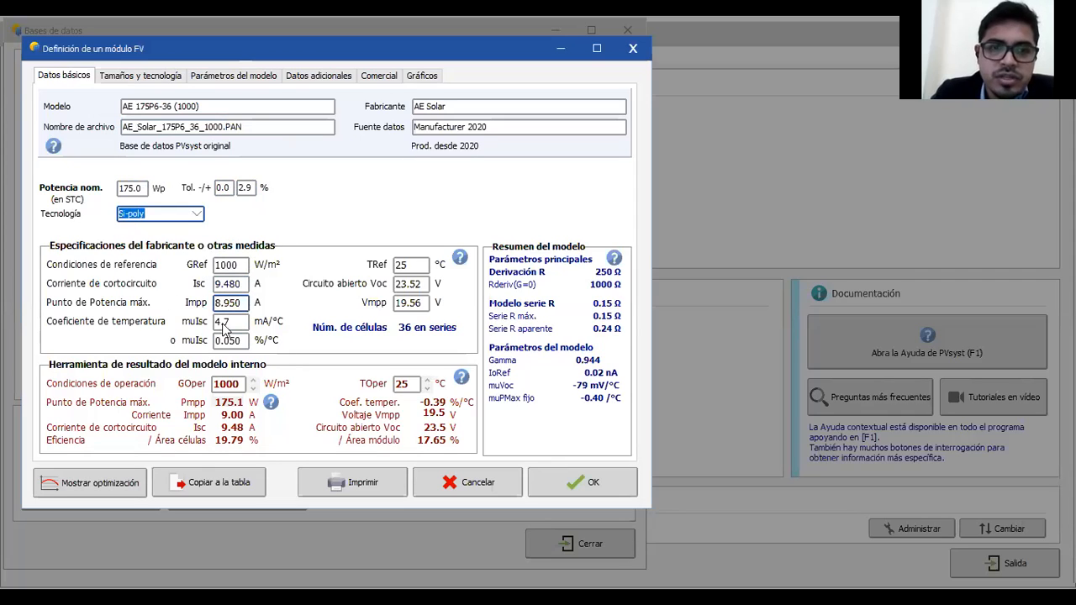
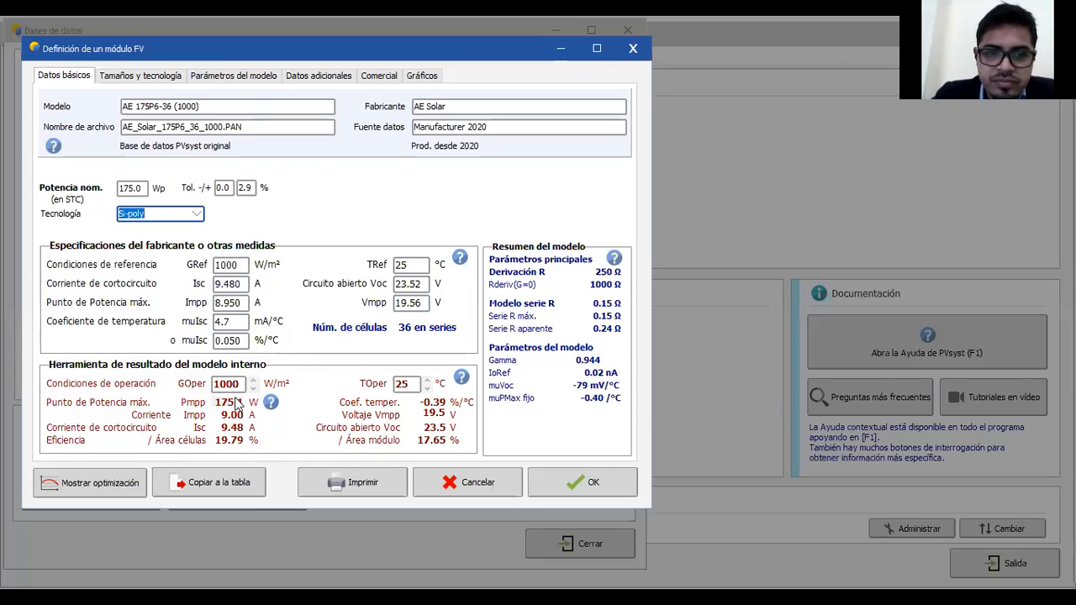
click(134, 75)
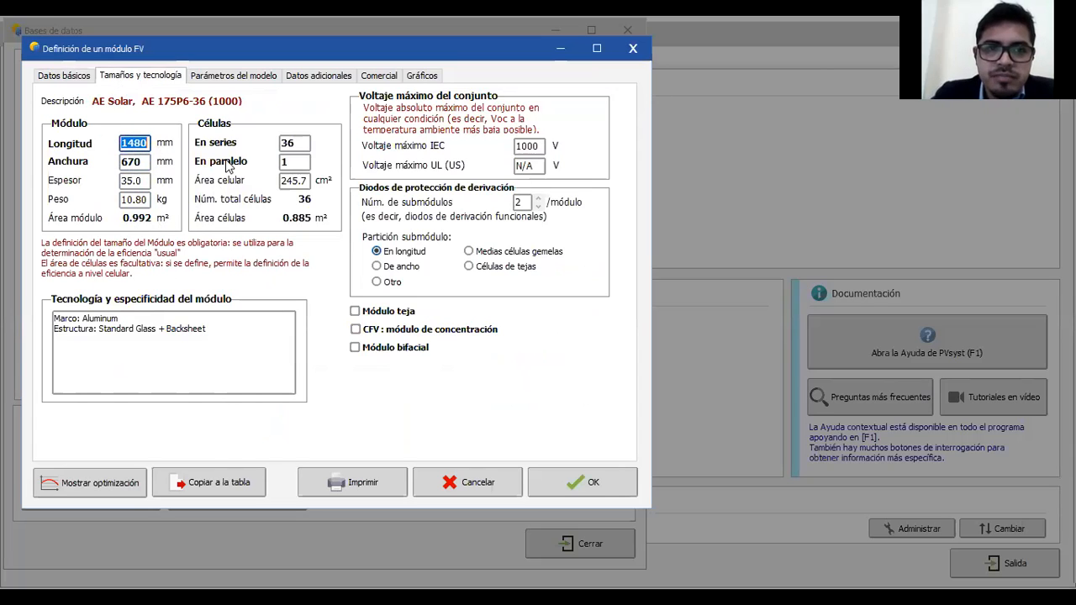
Step: Review the AE 175P6-36 (1000) module's dimensions and cell arrangement alongside its basic data
click(306, 143)
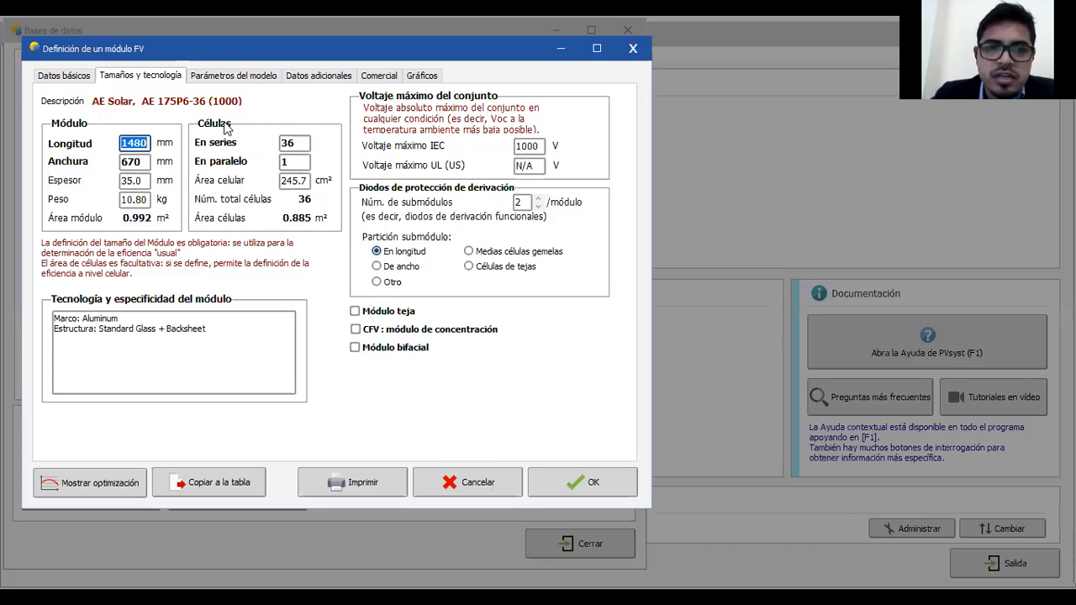
click(77, 77)
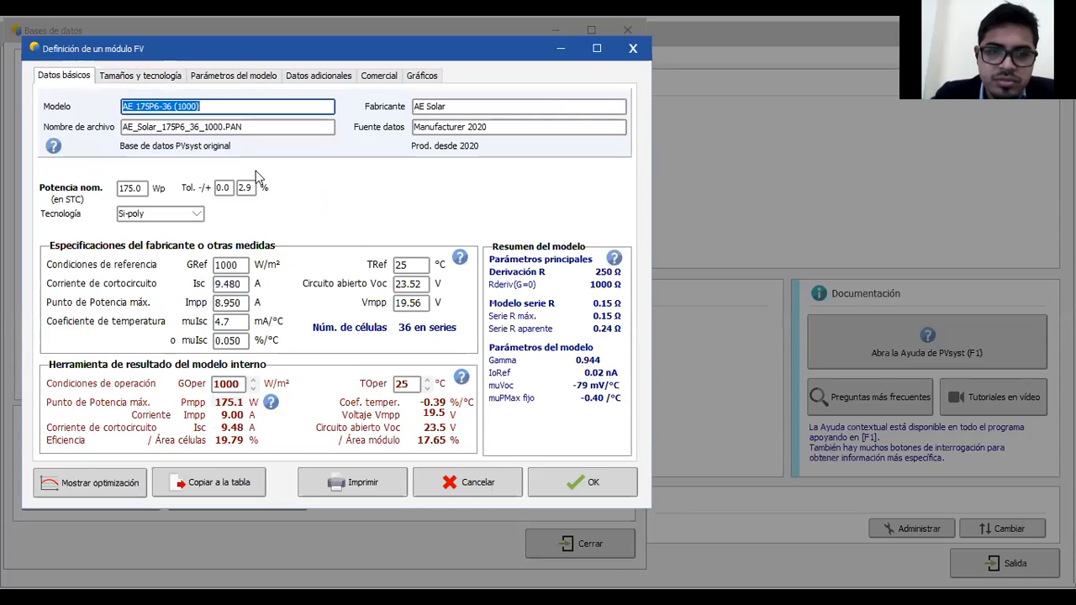
click(149, 74)
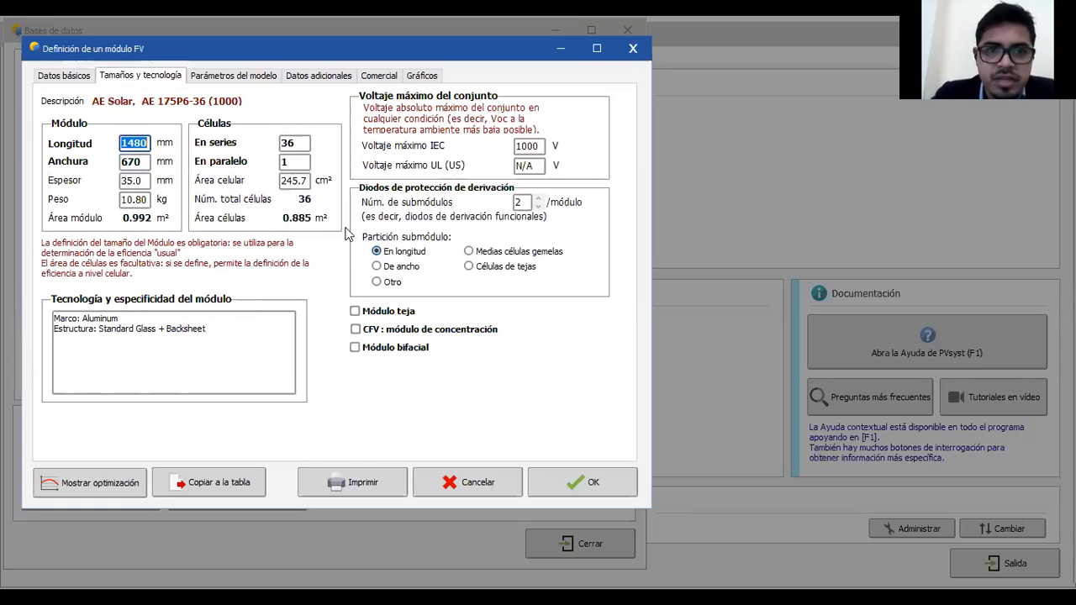
Step: Examine the module's model parameters, including the I/V curve, relative efficiency graph and temperature coefficients
click(251, 80)
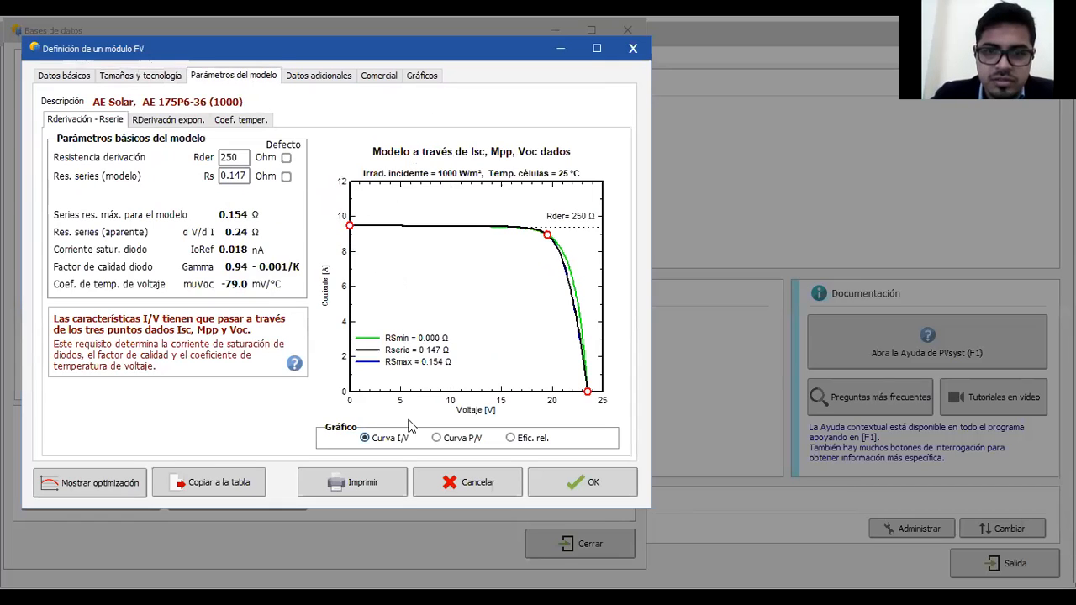
click(439, 440)
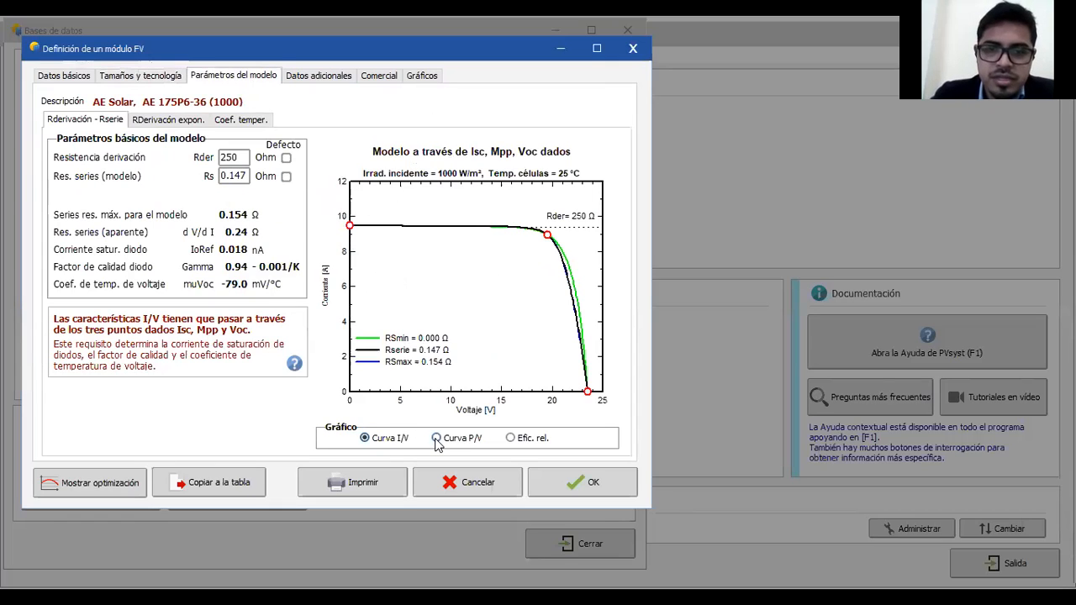
click(511, 440)
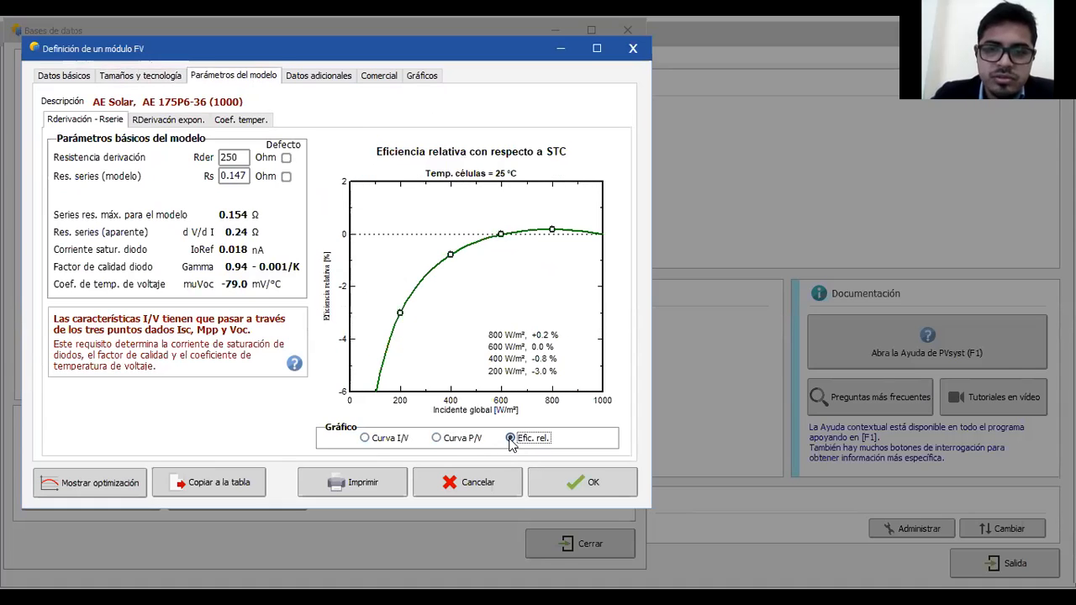
click(366, 439)
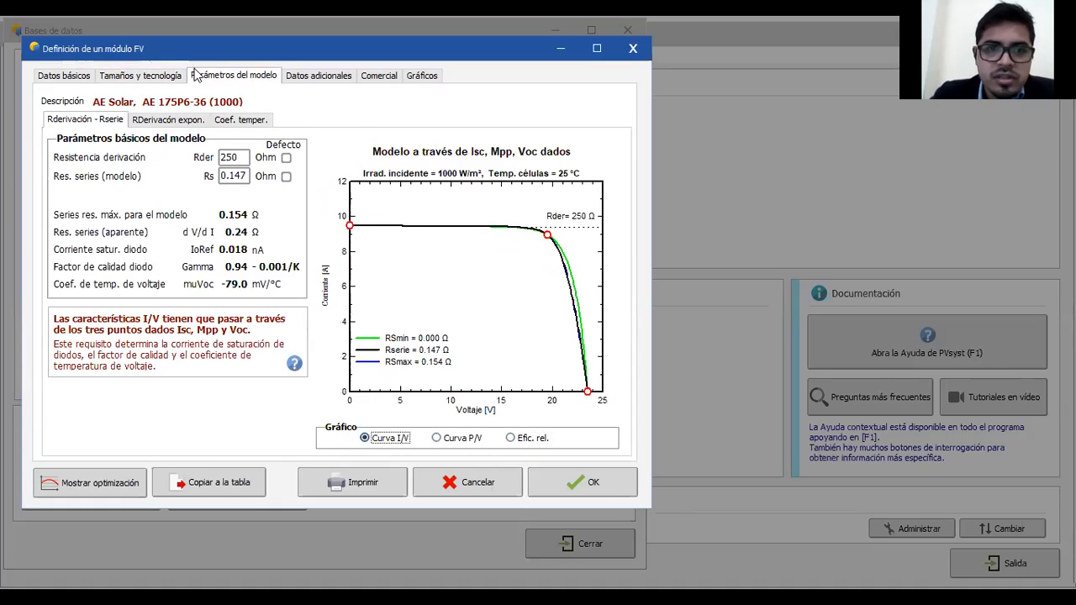
click(238, 122)
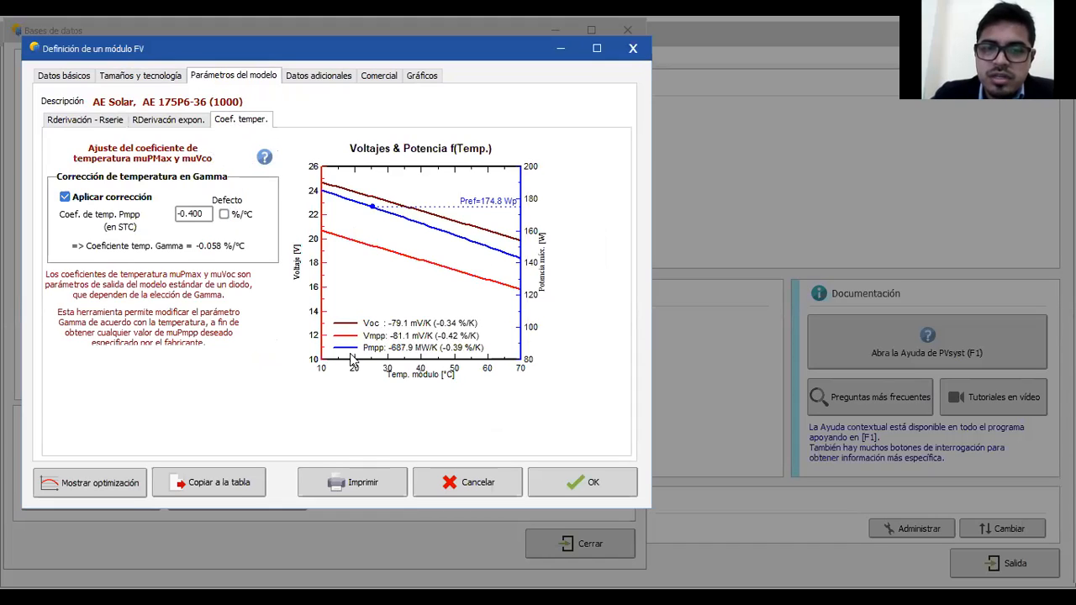
Step: Review the module's additional data, from low-light performance and custom IAM to secondary parameters, plus its commercial data
click(308, 75)
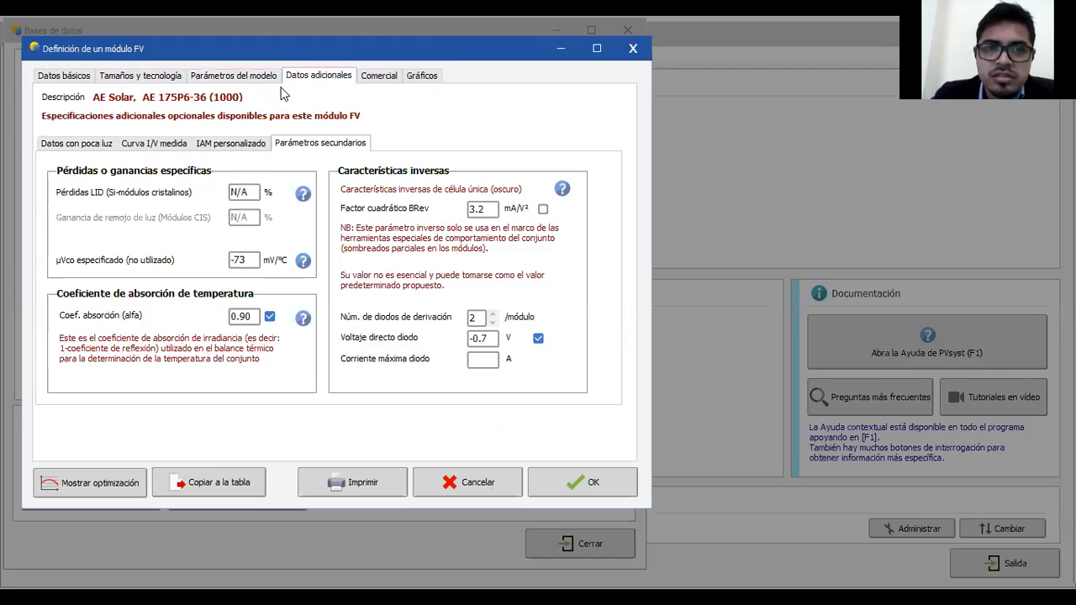
click(104, 148)
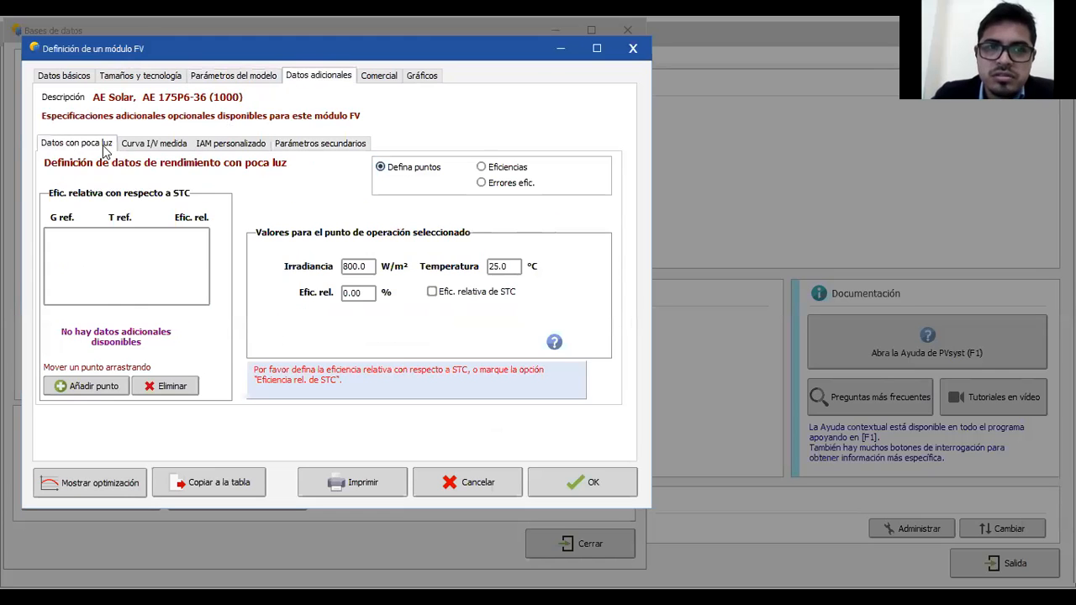
click(146, 145)
click(212, 145)
click(188, 145)
click(261, 145)
click(289, 146)
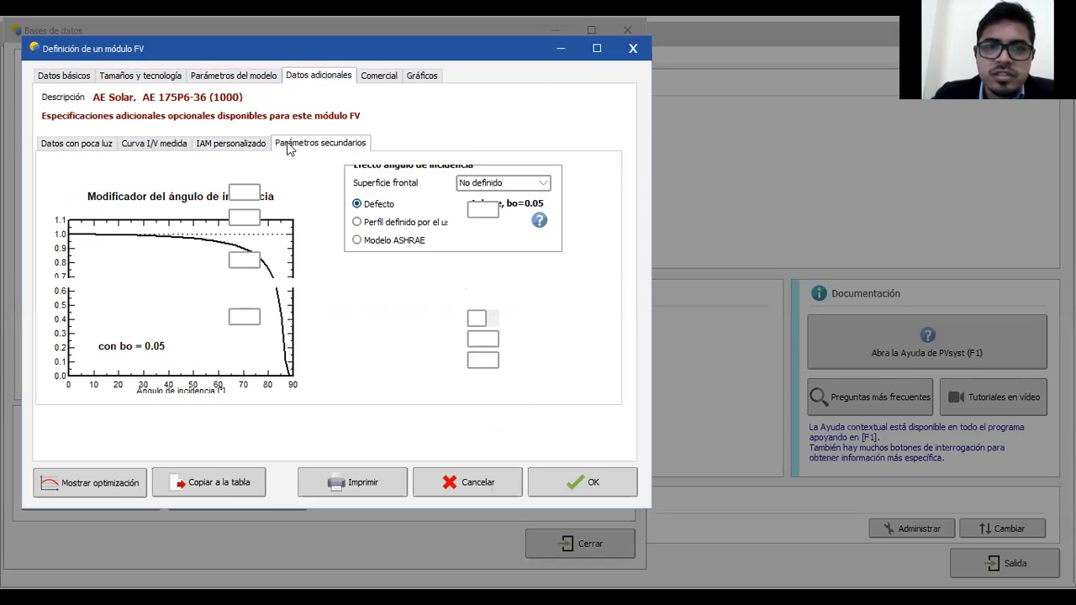
click(377, 75)
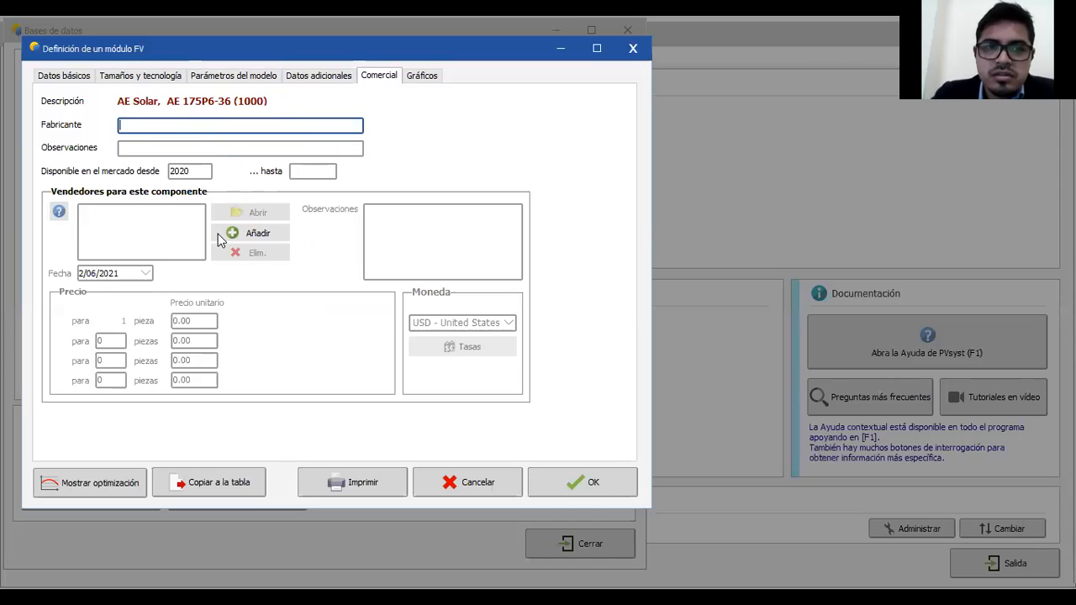
Step: Compare the module's power-voltage, efficiency-irradiance and efficiency-temperature curves, ending on the current-voltage curve
click(423, 76)
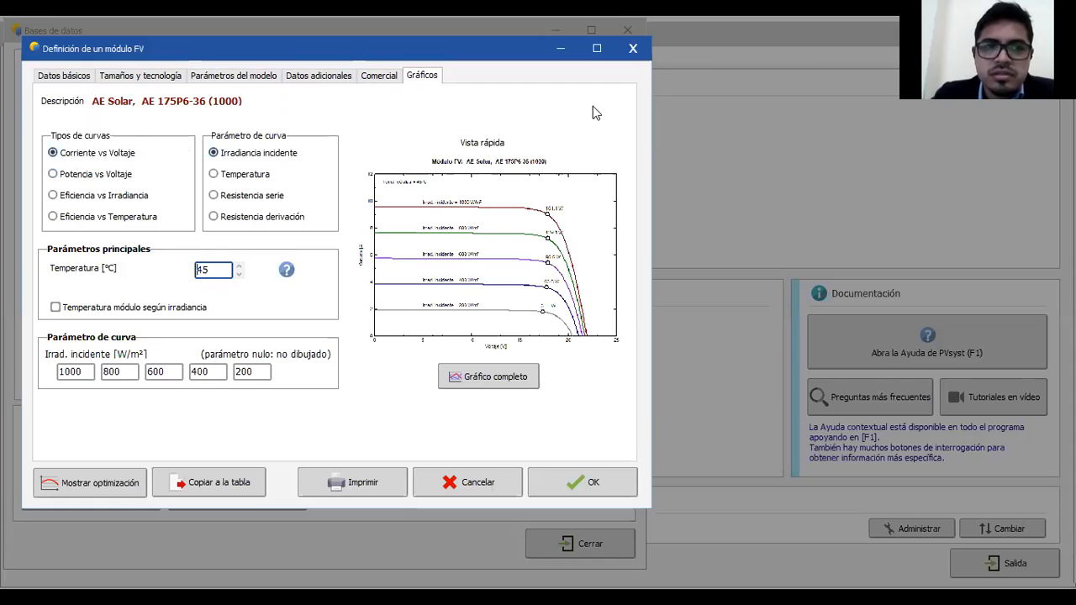
click(71, 182)
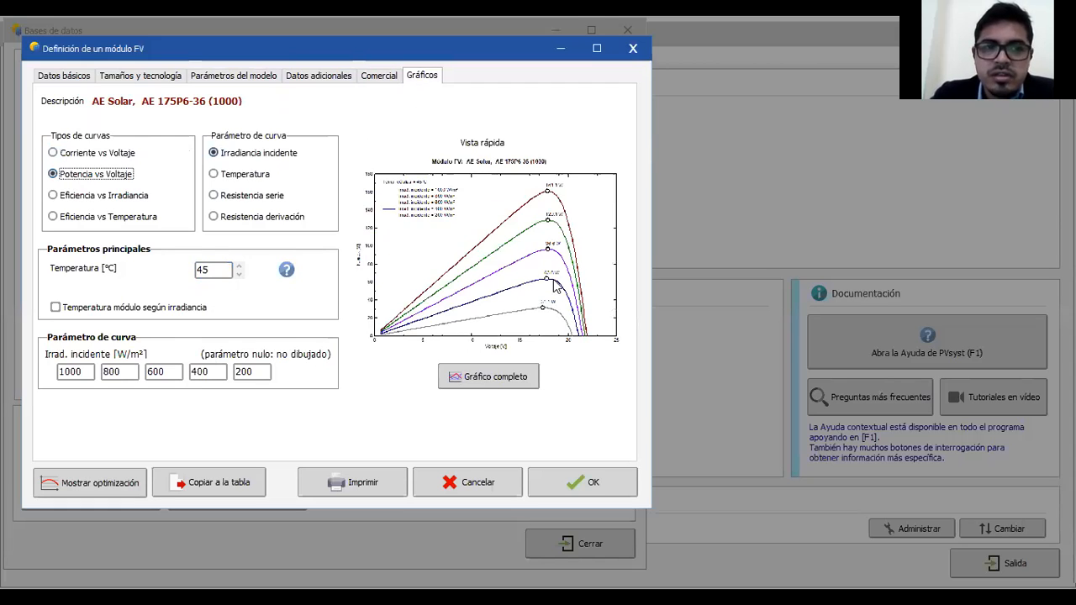
click(86, 197)
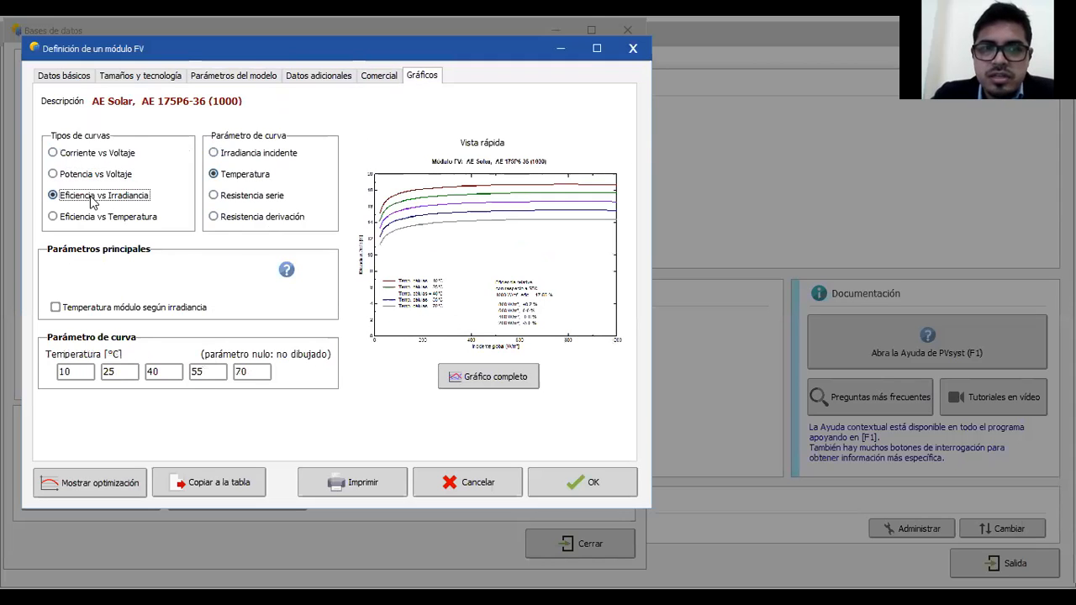
click(106, 220)
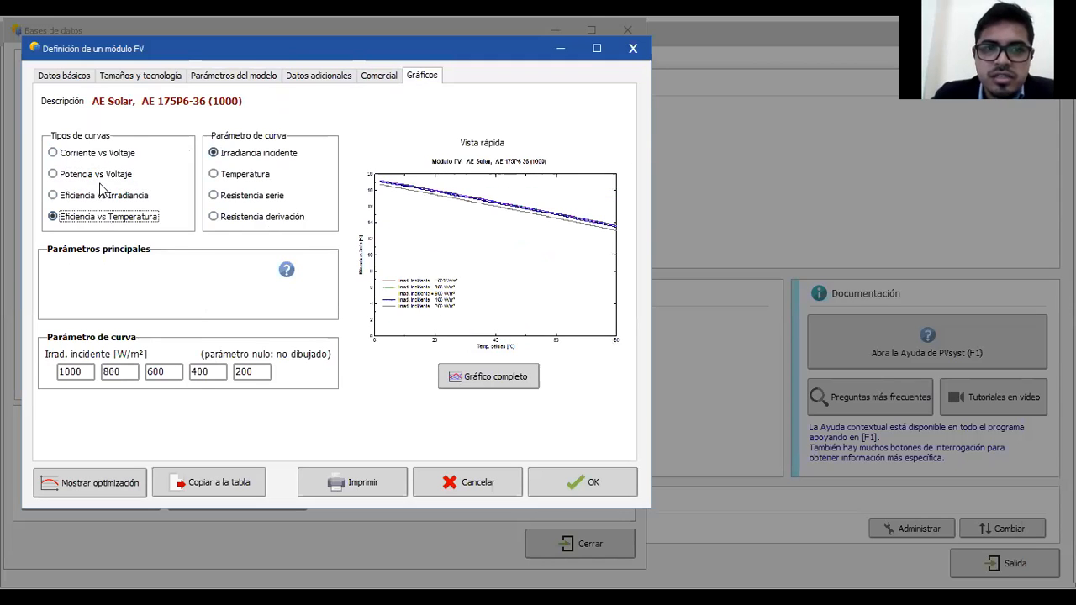
click(88, 155)
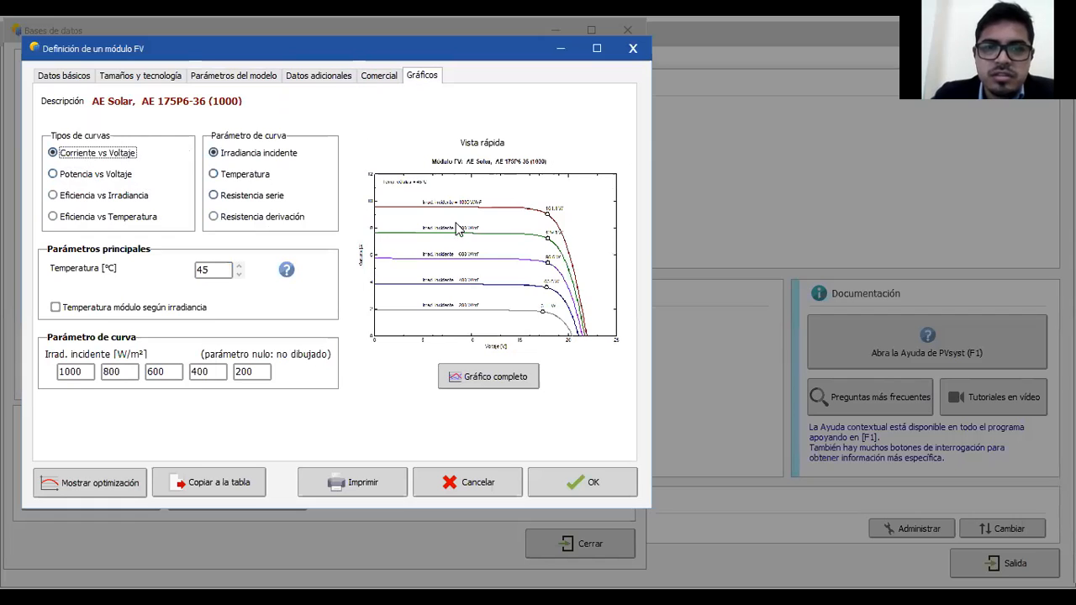
Step: View the complete current-voltage graph, check its export and format options, and close it
click(479, 379)
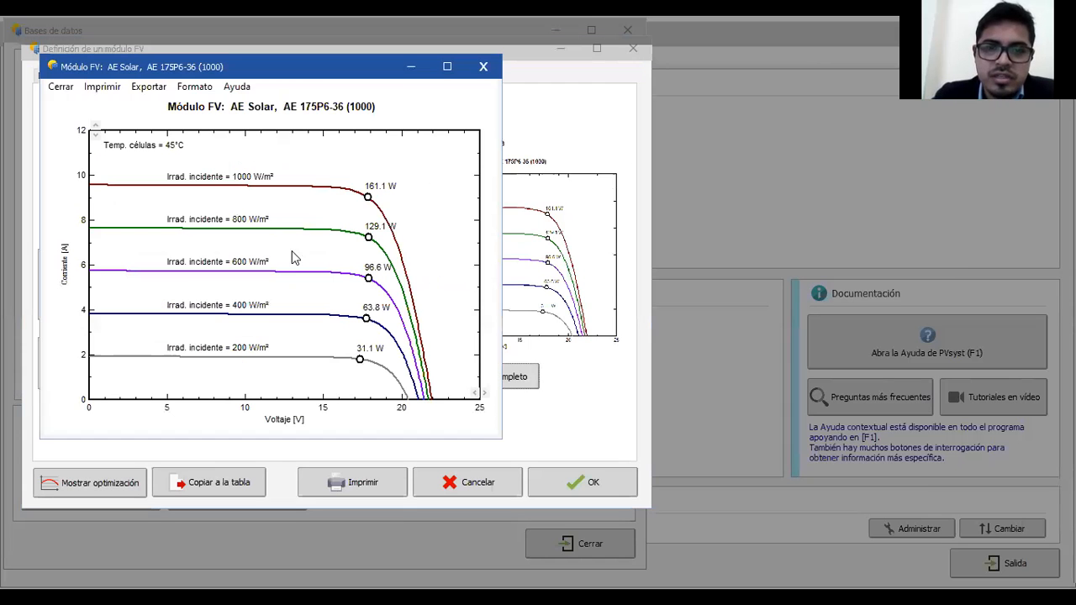
click(148, 88)
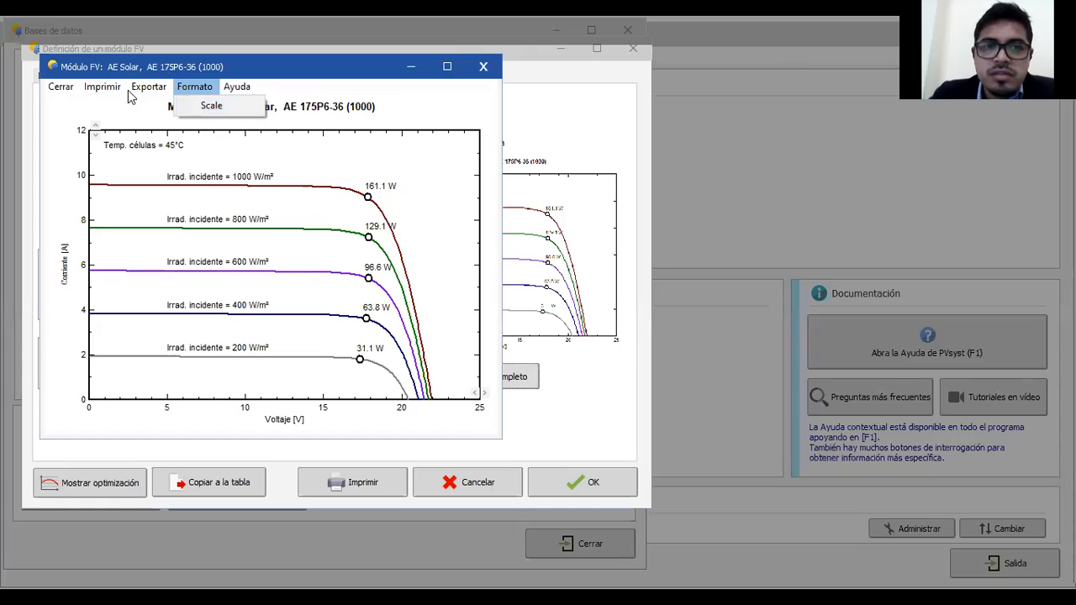
click(484, 68)
Step: Set the two lowest incident irradiance values of the current-voltage curves to 300 and 150 W/m²
click(72, 372)
click(113, 376)
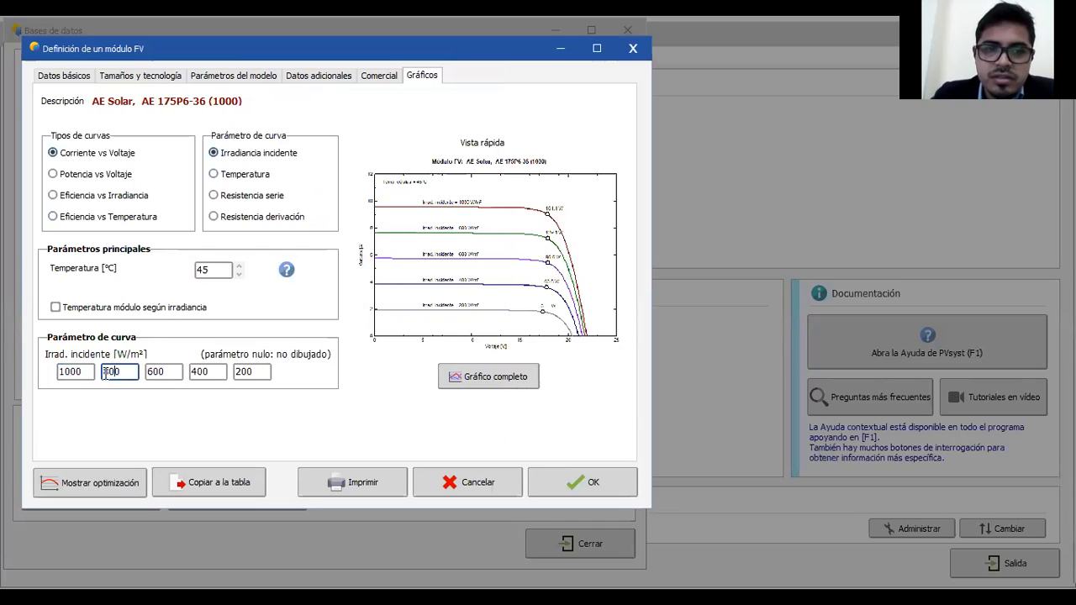
click(90, 371)
click(210, 373)
click(270, 373)
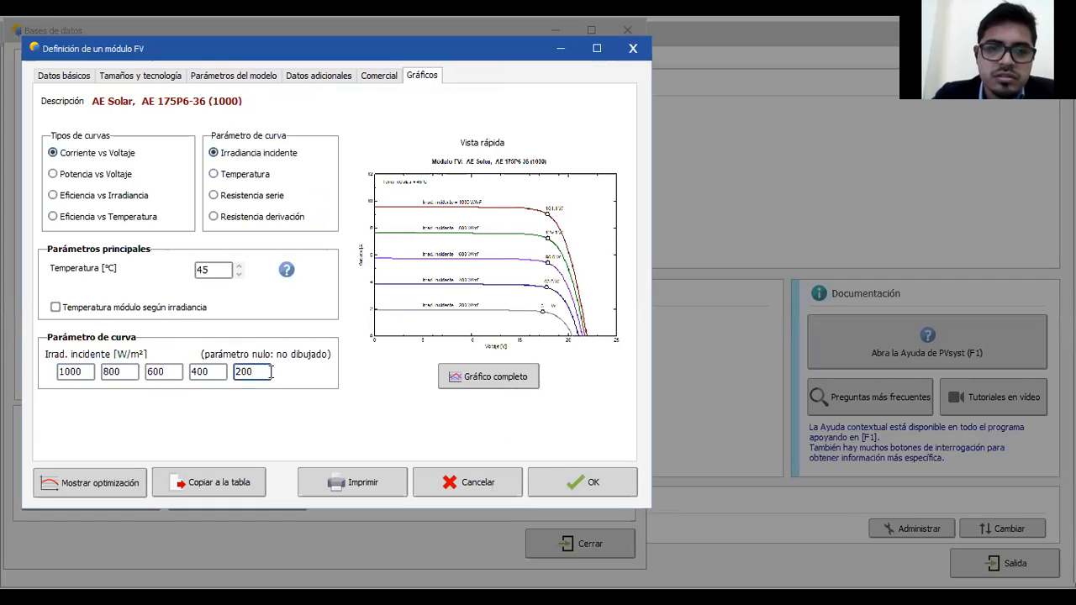
text(150)
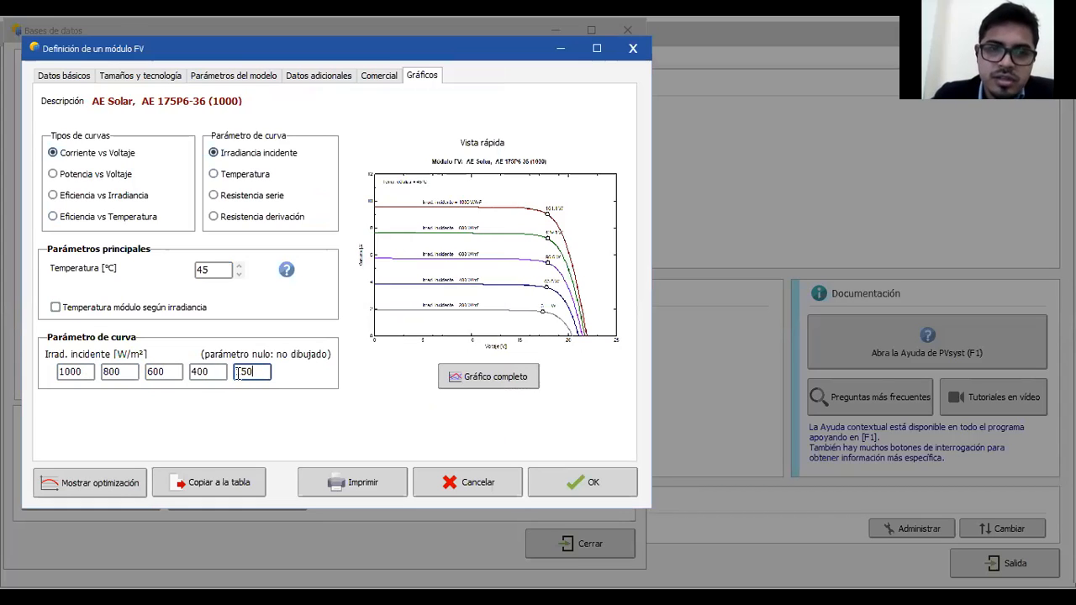
drag(210, 373, 192, 375)
text(3)
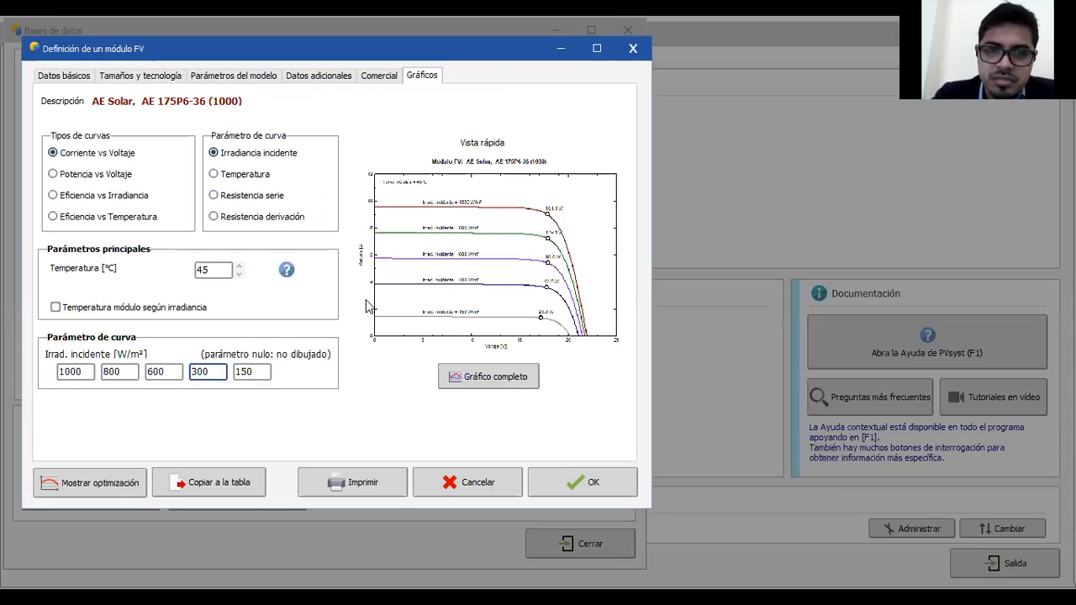
Step: View the complete graph with the 300 and 150 W/m² curves, and close the graph and the module definition
click(412, 349)
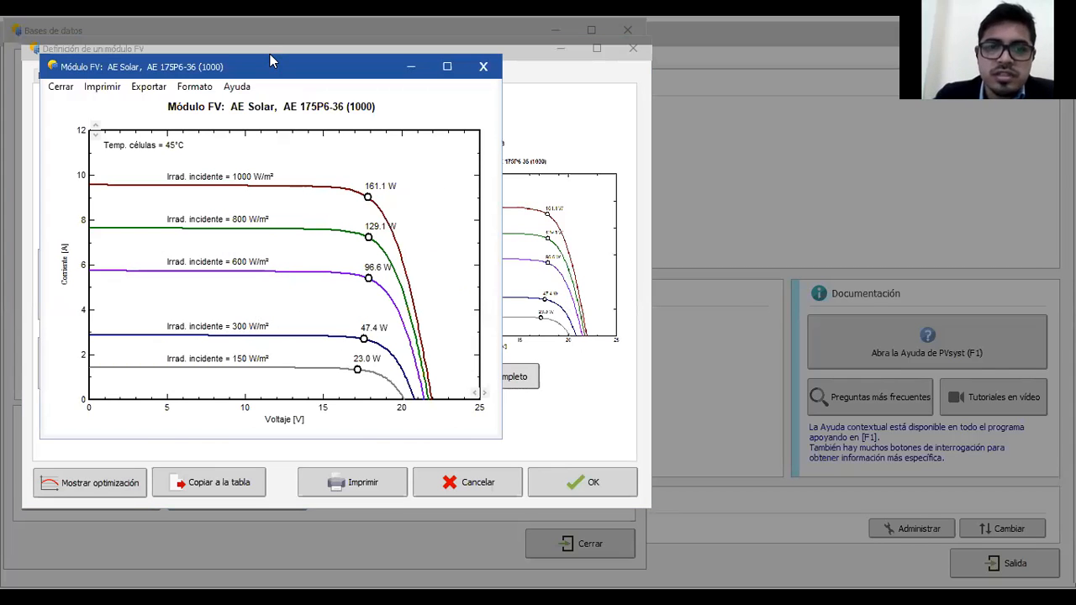
click(487, 67)
click(91, 375)
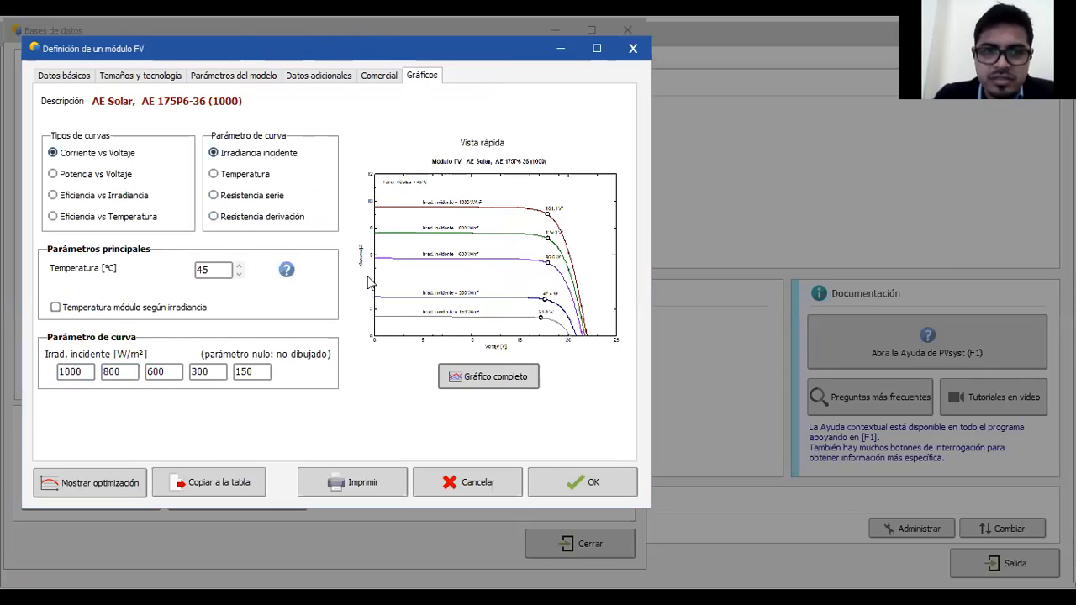
click(131, 373)
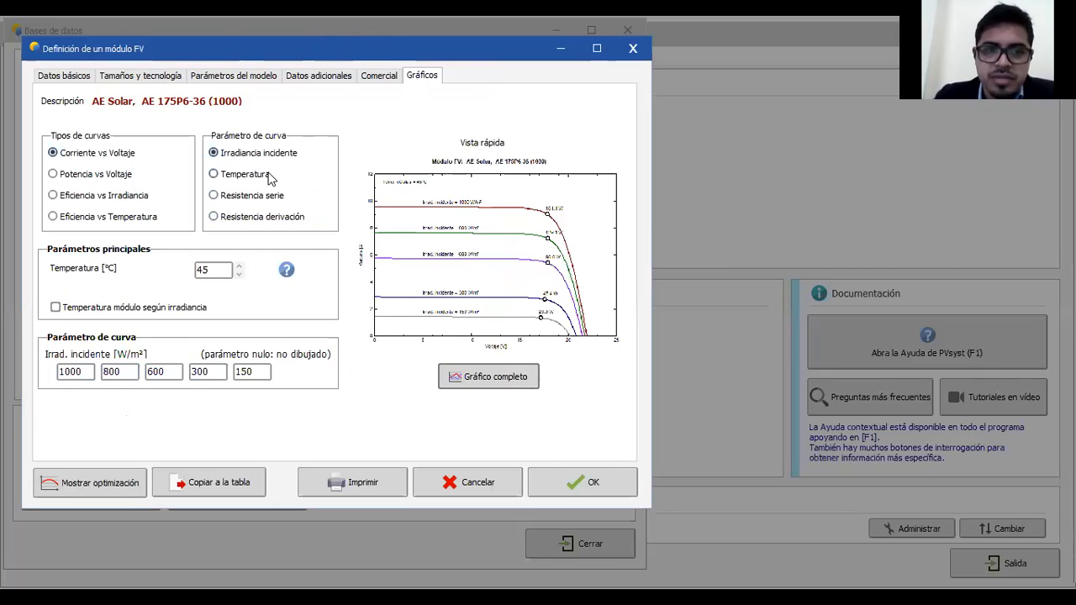
click(629, 51)
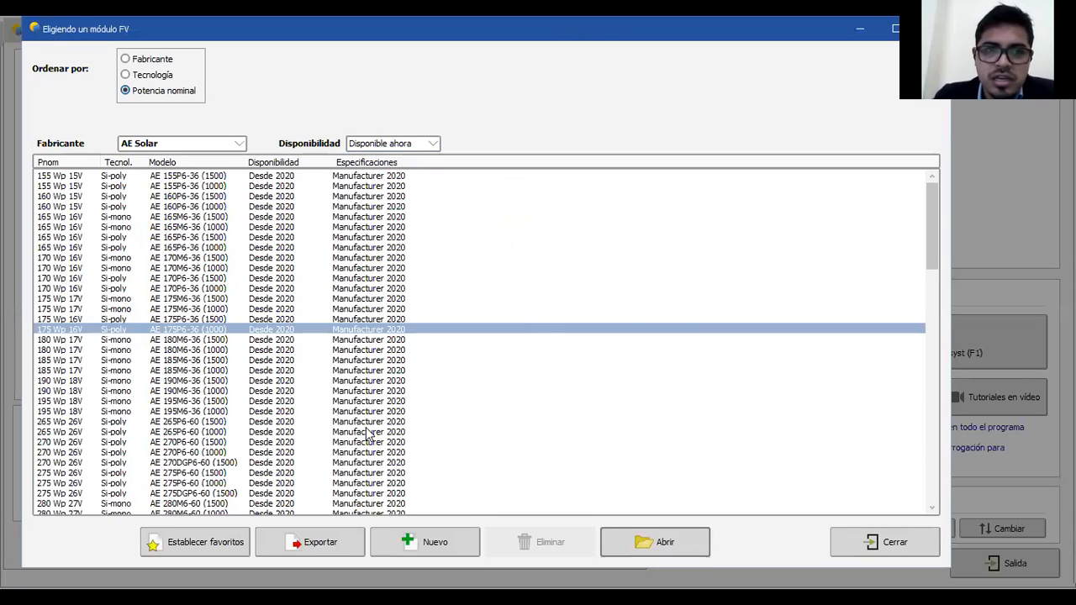
Step: Look through the manufacturer list again down to Zytech Solar, leaving AE Solar selected
click(239, 148)
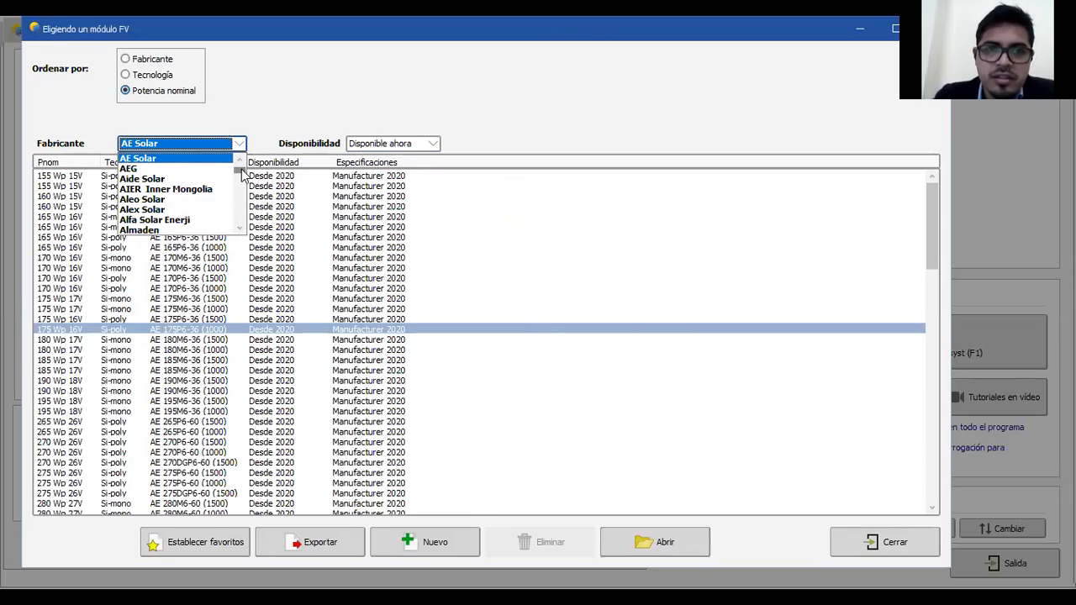
scroll(243, 170, up, 2)
drag(242, 169, 244, 232)
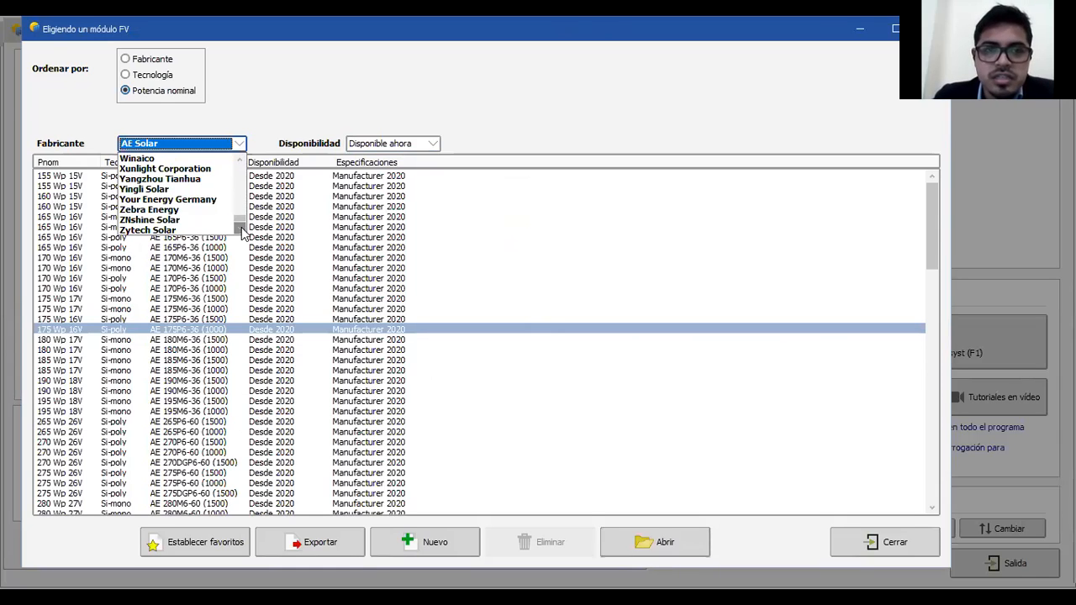
click(287, 85)
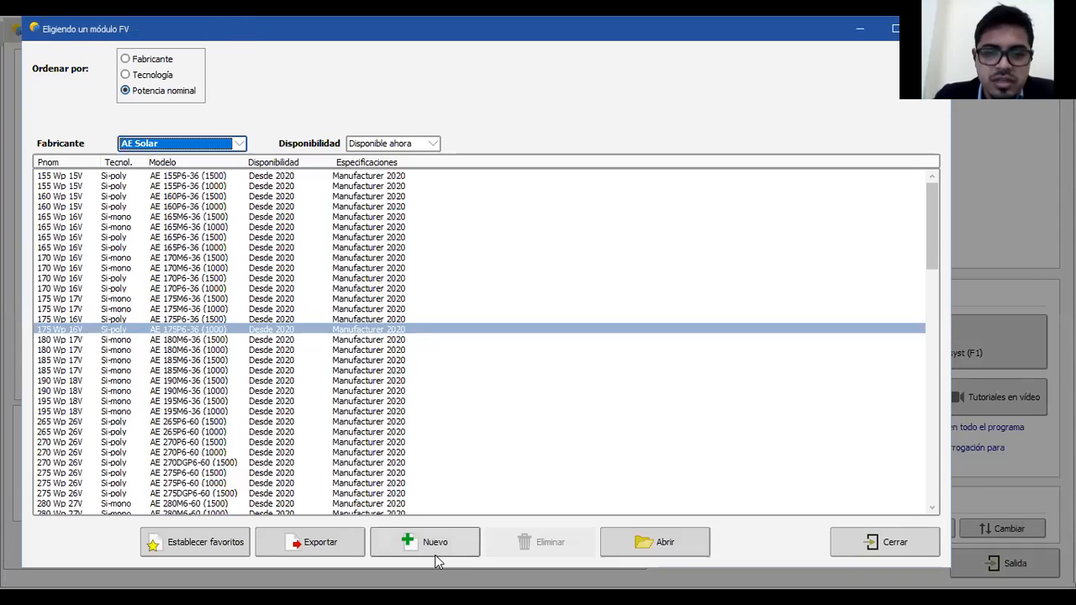
Step: Open a blank new PV module definition, examine its basic and size data fields, and close it without saving
key(Escape)
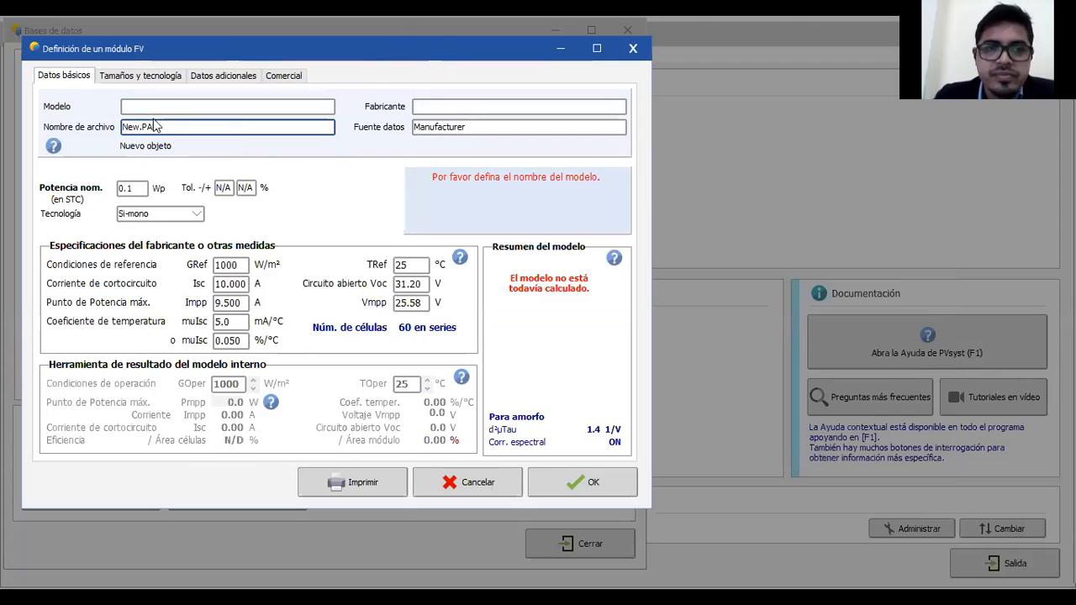
click(427, 104)
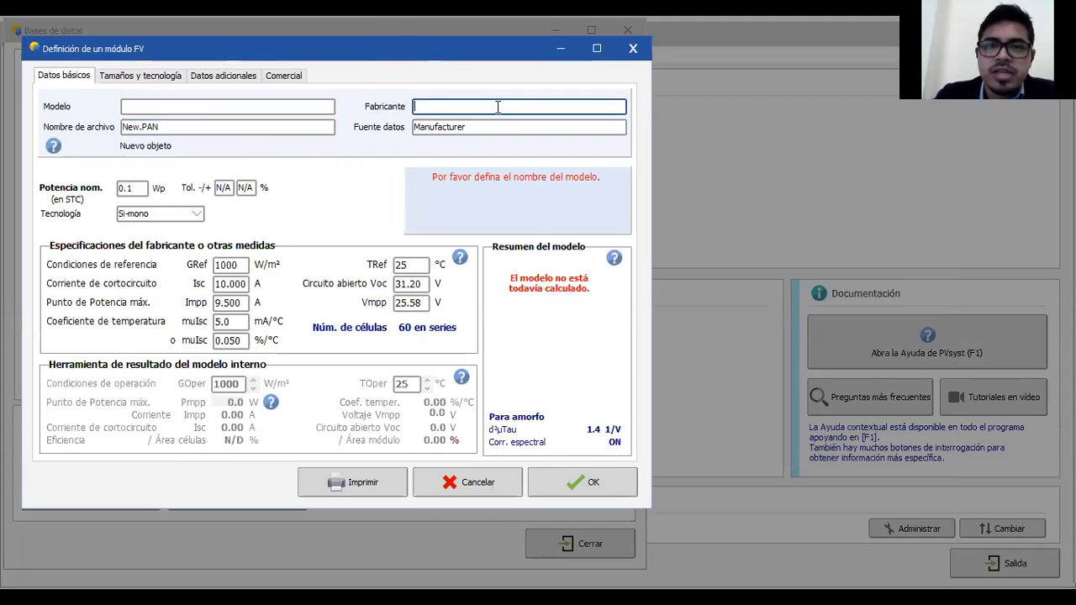
key(alt+Tab)
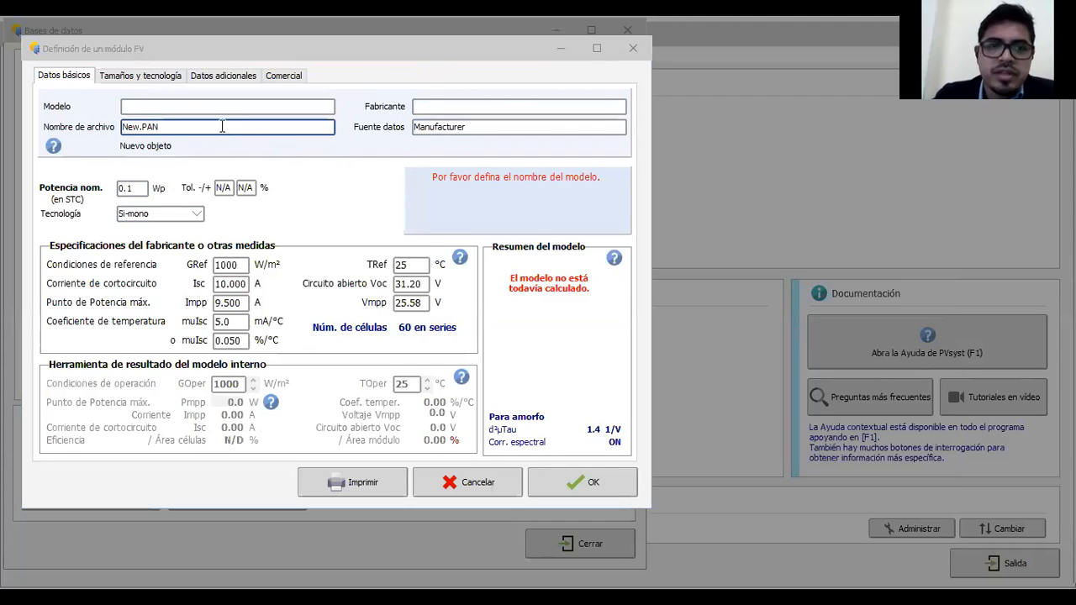
click(127, 75)
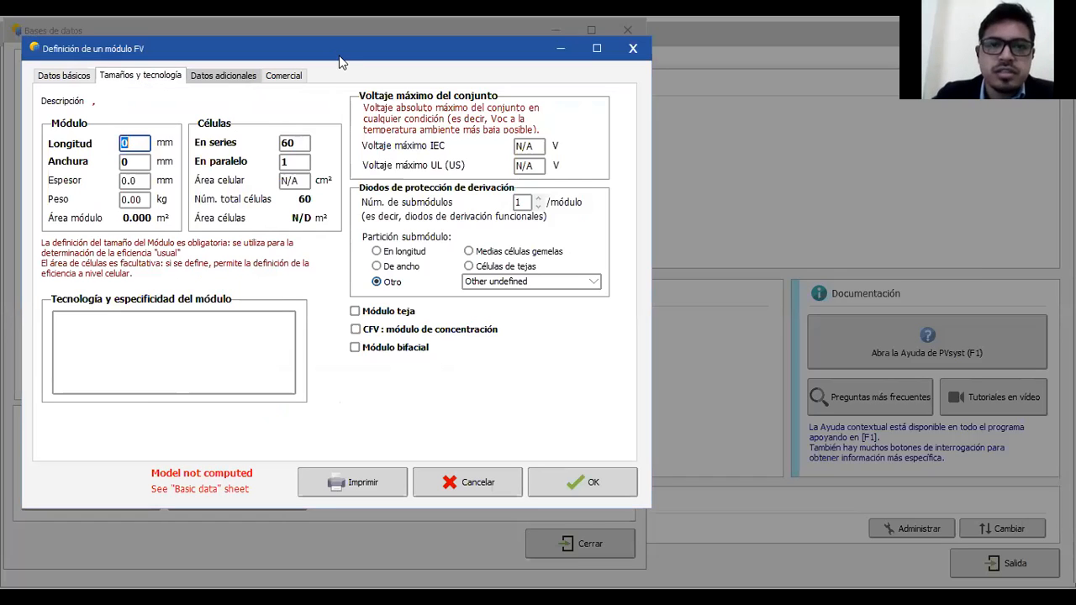
click(634, 51)
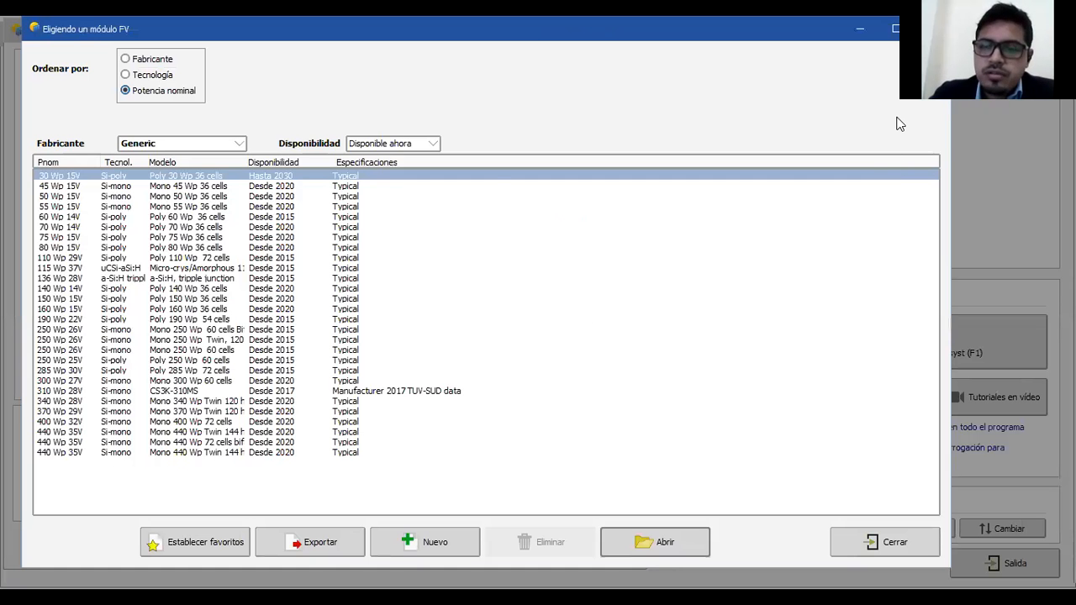
Step: Leave the PV module list, open the battery database and sort the batteries by capacity
key(Escape)
click(519, 142)
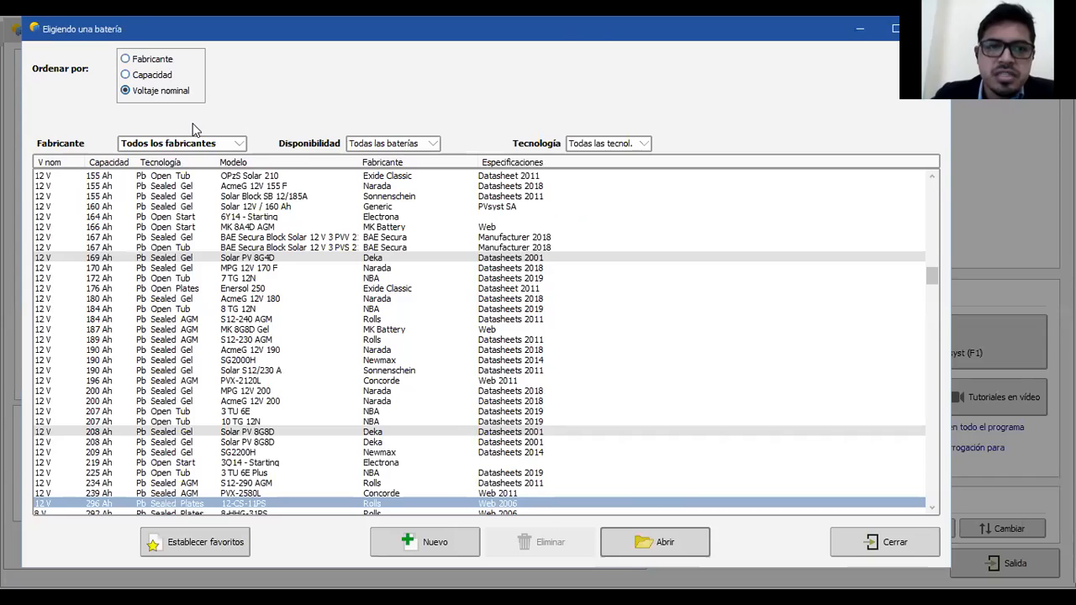
click(156, 61)
click(151, 76)
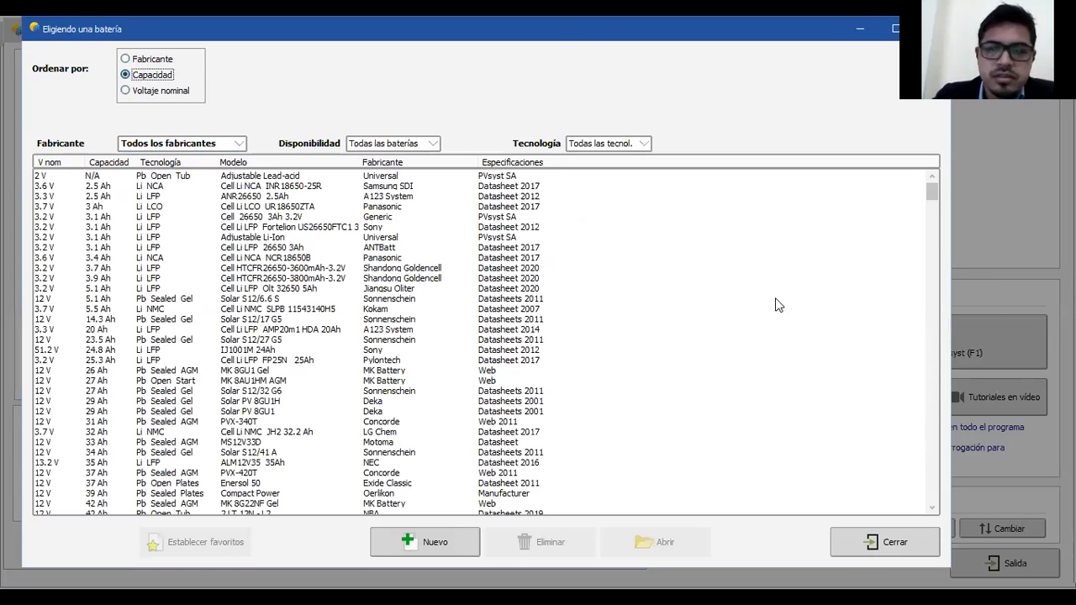
Step: Browse the battery list, the manufacturer choices down to Volta and the technology filter options, keeping all manufacturers and technologies selected
scroll(934, 219, down, 1)
scroll(934, 220, down, 20)
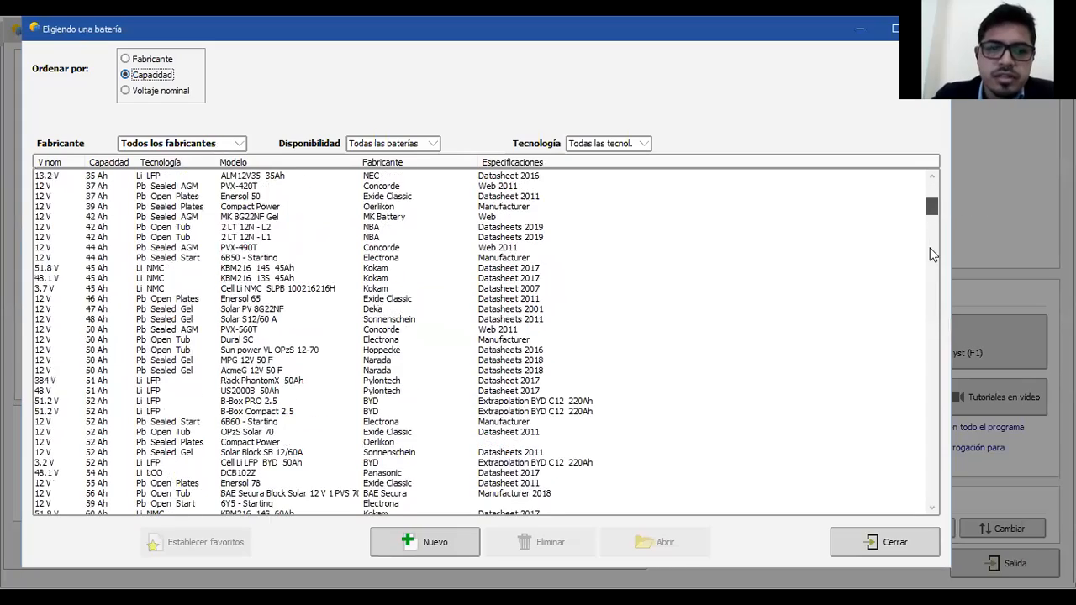
scroll(934, 345, up, 20)
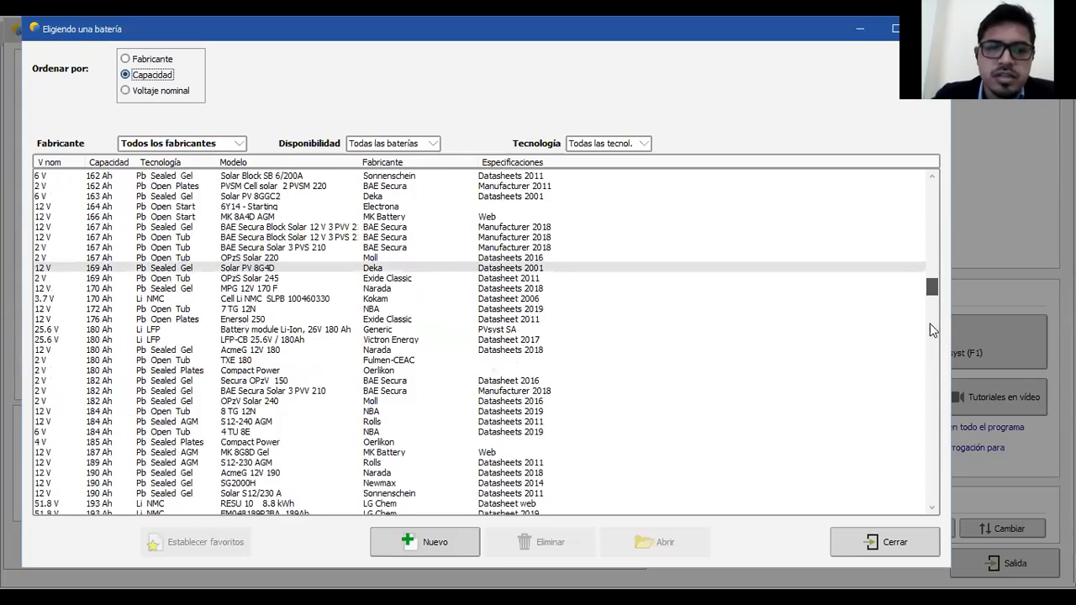
scroll(453, 216, up, 7)
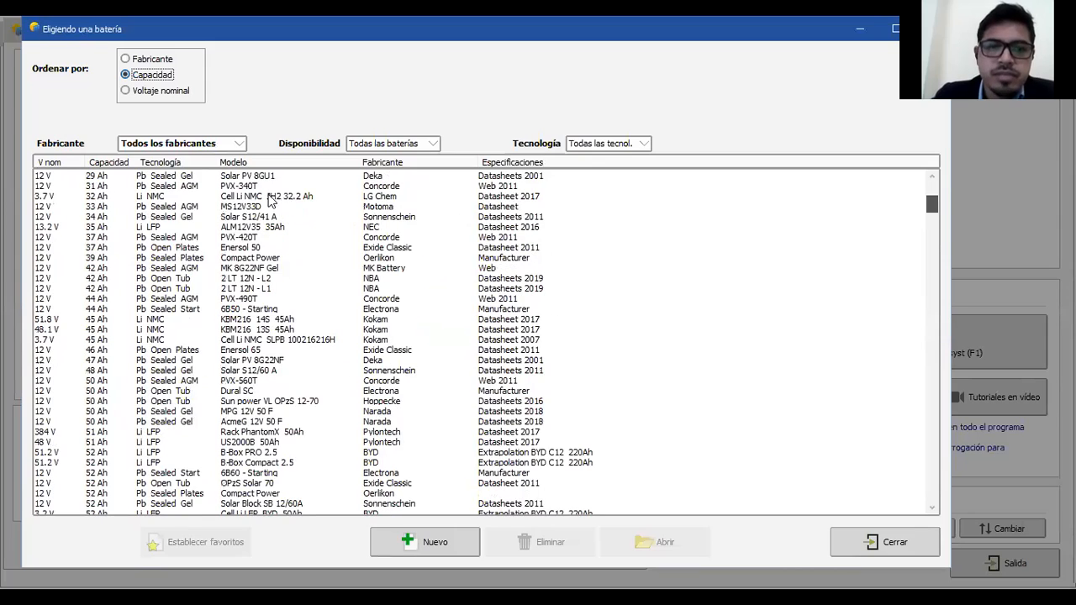
click(260, 190)
click(239, 144)
click(237, 142)
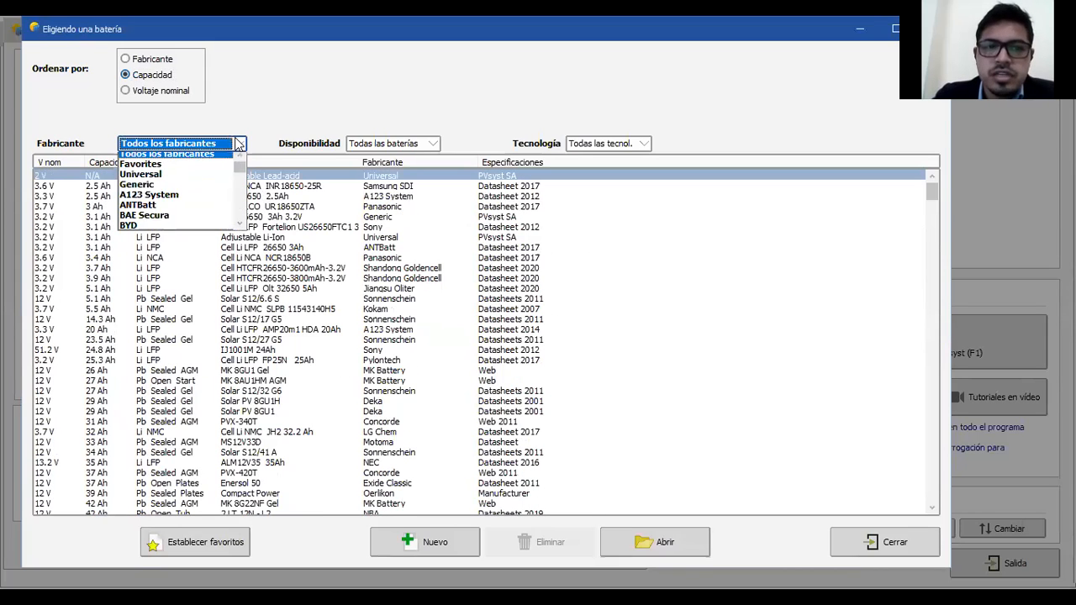
drag(240, 169, 242, 227)
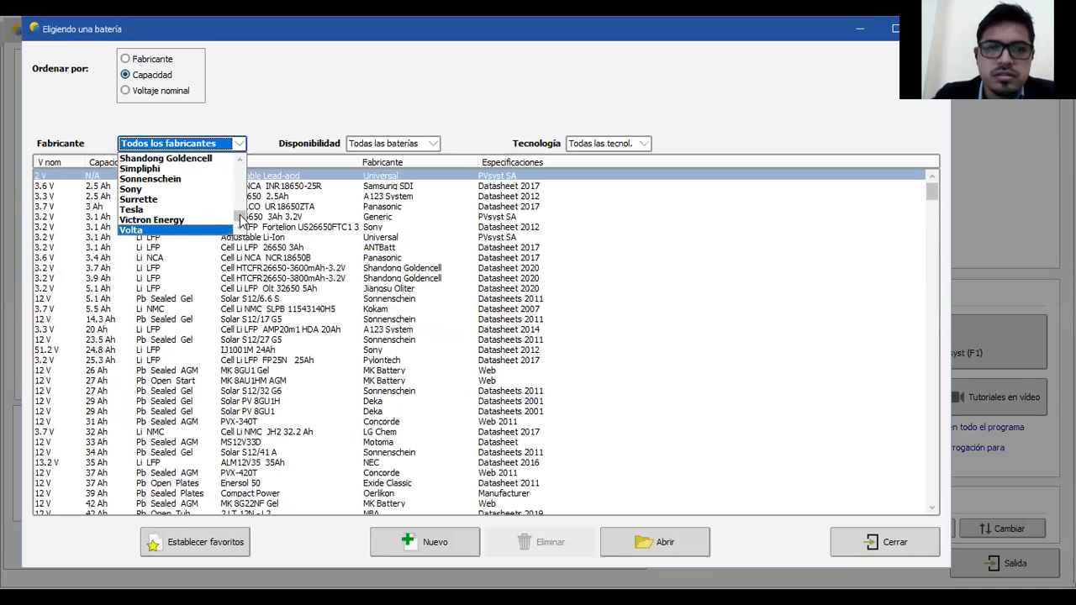
drag(241, 218, 242, 161)
click(261, 131)
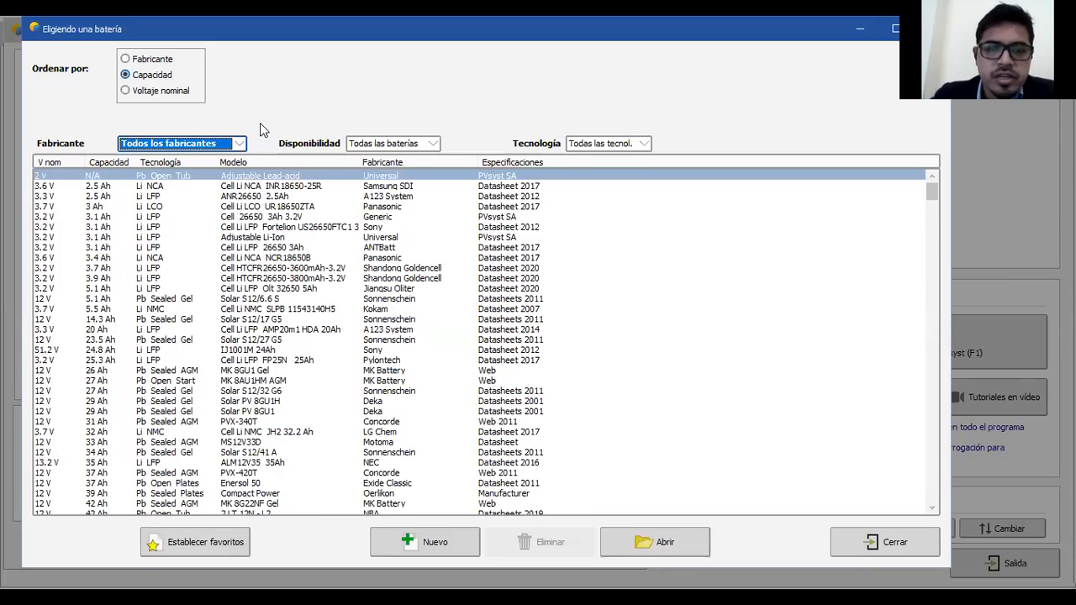
click(633, 145)
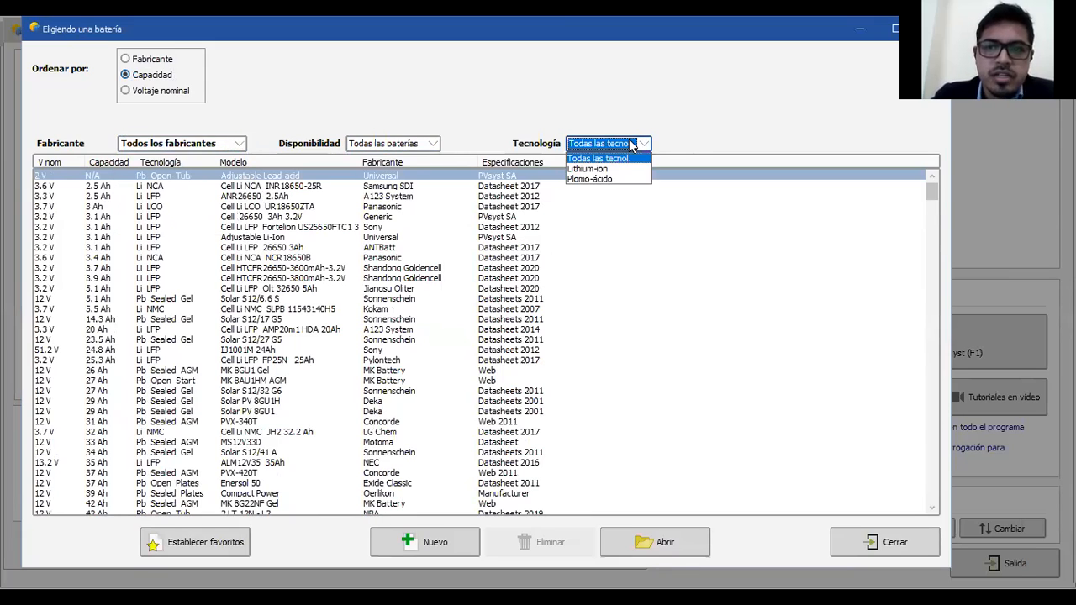
Step: Open the Shandong Goldencell Cell HTCFR26650-3600mAh-3.2V battery and examine its basic data and the available technology options
click(148, 279)
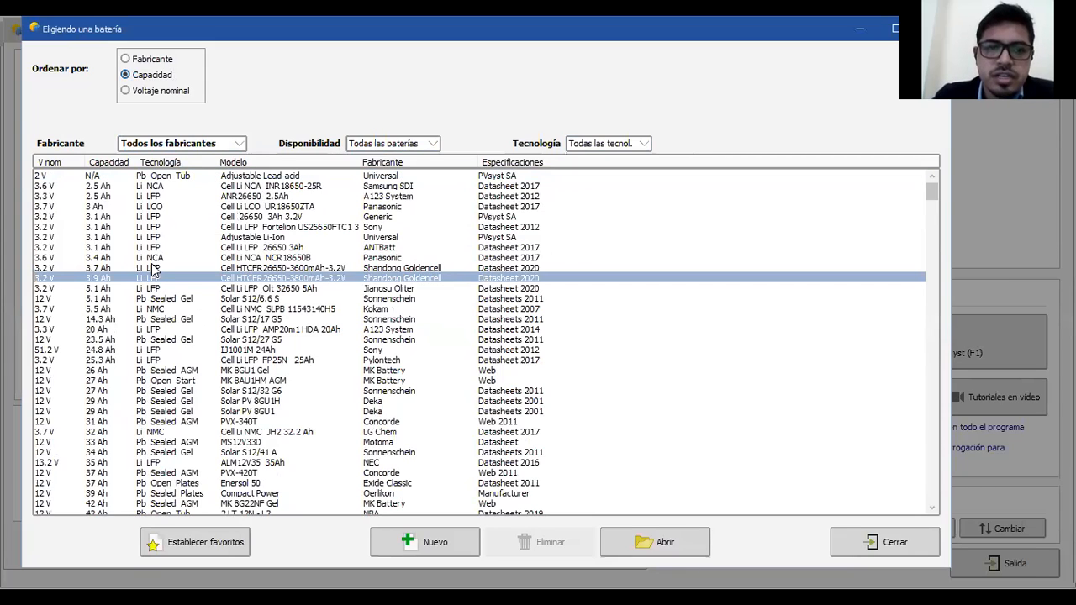
click(155, 268)
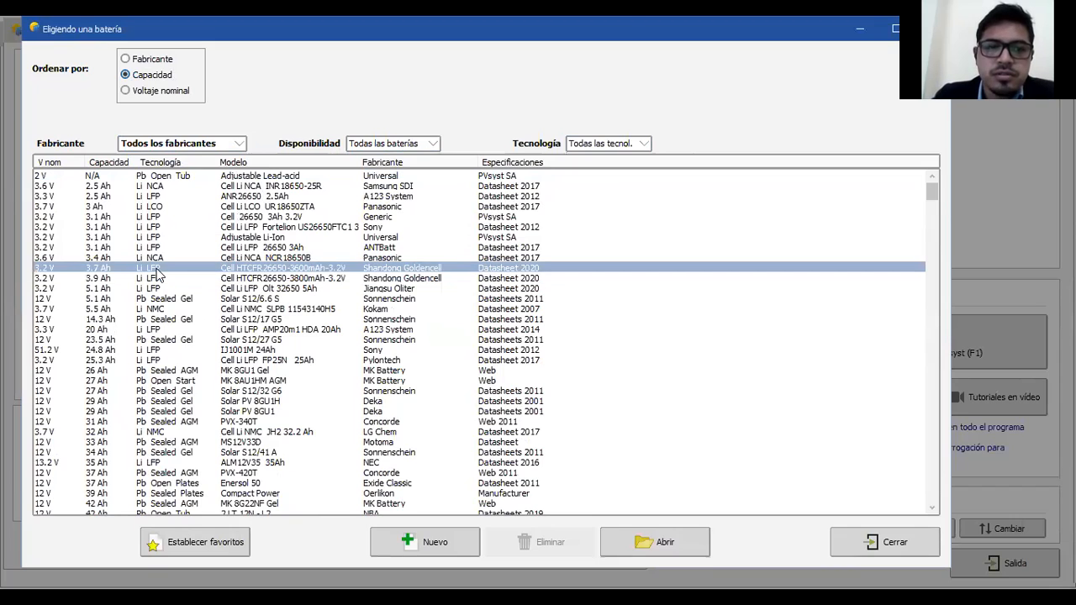
key(Escape)
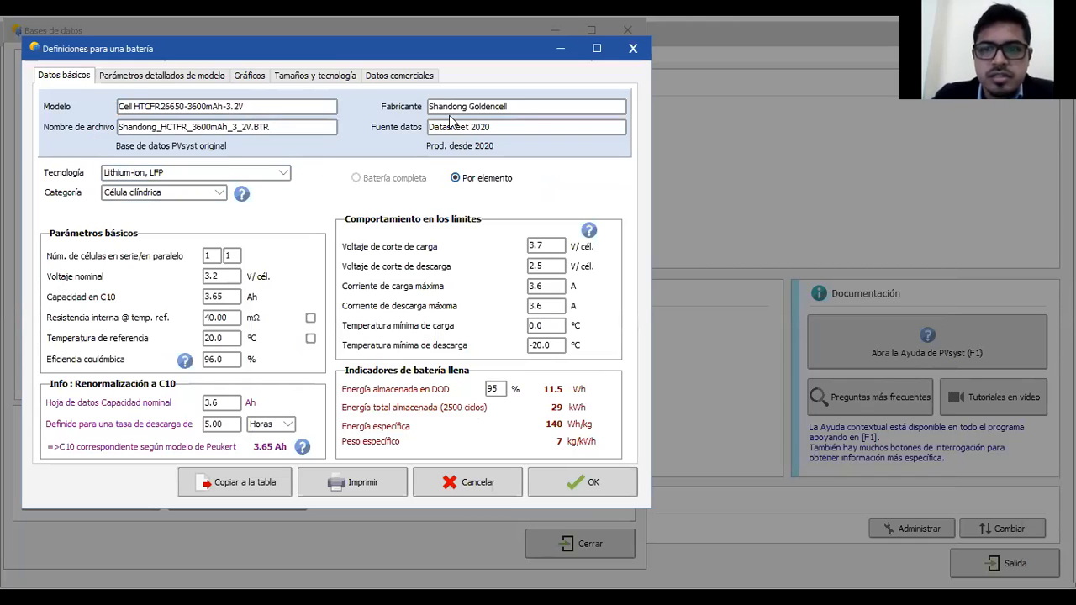
key(alt+Tab)
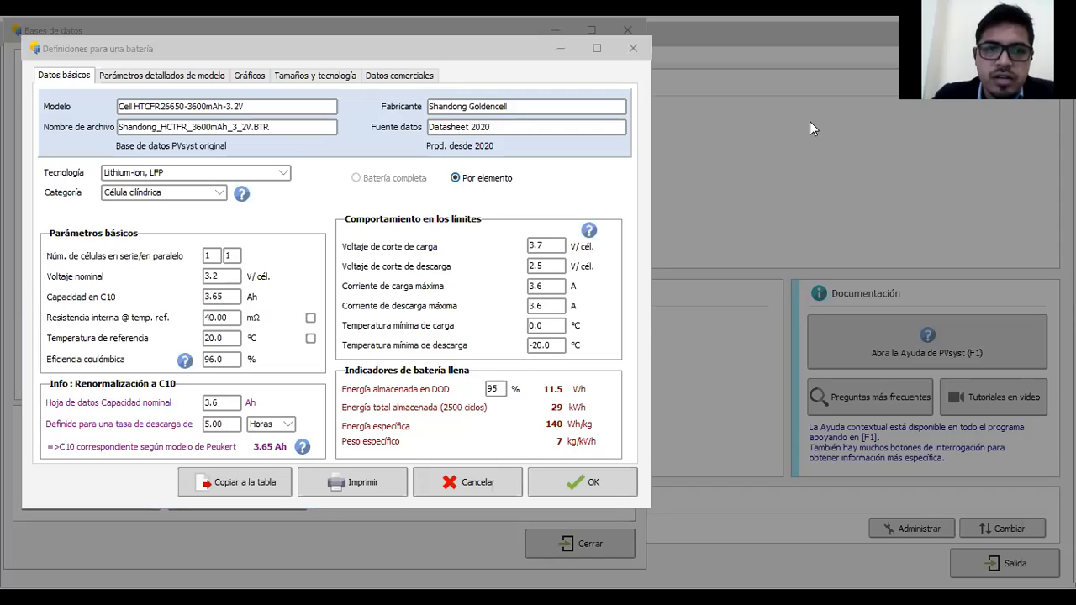
click(278, 127)
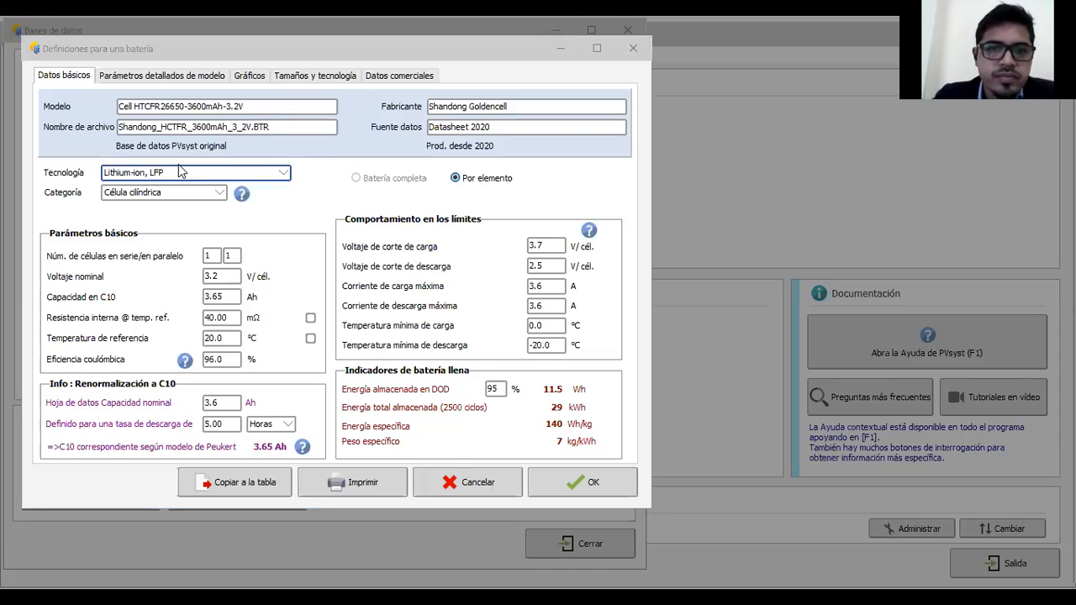
click(289, 175)
mouse_move(287, 240)
mouse_down()
mouse_move(287, 206)
mouse_move(286, 247)
mouse_up()
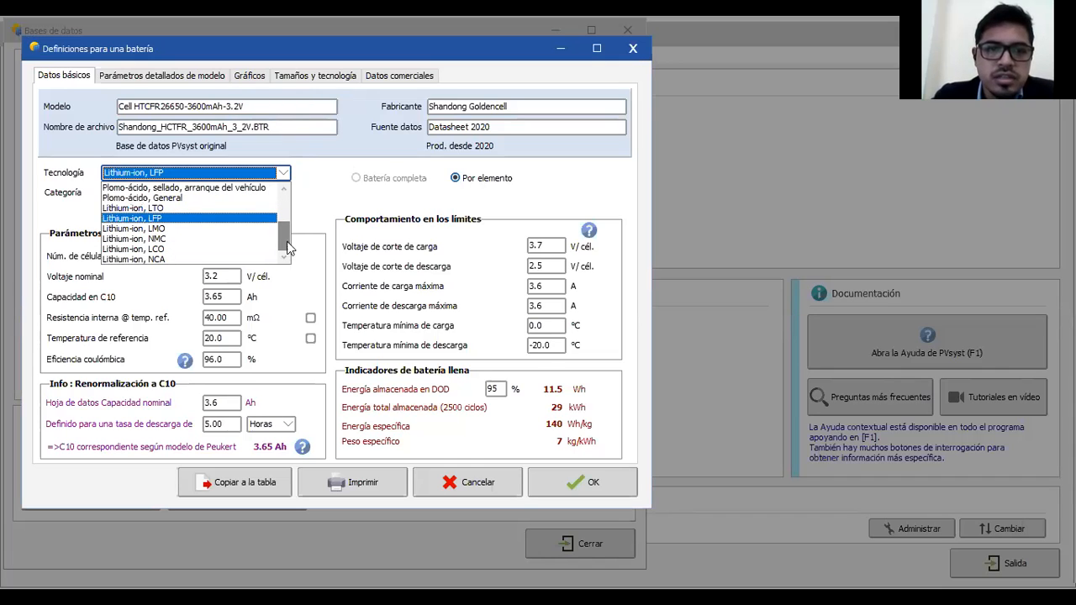
click(312, 225)
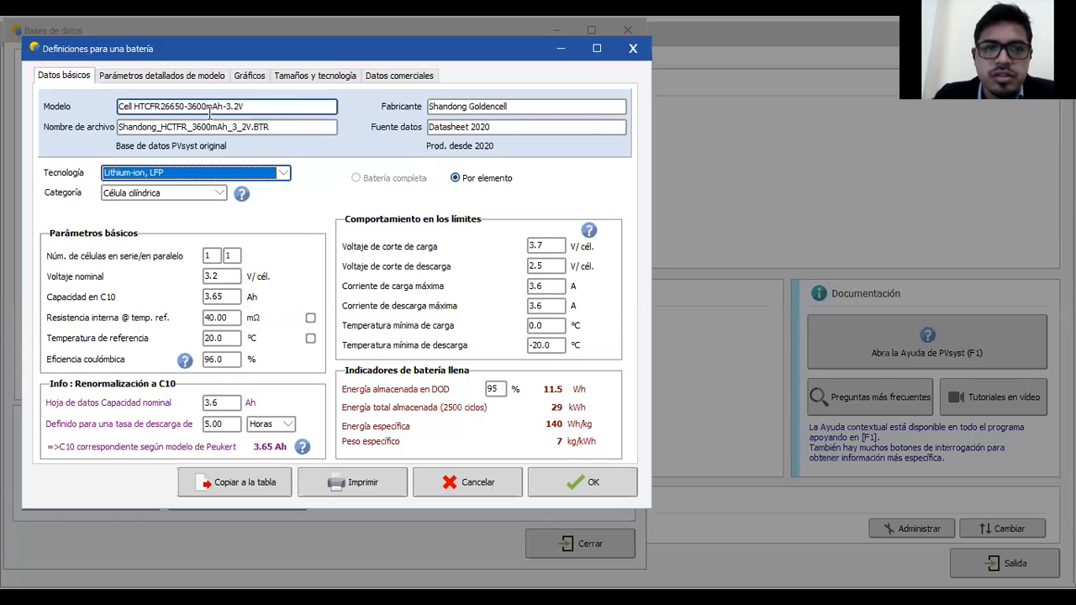
Step: Examine the battery's detailed model profiles for open-circuit voltage versus SOC, capacity versus discharge rate, and internal resistance versus temperature
click(142, 76)
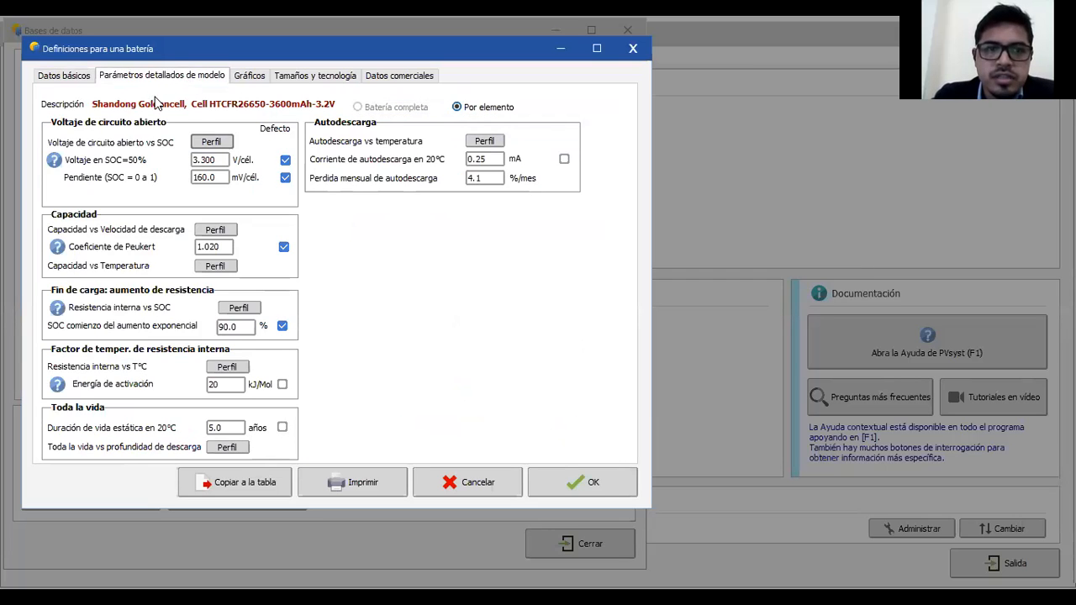
click(215, 141)
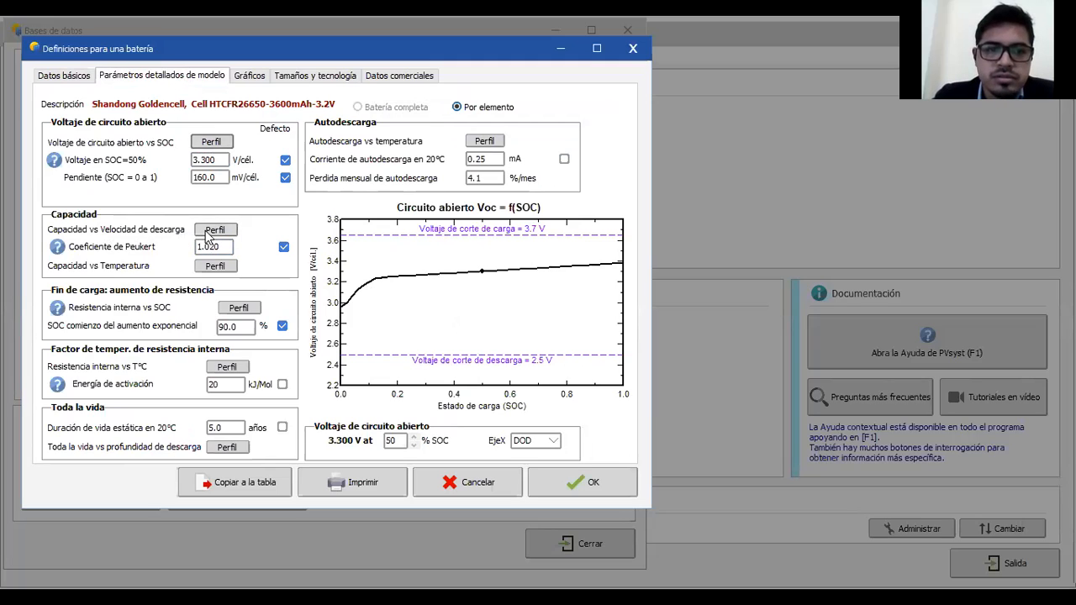
click(215, 231)
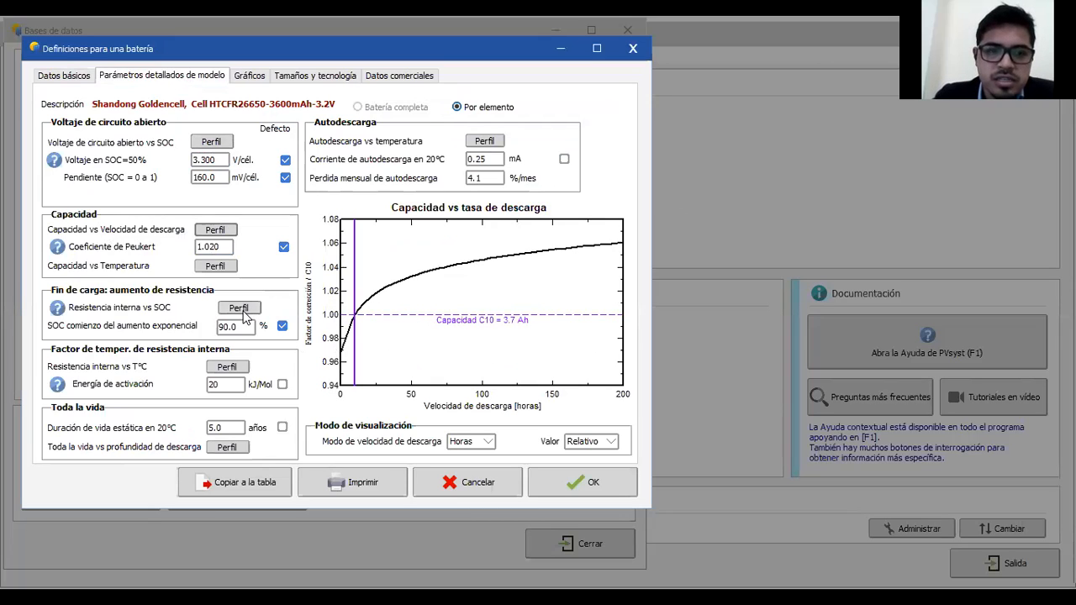
click(239, 330)
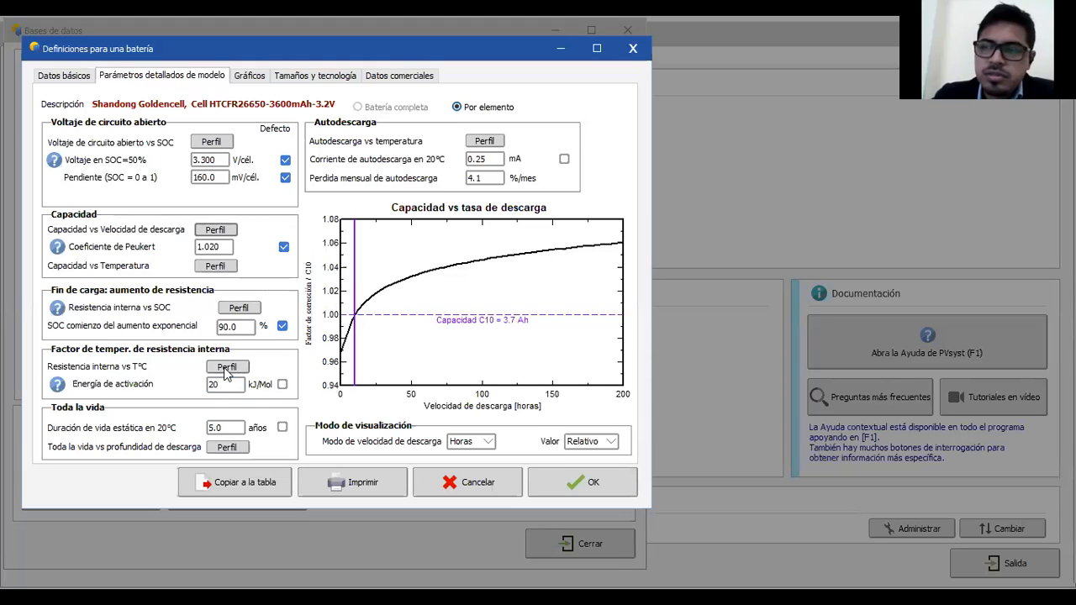
click(225, 370)
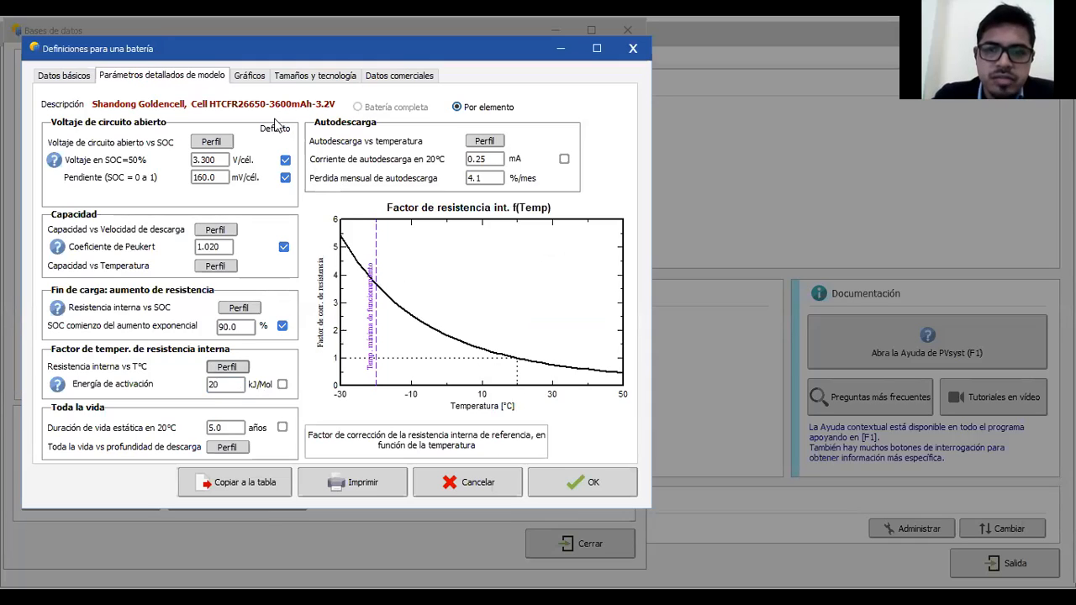
Step: View the battery's charge/discharge graph at full size and in print preview, and compare its charge voltage vs SOC and discharge voltage vs DOD plots
click(250, 78)
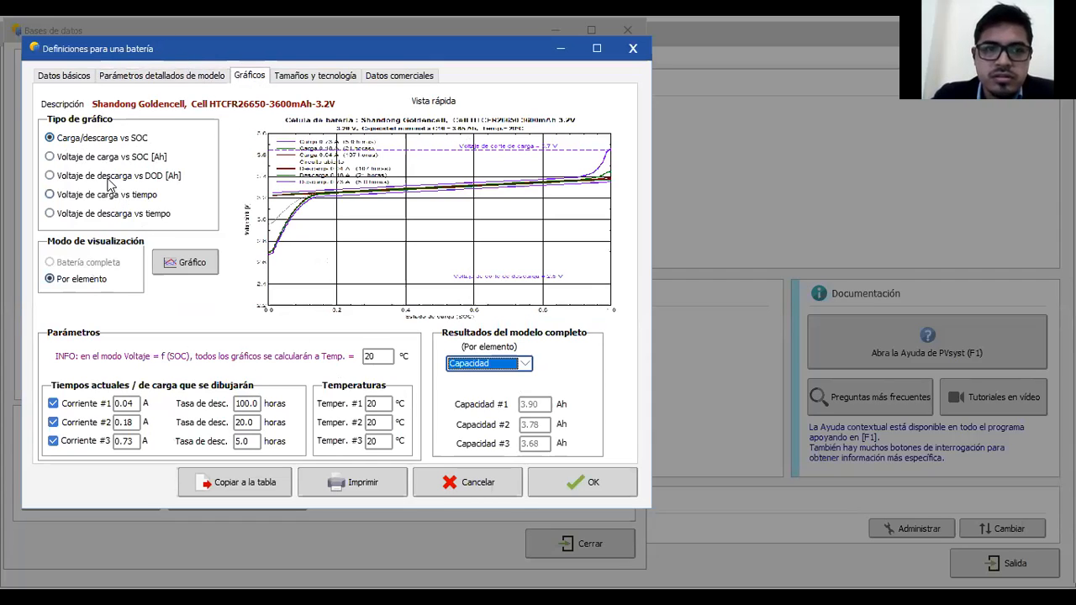
click(198, 76)
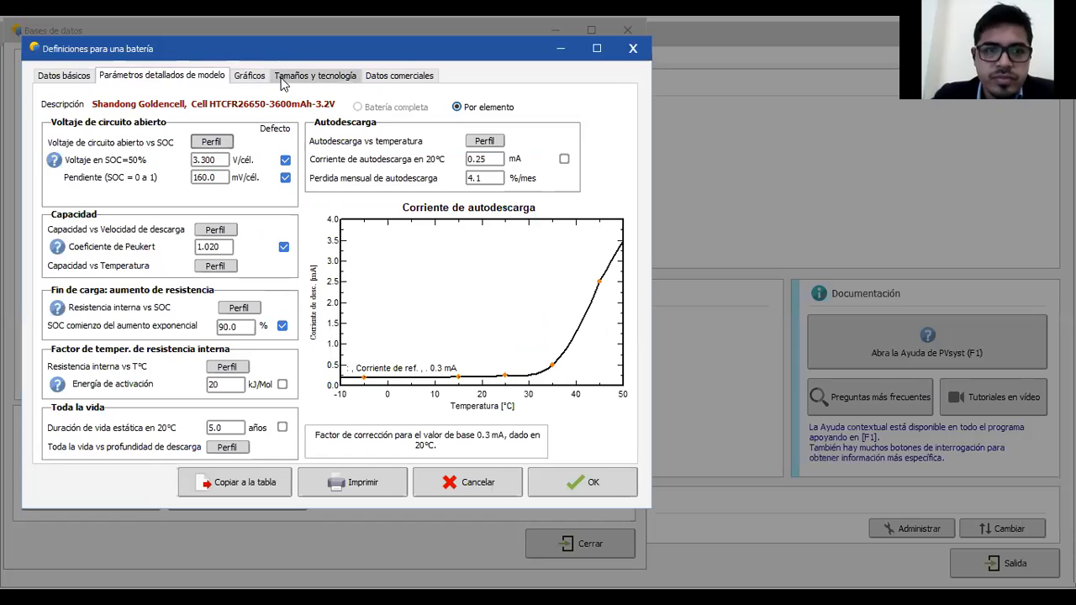
click(283, 80)
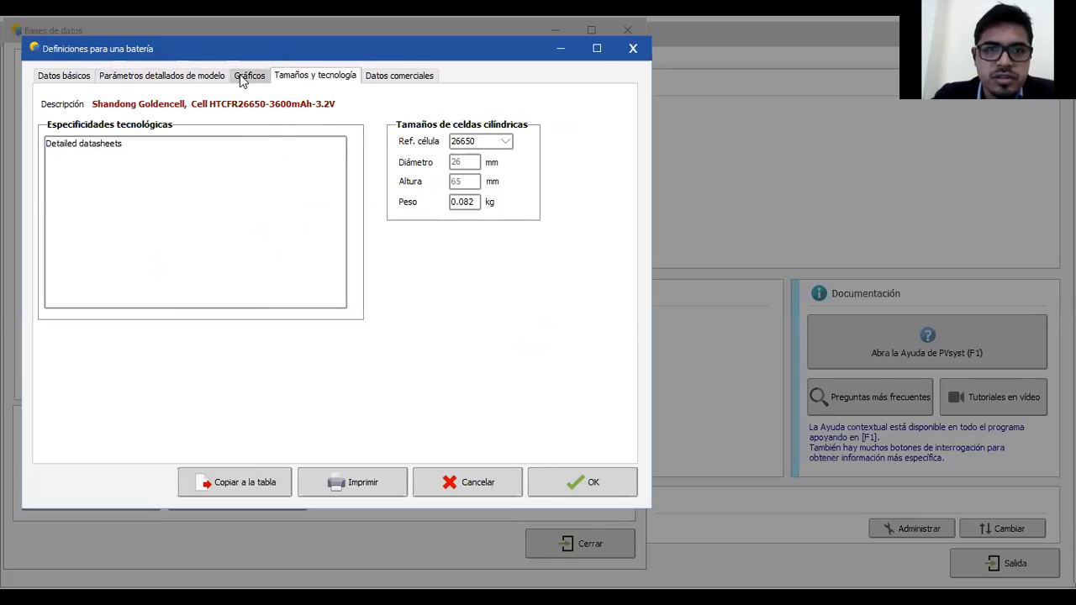
click(250, 76)
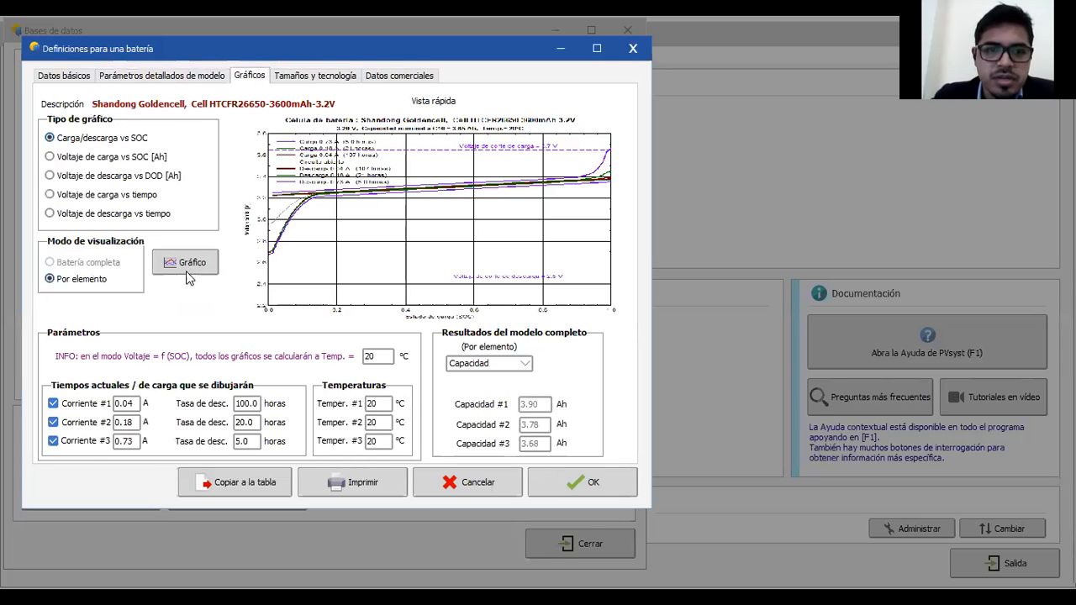
click(192, 263)
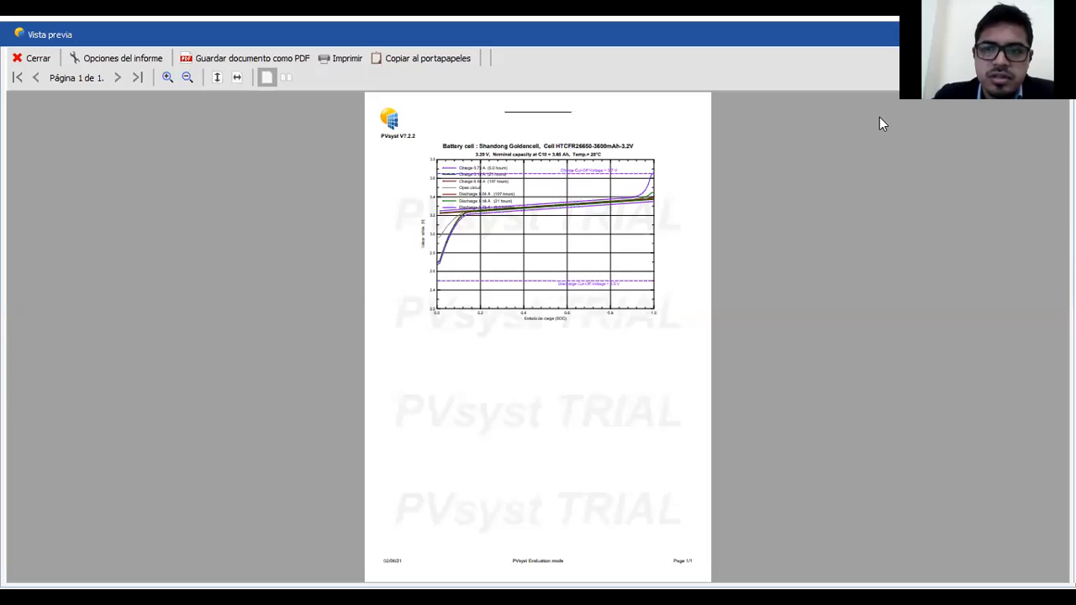
click(37, 58)
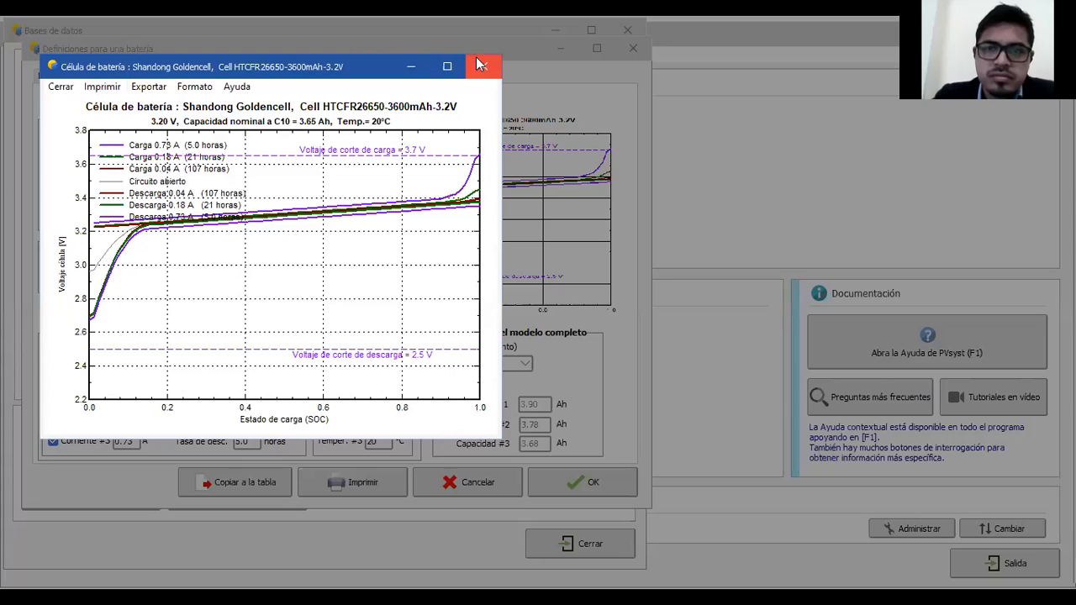
click(481, 67)
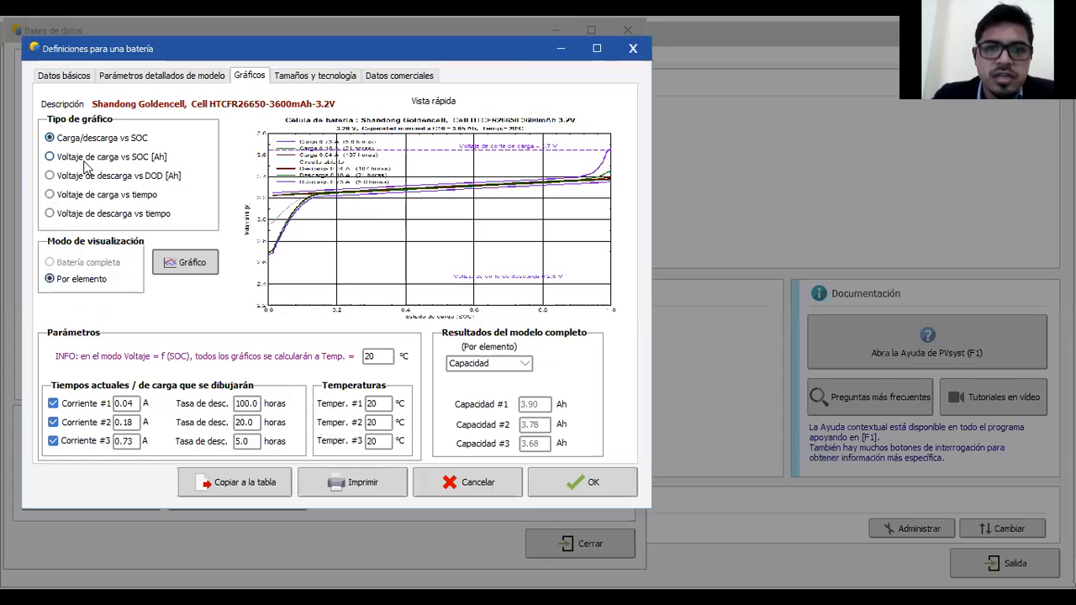
click(50, 158)
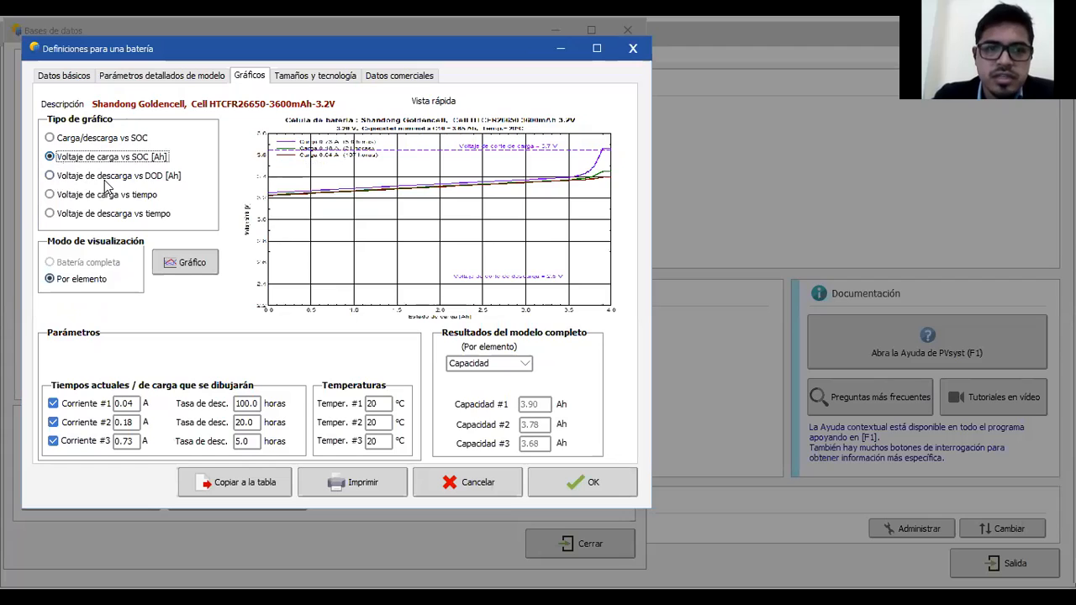
click(49, 176)
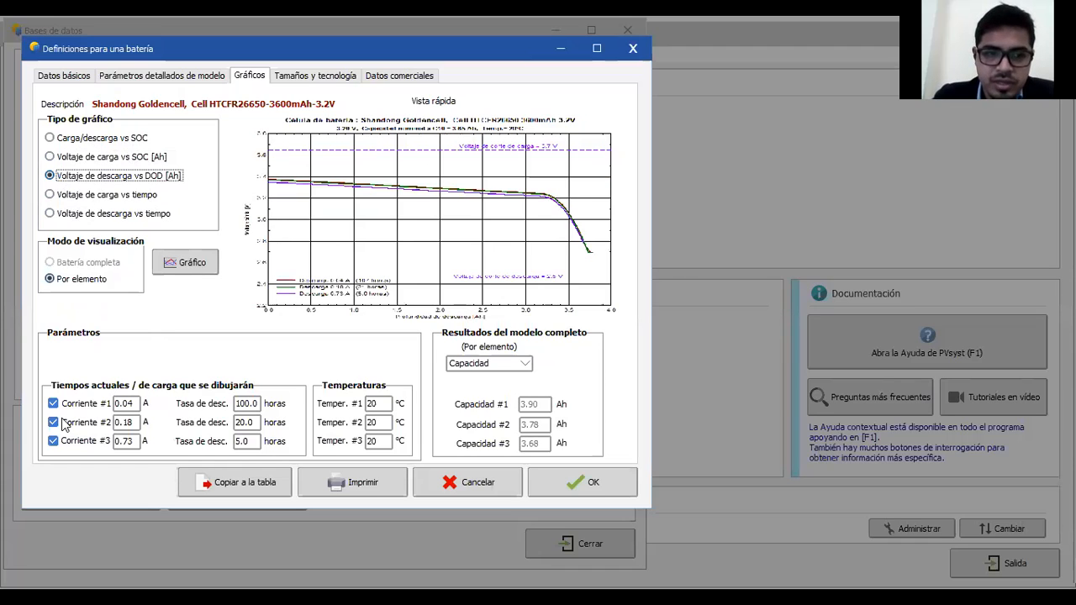
Step: Review the battery's size, technology and commercial data, and close its definition without saving
click(290, 75)
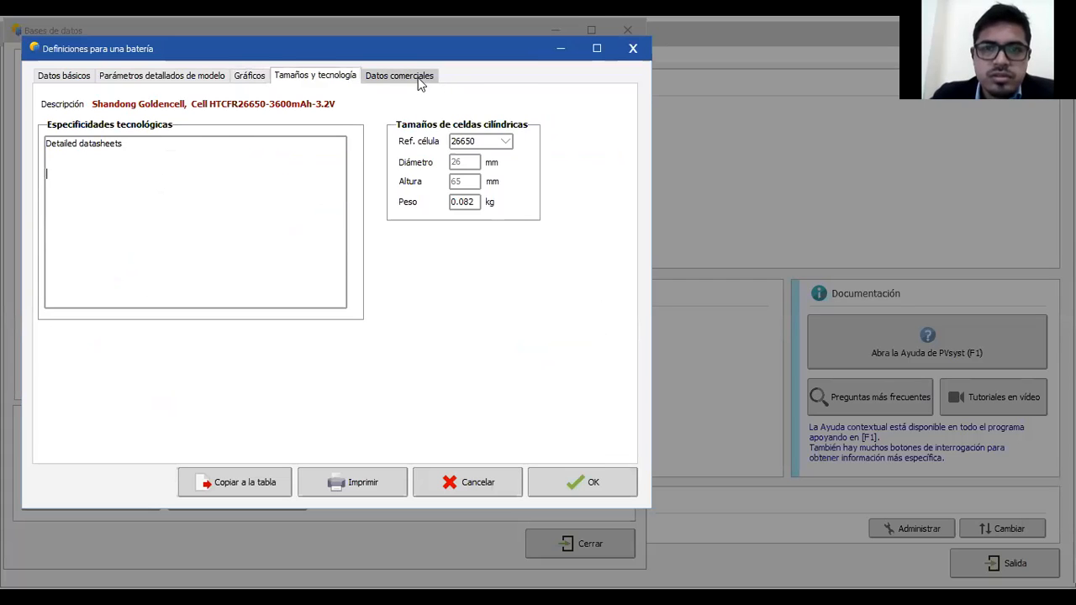
click(380, 79)
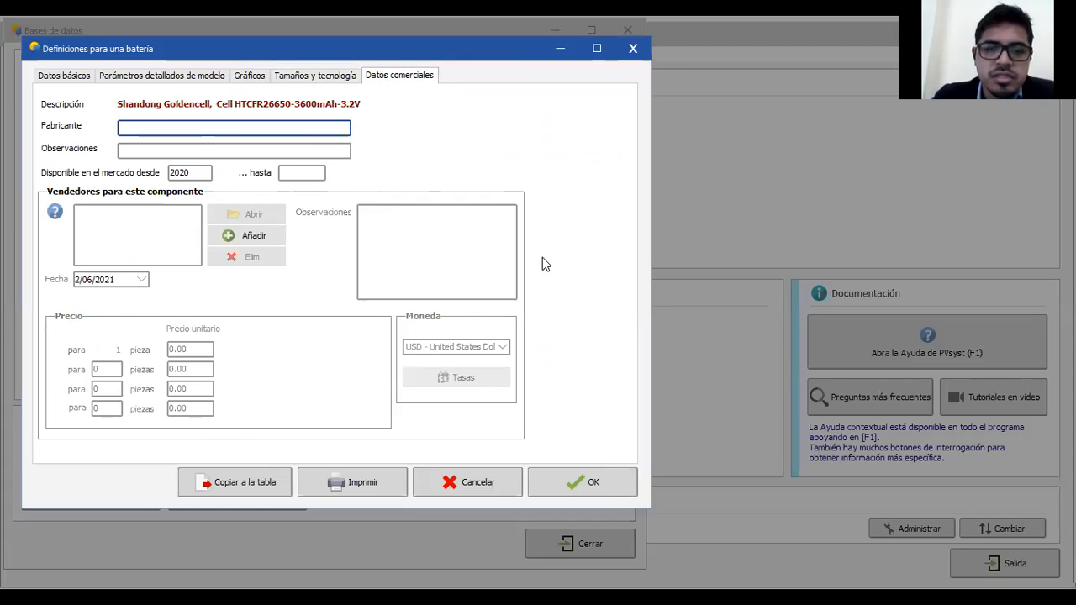
click(494, 485)
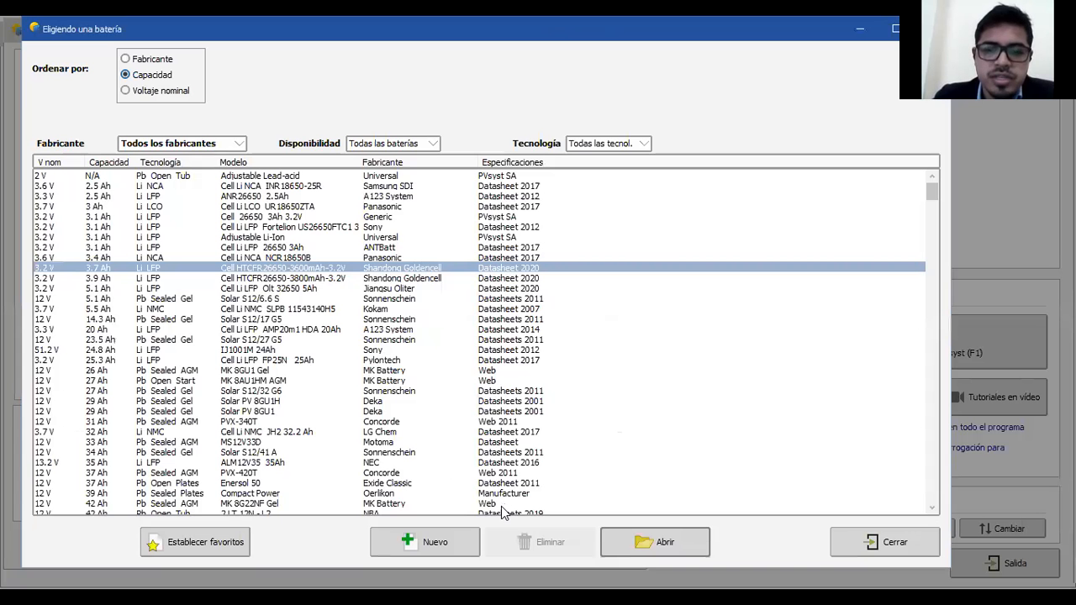
Step: Create a new battery definition, review its basic, detailed model, graph, size and commercial data sections, and close it and the battery list without saving
click(460, 539)
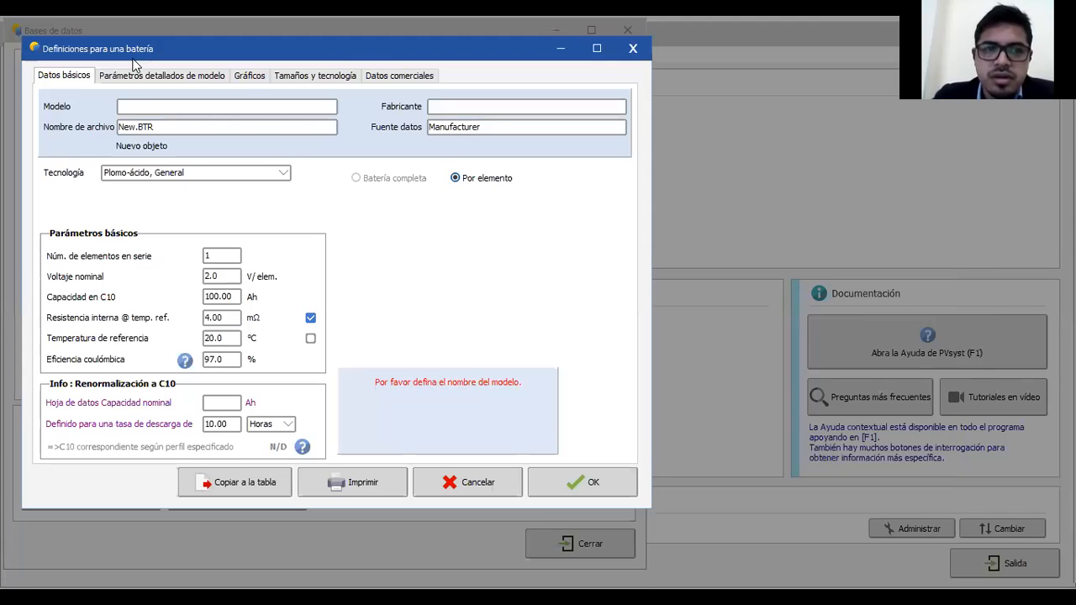
click(125, 107)
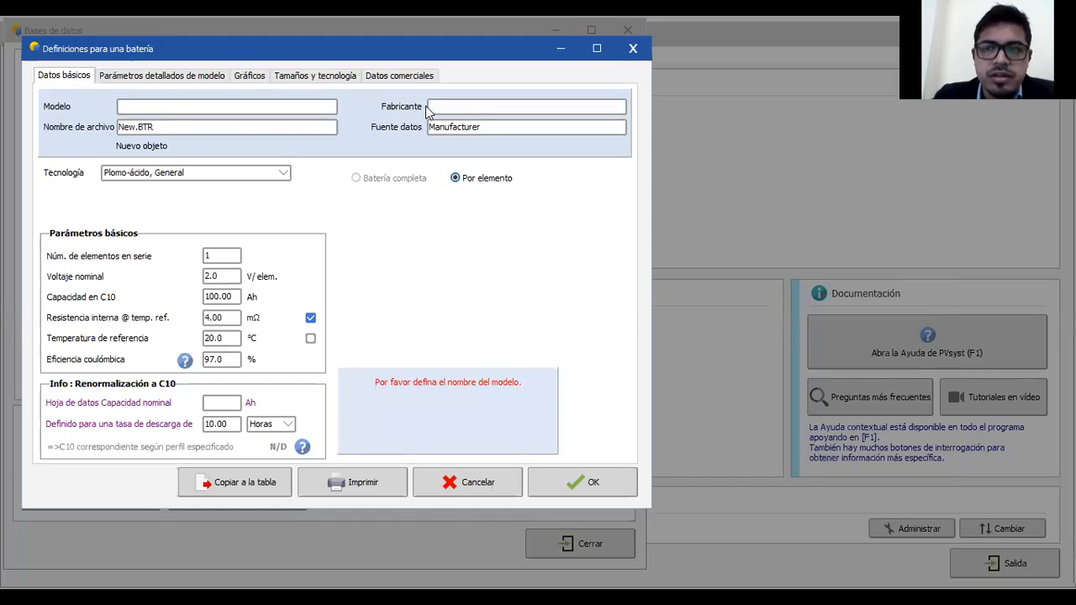
click(160, 78)
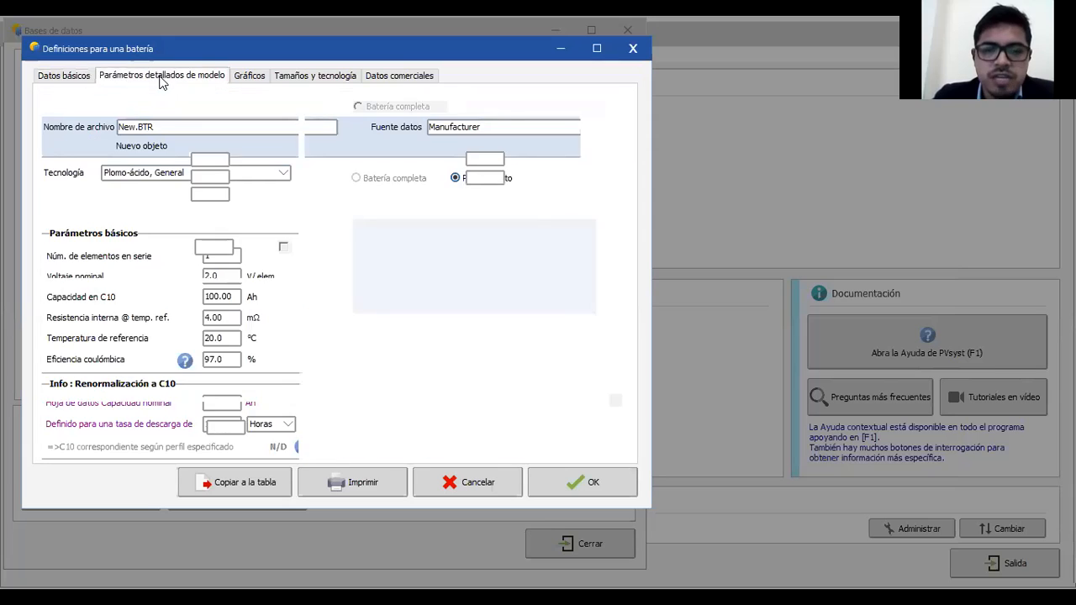
click(252, 77)
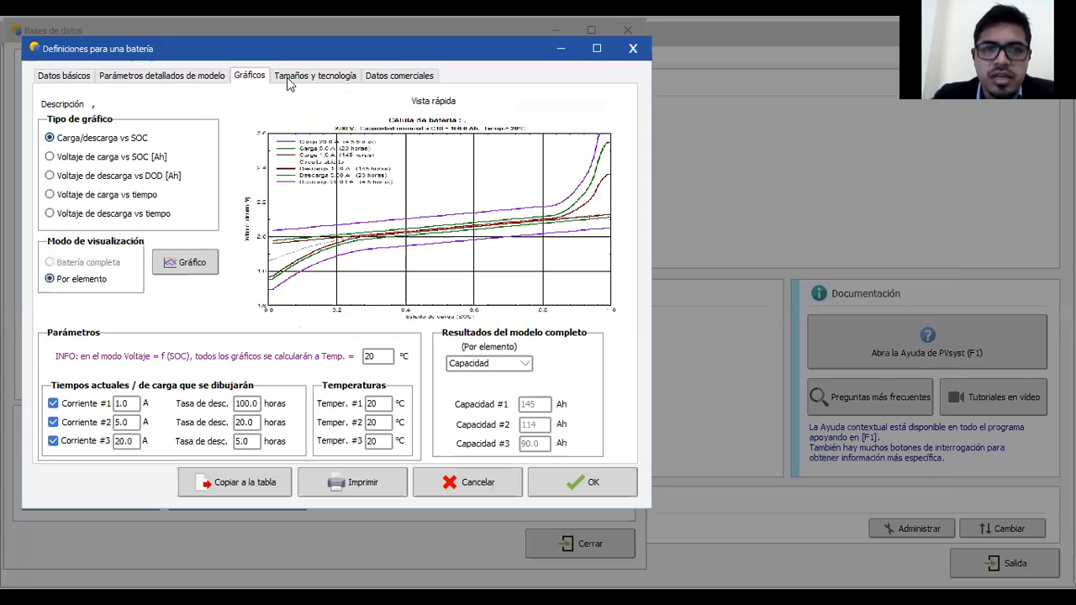
click(288, 79)
click(400, 77)
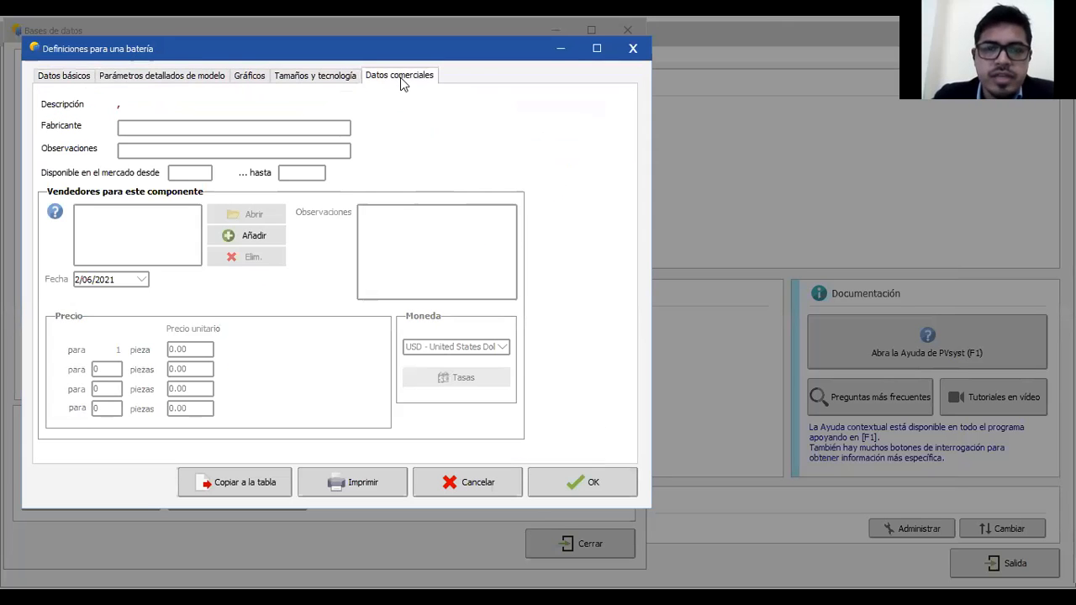
click(633, 48)
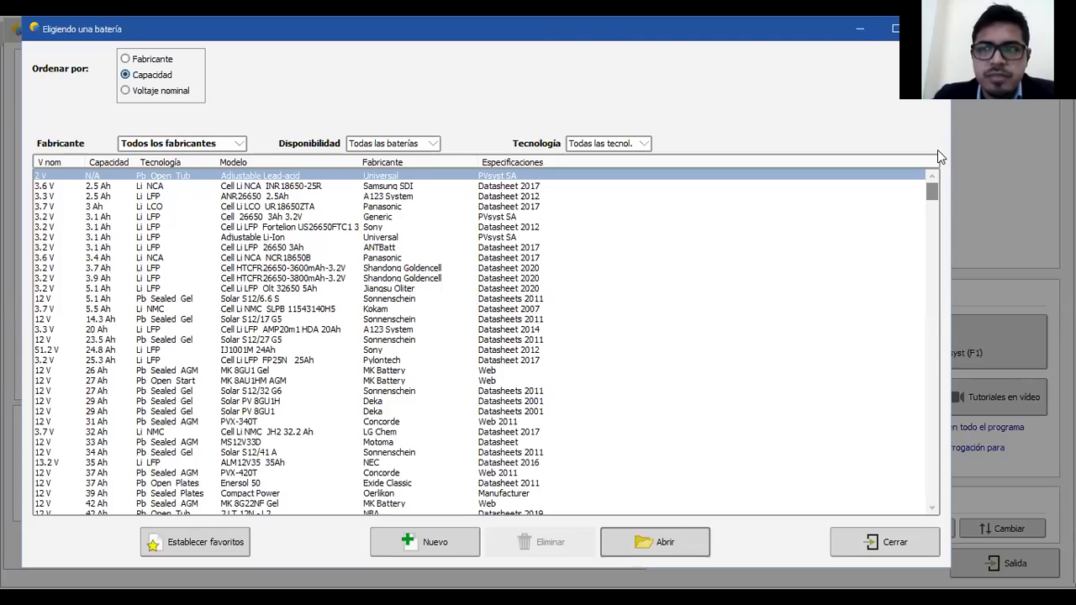
key(Escape)
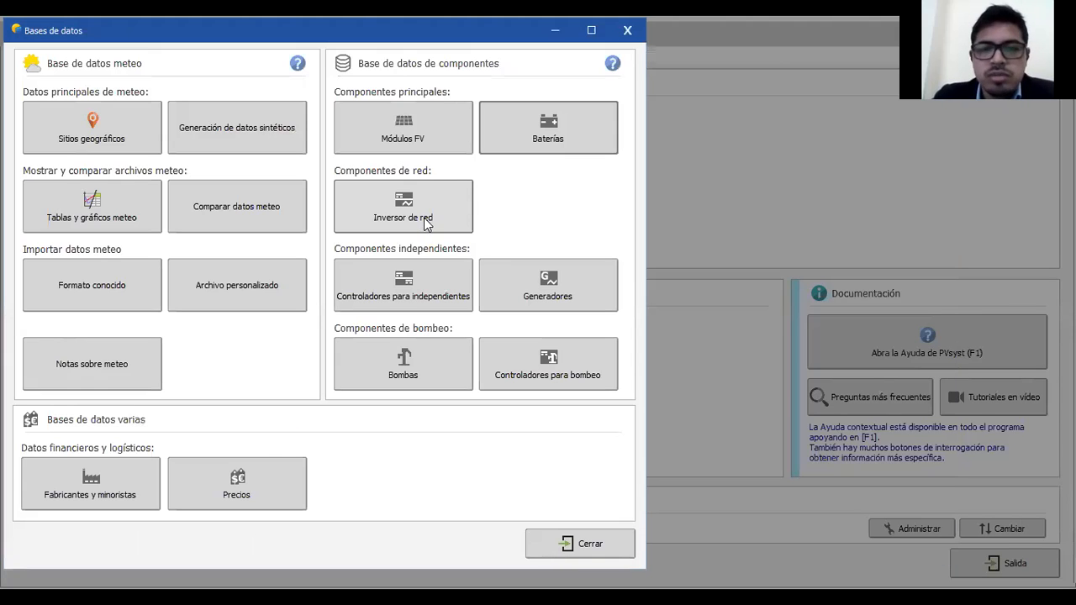
Step: Open the grid inverter database and filter the list by manufacturer, first Vacon and finally Victron
click(422, 148)
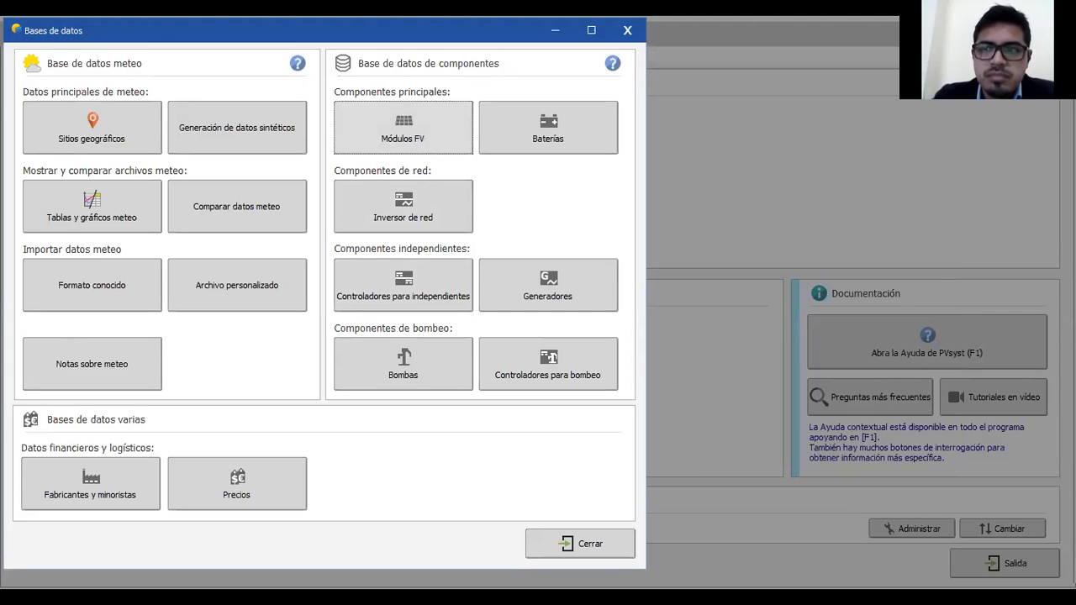
click(405, 221)
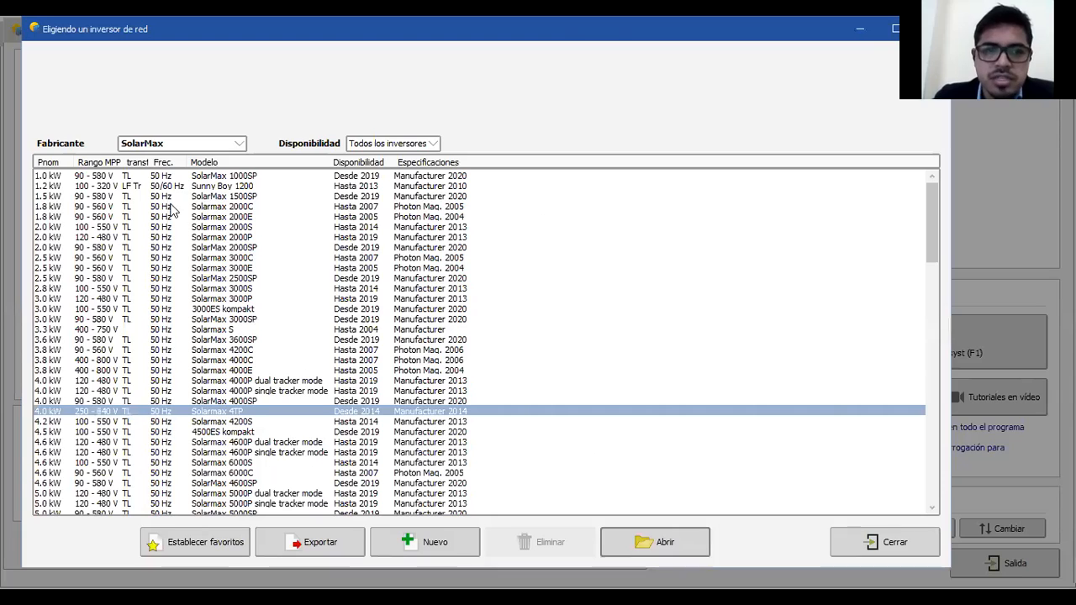
click(227, 245)
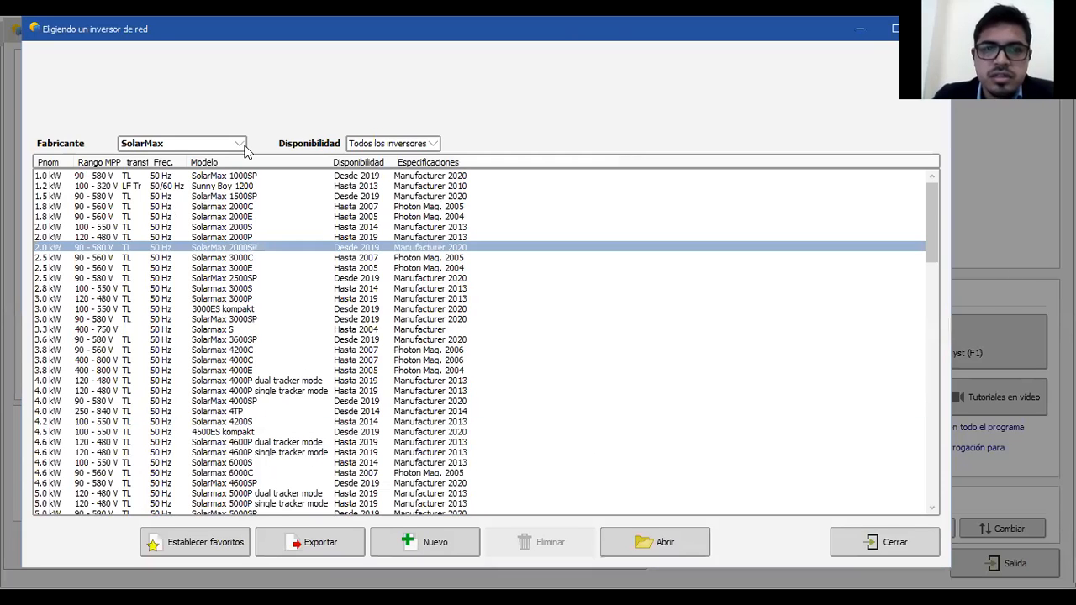
click(242, 146)
click(242, 147)
click(242, 146)
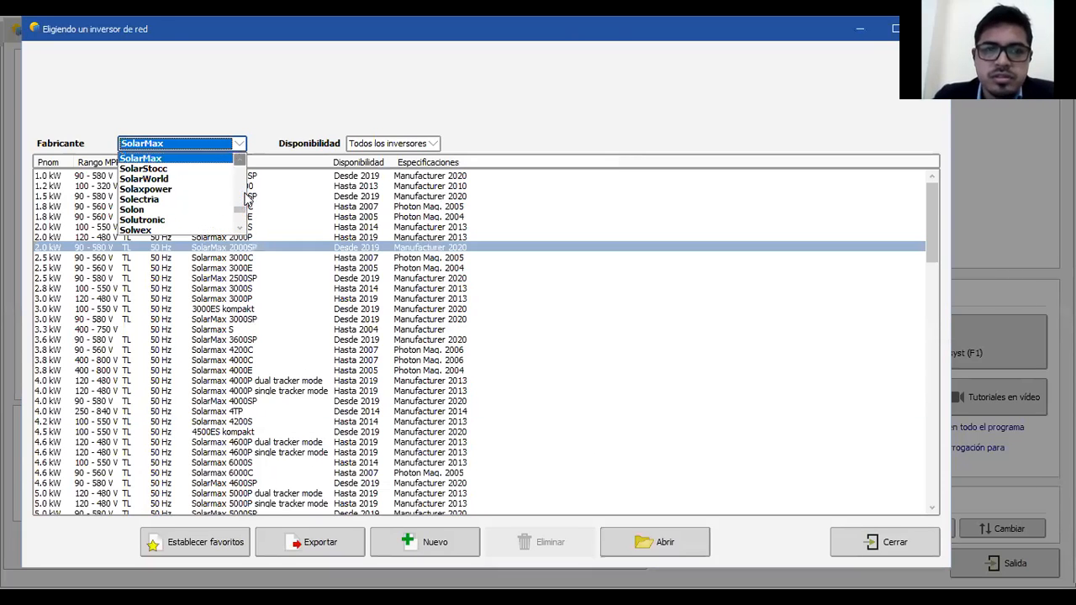
scroll(243, 214, down, 8)
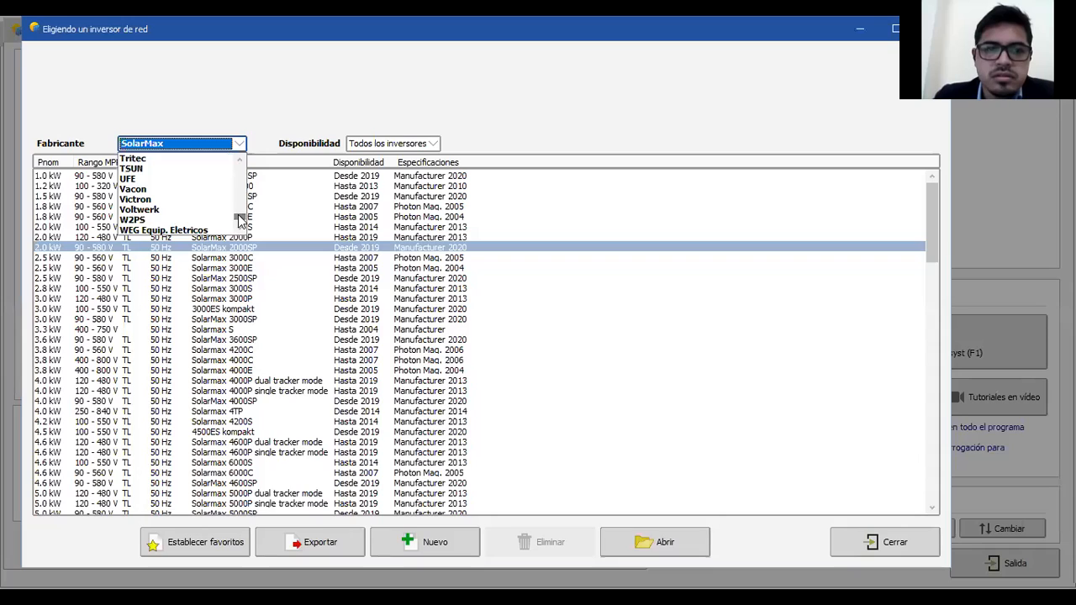
click(177, 191)
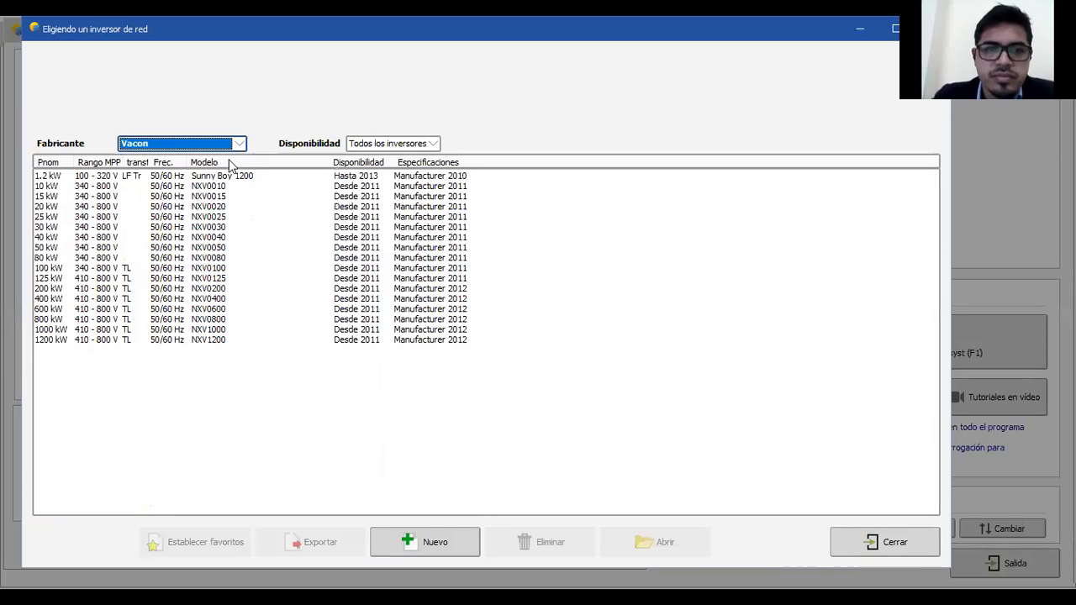
click(228, 148)
click(206, 169)
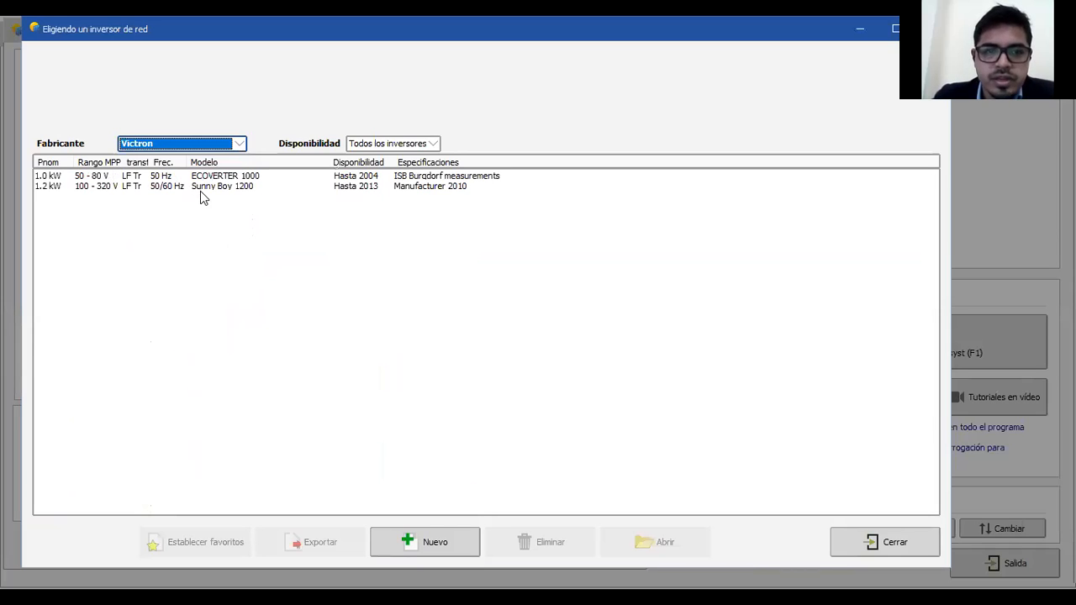
Step: Open the Victron ECOVERTER 1000 inverter, review its main parameters and efficiency curve, and close it along with the databases
click(218, 180)
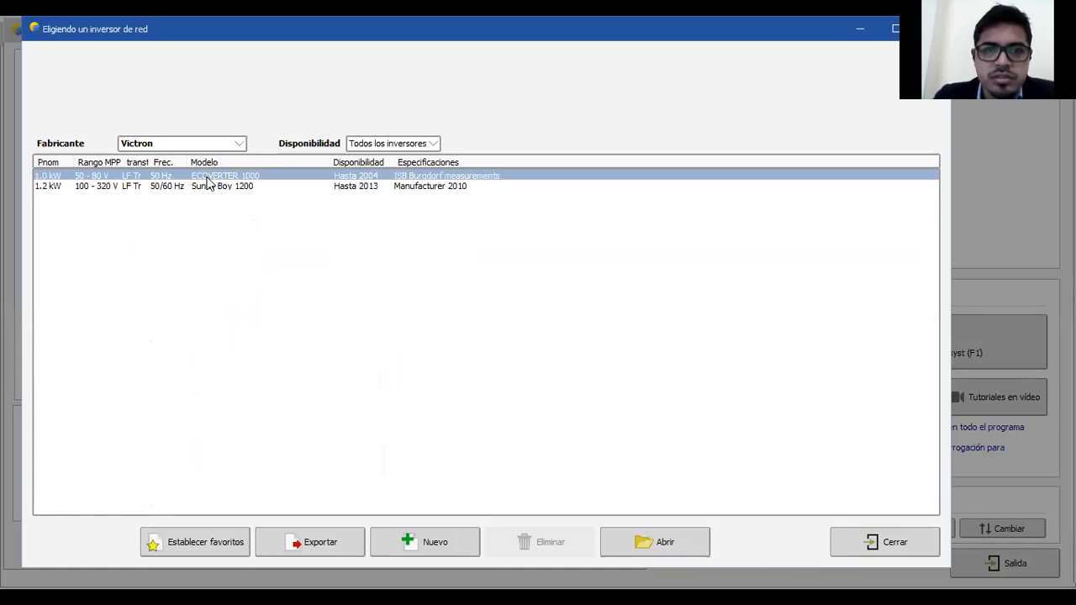
double_click(219, 181)
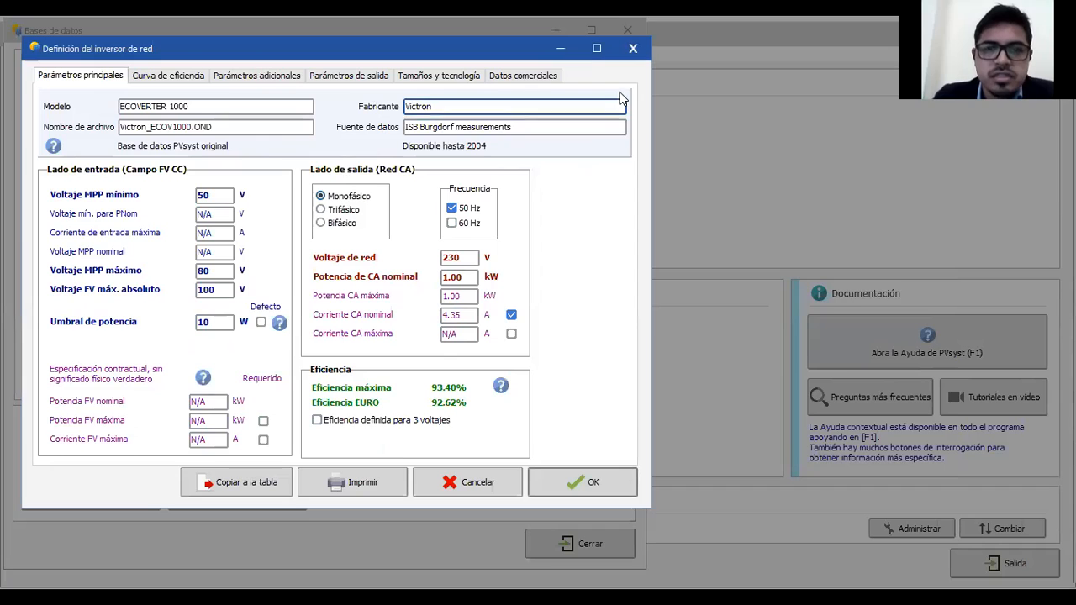
click(170, 77)
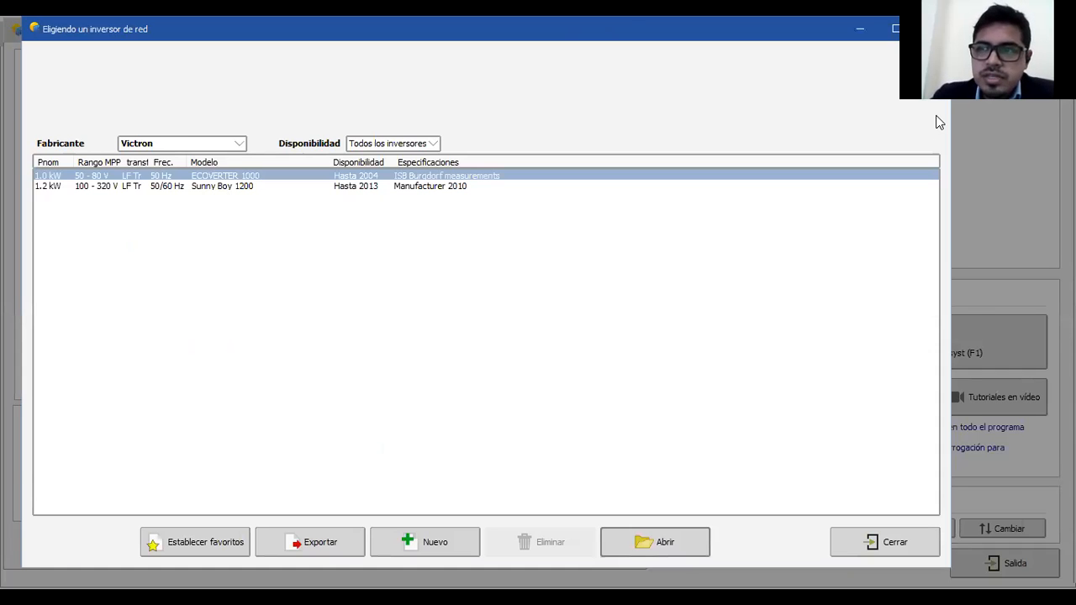
click(932, 28)
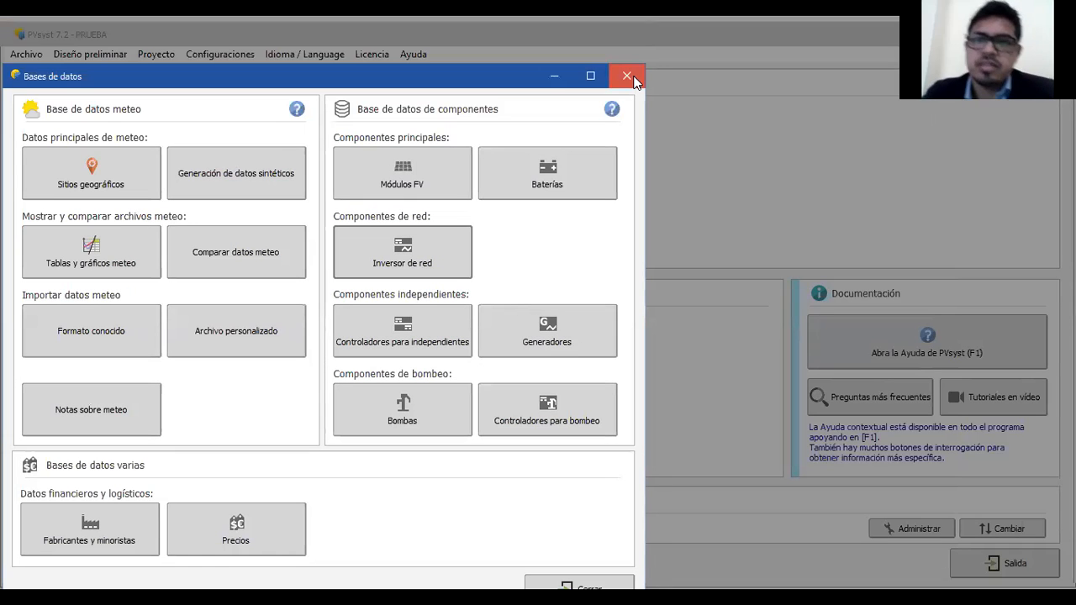
click(627, 76)
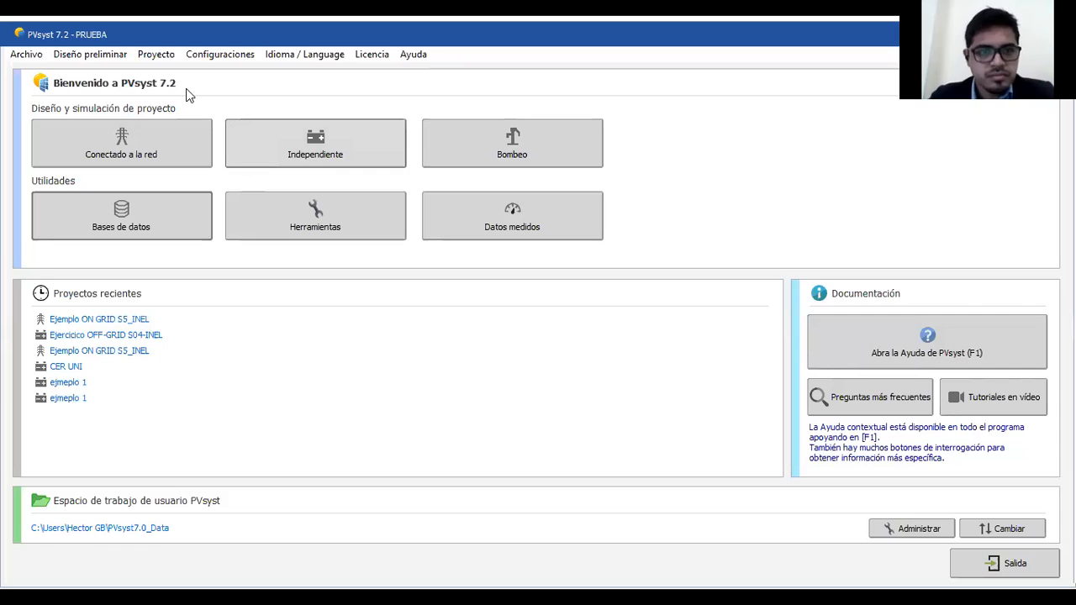
click(340, 18)
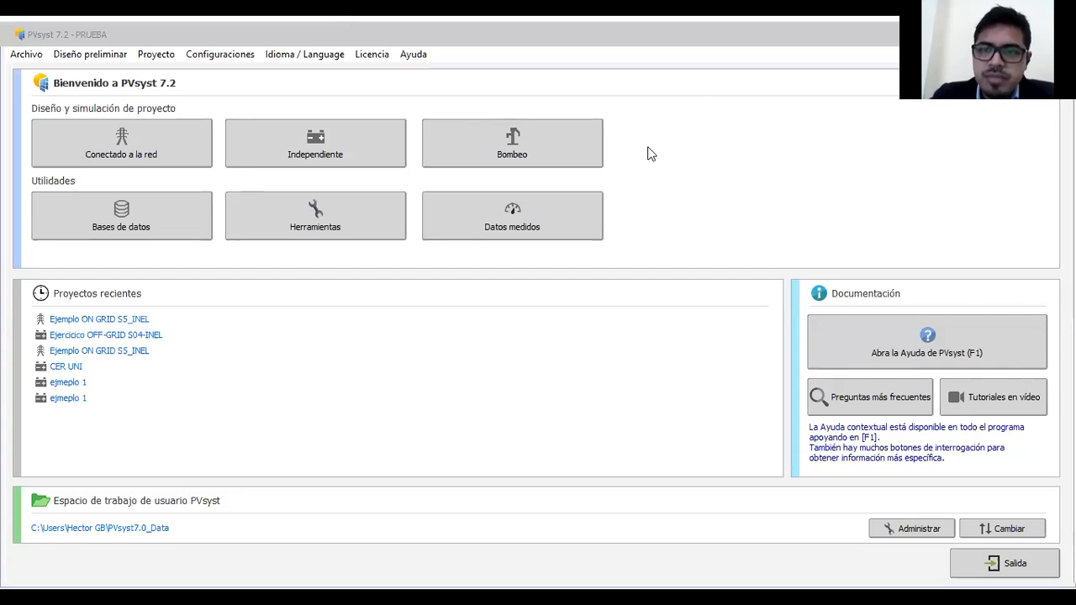
click(692, 84)
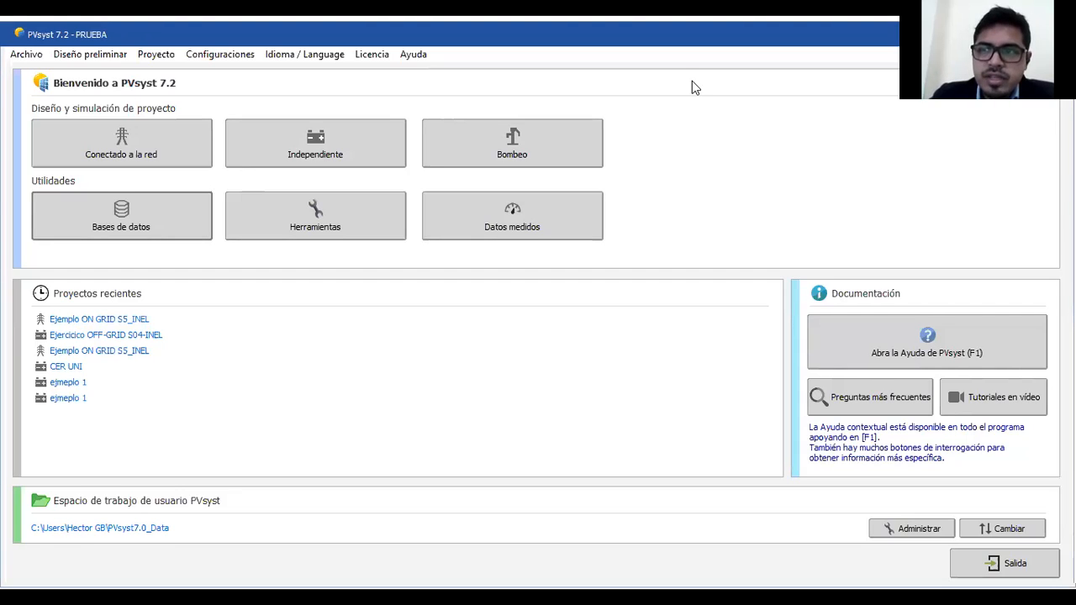
key(alt+Tab)
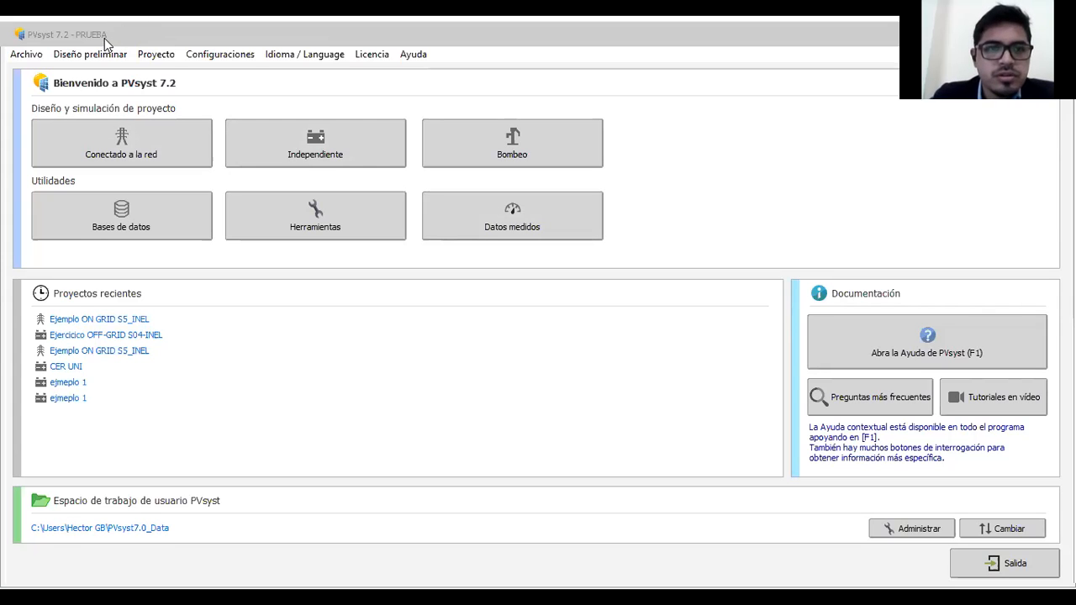
click(103, 59)
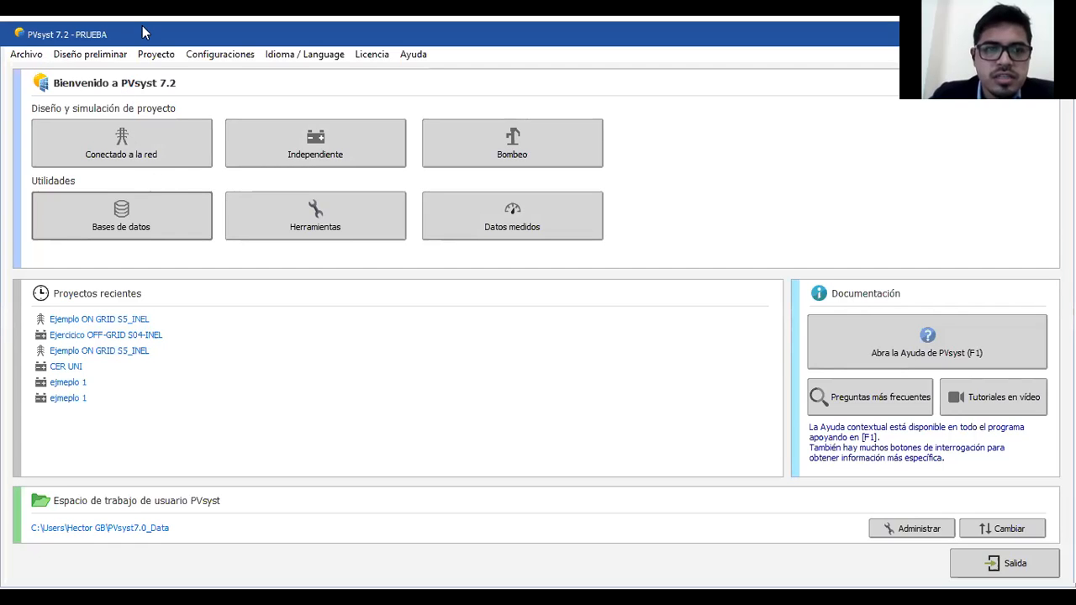
Step: Review the solar and electrical toolbox options and the measured data utilities, closing each window again
click(357, 204)
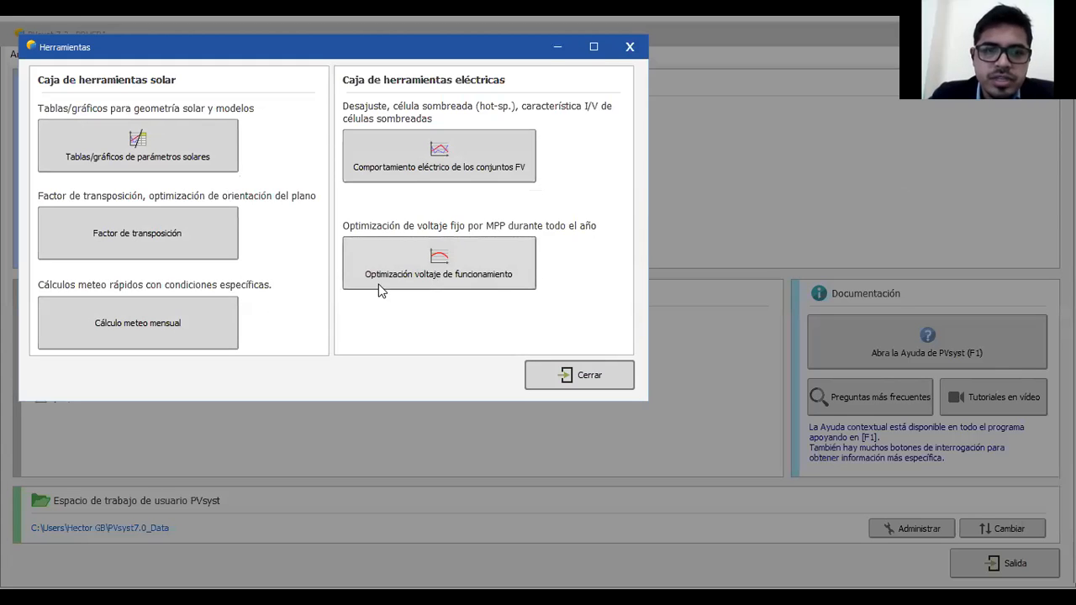
click(624, 52)
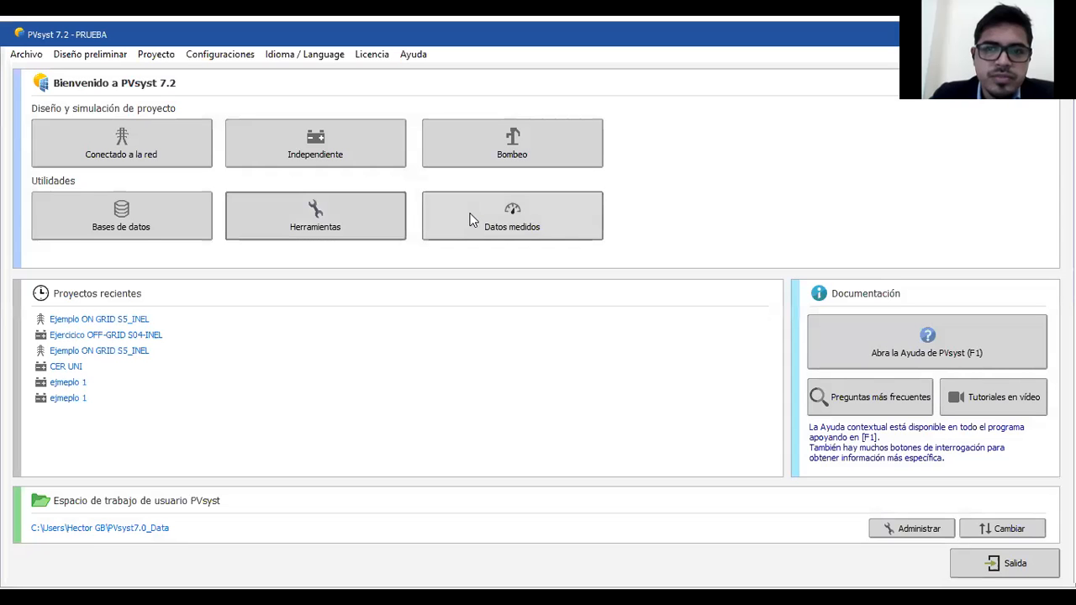
click(471, 220)
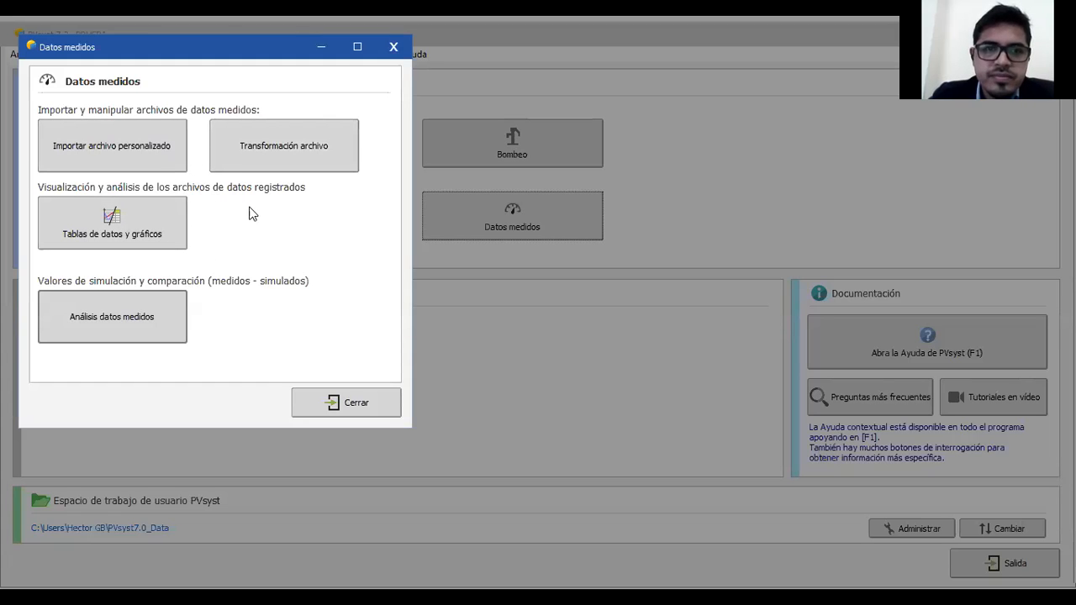
click(402, 47)
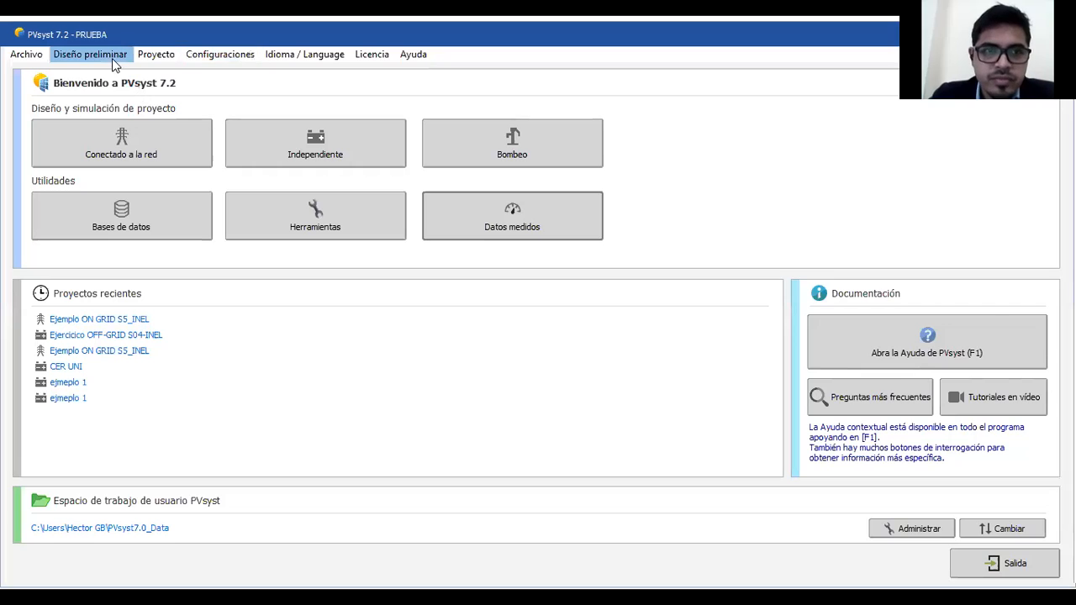
Step: Start a preliminary design for a stand-alone system and open the project name for editing in its site and meteo settings
click(111, 61)
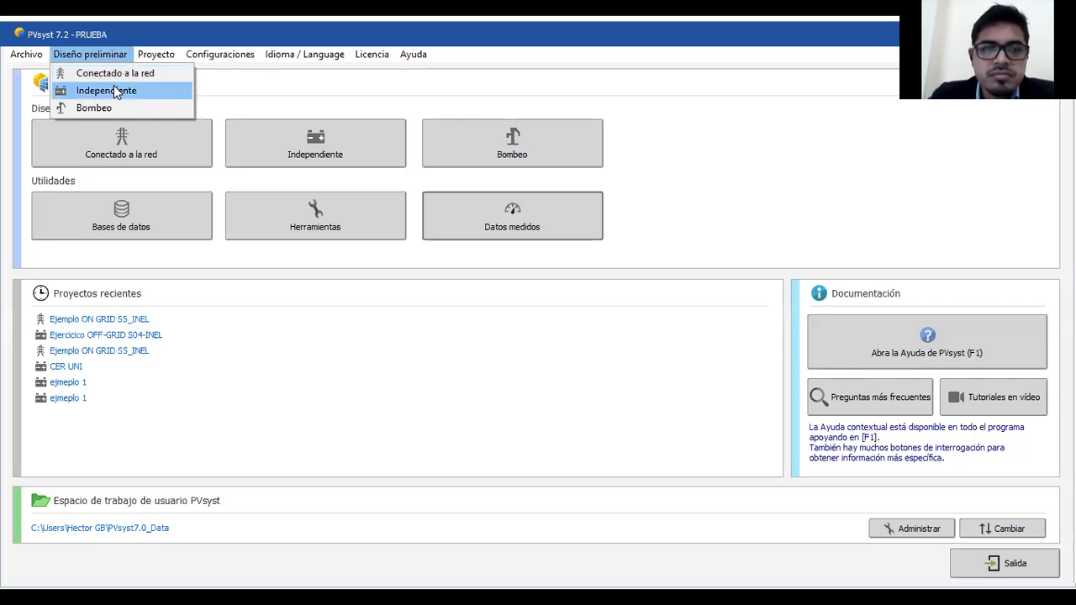
click(119, 91)
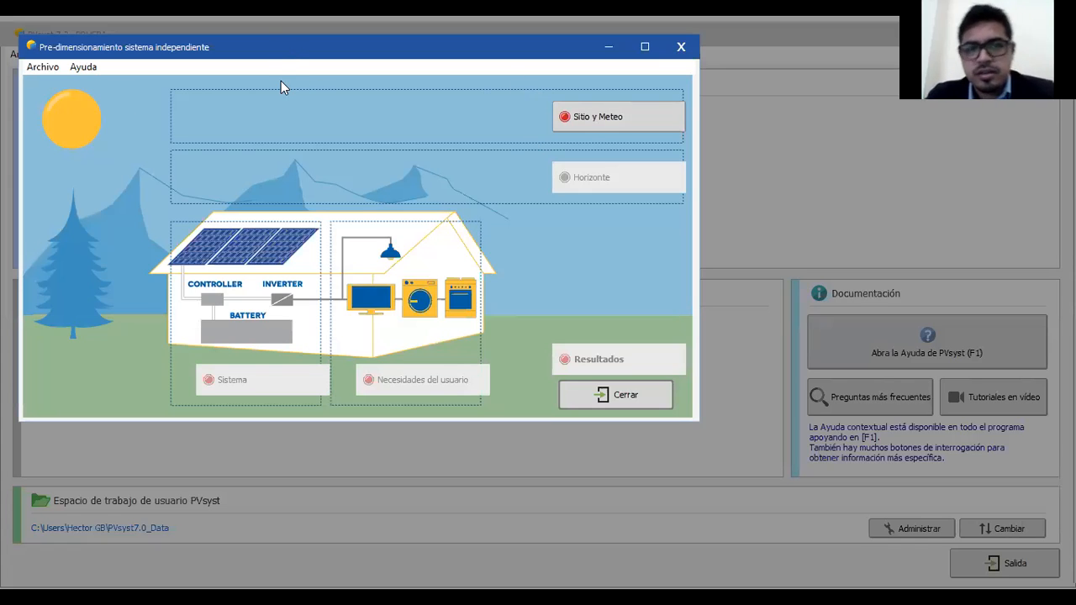
drag(281, 102, 281, 104)
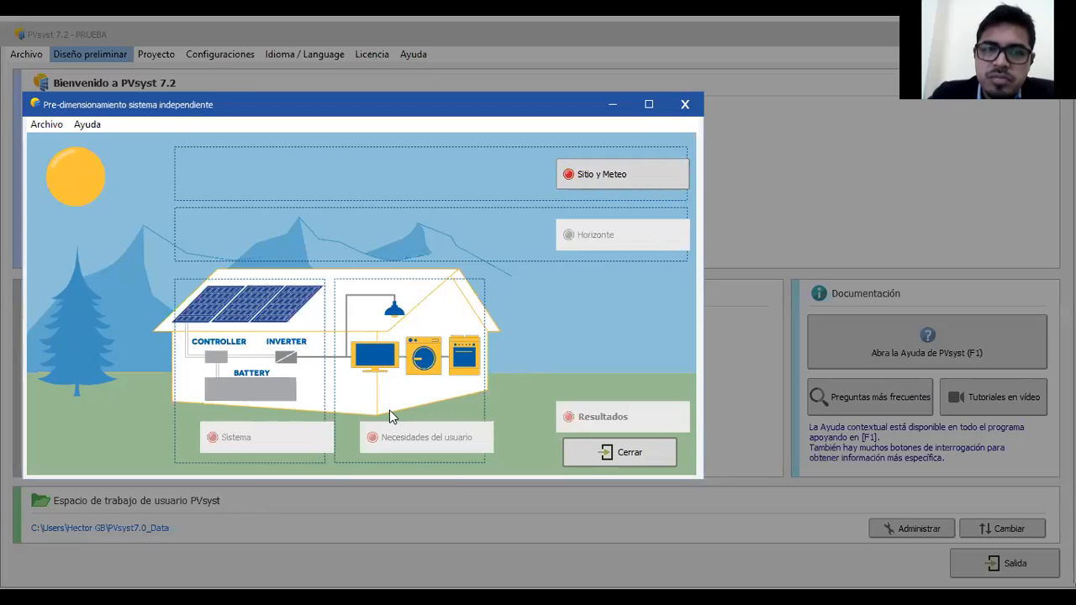
click(591, 175)
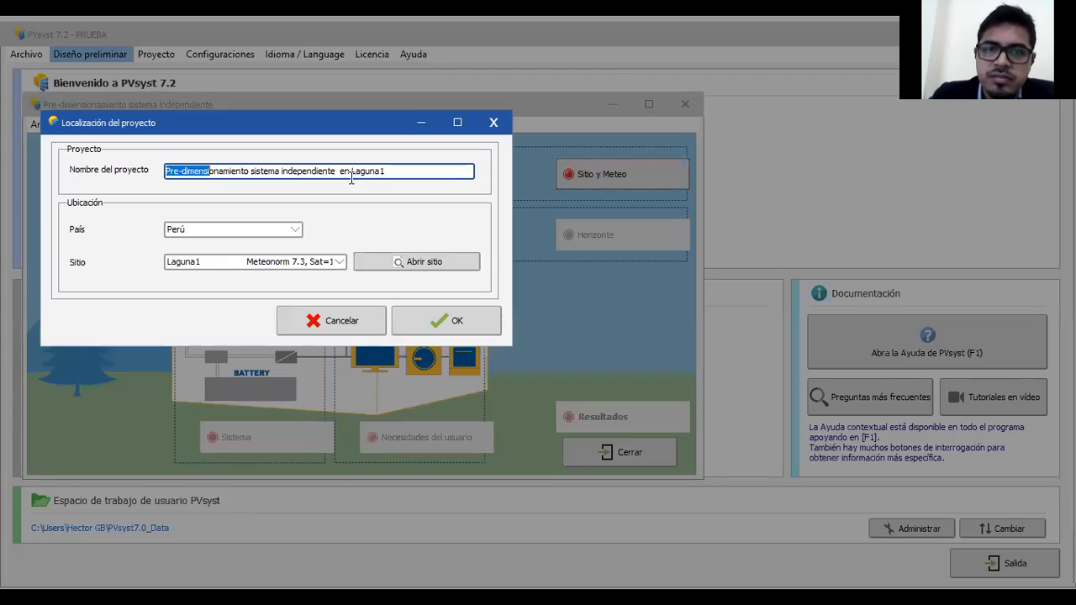
click(391, 172)
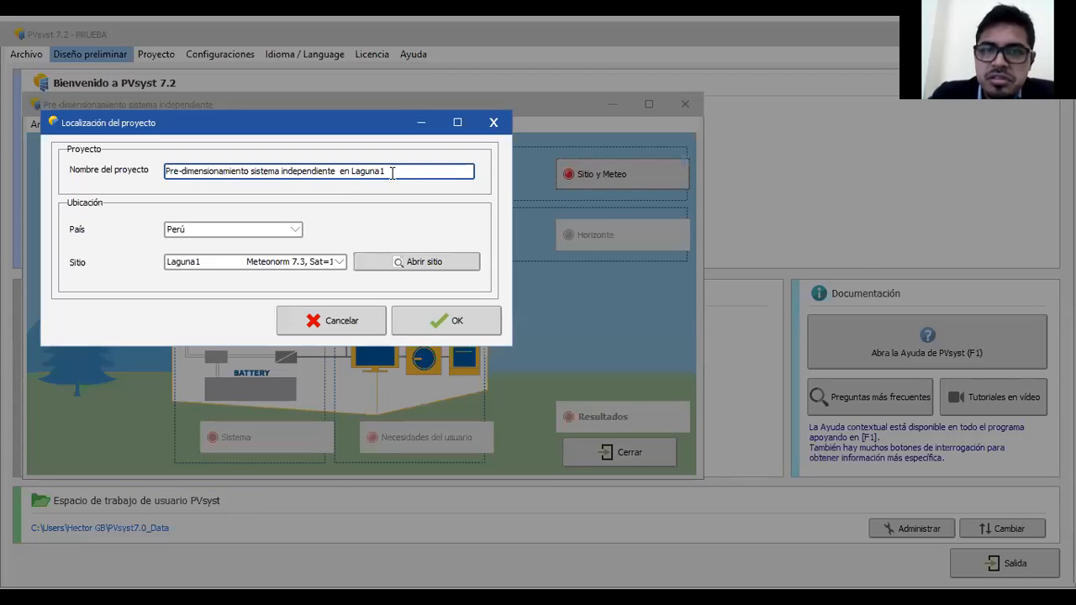
Step: Rename the project "sistema independiente yurimaguas" and select the Yurimaguas Meteonorm 8.0 site in Perú
drag(387, 172, 148, 175)
drag(252, 172, 156, 171)
key(BackSpace)
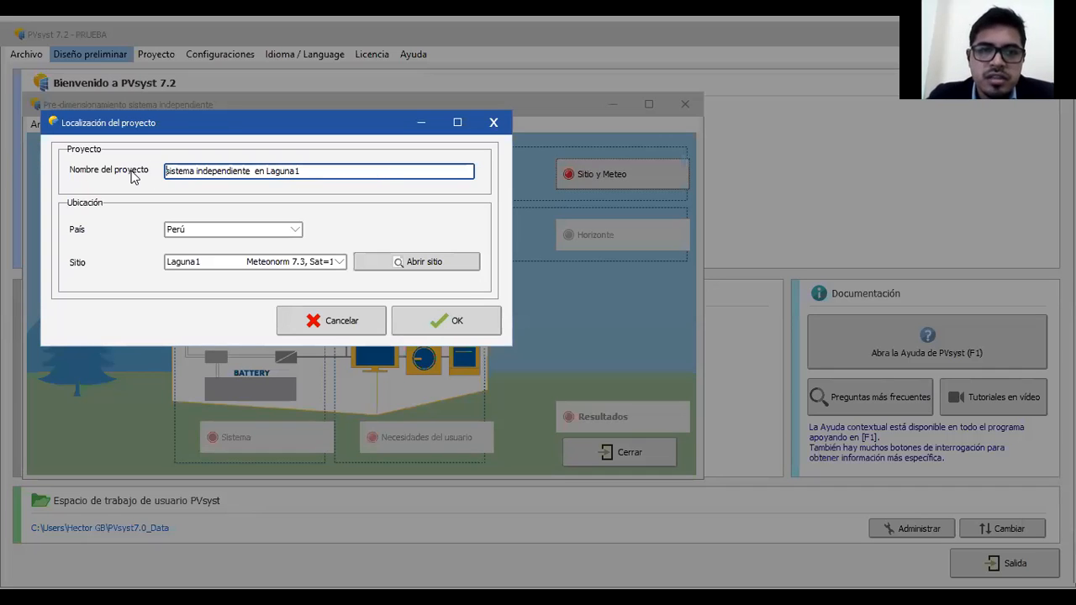
double_click(260, 169)
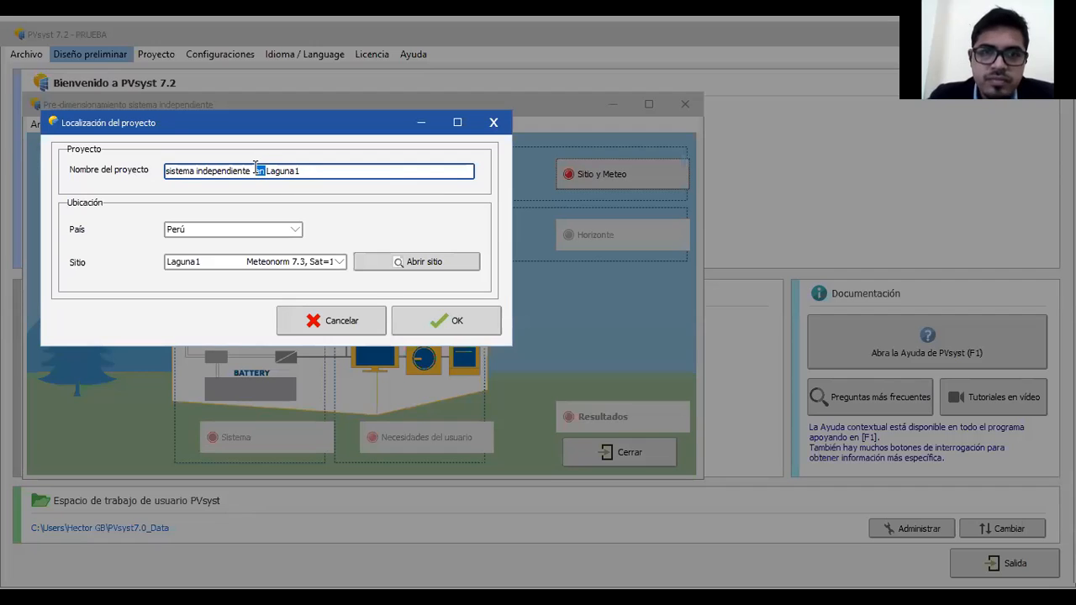
drag(302, 171, 254, 168)
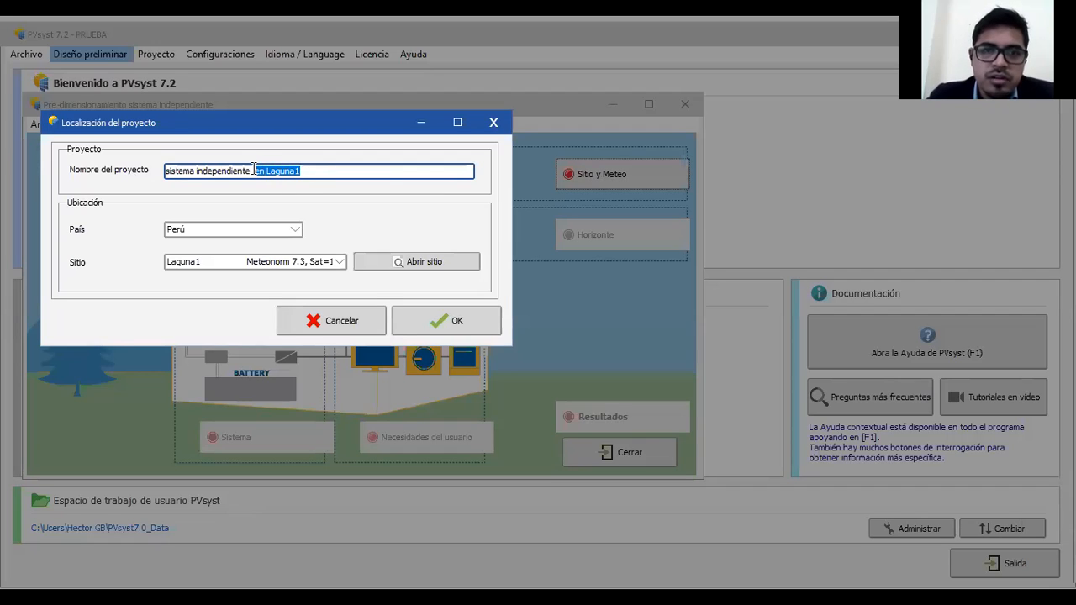
text(yur)
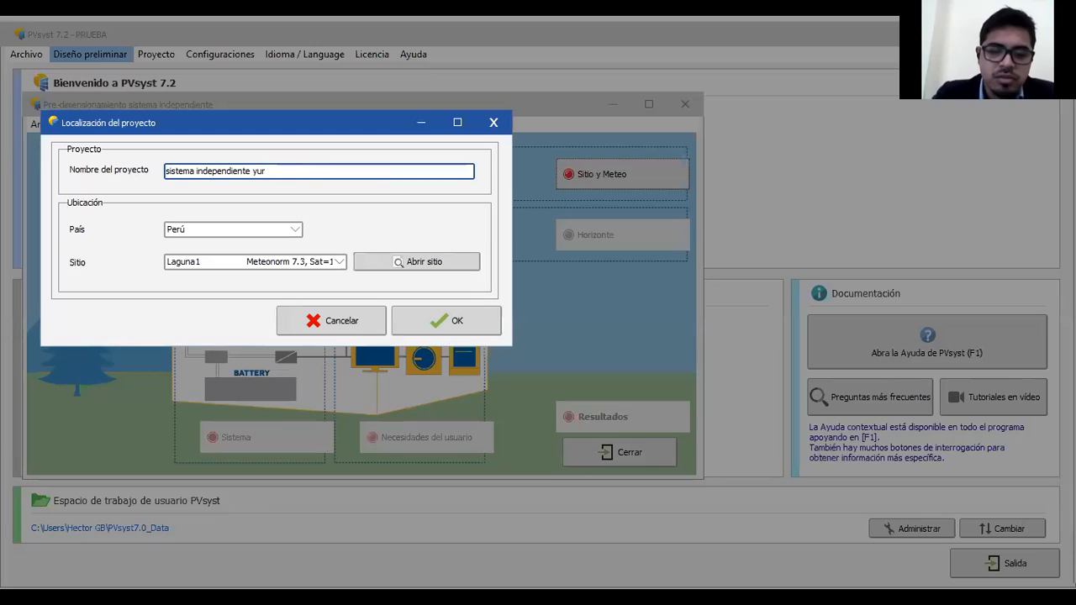
text(imaguas)
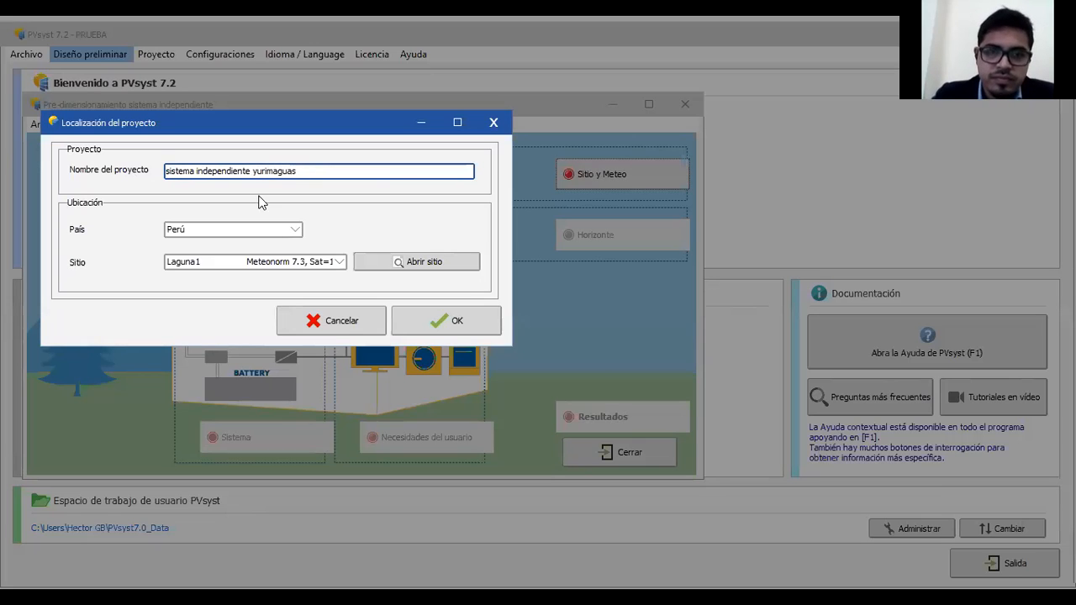
click(337, 263)
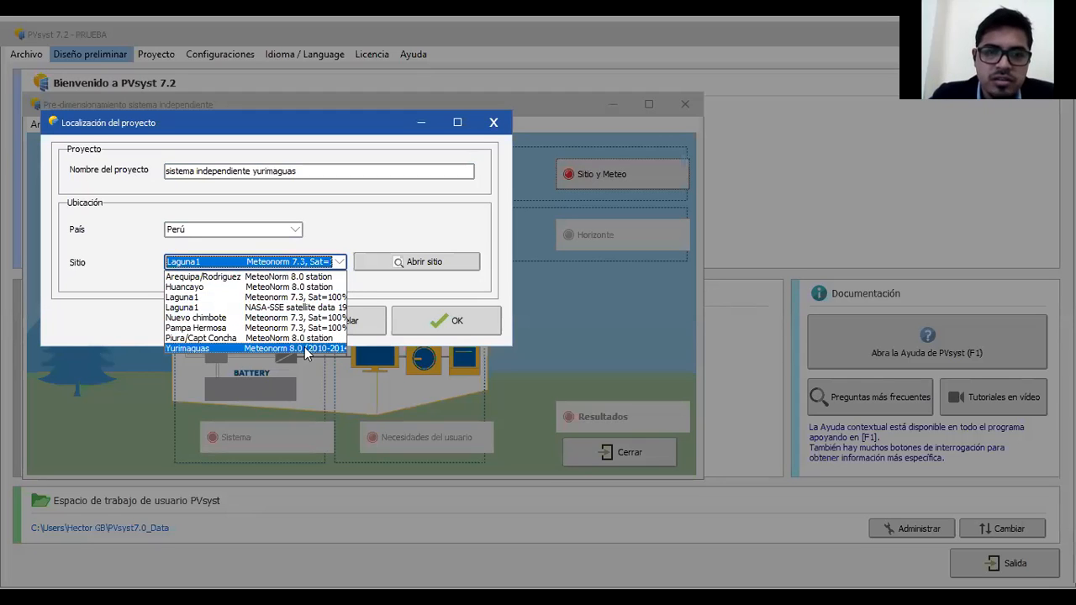
click(216, 349)
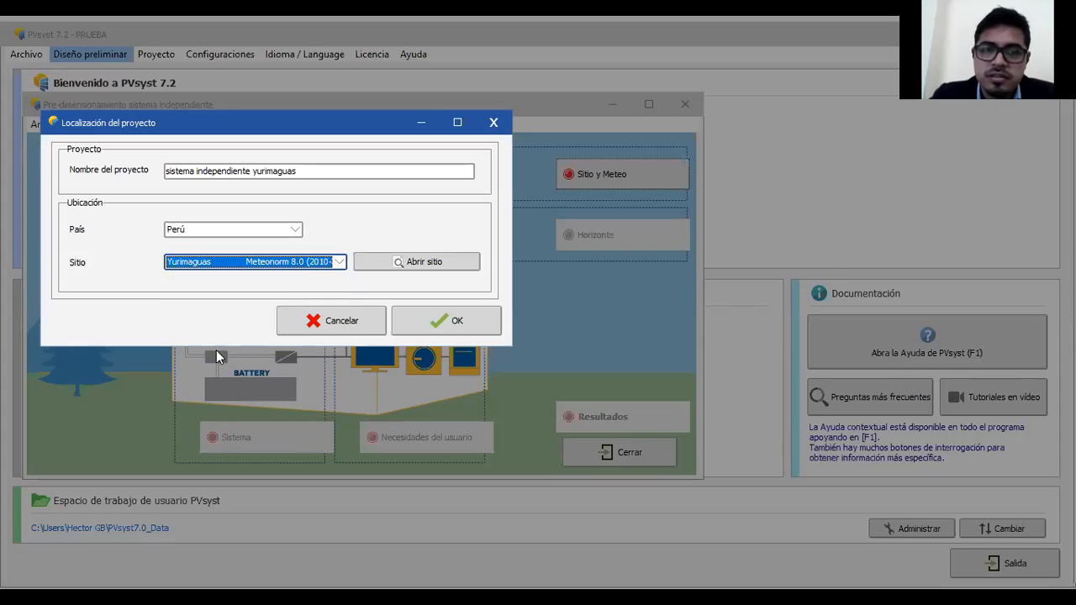
Step: Review the Yurimaguas site's geographic coordinates, monthly weather data and interactive map, and accept the project location
click(392, 264)
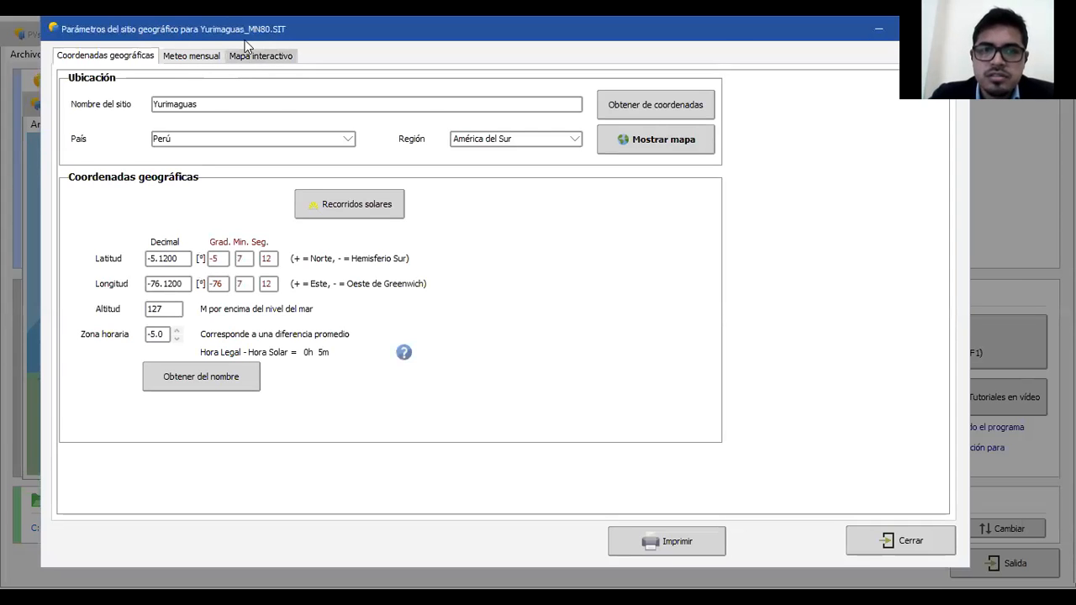
click(198, 59)
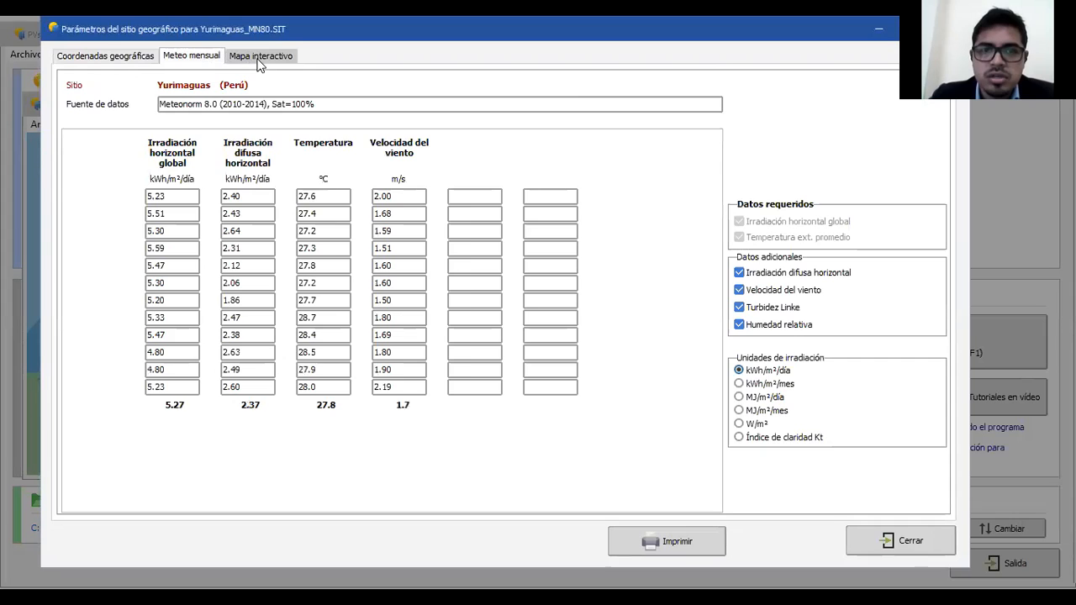
click(257, 56)
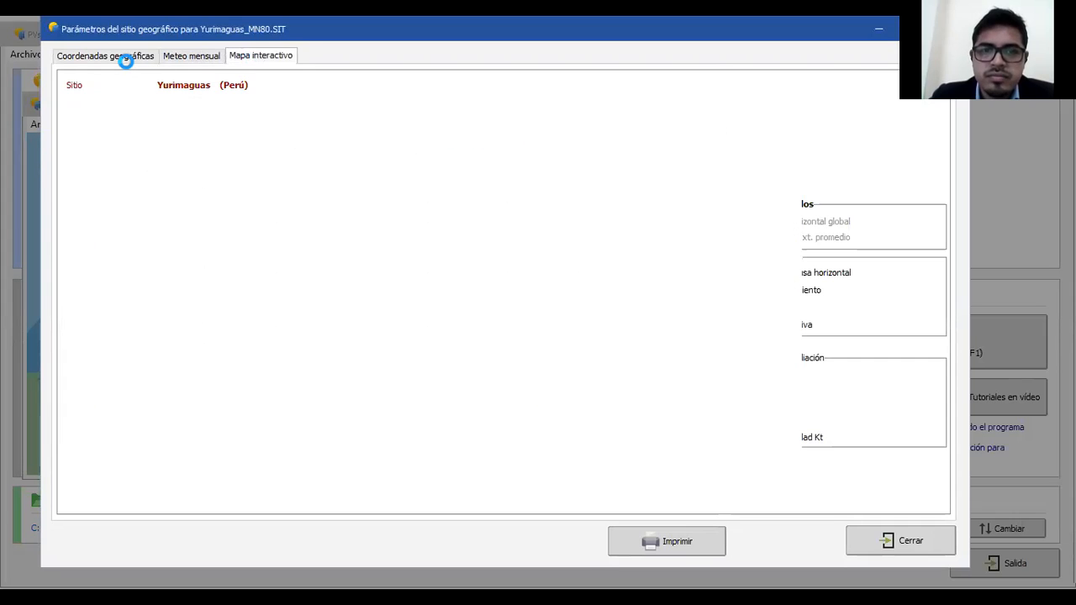
click(199, 57)
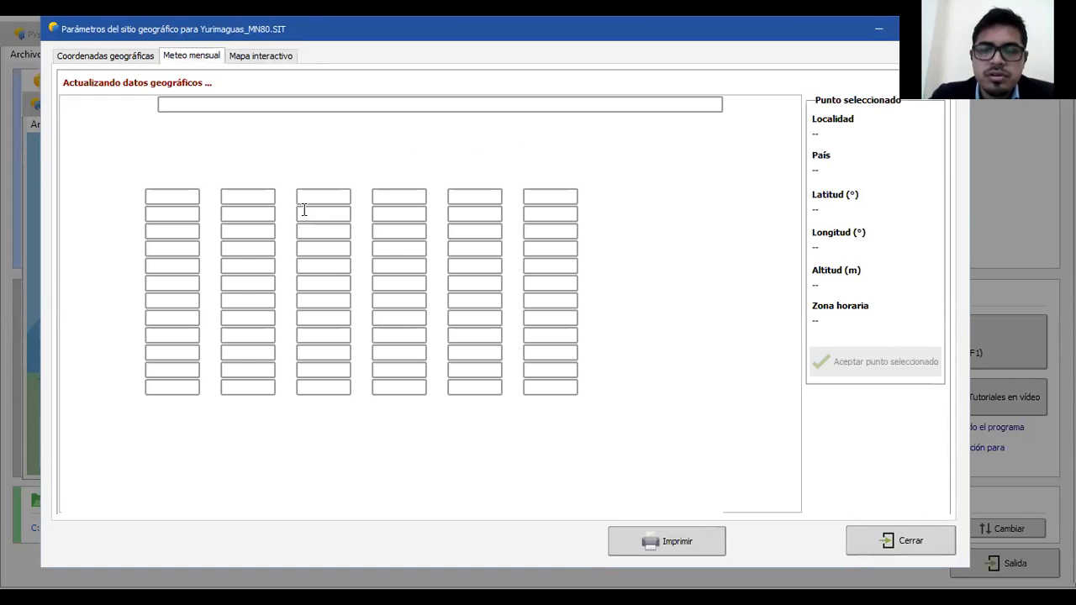
click(128, 56)
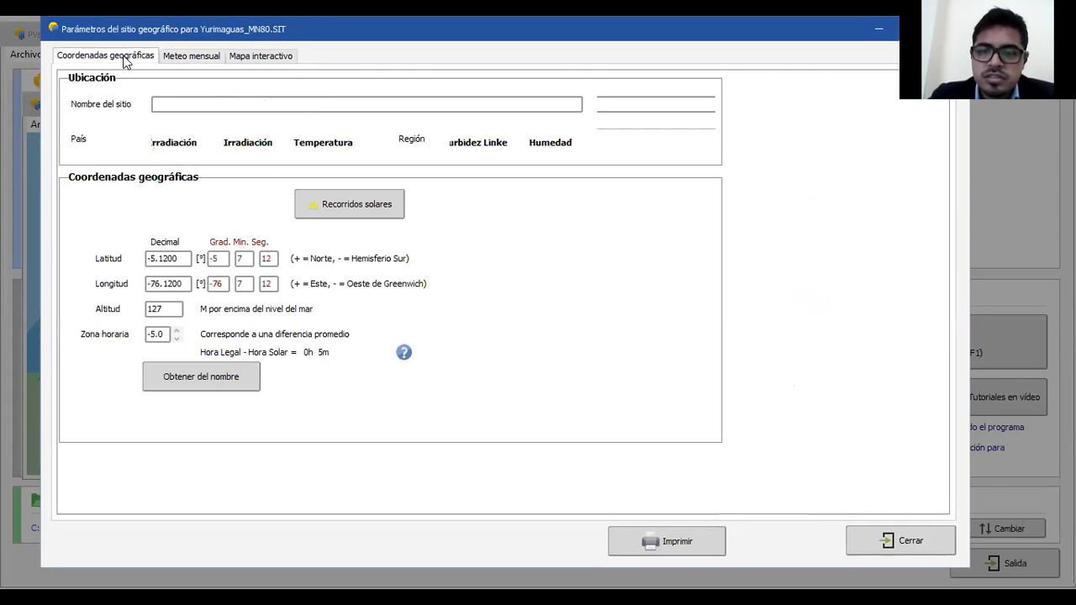
key(Escape)
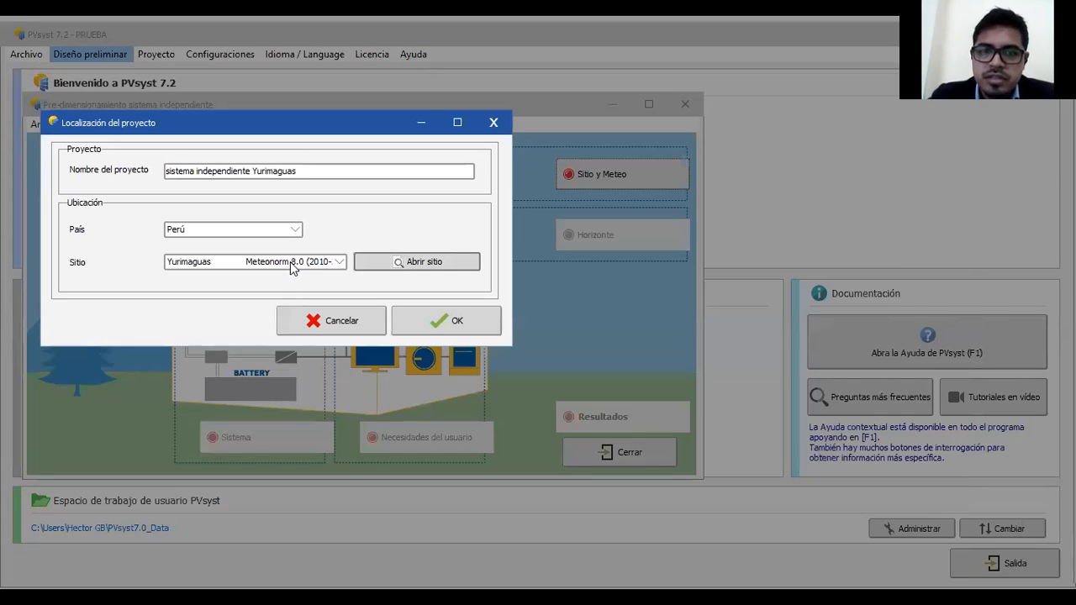
click(457, 323)
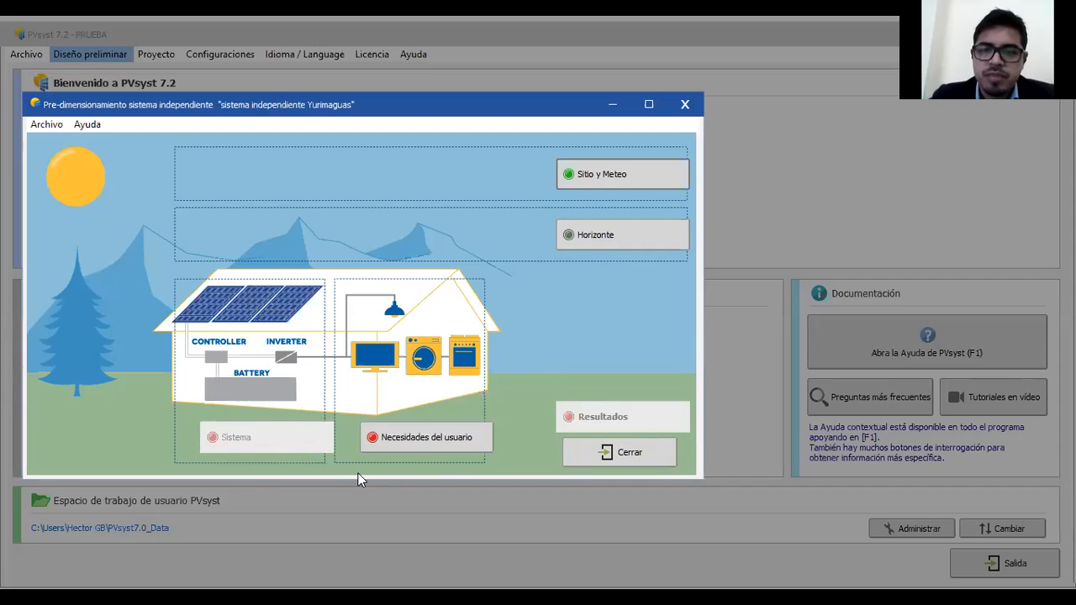
Step: Examine the horizon line's azimuth and height points and its diffuse factor, and close the horizon definition
click(583, 242)
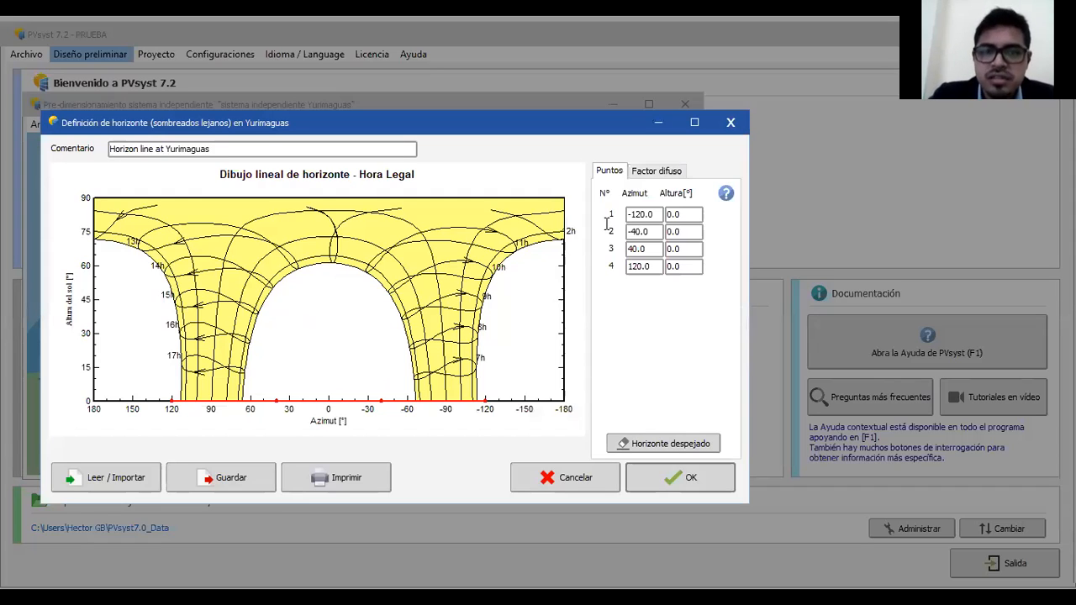
click(700, 221)
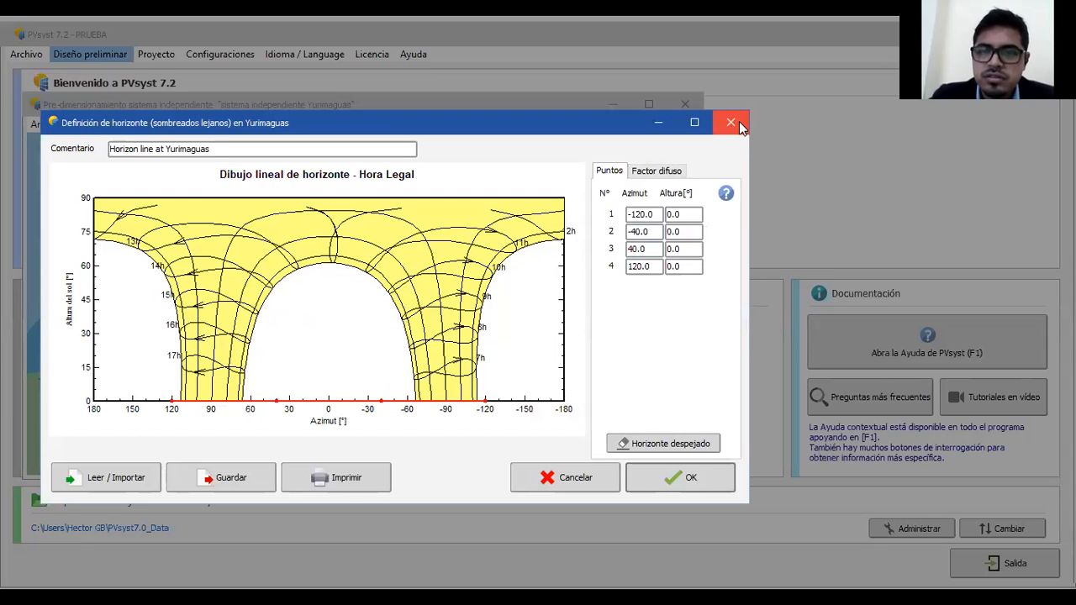
click(666, 176)
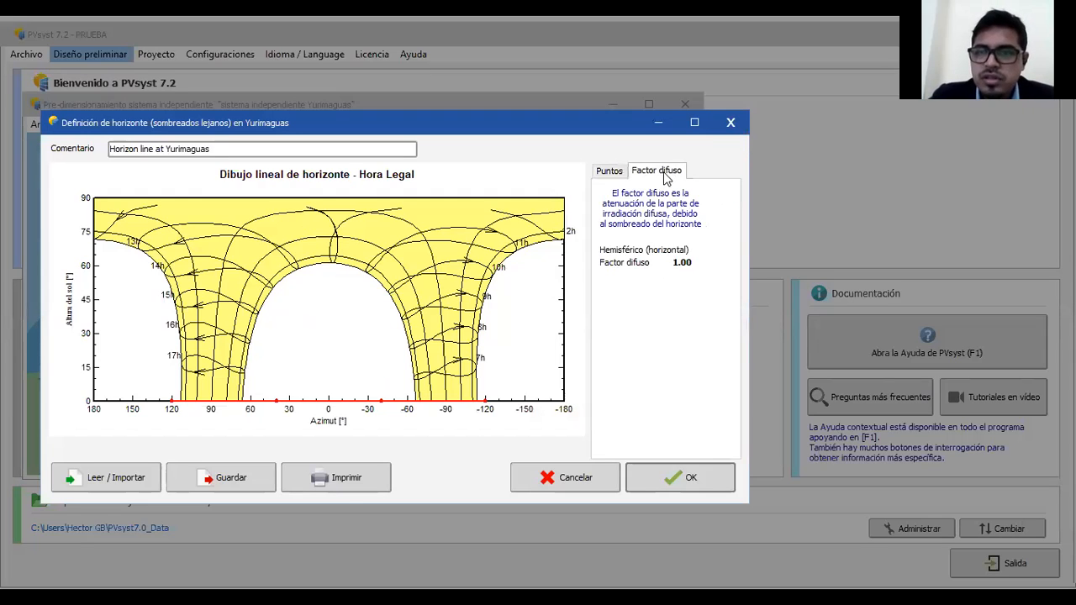
click(617, 176)
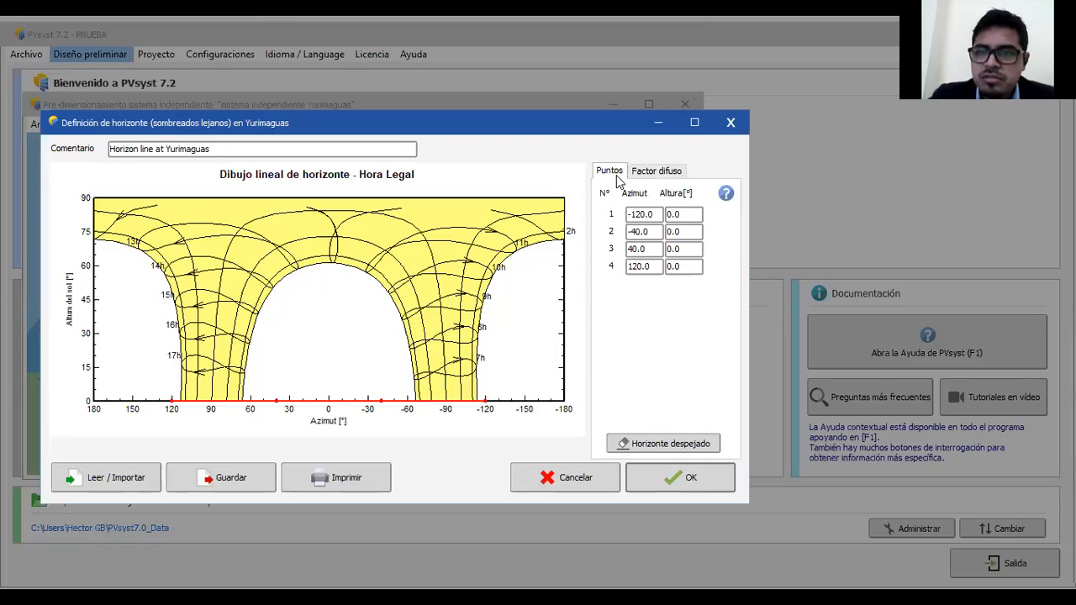
click(732, 123)
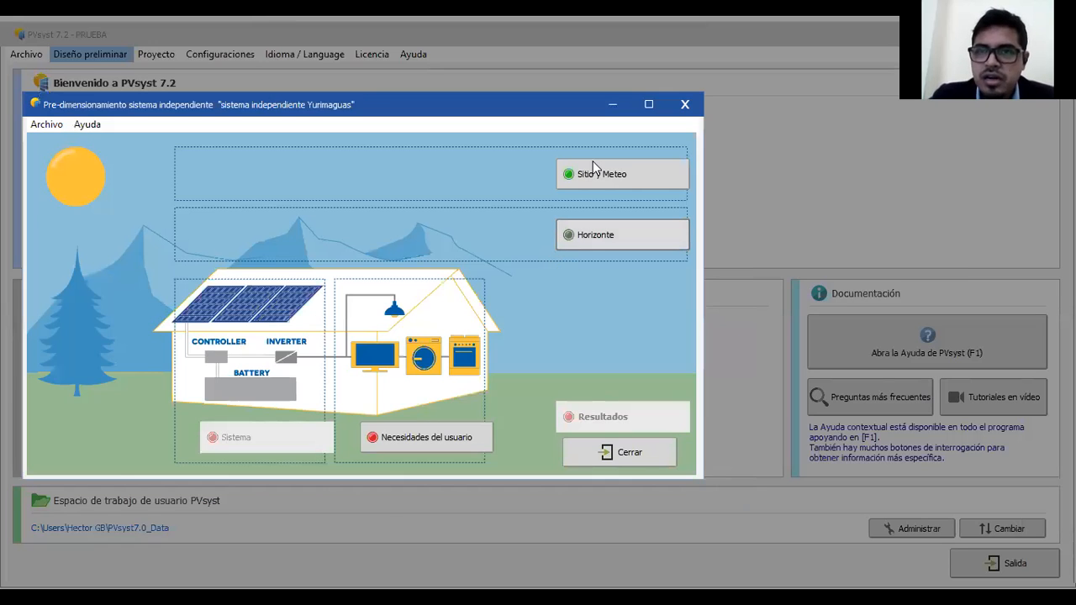
Step: Open the user's needs and set the quantity to 1 for lamps, TV / PC / móvil, Electrodomésticos, Nevera, and Lavaplatos y lavadora
click(418, 438)
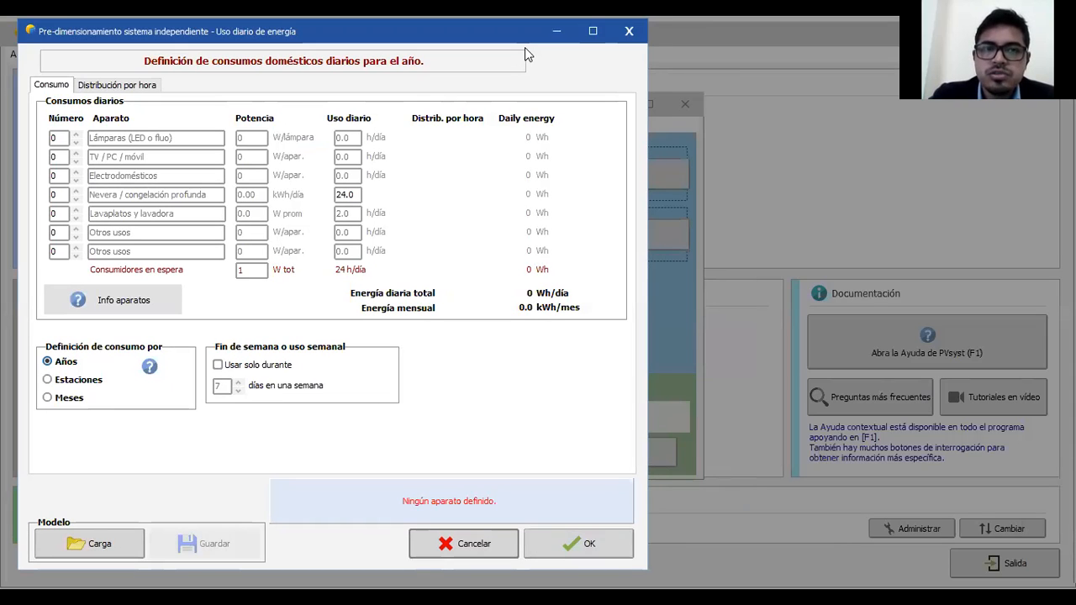
click(76, 134)
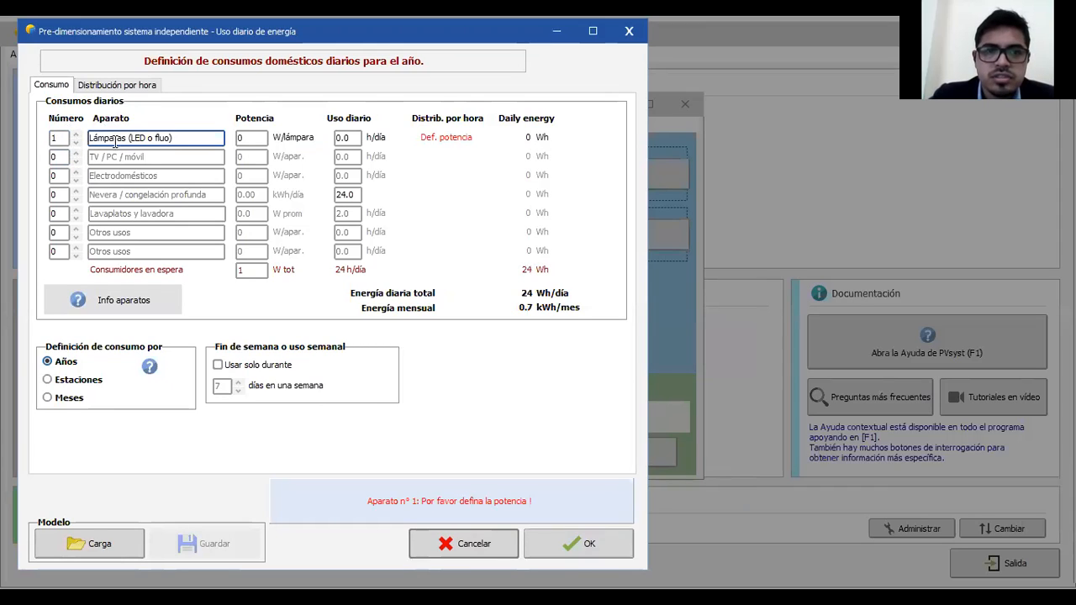
click(76, 171)
click(76, 172)
click(76, 180)
click(75, 192)
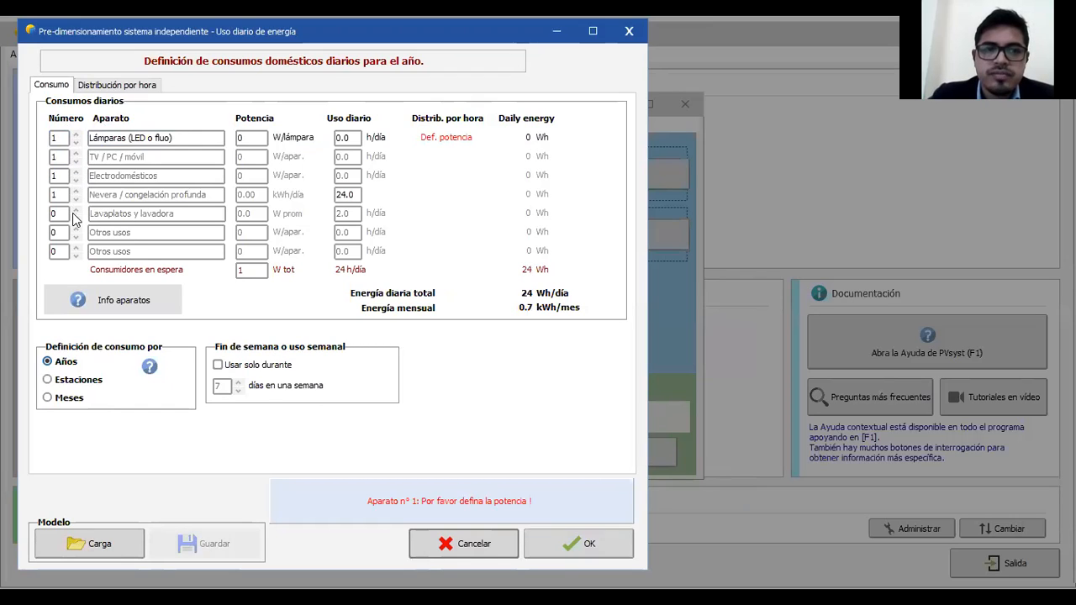
click(66, 156)
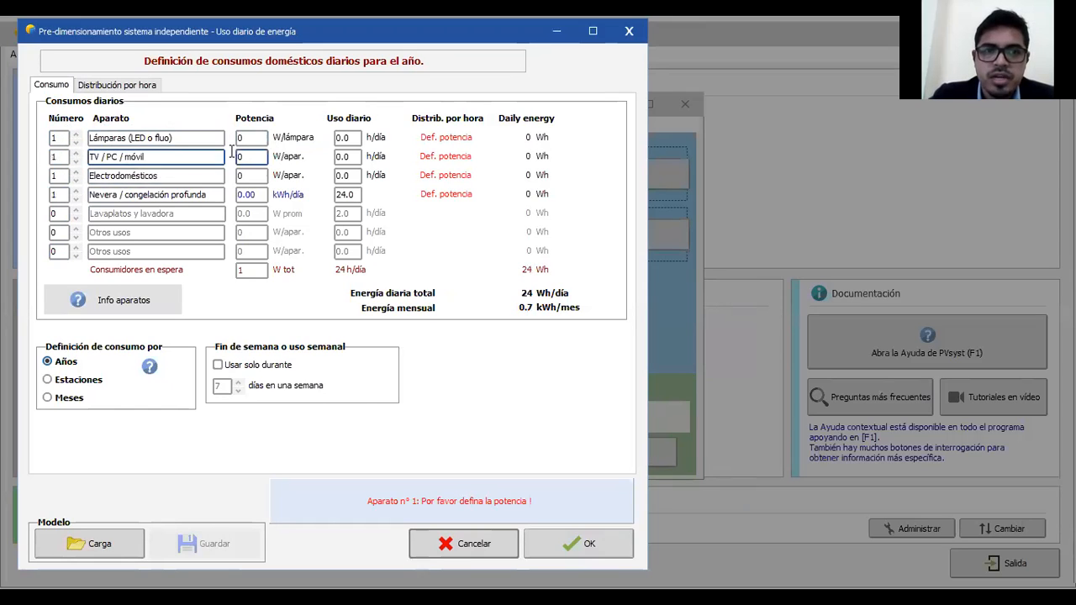
click(198, 138)
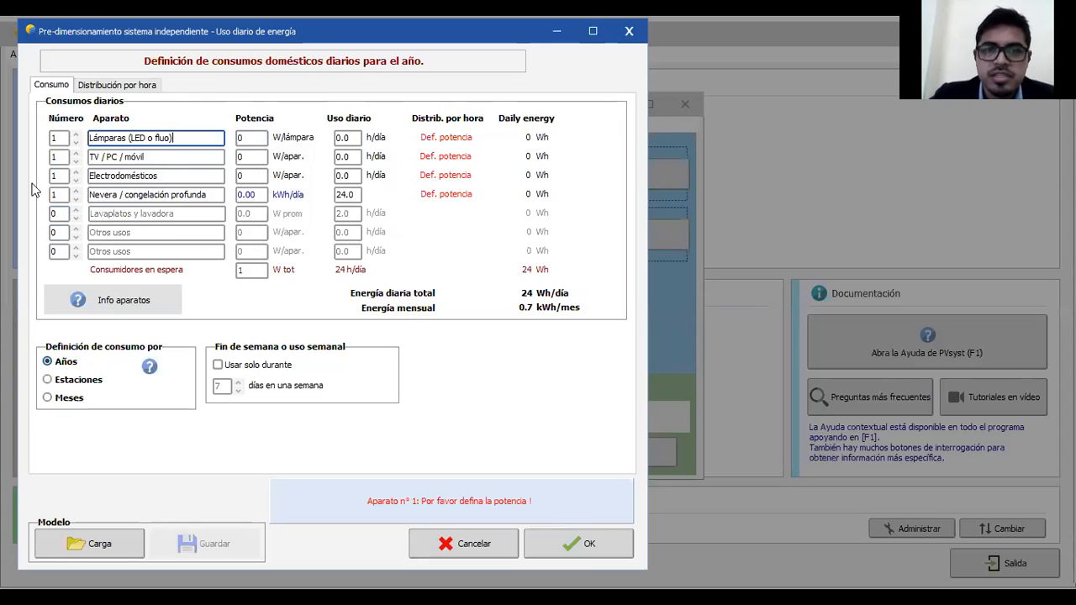
click(75, 211)
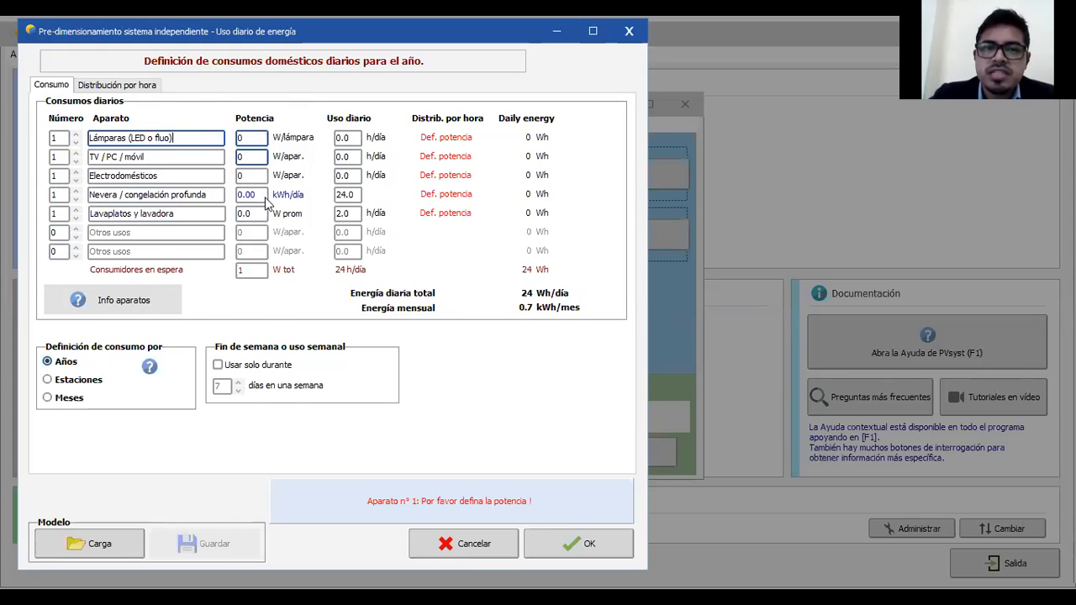
Step: Rename the TV / PC / móvil appliance to "TV", Electrodomésticos to "radio" and Nevera / congelación profunda to "fribar"
drag(176, 139, 85, 140)
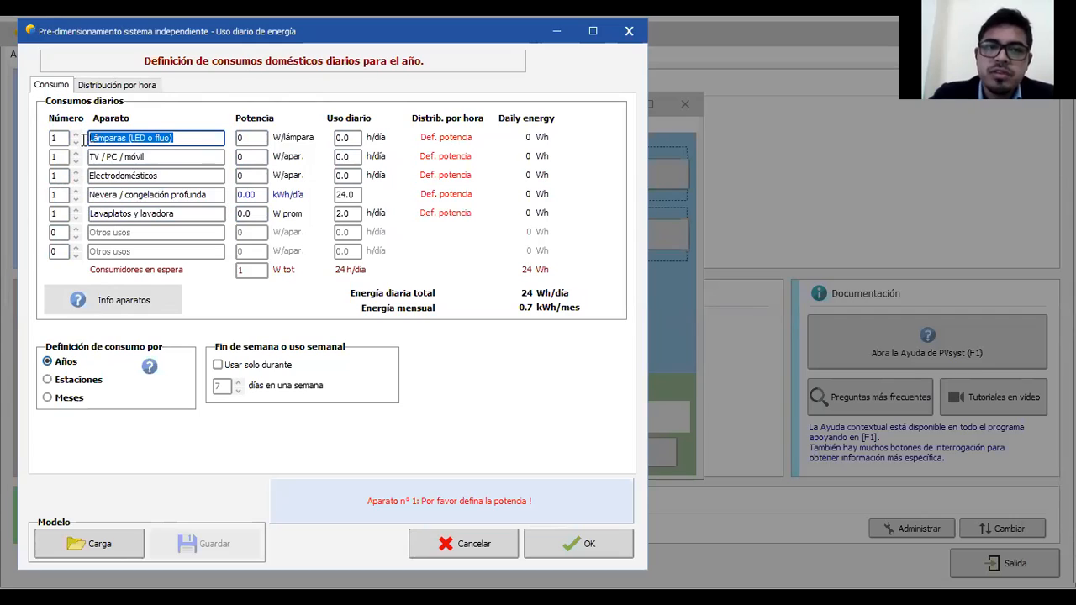
drag(153, 157, 103, 156)
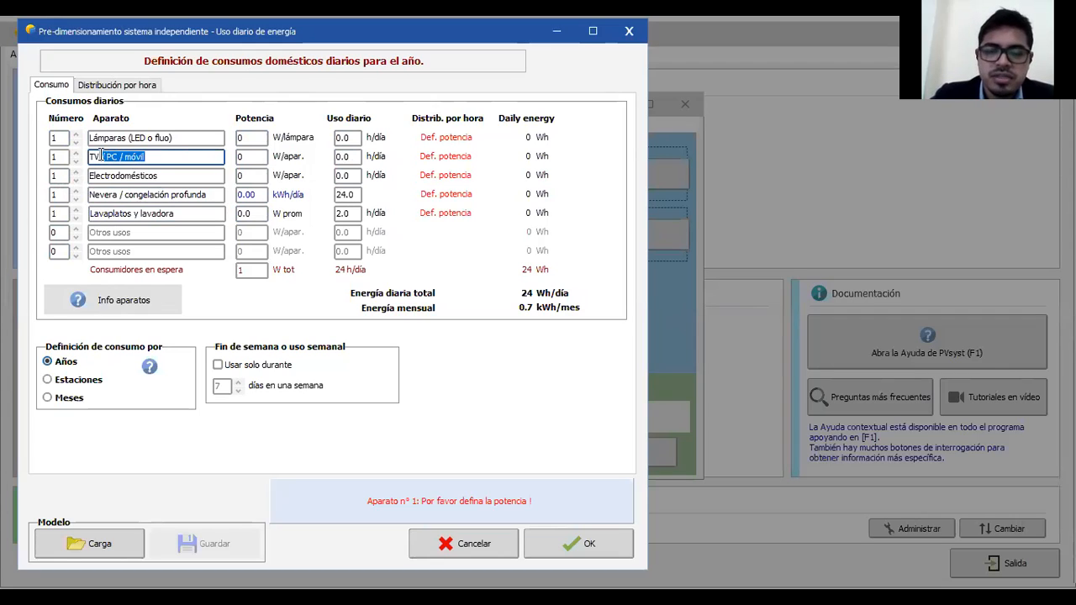
key(BackSpace)
click(175, 175)
drag(177, 175, 84, 176)
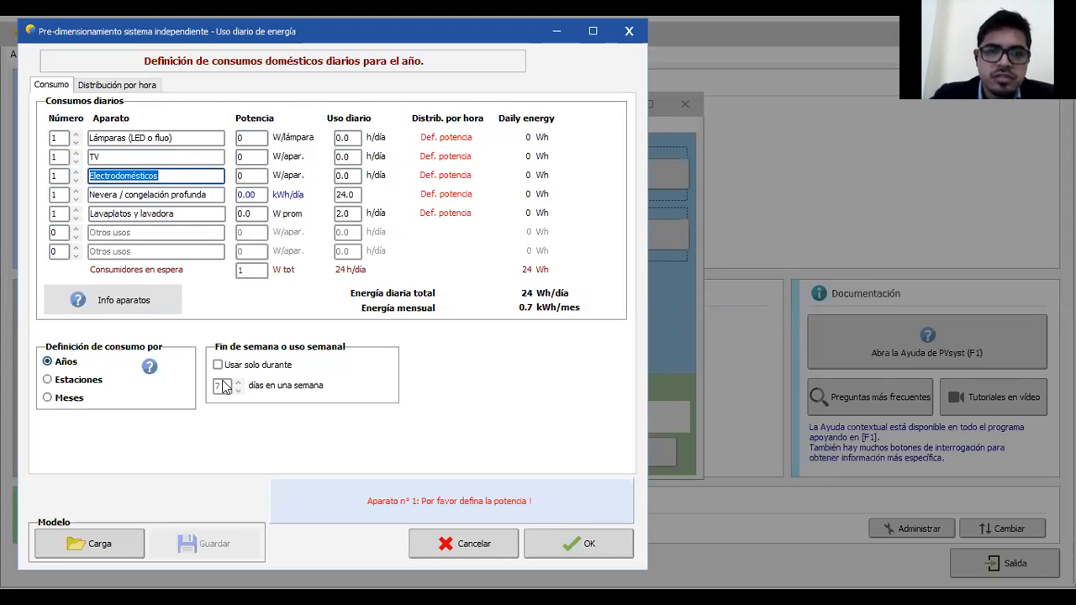
text(radio)
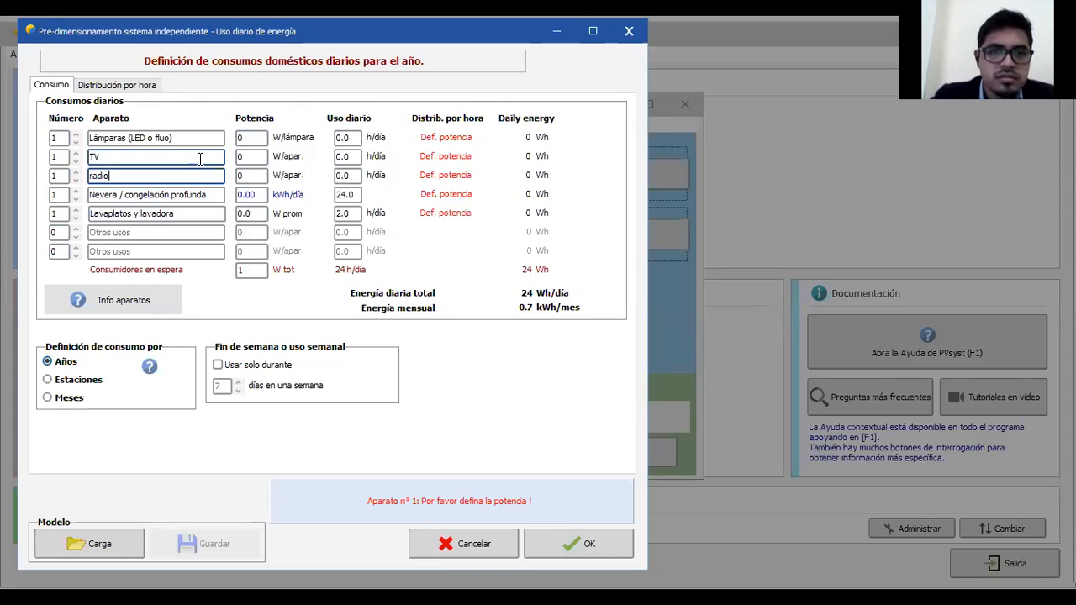
drag(215, 195, 76, 196)
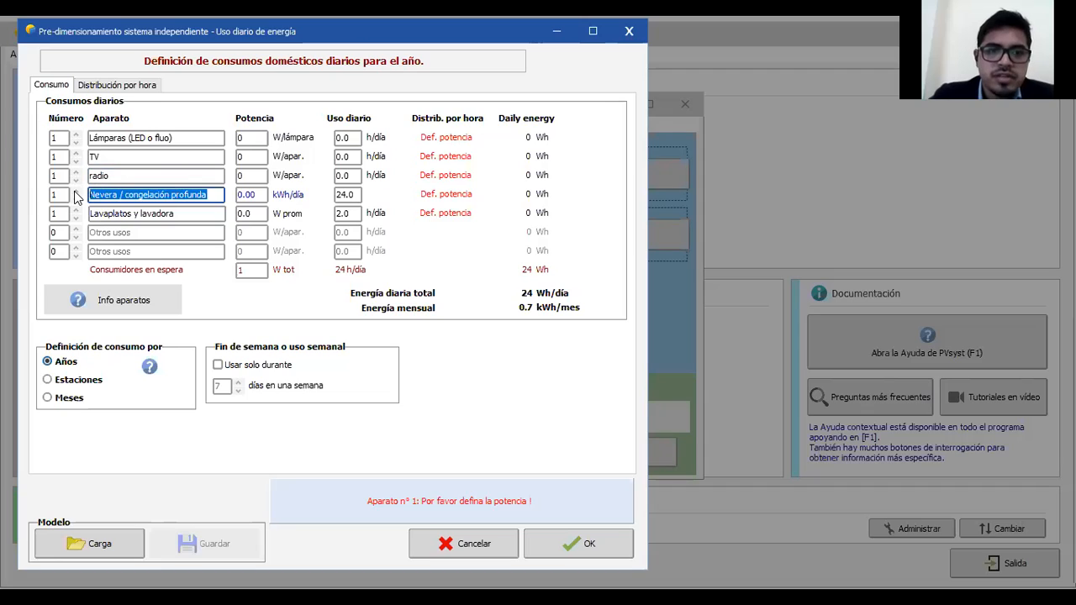
text(fribar)
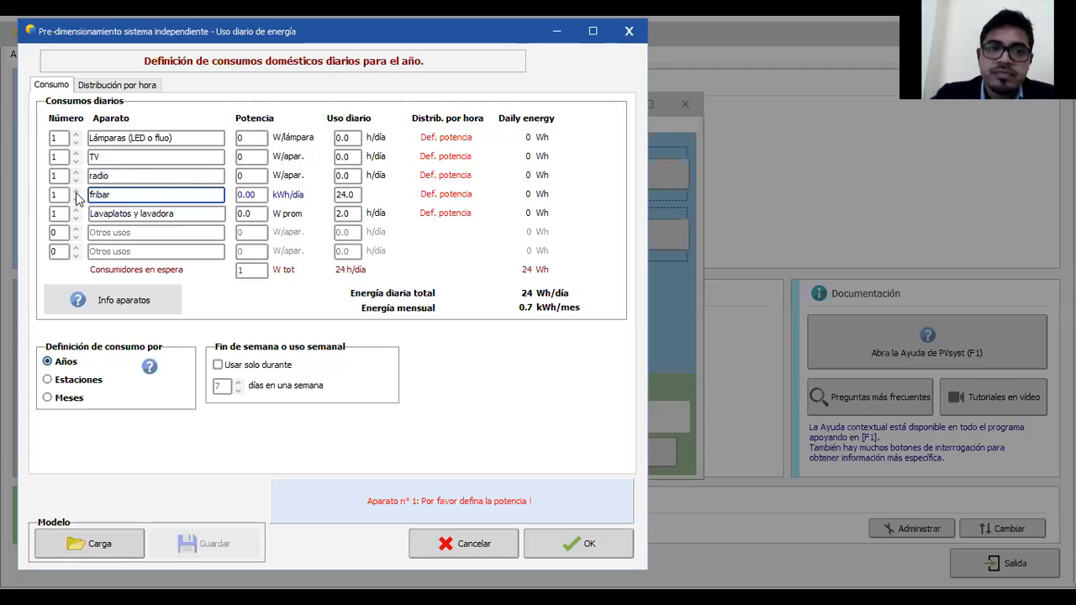
Step: Set the power of the lamps to 5 W, the TV to 100 W and the radio to 20 W
click(256, 138)
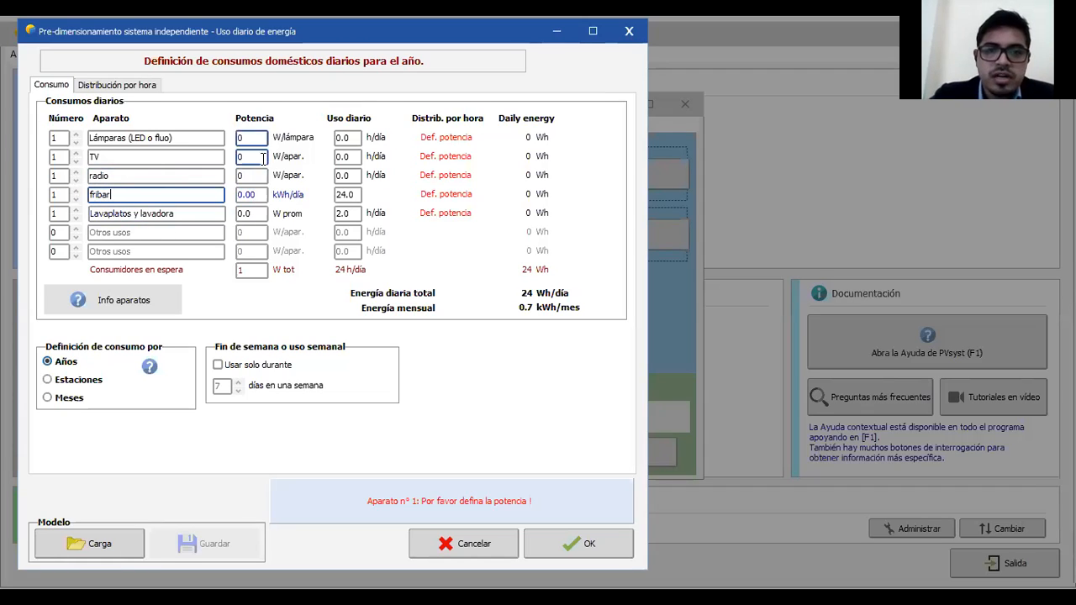
text(5)
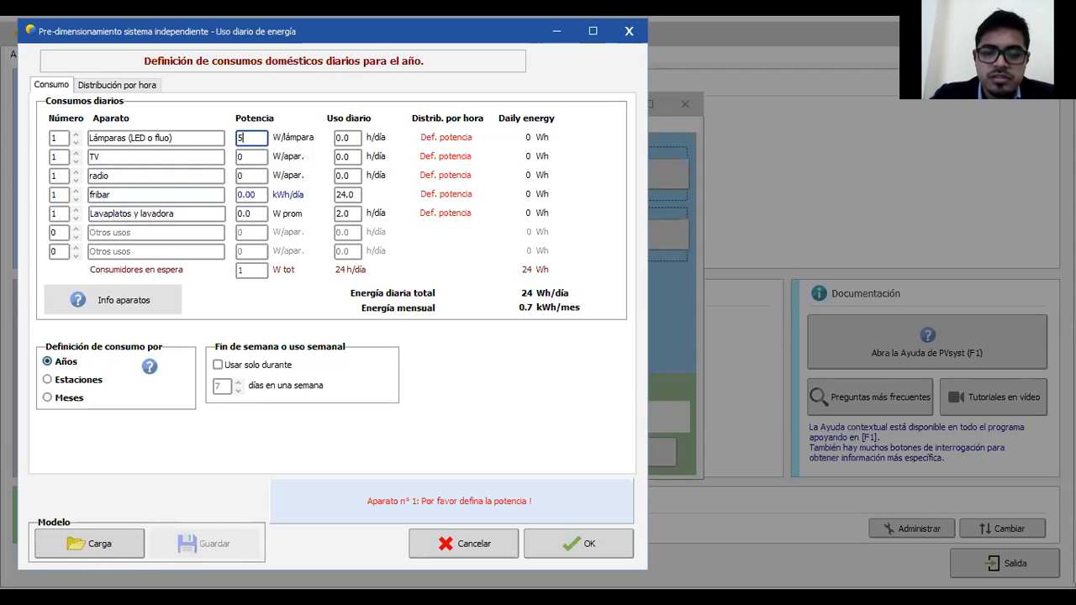
mouse_move(253, 156)
mouse_down()
mouse_move(231, 160)
mouse_move(243, 195)
mouse_up()
text(1.)
text(20)
Step: Set the fribar's daily energy consumption to 0.80 kWh/día
click(256, 213)
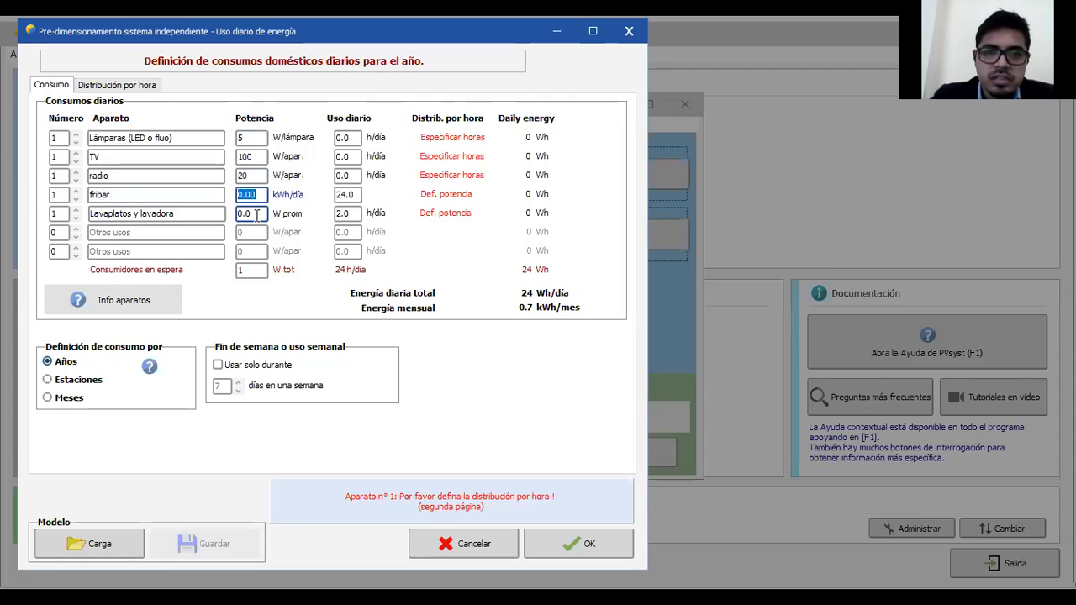
text(800)
click(252, 213)
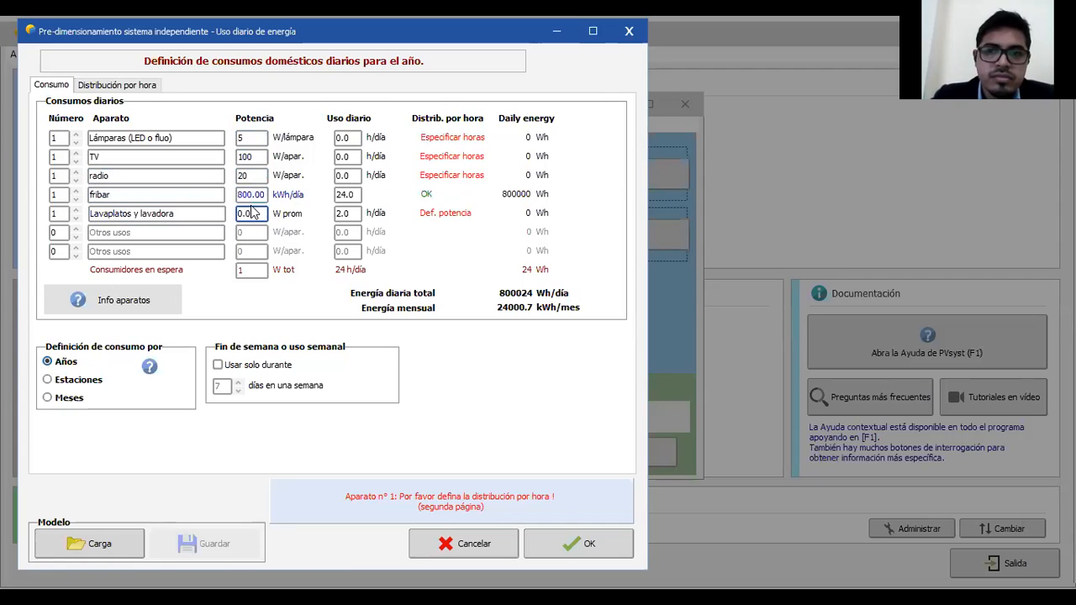
click(243, 194)
double_click(249, 195)
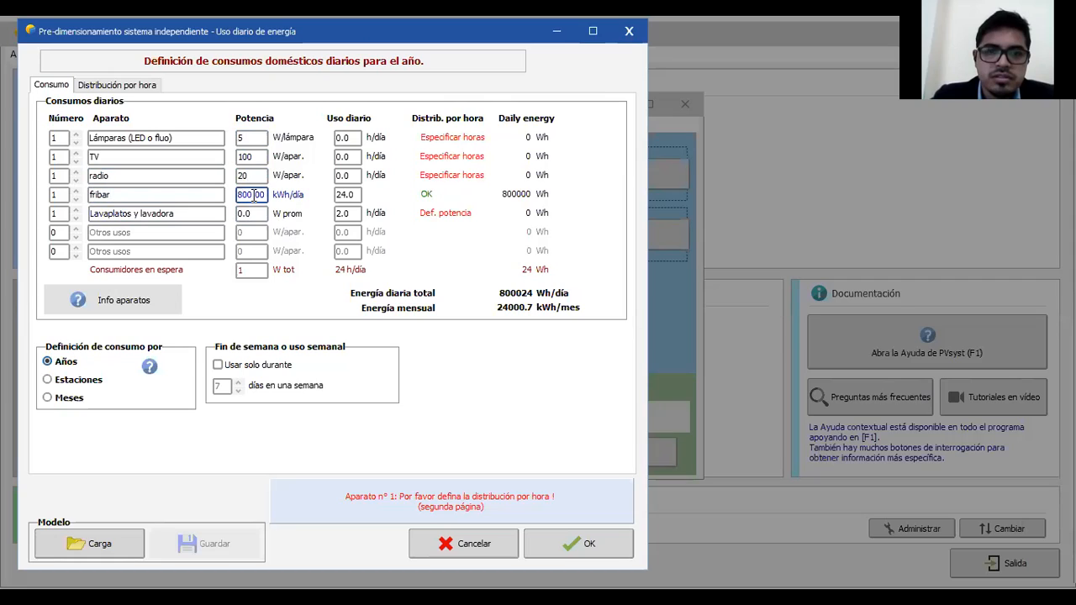
drag(256, 195, 236, 196)
text(0,)
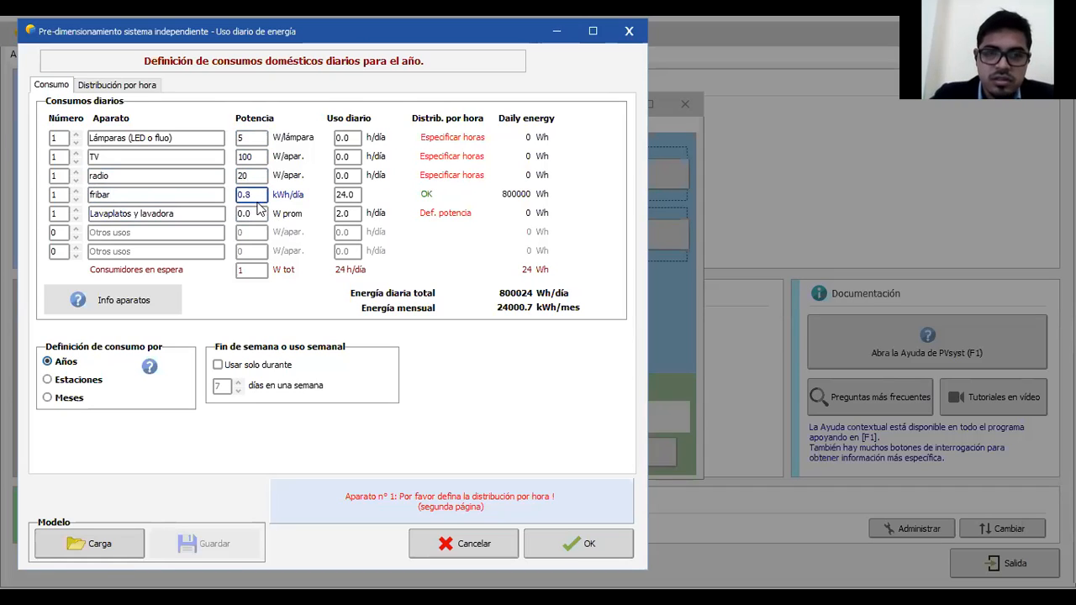
text(0)
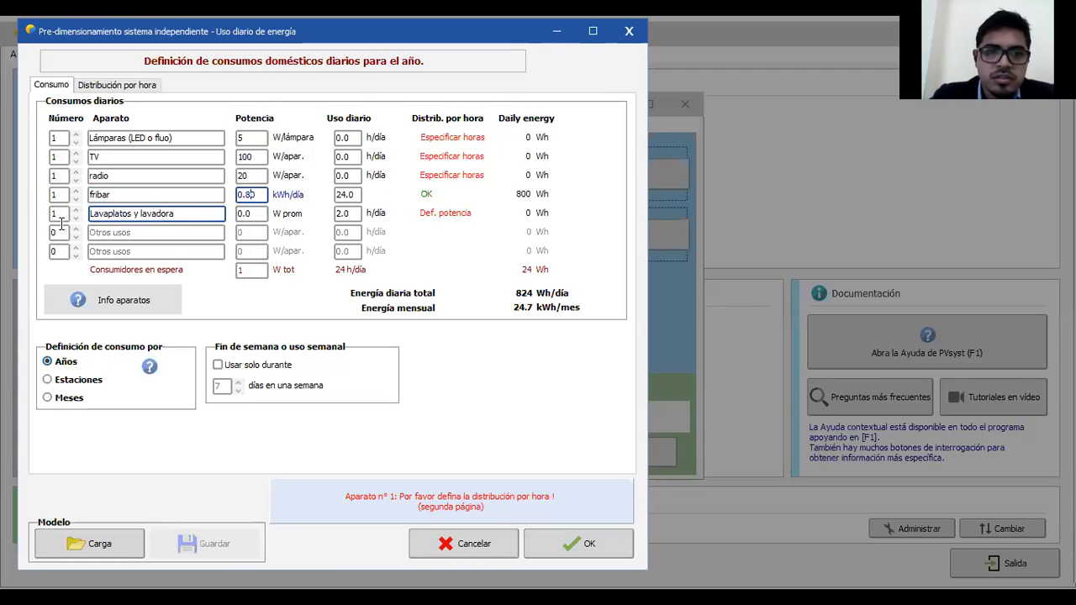
Step: Rename the Lavaplatos y lavadora appliance to "cargado de celular" and set its average power to 8 W
drag(181, 214, 61, 223)
text(crga)
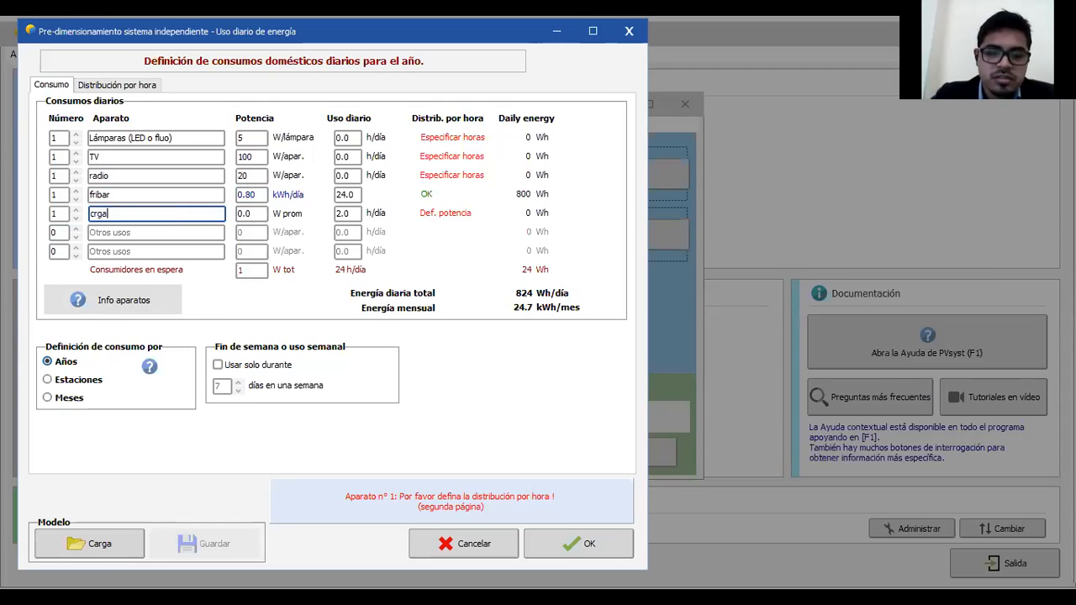
key(BackSpace)
key(BackSpace)
key(BackSpace)
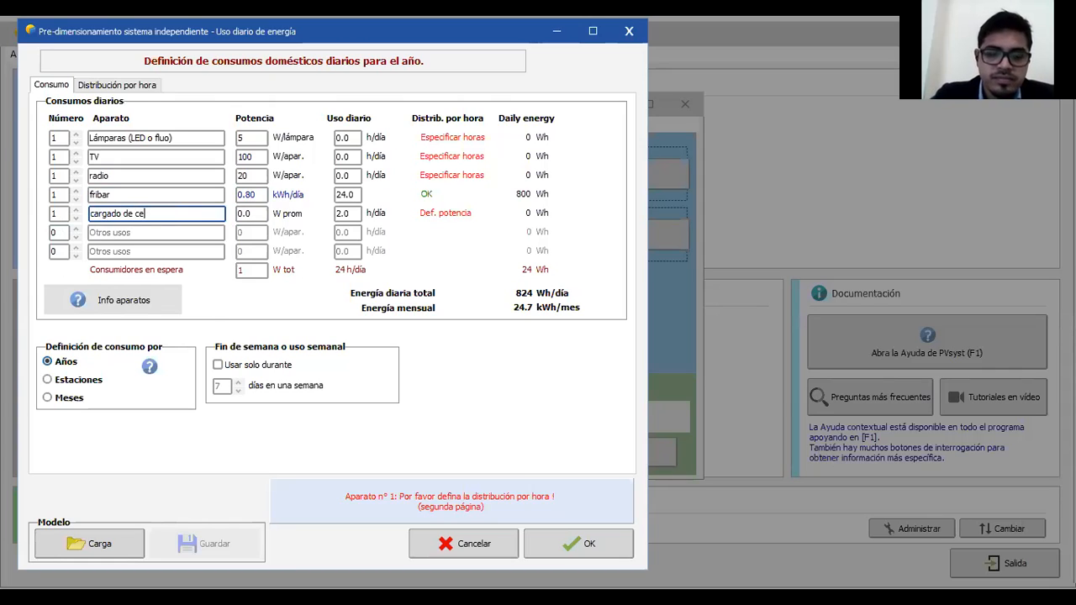
key(Tab)
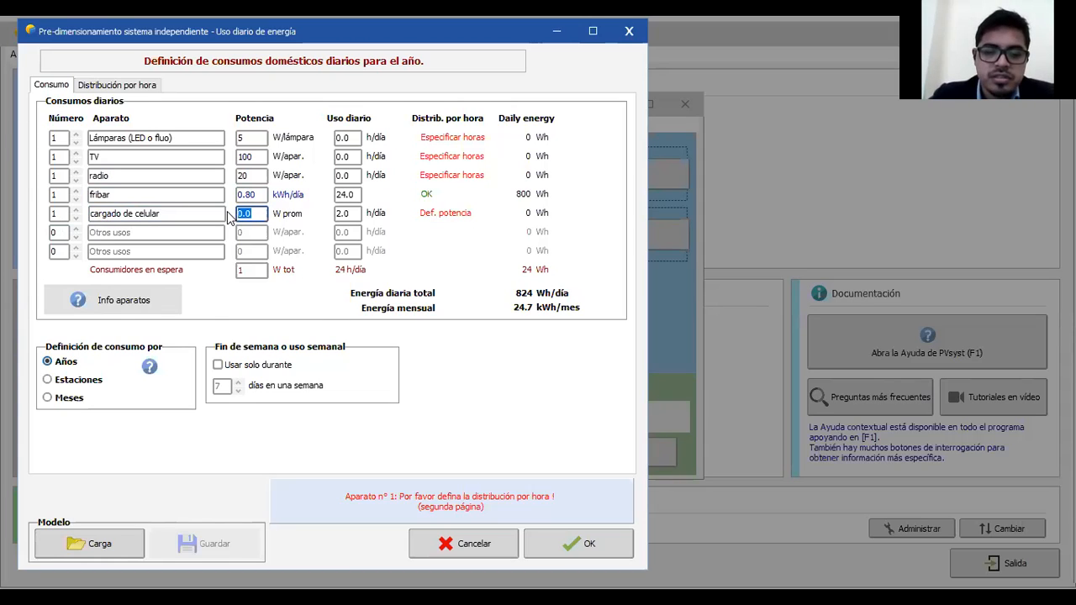
text(8)
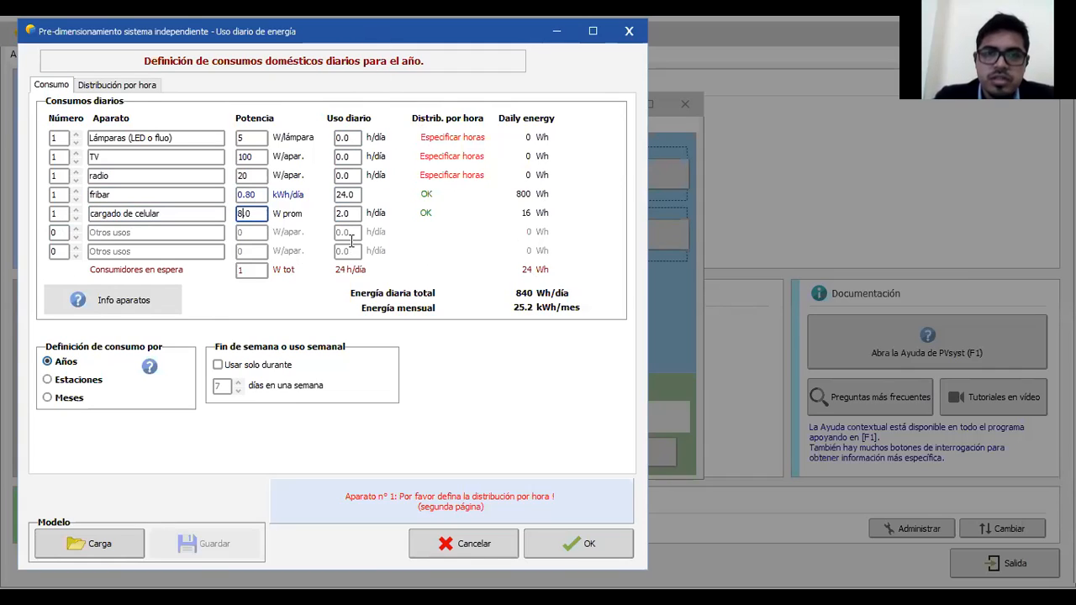
Step: Set the lamps' daily use to 4 h/día and check the hourly distribution before returning to the consumption list
drag(352, 138, 328, 141)
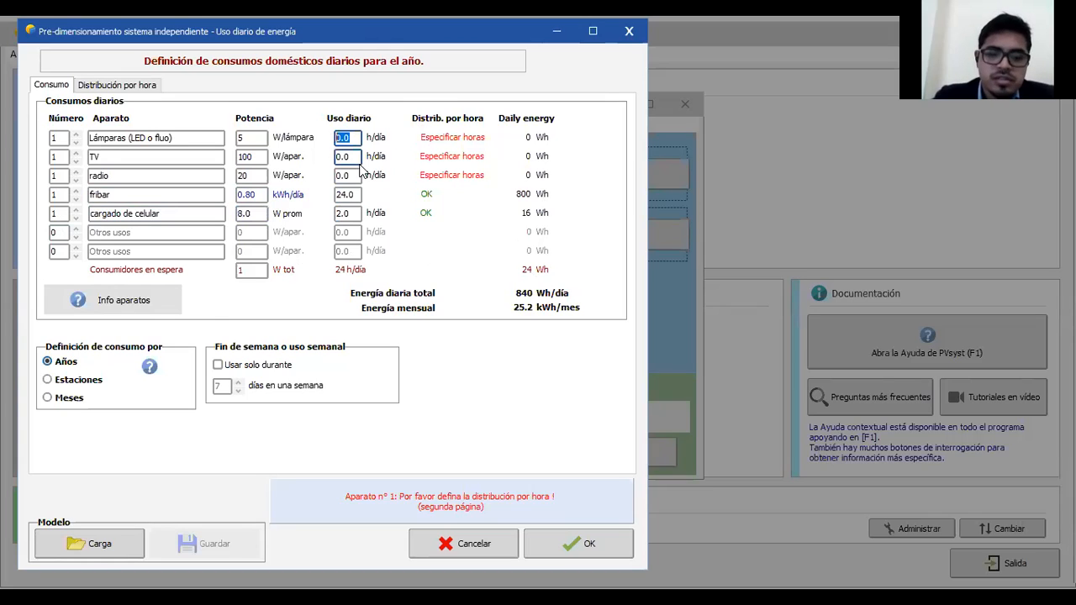
text(4)
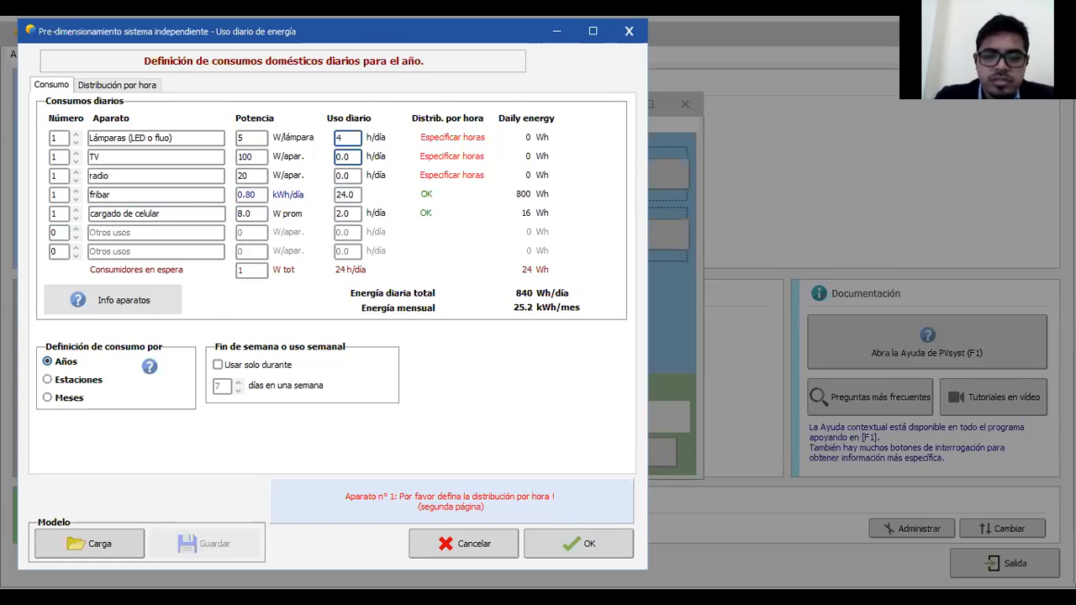
key(Return)
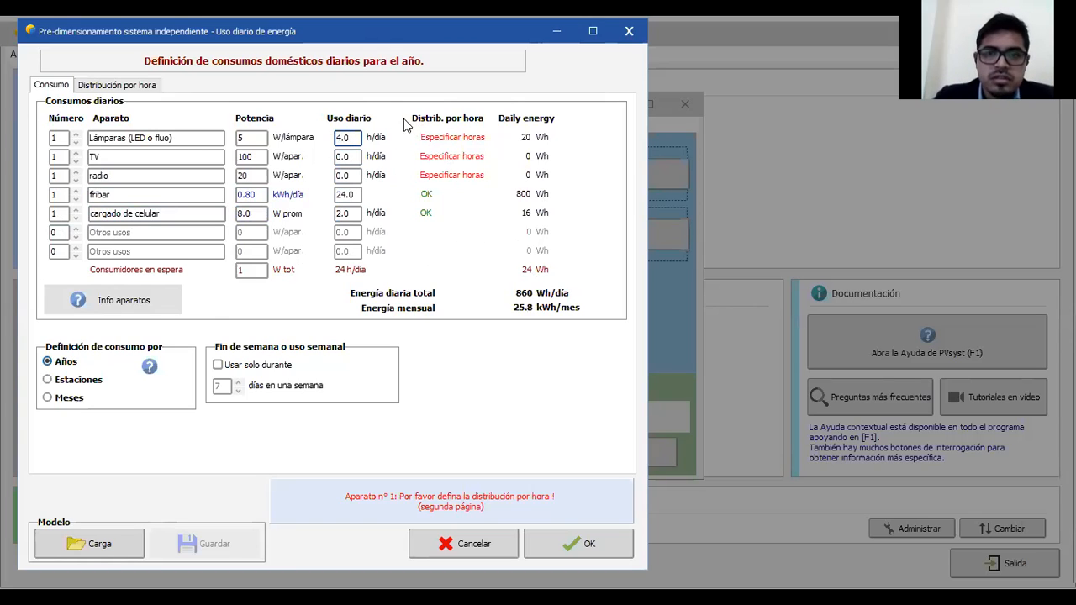
click(357, 157)
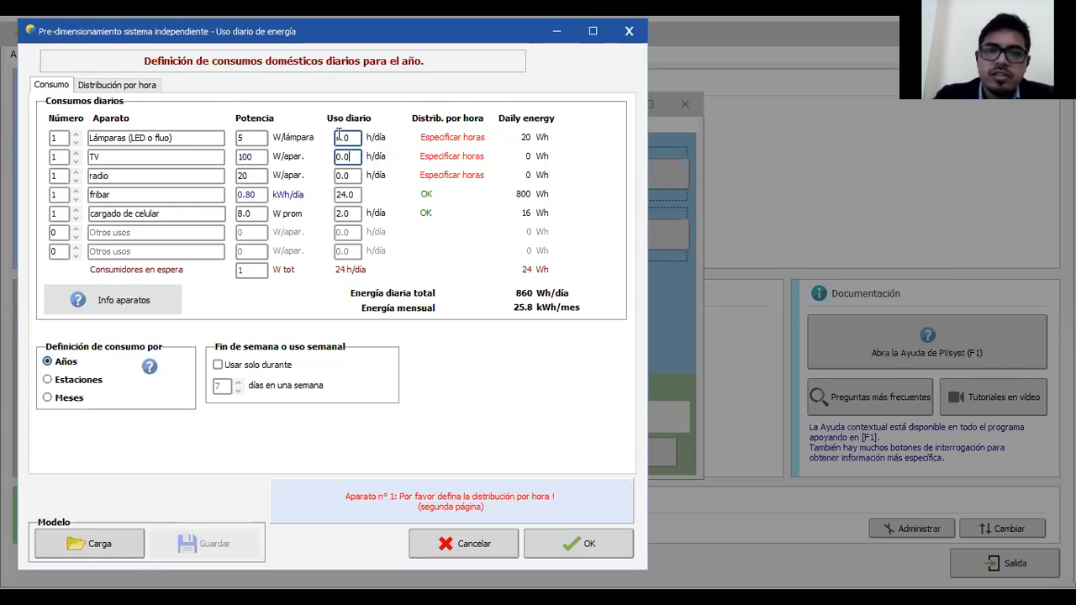
click(122, 87)
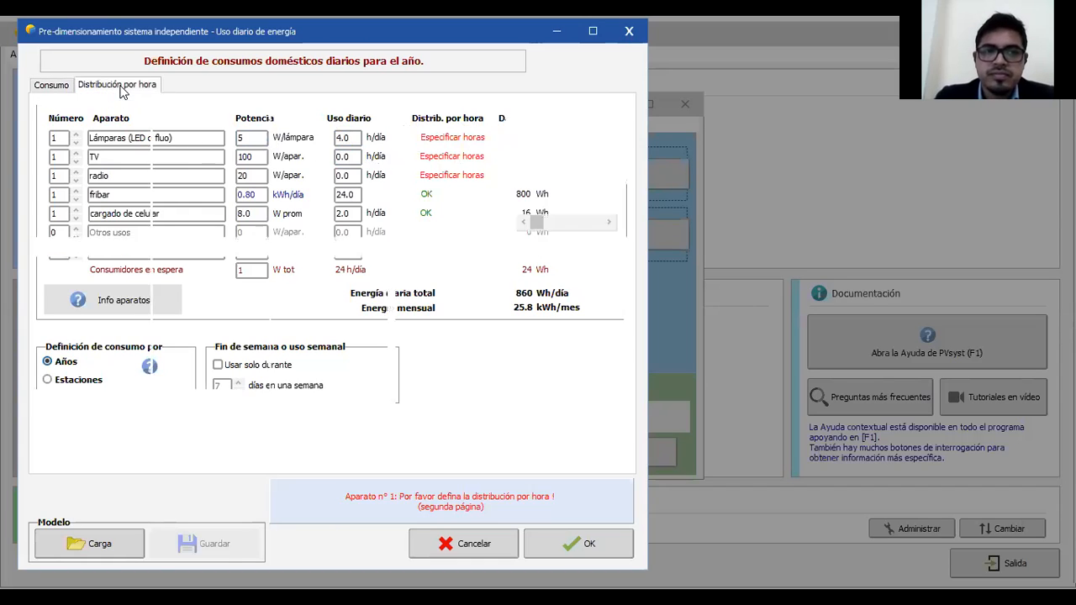
click(57, 88)
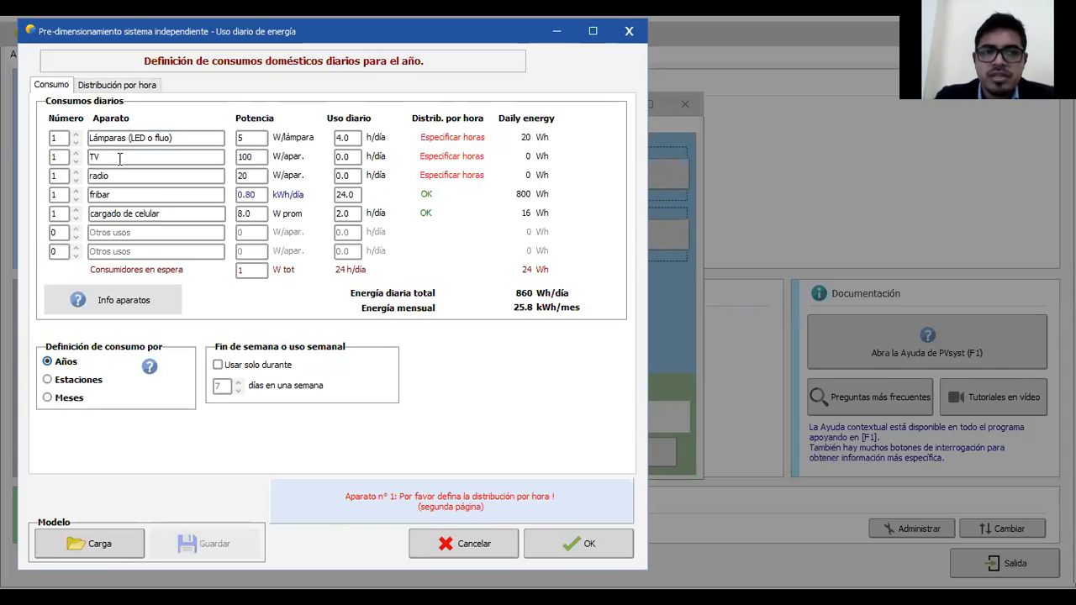
Step: Correct the appliance names "fribar" to "frigobar" and "cargado de celular" to "cargador de celular"
click(97, 194)
text(go)
click(121, 214)
text(r)
click(126, 195)
click(161, 212)
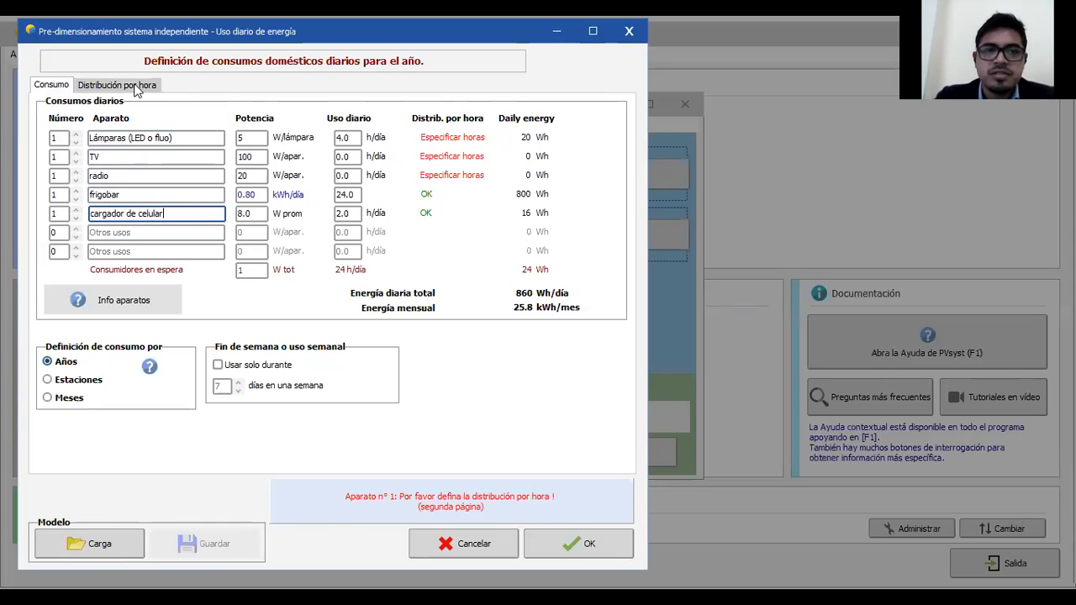
Step: Set the number of lamps to 3 and compare their daily use with the hourly distribution
double_click(54, 138)
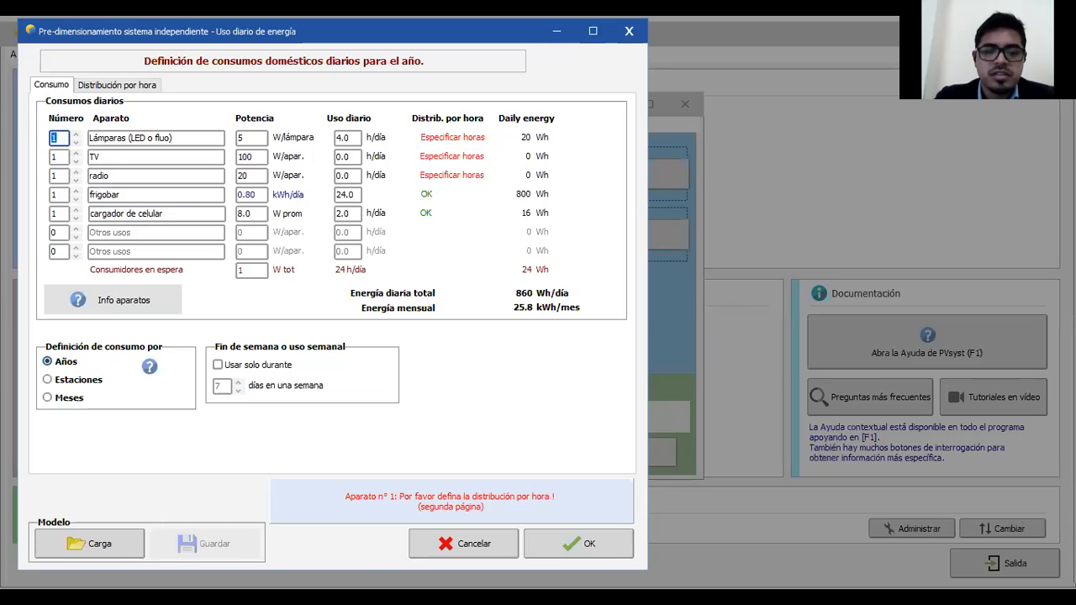
click(56, 195)
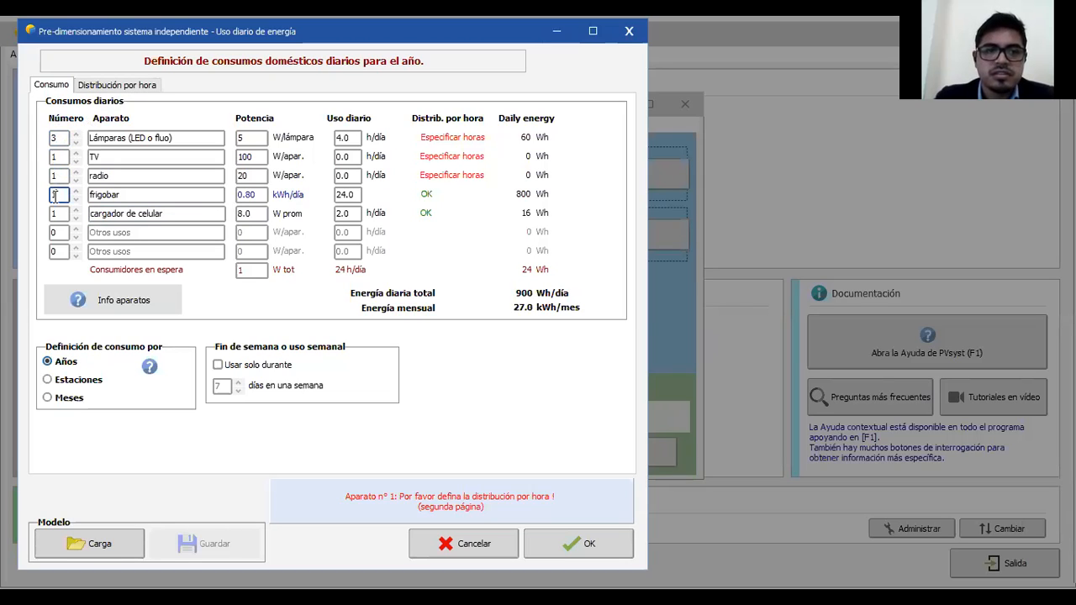
click(117, 86)
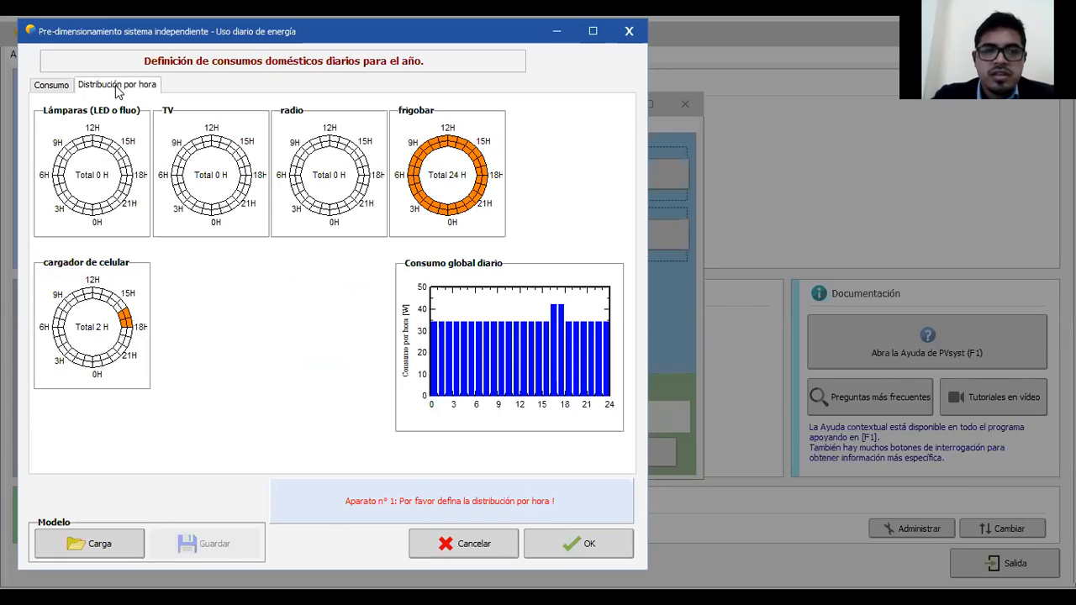
click(55, 85)
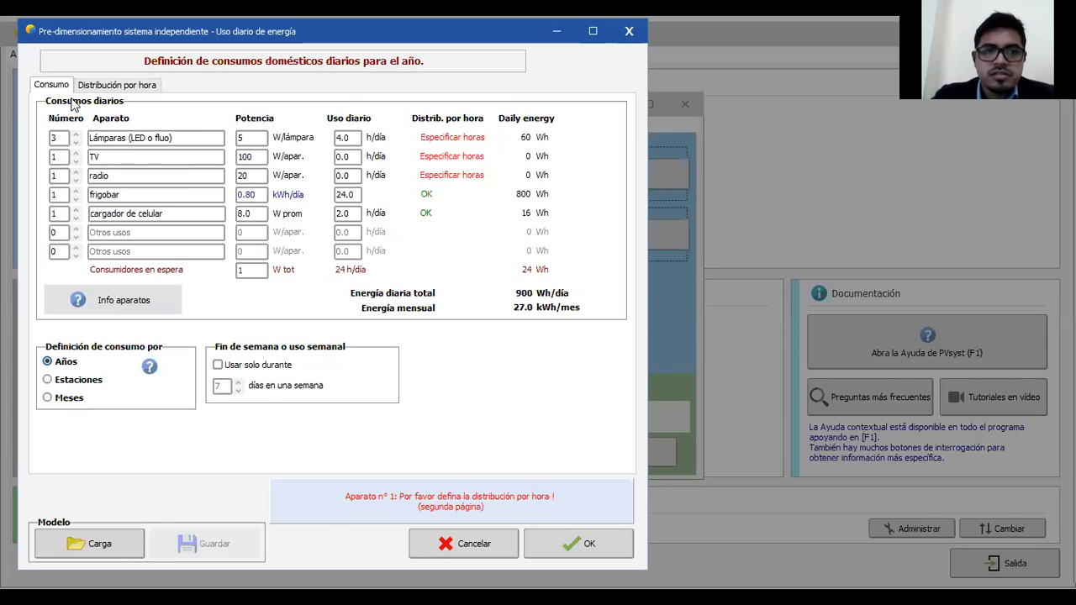
click(350, 139)
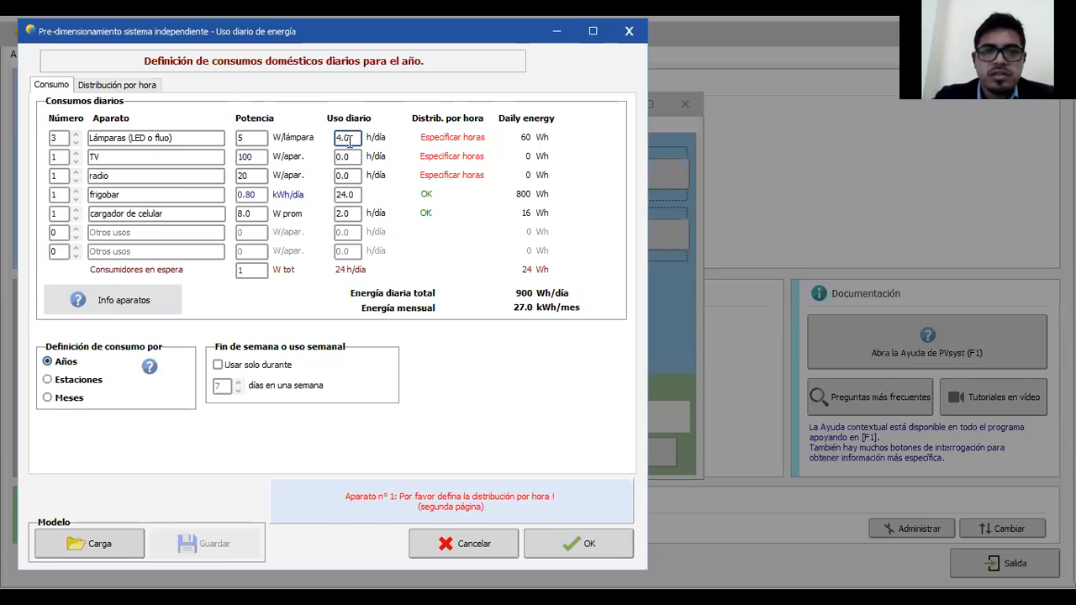
Step: Distribute the lamps' daily use over the hours from 18H to 22H
click(117, 85)
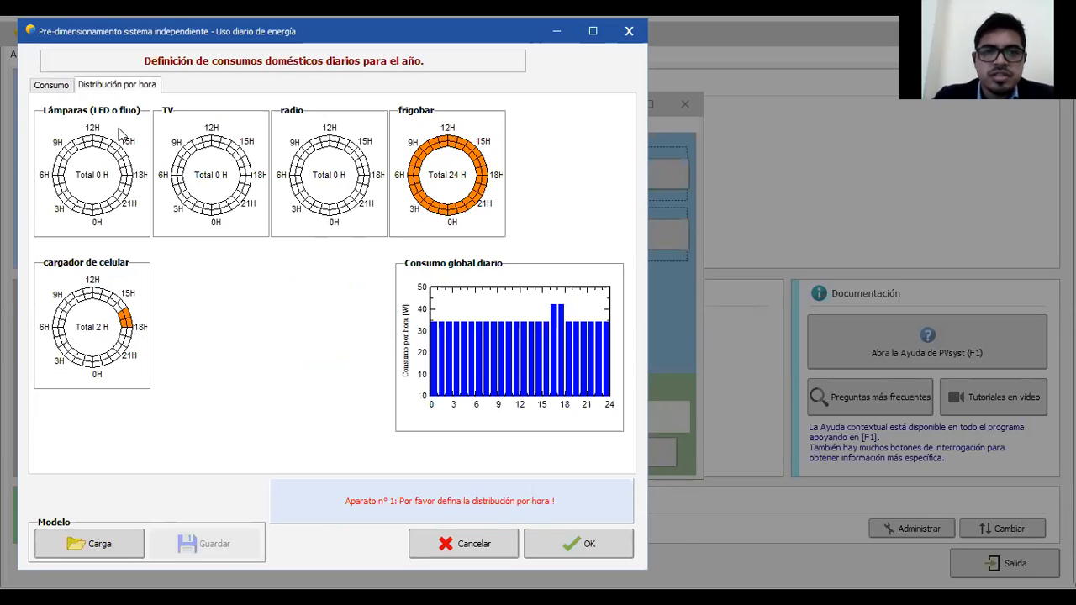
drag(124, 180, 117, 207)
click(126, 195)
click(116, 210)
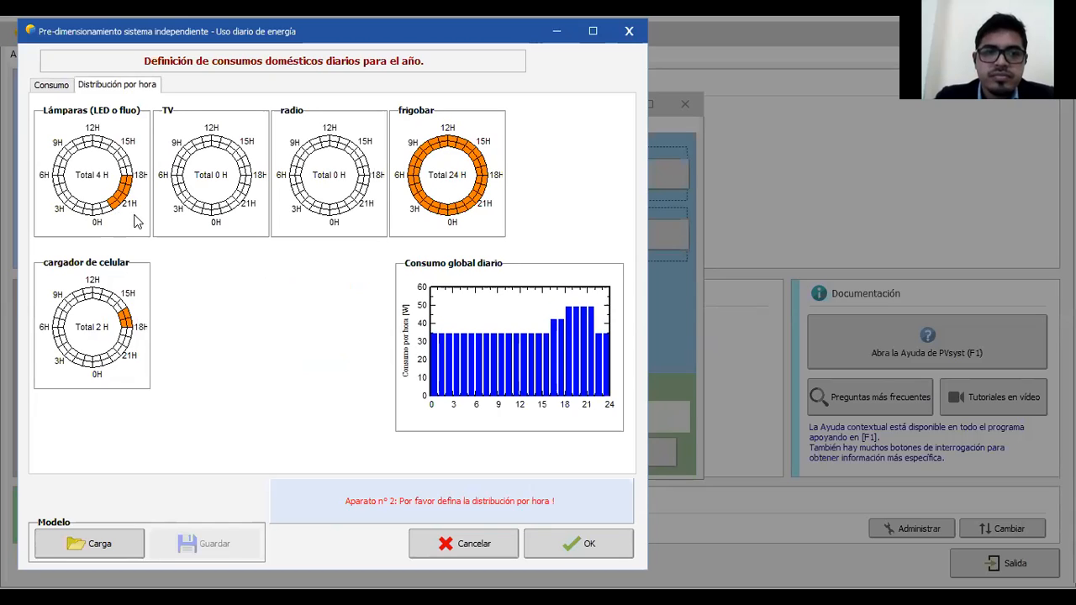
Step: Add the hours from 11H to 18H to the lamps' hourly distribution
click(121, 153)
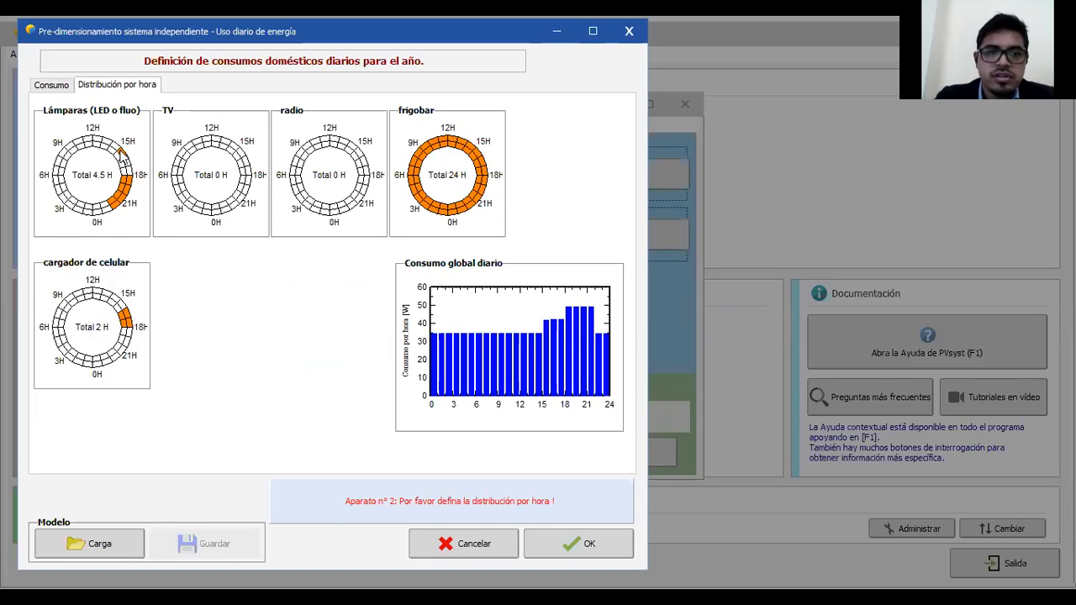
click(126, 164)
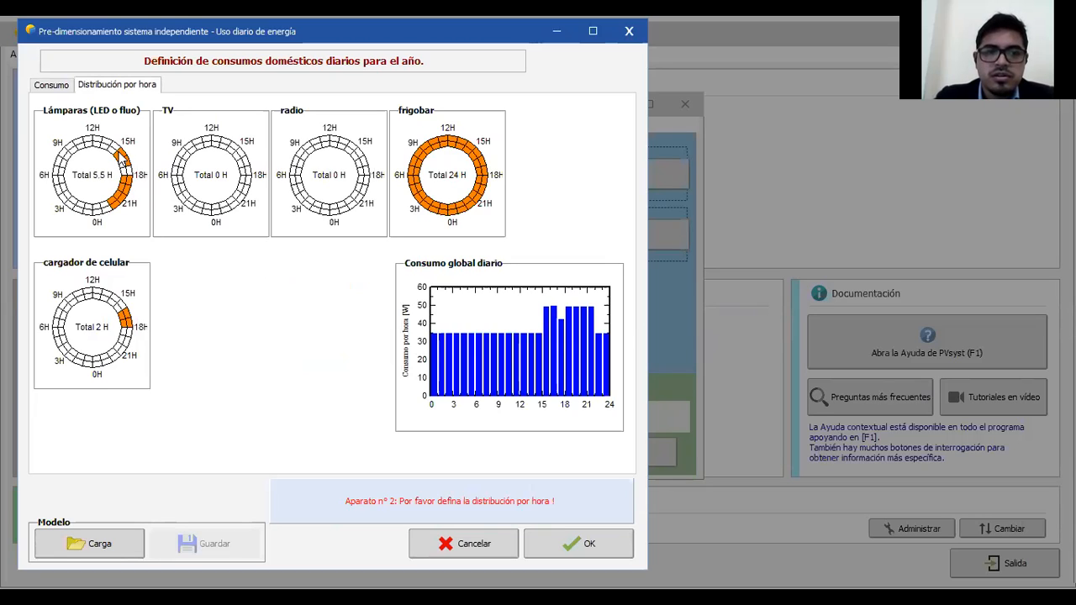
click(97, 143)
mouse_move(98, 142)
mouse_down()
mouse_move(127, 167)
mouse_move(89, 139)
mouse_move(116, 144)
mouse_move(94, 147)
mouse_up()
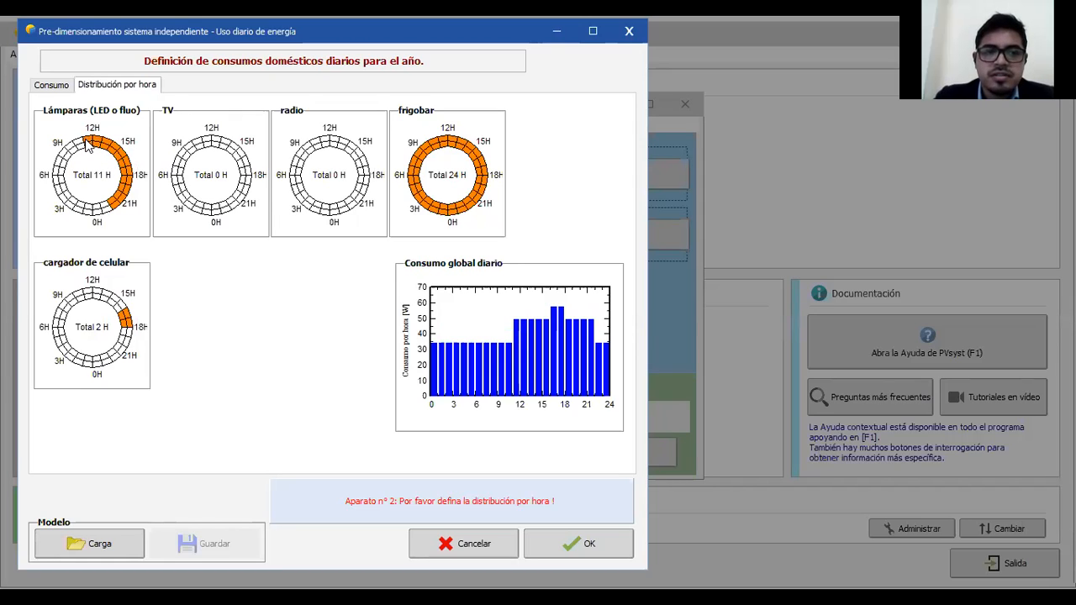
Step: Clear all lamp hours before 18H so that the hourly distribution covers only 18H to 22H
click(88, 145)
click(90, 145)
click(97, 146)
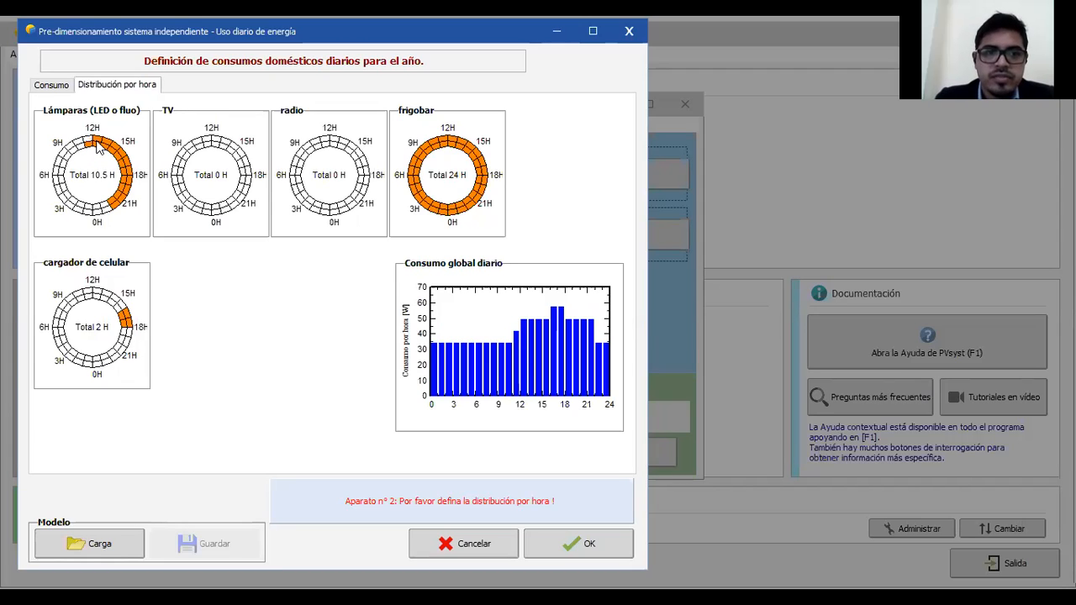
click(96, 141)
click(104, 141)
click(97, 142)
click(115, 145)
click(122, 150)
click(119, 155)
click(111, 149)
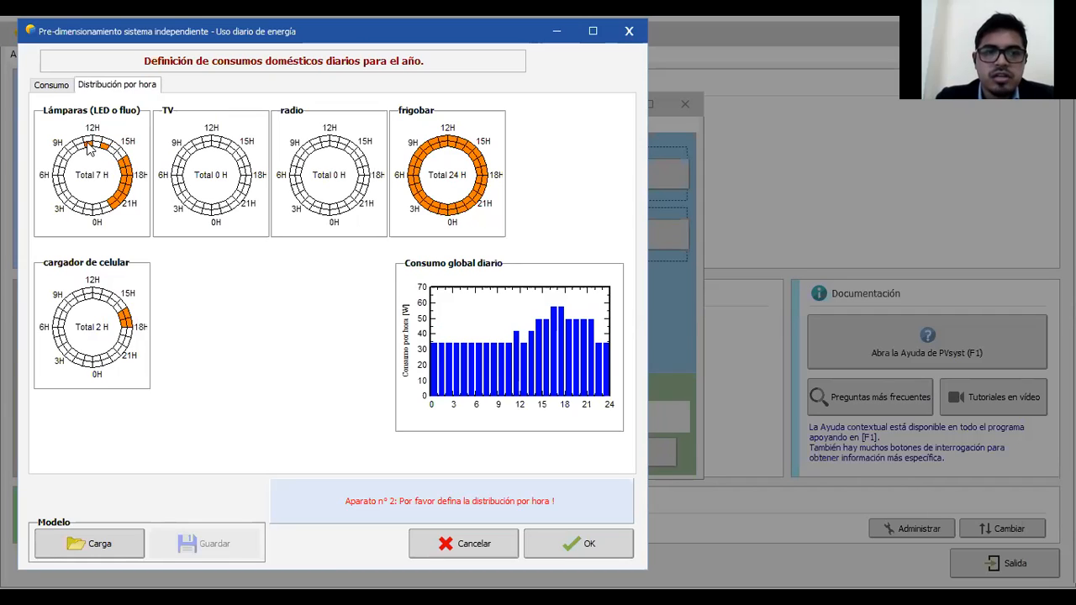
click(88, 145)
click(103, 147)
click(121, 163)
click(124, 171)
click(125, 162)
click(130, 172)
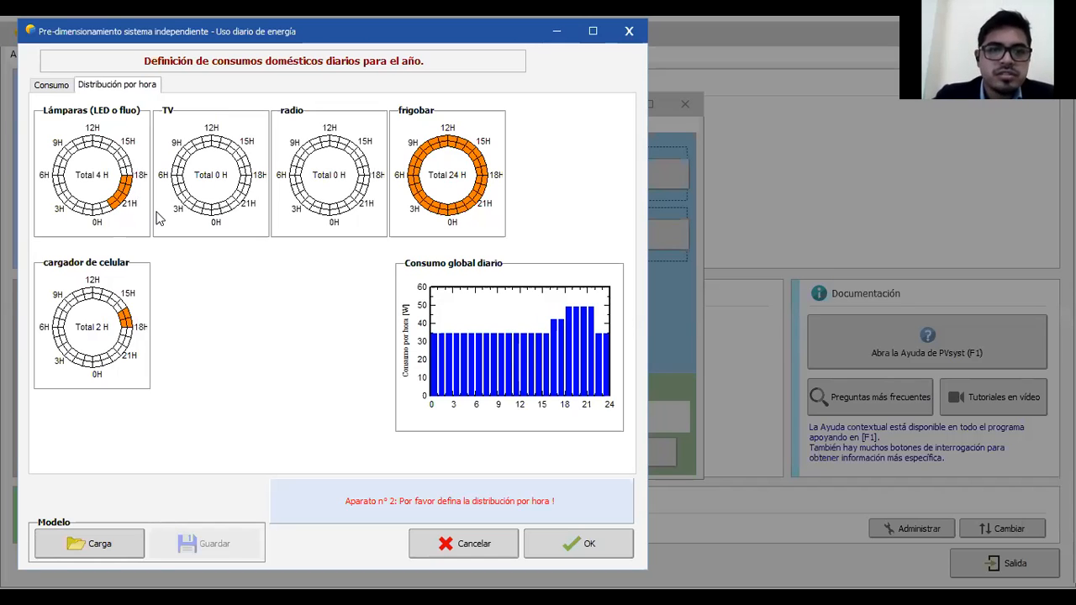
Step: Distribute the TV's daily use over the hours from 12H to 15H and return to the consumption list
click(60, 85)
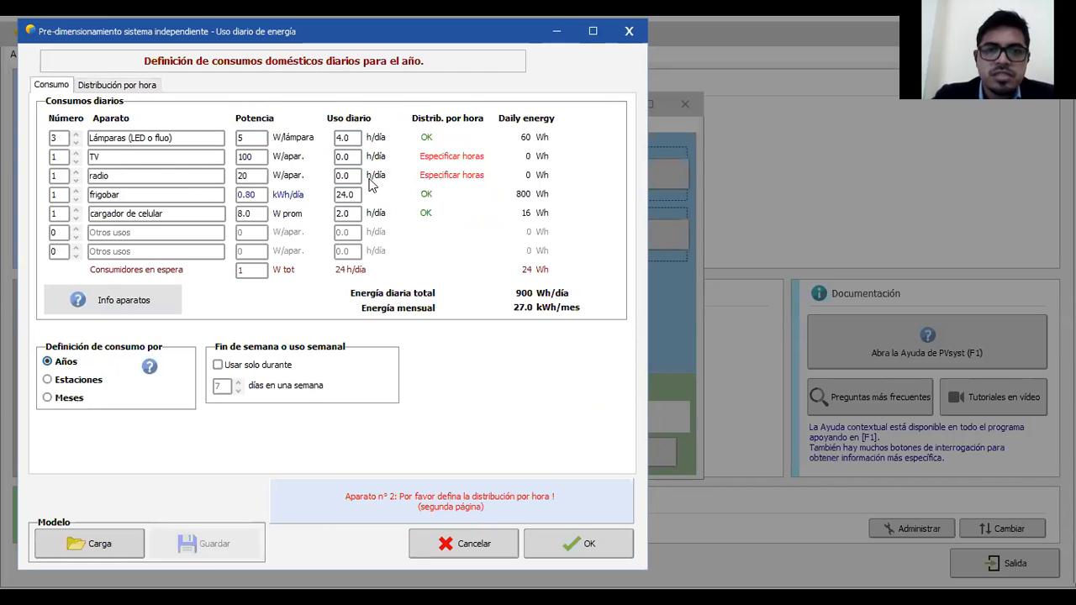
click(88, 87)
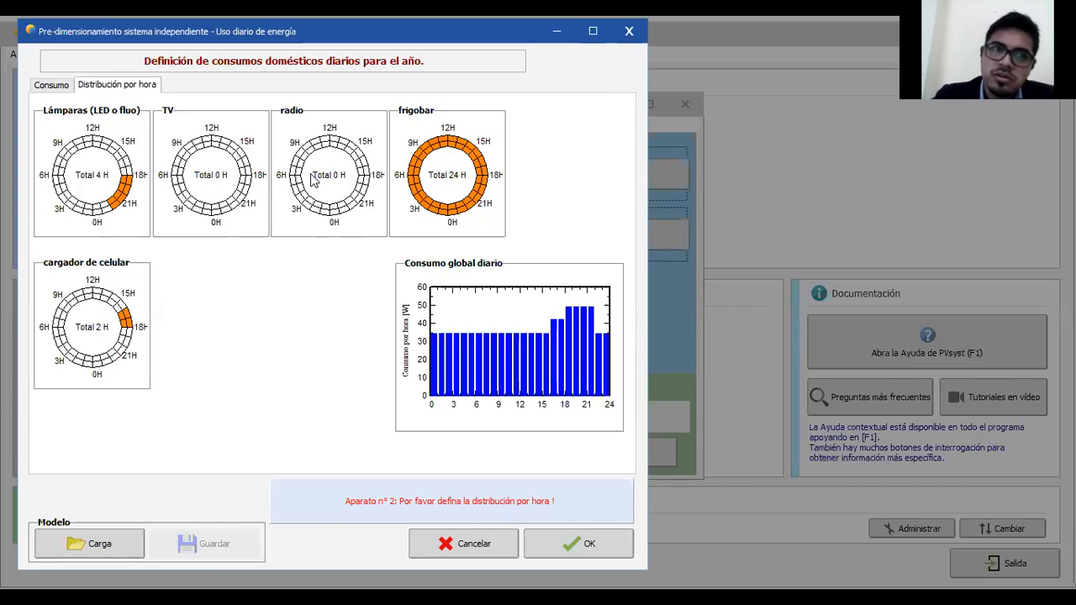
click(216, 141)
click(225, 143)
click(232, 147)
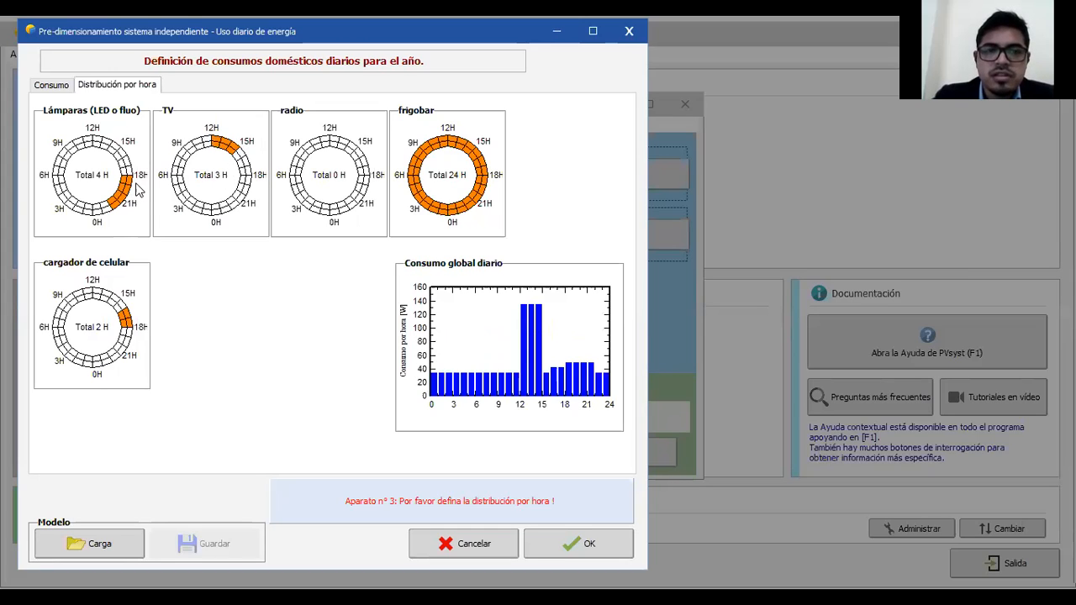
click(68, 89)
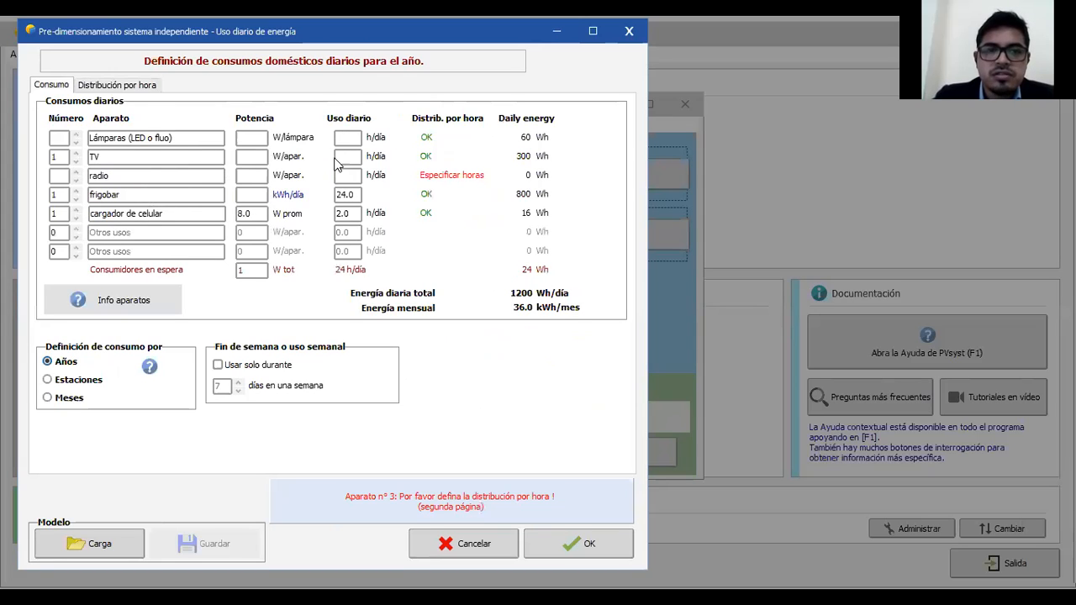
Step: Assign the radio's daily use to the hour from 12H to 13H and return to the consumption list
click(341, 159)
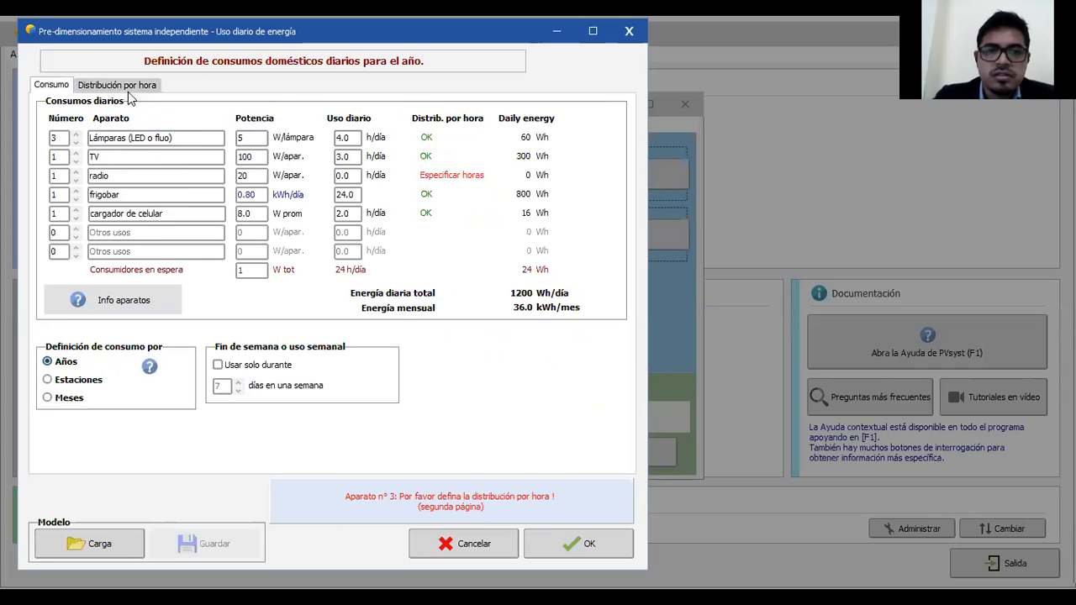
click(126, 87)
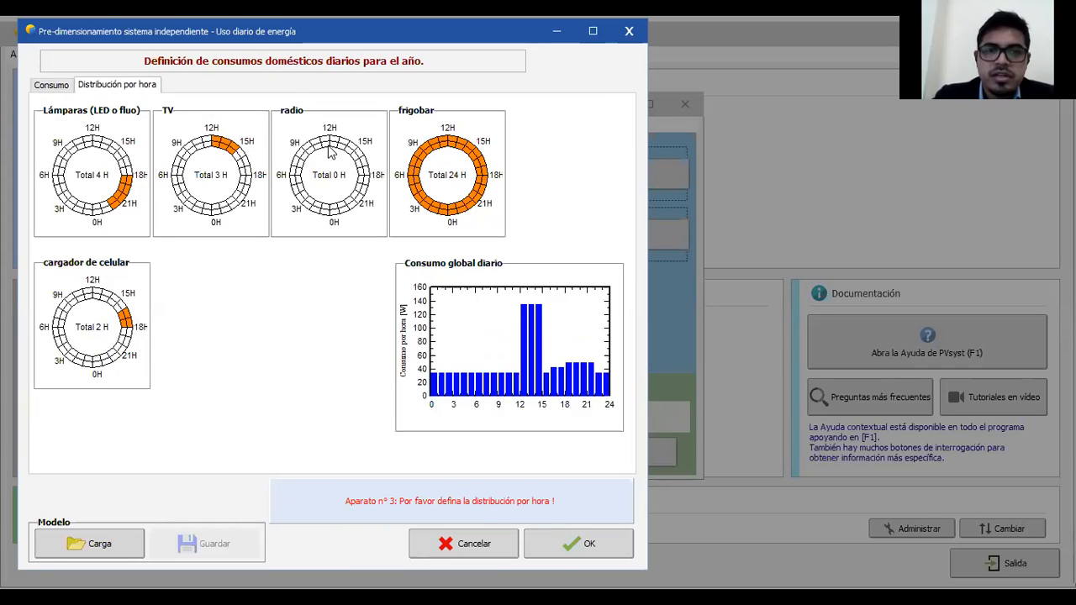
click(334, 142)
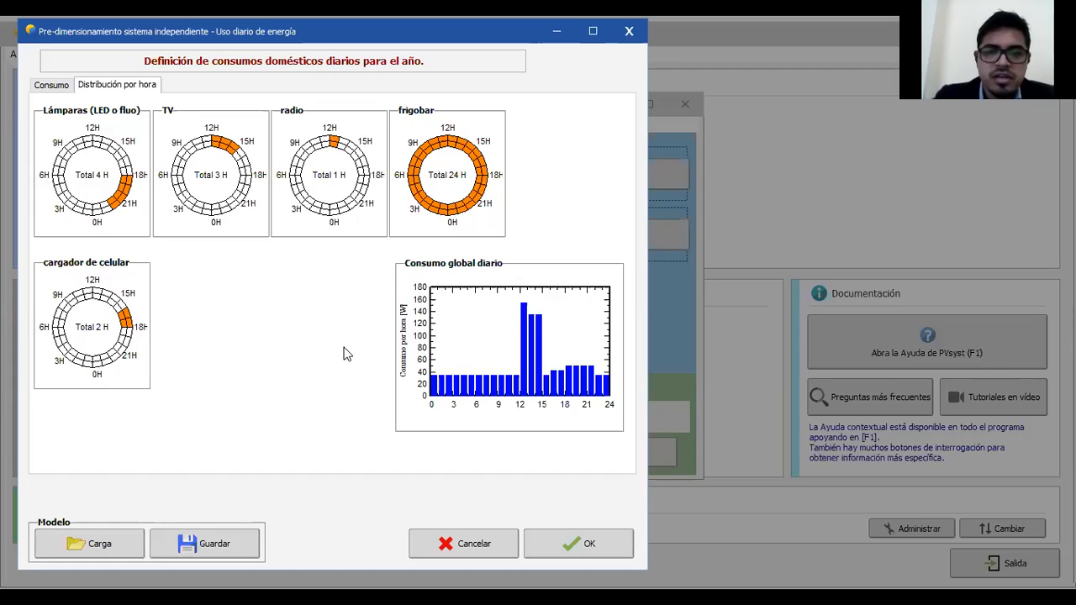
click(757, 74)
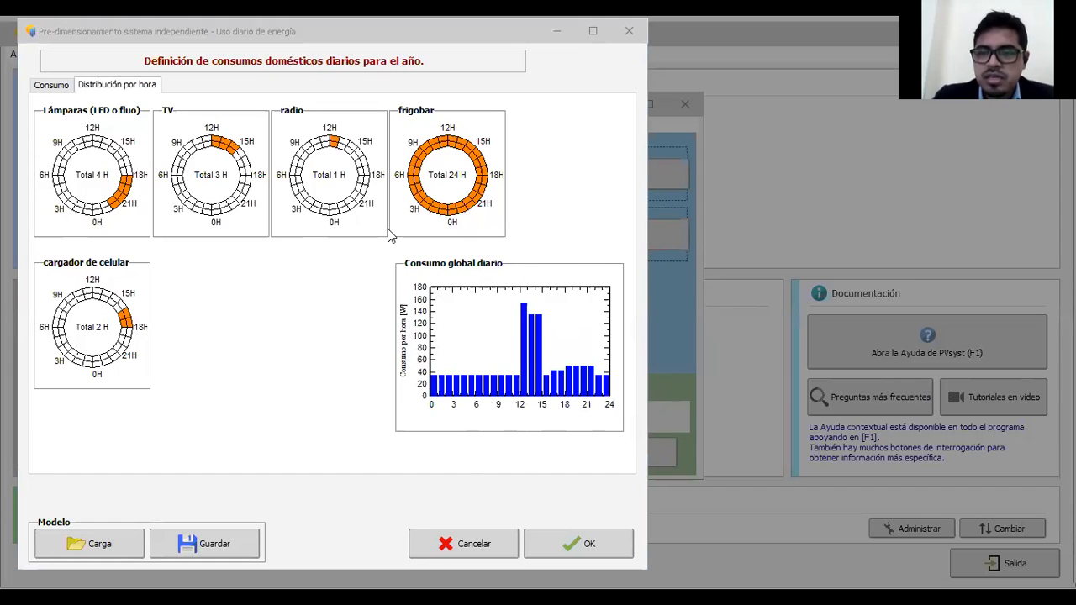
click(52, 86)
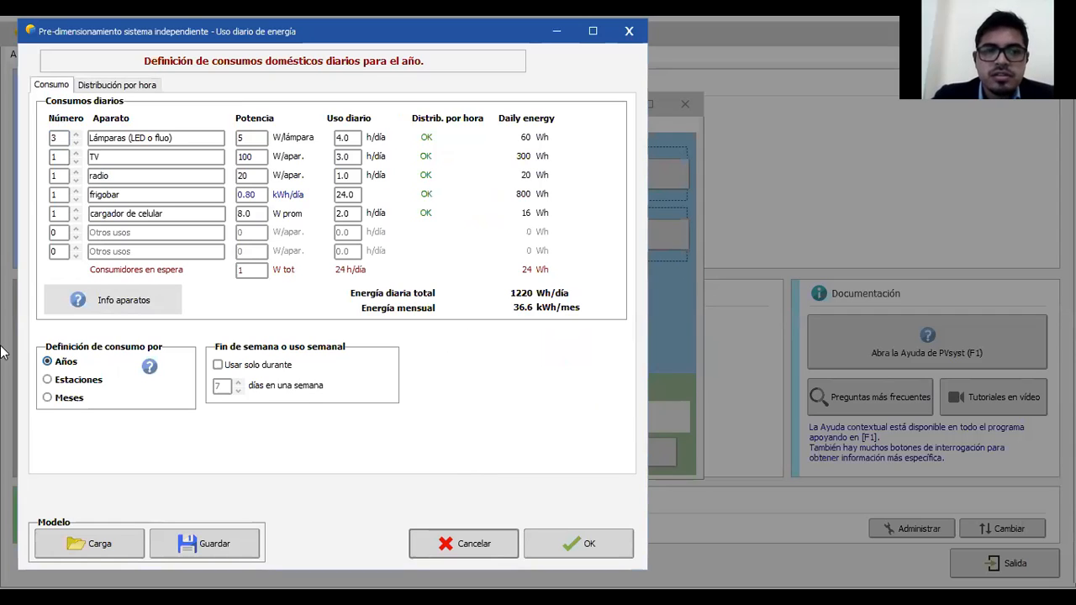
Step: Check the consumption definition by seasons and by months, set it back to years, and accept the daily energy use
click(57, 382)
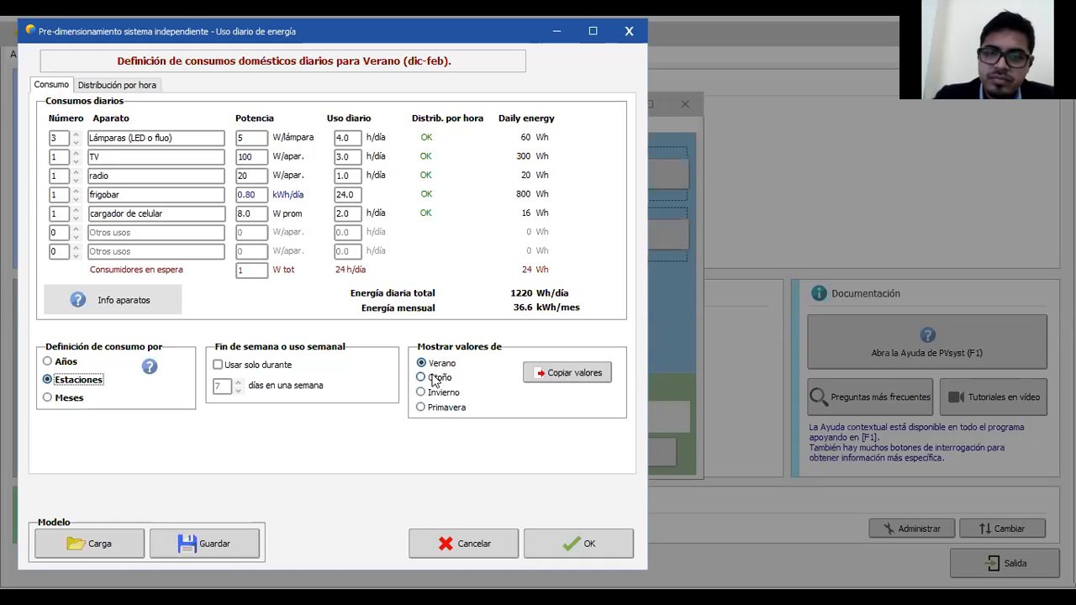
click(47, 398)
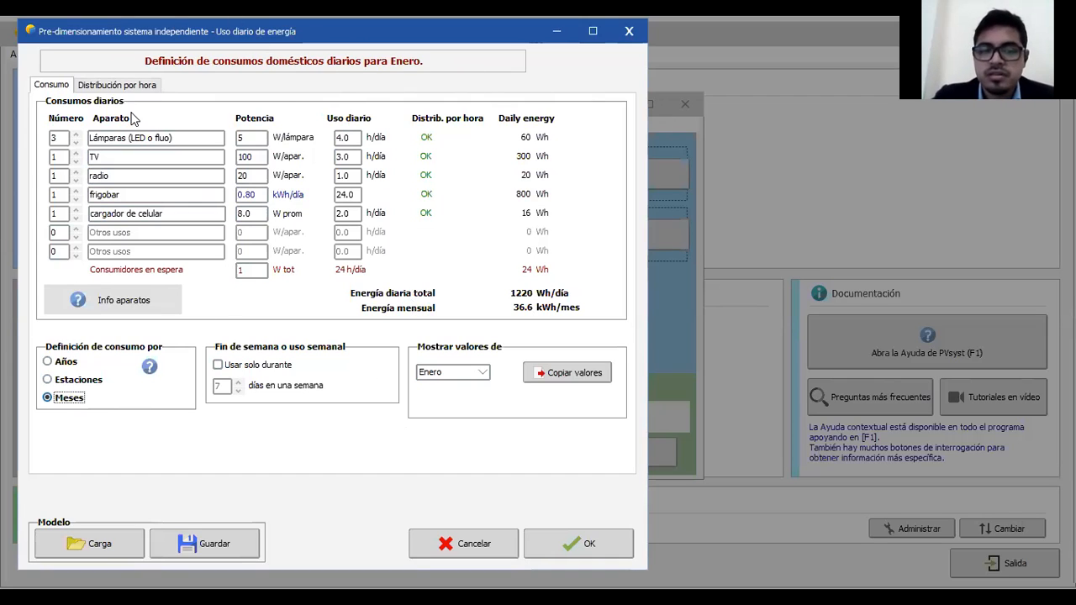
click(55, 368)
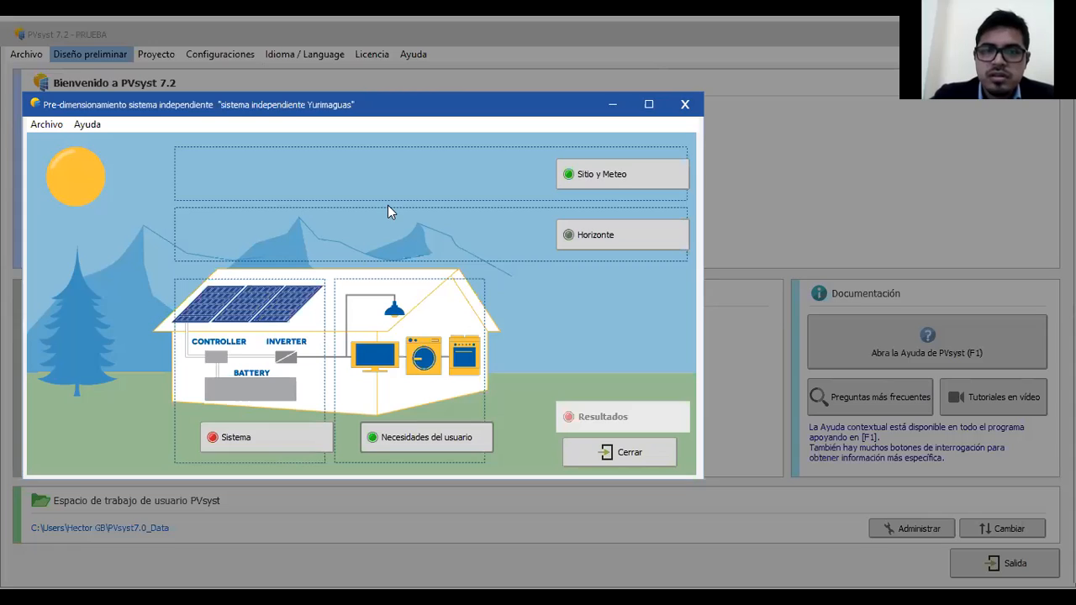
Step: Open the system specification and set the collector plane's tilt to 15°
click(261, 439)
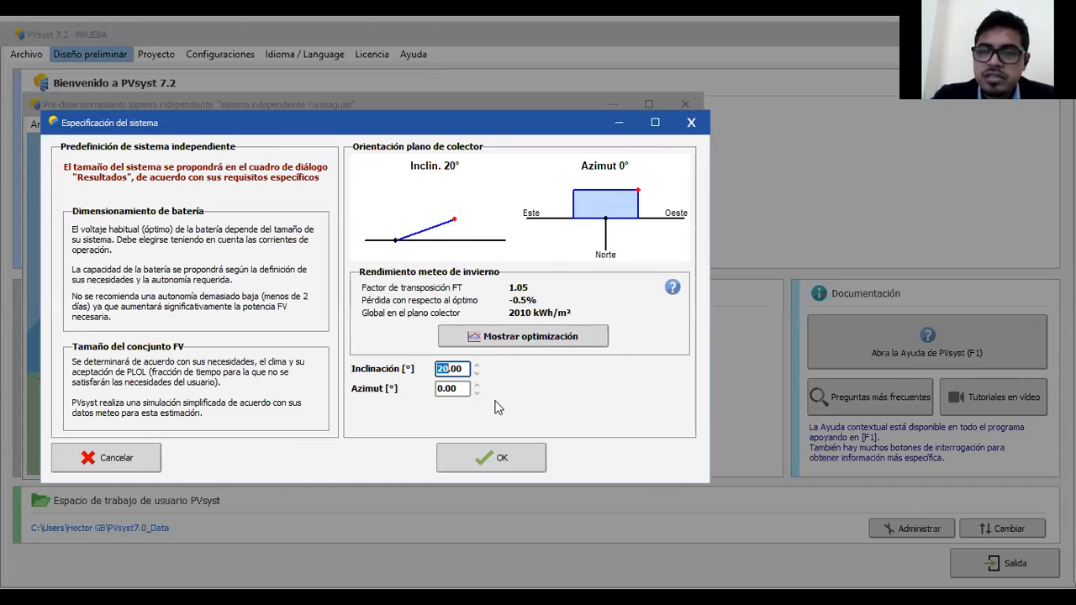
double_click(438, 369)
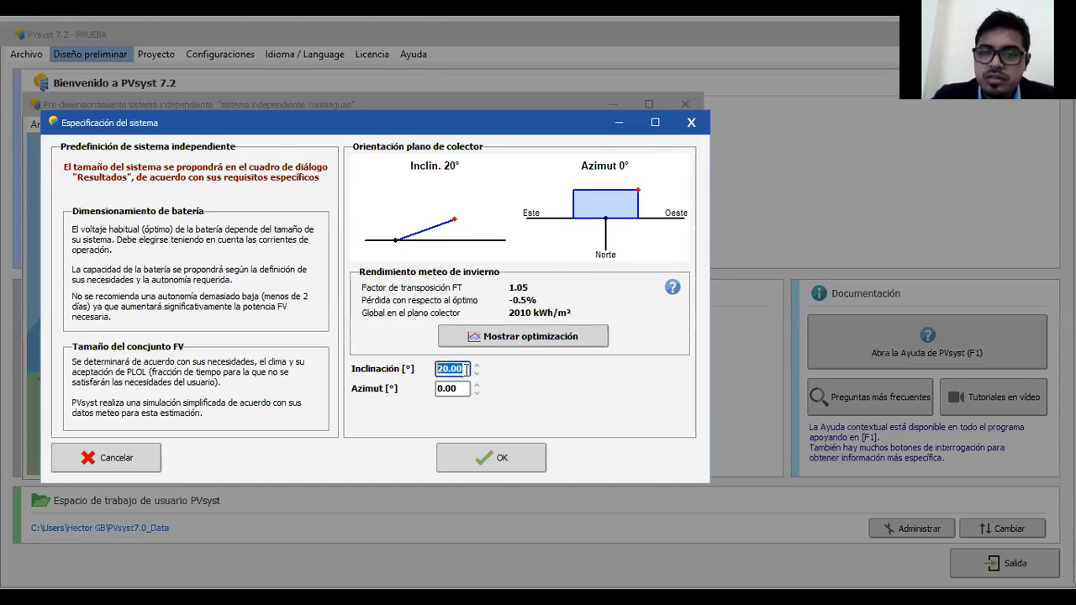
click(477, 364)
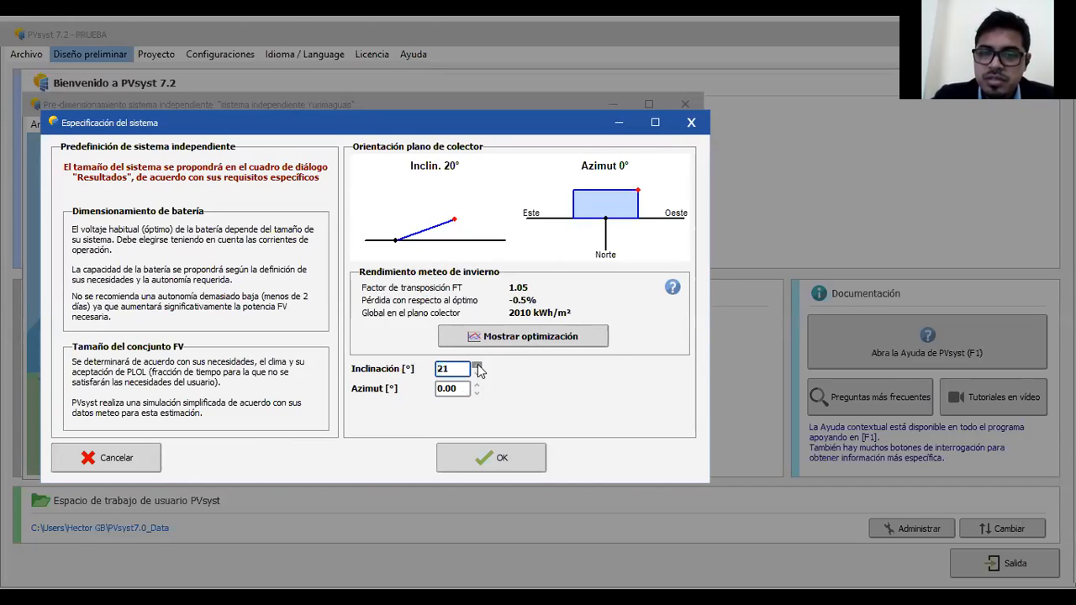
click(477, 374)
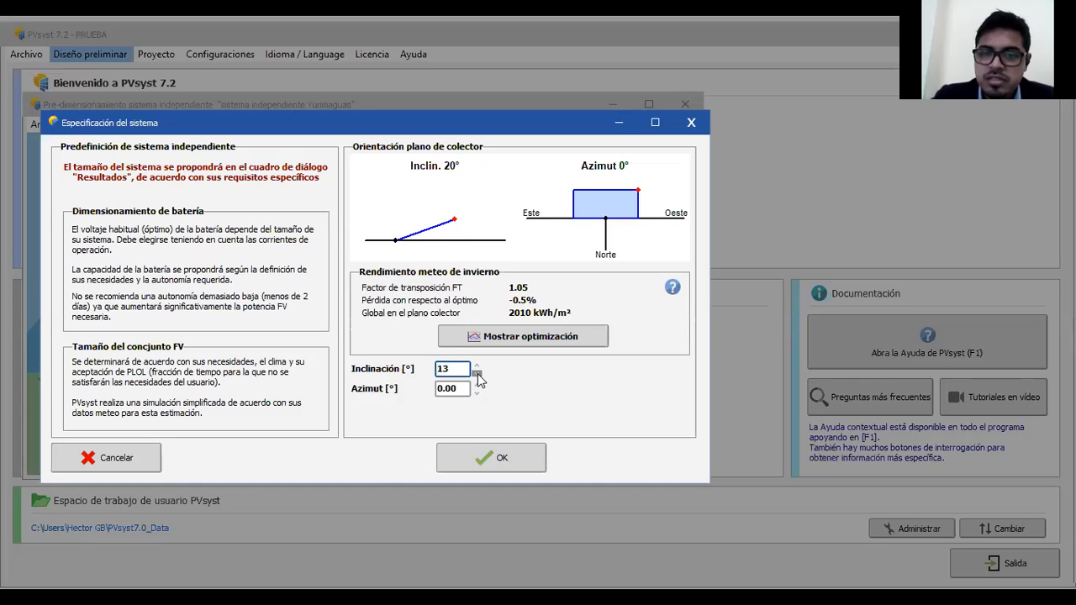
click(477, 366)
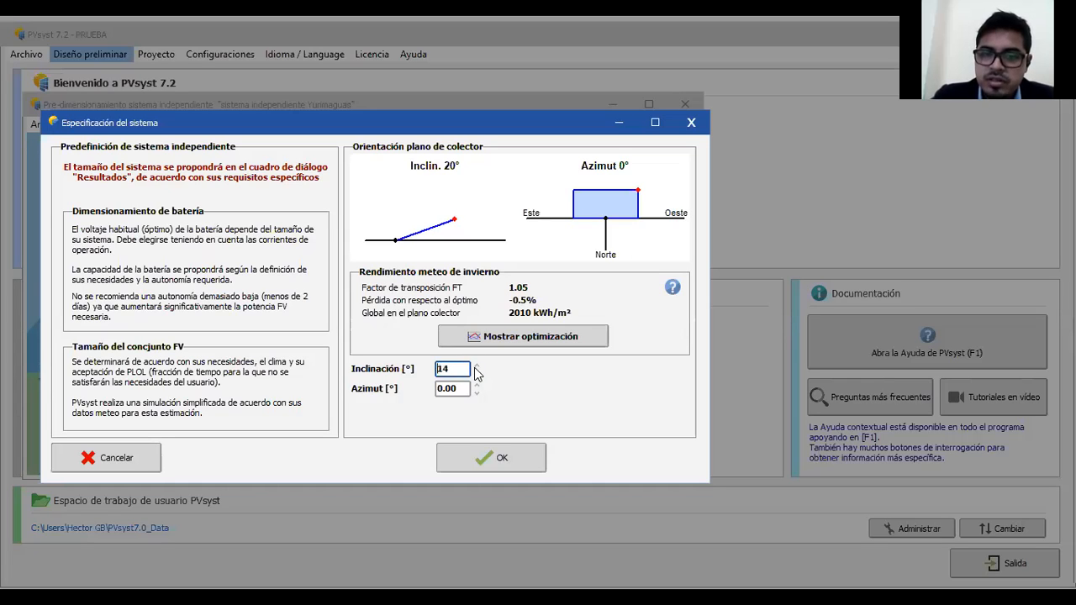
click(475, 367)
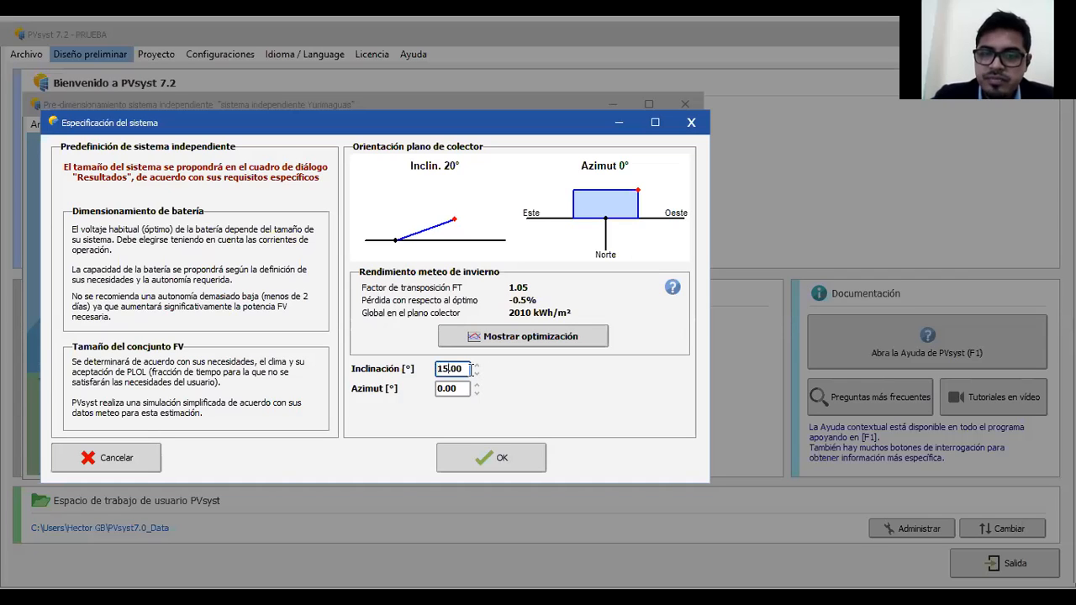
double_click(470, 370)
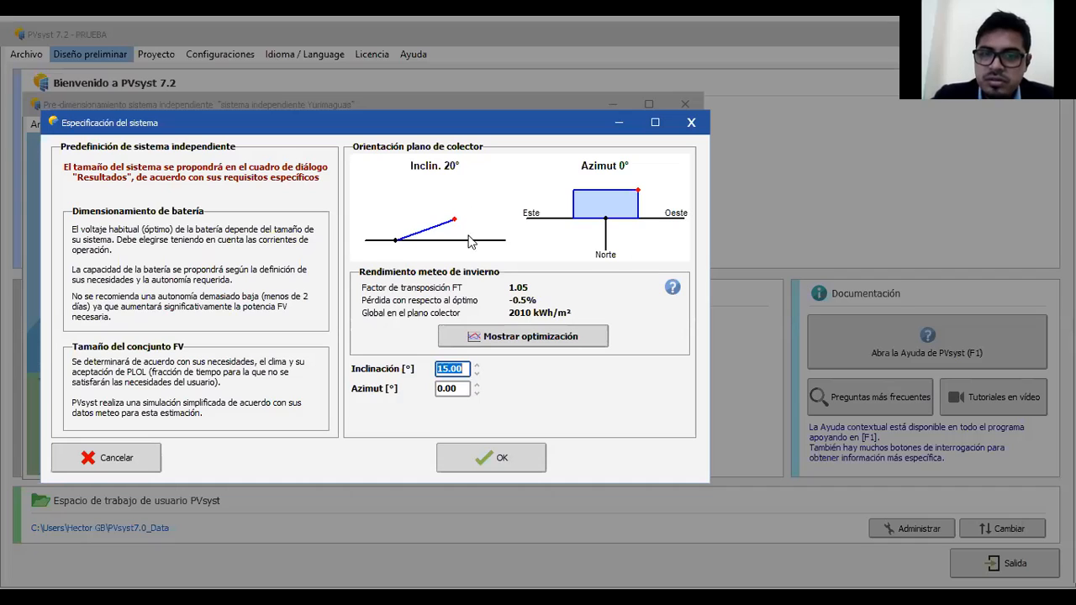
click(461, 370)
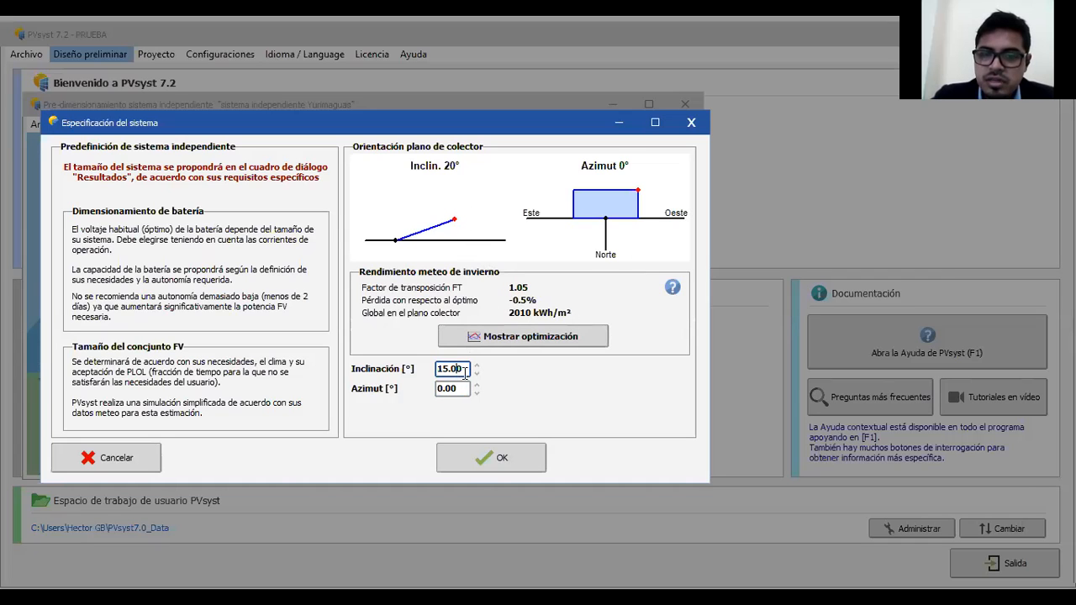
Step: Show the orientation optimization for annual yield and adjust the collector plane graphically to a tilt of about 15°
click(501, 335)
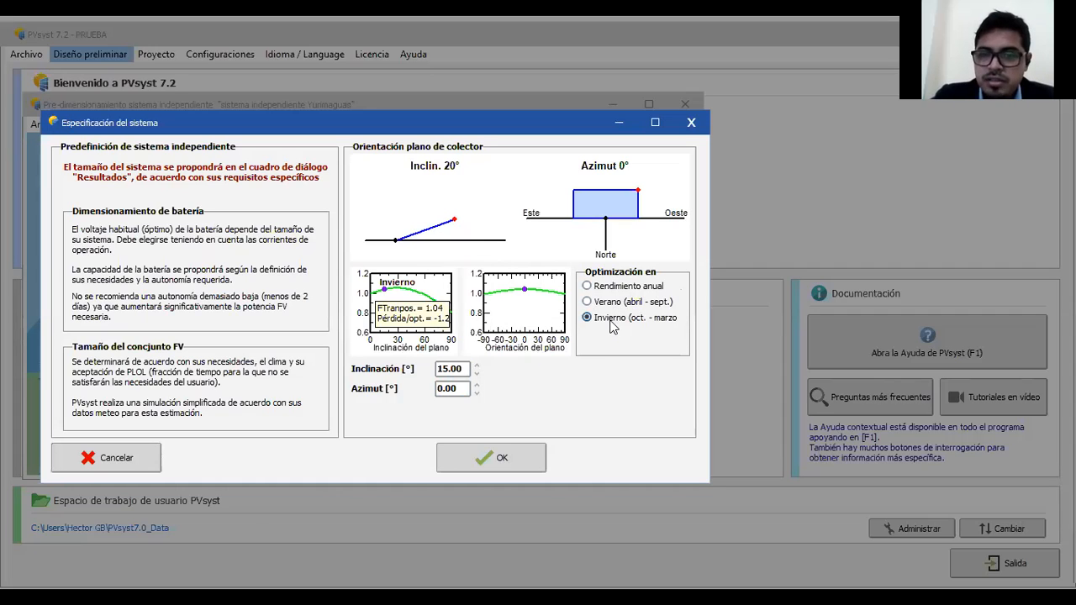
click(588, 286)
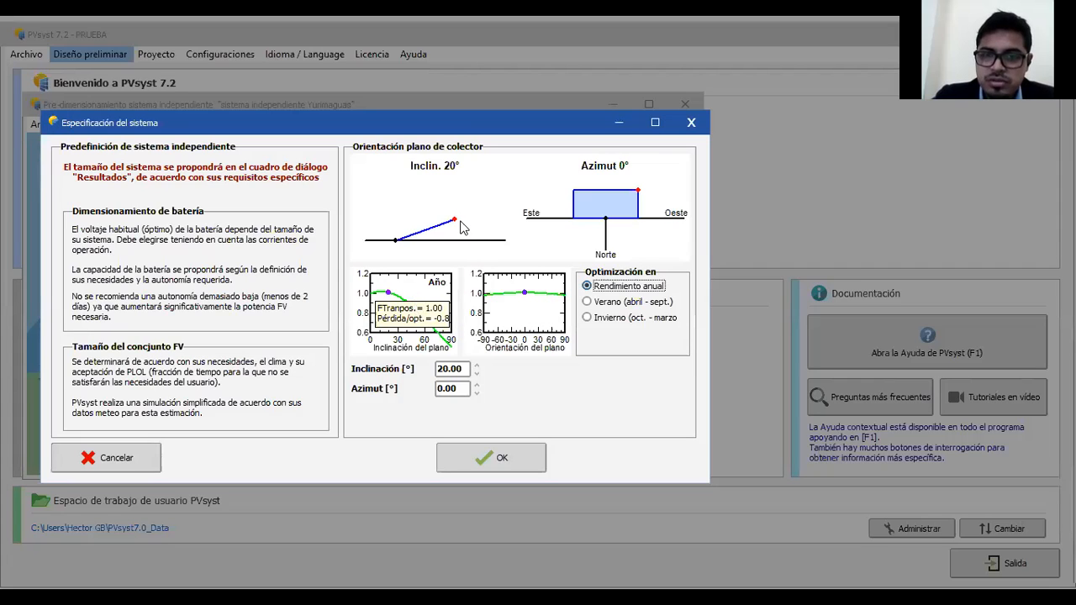
mouse_move(455, 221)
mouse_down()
mouse_move(436, 193)
mouse_move(451, 220)
mouse_up()
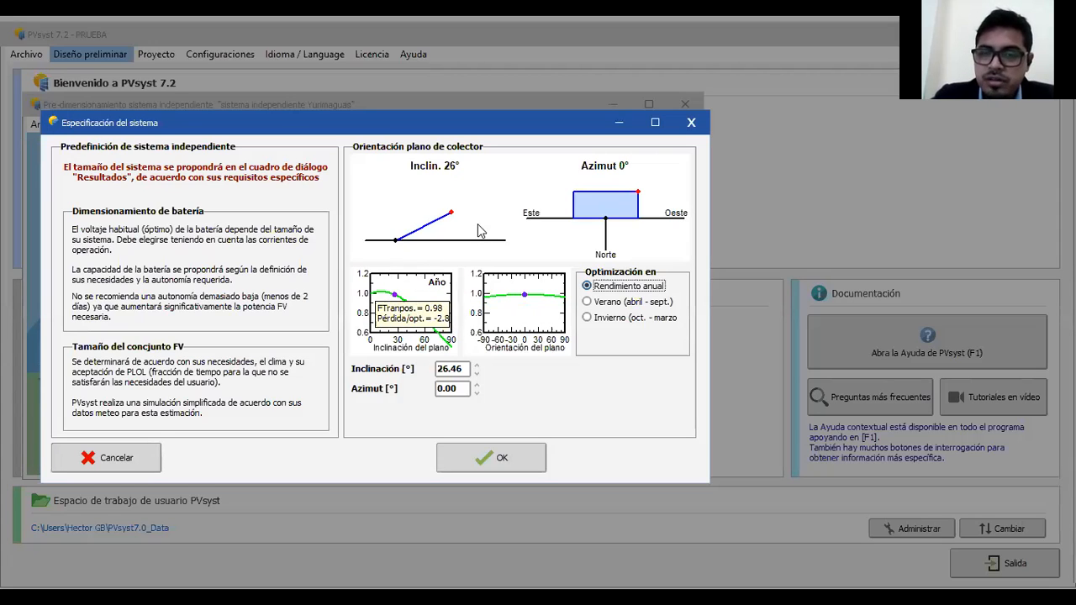
drag(452, 217, 458, 232)
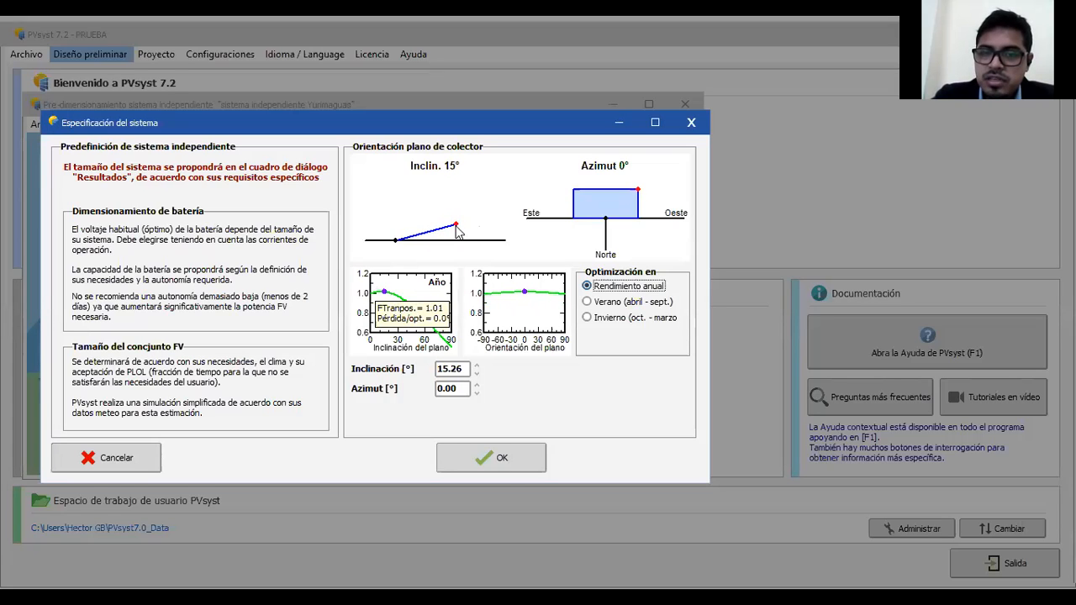
Step: Replace the graphically adjusted tilt with exactly 15°
drag(465, 370, 425, 378)
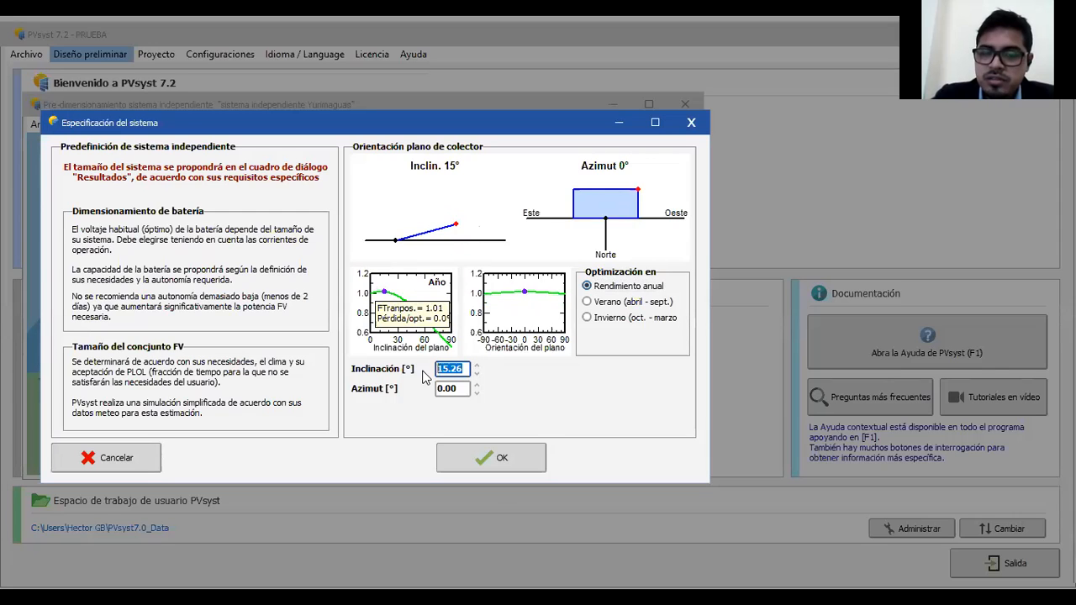
text(15)
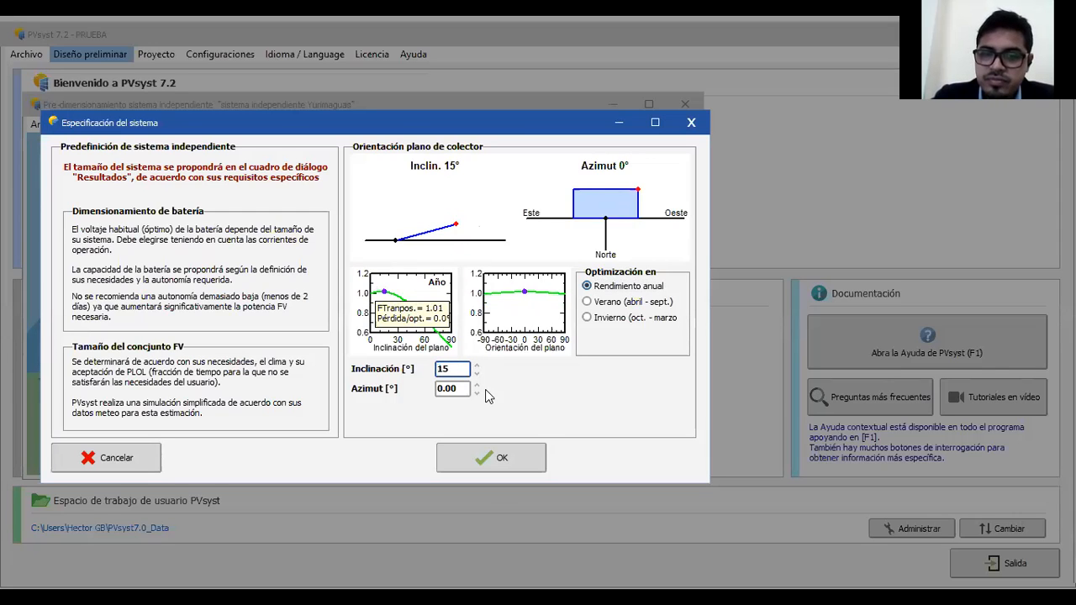
click(464, 388)
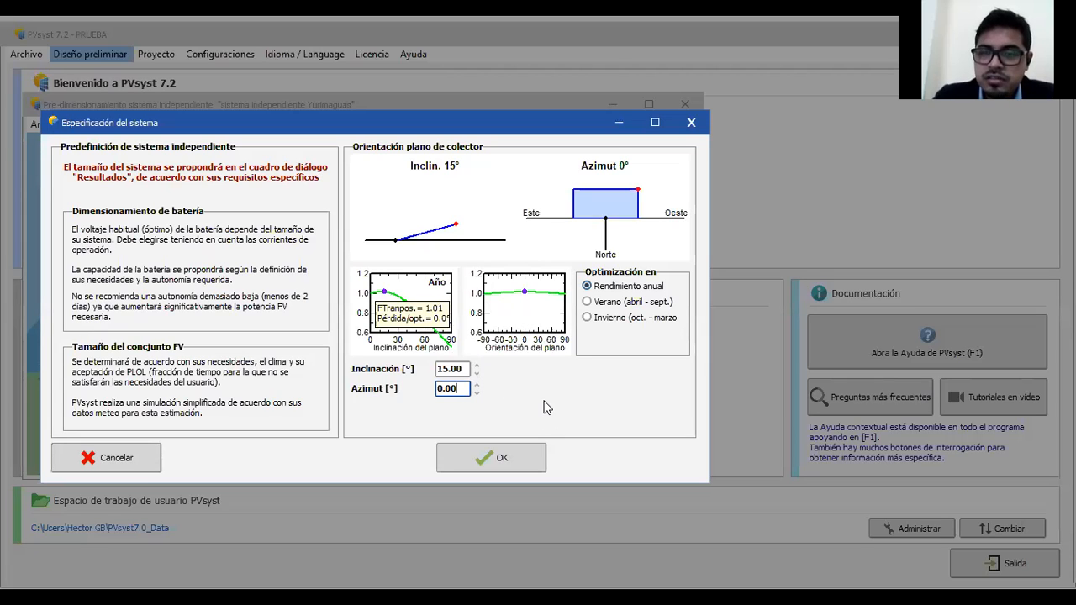
Step: Compare the summer and winter optimizations, switch back to annual yield, and accept the system specification
click(588, 302)
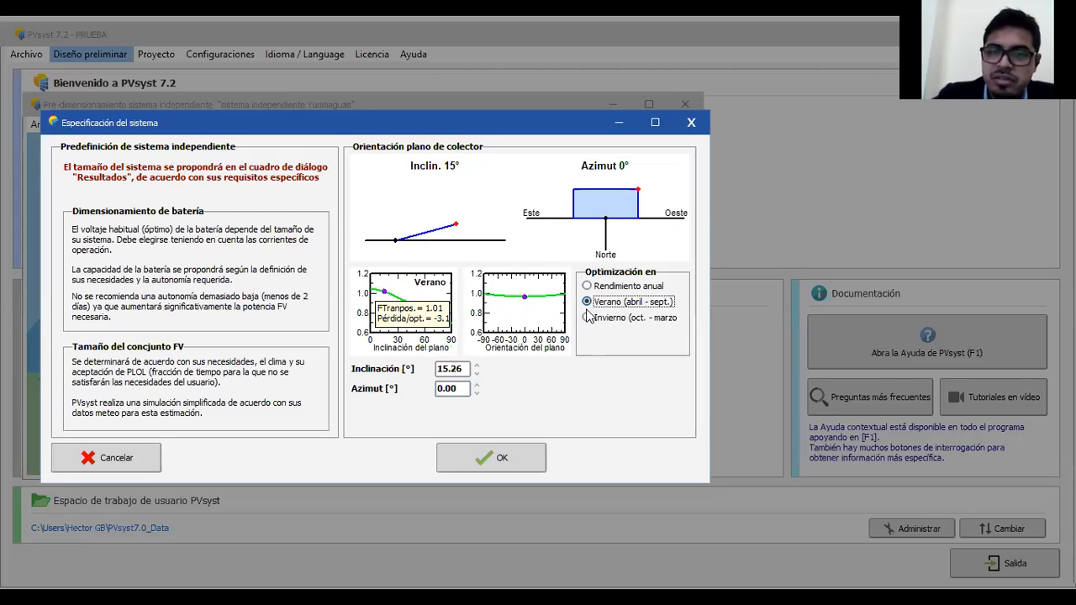
click(588, 318)
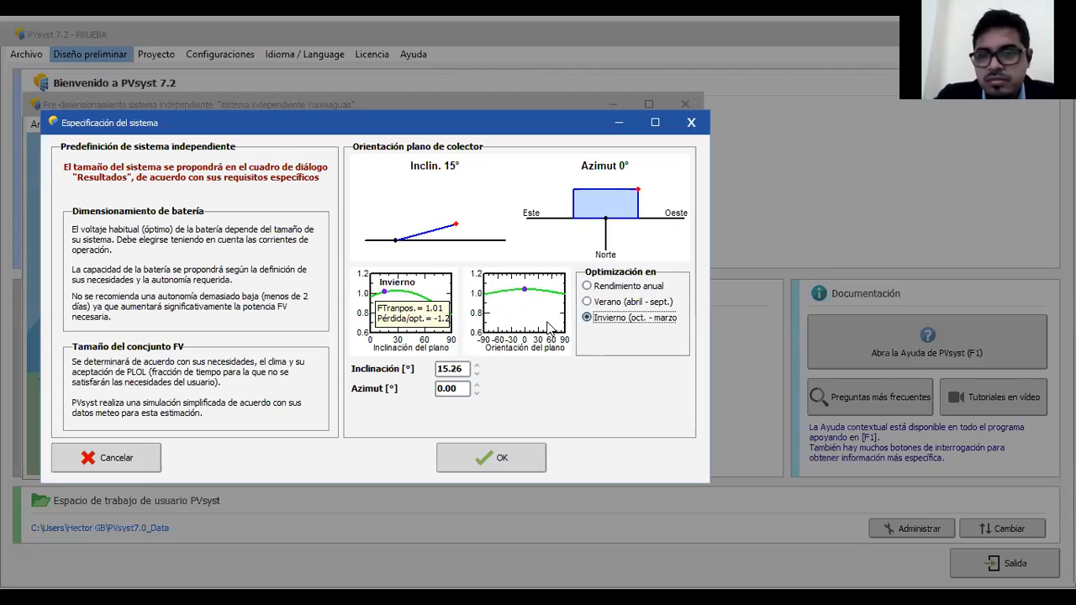
click(589, 286)
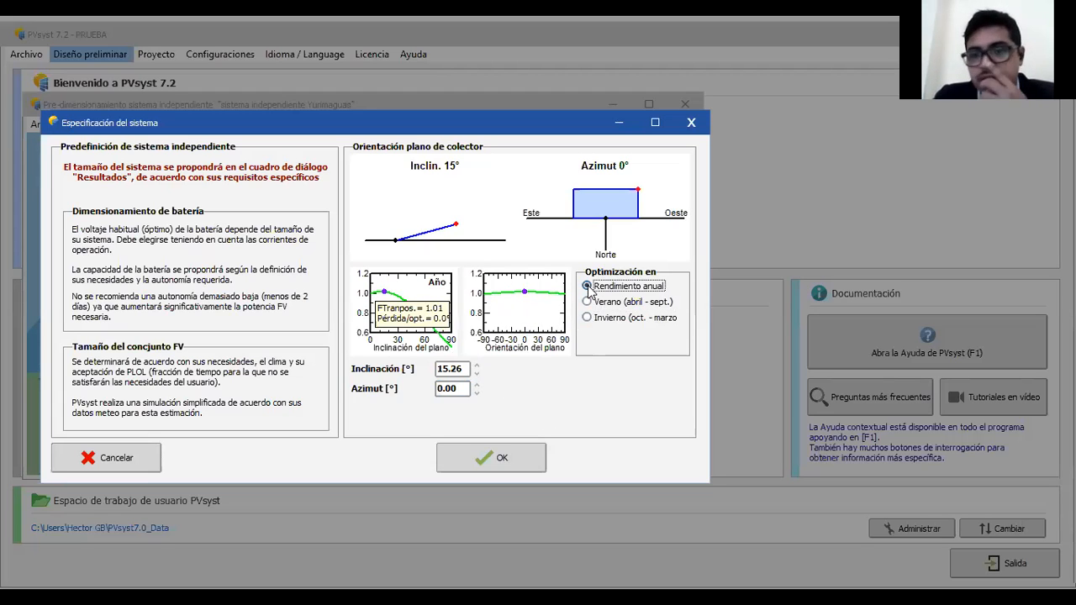
click(528, 464)
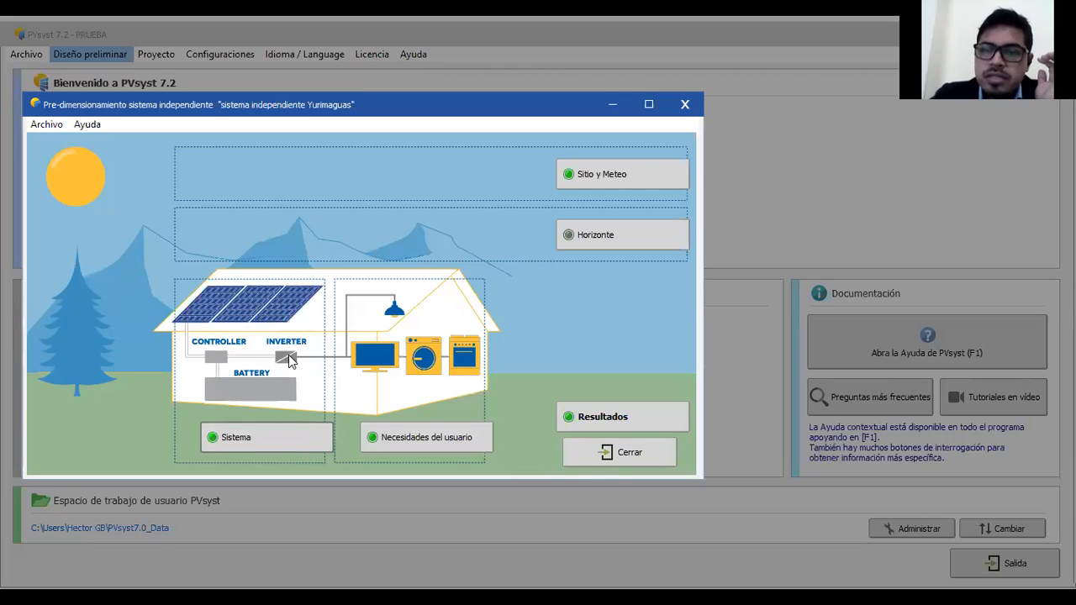
Step: Reopen the system specification, show the optimization for annual yield, and set the collector tilt to 15°
click(290, 438)
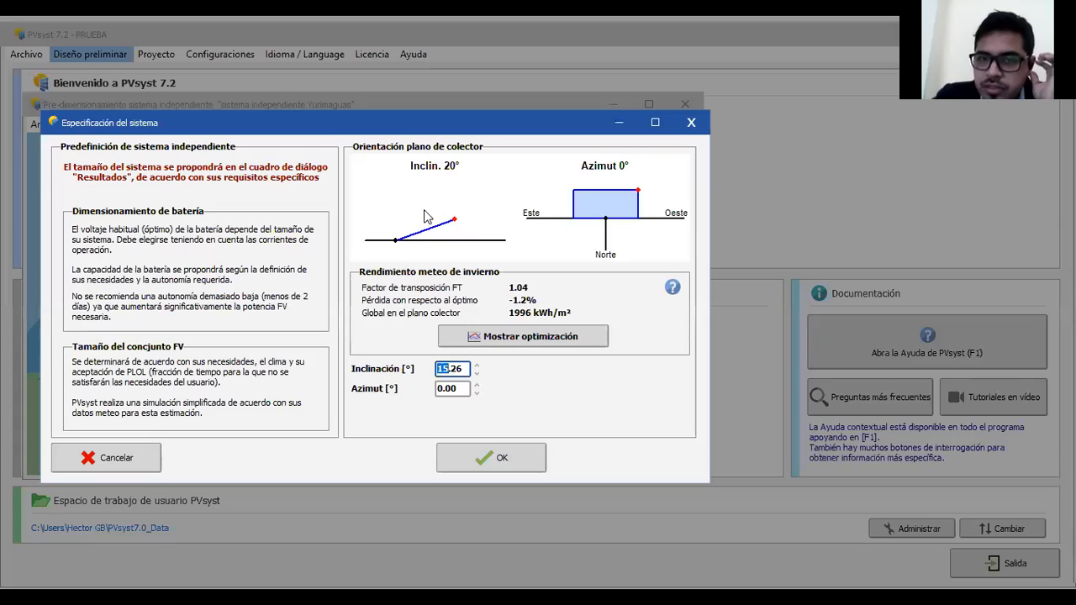
click(462, 371)
click(527, 342)
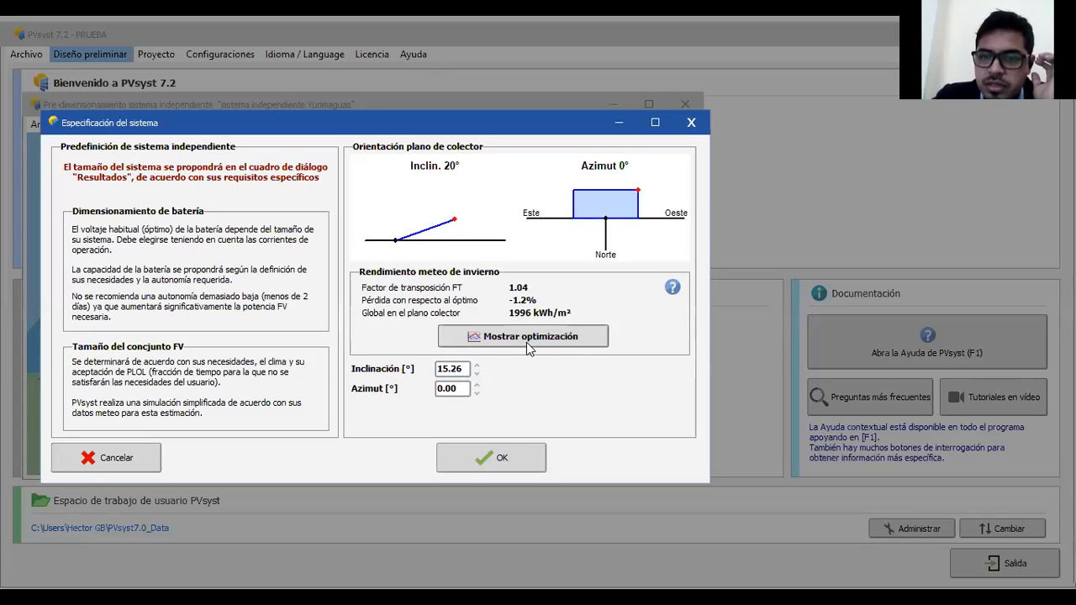
click(587, 286)
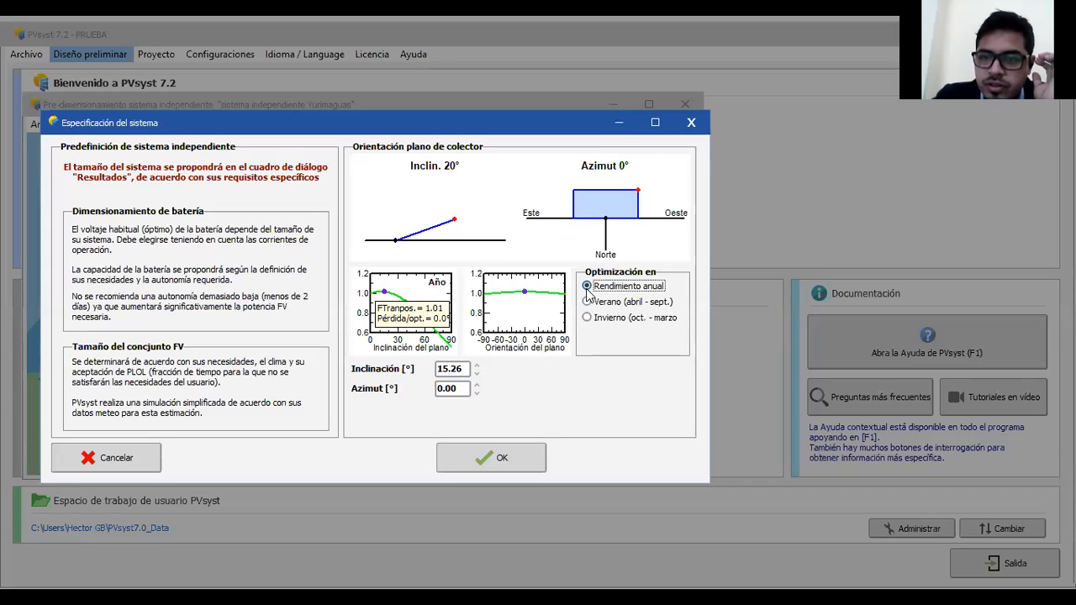
double_click(444, 368)
text(15)
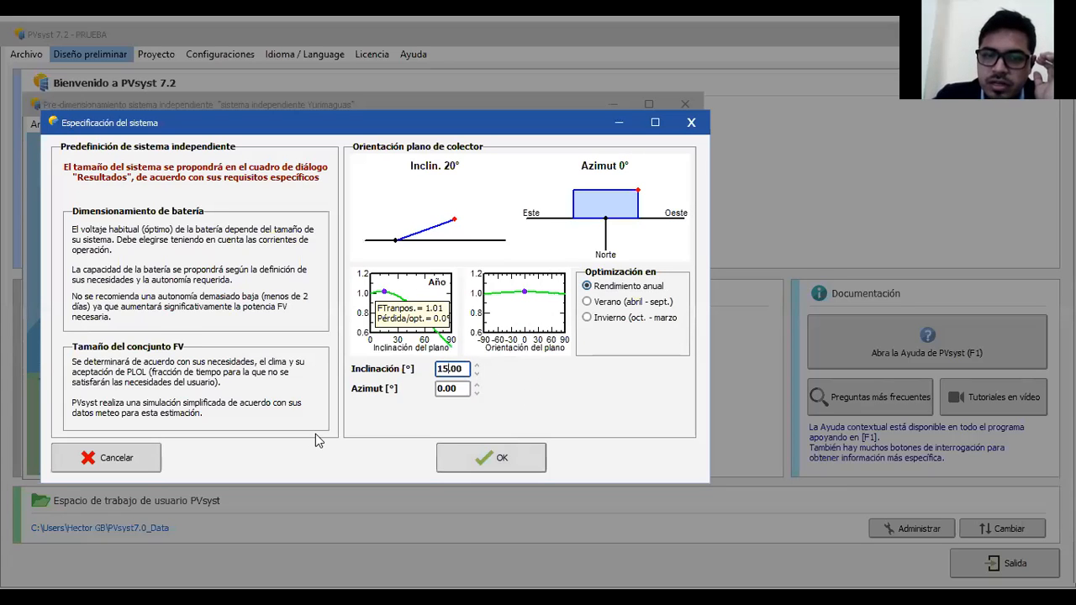
key(Return)
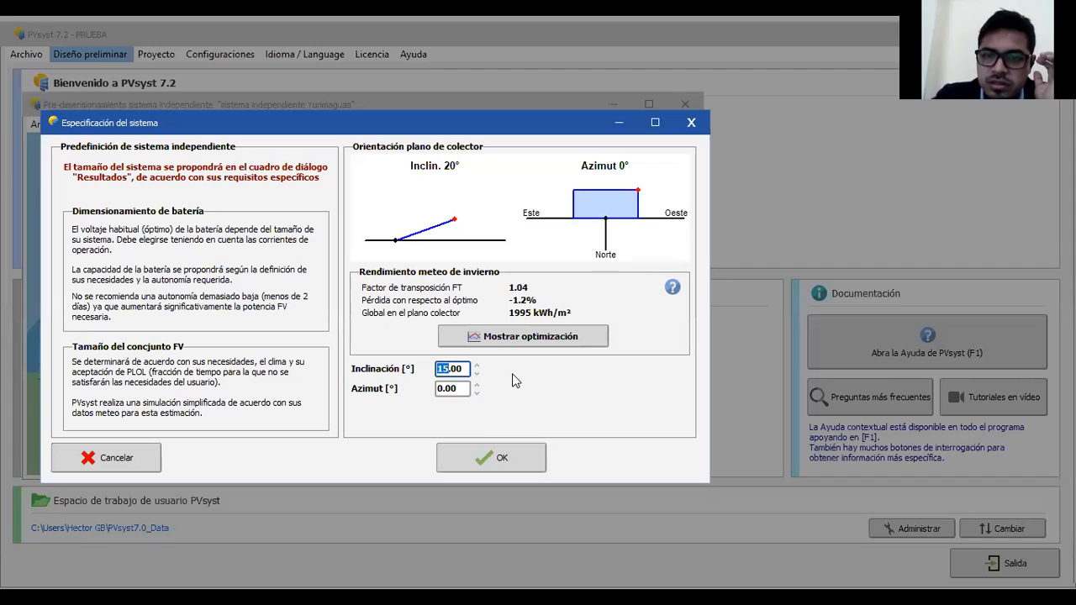
Step: Check the annual-yield optimization for the 15° tilt and accept the system specification
click(528, 336)
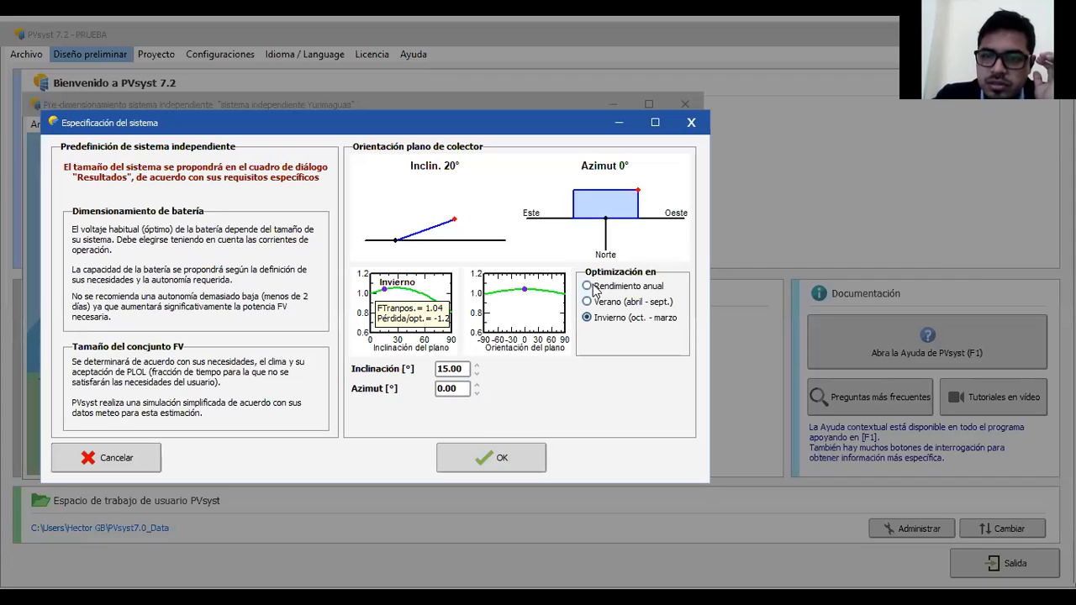
click(596, 287)
click(502, 462)
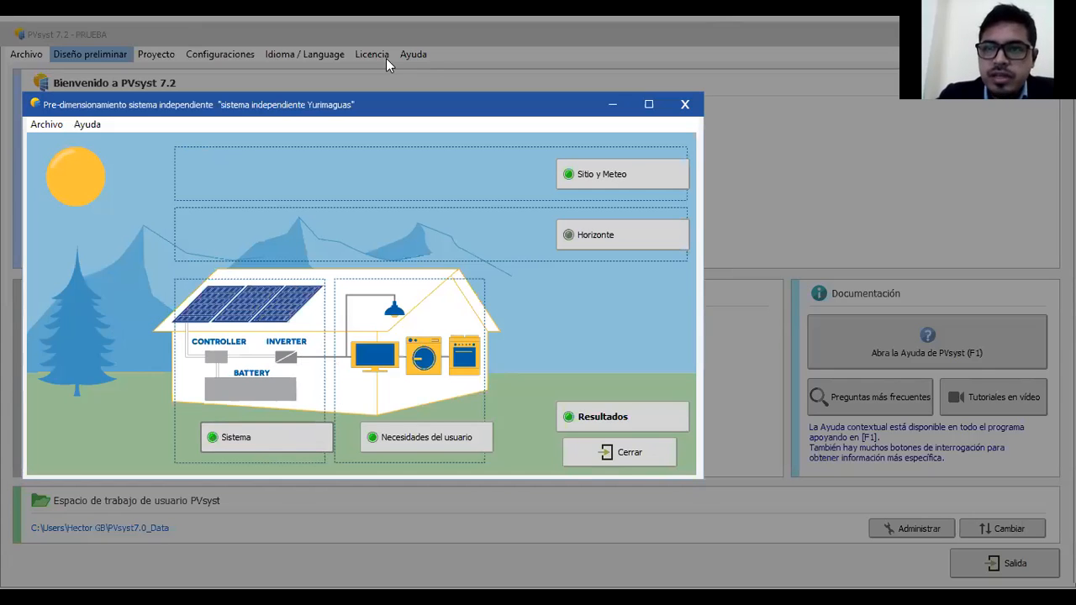
Step: Open the sizing results in a maximized window and set the required autonomy to 2 days
click(584, 413)
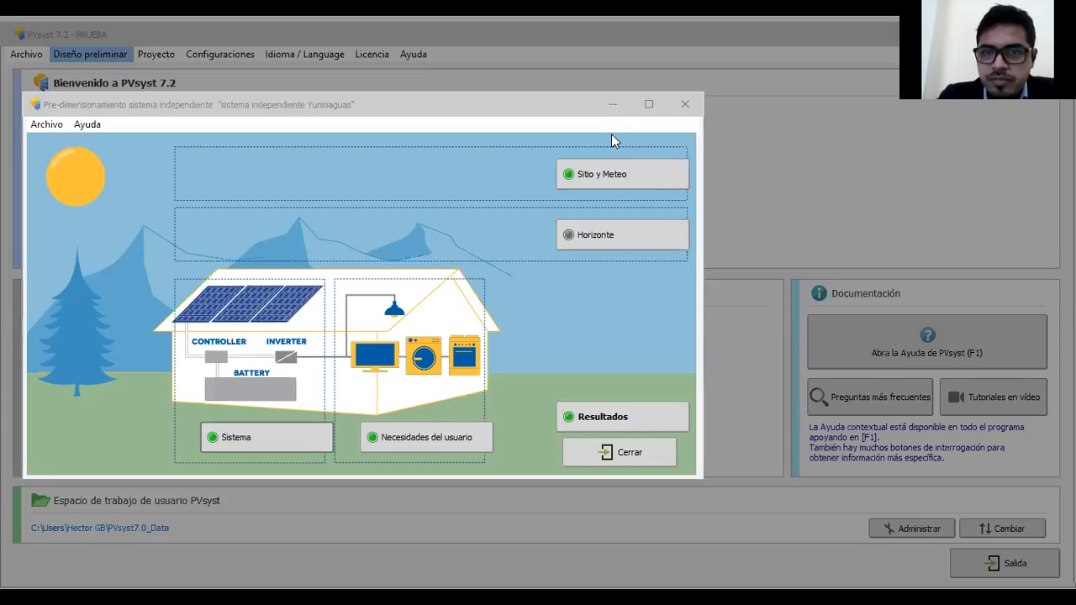
click(595, 421)
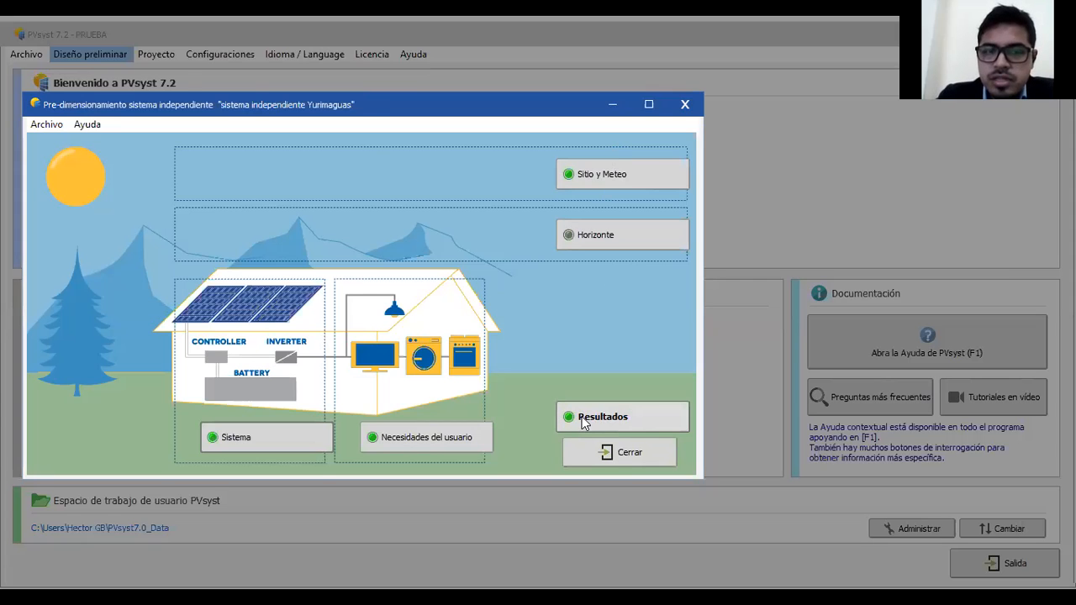
click(582, 419)
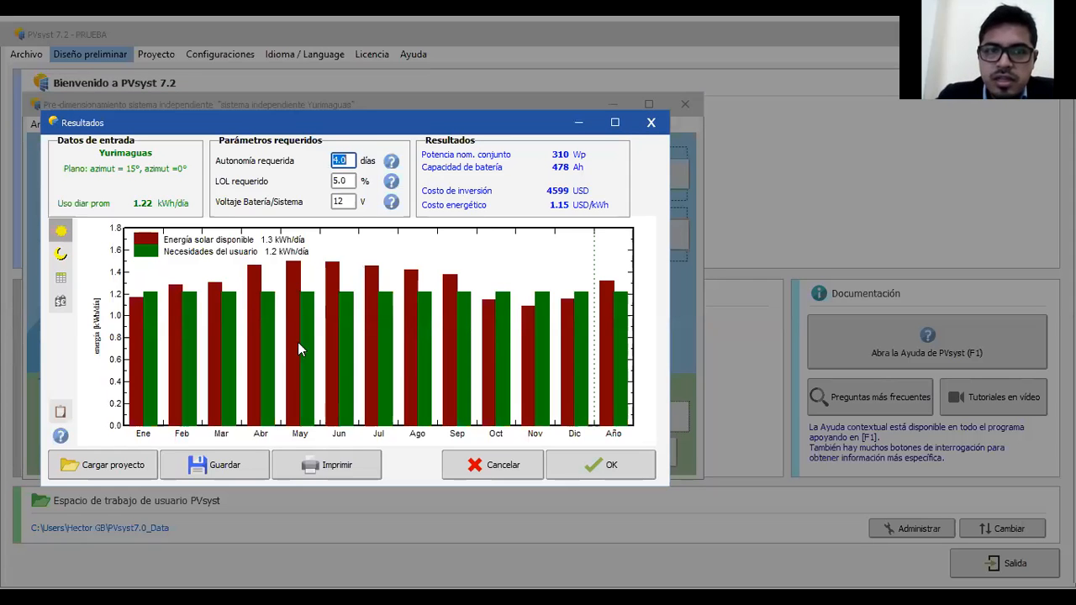
click(614, 122)
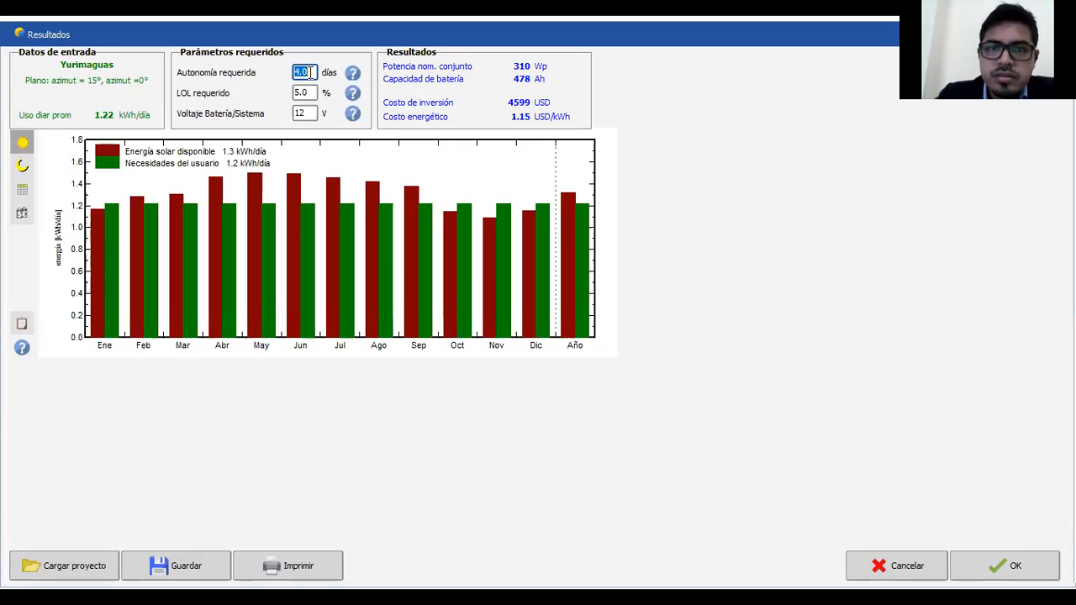
text(2)
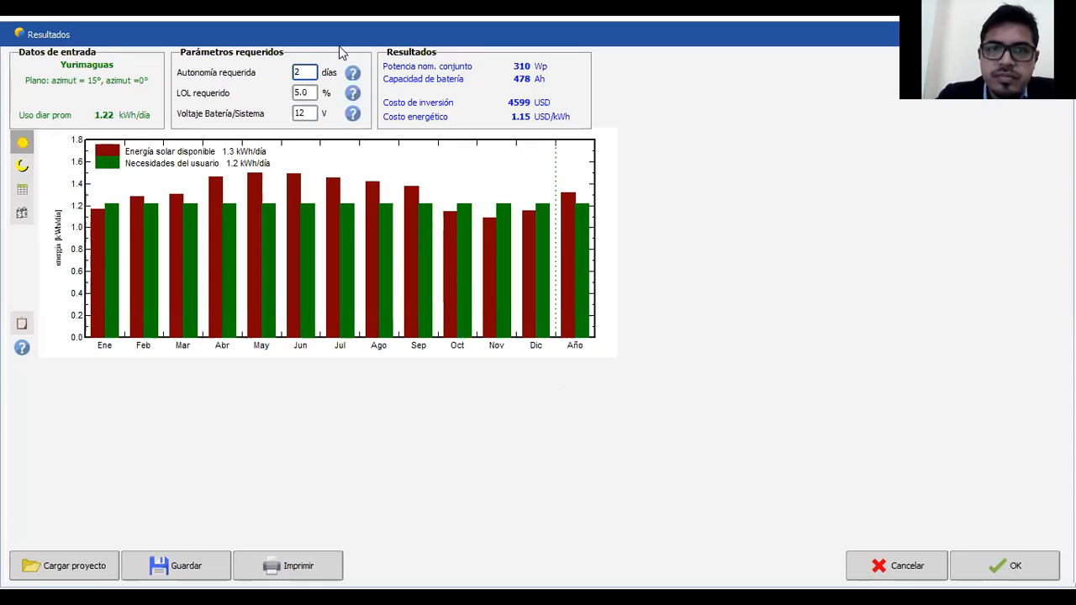
key(Return)
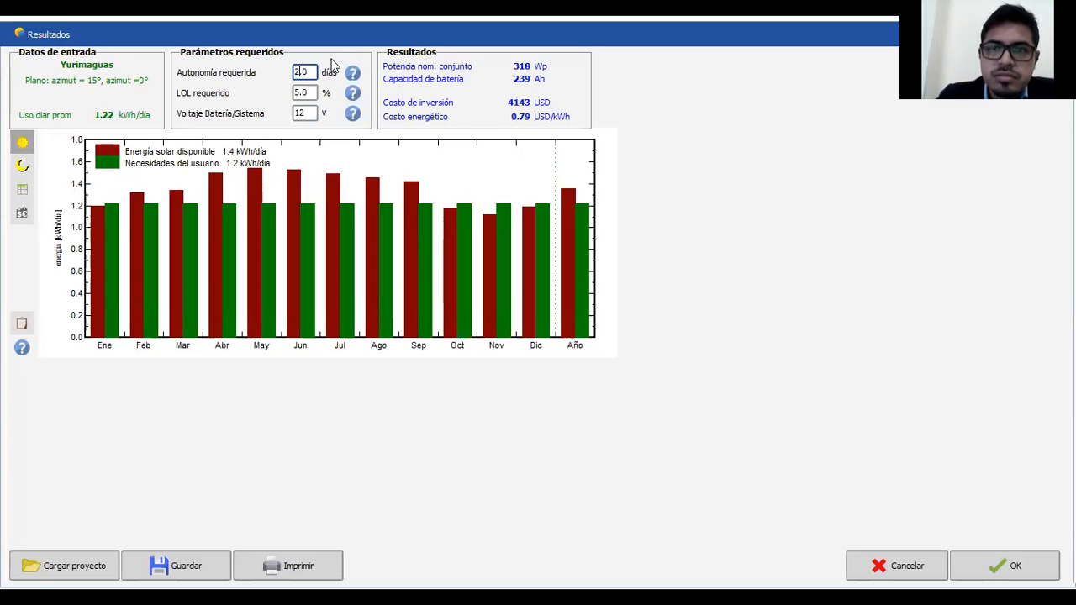
Step: Review the solar energy chart, the battery charge and loss-of-load chart, the monthly table, and the cost evaluation
click(22, 171)
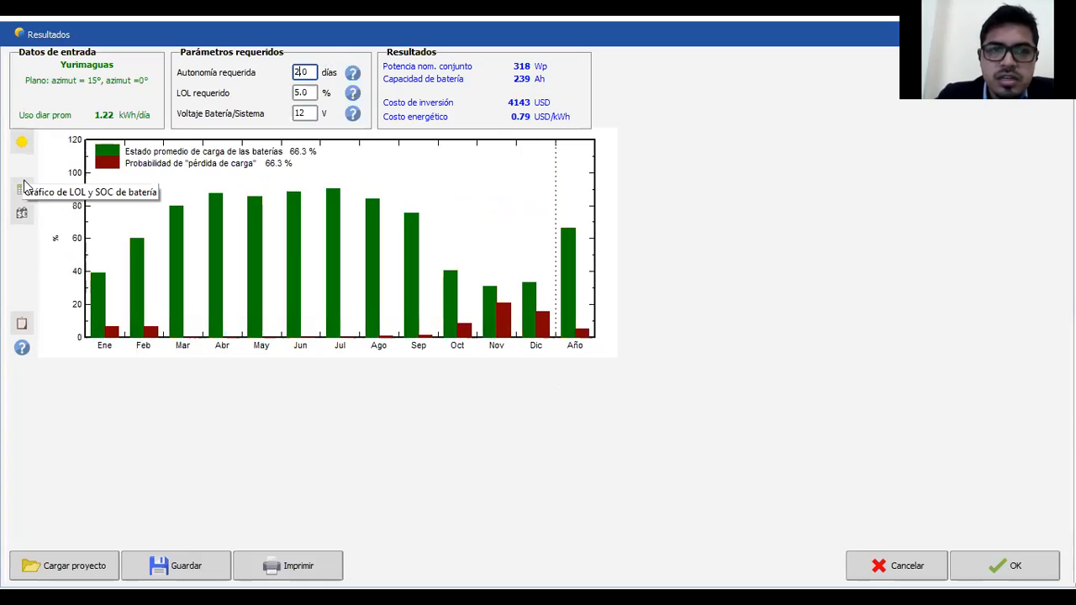
click(23, 144)
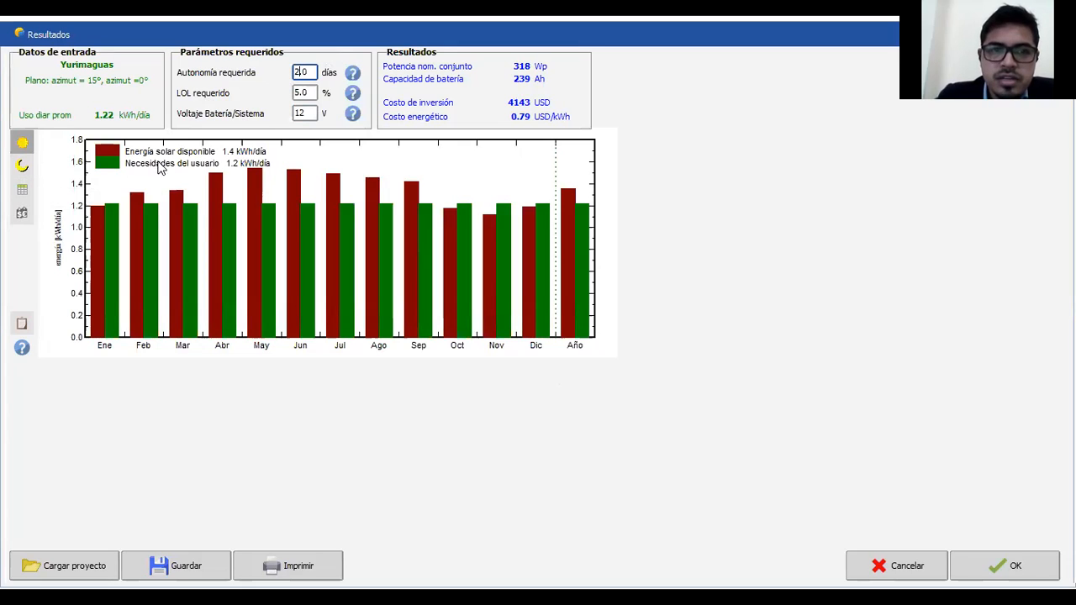
click(24, 167)
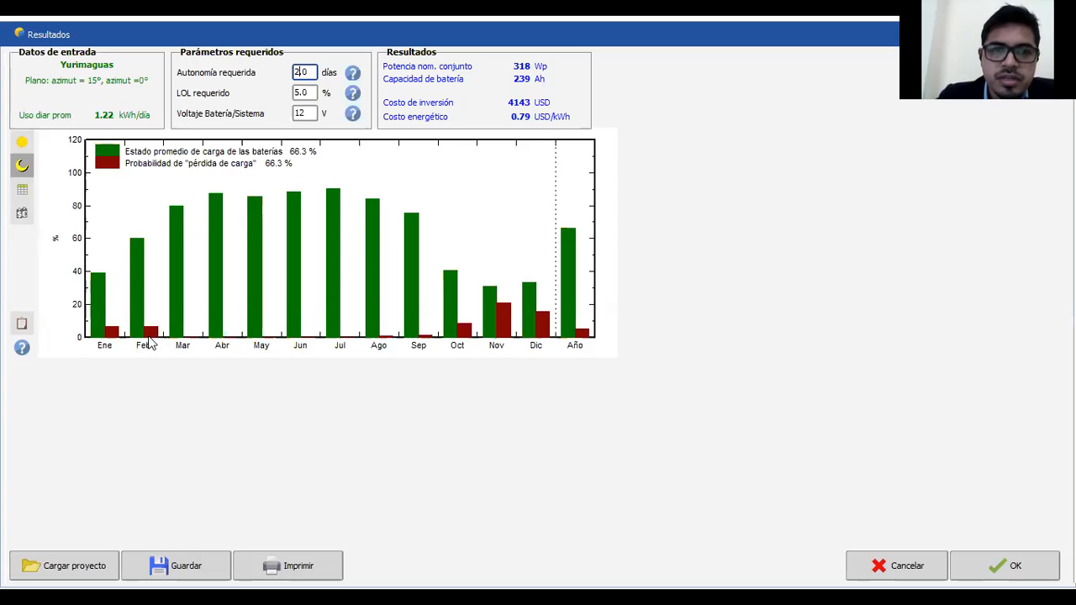
click(22, 193)
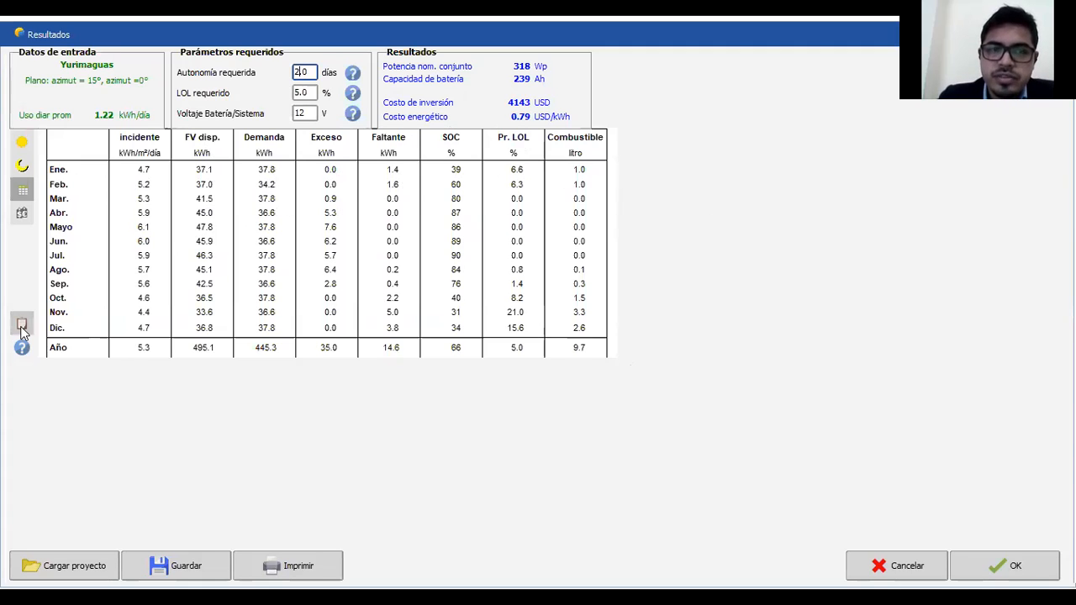
click(22, 215)
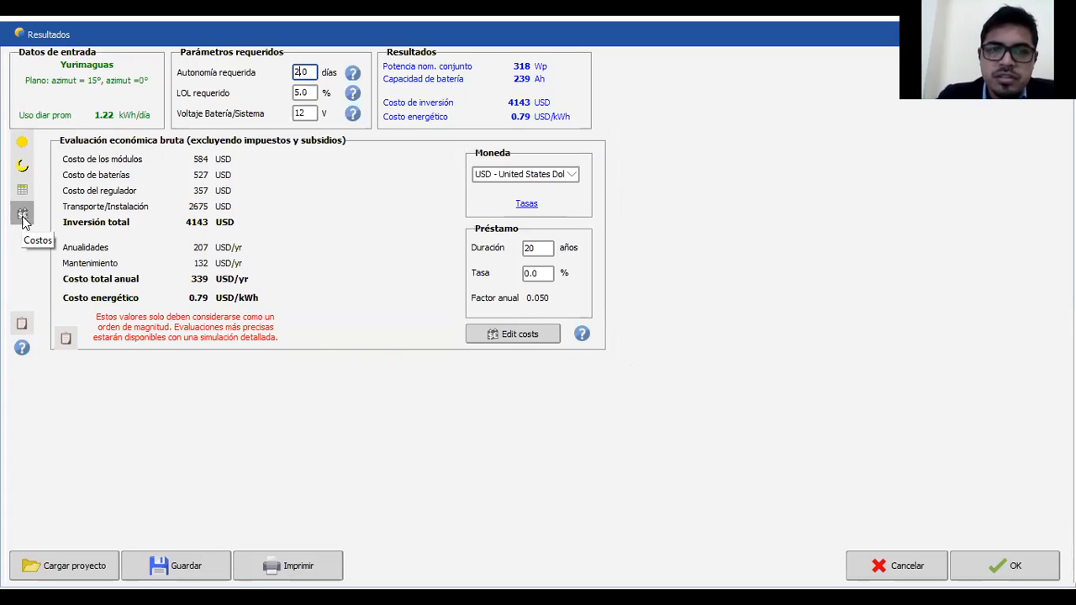
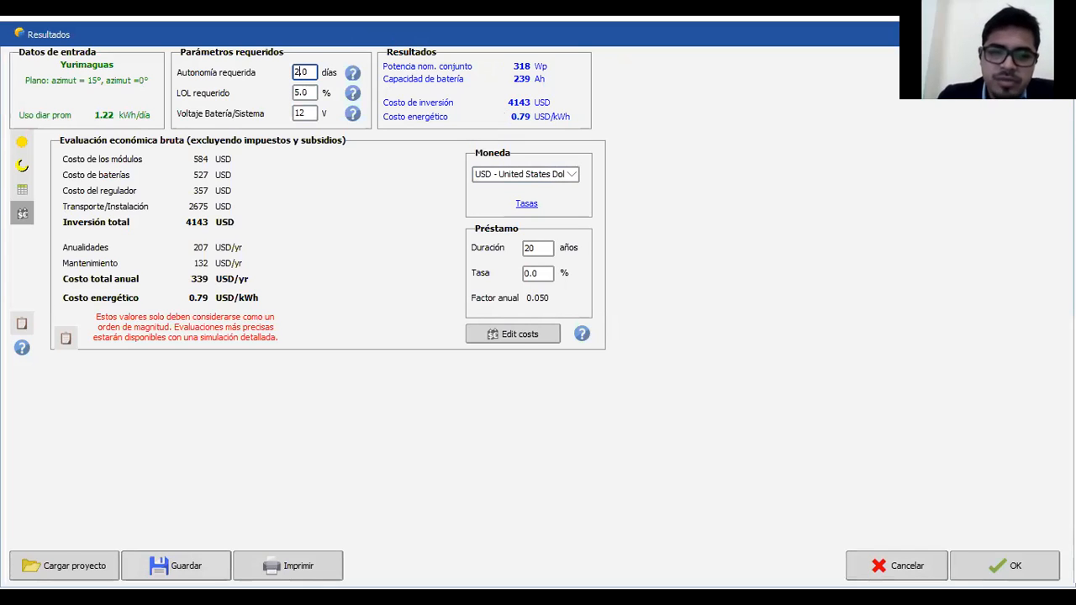
Step: Open the cost parameters for editing and inspect the Stand-alone System Pre-sizing values and their default settings
click(538, 336)
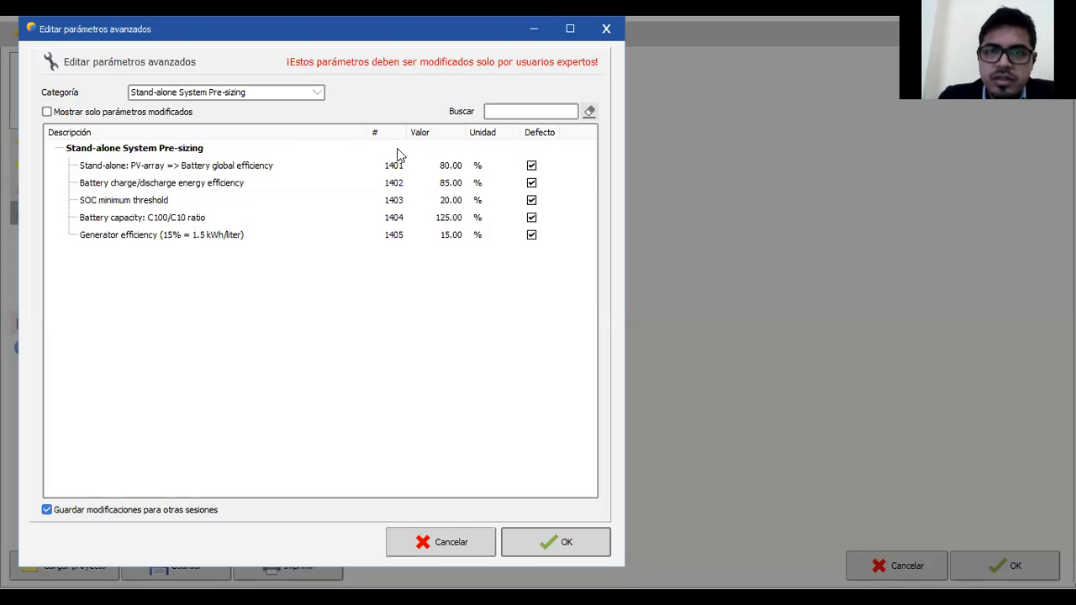
click(396, 169)
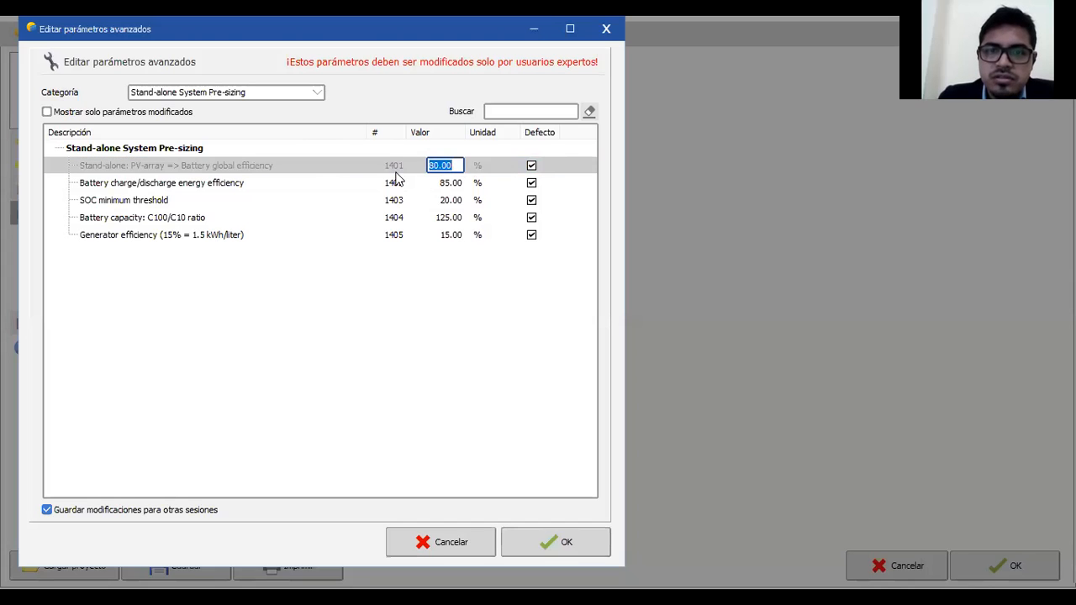
click(409, 180)
click(451, 205)
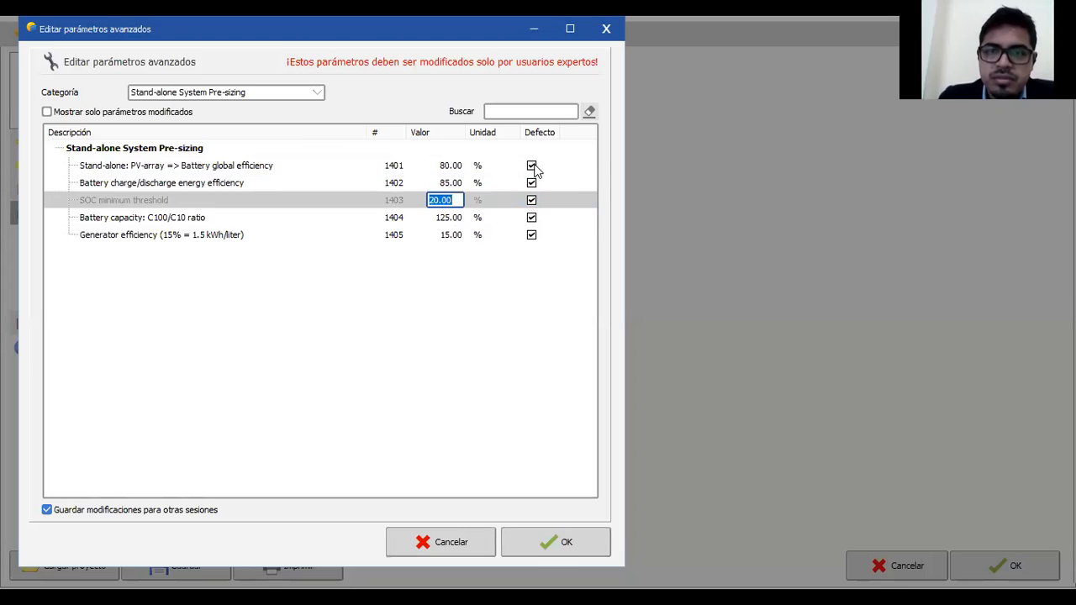
click(533, 166)
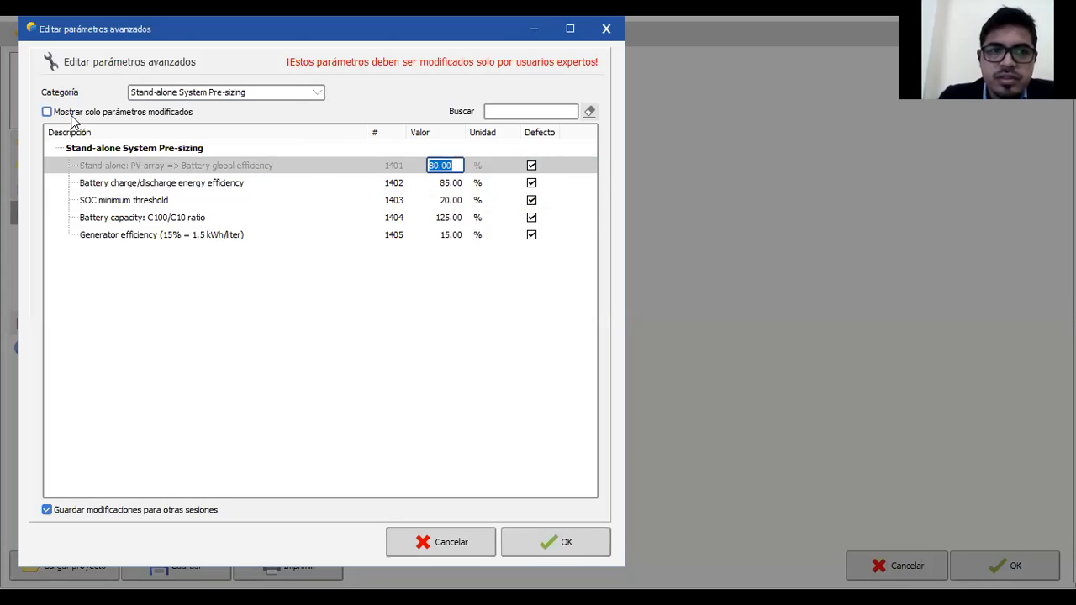
Step: Compare both parameter categories, examine the full Specific Pre-sizing costs (all systems) list, and close the advanced parameters without changes
click(206, 100)
click(241, 95)
click(240, 97)
click(241, 96)
click(240, 115)
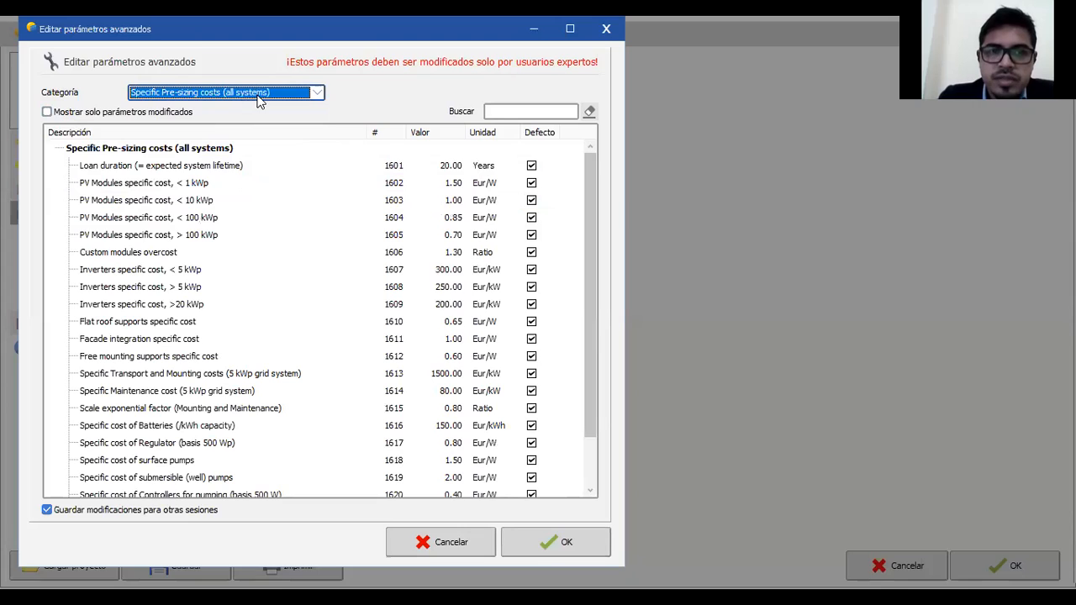
click(260, 98)
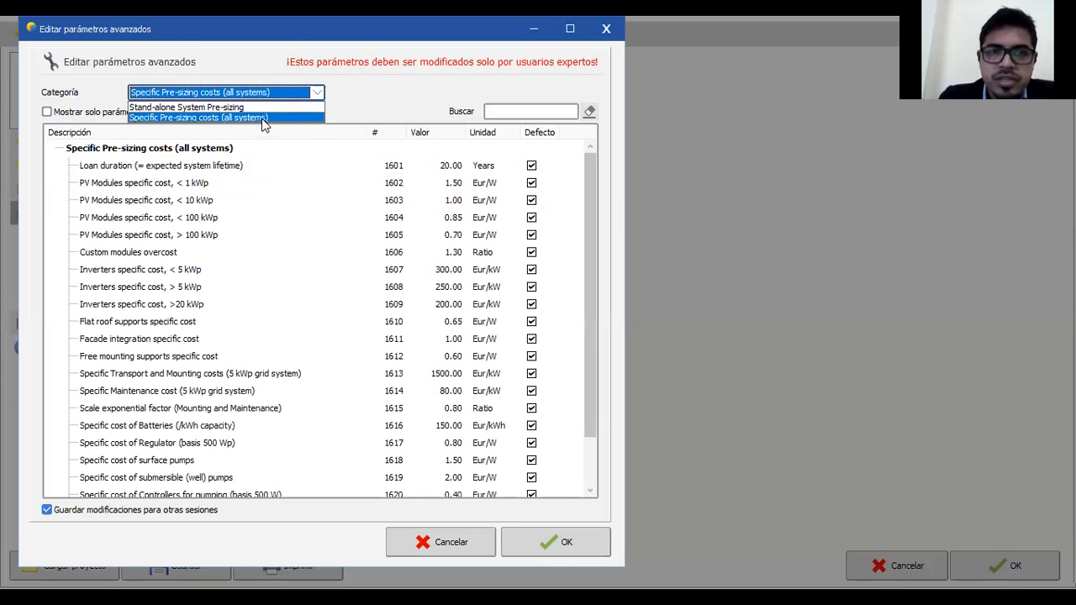
click(257, 108)
click(277, 94)
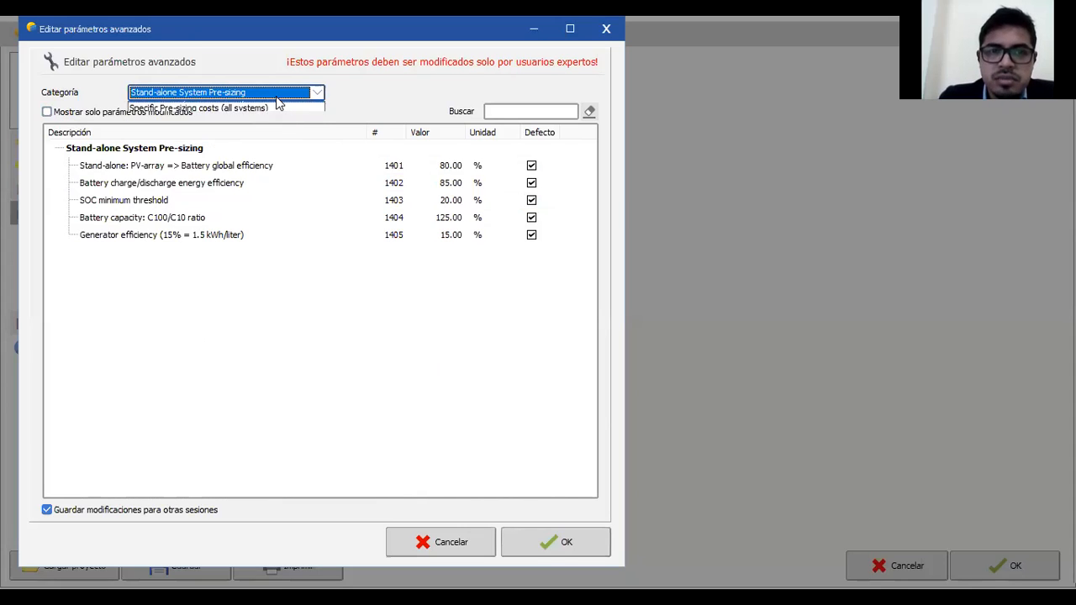
click(269, 118)
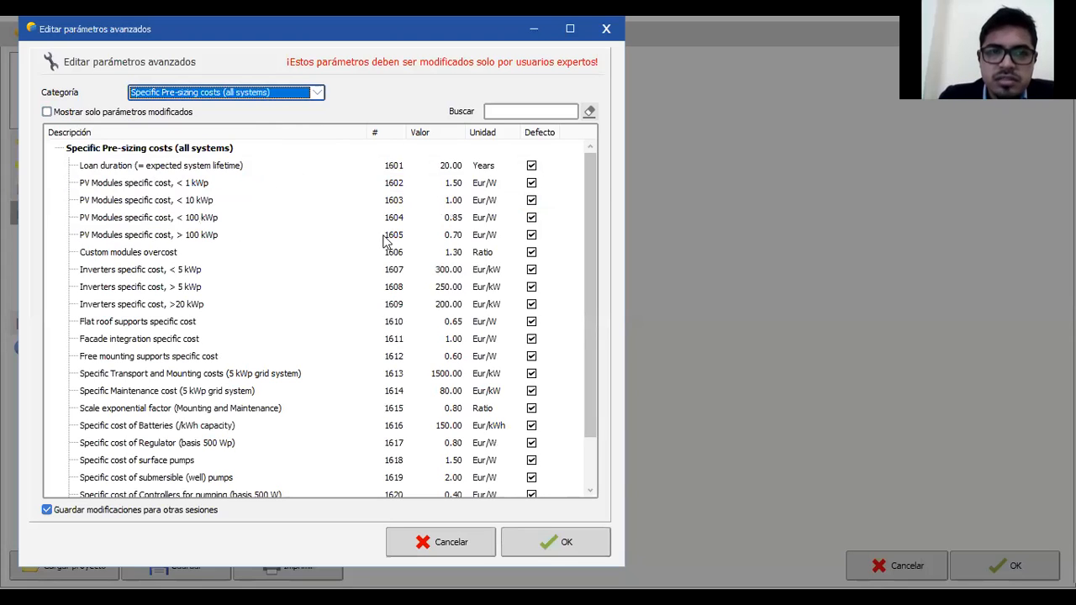
drag(588, 162, 580, 221)
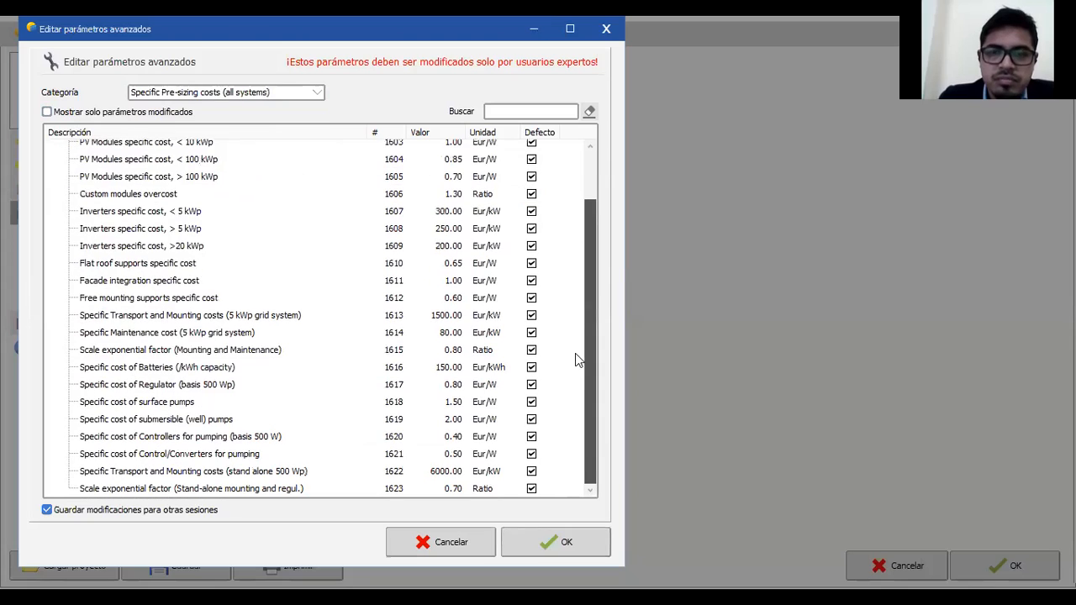
drag(580, 258, 589, 166)
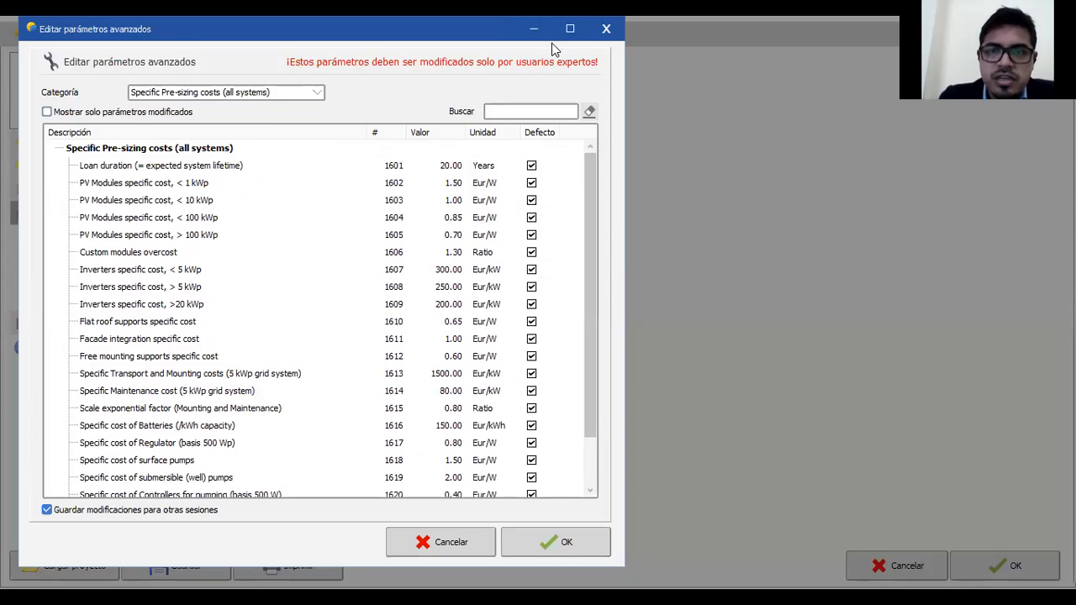
drag(378, 30, 353, 45)
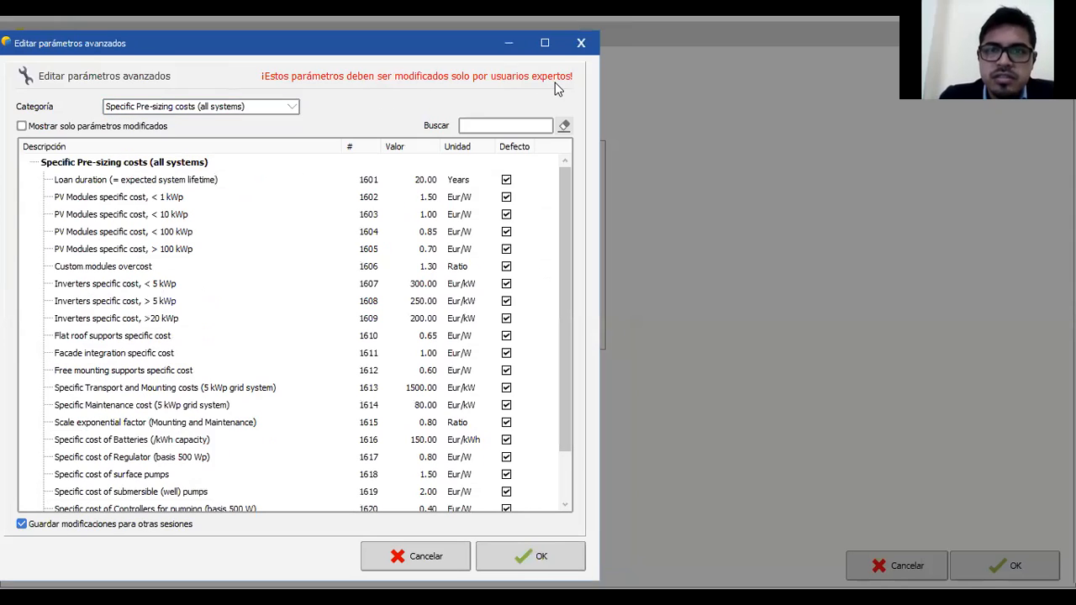
click(581, 43)
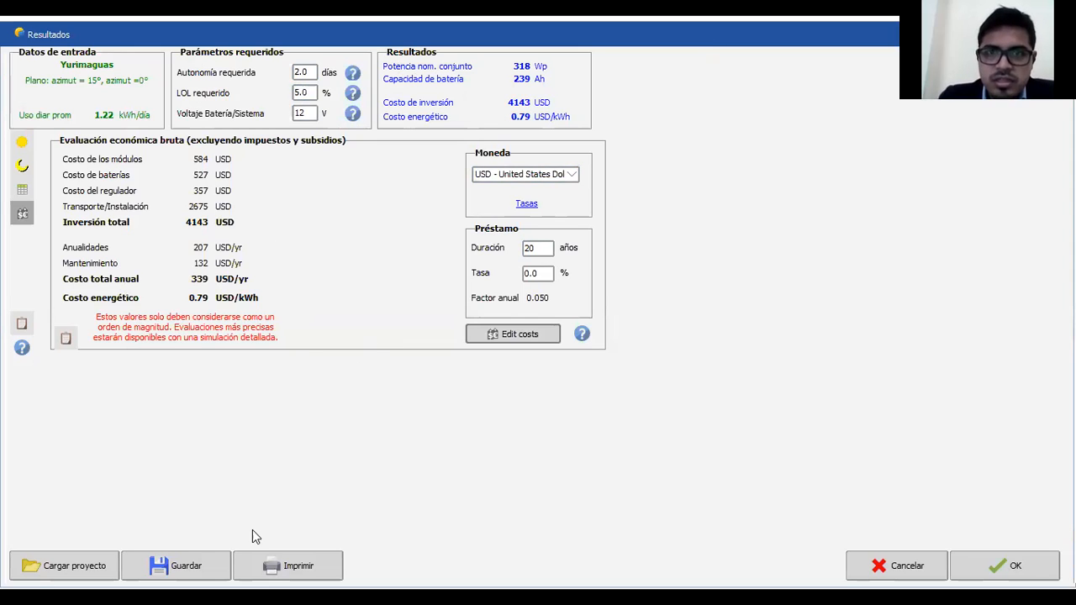
Step: Preview the printable stand-alone pre-sizing report, close it, and leave the results and the pre-sizing without saving
click(288, 571)
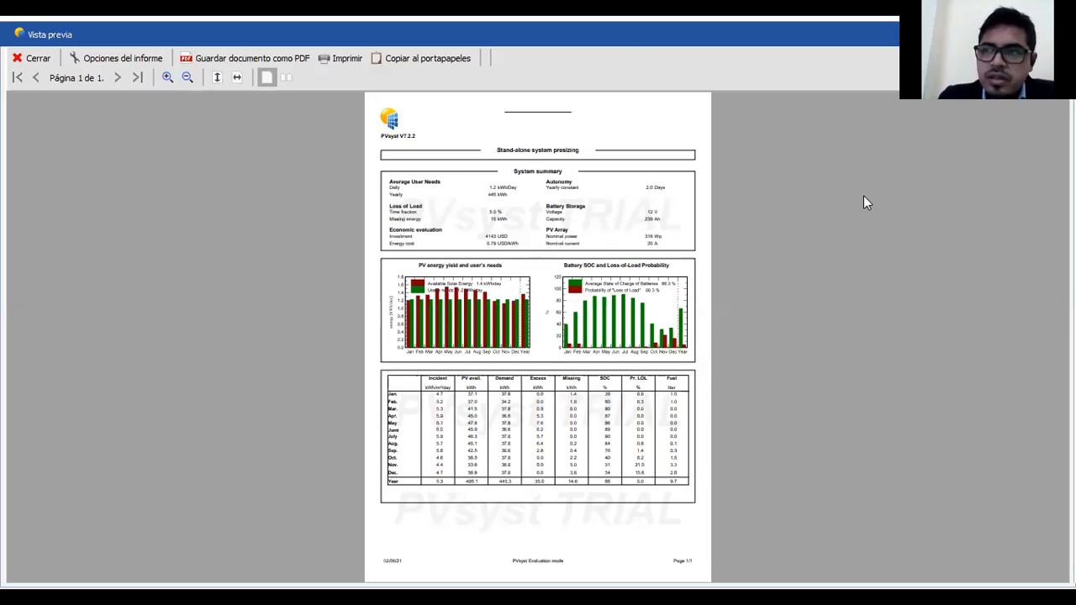
double_click(235, 34)
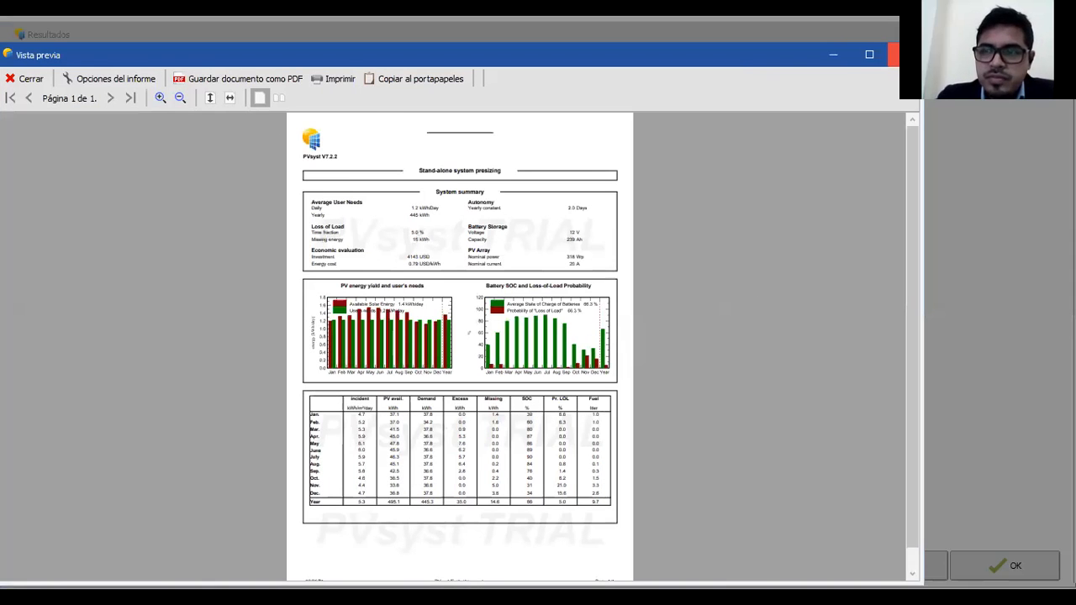
click(895, 54)
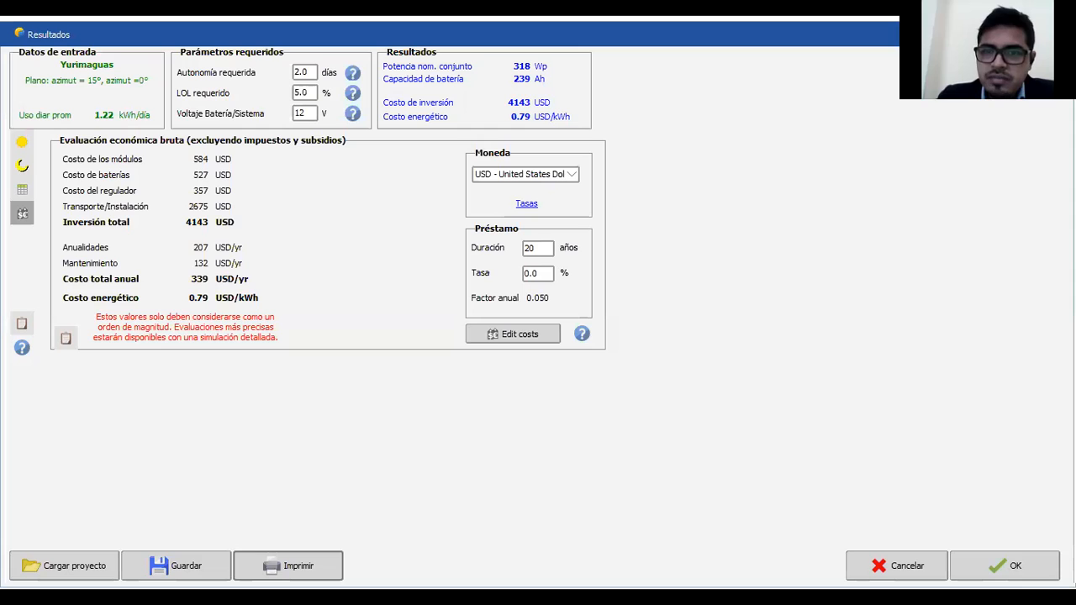
click(907, 567)
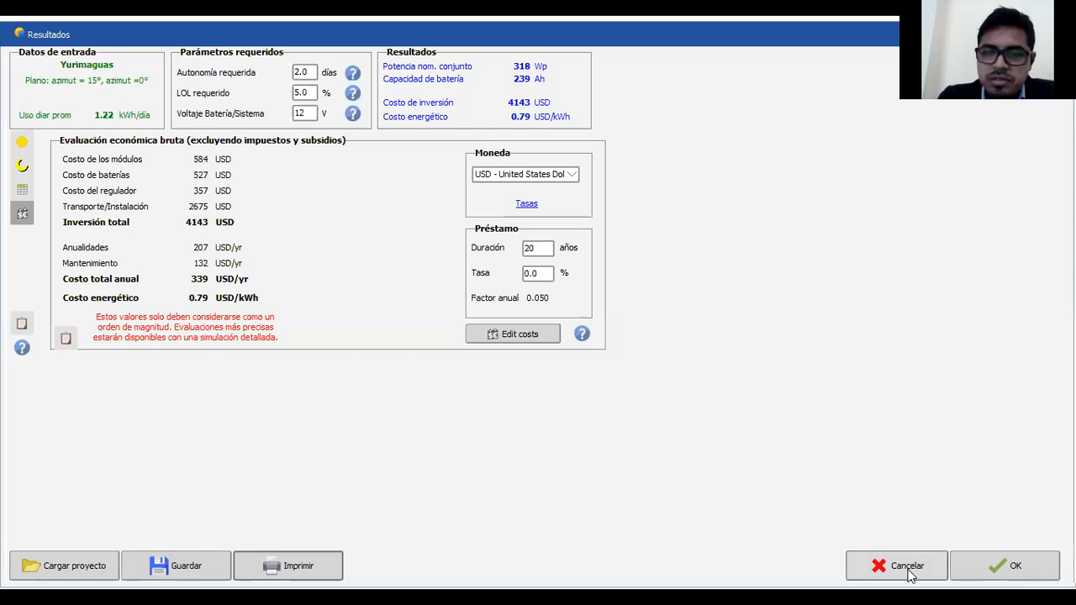
click(687, 106)
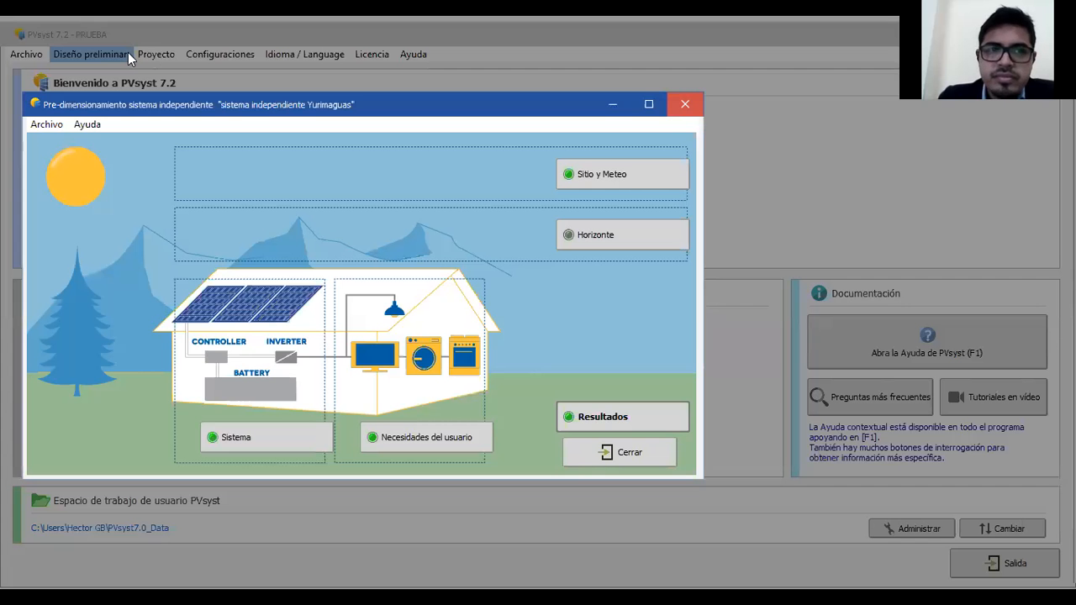
Step: Open the grid-connected preliminary design, look over its pre-sizing layout, and close it
click(114, 51)
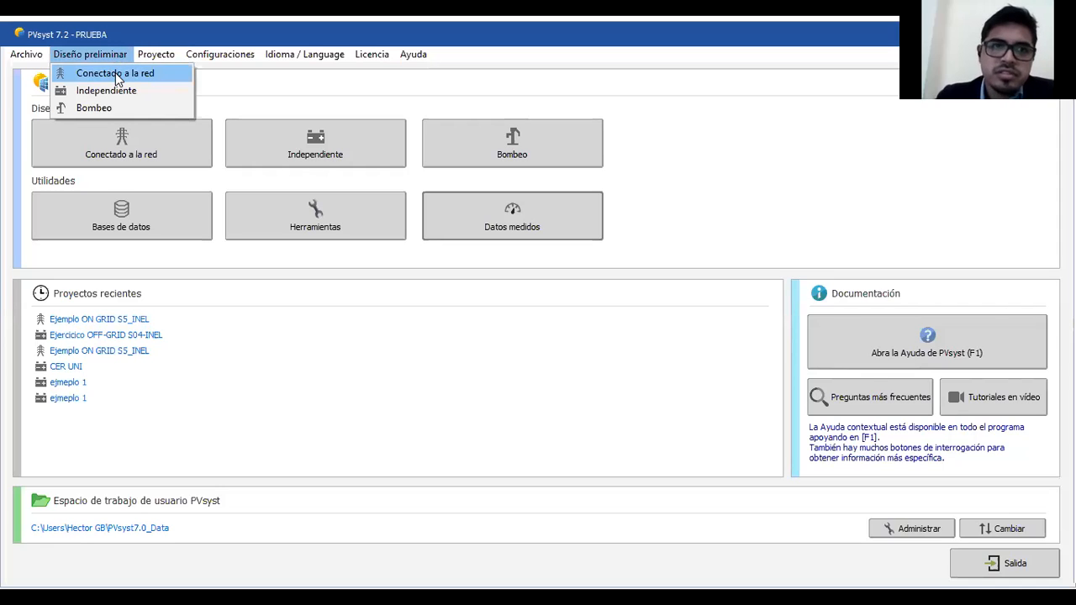
click(116, 74)
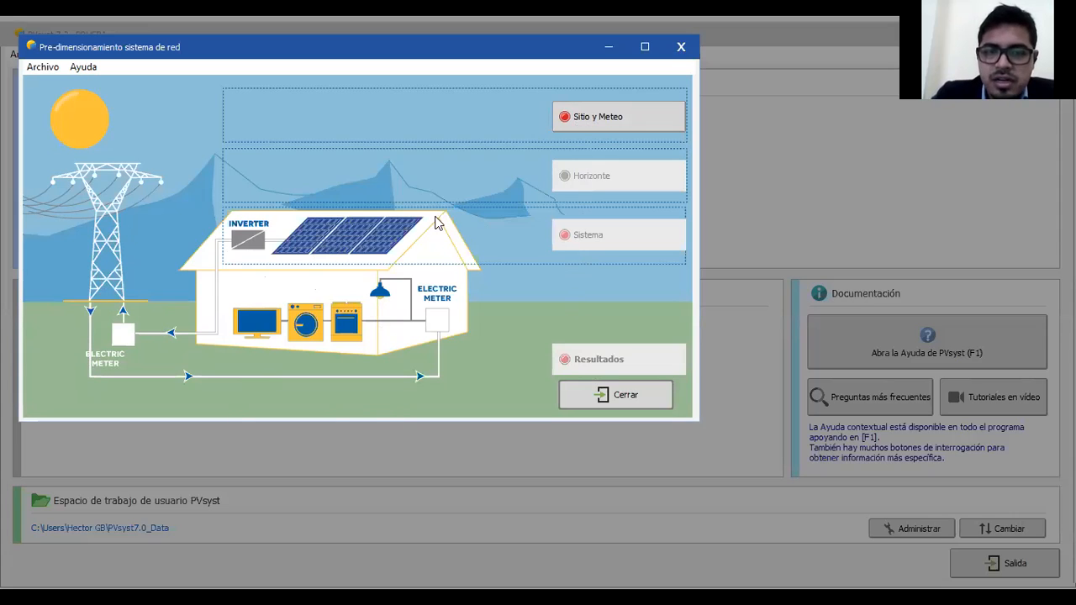
click(627, 396)
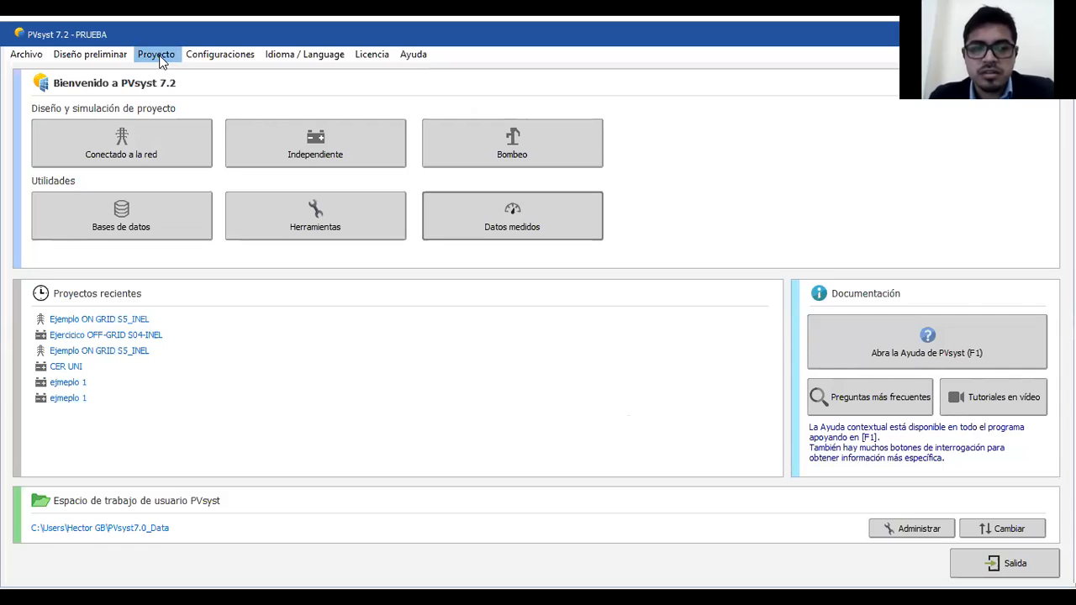
Step: Open the databases overview, look over the meteo and component database sections, and close it
click(197, 226)
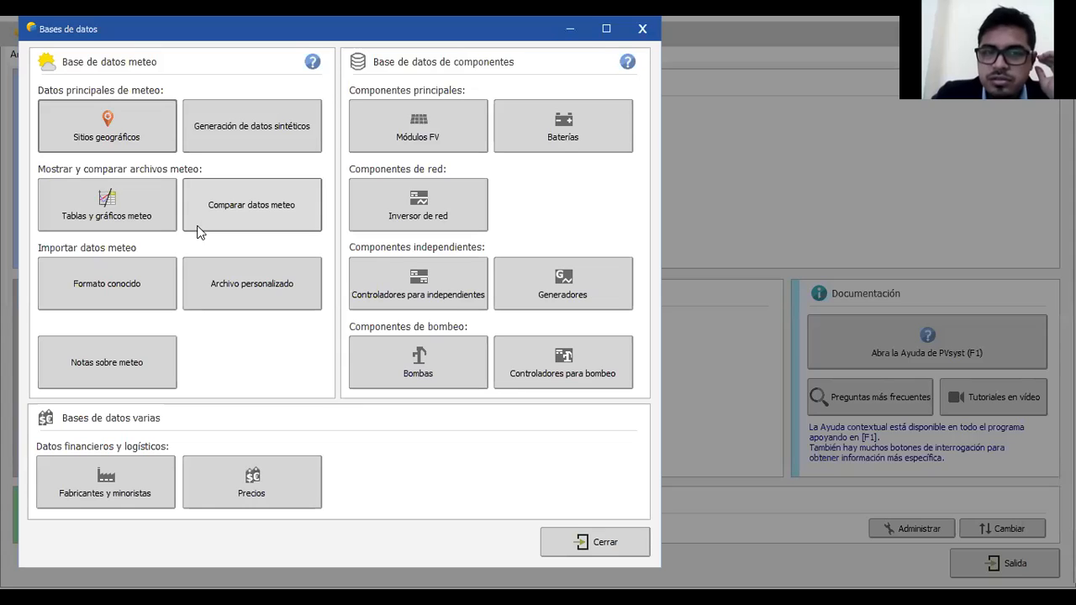
drag(534, 31, 504, 73)
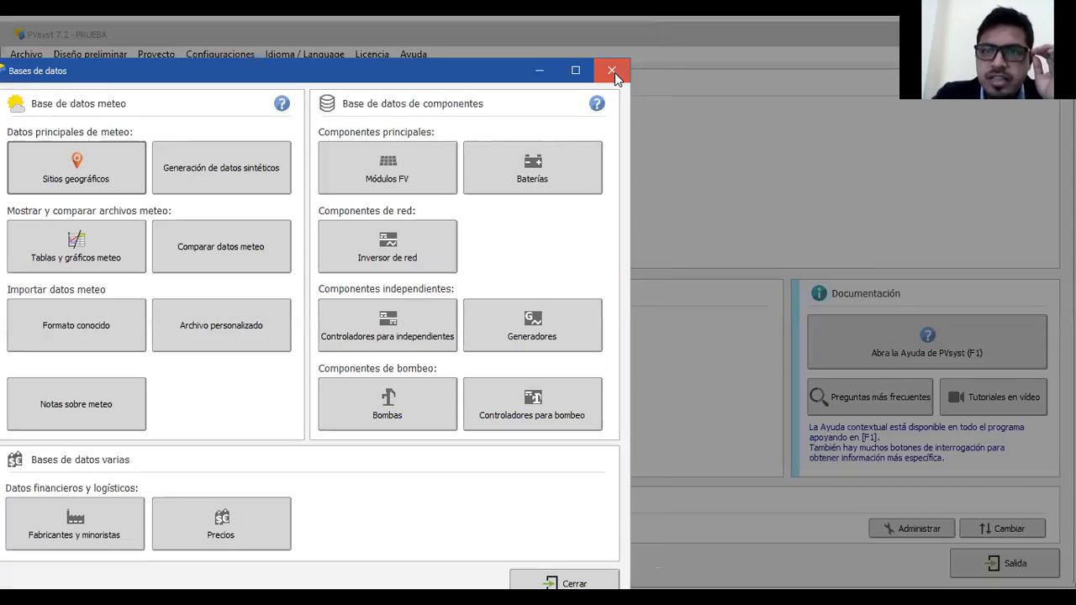
click(613, 71)
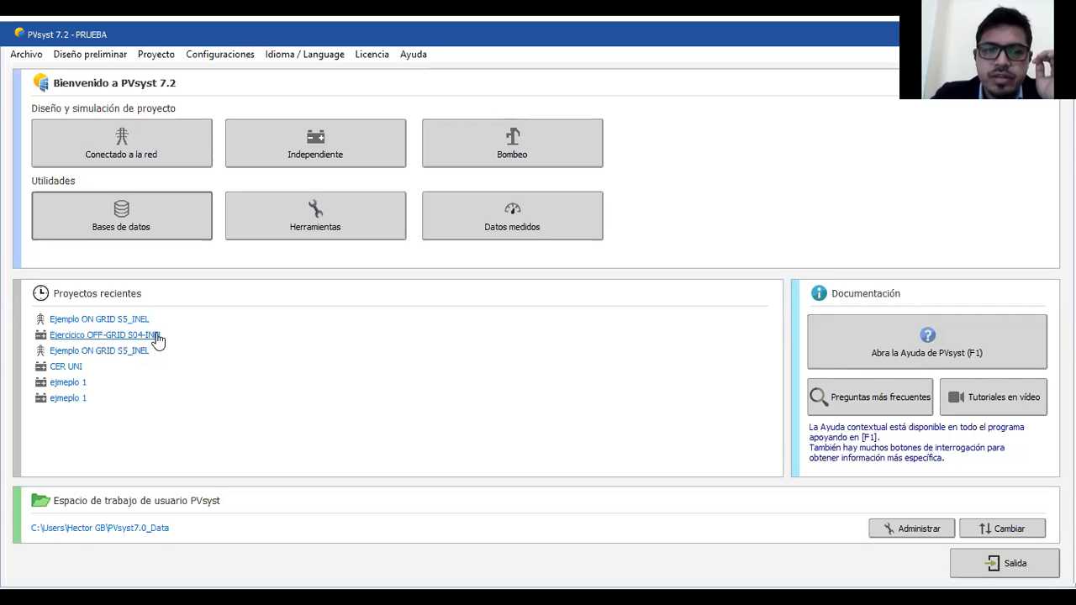
Step: Open the recent stand-alone project Ejercicico OFF-GRID S04-INEL and look over its project name and main window
click(155, 335)
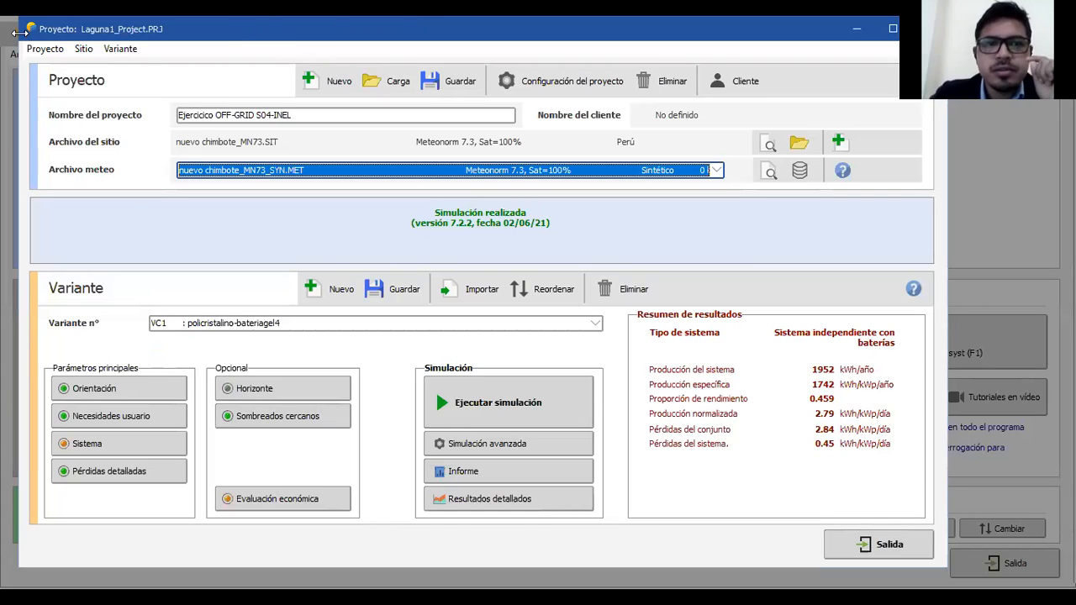
click(307, 115)
drag(307, 115, 147, 108)
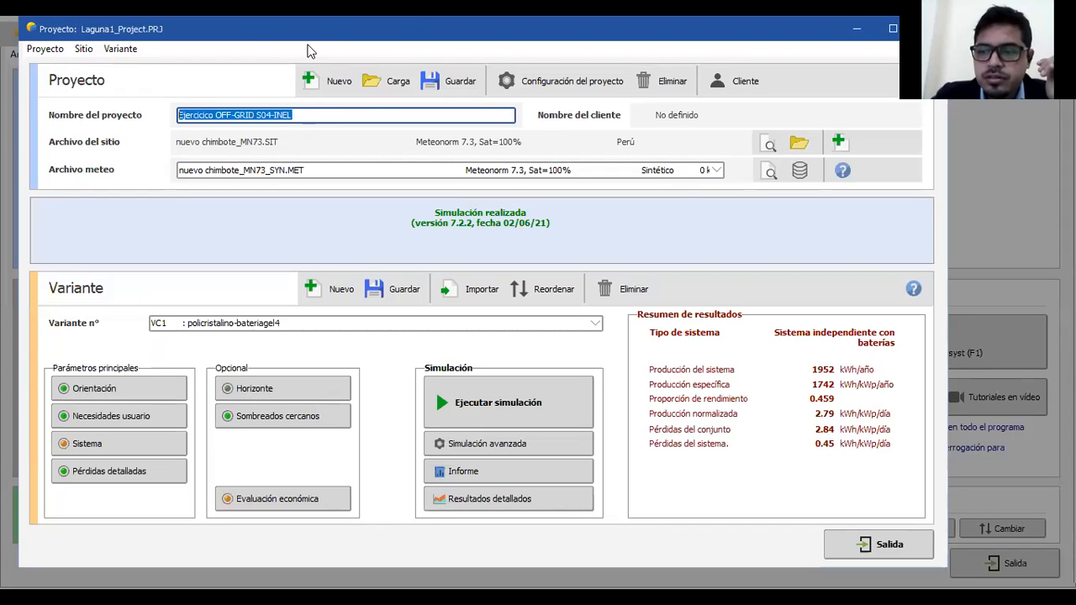
click(311, 51)
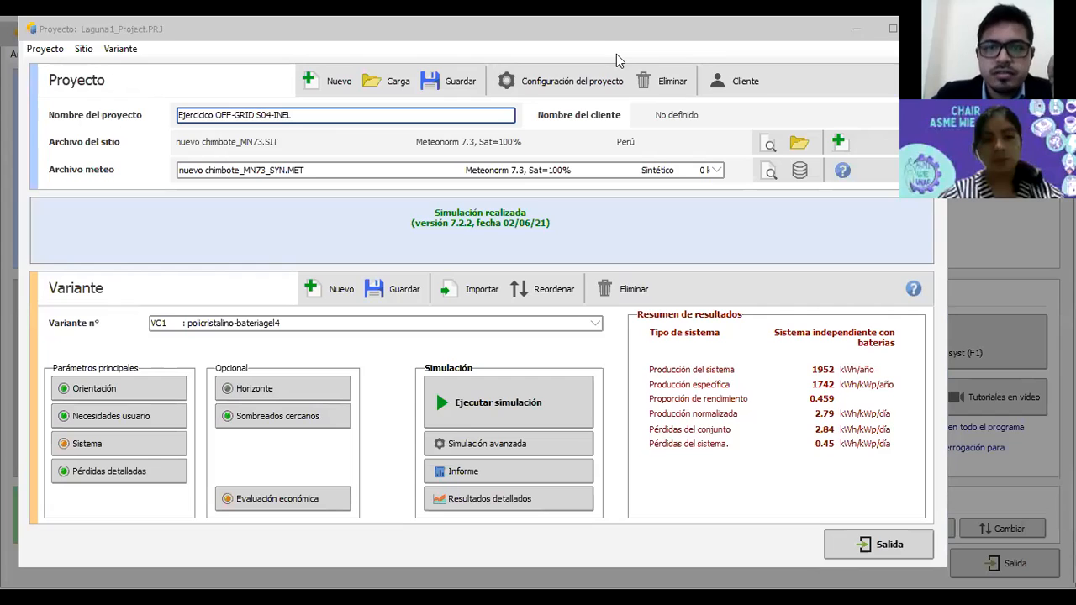
click(167, 66)
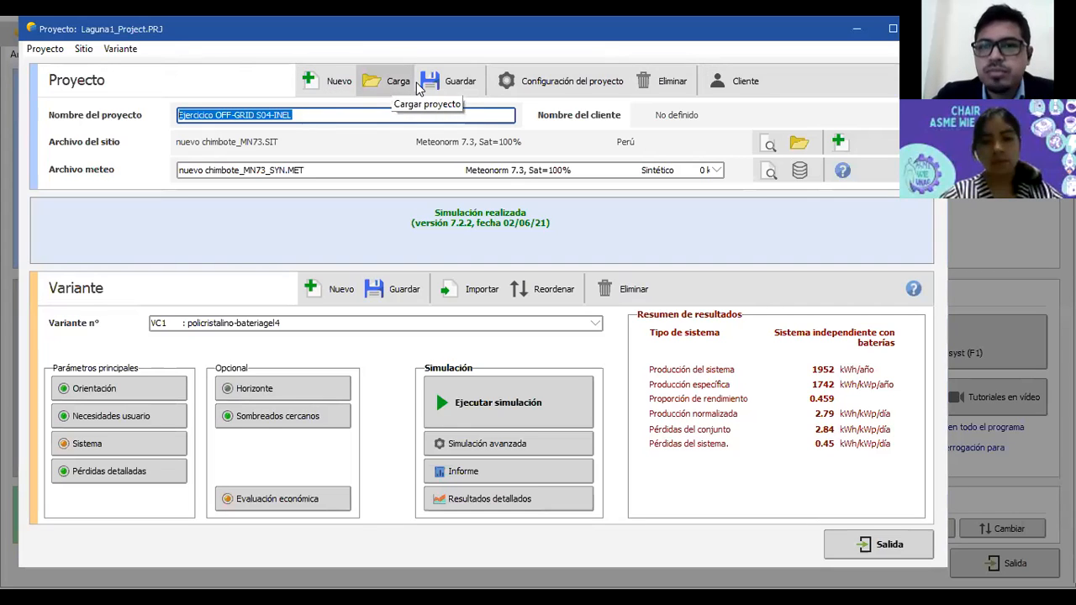
Step: Review the project configuration's albedo, design conditions and preferences, and close it without changes
click(568, 79)
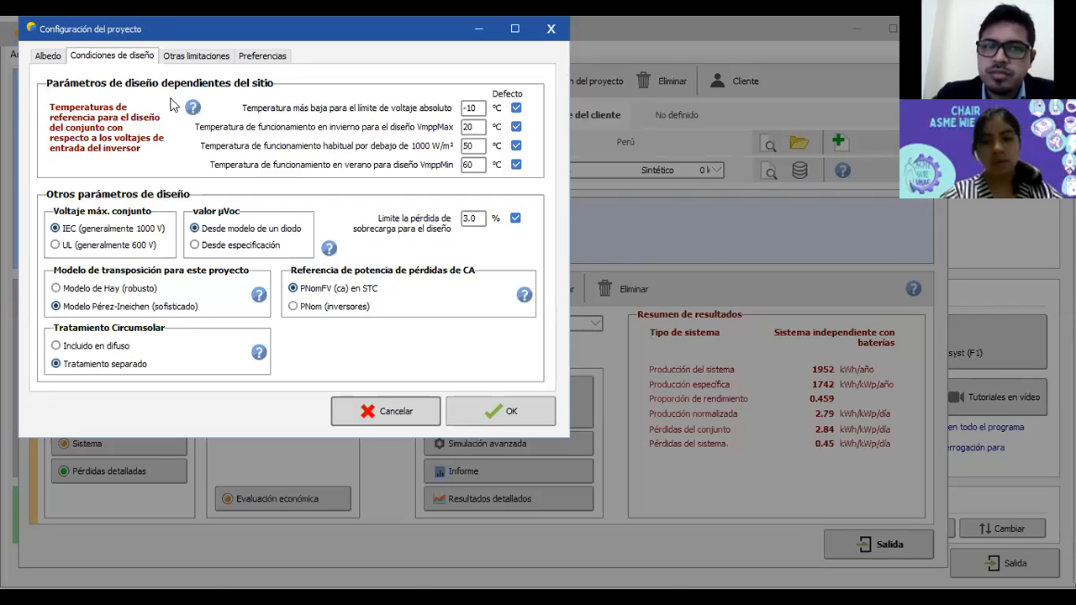
click(46, 57)
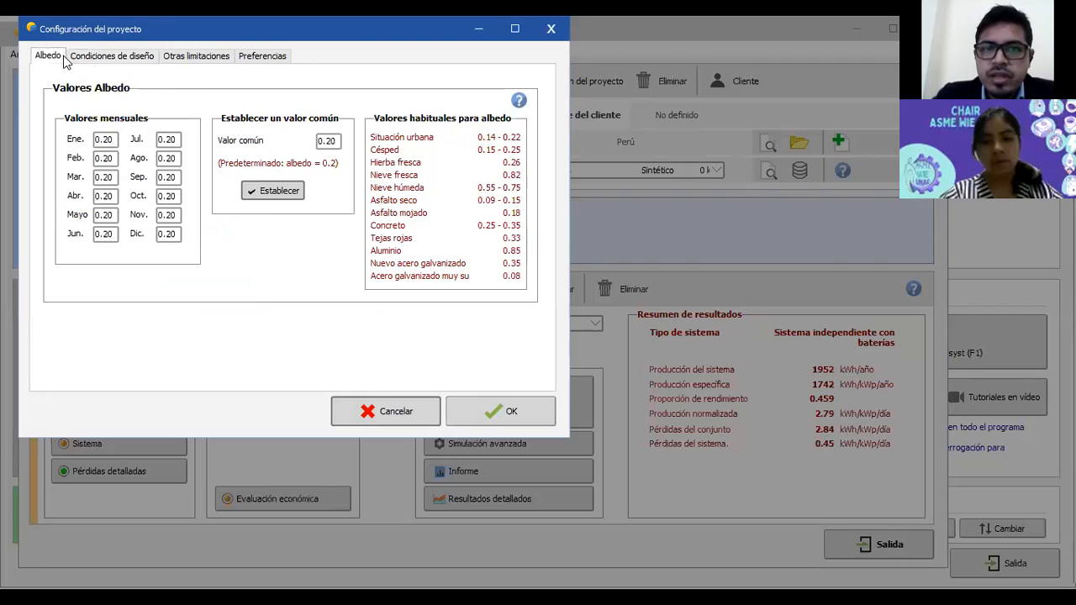
click(118, 59)
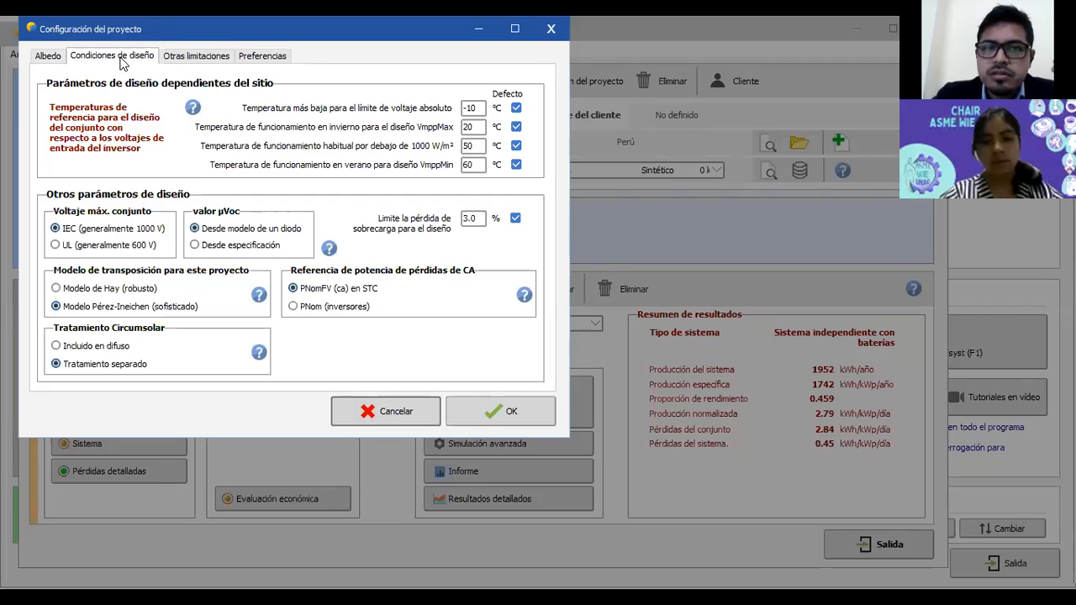
click(252, 60)
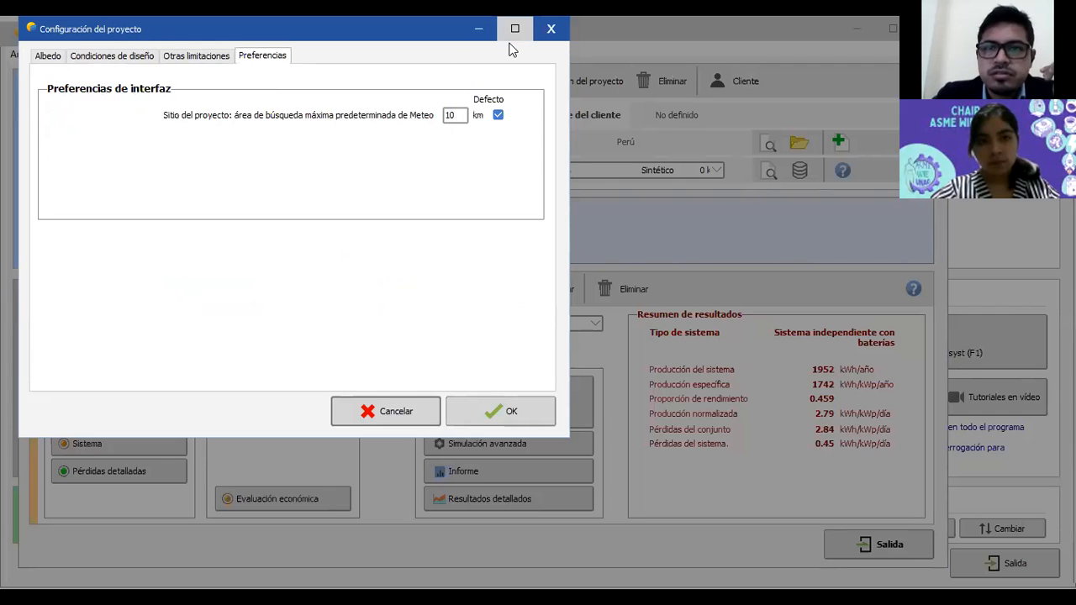
click(551, 30)
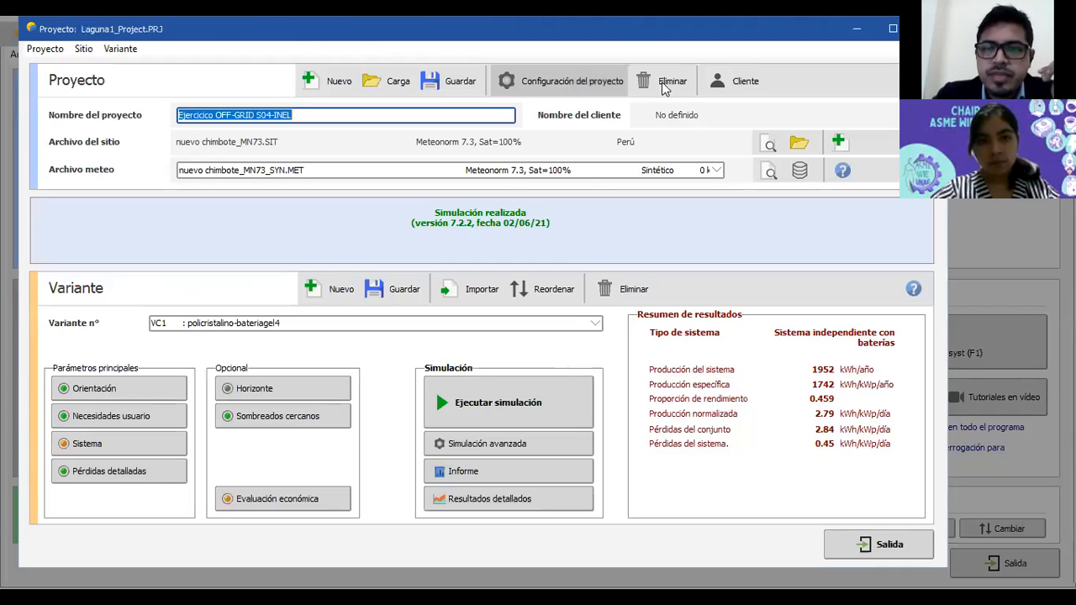
Step: Open the client selection, look over the blank new contact form, and close it without entering any data
click(717, 84)
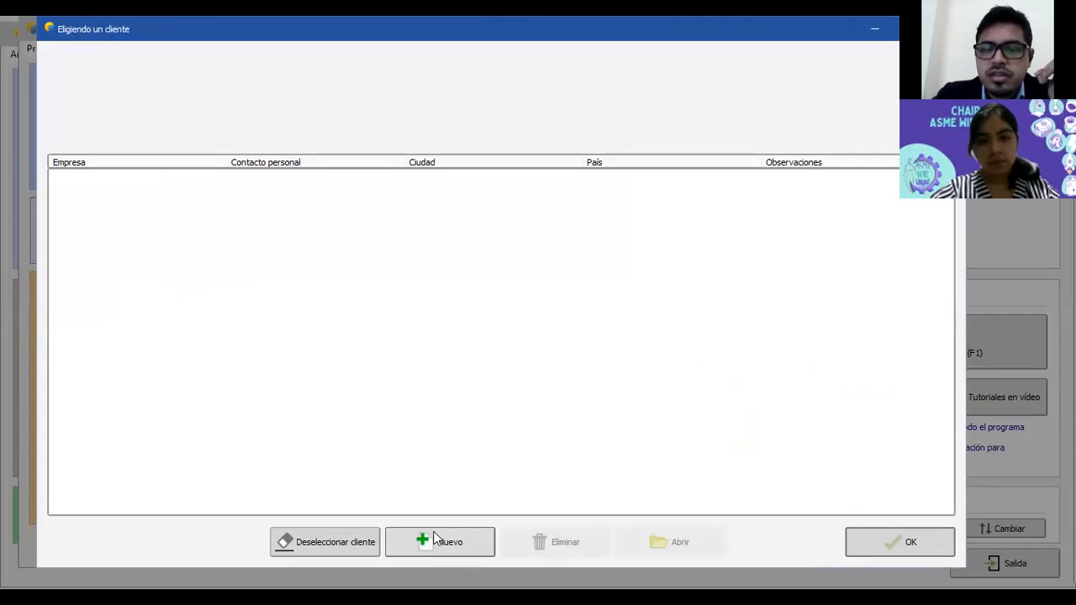
click(460, 542)
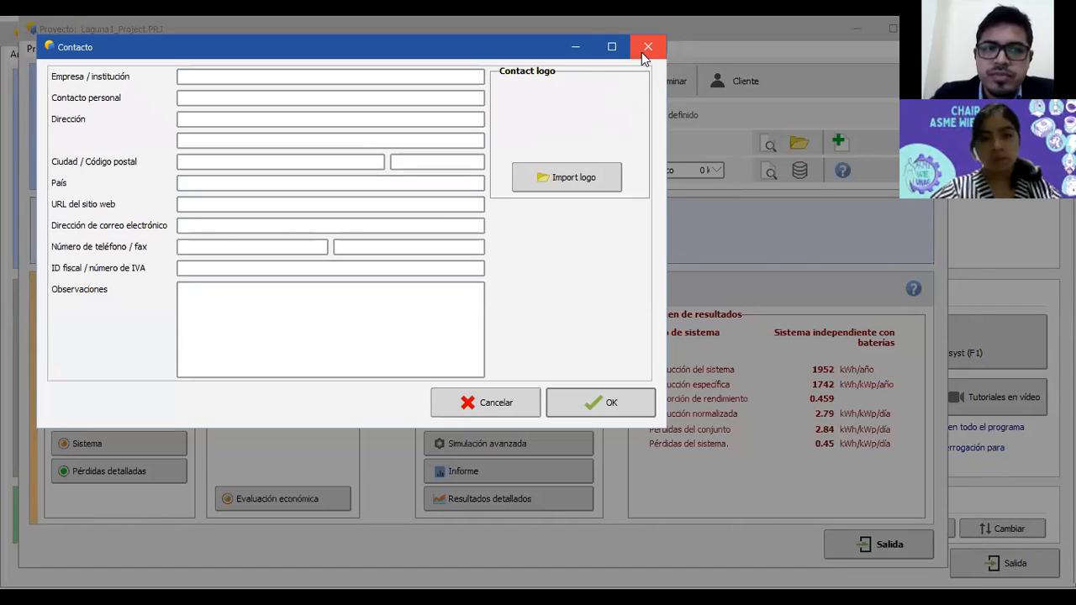
click(644, 50)
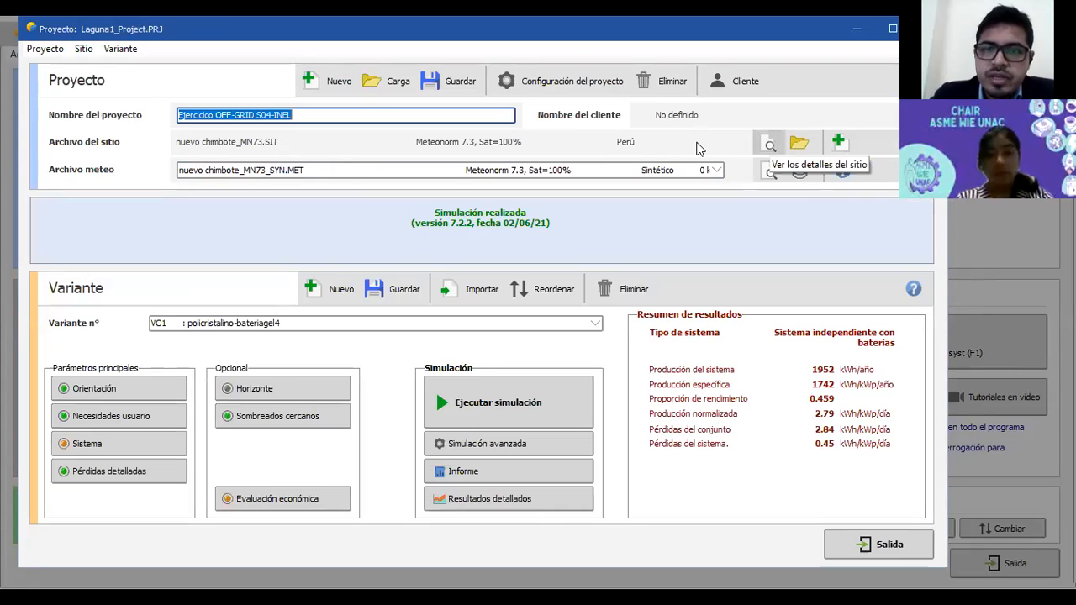
Step: Check the project's available meteo files, and review the nuevo chimbote site's geographic coordinates, monthly meteo data and interactive map
click(716, 172)
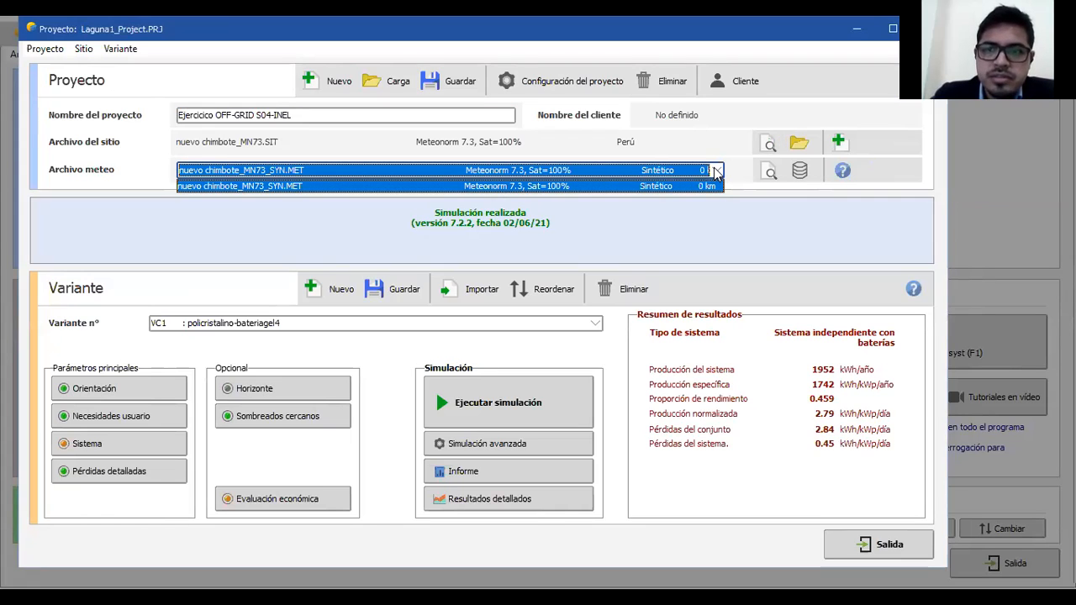
click(716, 173)
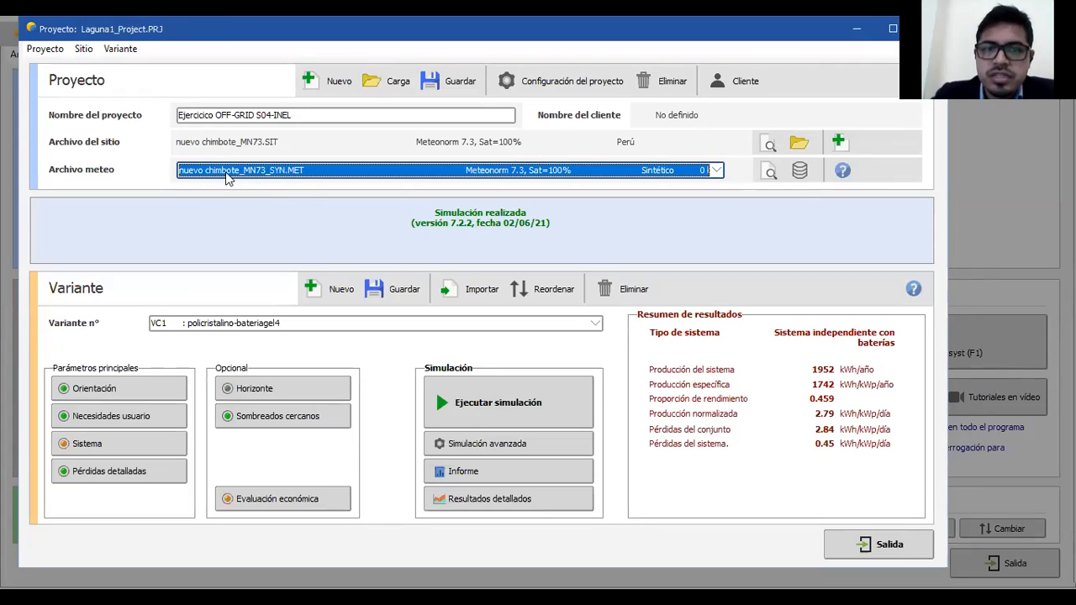
click(767, 144)
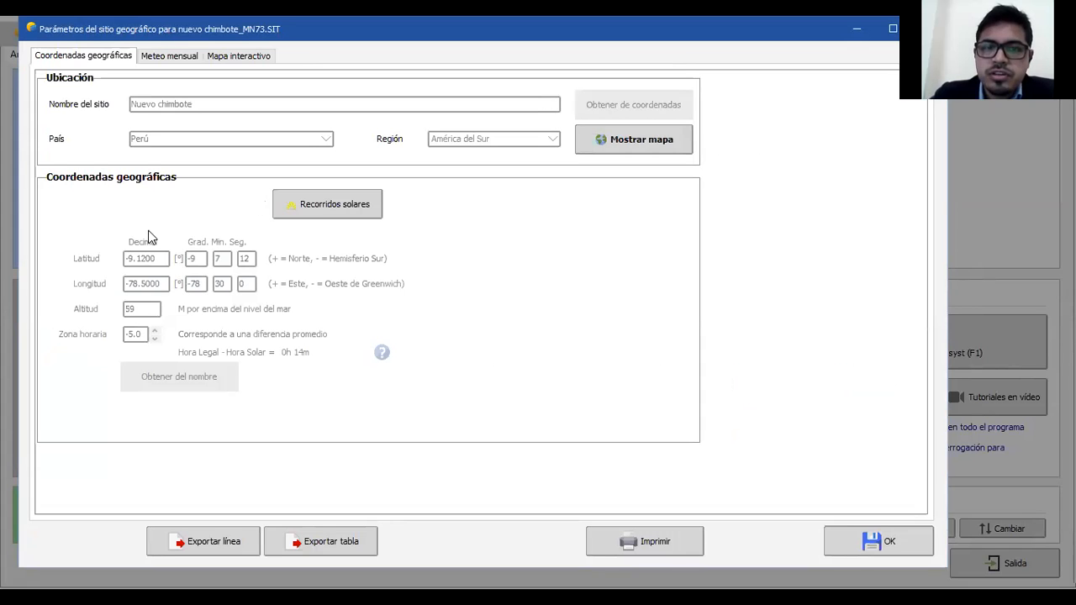
click(170, 60)
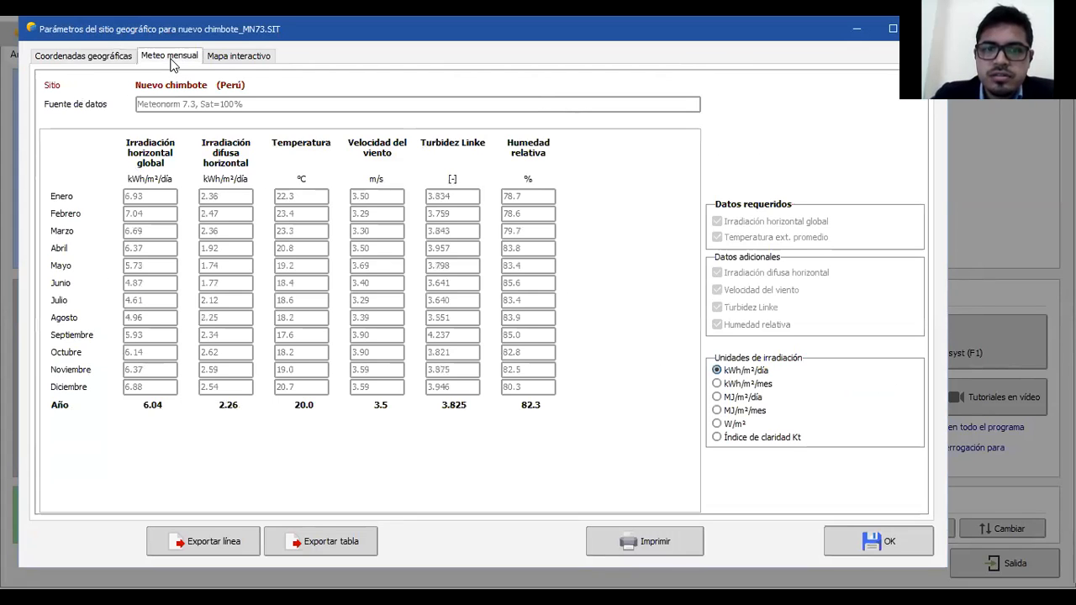
click(117, 59)
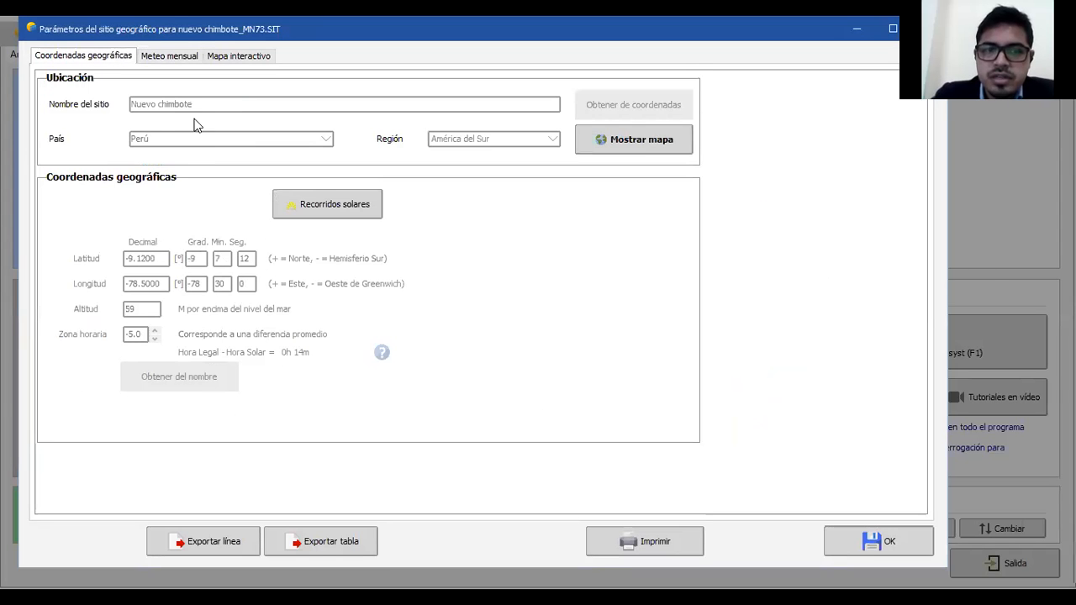
click(172, 57)
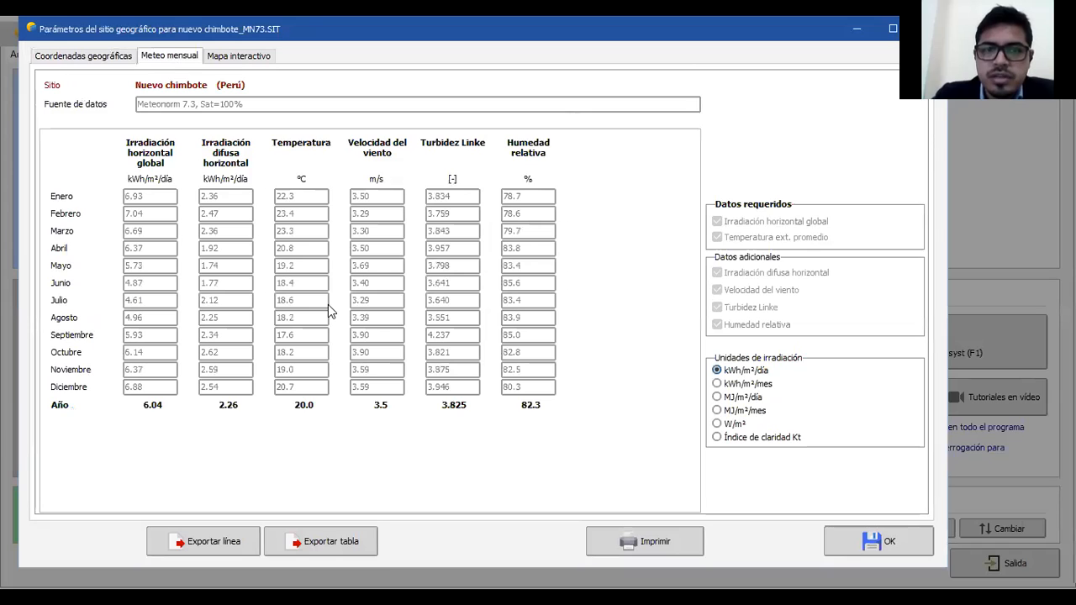
click(93, 59)
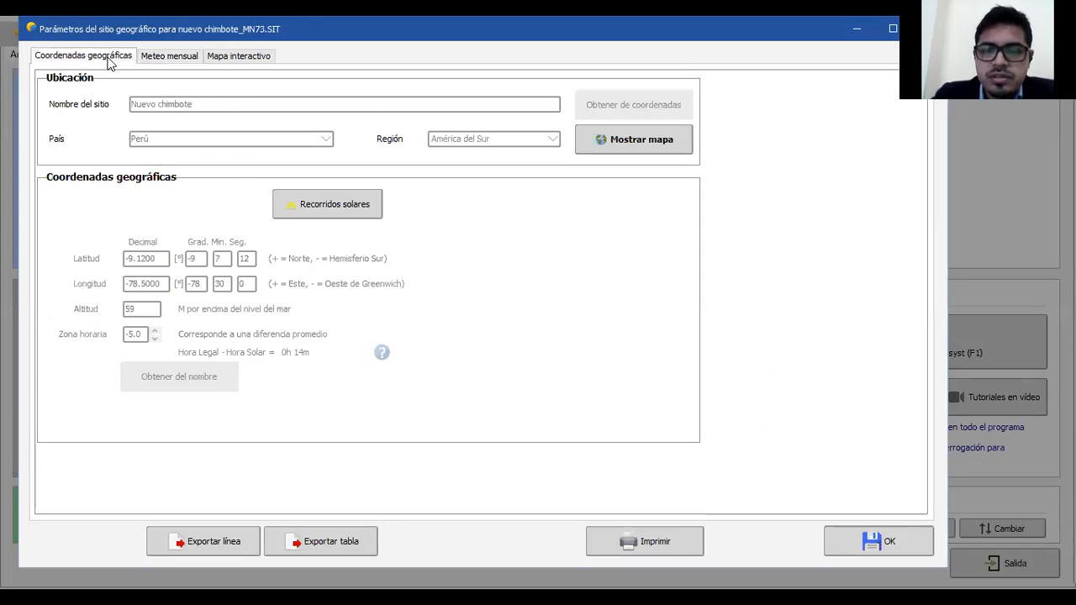
click(225, 59)
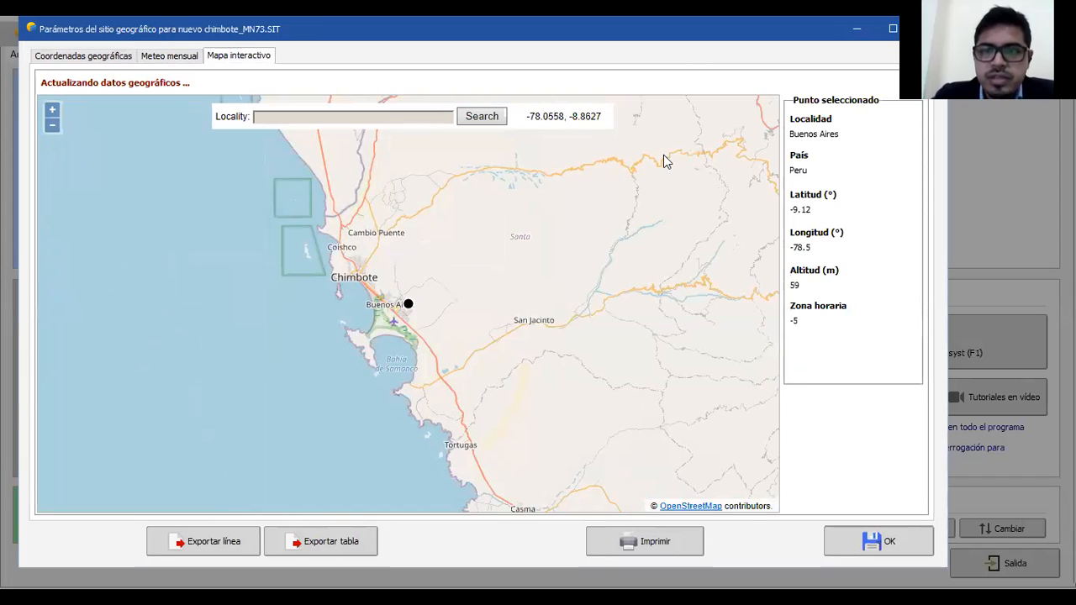
click(929, 28)
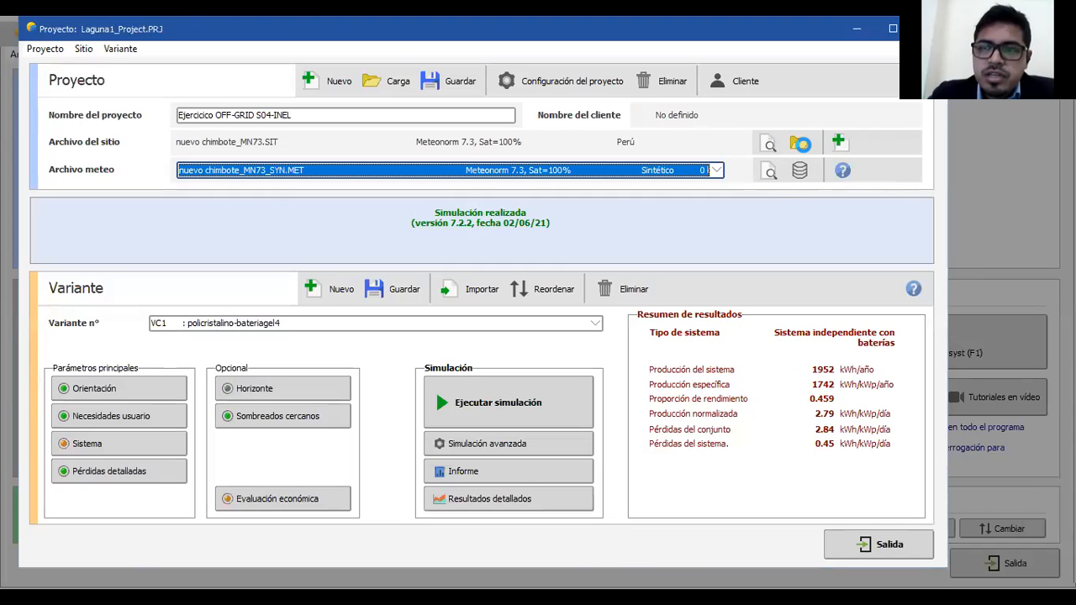
Step: Browse the South American geographic site list to its end and cancel without choosing another site
click(768, 148)
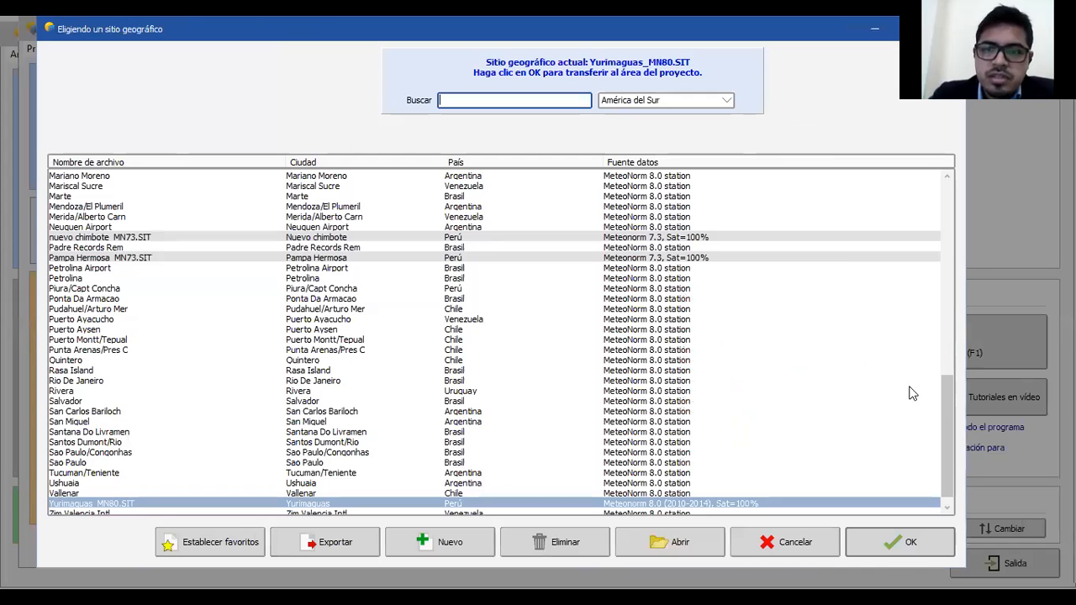
drag(946, 416, 952, 505)
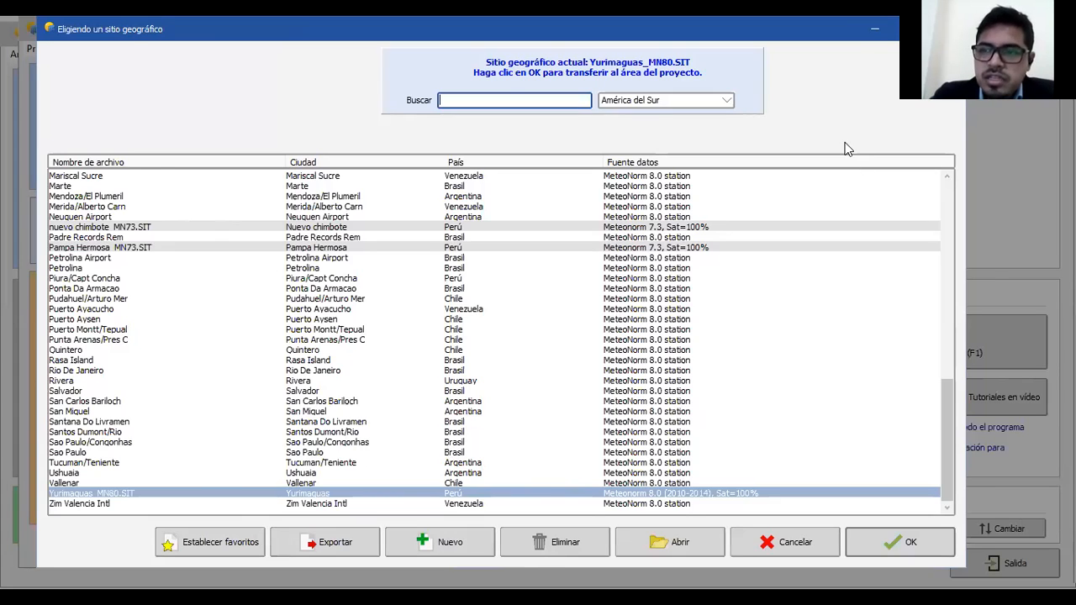
key(Escape)
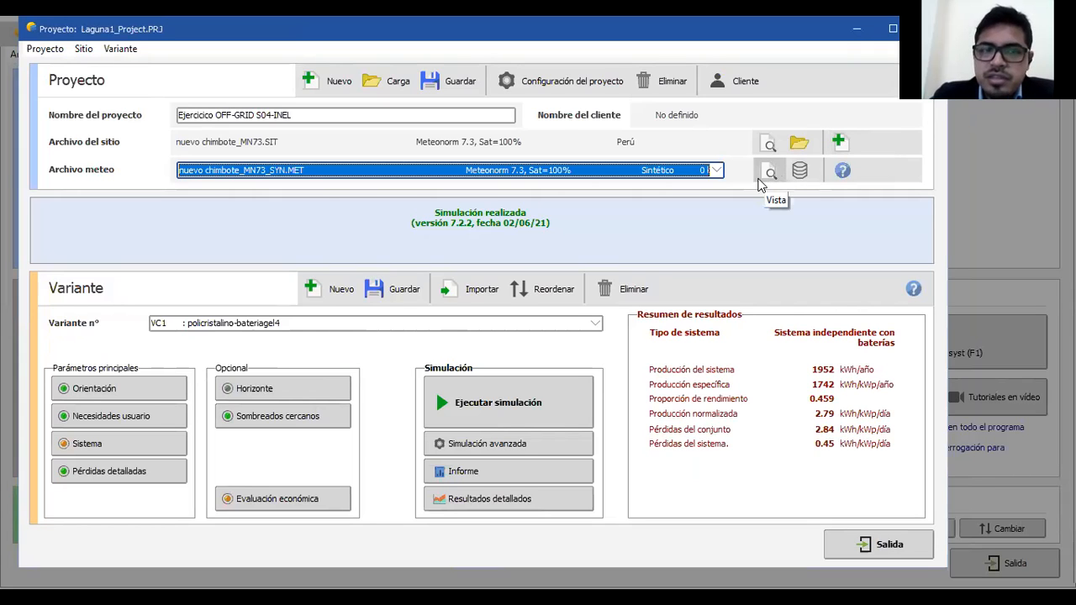
Step: Open the nuevo chimbote_MN73_SYN.MET meteo file and compare its graph and table display options
click(773, 177)
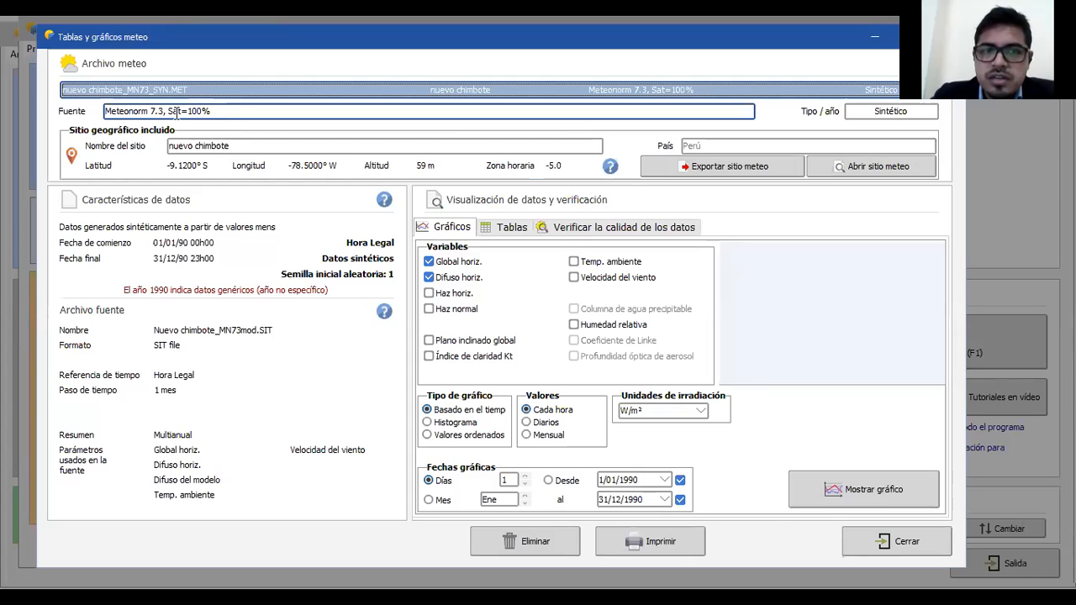
click(180, 111)
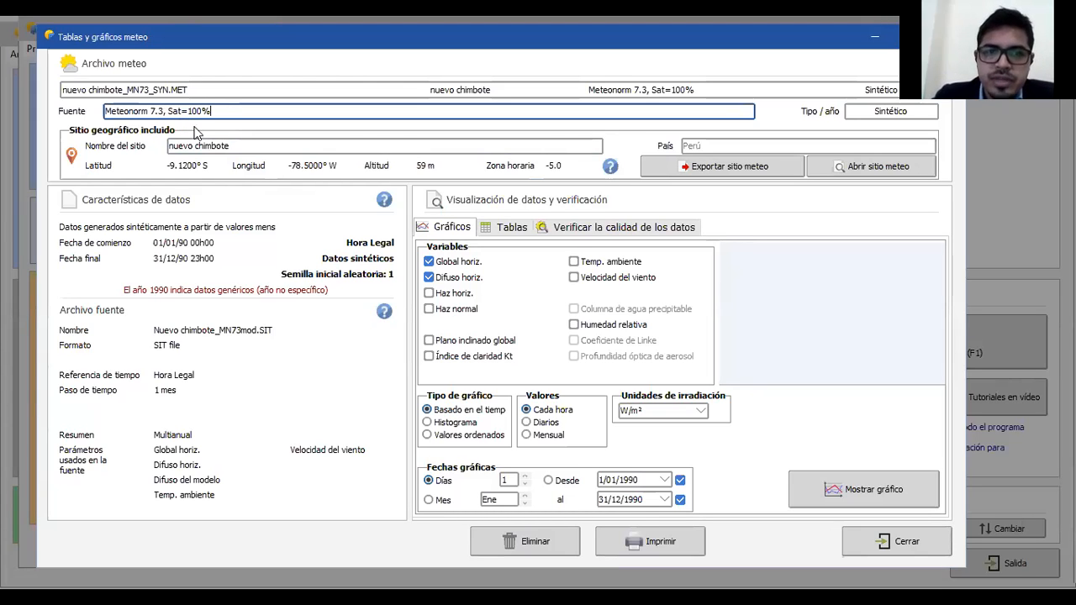
click(496, 234)
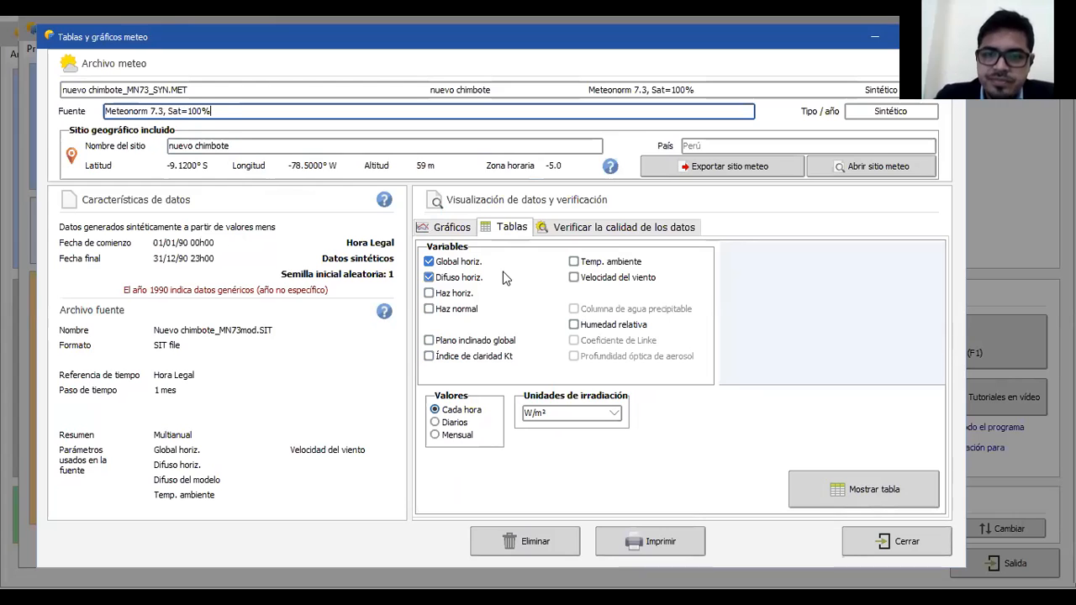
click(467, 238)
click(507, 234)
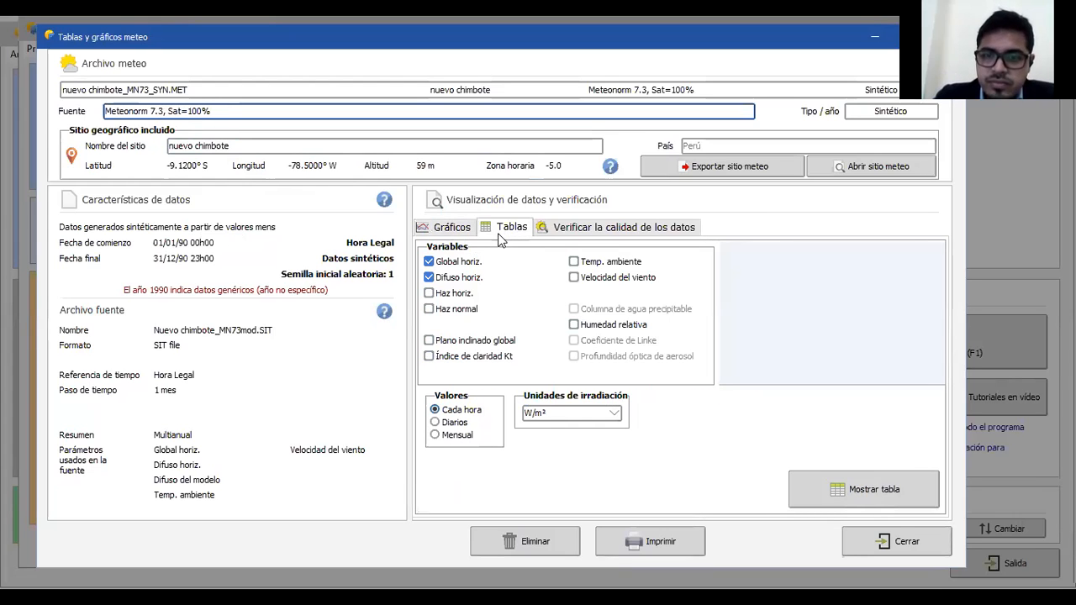
click(447, 235)
Step: Check the meteo file's data quality with the hourly morning/afternoon Kt, monthly best clear days and Ktcs best clear days charts
click(565, 234)
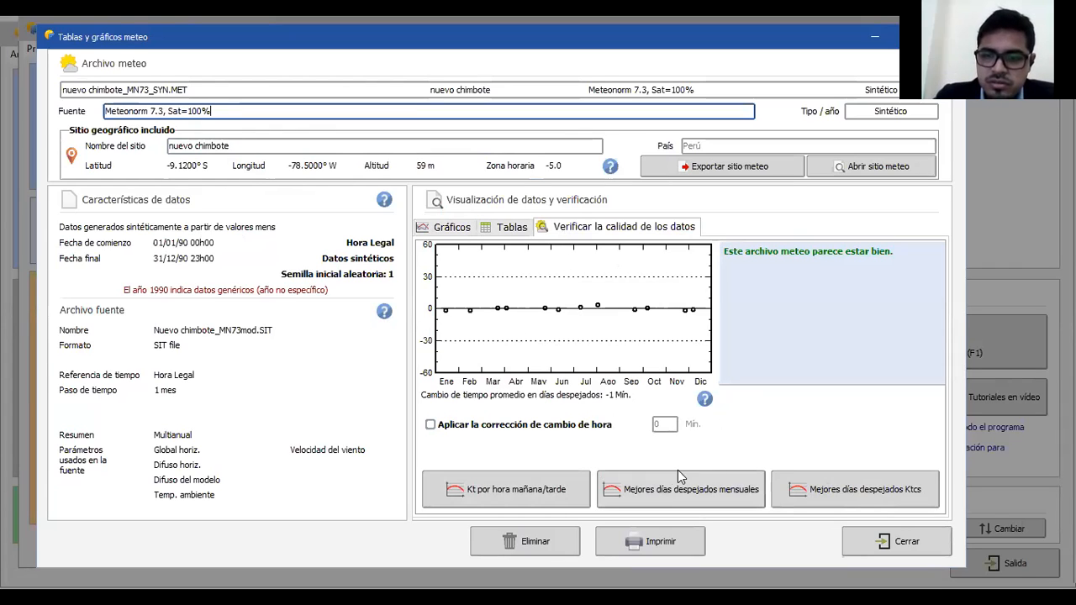
click(553, 493)
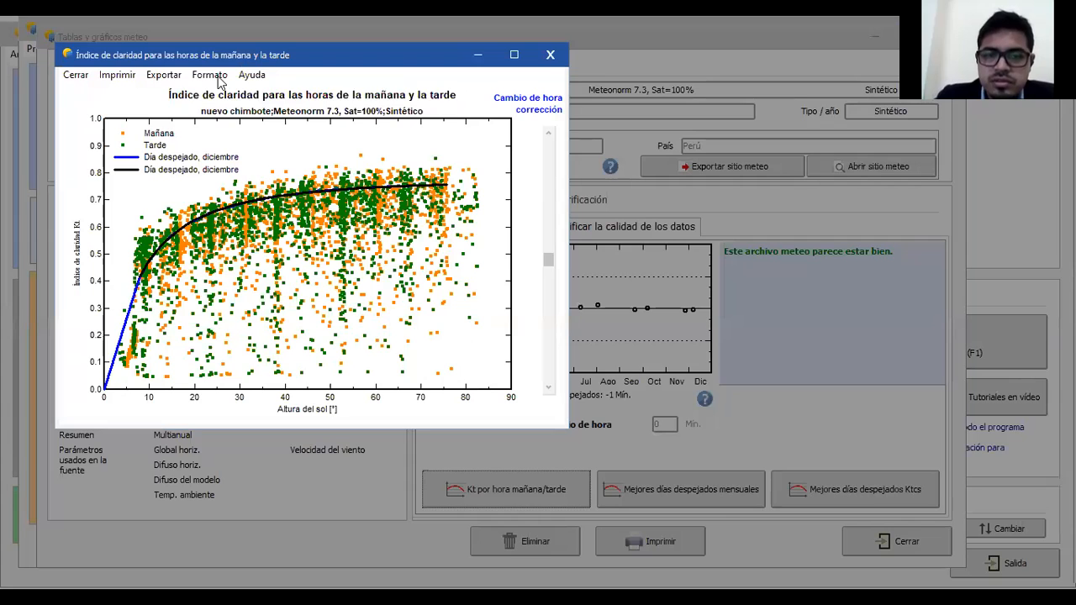
drag(235, 55, 219, 133)
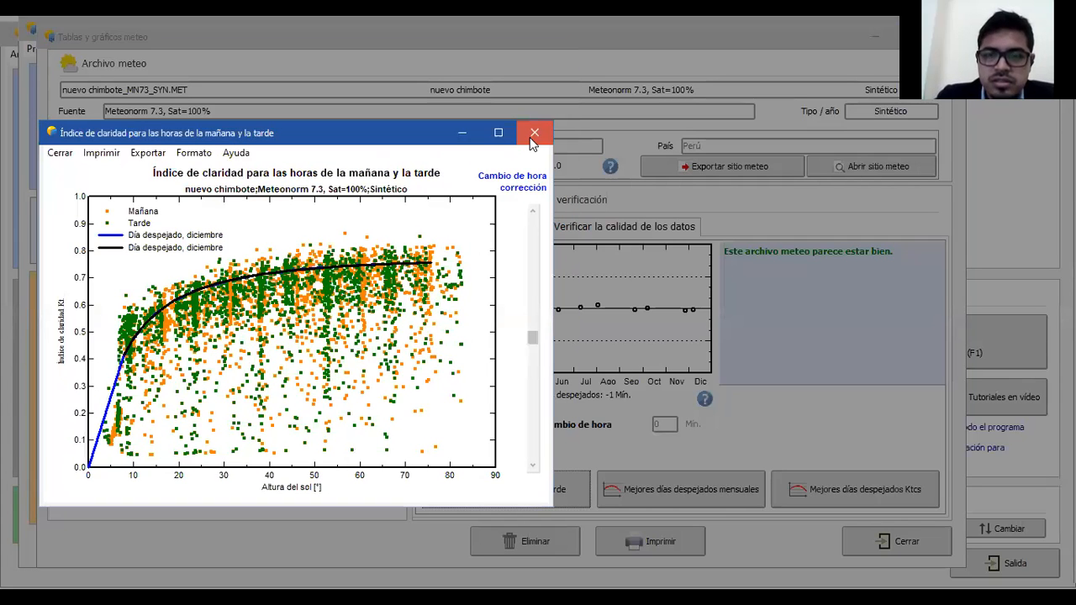
click(705, 491)
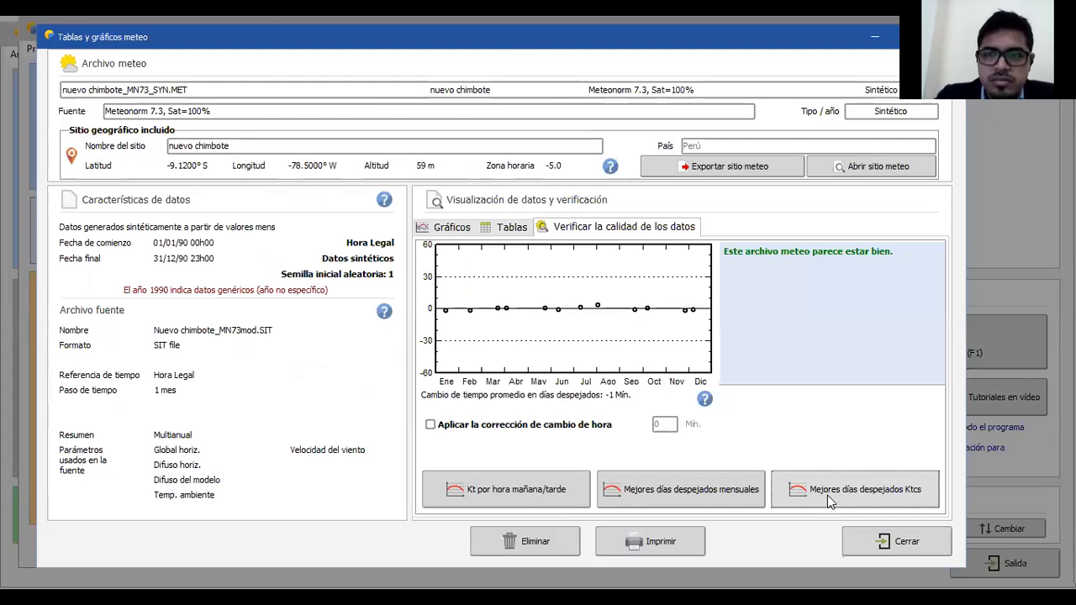
click(828, 495)
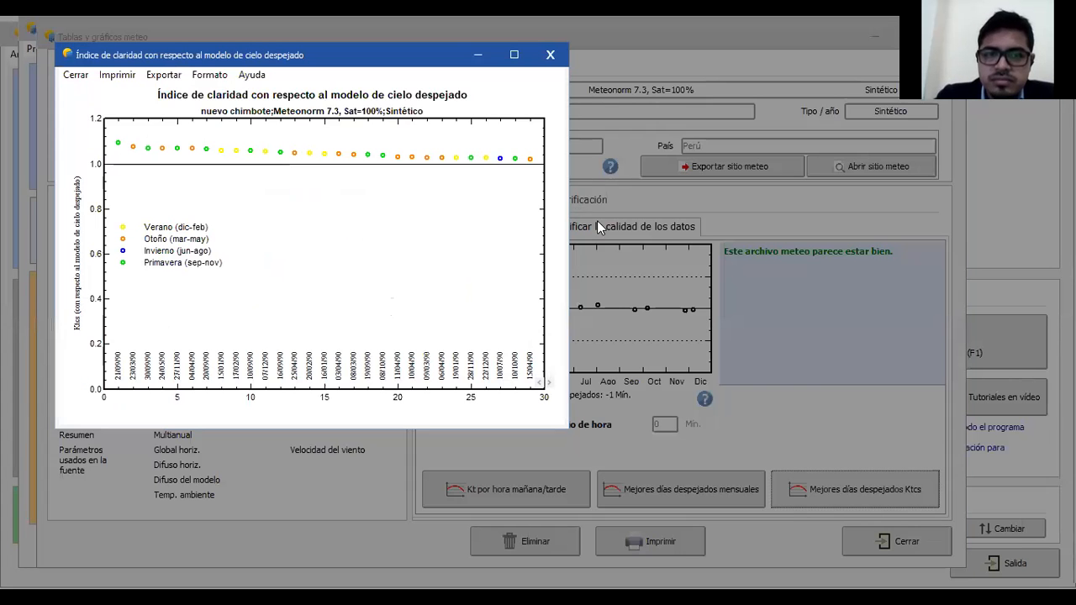
click(550, 55)
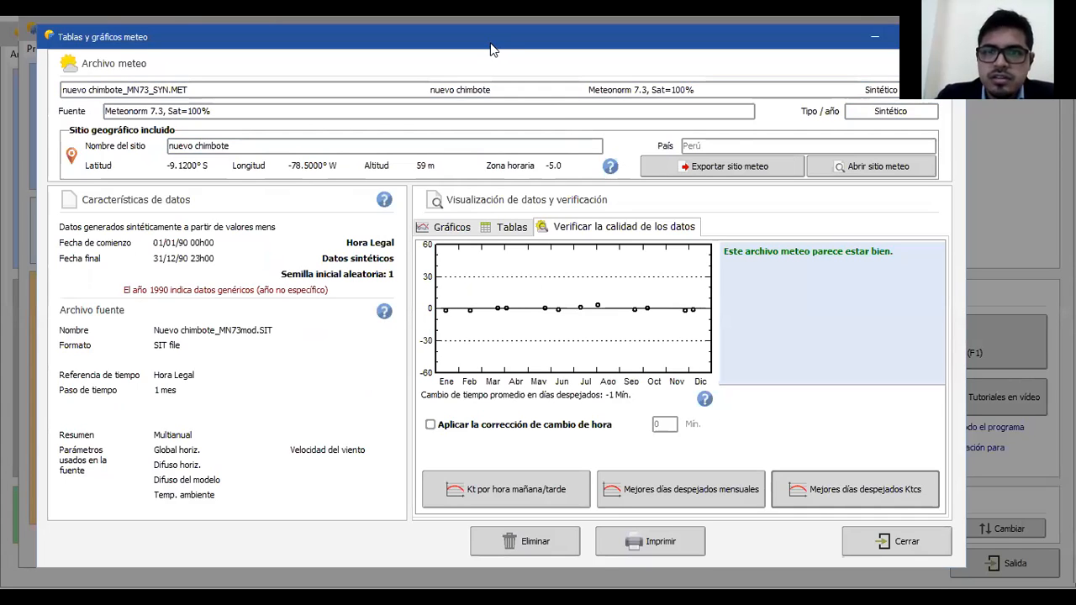
drag(490, 38, 456, 56)
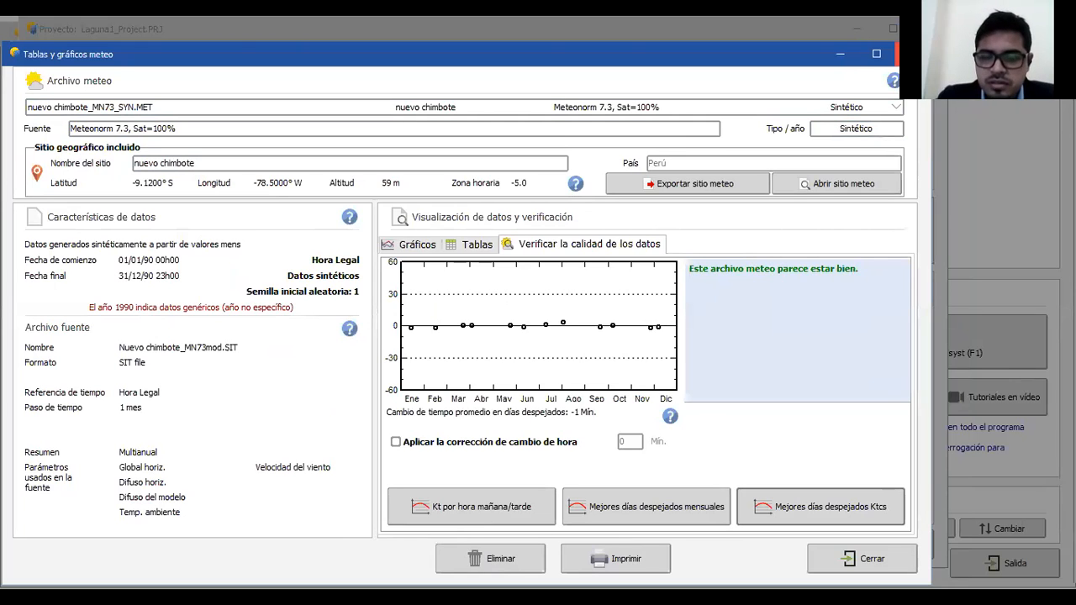
Step: Close the meteo file charts and check the meteo database options for geographic sites, synthetic data, comparison and import
click(912, 54)
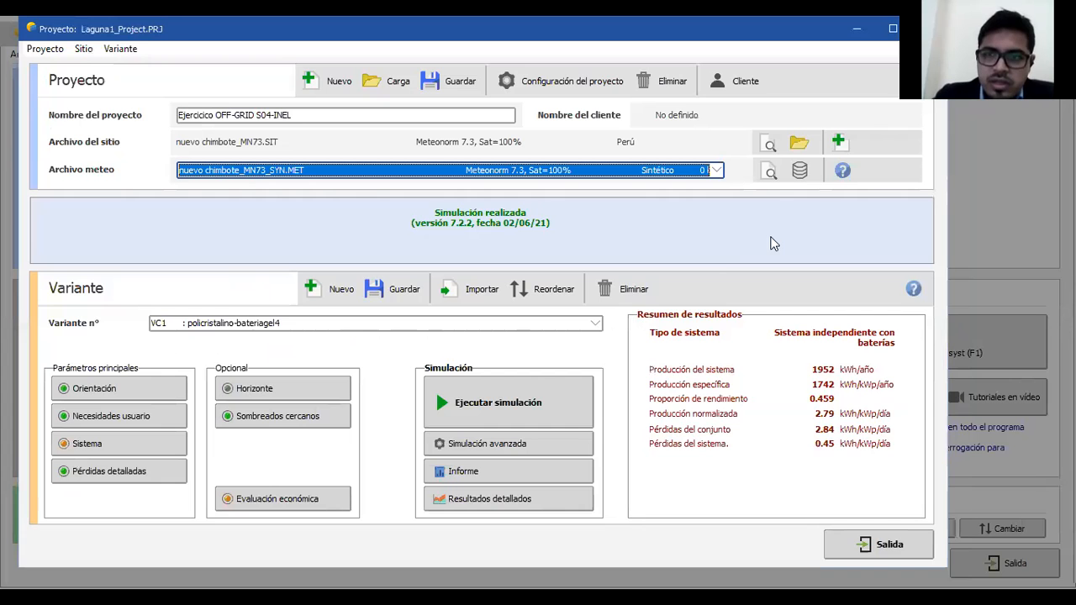
click(801, 173)
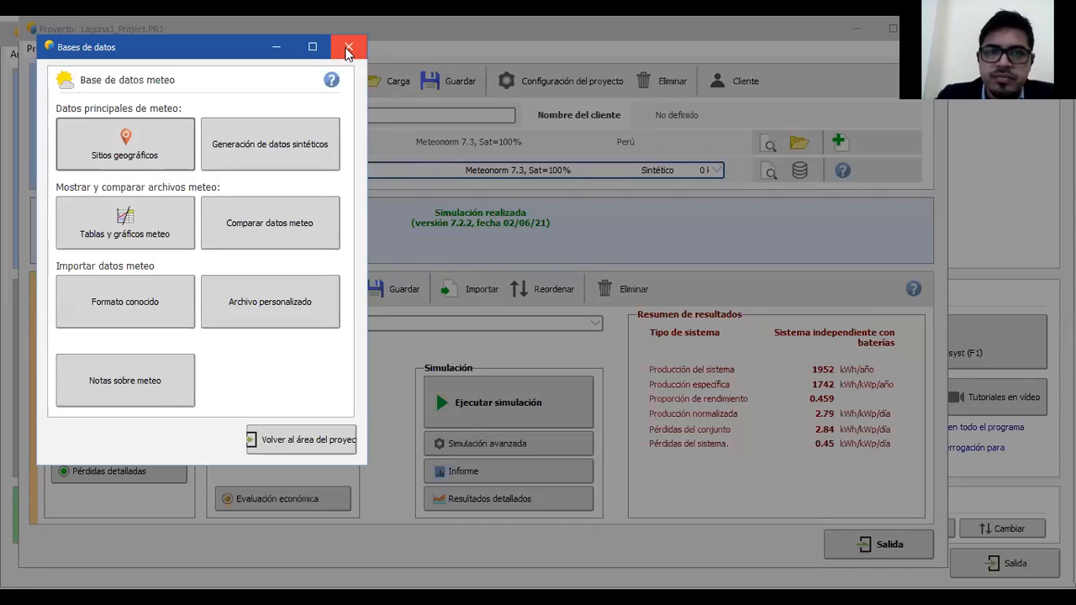
click(348, 49)
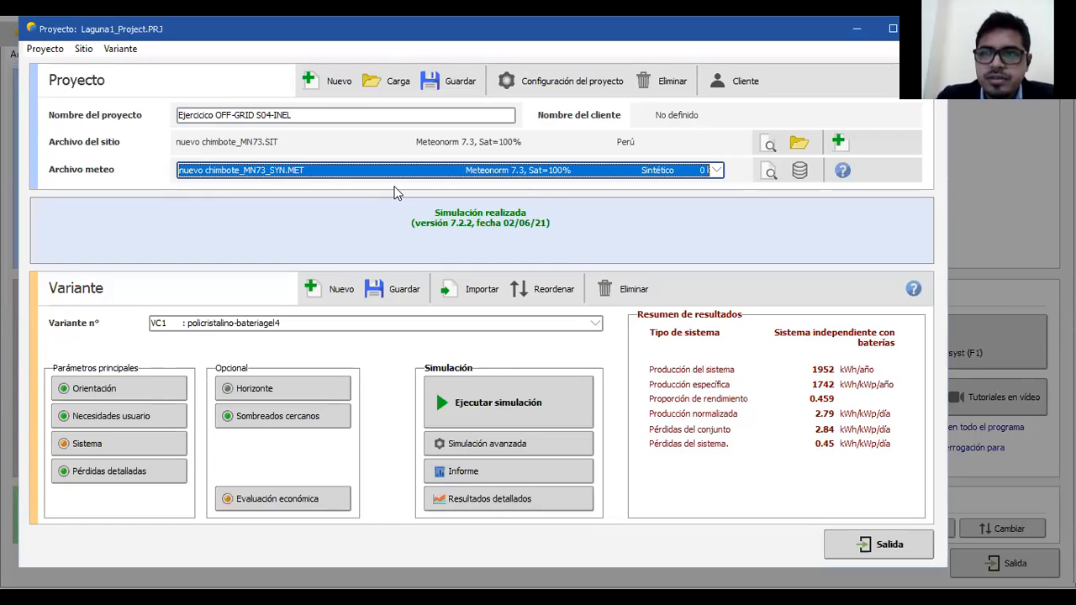
key(alt+Tab)
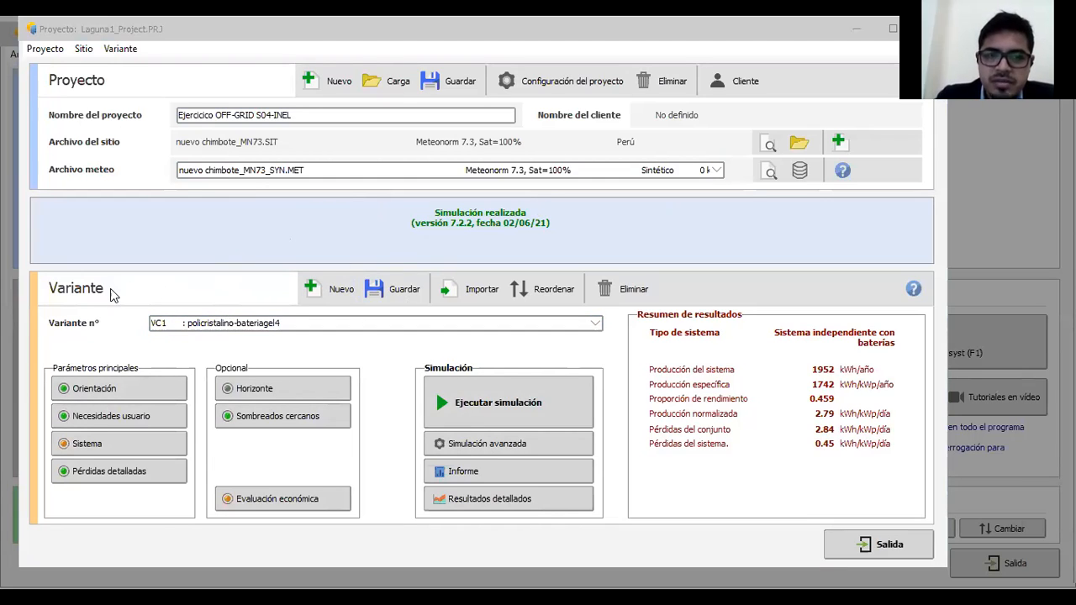
Step: Switch the project to variant VC0 policristalino-bateriagel and check the list of variants against its results summary
click(599, 329)
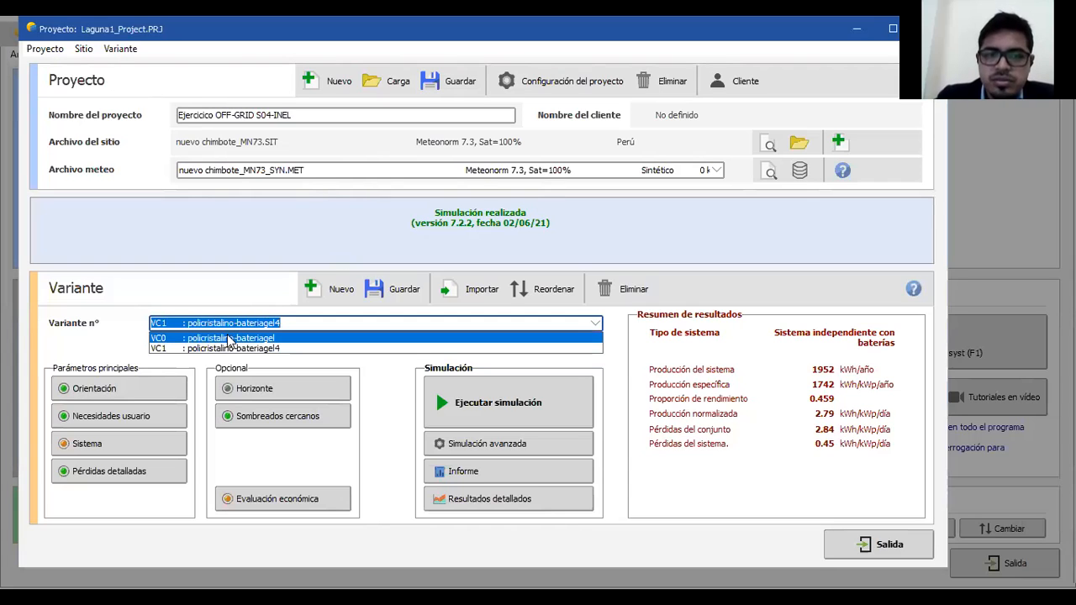
click(198, 310)
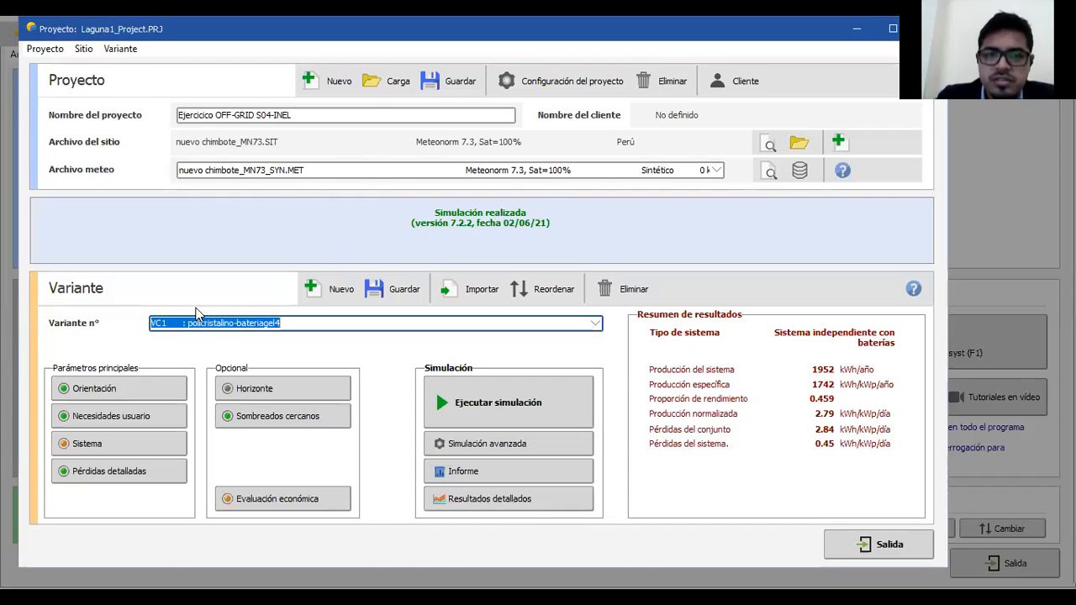
click(312, 324)
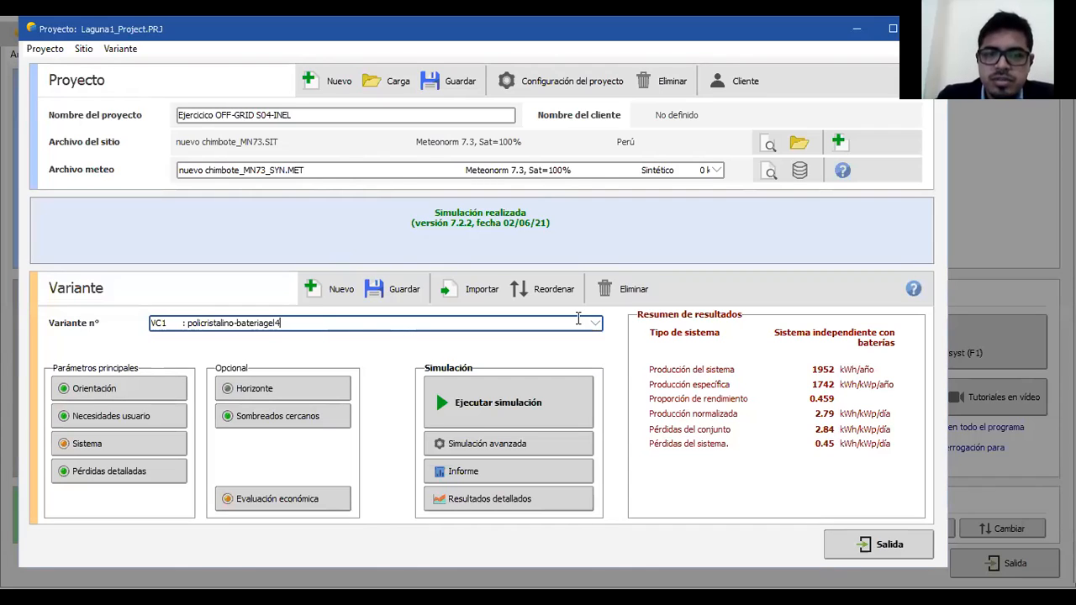
click(598, 327)
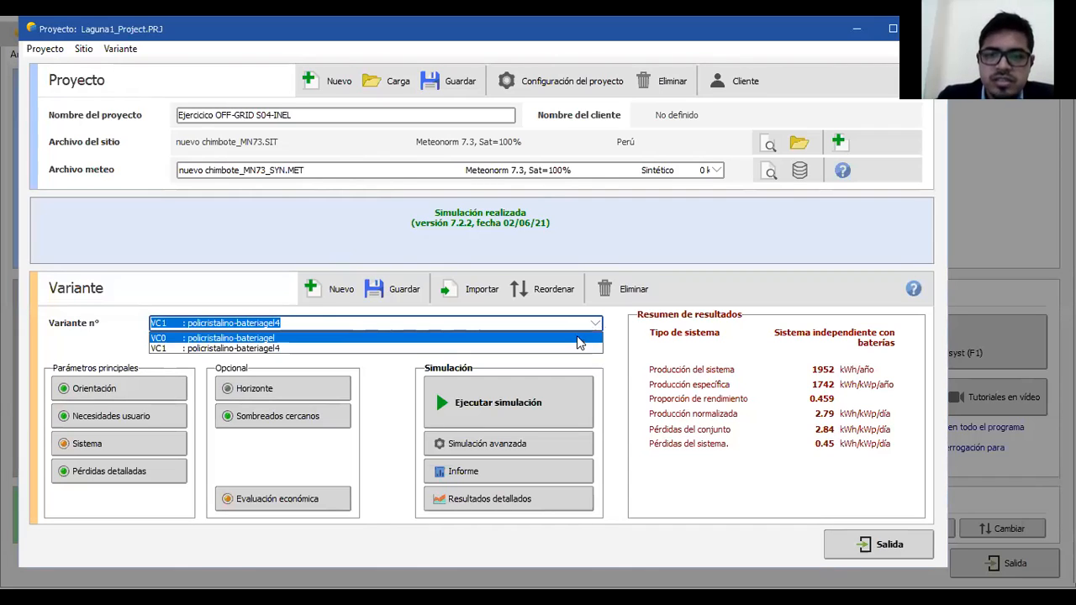
click(576, 338)
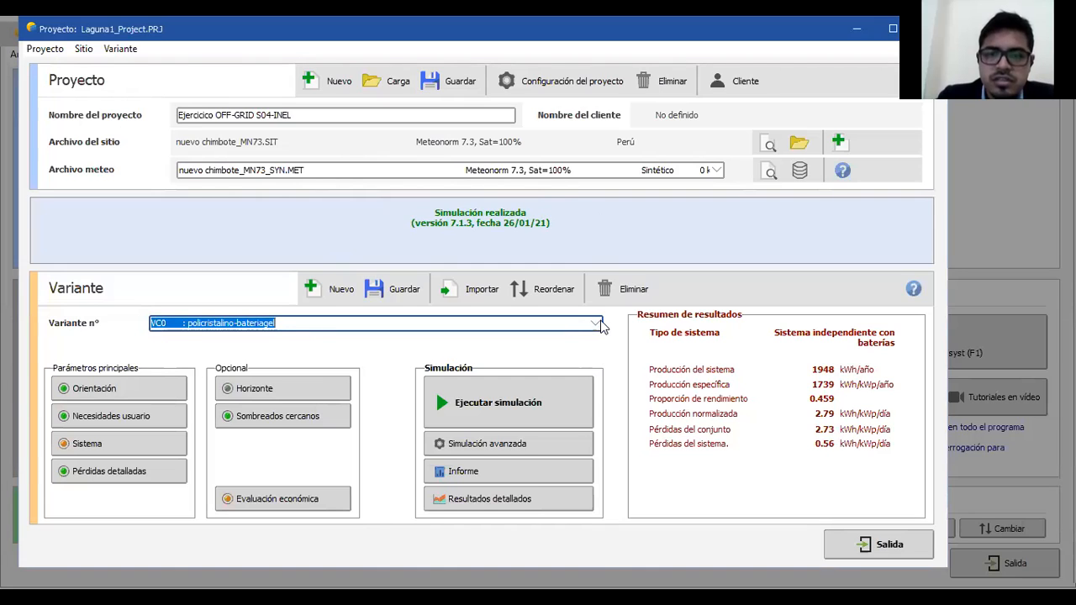
click(598, 326)
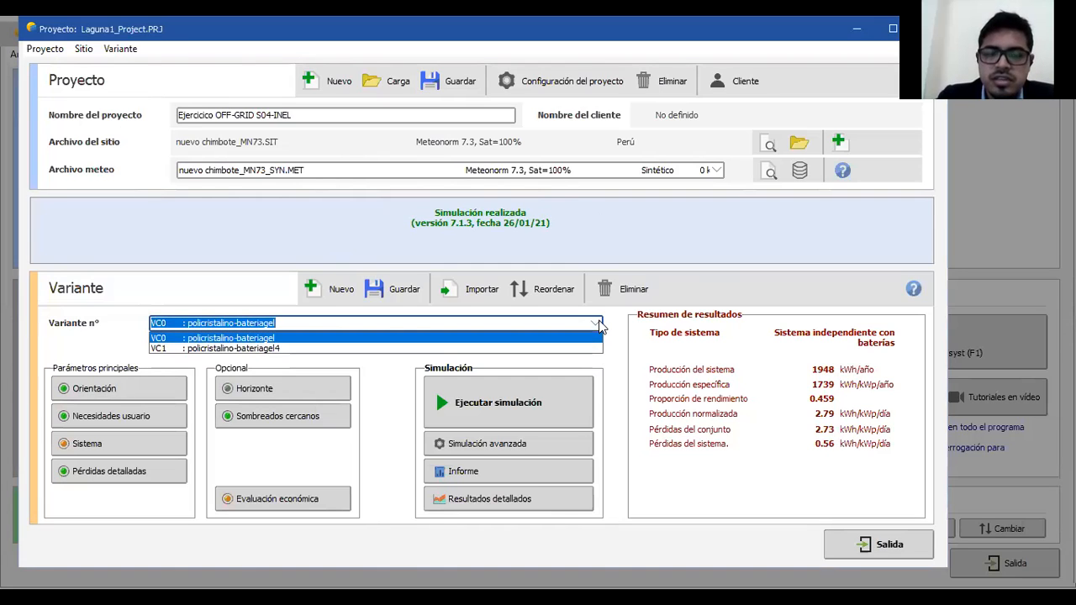
click(183, 284)
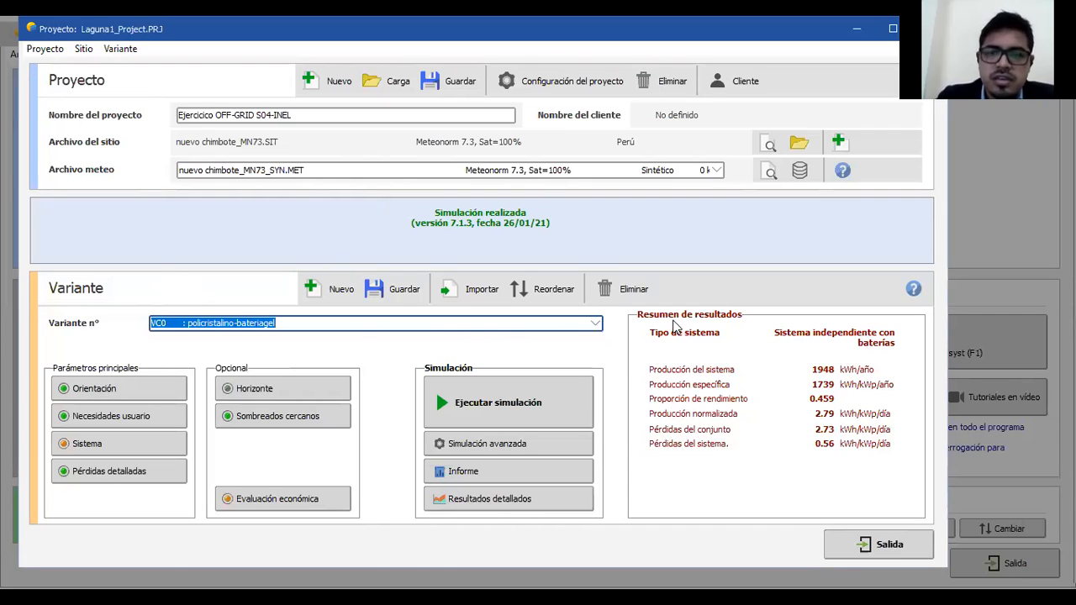
click(598, 326)
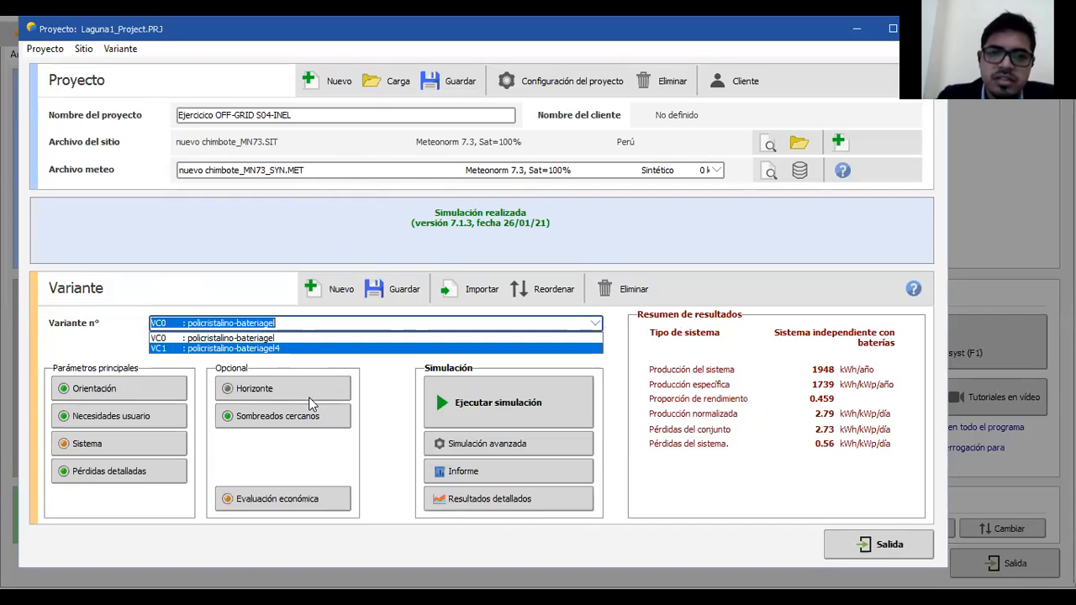
click(367, 456)
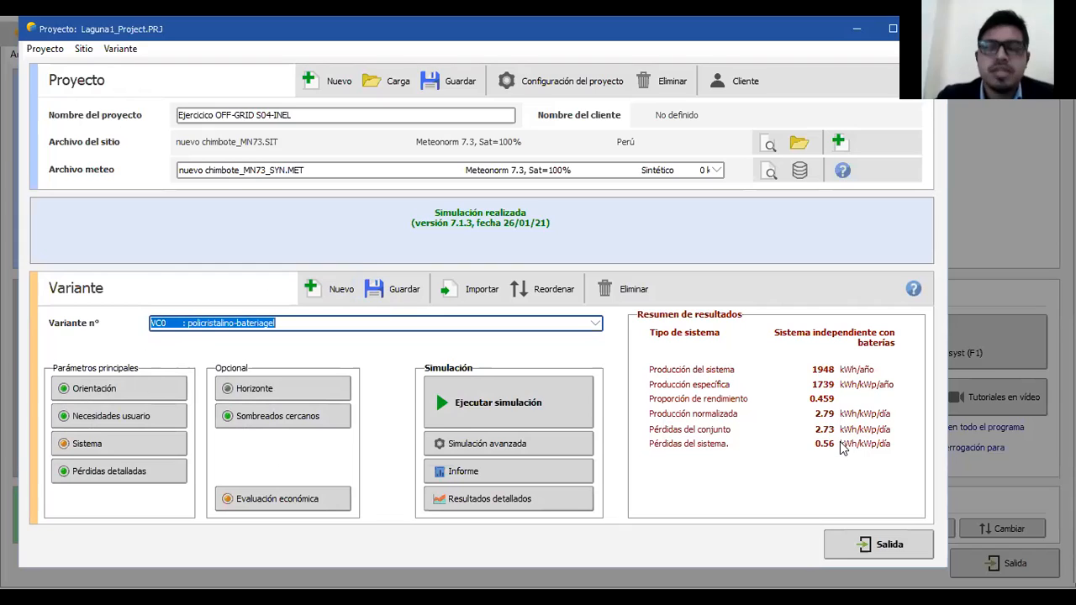
Step: Set the orientation's quick optimization to annual irradiation yield and review the available field types, keeping the fixed tilted plane
click(150, 389)
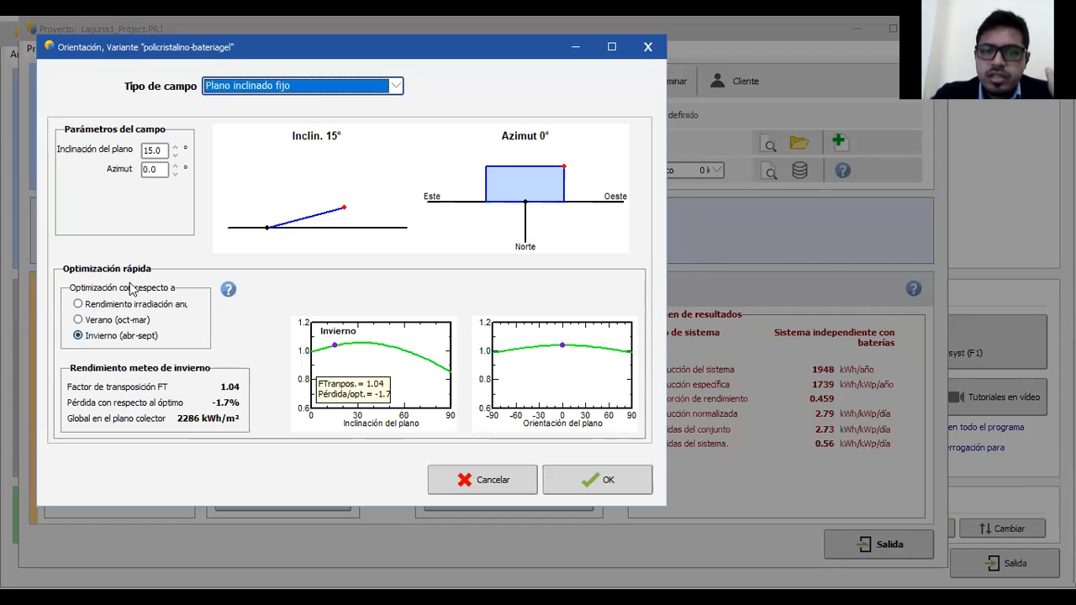
click(116, 306)
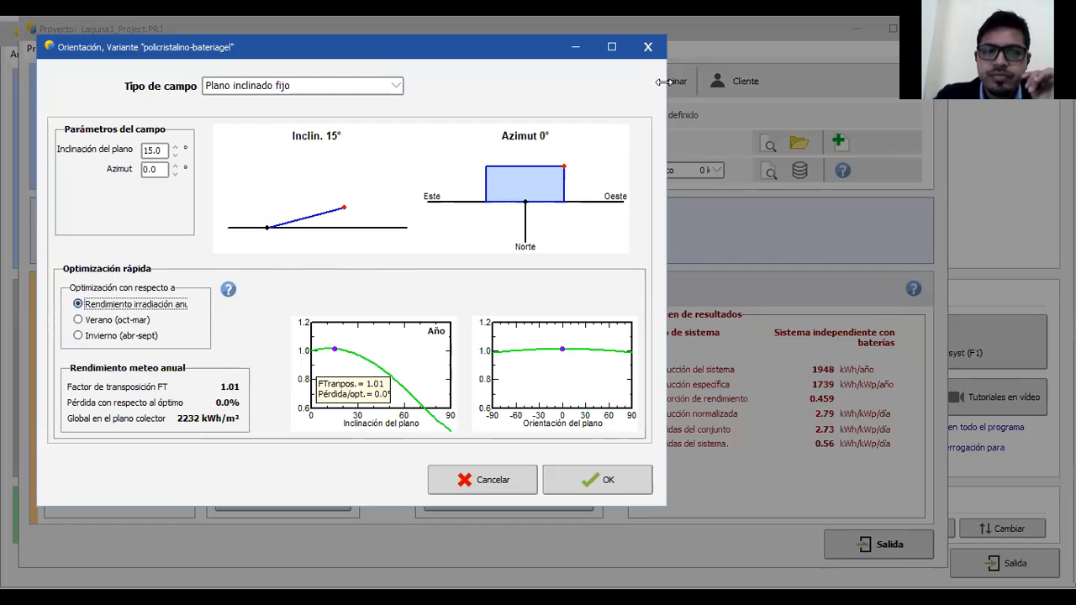
click(388, 89)
drag(397, 124, 391, 131)
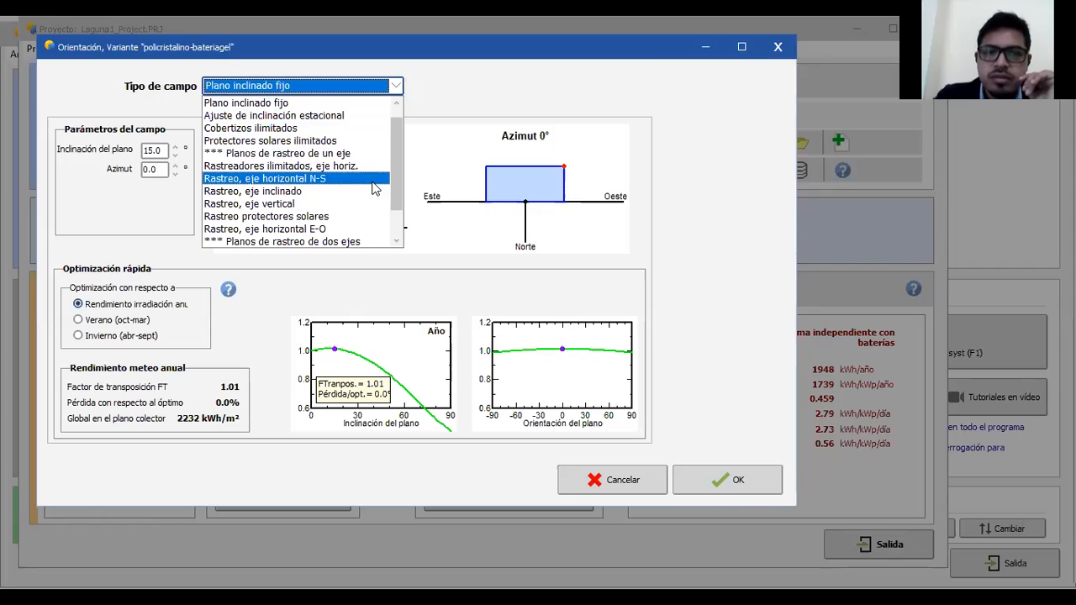
drag(398, 192, 398, 228)
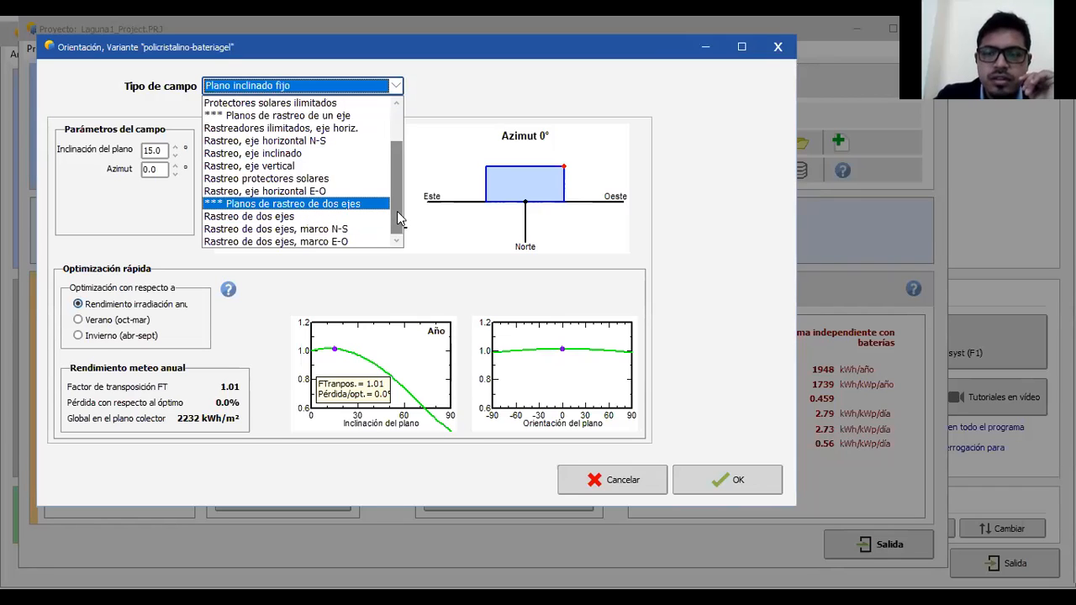
click(414, 86)
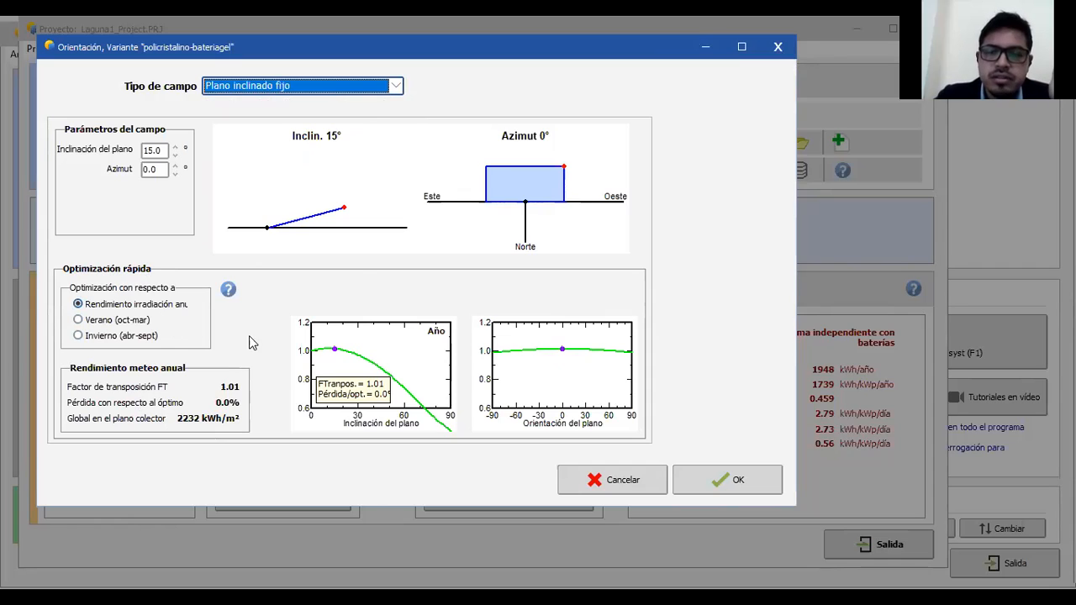
Step: Try a plane tilt of about 20.7° in the tilt diagram, set the tilt to 15° and accept the orientation
mouse_move(344, 205)
mouse_down()
mouse_move(335, 190)
mouse_move(353, 211)
mouse_move(334, 188)
mouse_move(351, 211)
mouse_move(345, 204)
mouse_up()
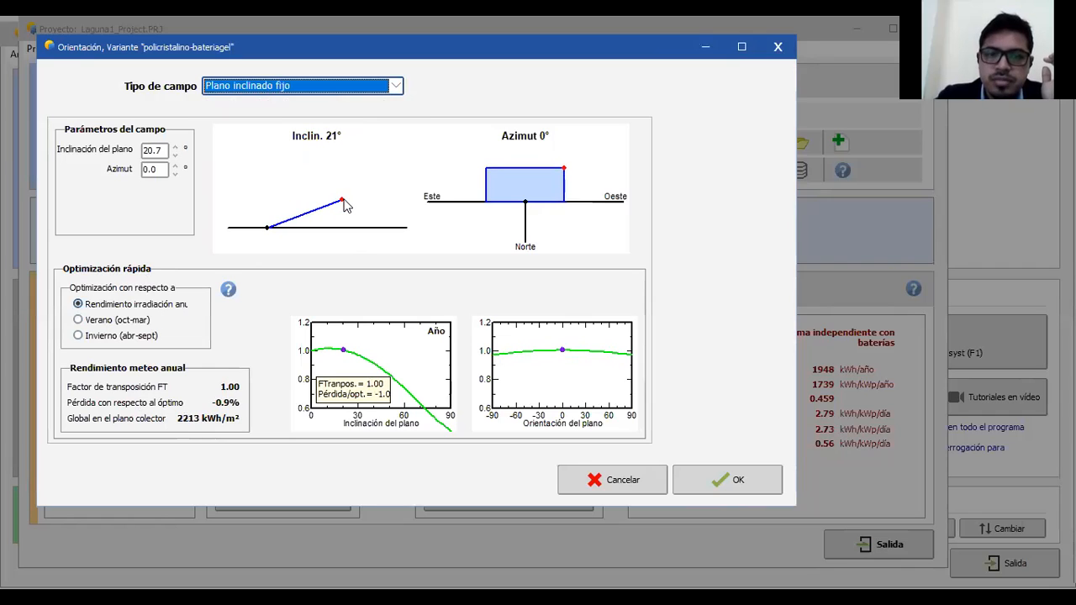
double_click(153, 149)
text(15)
key(Return)
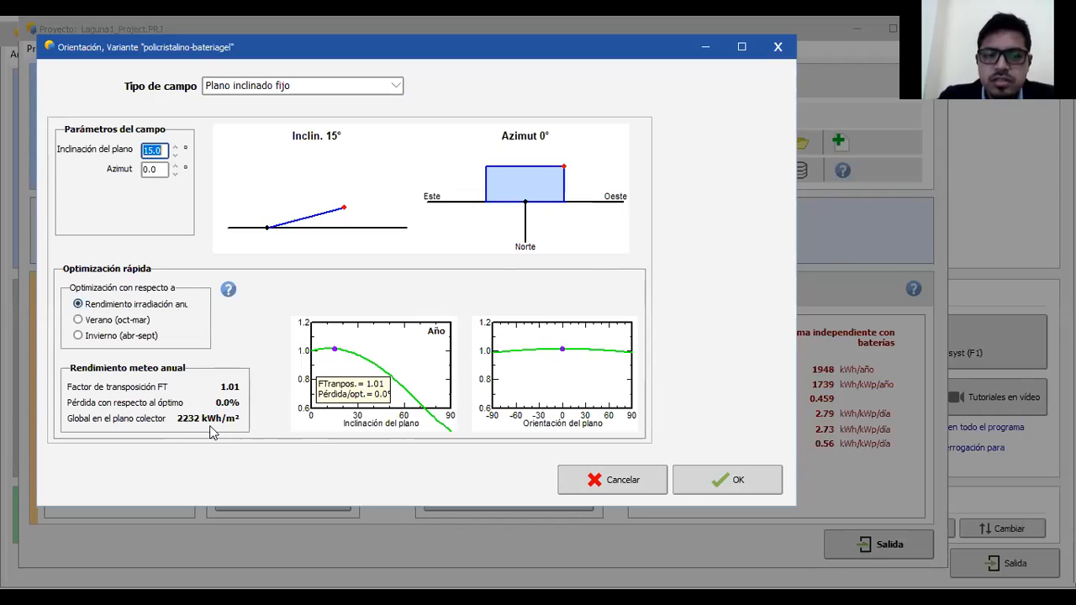
click(717, 479)
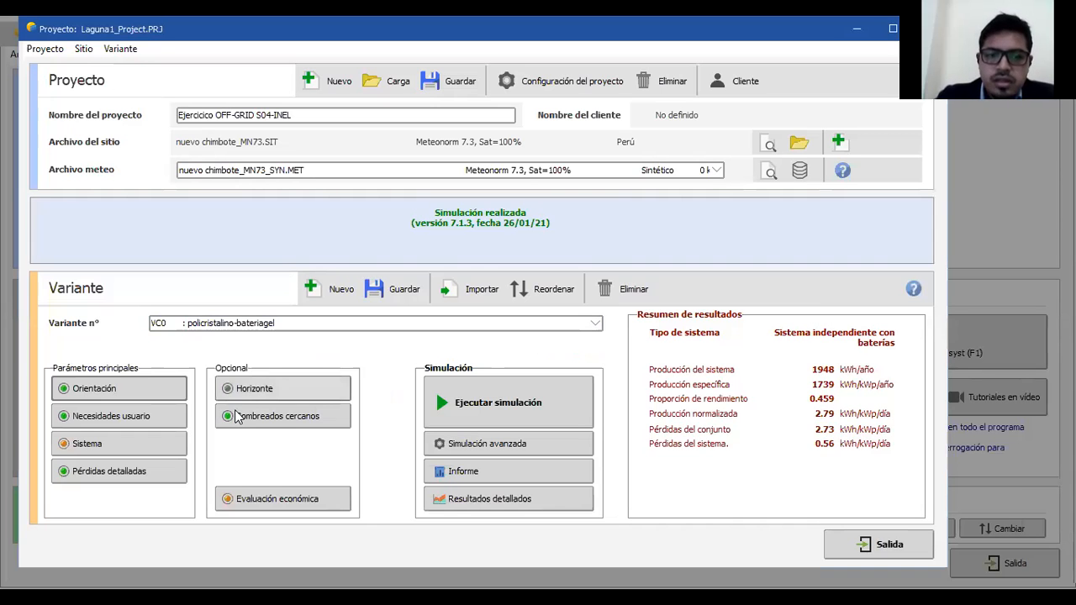
Step: Review the user's needs for the variant, checking the daily appliance consumption and its hourly distribution
click(177, 416)
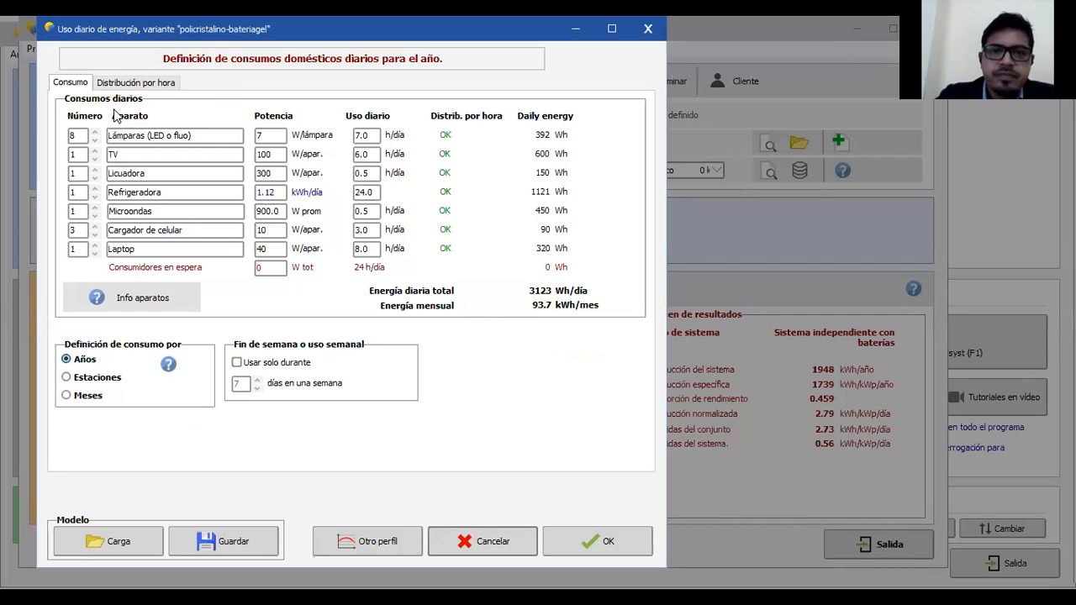
click(155, 156)
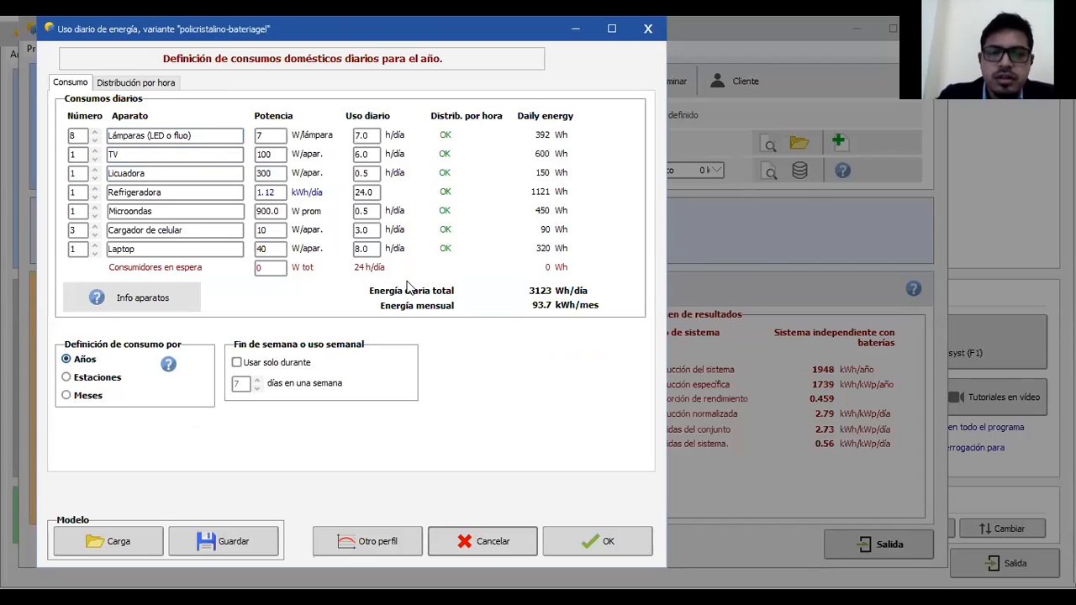
click(139, 84)
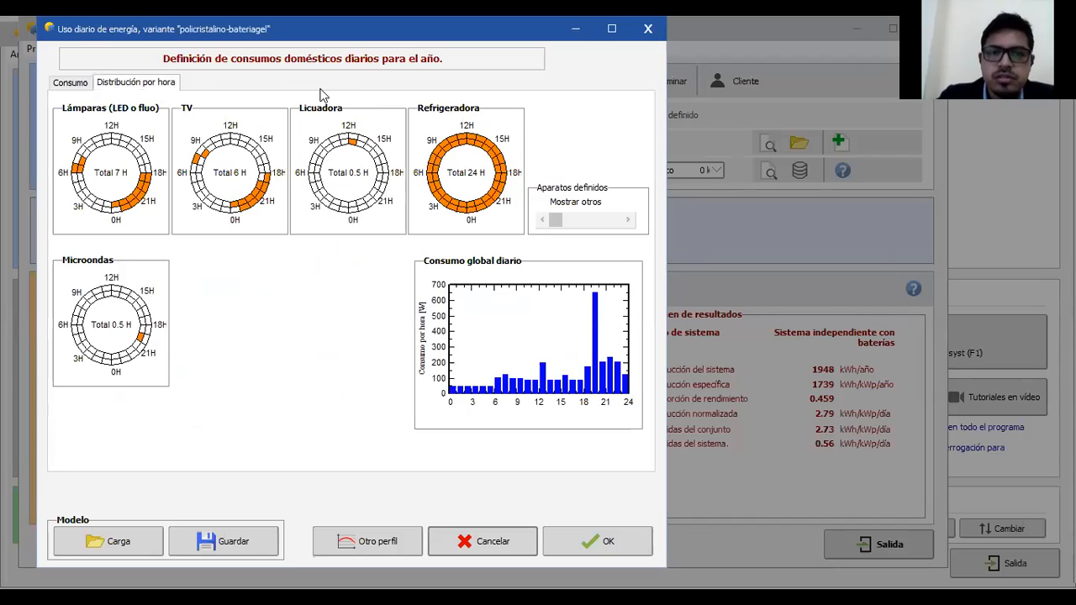
click(73, 85)
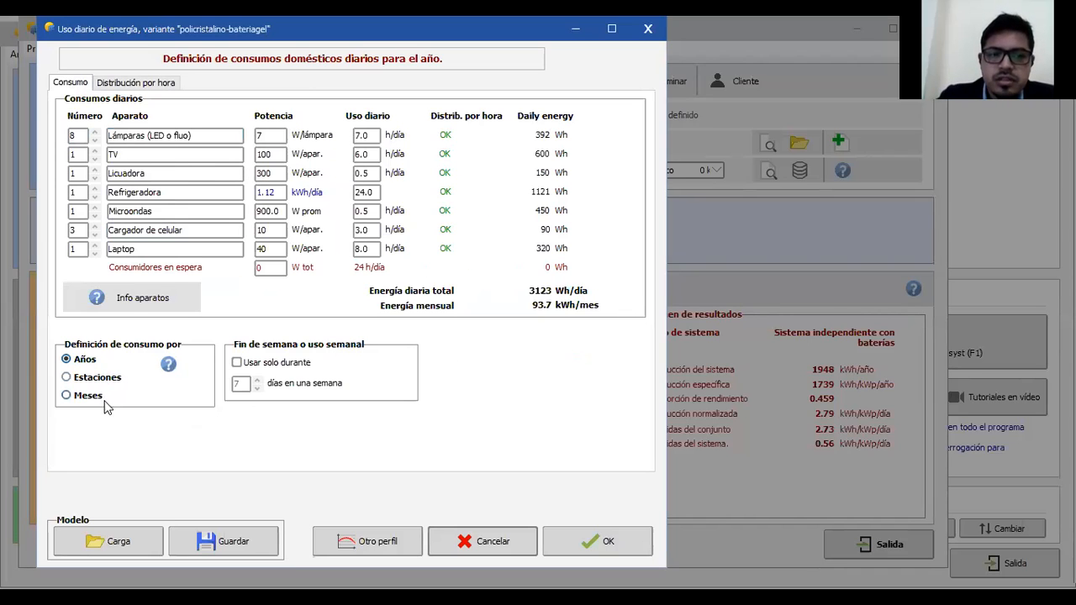
click(135, 311)
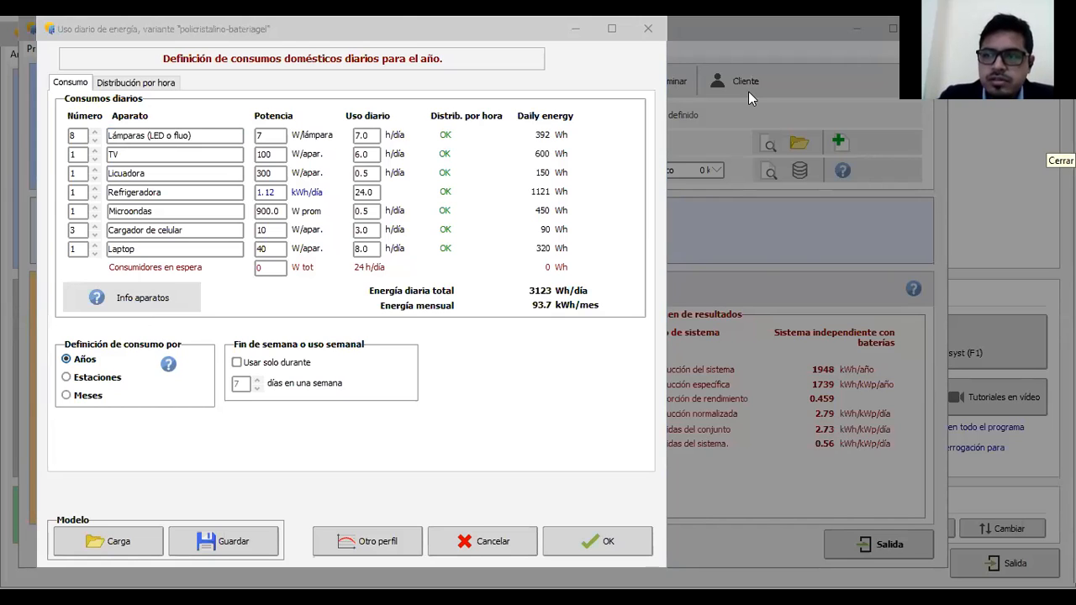
click(431, 167)
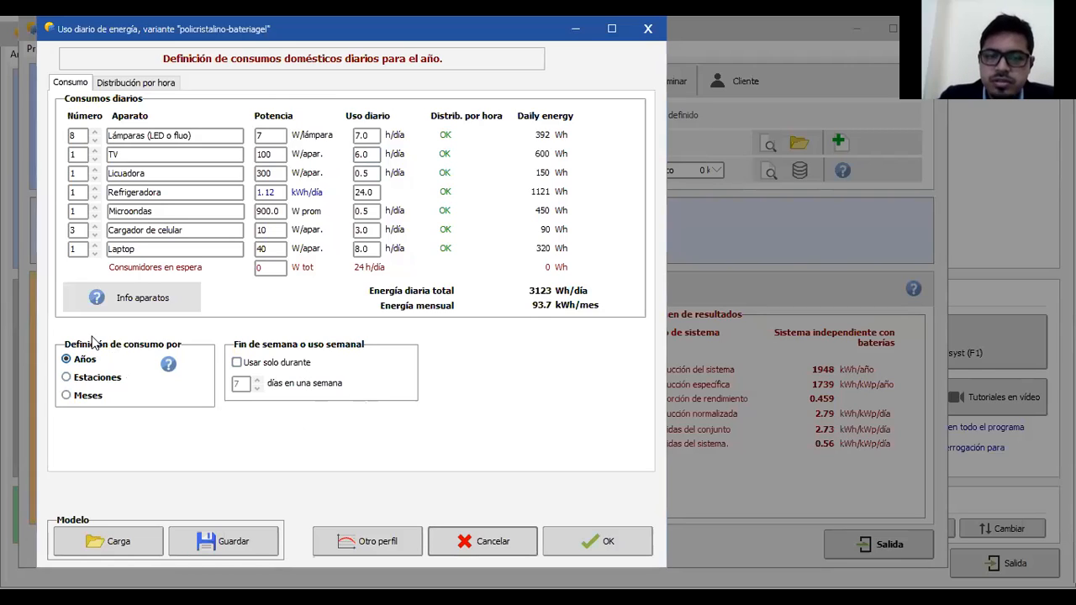
Step: Examine the other load profile types and the hourly load graph, and cancel the user's needs definition
click(385, 538)
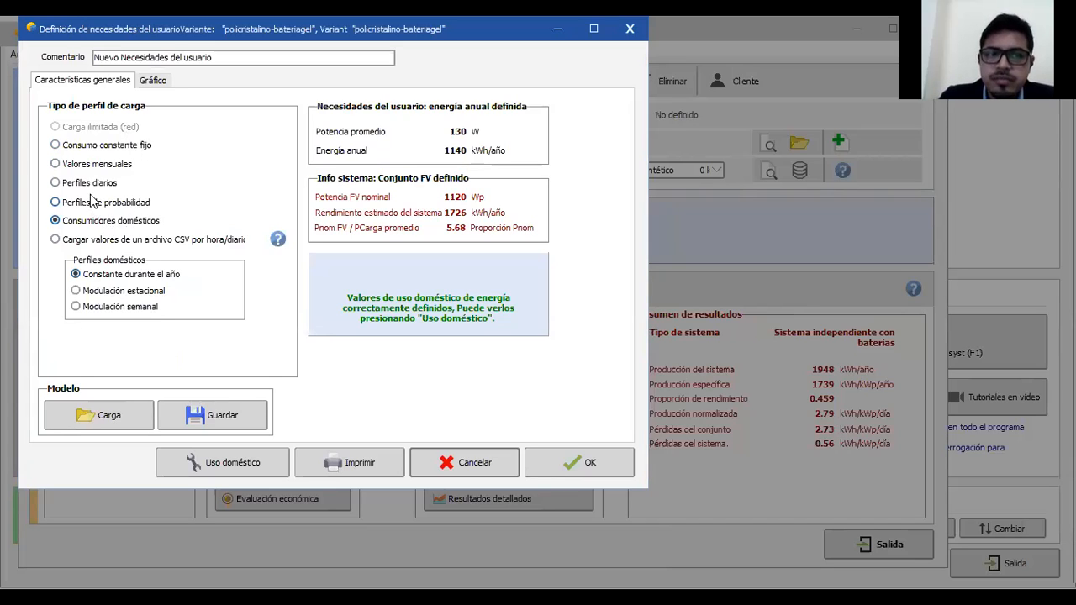
click(152, 81)
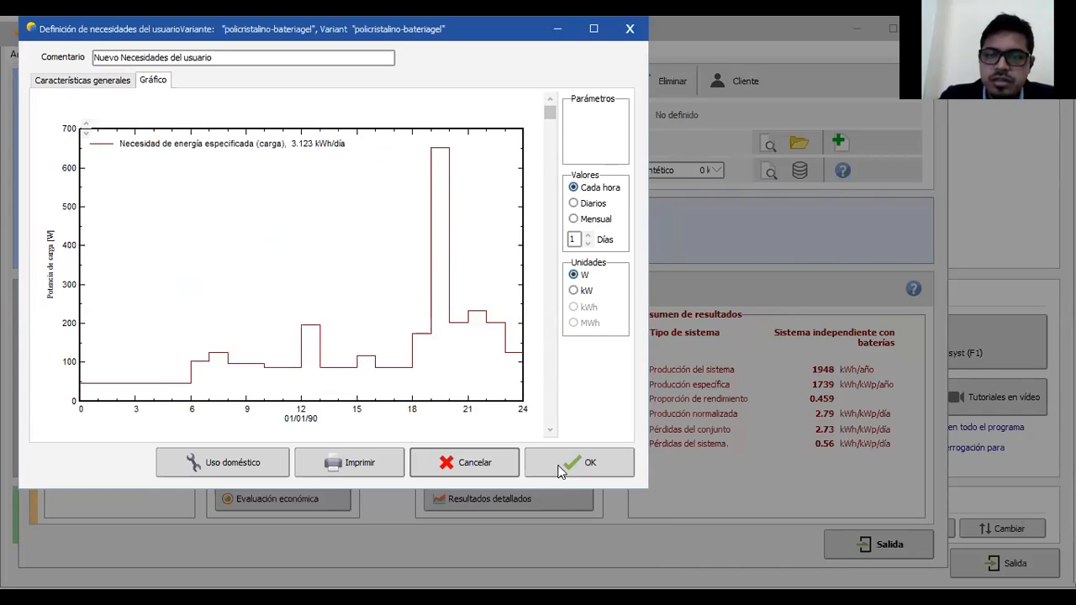
click(475, 464)
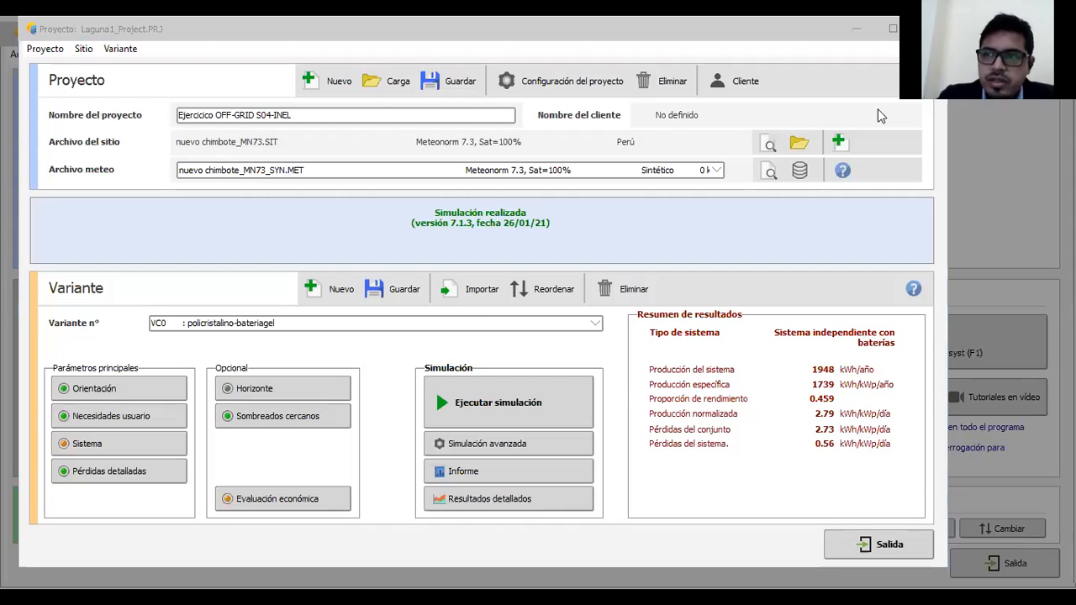
Step: In the system's storage settings, apply the suggested 4 batteries in parallel and set the requested autonomy to 2 days
click(120, 448)
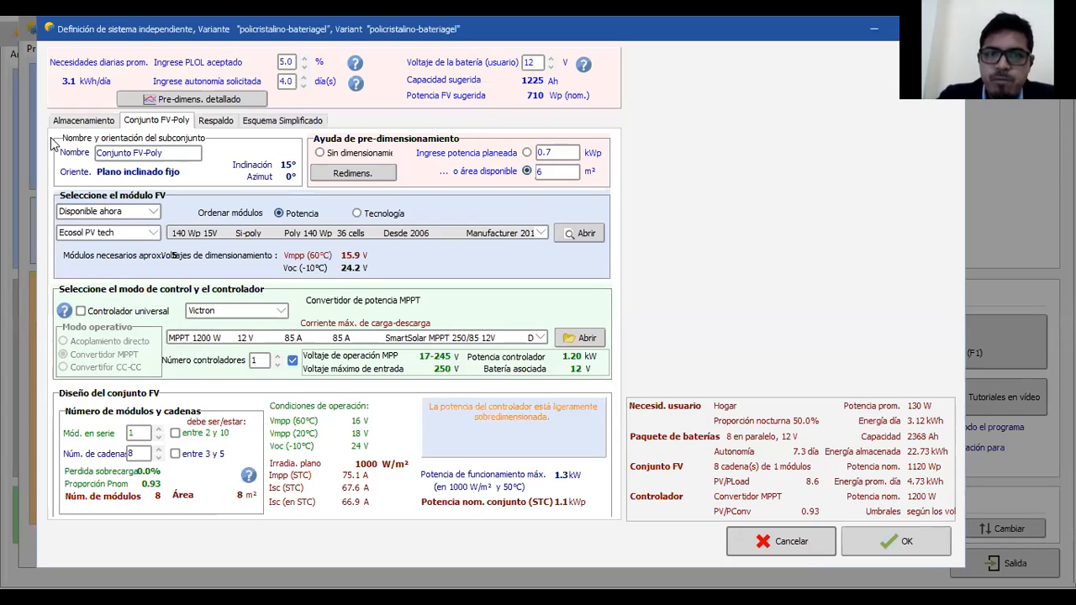
click(74, 125)
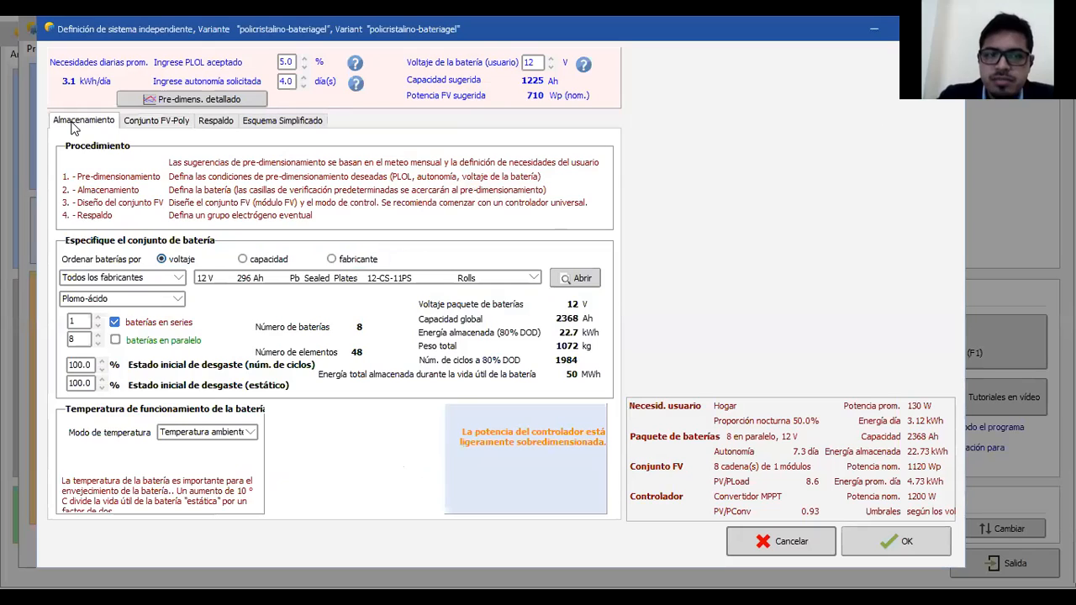
click(115, 340)
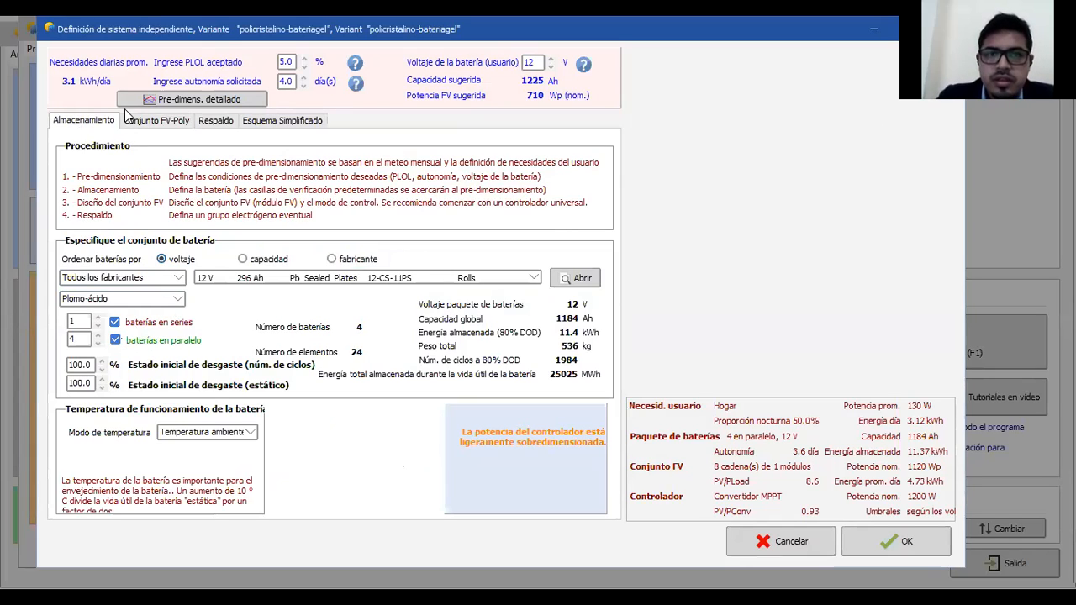
double_click(287, 81)
text(2)
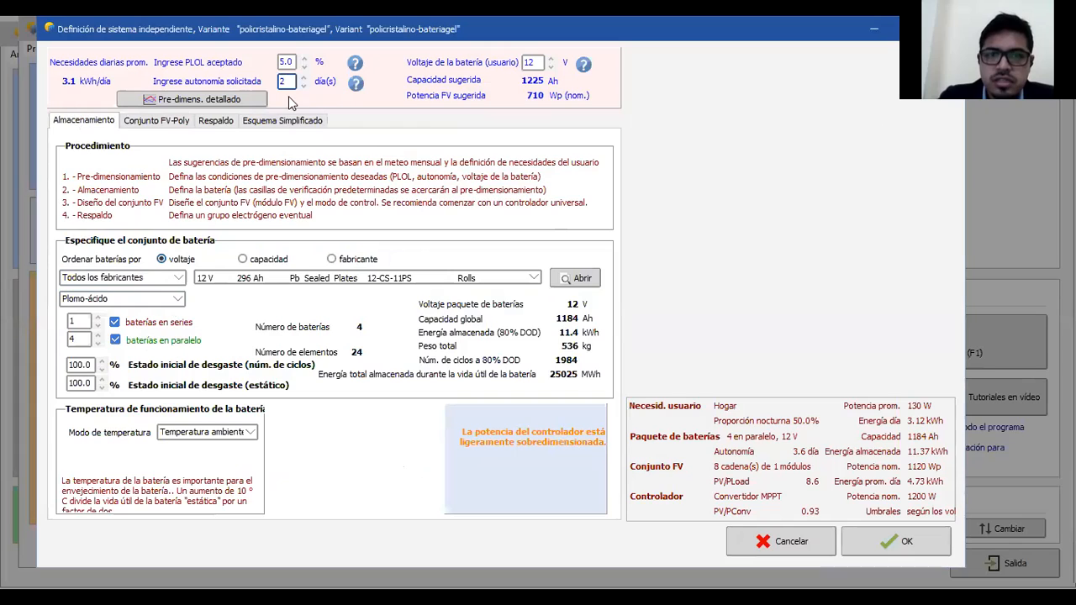
key(Return)
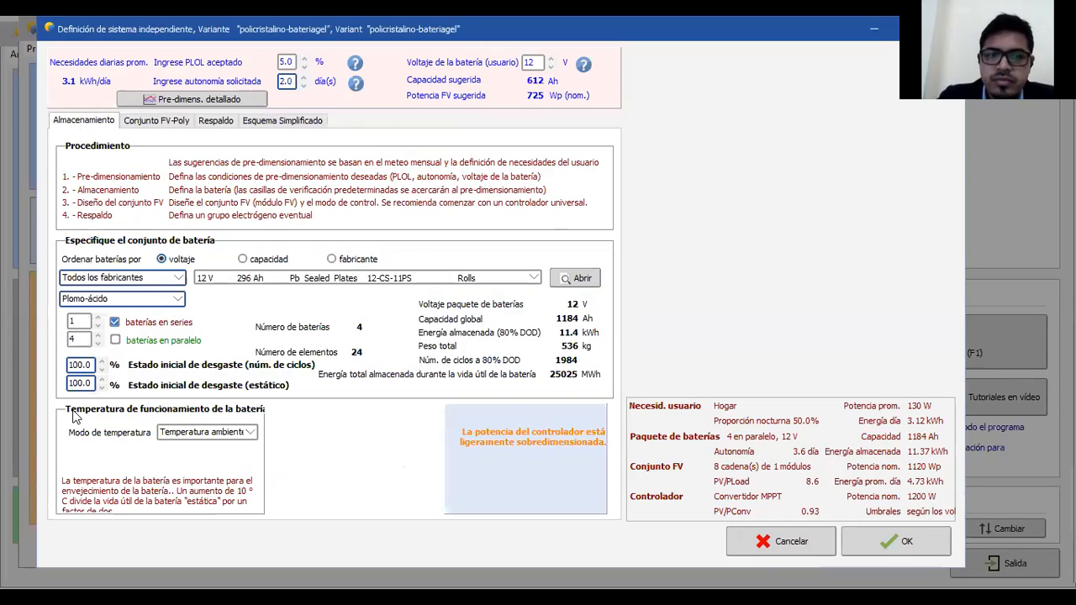
Step: Apply the suggested 2 batteries in parallel, and review the PLOL probability and PNom distribution graphs in the detailed pre-sizing tool
click(115, 340)
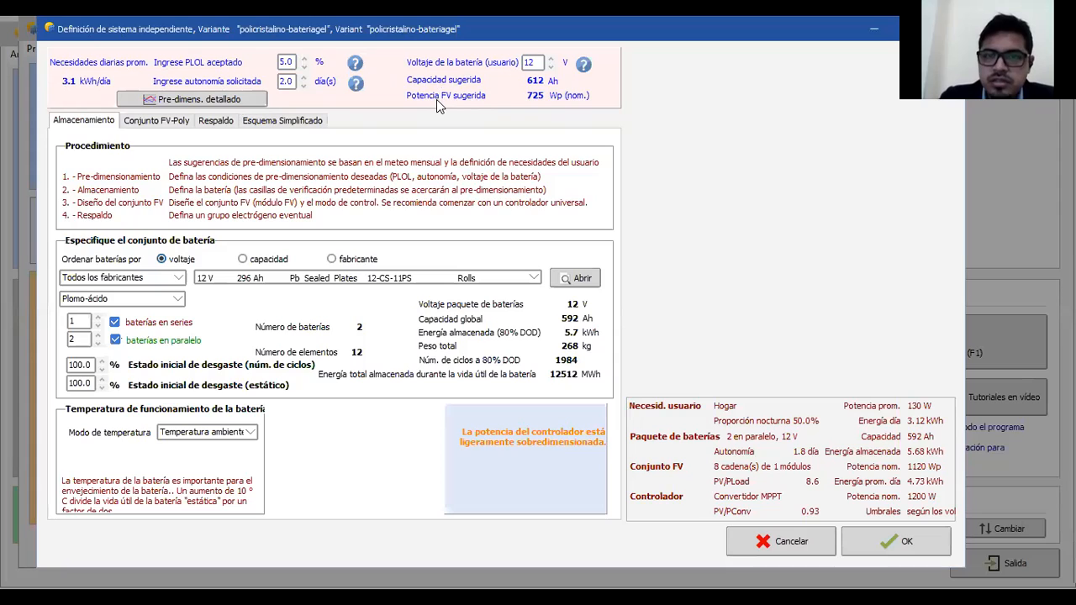
click(232, 100)
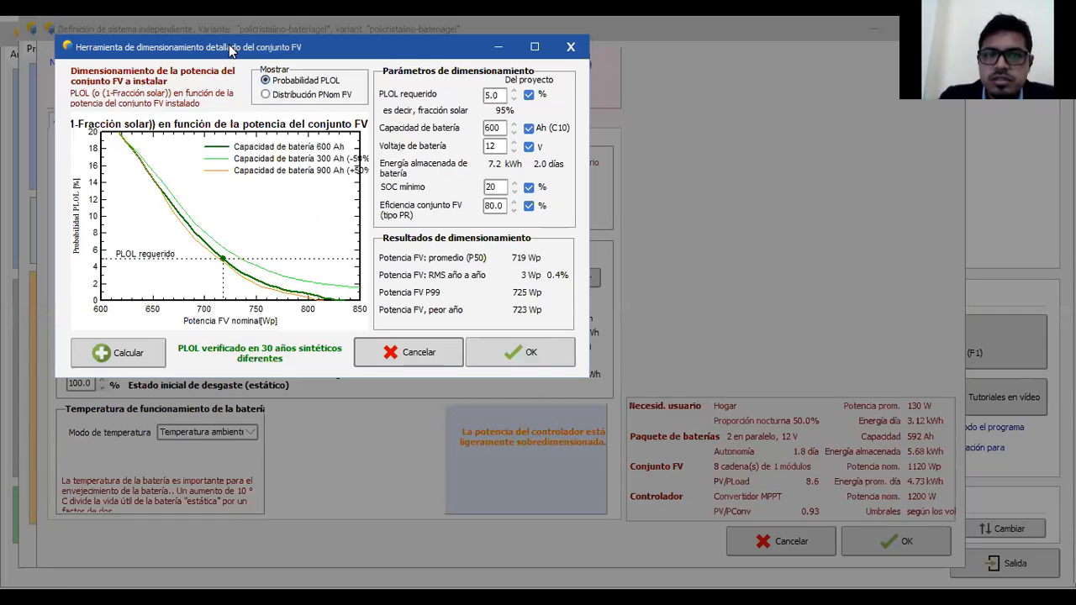
drag(248, 51, 257, 167)
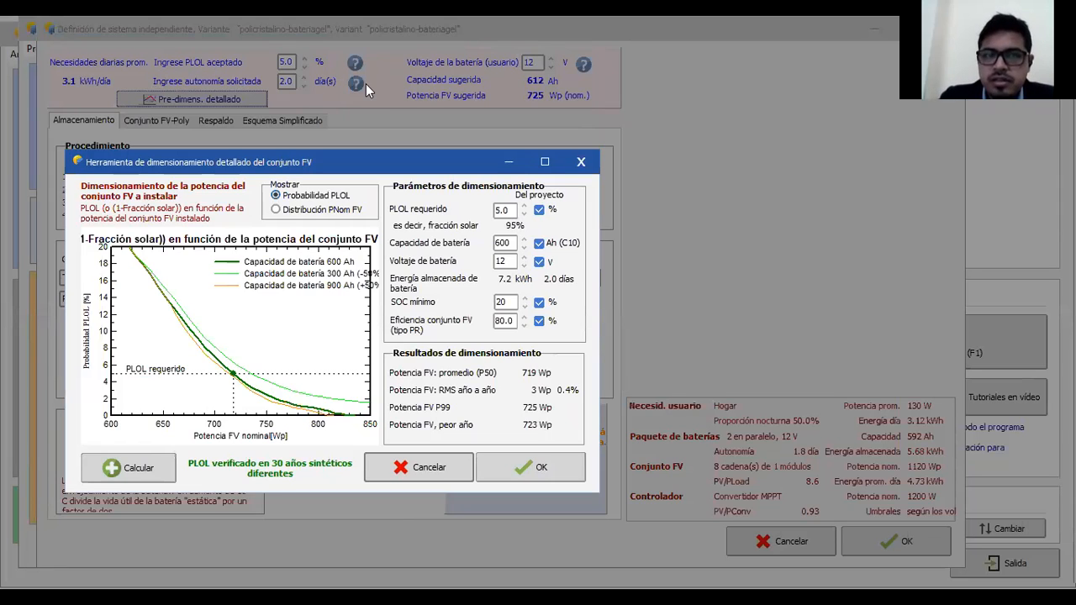
click(277, 215)
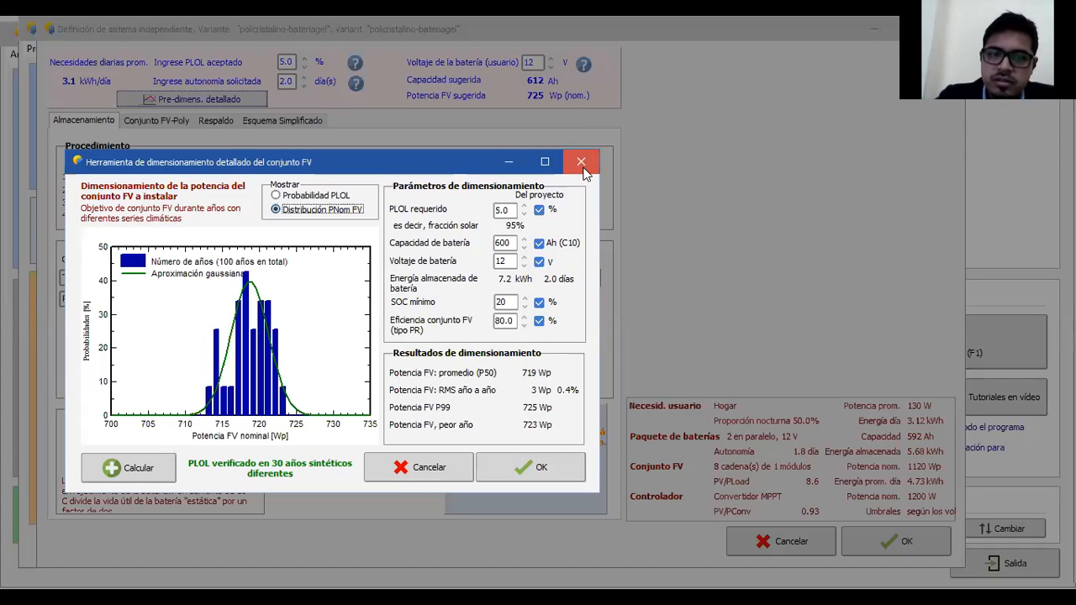
click(582, 166)
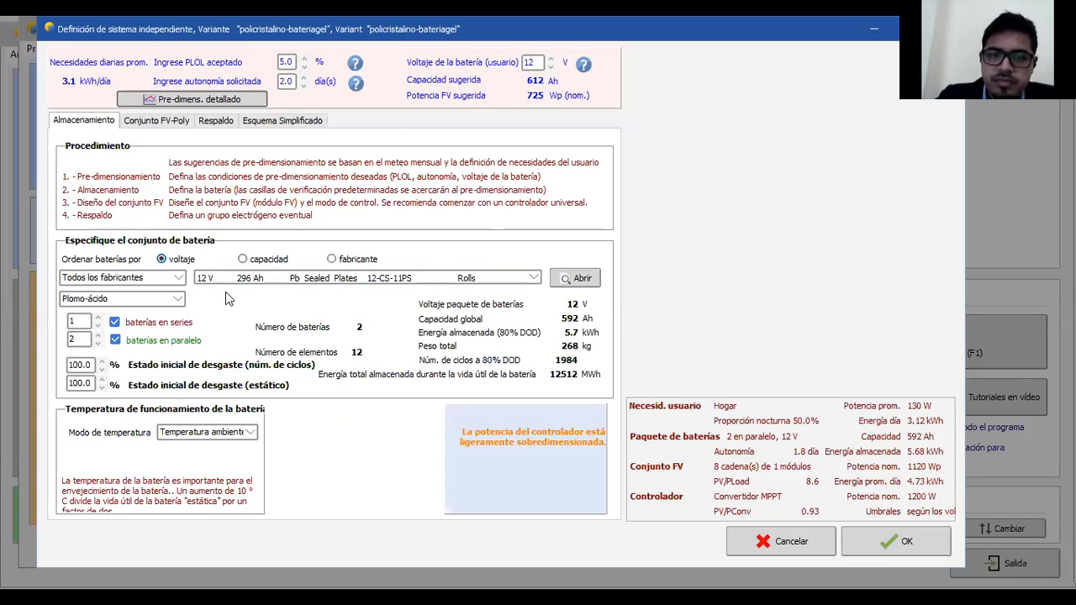
Step: Examine the available battery manufacturers, battery technologies and battery models for the storage set
click(180, 278)
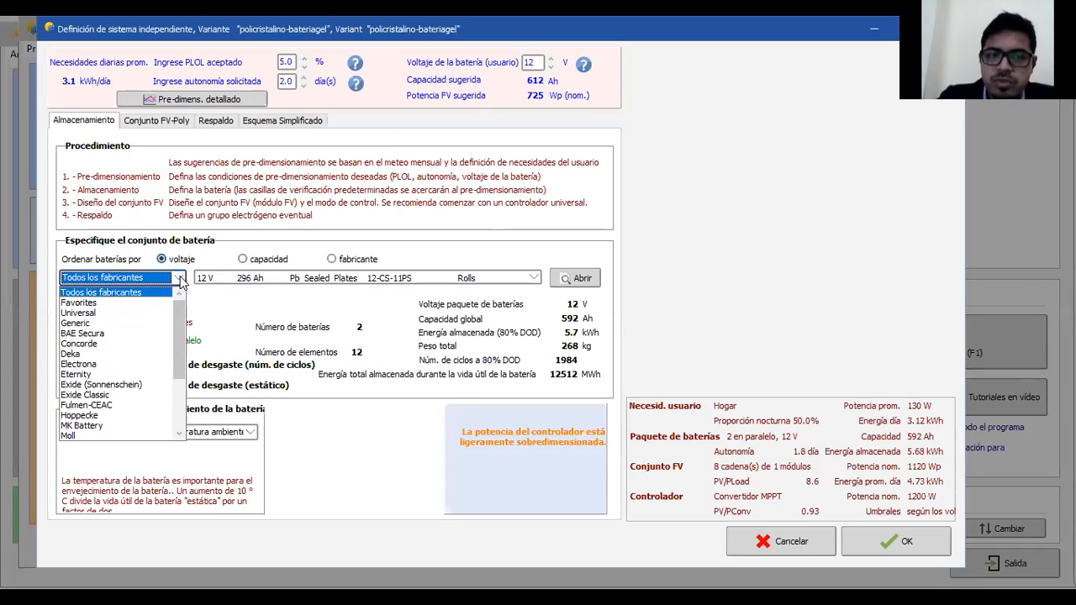
click(180, 278)
click(179, 298)
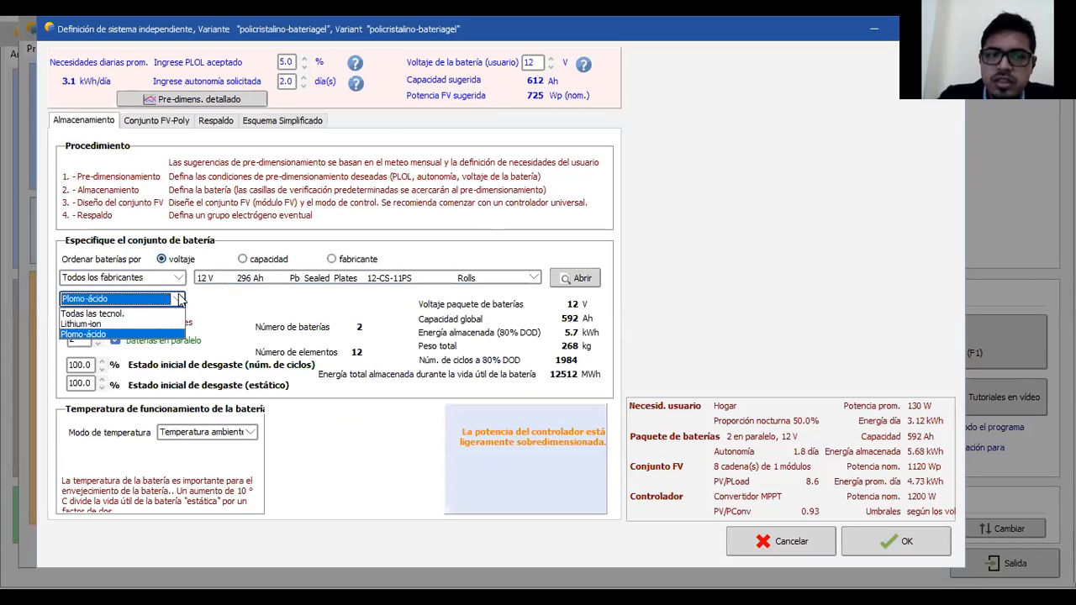
click(180, 298)
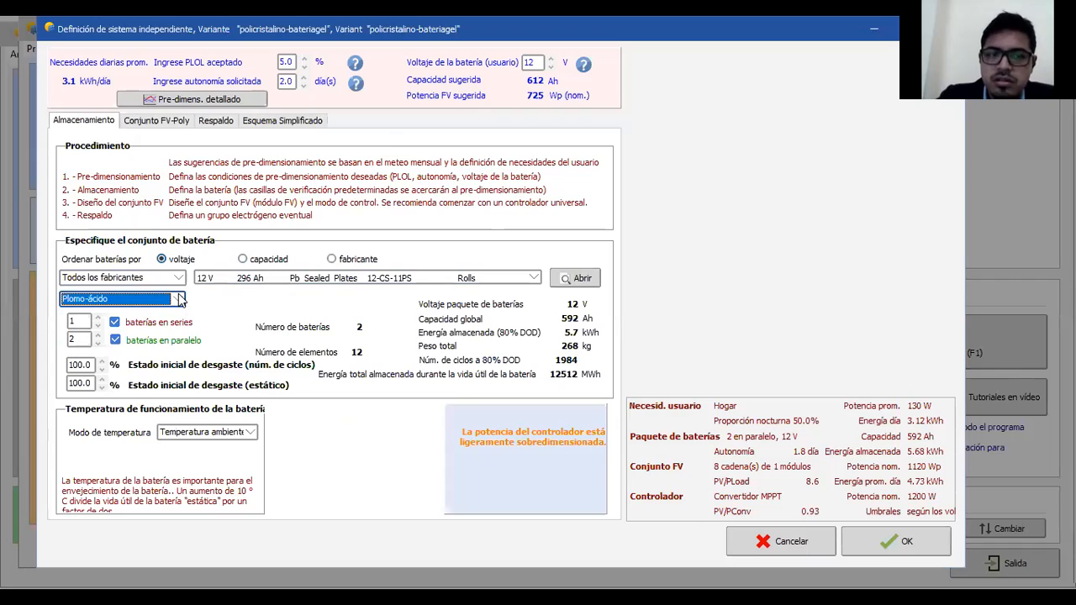
click(533, 278)
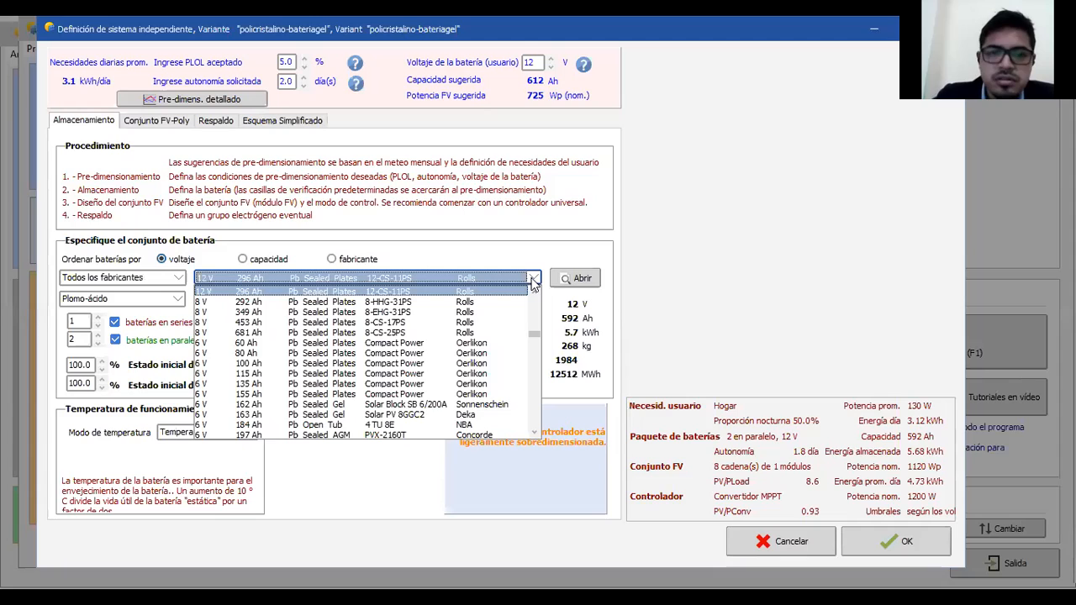
click(528, 265)
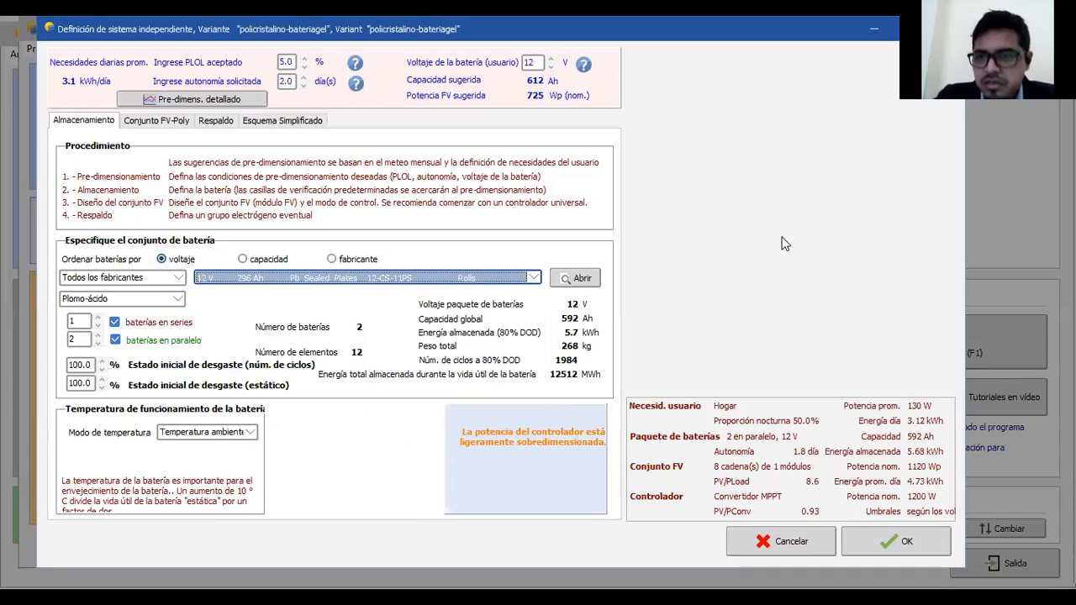
Step: Review the Rolls 12-CS-11PS battery definition, covering its basic data, detailed model parameters, graphs, sizes and technology, and commercial data
click(565, 281)
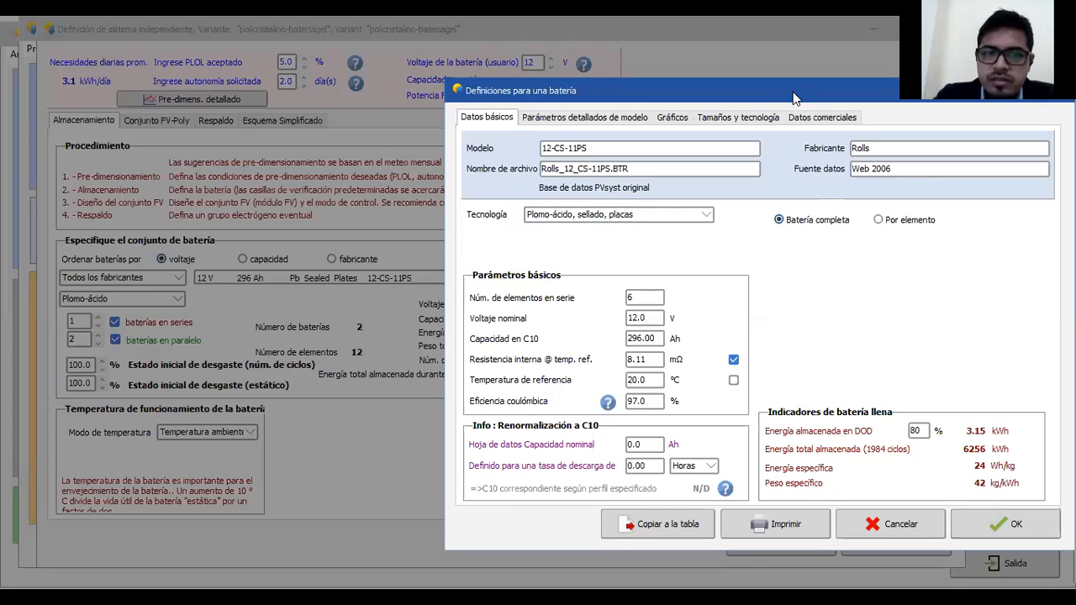
drag(794, 98, 379, 91)
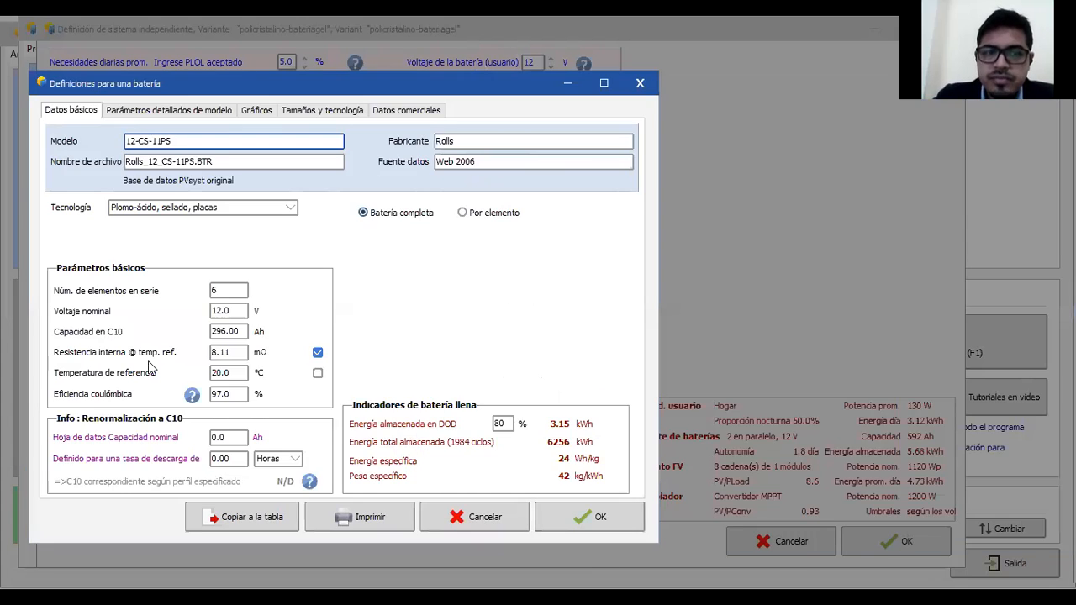
click(162, 110)
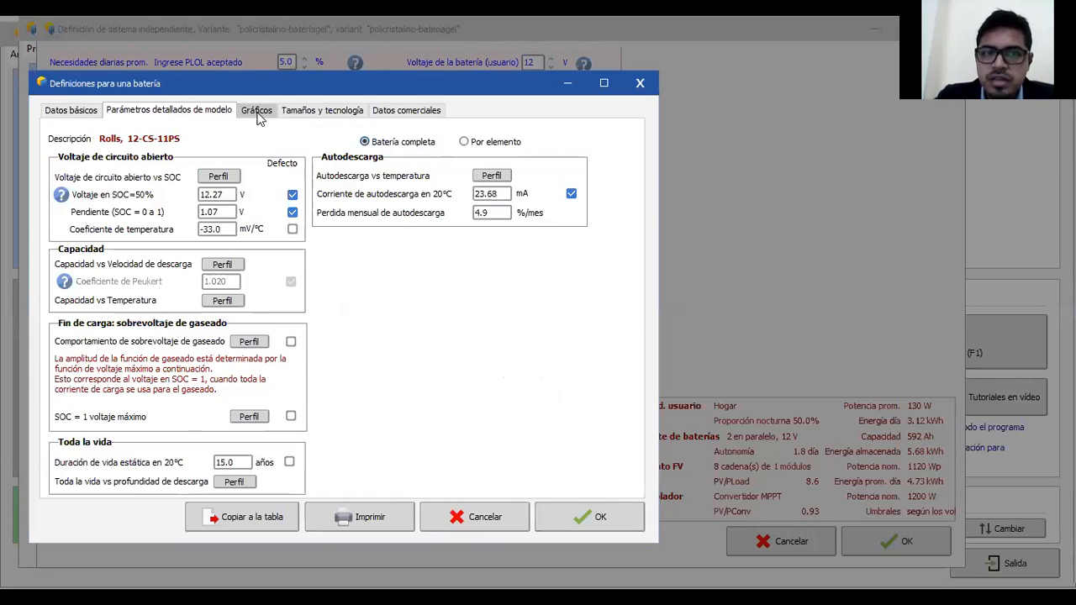
click(258, 115)
click(322, 111)
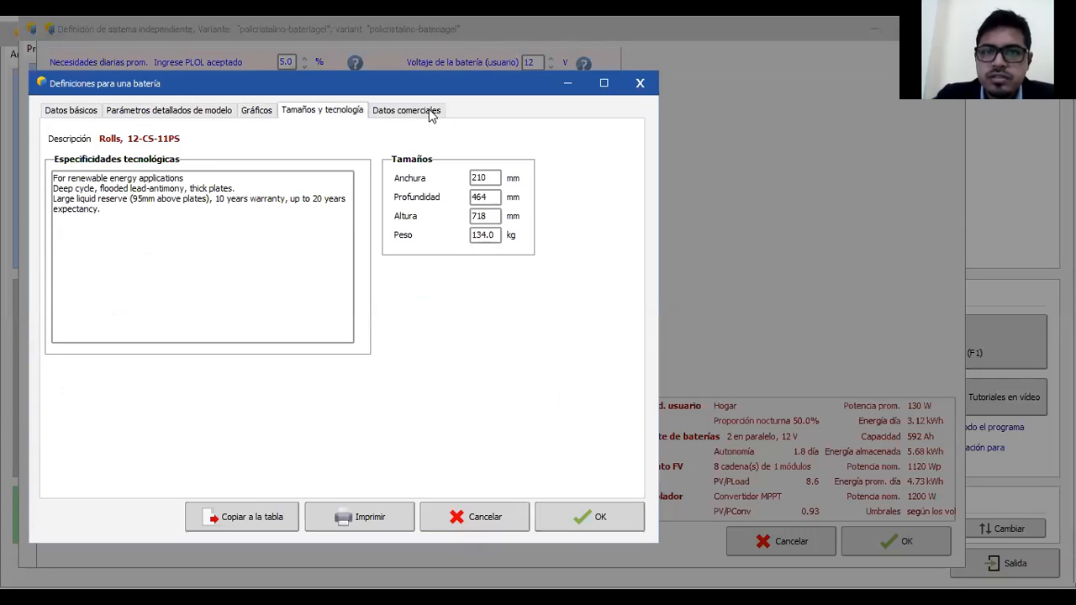
click(432, 114)
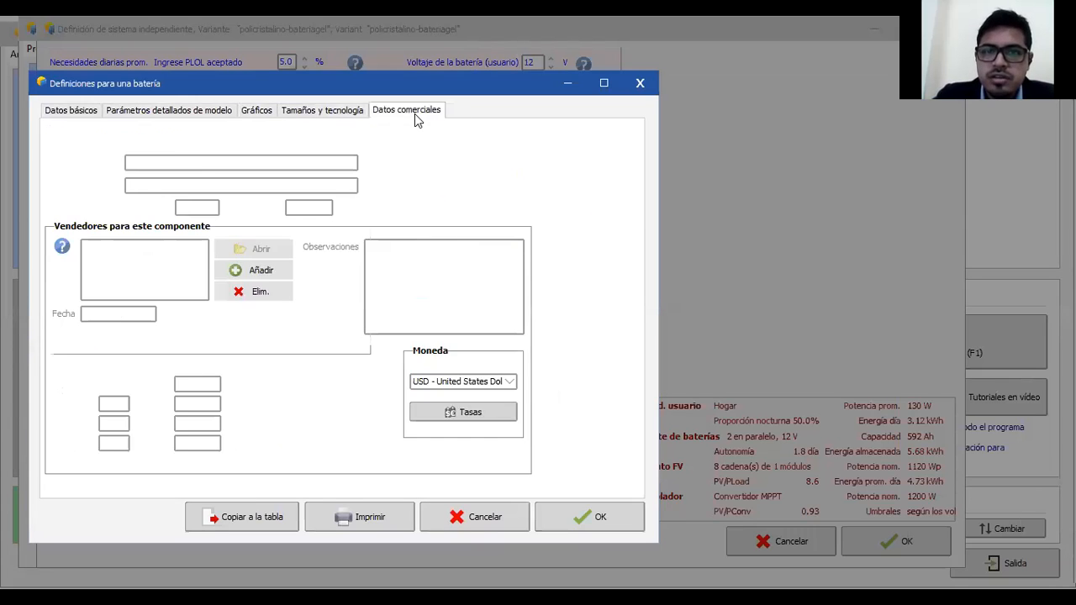
click(650, 91)
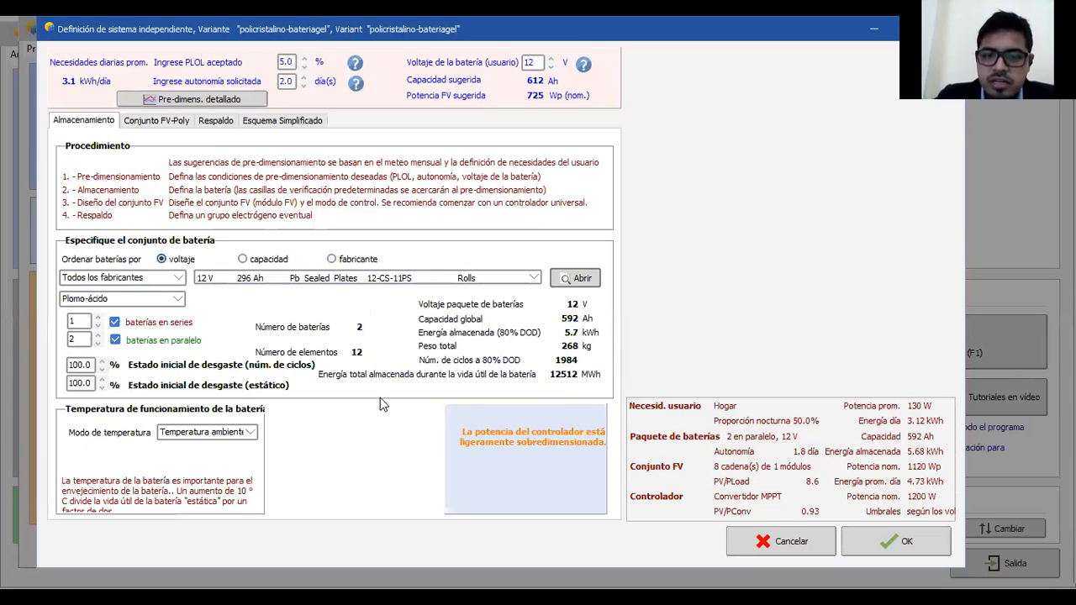
Step: Try the fixed (air-conditioned) battery temperature mode, and return the mode to external ambient temperature
click(247, 433)
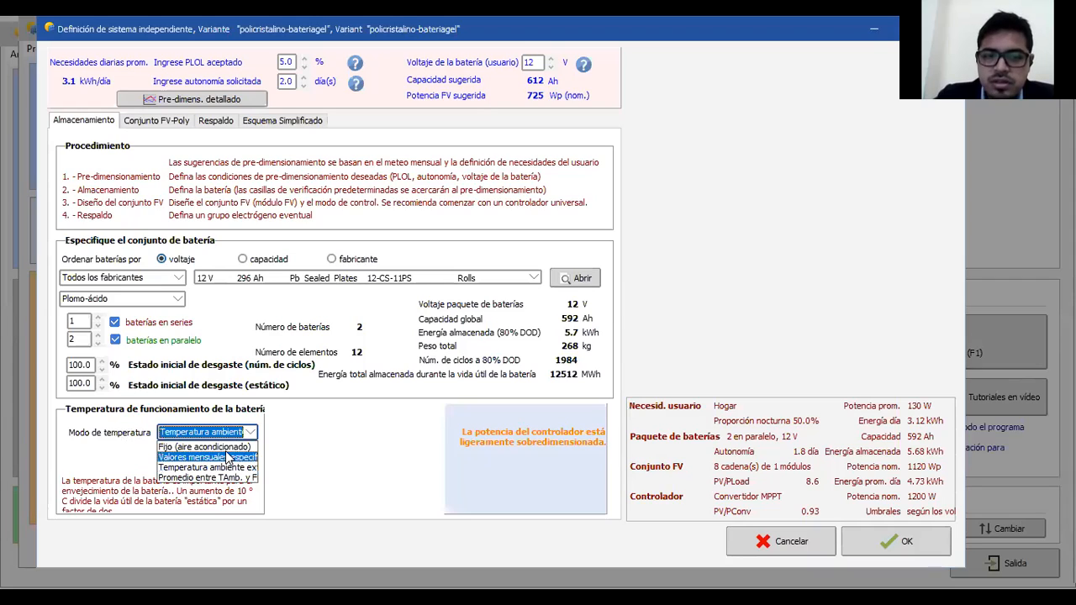
click(223, 449)
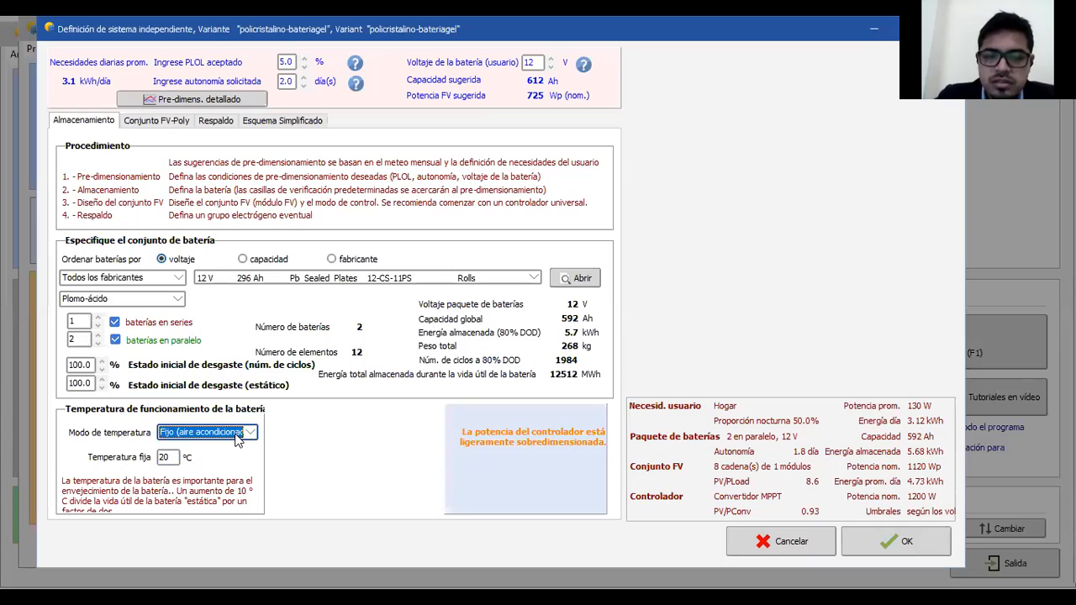
click(243, 440)
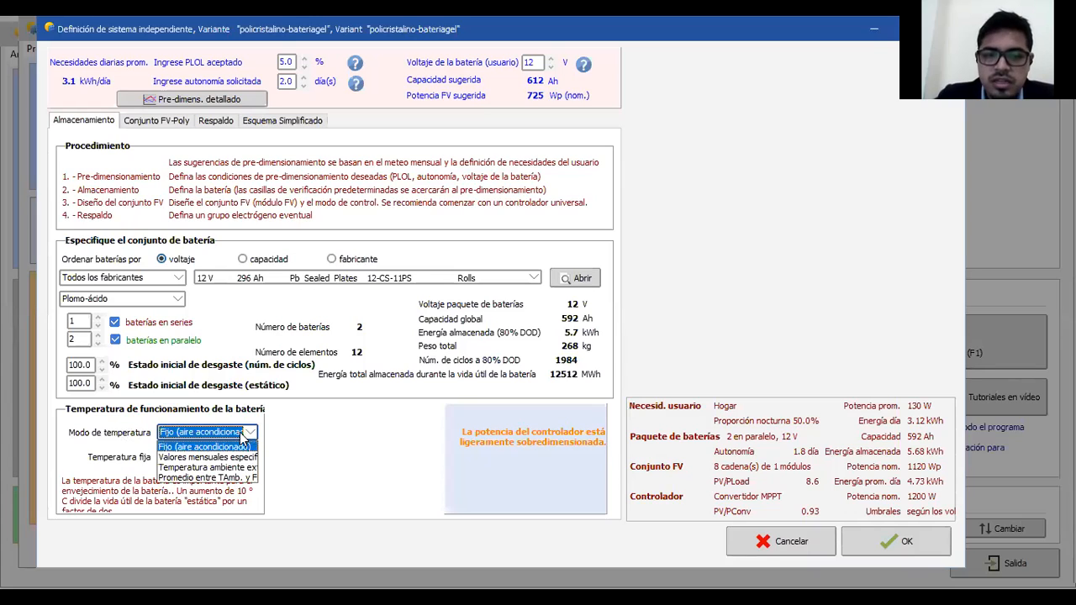
click(237, 477)
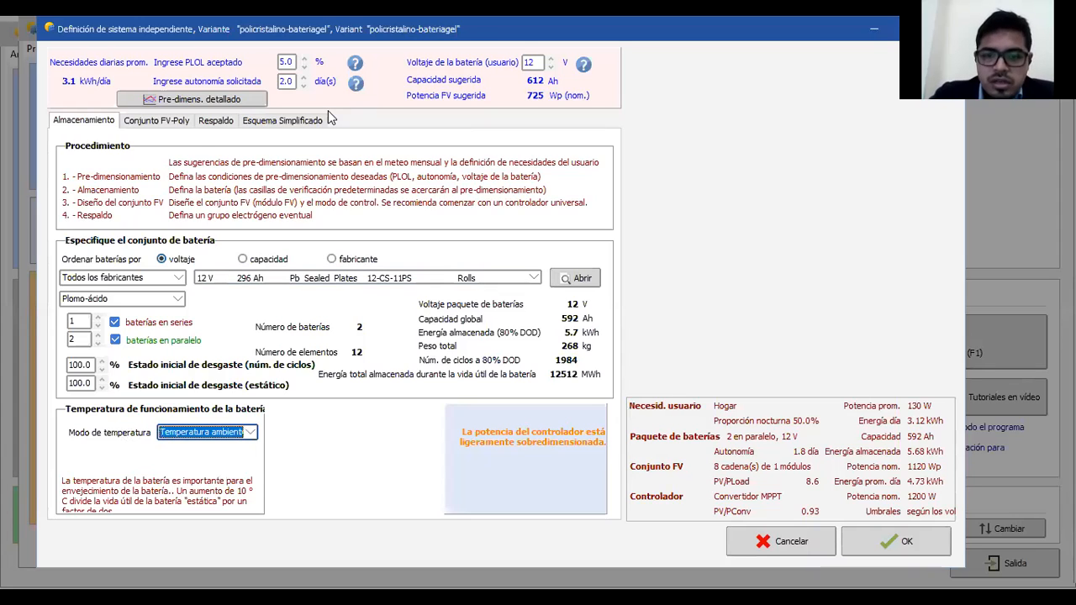
Step: In the Conjunto FV-Poly settings, examine the pre-sizing help, the module availability options and the list of module manufacturers
click(163, 124)
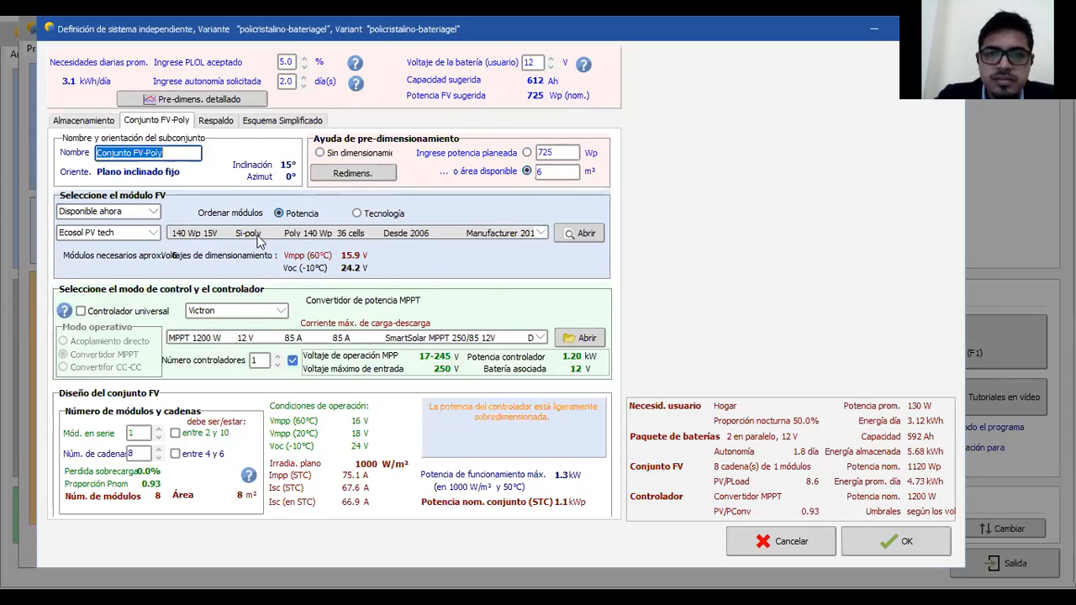
click(321, 155)
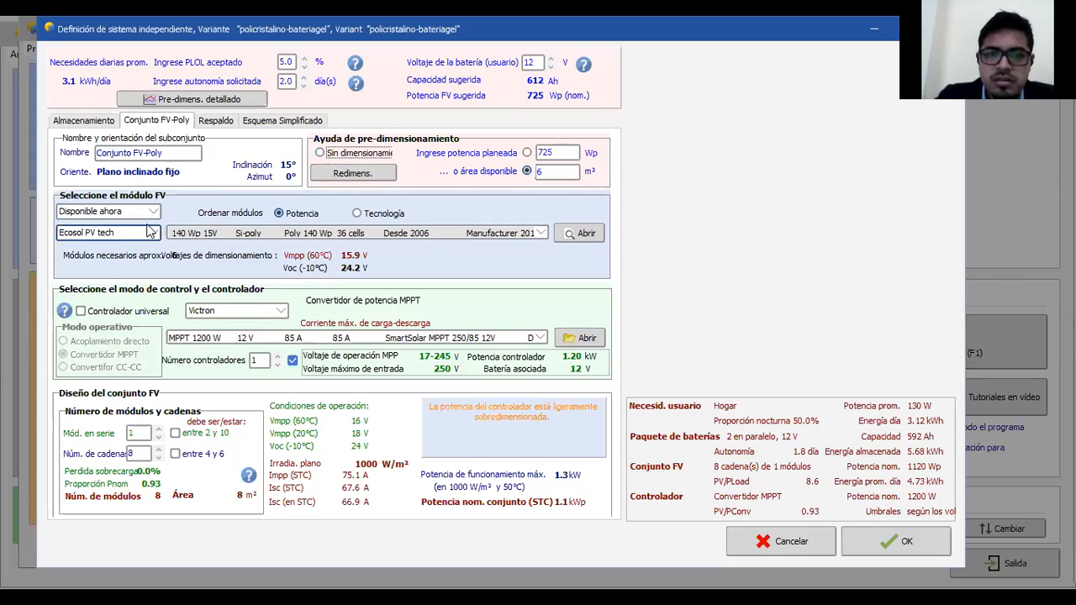
click(148, 218)
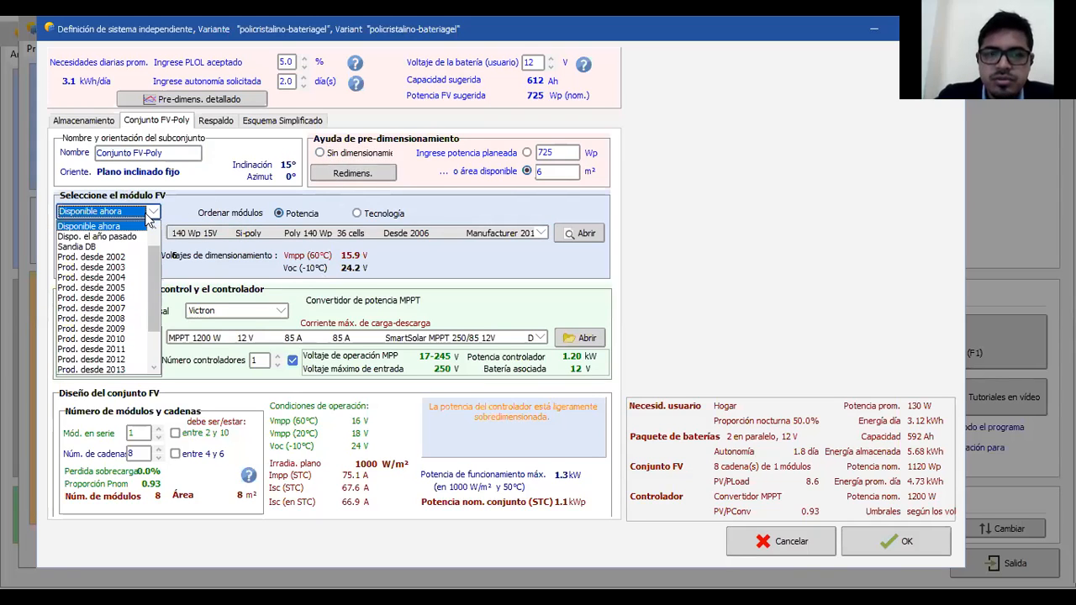
scroll(156, 280, down, 2)
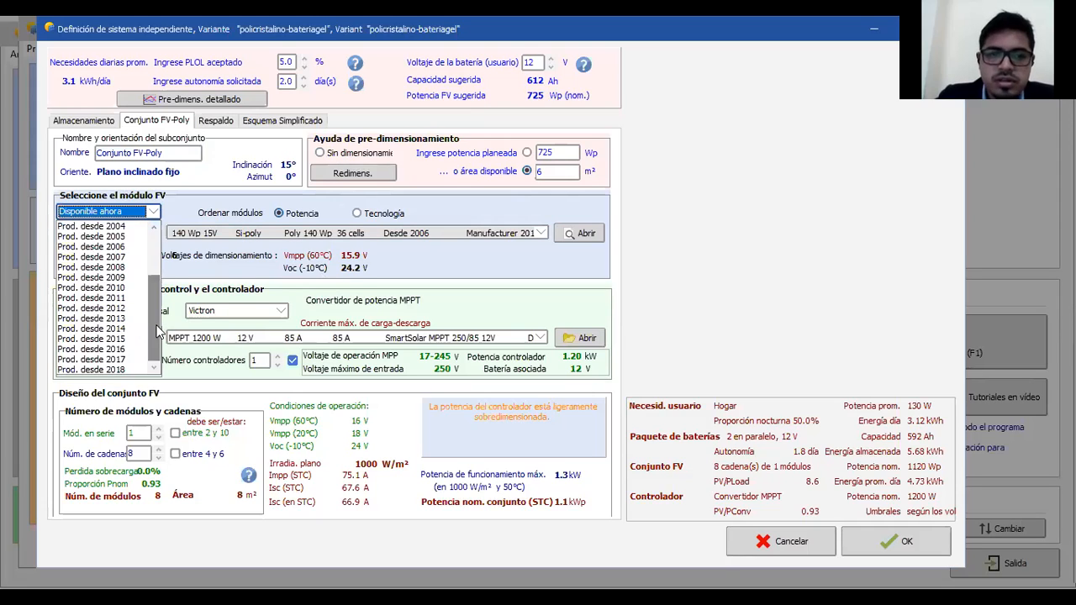
scroll(156, 286, up, 3)
scroll(156, 292, down, 3)
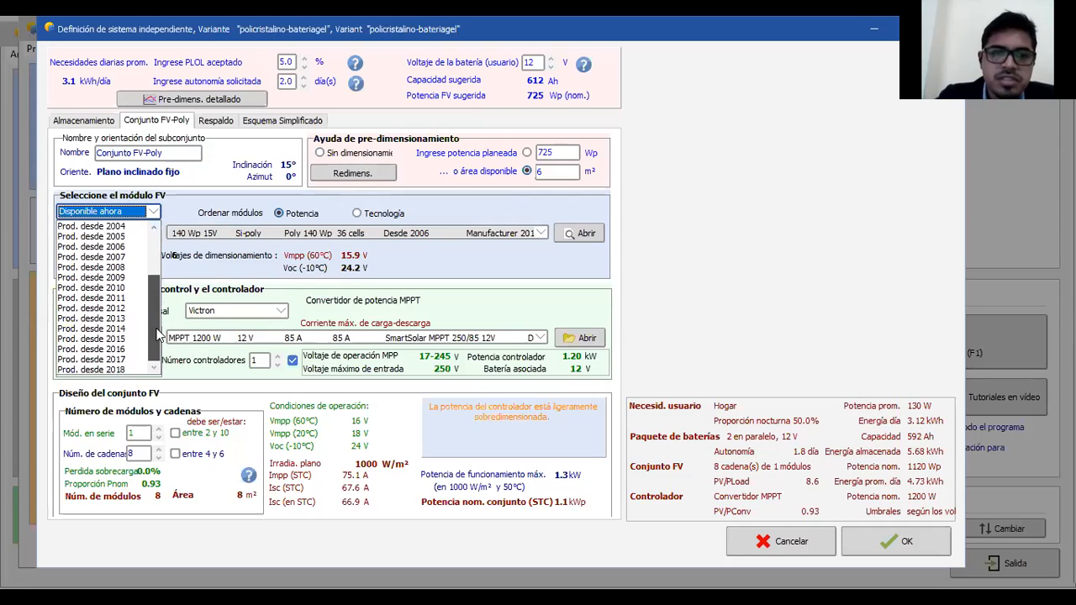
click(177, 207)
click(153, 233)
drag(154, 286, 166, 261)
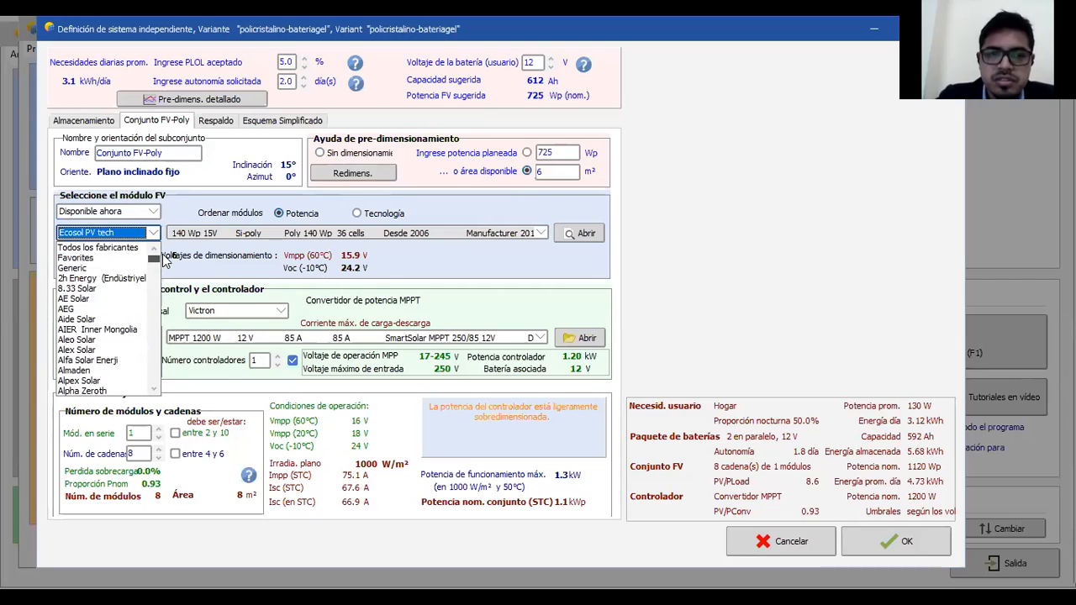
click(172, 210)
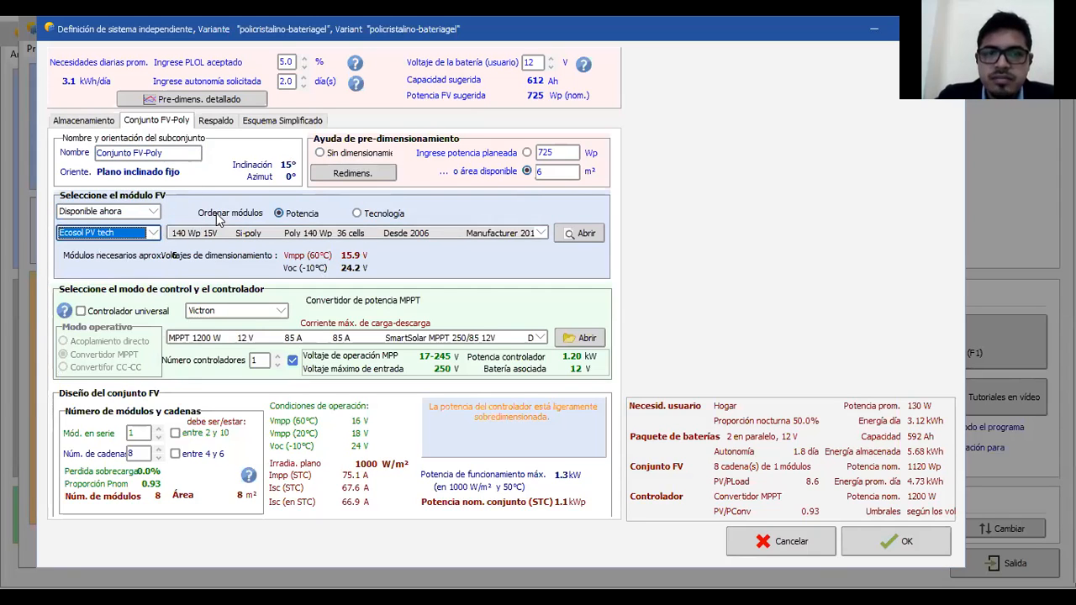
Step: Browse the Ecosol PV tech module models by power, and open the definition of the selected 140 Wp polycrystalline module
click(540, 233)
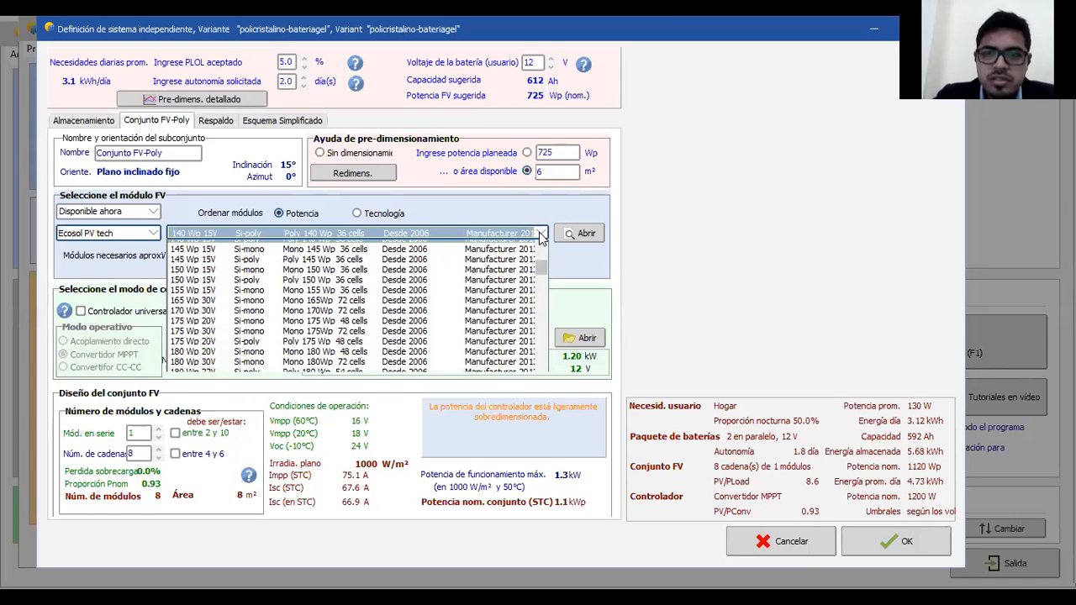
drag(539, 274, 547, 321)
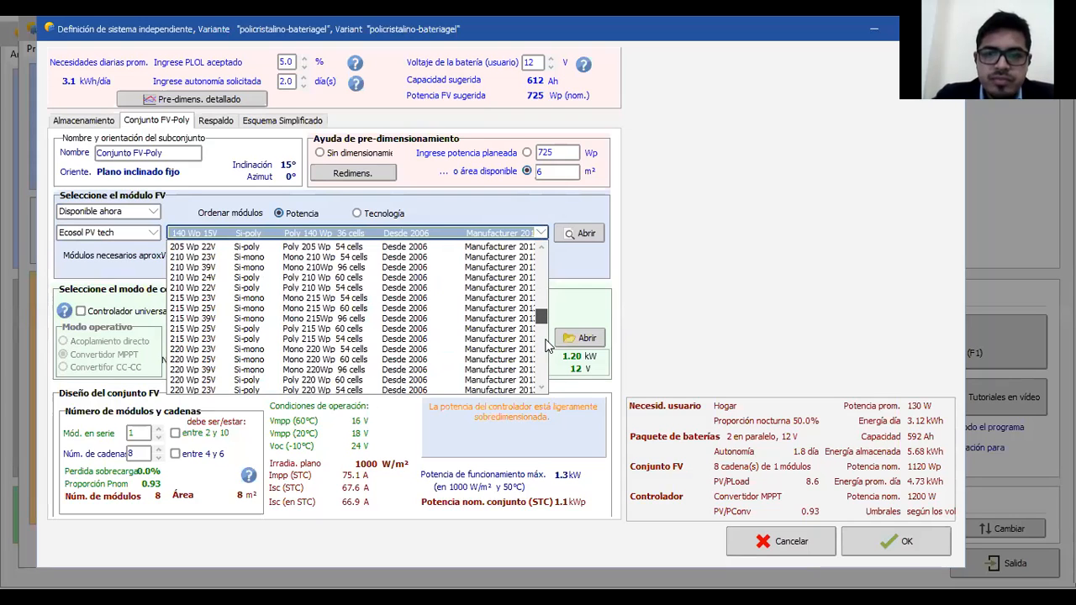
click(543, 378)
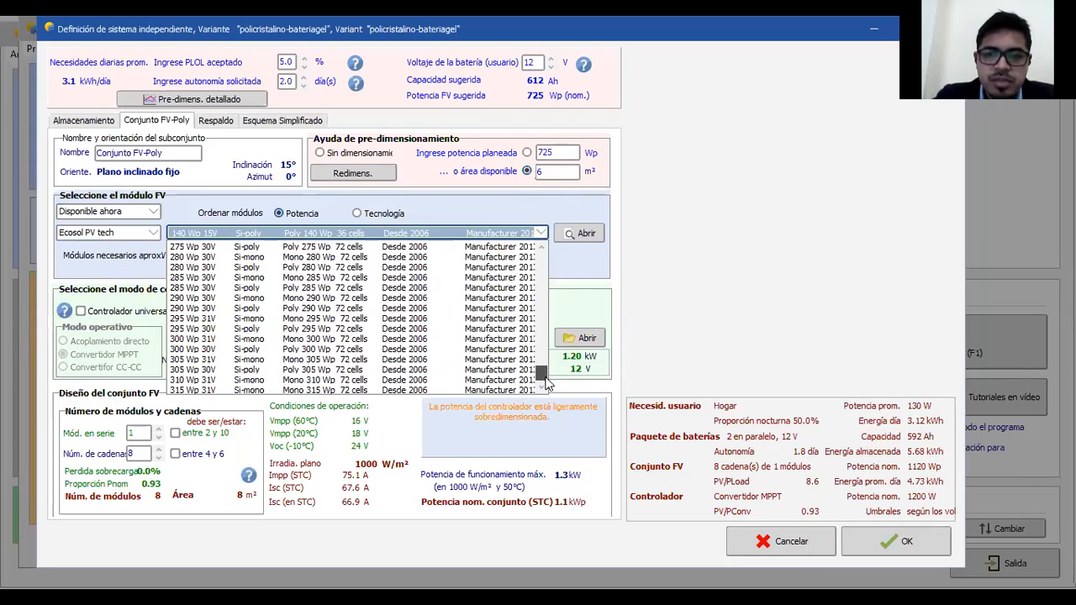
drag(543, 378, 538, 248)
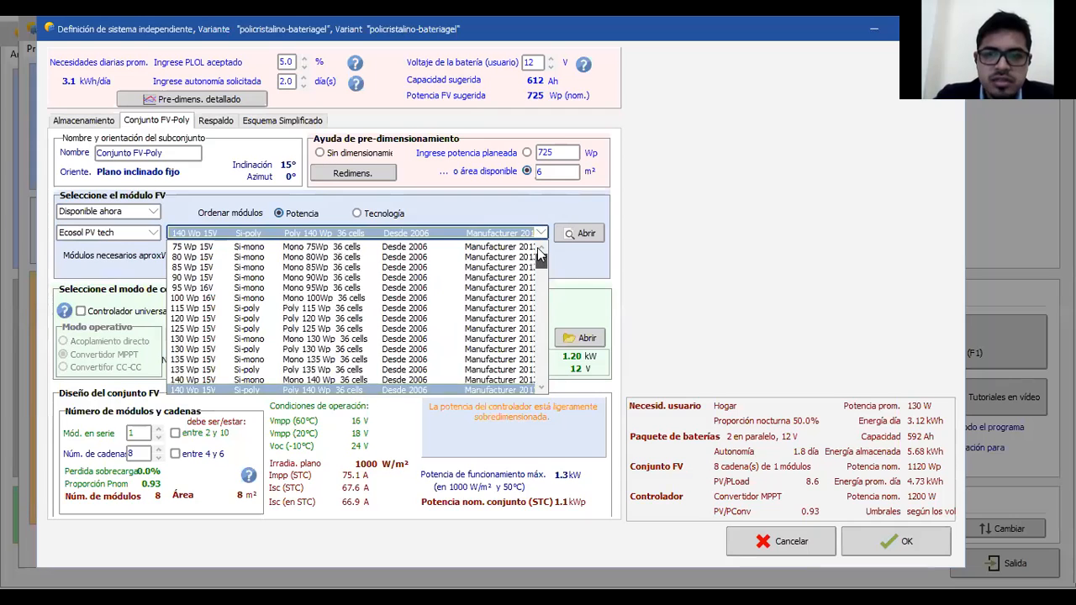
click(572, 261)
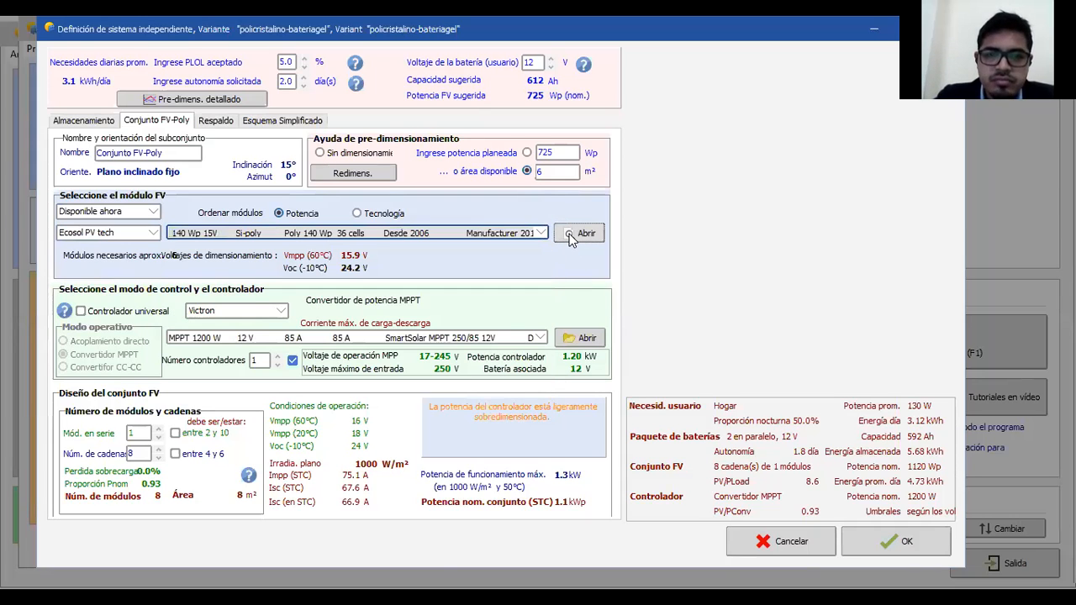
click(569, 236)
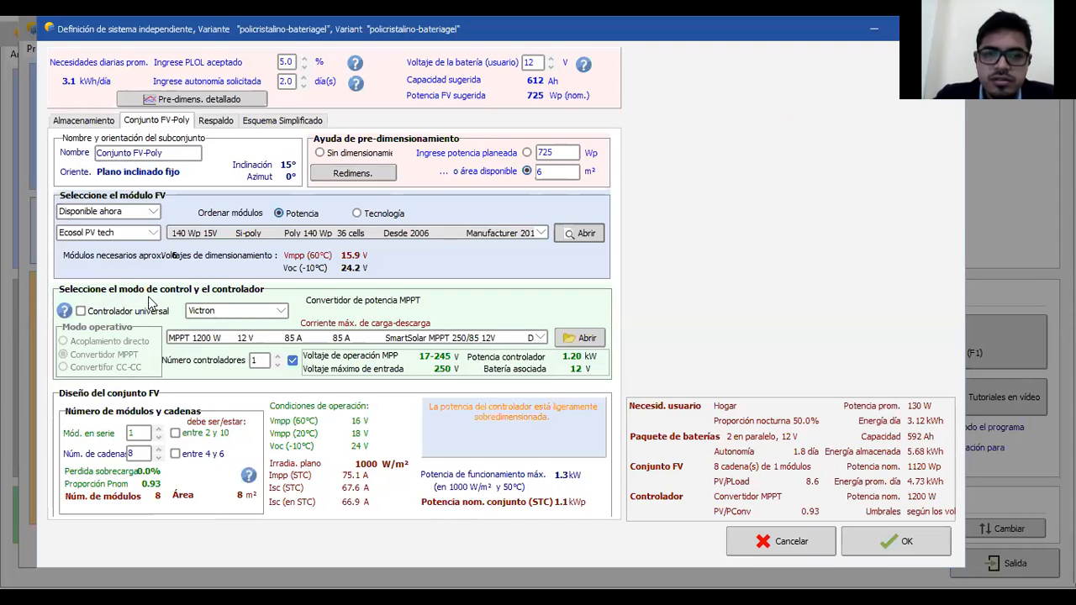
Step: Browse the list of controller manufacturers and the available Victron MPPT controller models
click(283, 312)
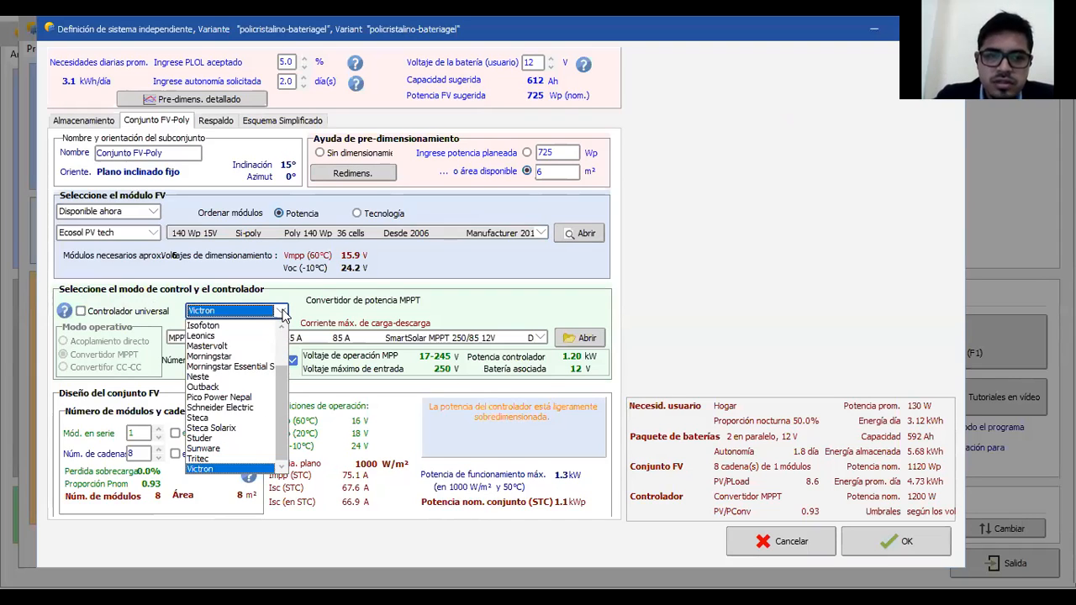
click(282, 312)
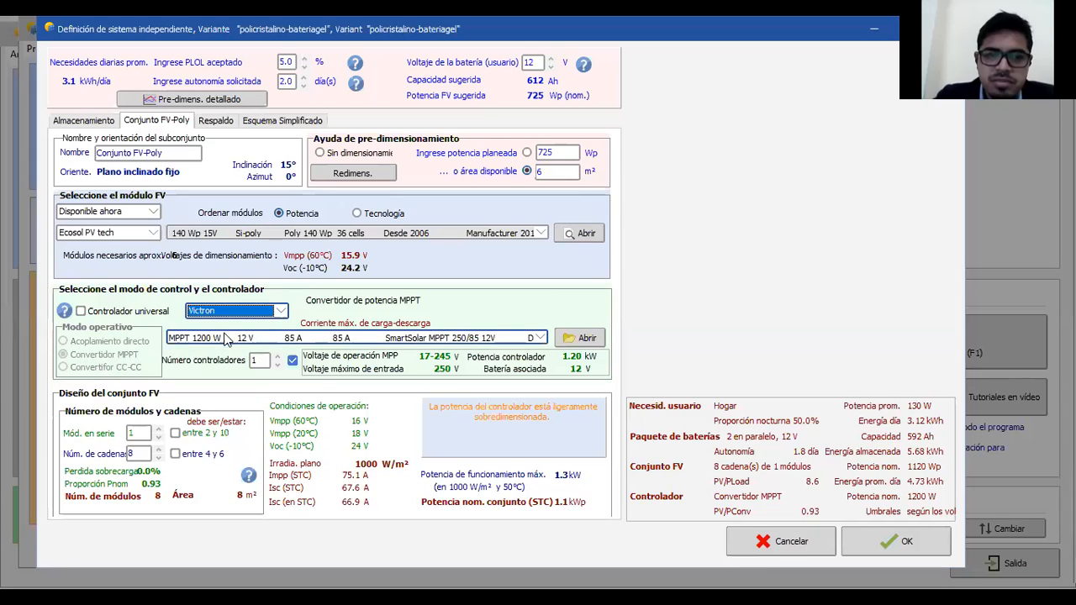
click(284, 312)
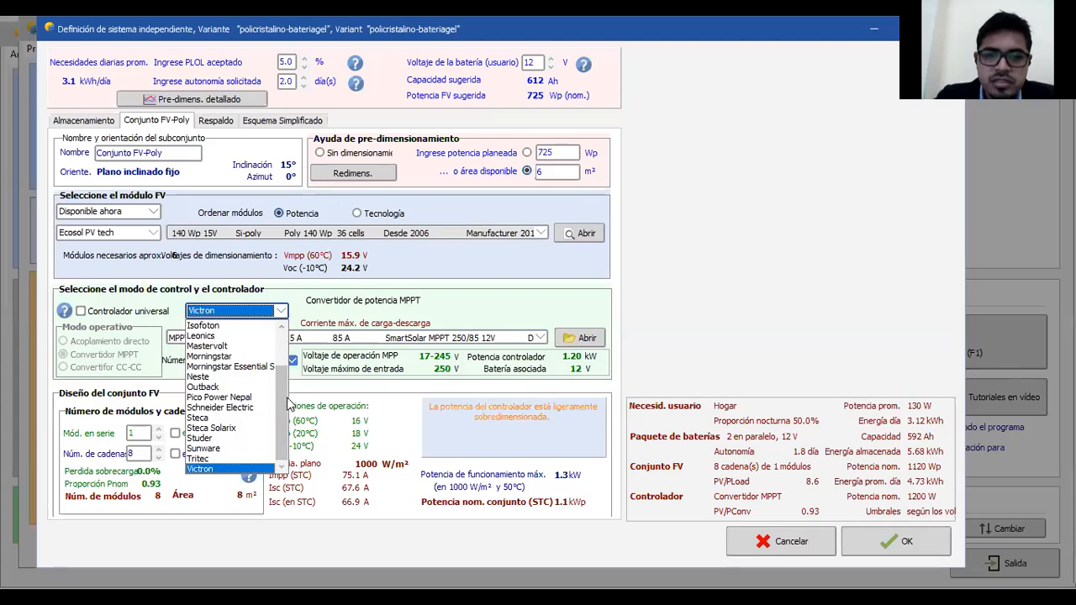
drag(282, 431, 288, 396)
click(482, 309)
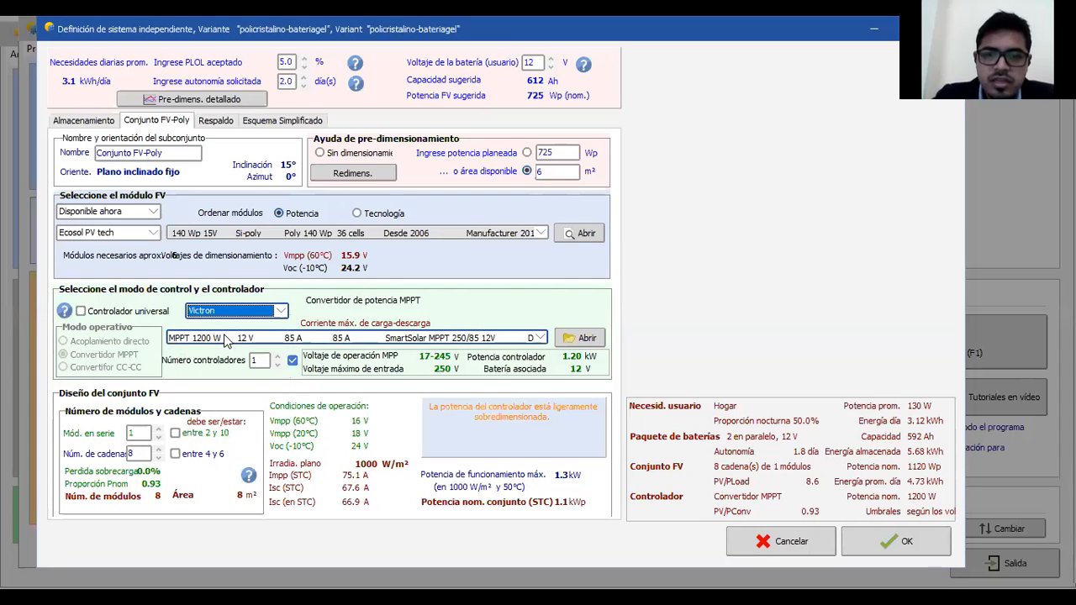
click(226, 339)
drag(539, 408, 547, 309)
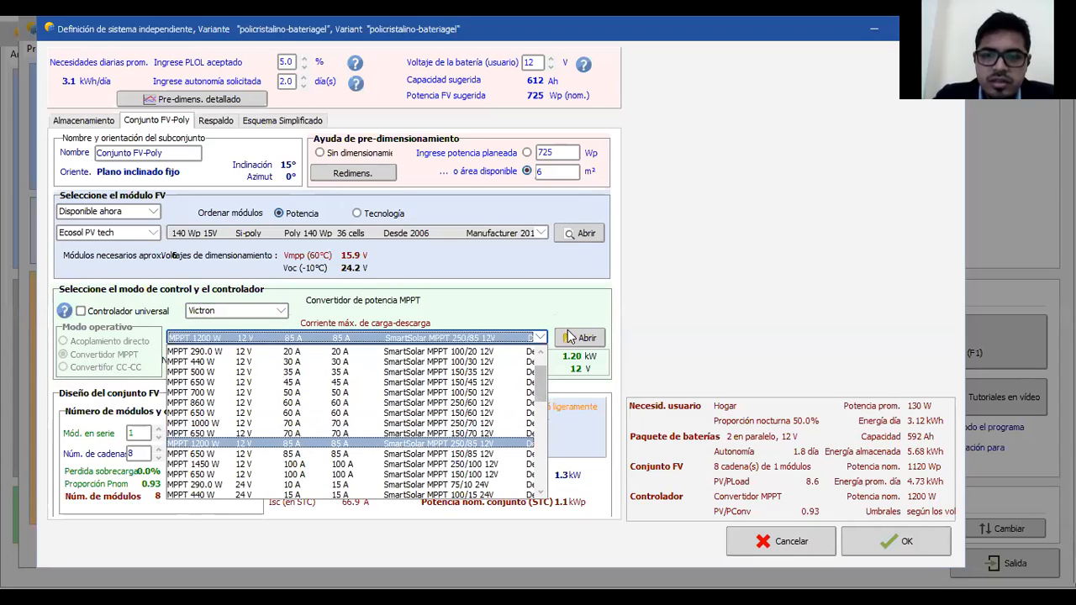
click(572, 335)
Step: Open the Victron SmartSolar MPPT 250/85 12V controller definition, review its MPPT converter and general data, and close it
click(577, 339)
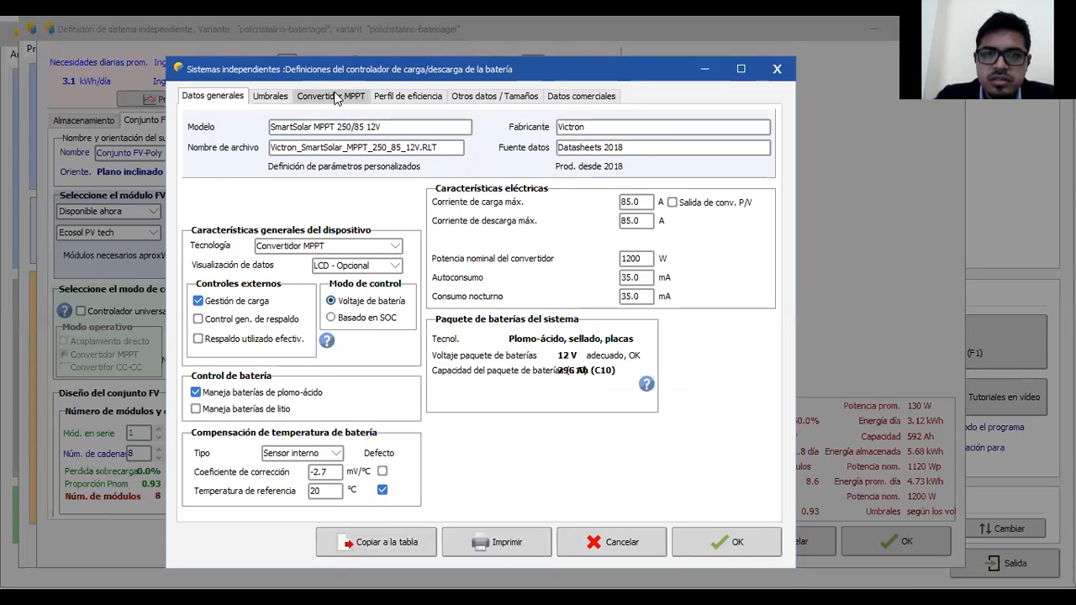
click(335, 97)
click(215, 101)
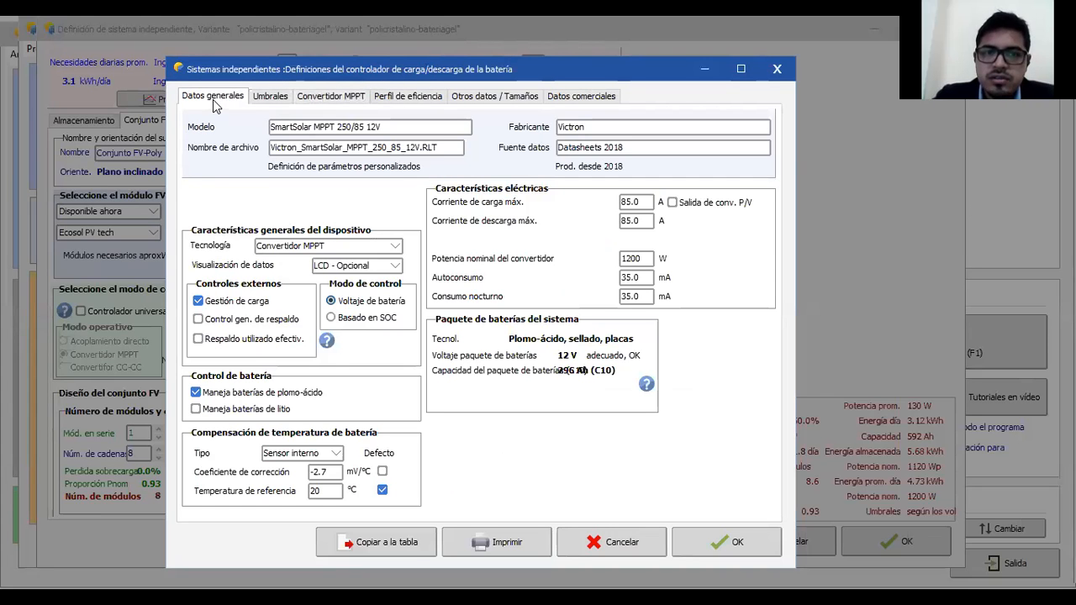
click(779, 70)
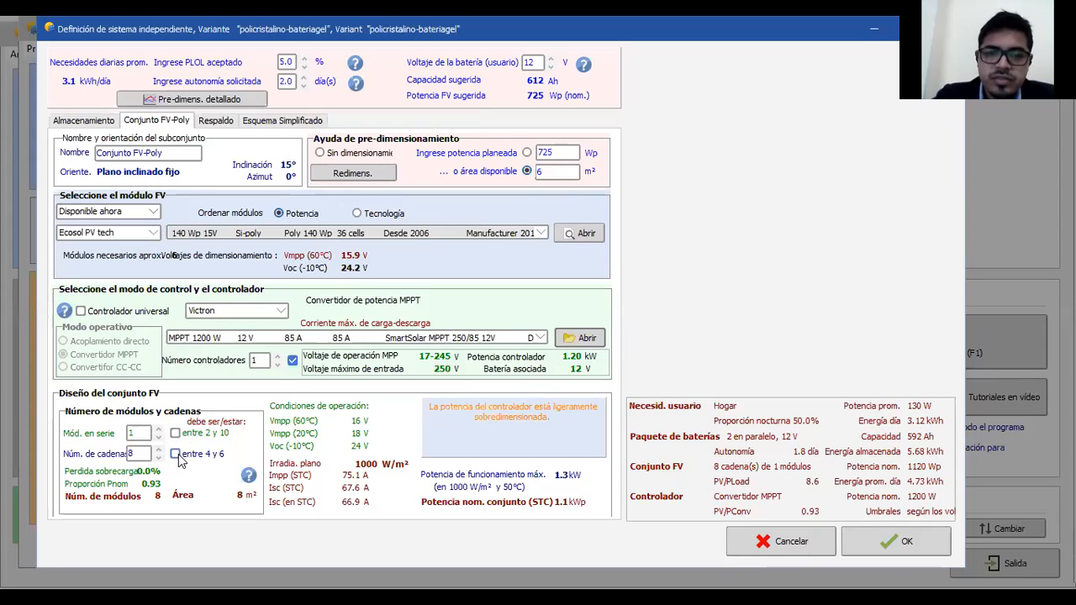
Step: Examine the array's series module and string counts, the back-up generator settings and the simplified diagram, and leave the system definition
click(130, 433)
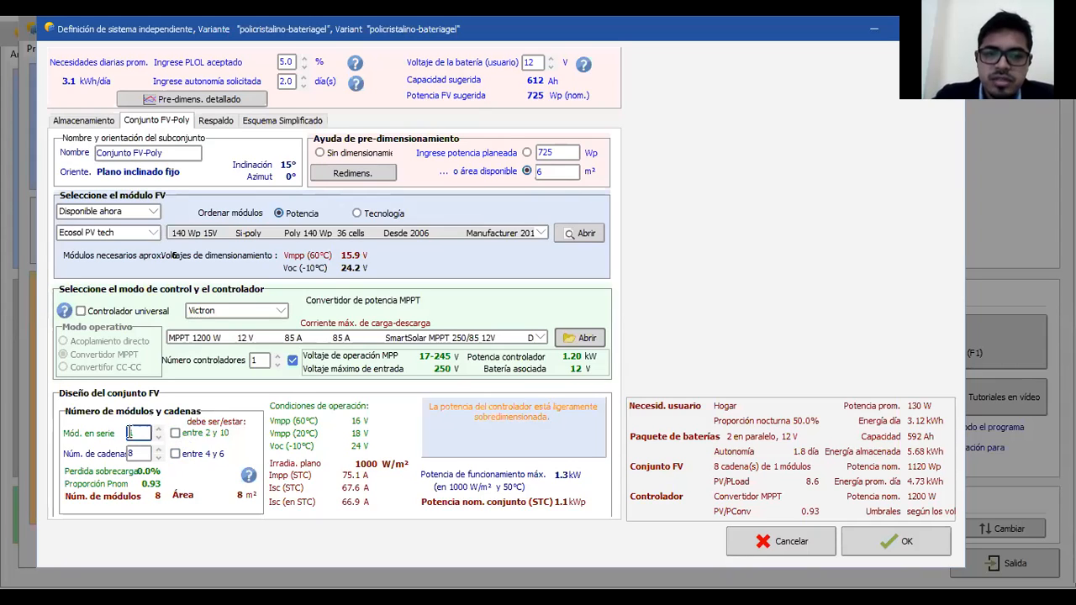
click(139, 452)
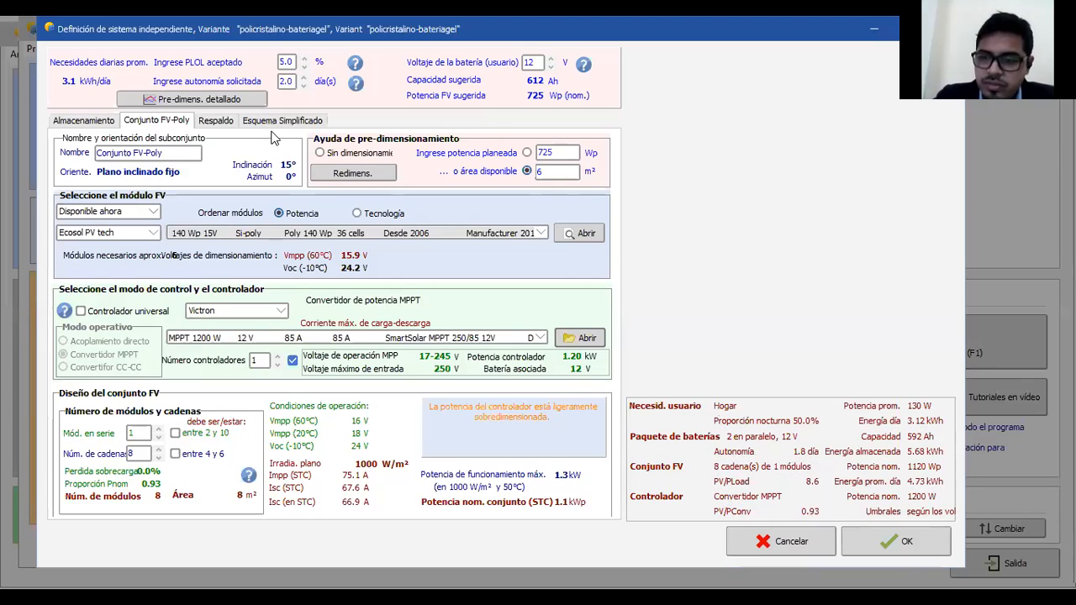
click(220, 122)
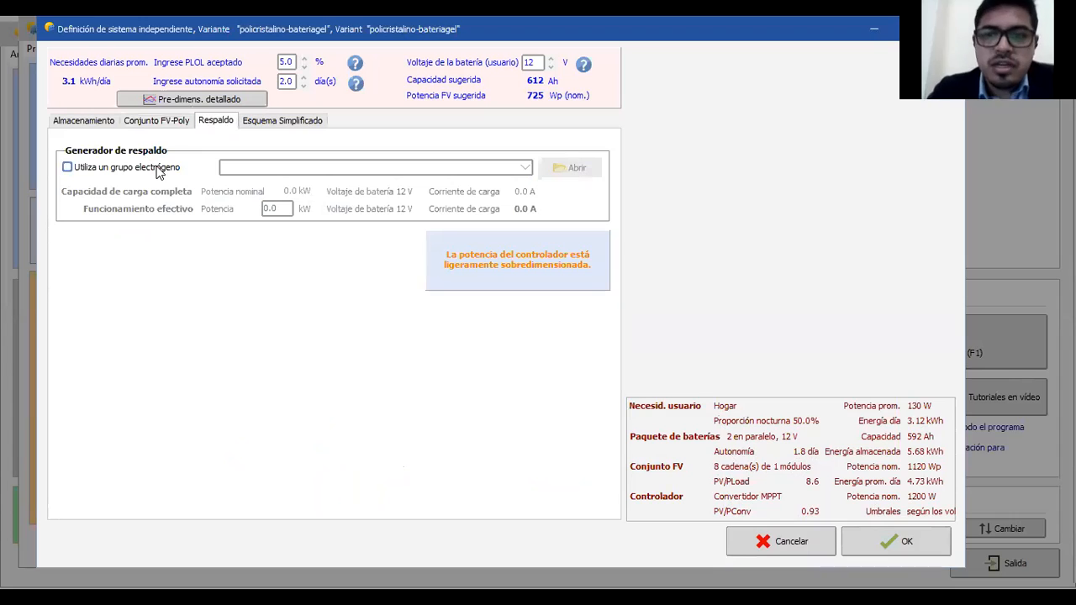
click(273, 124)
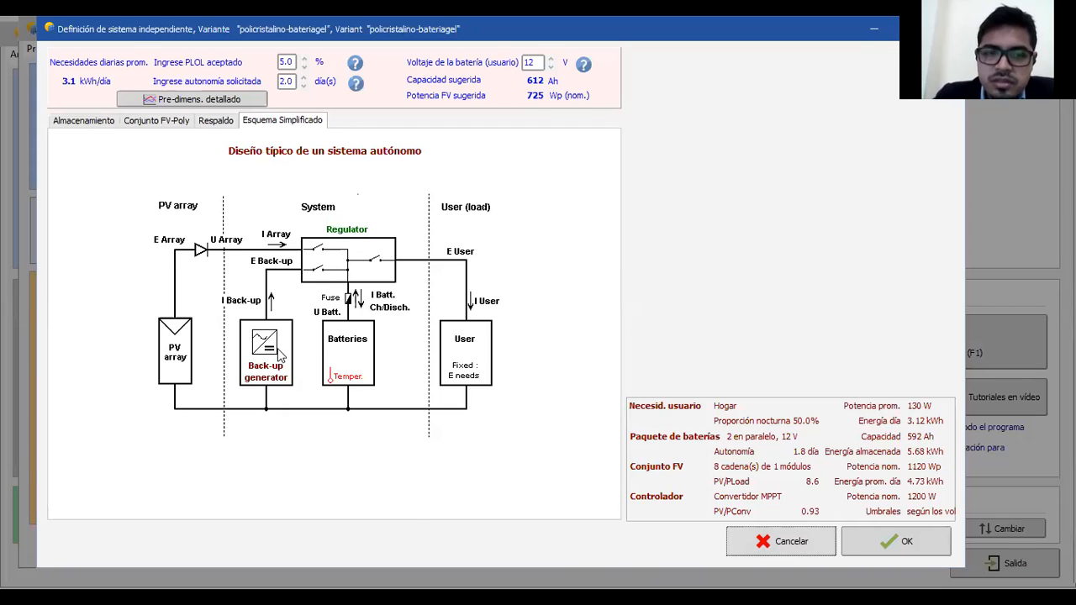
key(Escape)
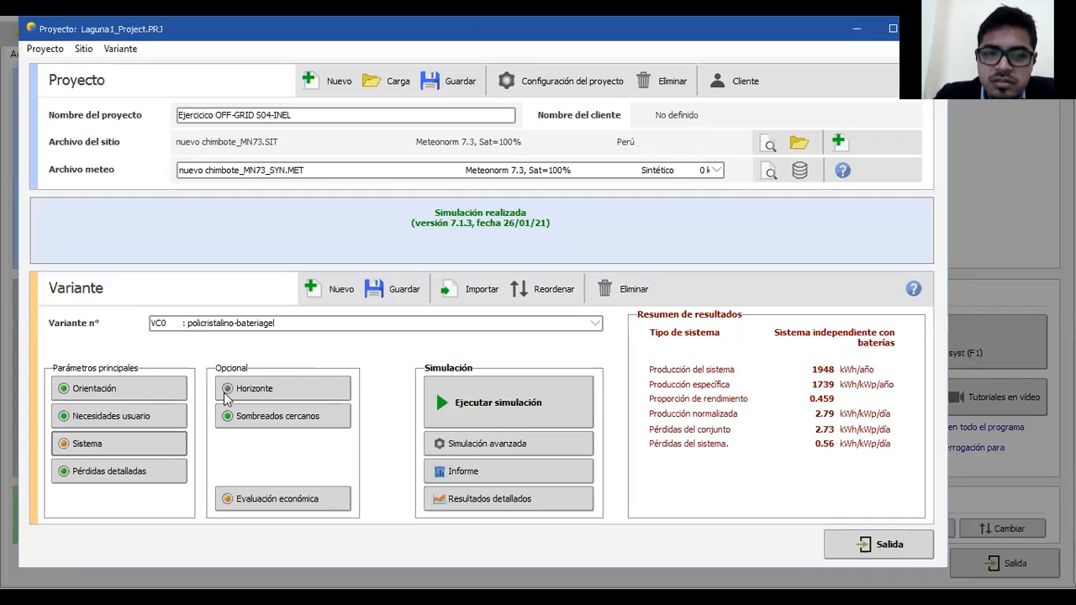
Step: Open the detailed losses and review the thermal, ohmic and module quality, LID and mismatch parameters
click(172, 481)
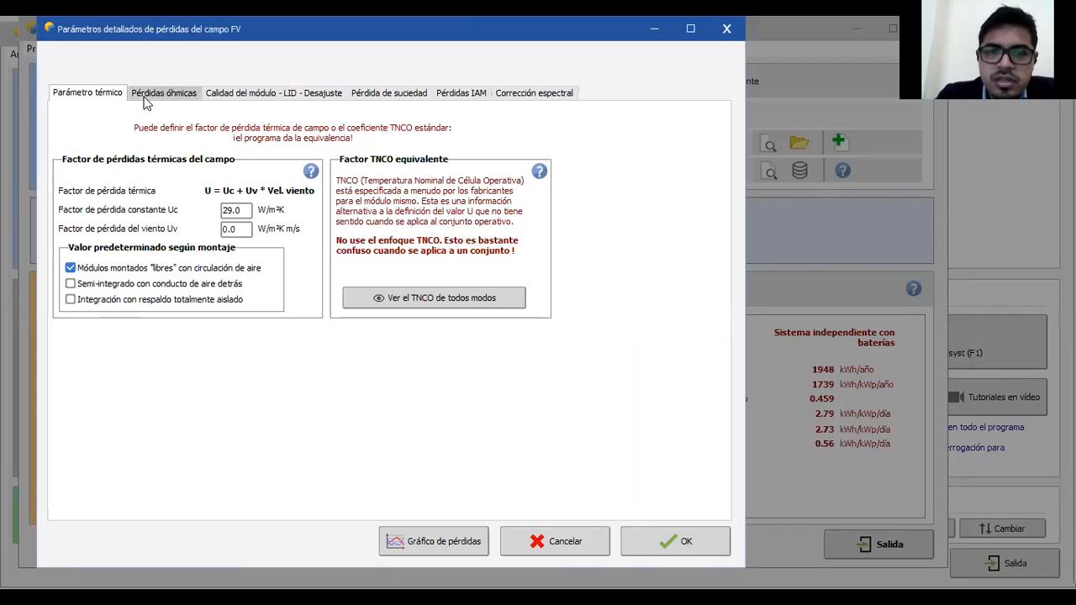
click(146, 100)
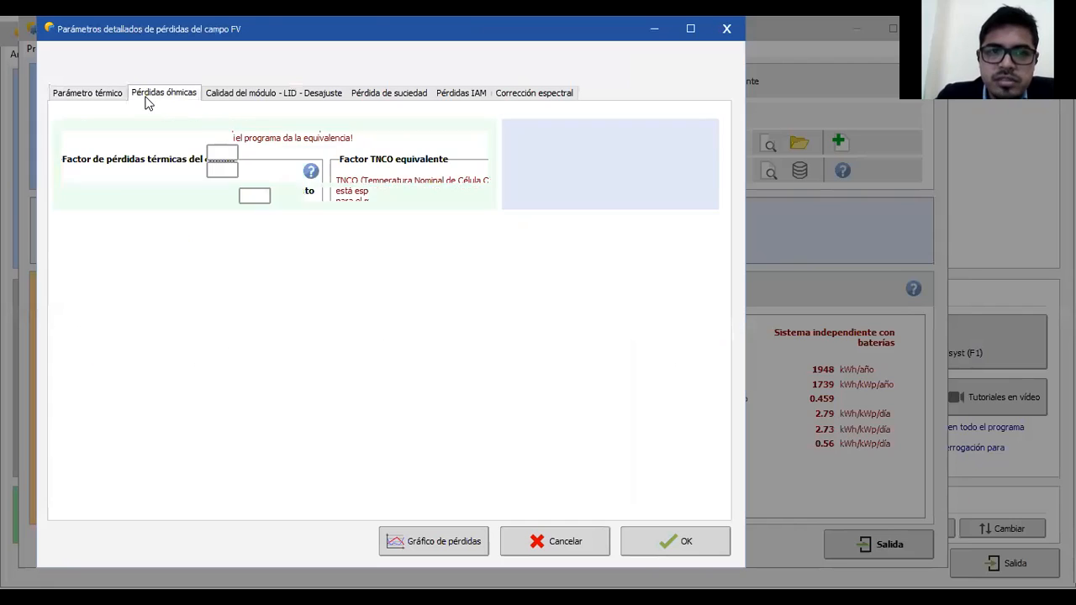
click(253, 94)
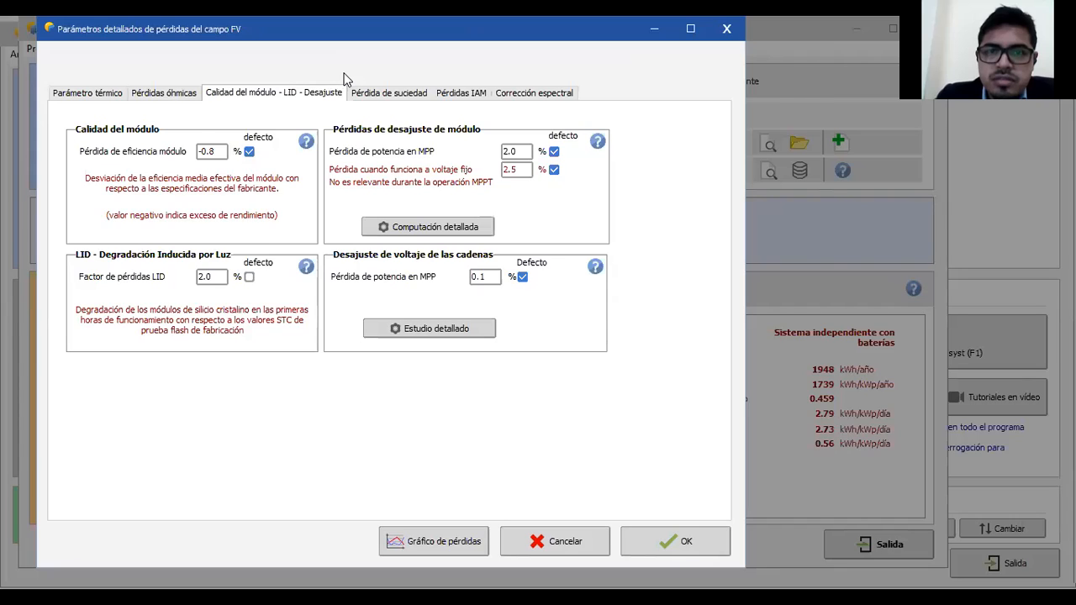
Step: Try the default annual soiling loss factor of 3.0%, and check the IAM and spectral correction settings
click(361, 90)
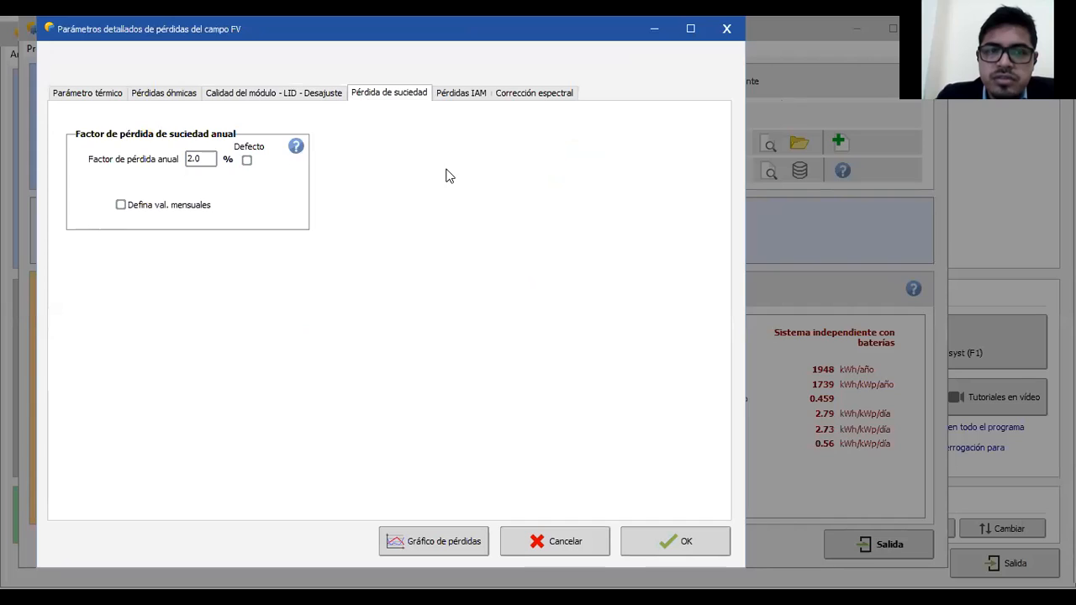
click(248, 164)
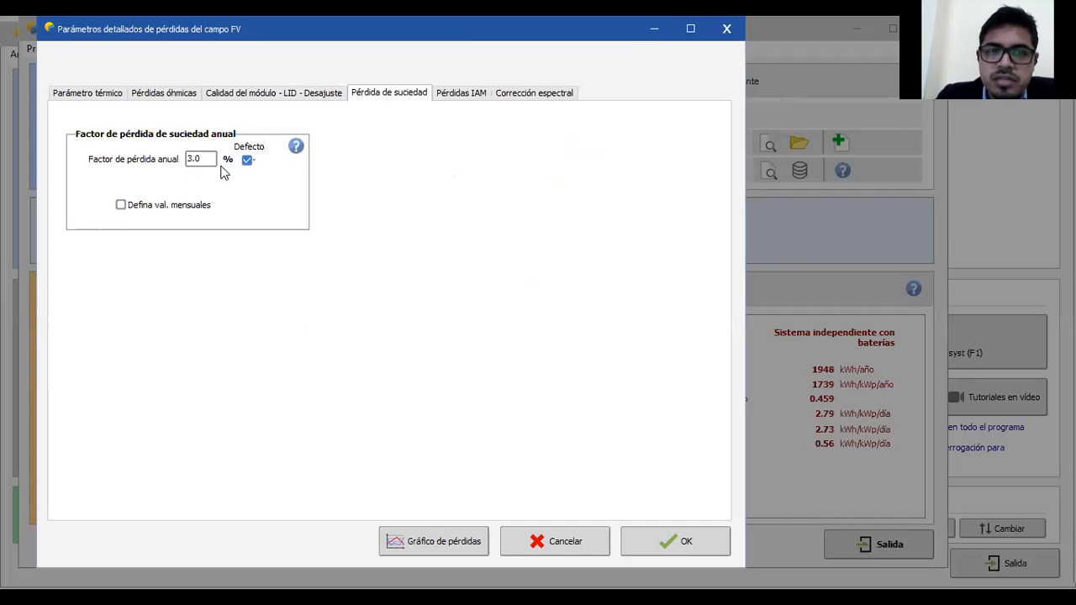
click(481, 98)
click(565, 99)
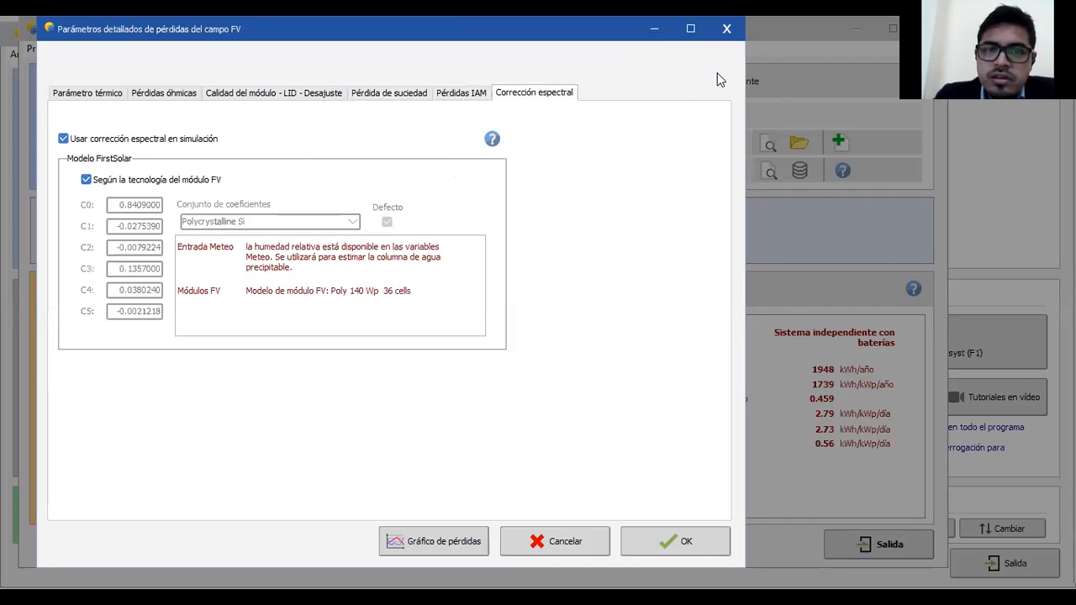
Step: View the graph of the PV array's behaviour for each loss effect, and cancel the detailed losses dialog
click(404, 542)
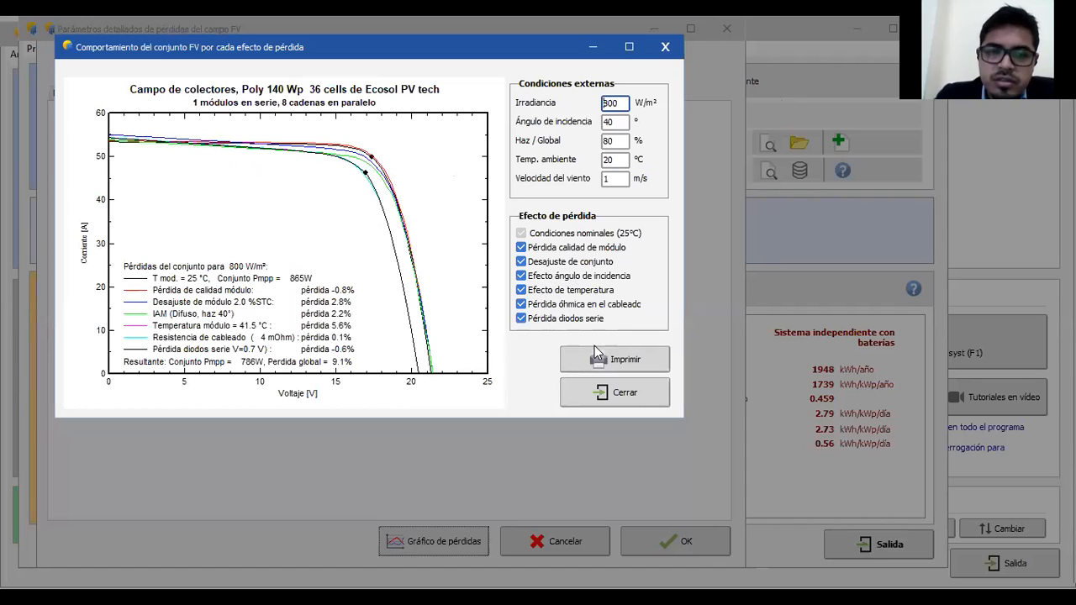
click(613, 397)
click(552, 545)
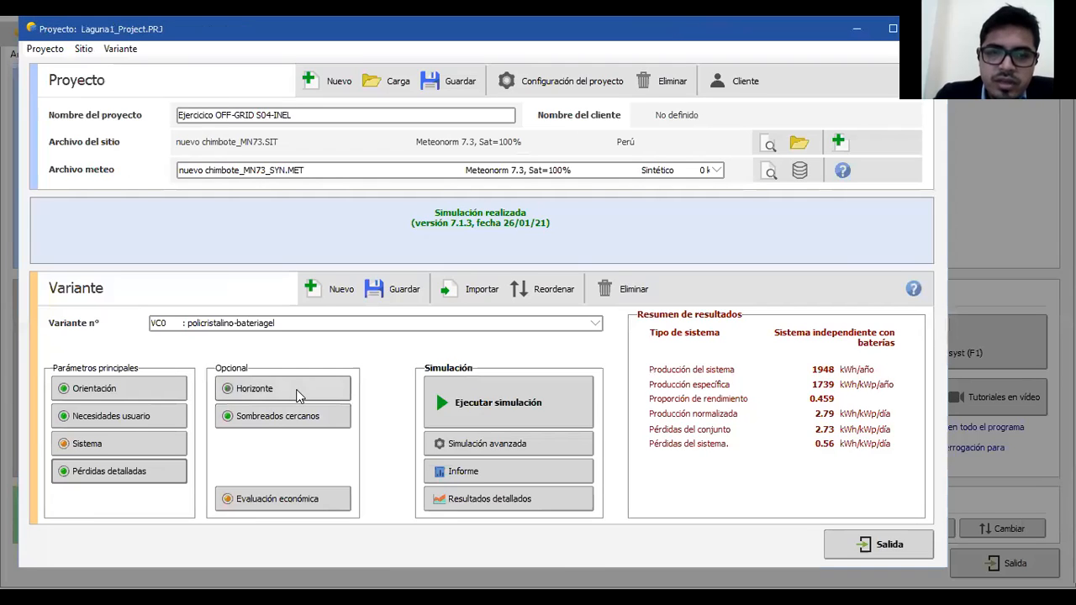
Step: Review the horizon definition with its sun path diagram for Nuevo Chimbote, and close it
click(298, 396)
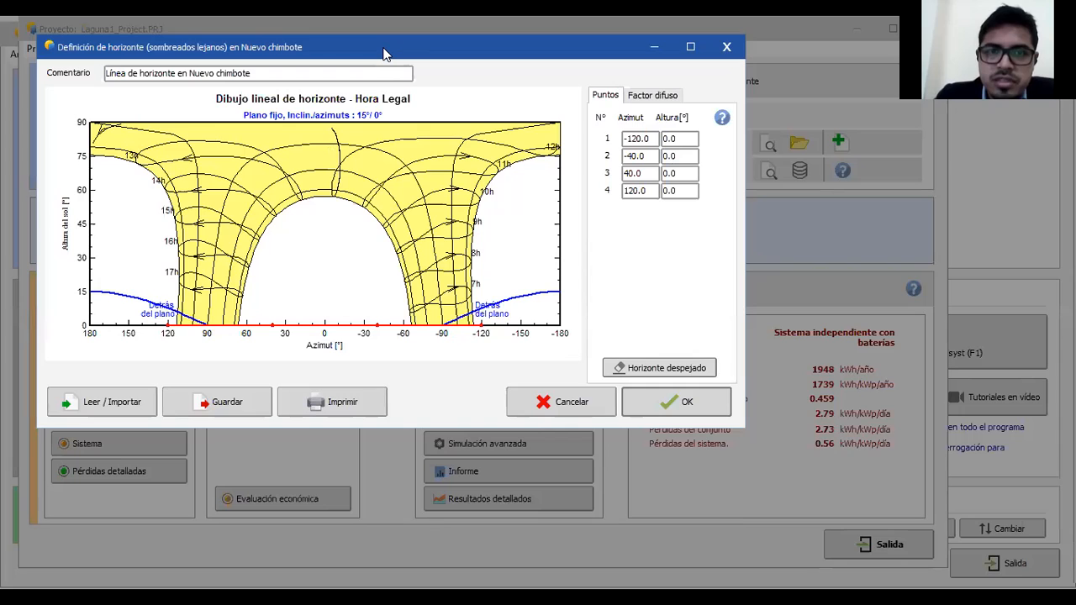
drag(728, 148, 731, 152)
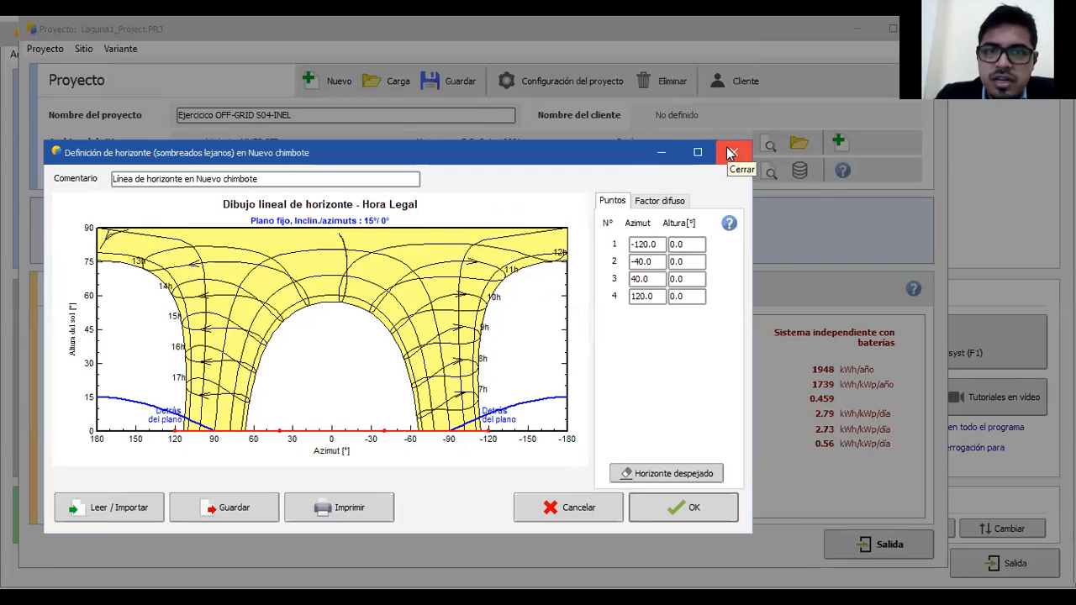
click(730, 152)
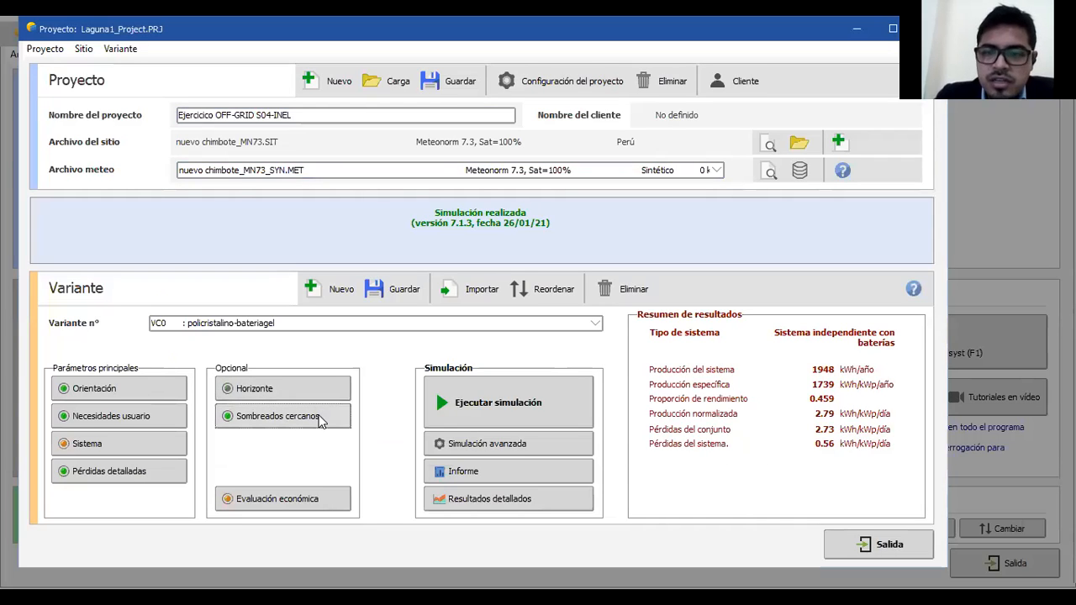
Step: Open the near shadings definition and bring up its 3D scene construction in a maximized window
click(321, 420)
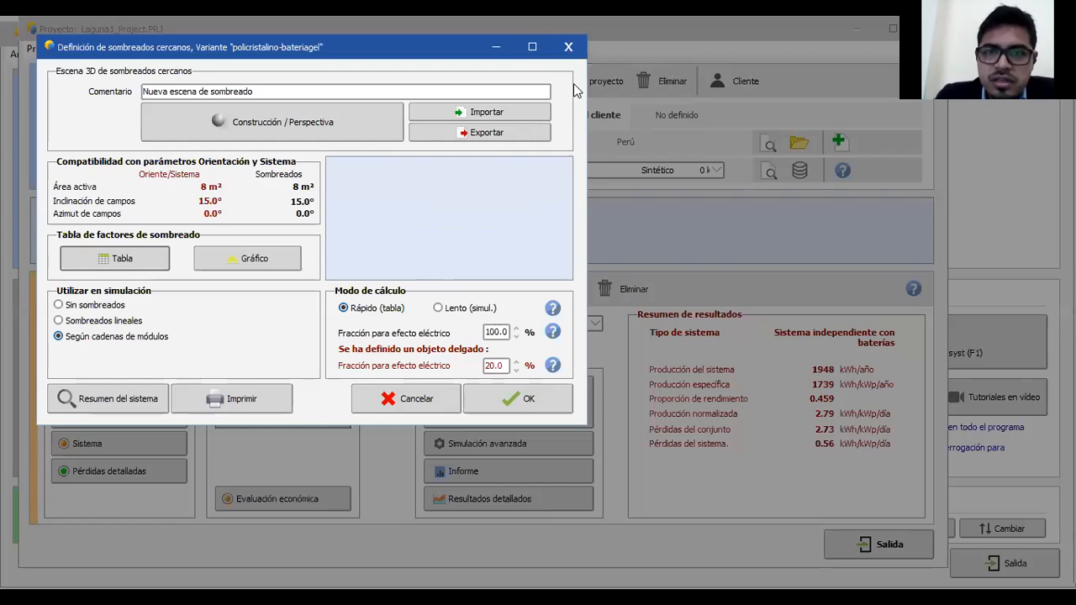
click(530, 44)
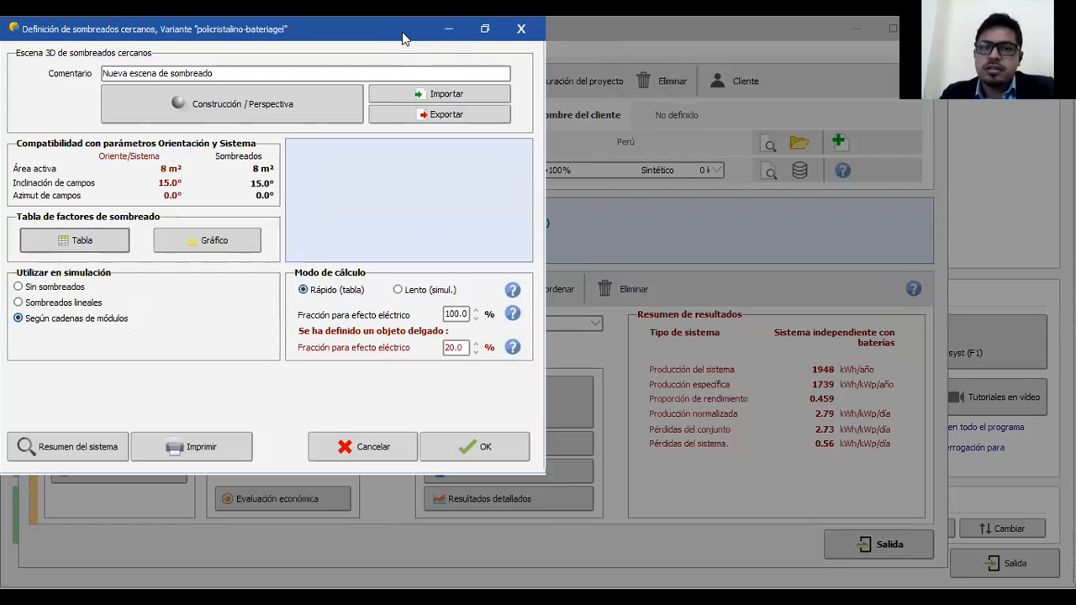
drag(402, 32, 461, 48)
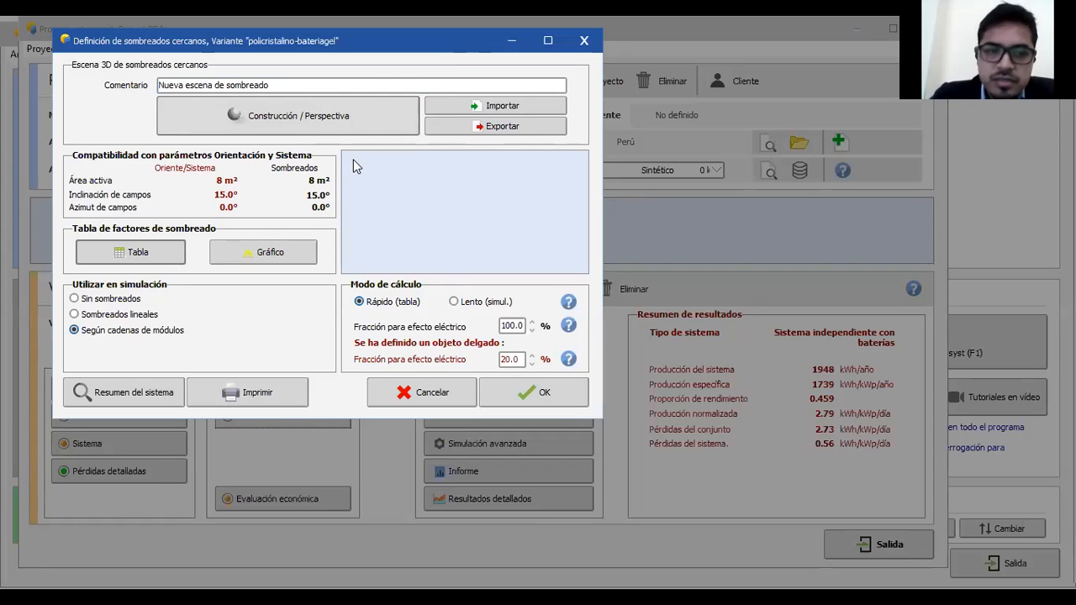
click(300, 127)
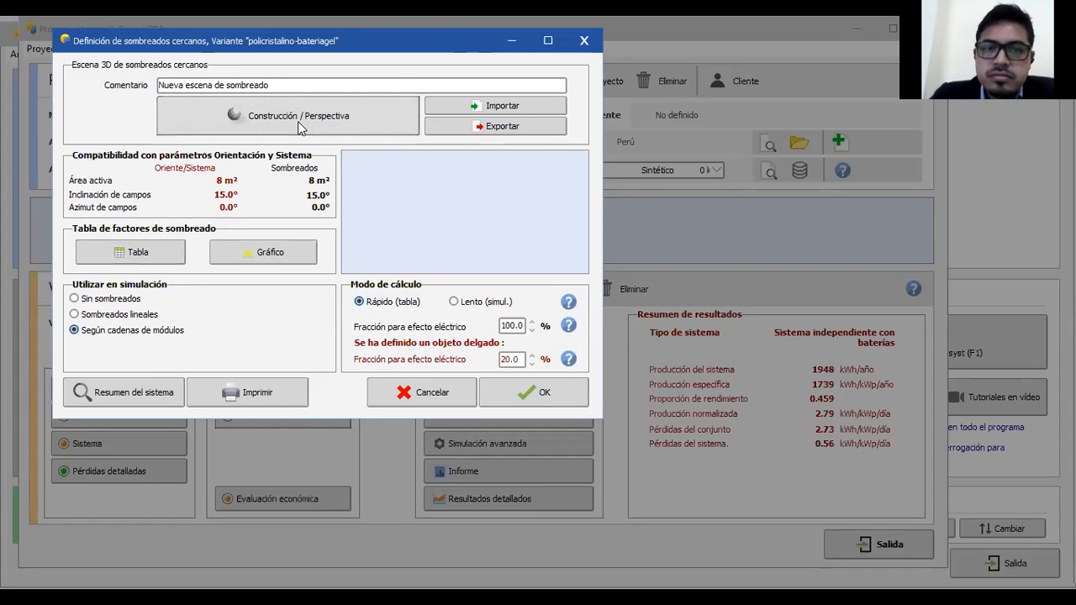
click(368, 127)
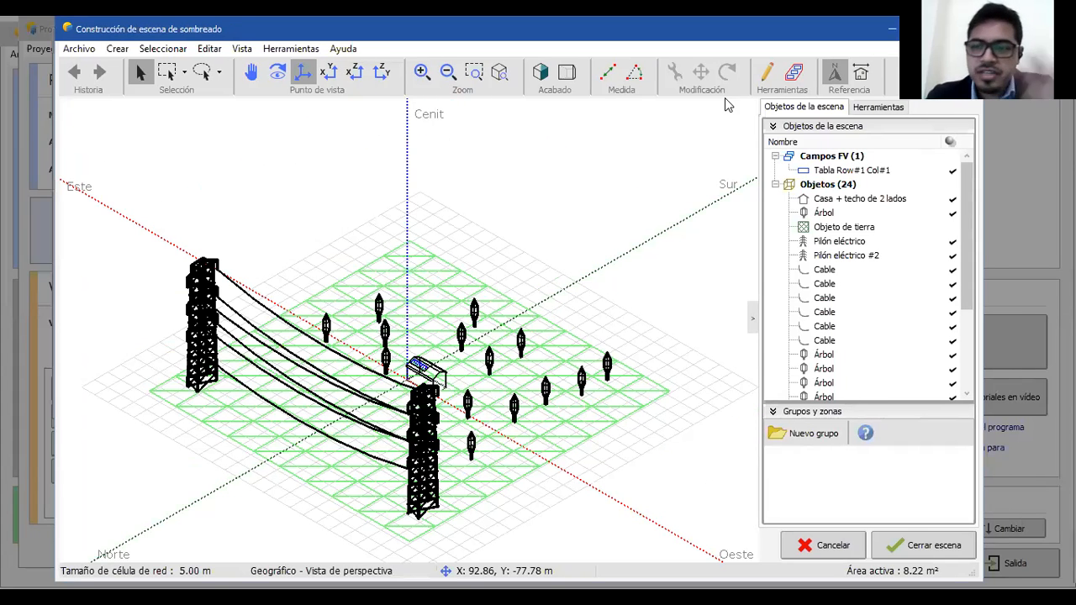
click(928, 28)
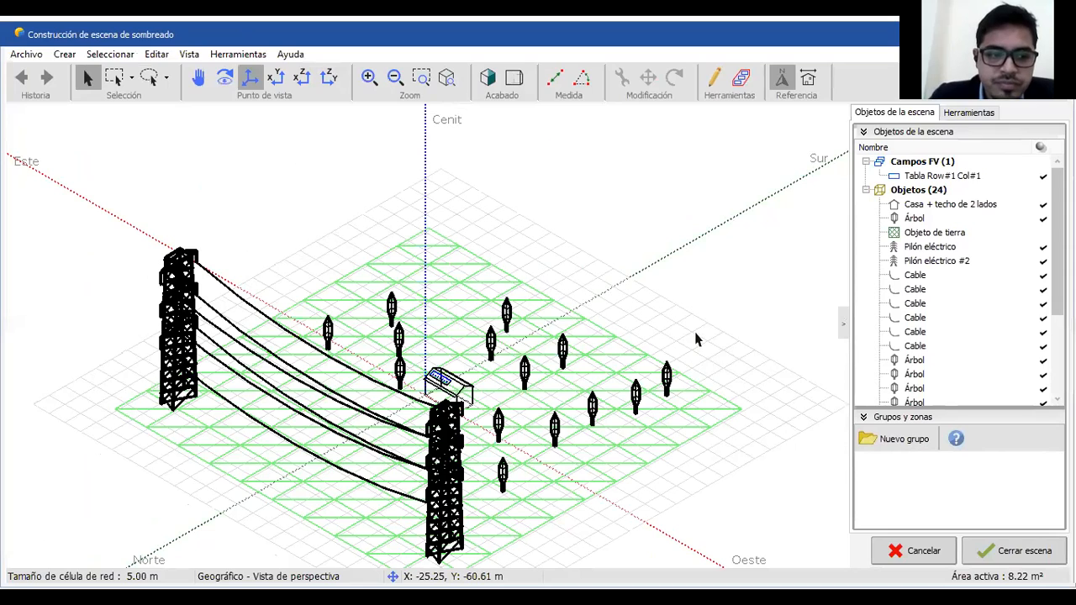
Step: Display the shading scene with realistic rendering, and examine the house, trees and power pylons from different viewpoints
click(487, 79)
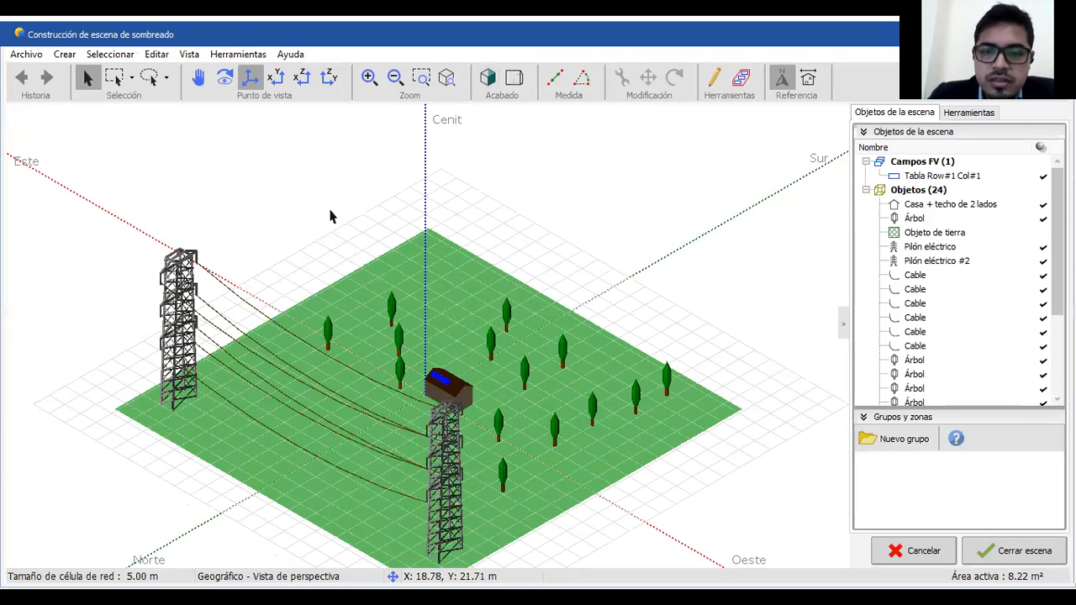
click(225, 80)
click(199, 79)
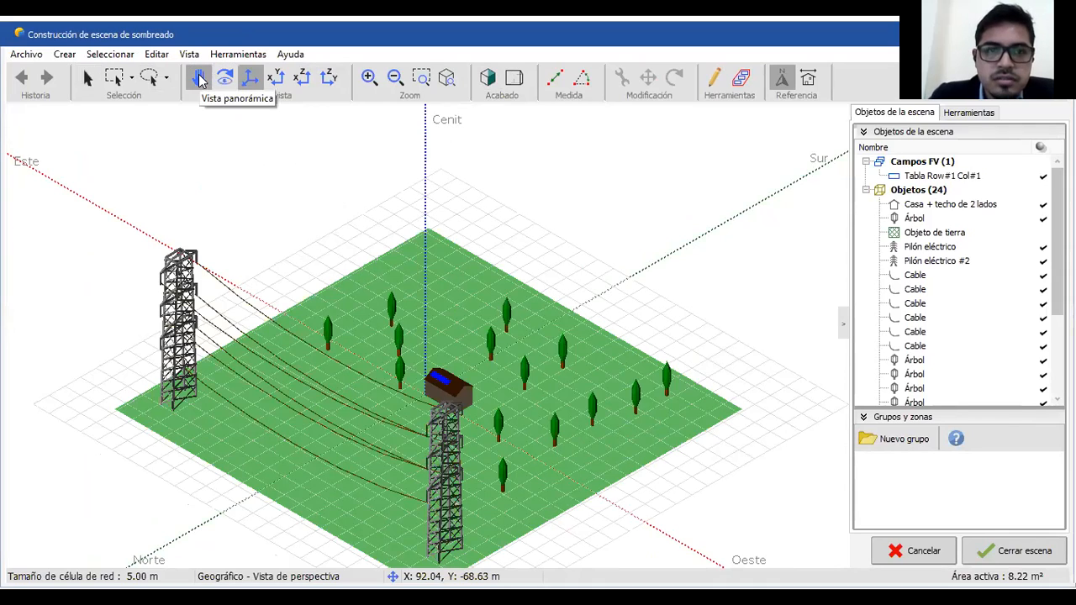
drag(389, 295, 388, 281)
drag(296, 320, 492, 325)
click(227, 81)
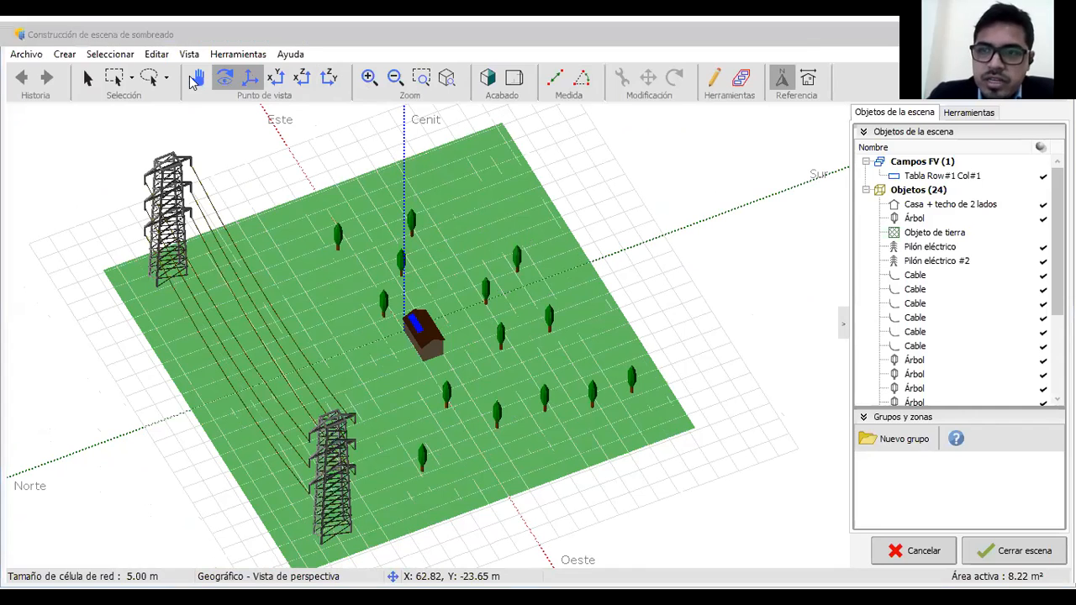
drag(642, 336, 436, 80)
click(364, 79)
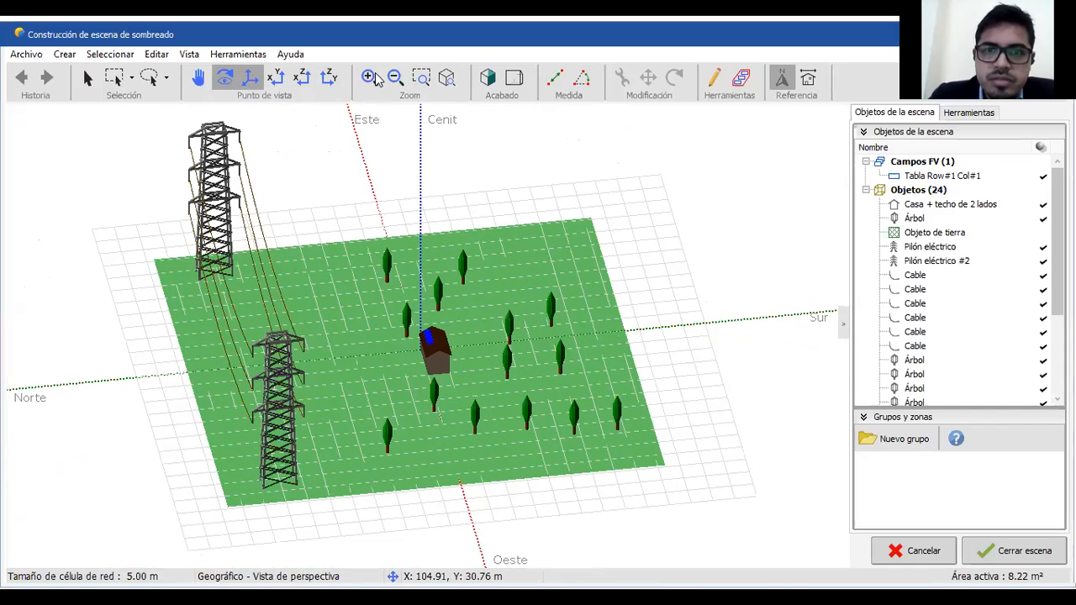
click(364, 78)
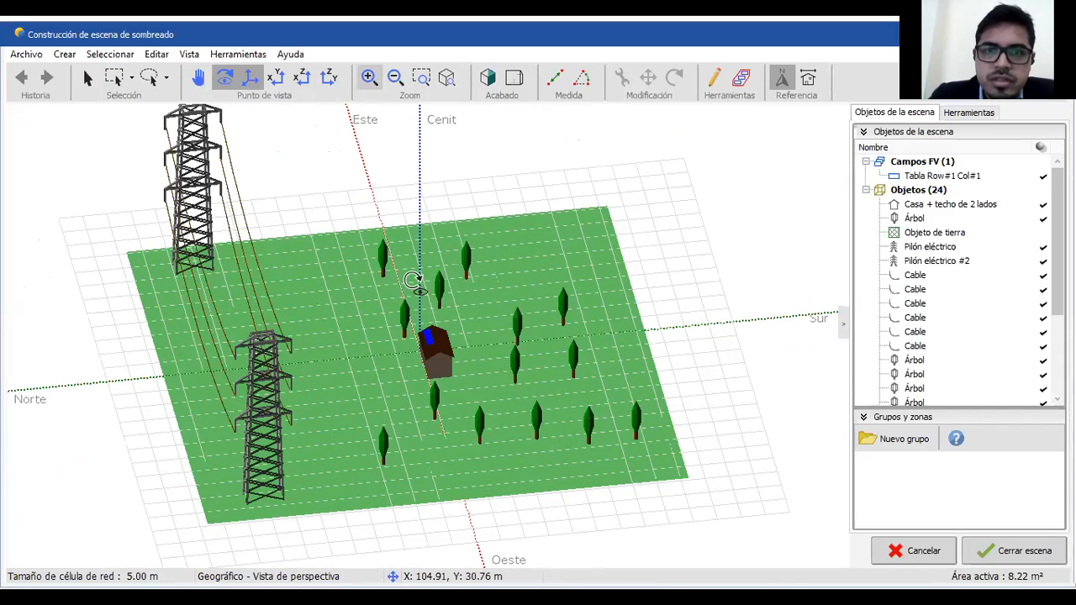
Step: Examine the house and its rooftop PV table up close from a different viewing angle
click(368, 77)
click(368, 78)
click(370, 78)
click(370, 79)
scroll(182, 306, up, 5)
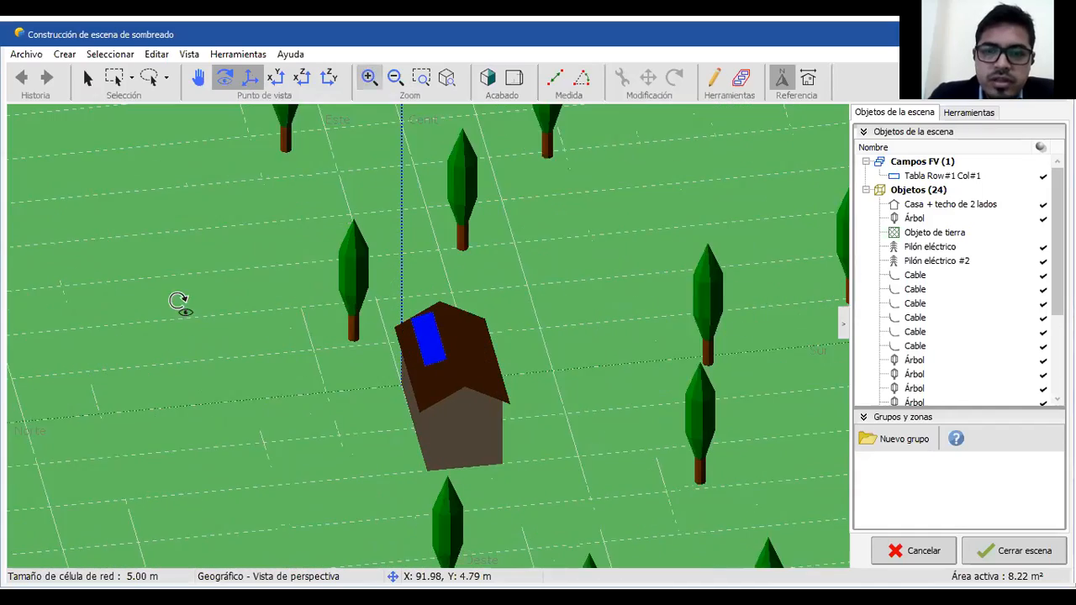
drag(304, 372, 118, 92)
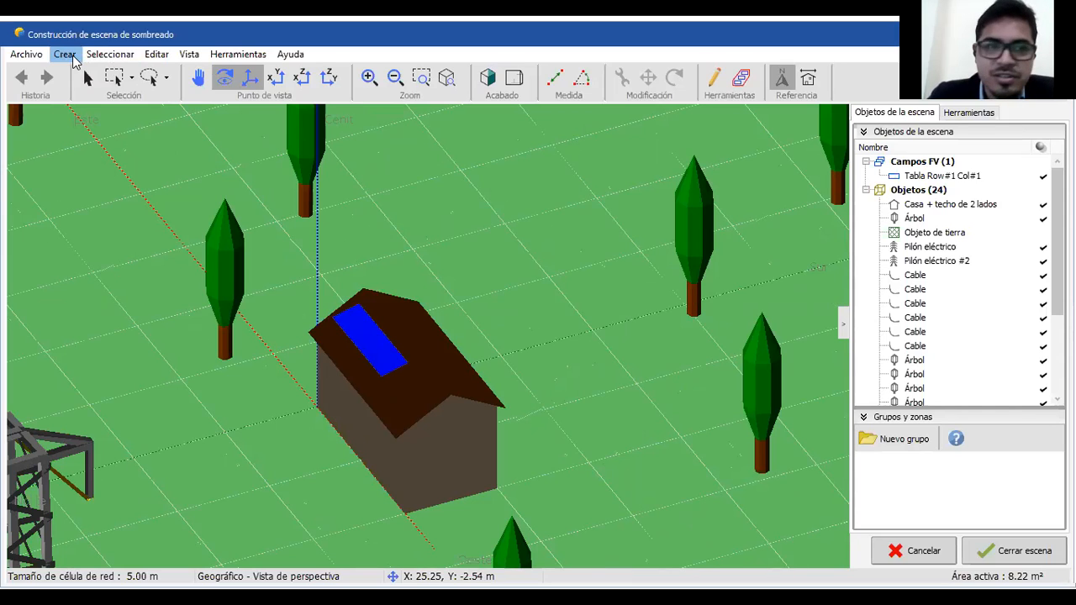
click(67, 55)
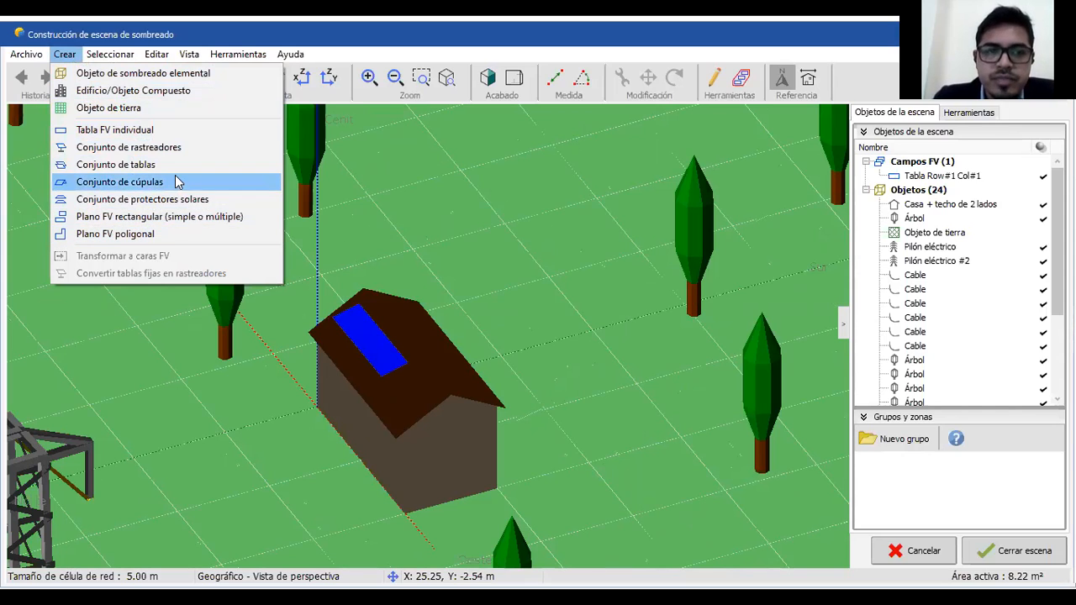
click(369, 188)
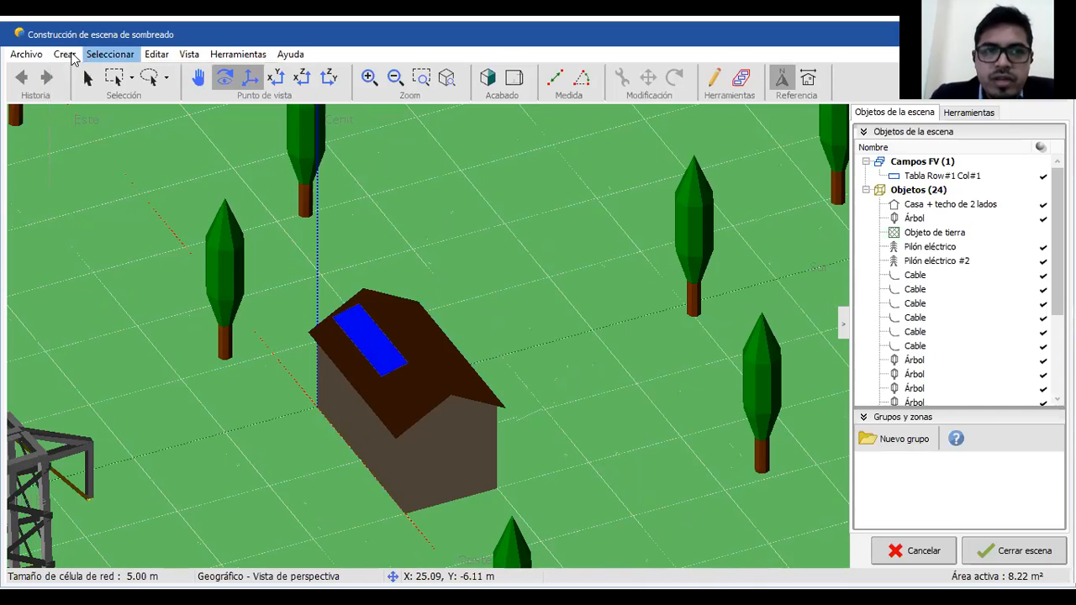
Step: Start a new elemental shading object and view its default parallelepiped from several angles
click(72, 55)
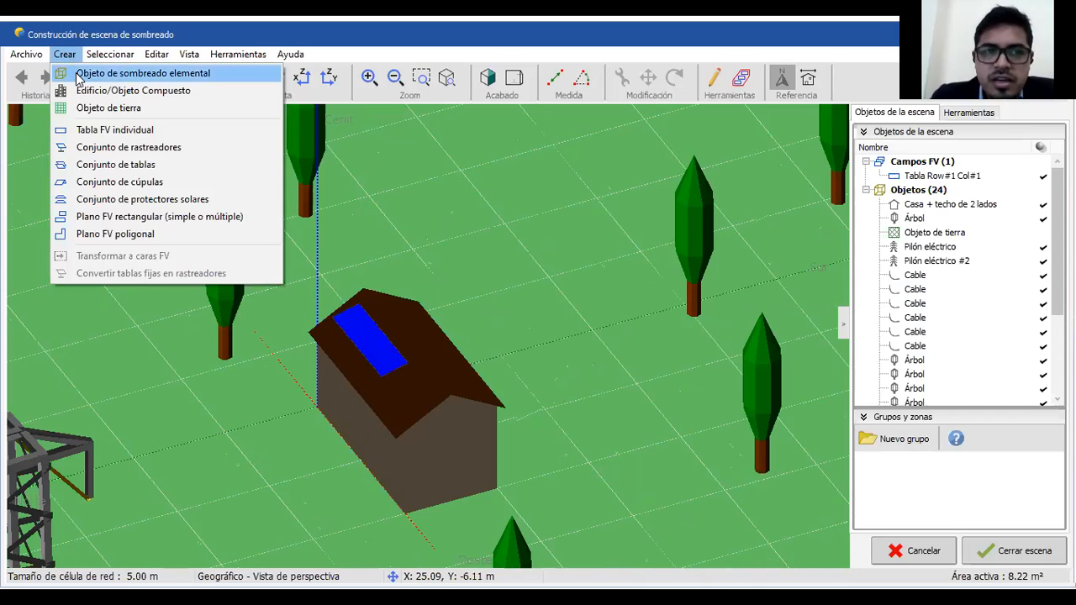
key(Escape)
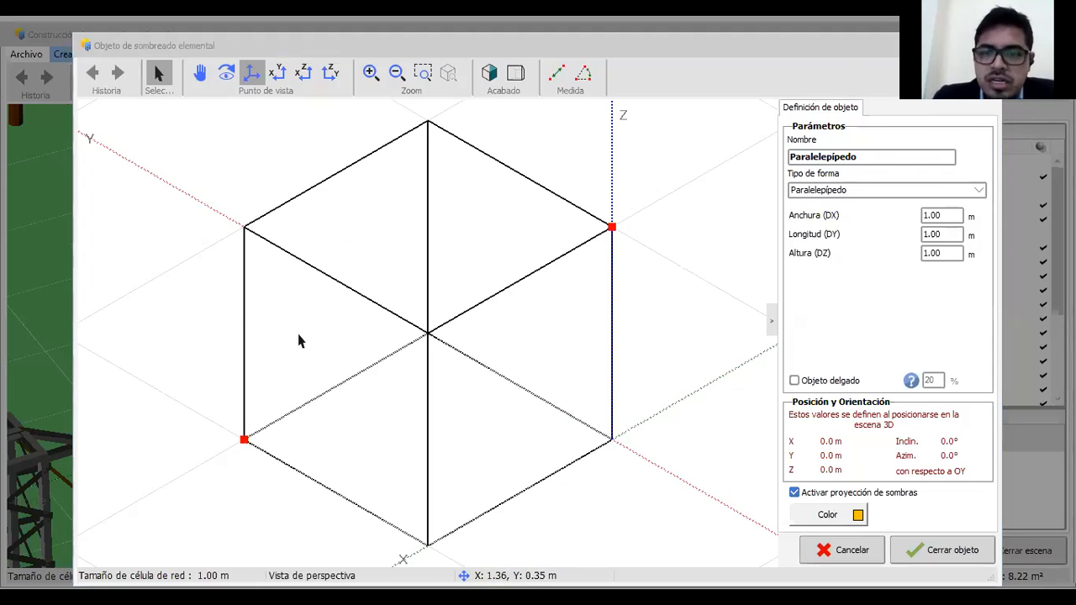
click(226, 73)
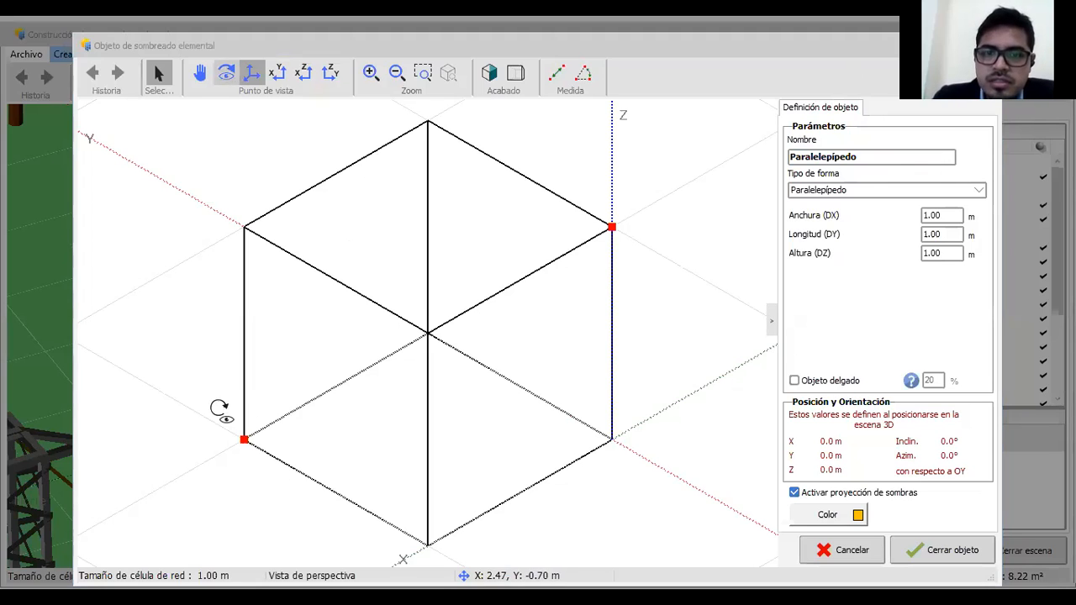
drag(341, 407, 345, 403)
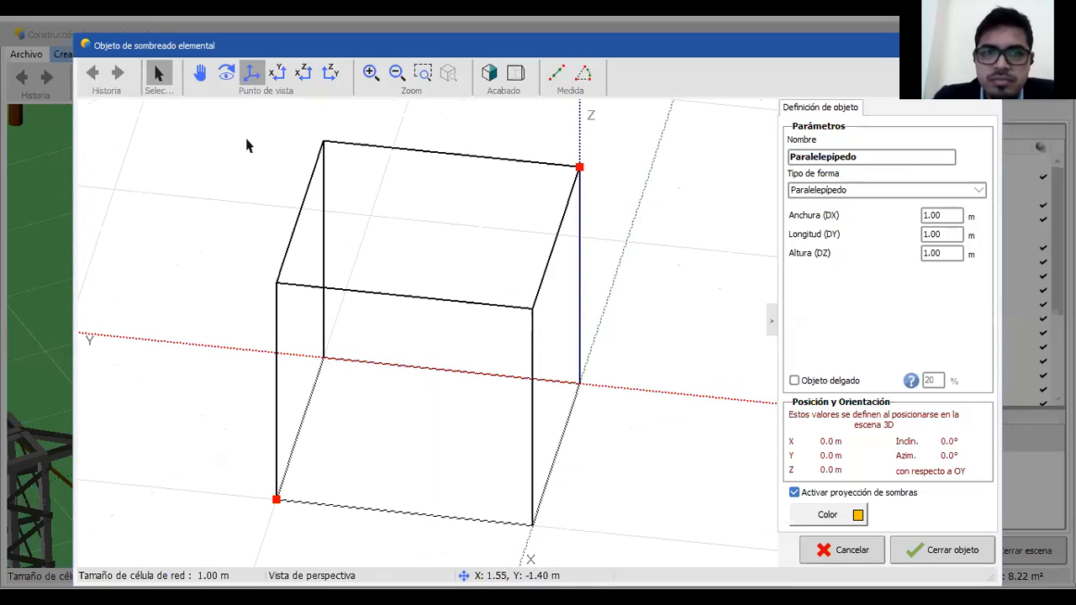
click(229, 74)
drag(228, 372, 486, 351)
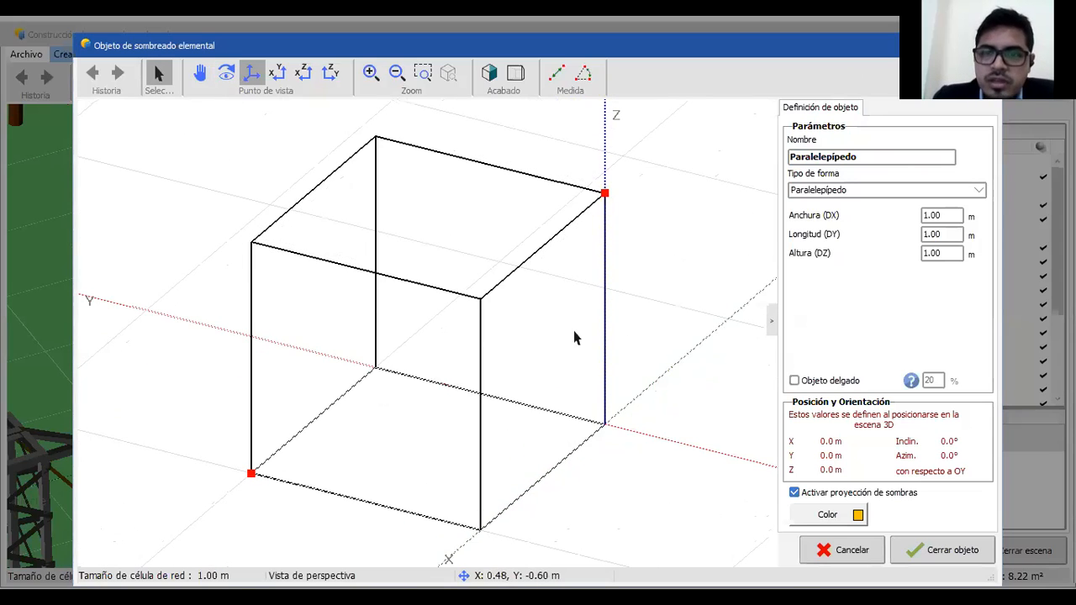
click(397, 74)
click(398, 75)
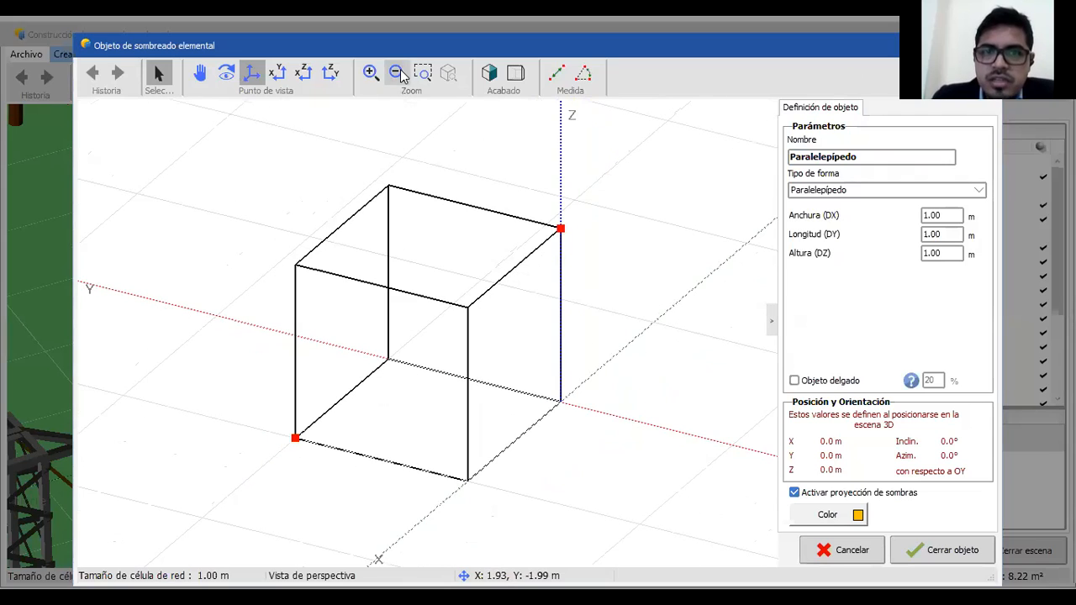
click(398, 75)
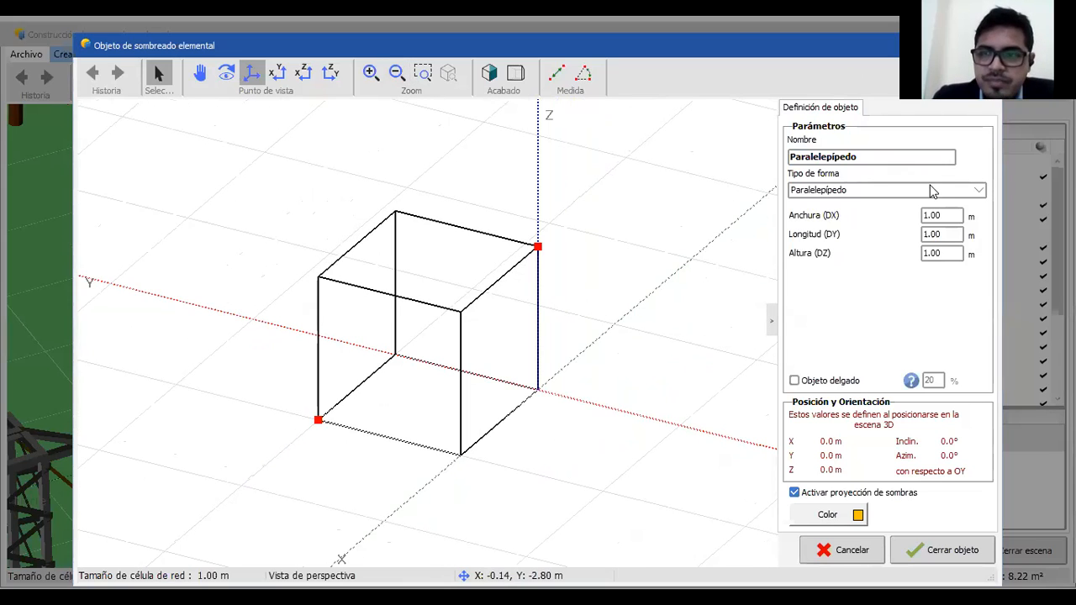
Step: Try the Triángulo, Pirámide Cuadrada and Porción de Cilindro shape types for the new shading object
click(882, 162)
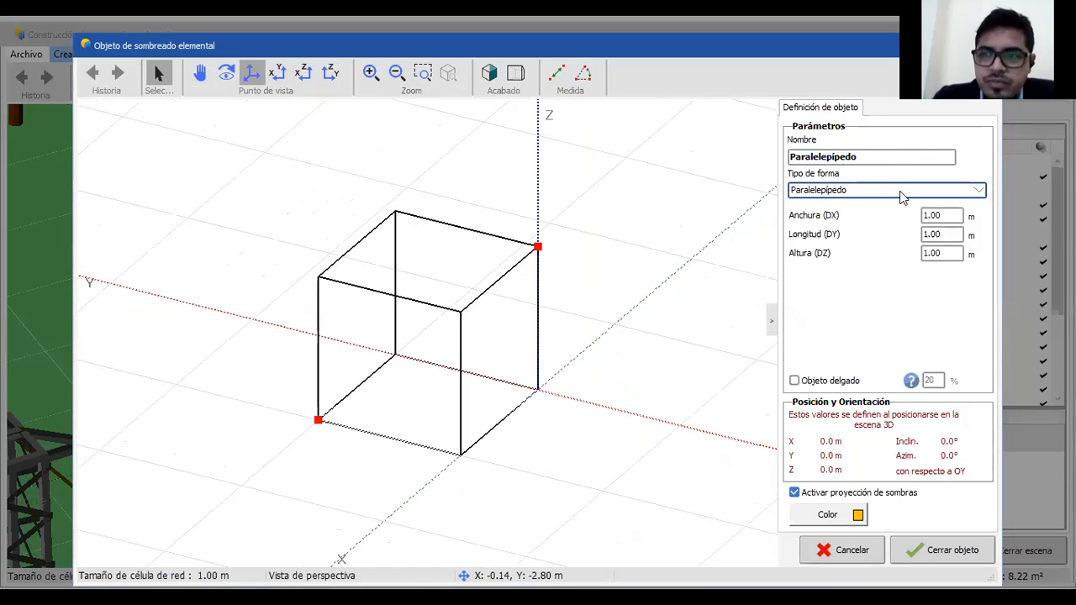
click(902, 196)
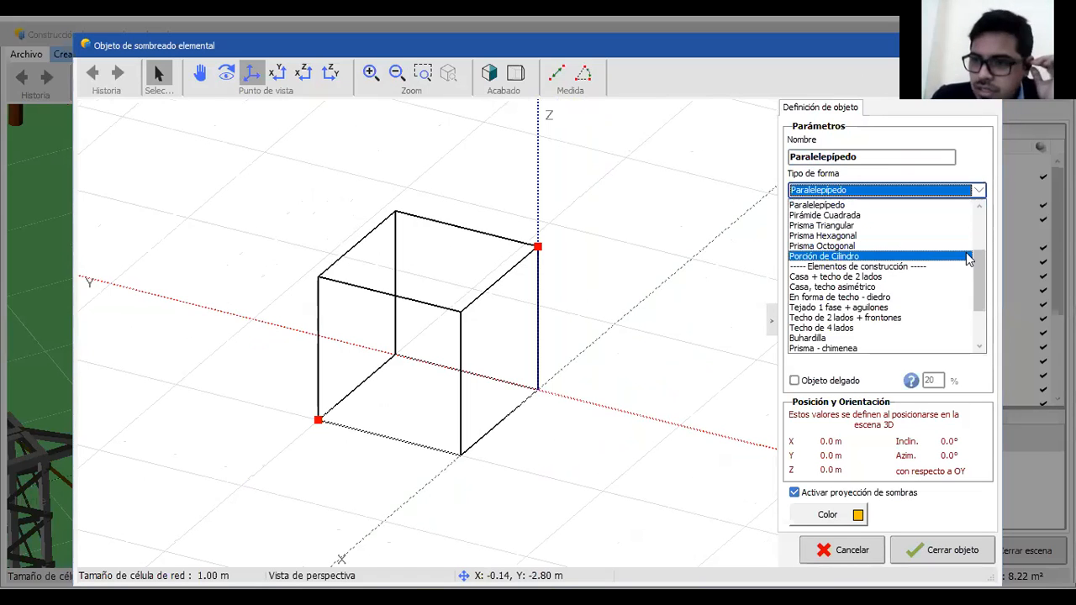
drag(980, 265, 980, 218)
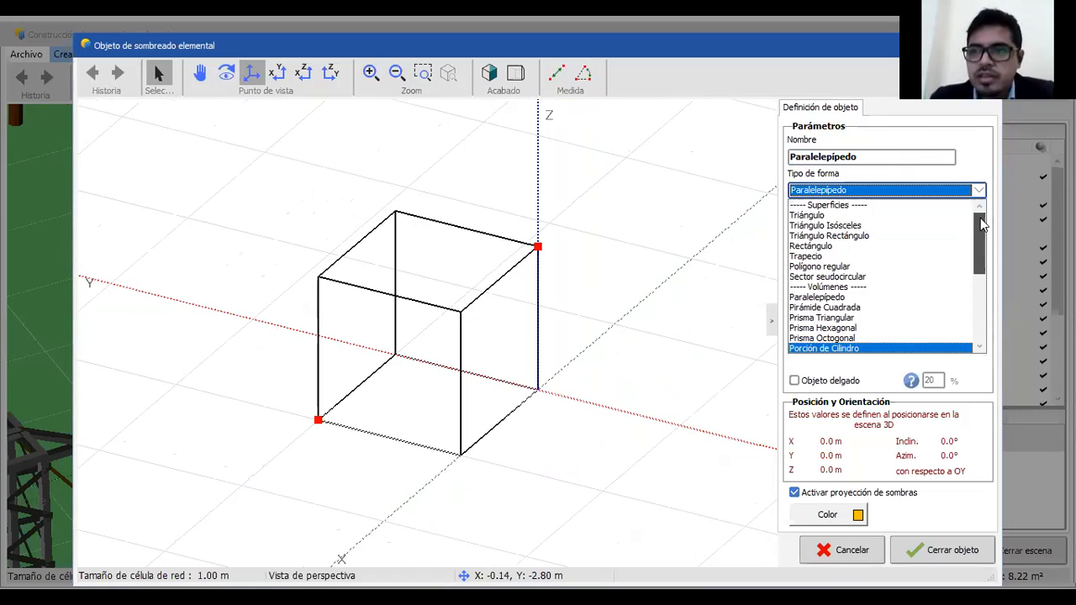
click(886, 216)
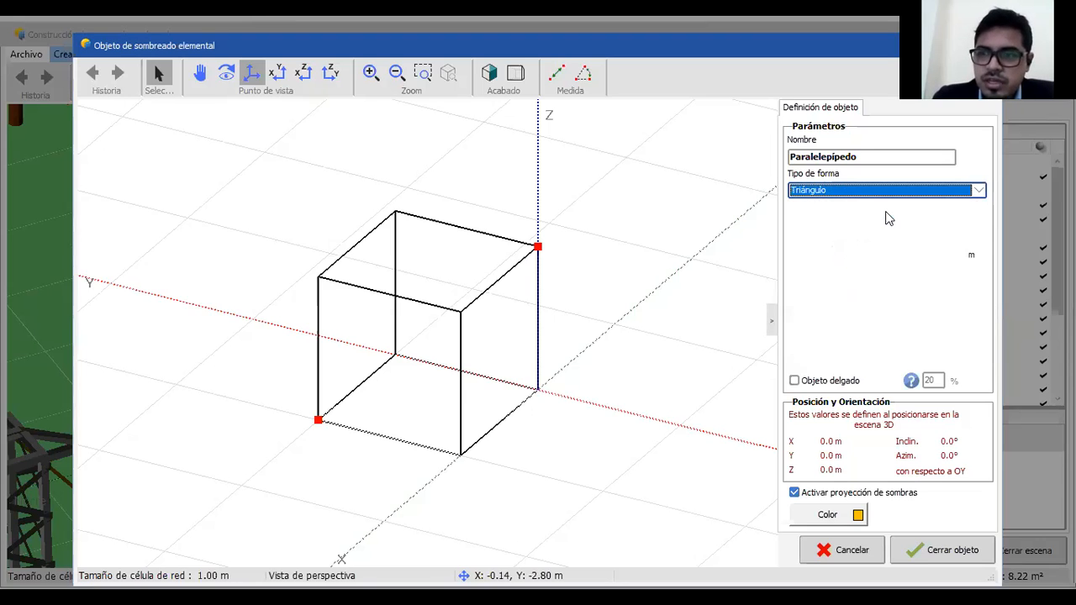
click(978, 191)
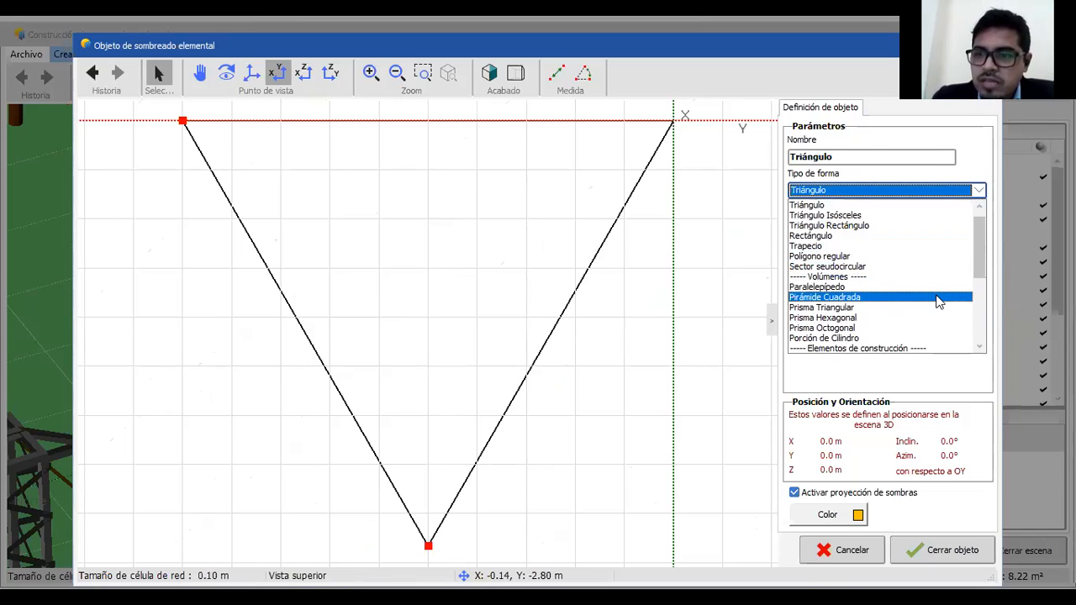
click(938, 299)
click(978, 192)
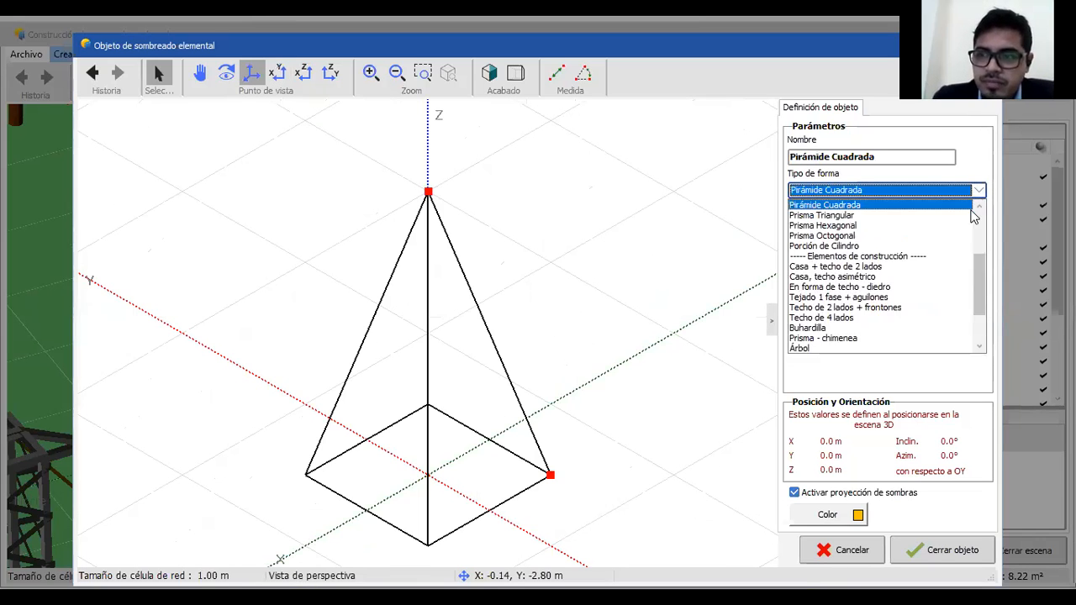
drag(978, 272, 976, 287)
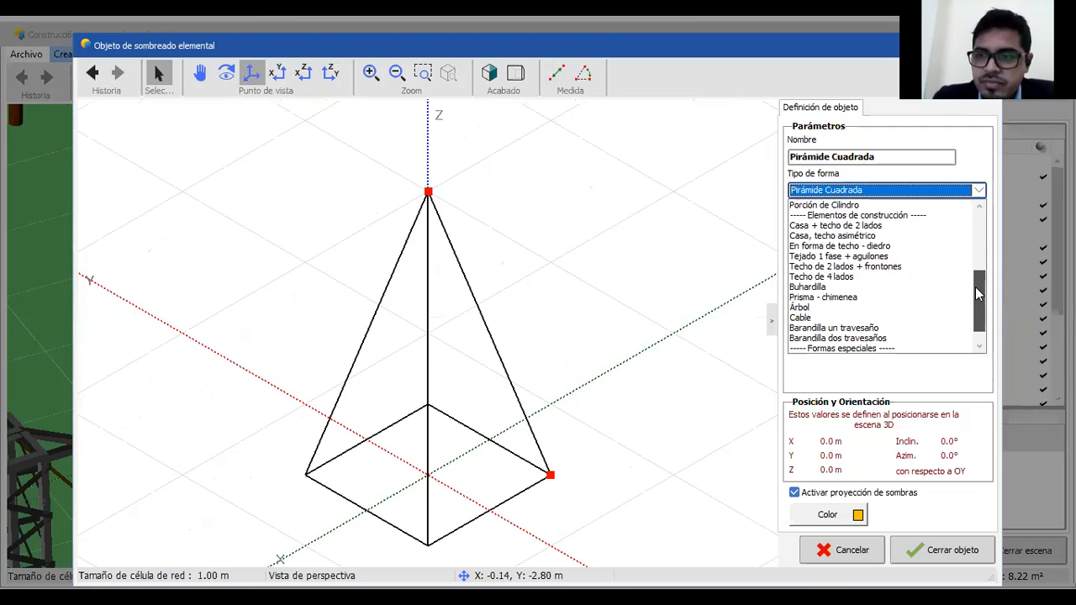
click(896, 206)
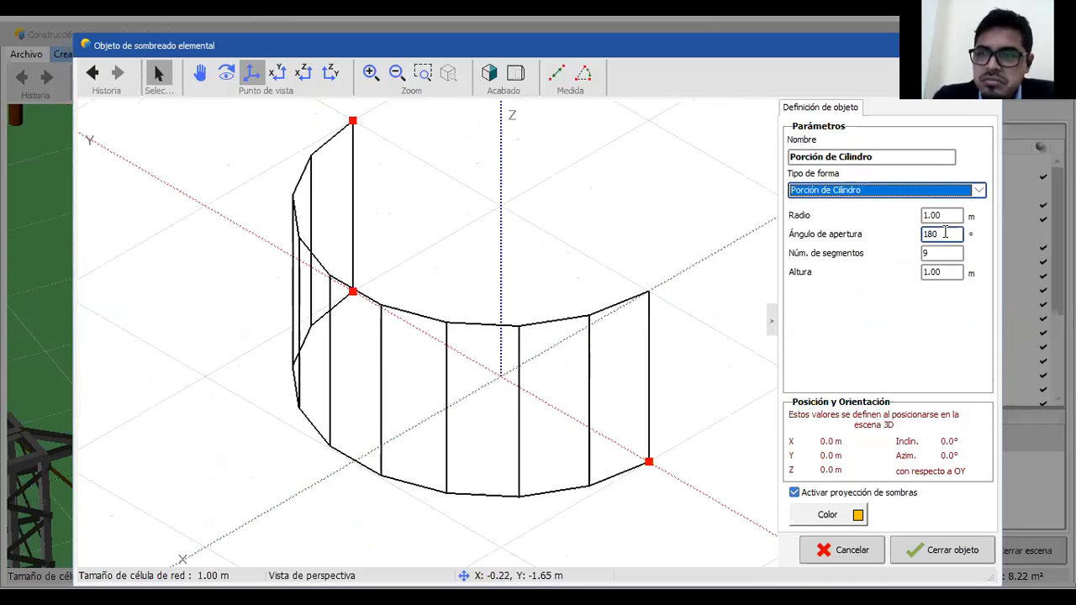
Step: Try the house shapes Casa + techo de 2 lados and Casa, techo asimétrico for the shading object
click(980, 191)
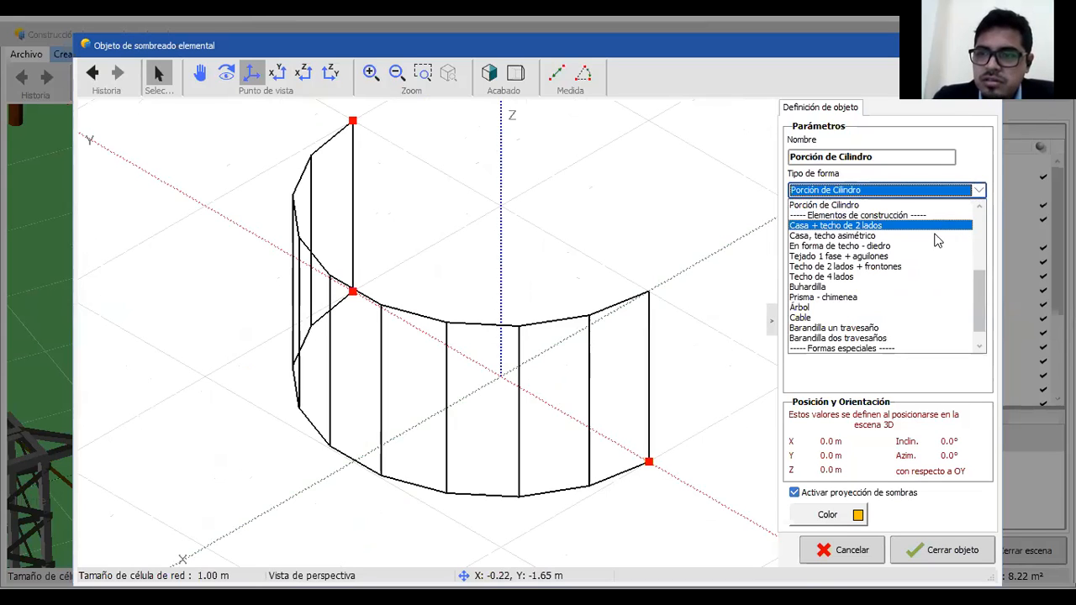
click(874, 227)
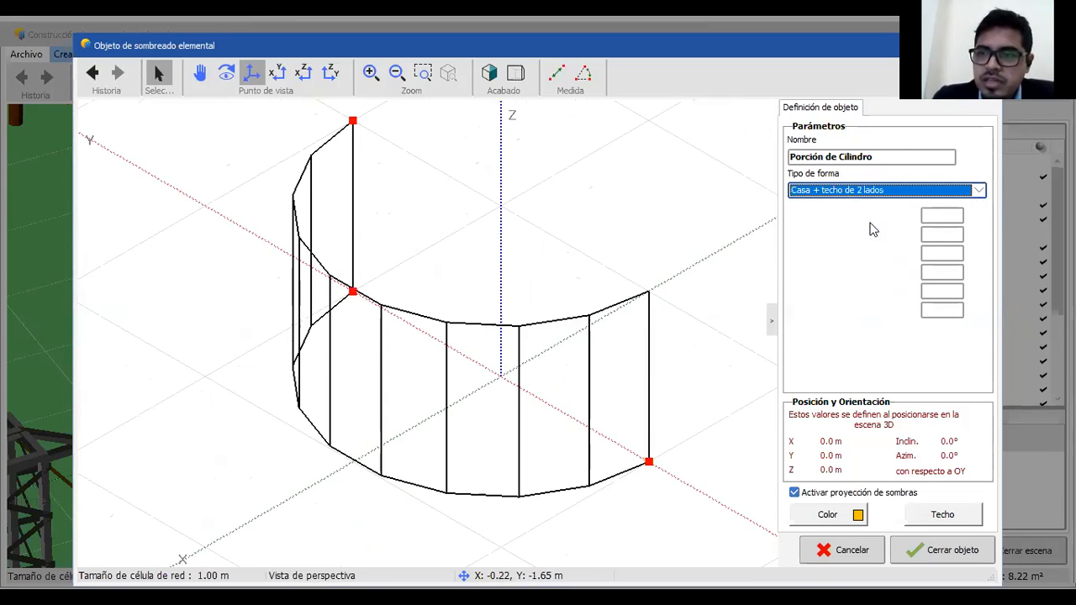
click(921, 192)
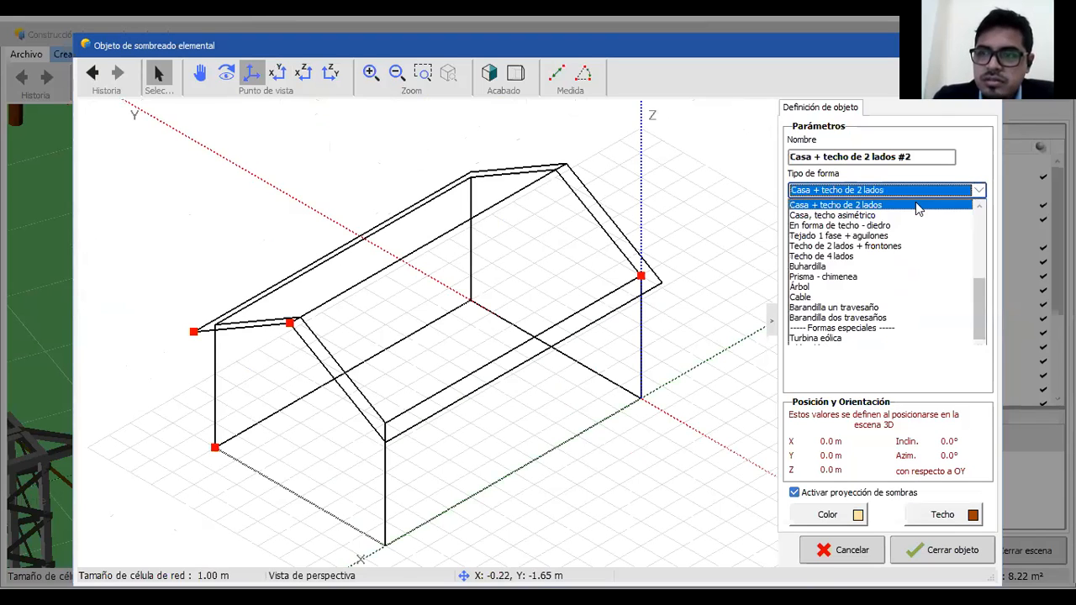
click(895, 216)
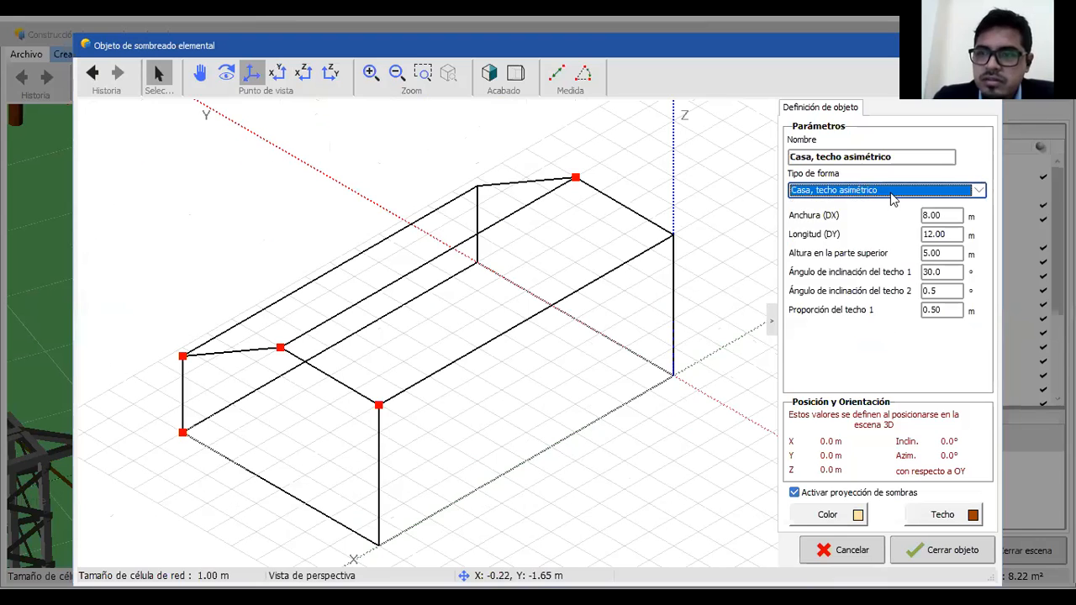
Step: Try the roof shapes Tejado 1 fase + aguilones, Techo de 2 lados + frontones and Techo de 4 lados
click(894, 192)
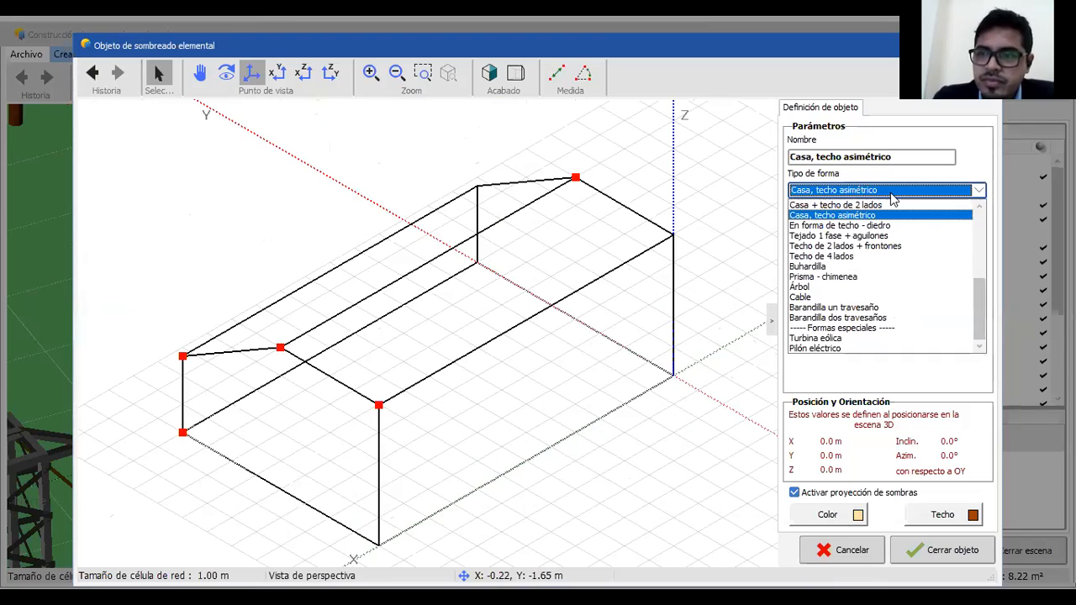
click(874, 239)
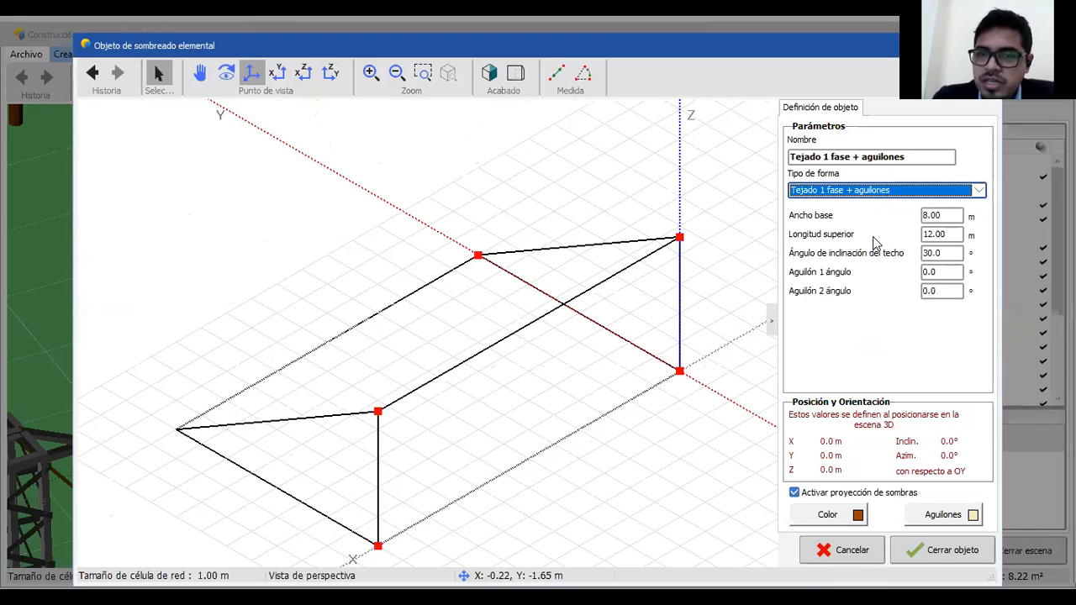
click(883, 192)
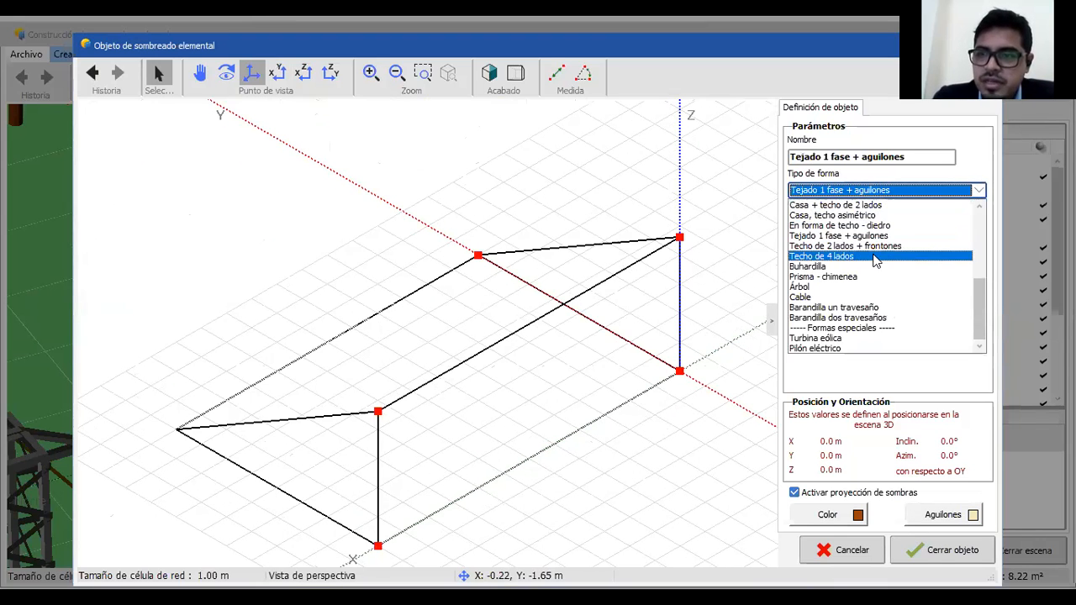
click(879, 247)
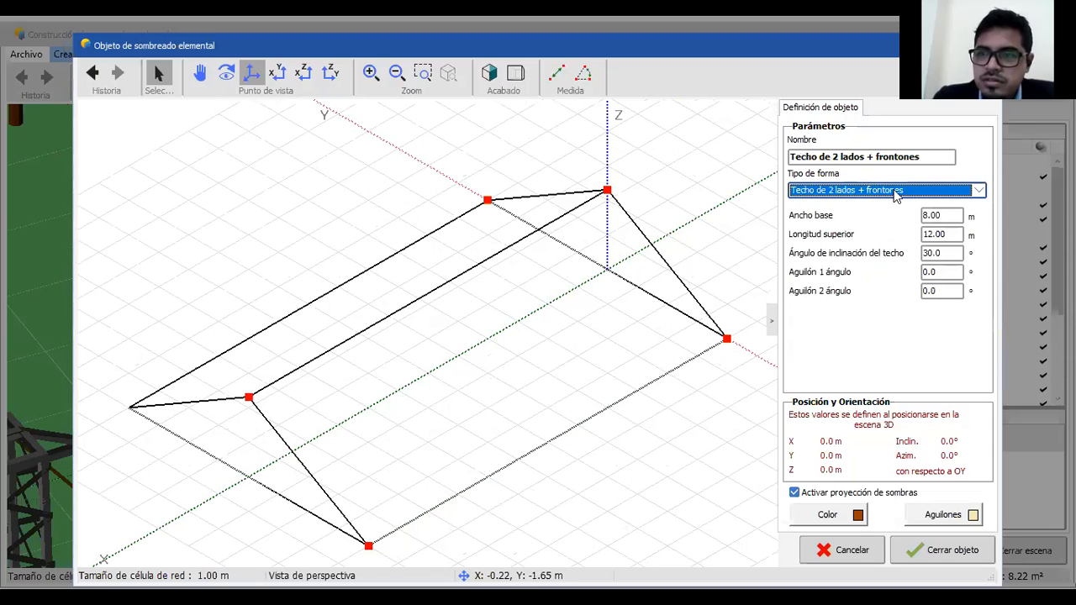
click(896, 193)
click(881, 259)
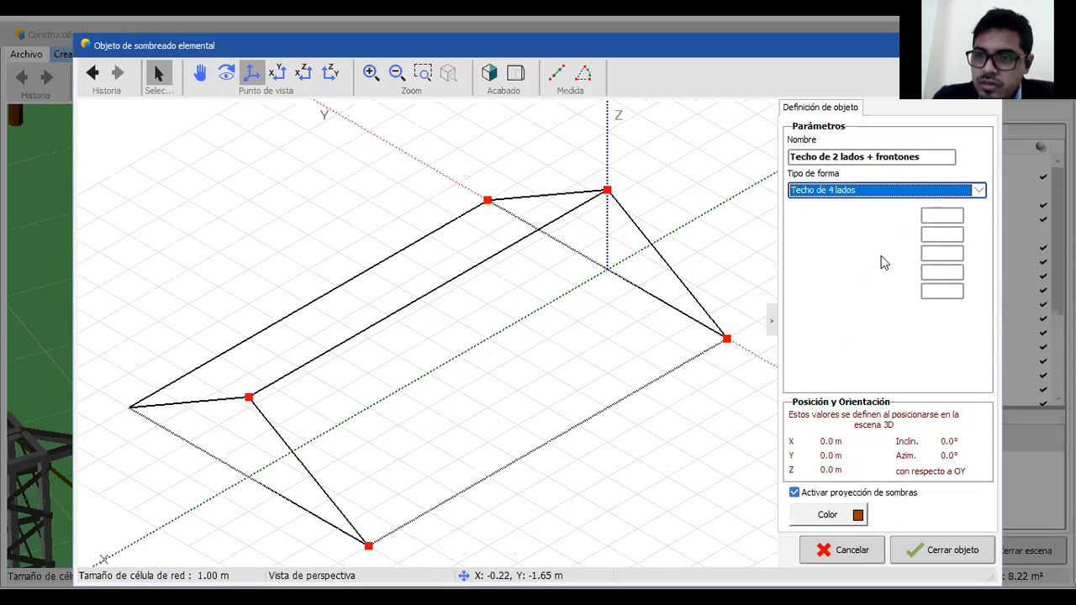
Step: Set the object's shape type to Árbol and go through its height and diameter parameters
click(893, 193)
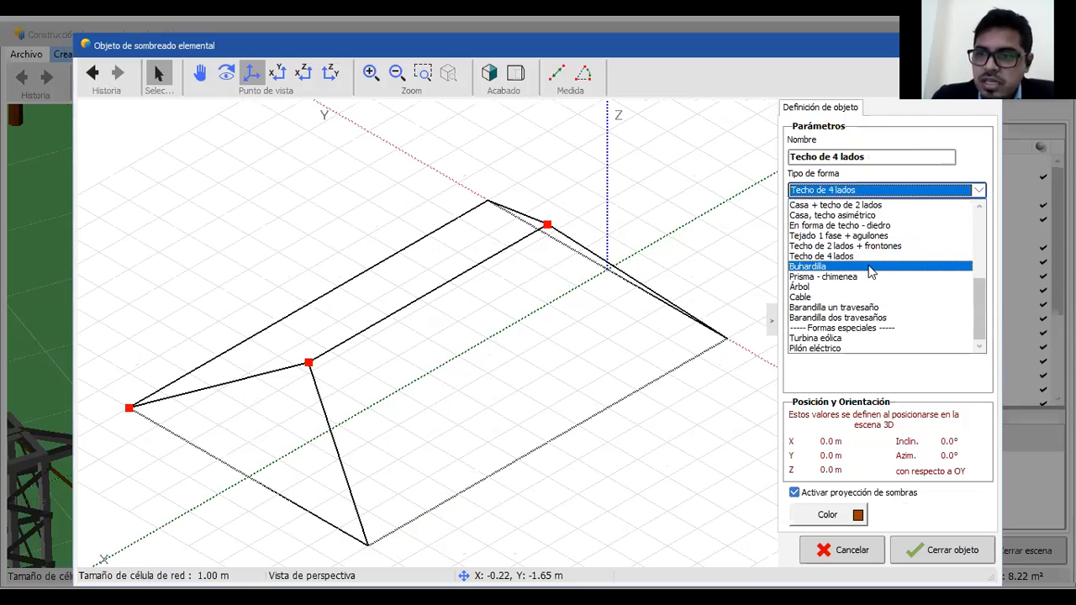
click(869, 288)
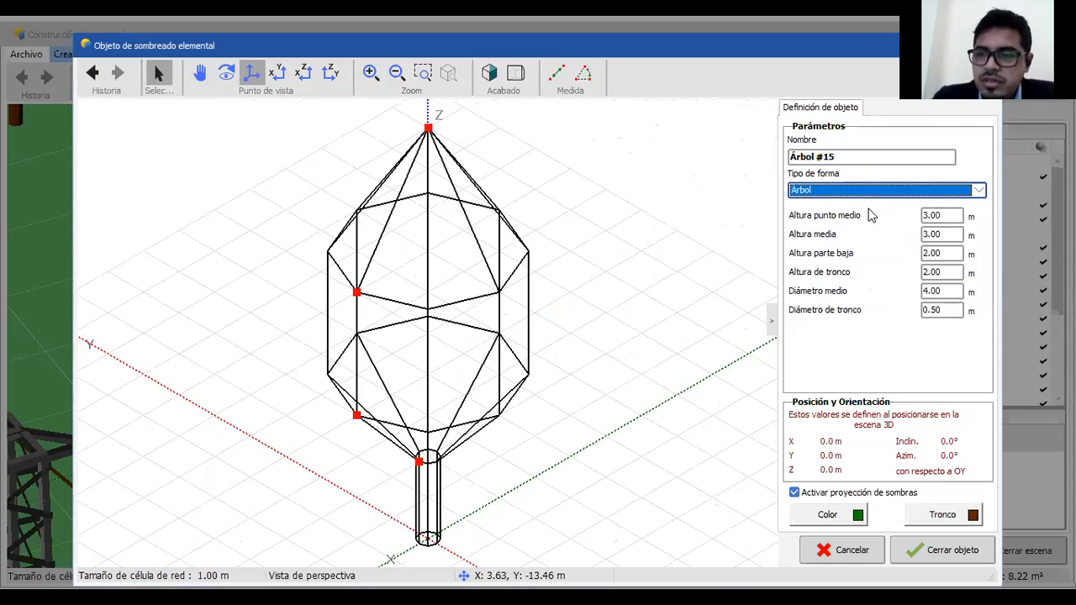
click(950, 217)
click(943, 235)
click(944, 254)
click(943, 272)
click(945, 292)
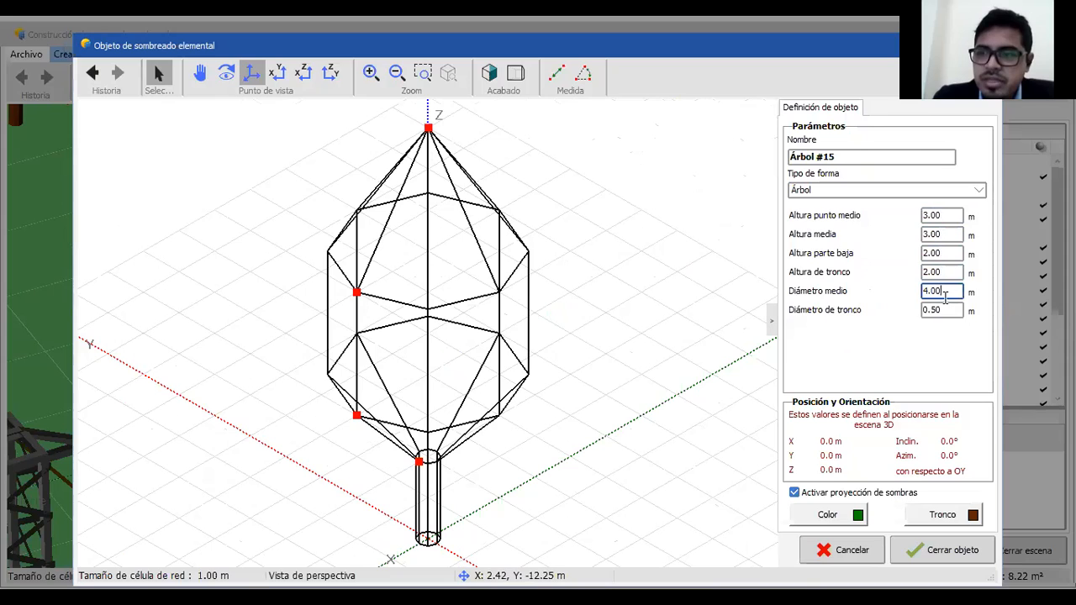
click(433, 138)
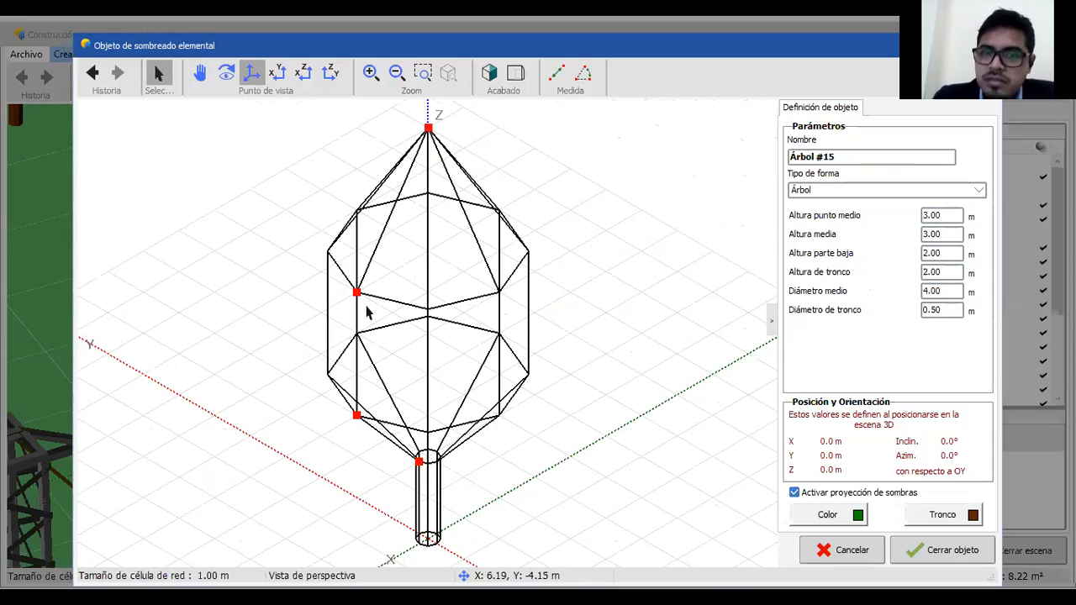
Step: Reshape the tree by its handles, widening the trunk to about 0.91 m and narrowing the crown to about 2.52 m in diameter
drag(356, 293, 389, 284)
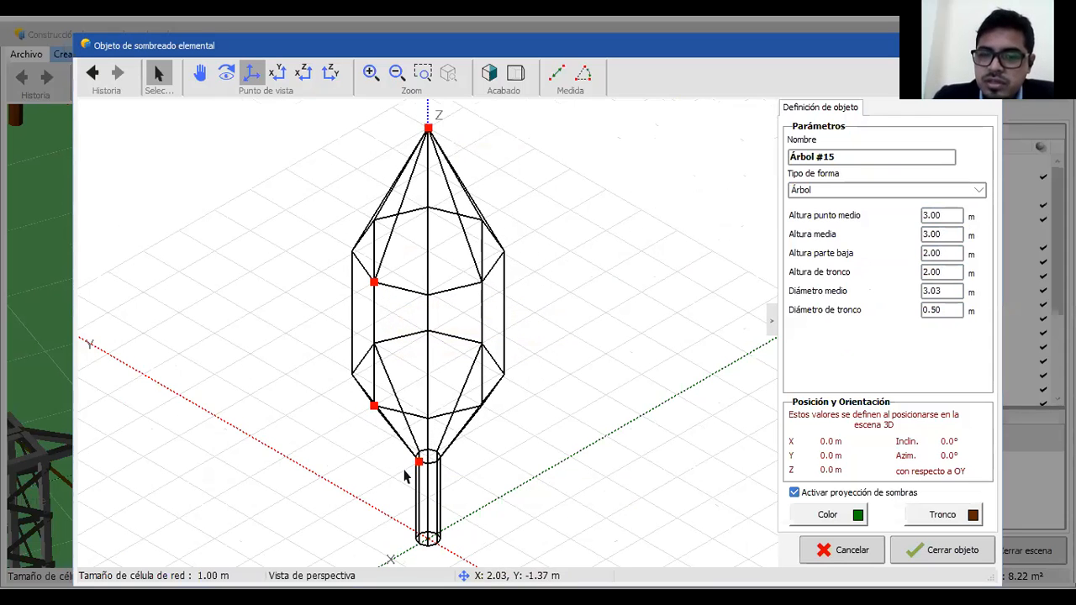
drag(418, 461, 402, 461)
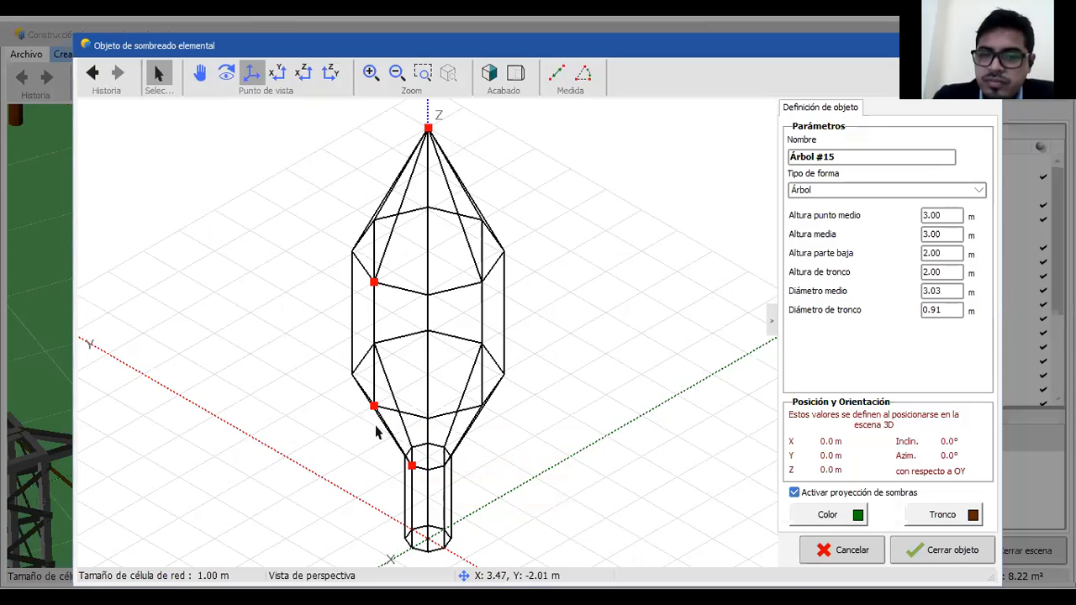
drag(375, 407, 384, 400)
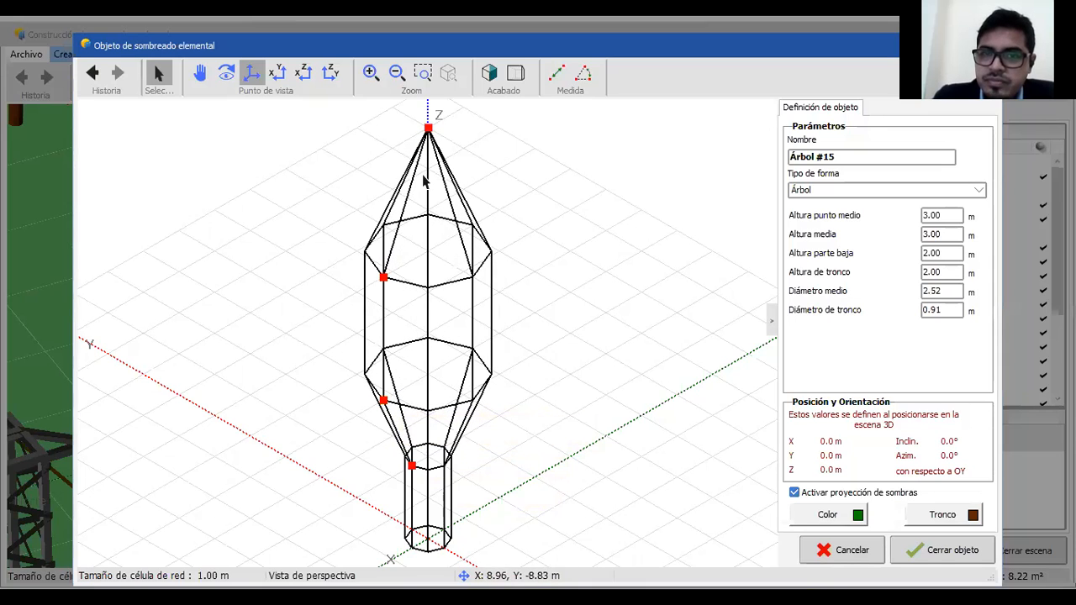
Step: Try the Cable shape for the shading object and view its curved segments from another angle
click(854, 516)
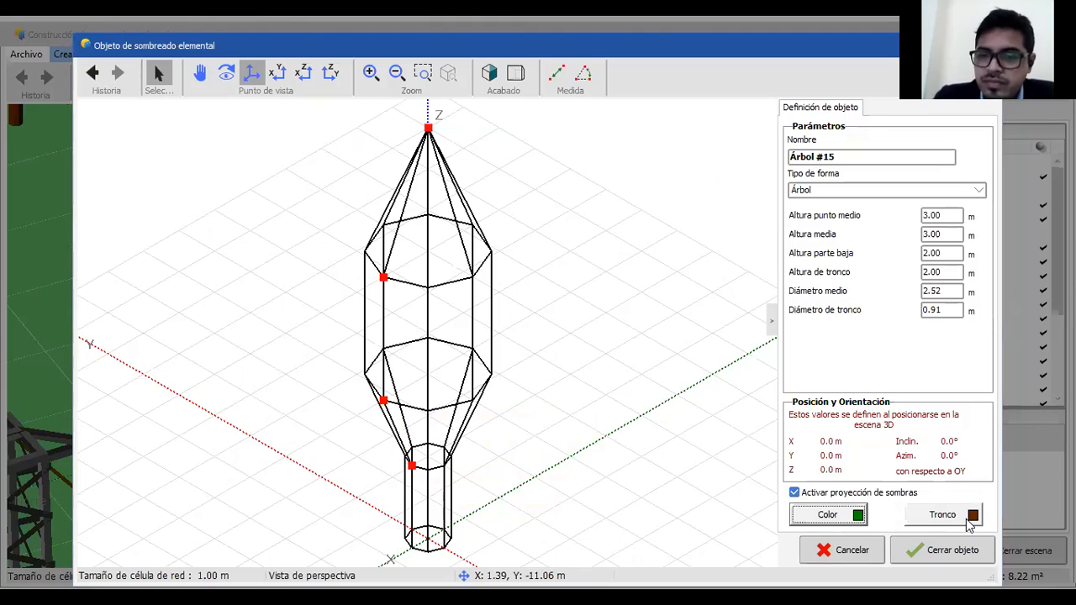
click(958, 191)
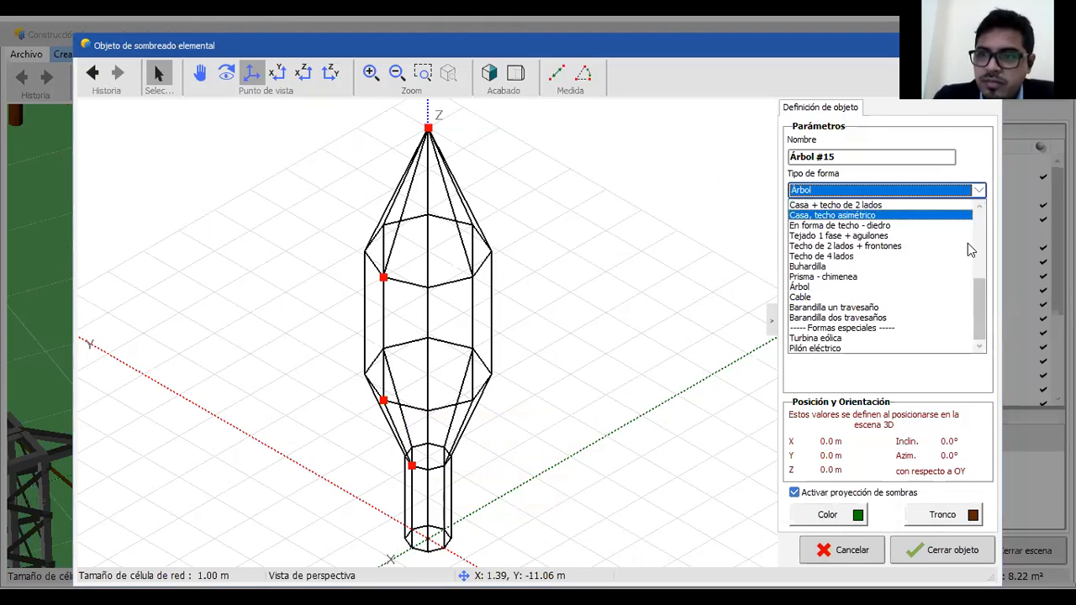
click(955, 297)
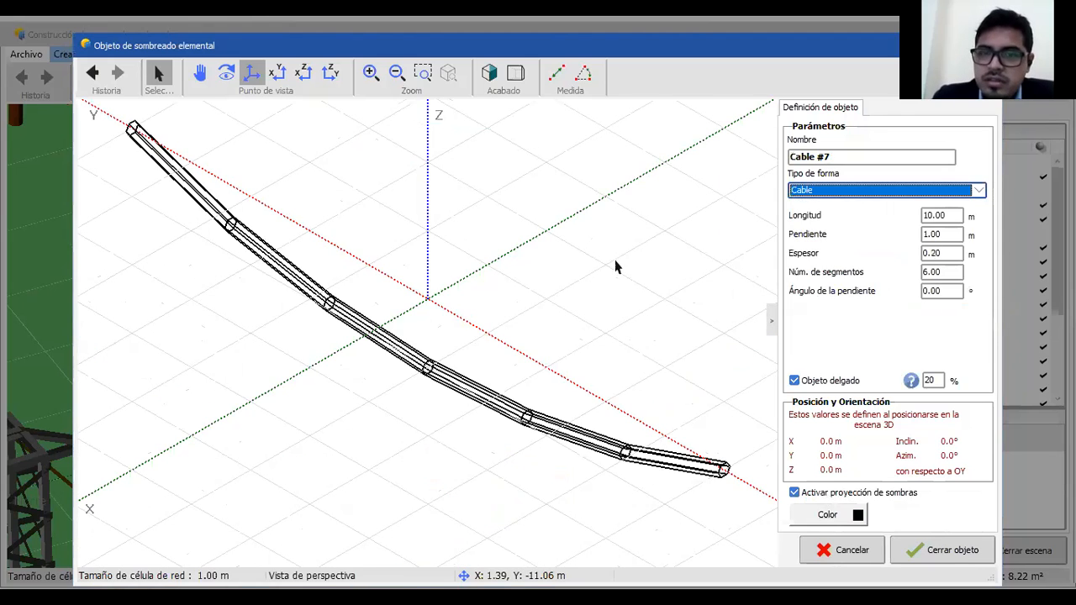
click(226, 73)
drag(131, 317, 157, 269)
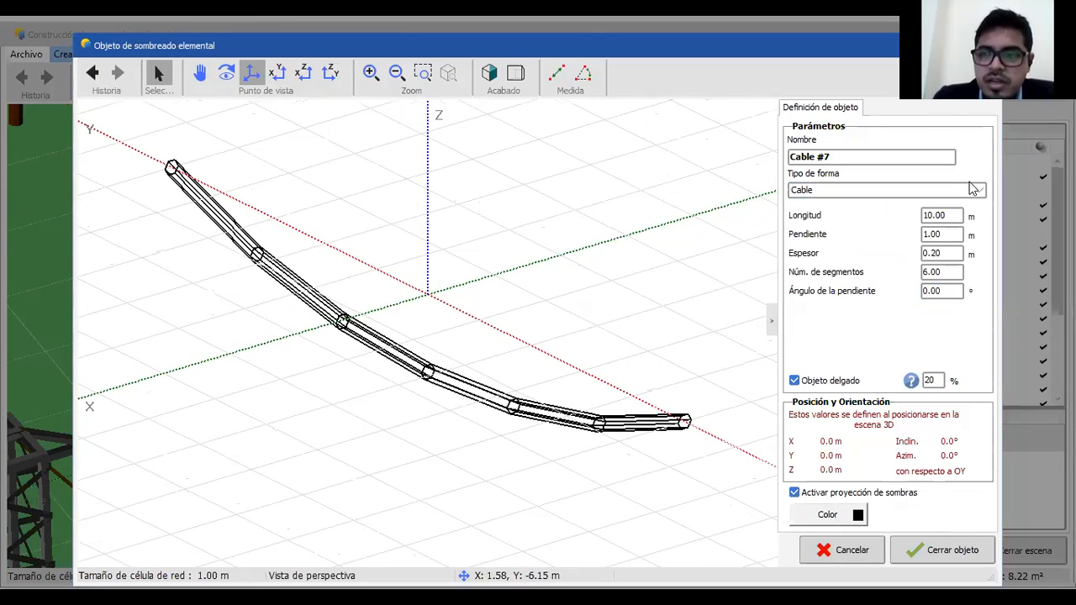
Step: Try the railing shapes Barandilla un travesaño and Barandilla dos travesaños for the shading object
click(978, 192)
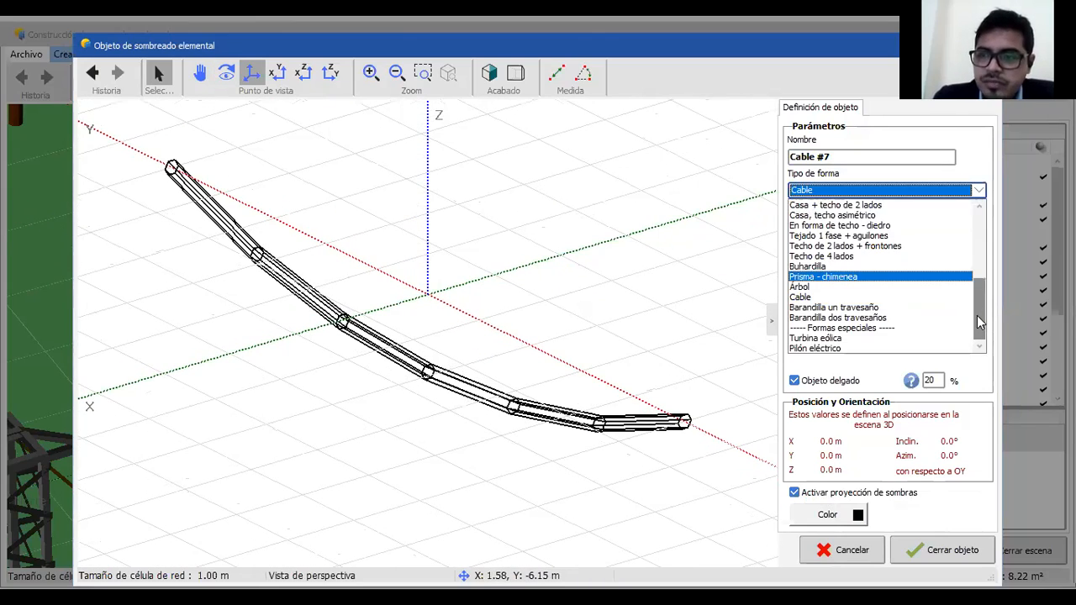
click(929, 312)
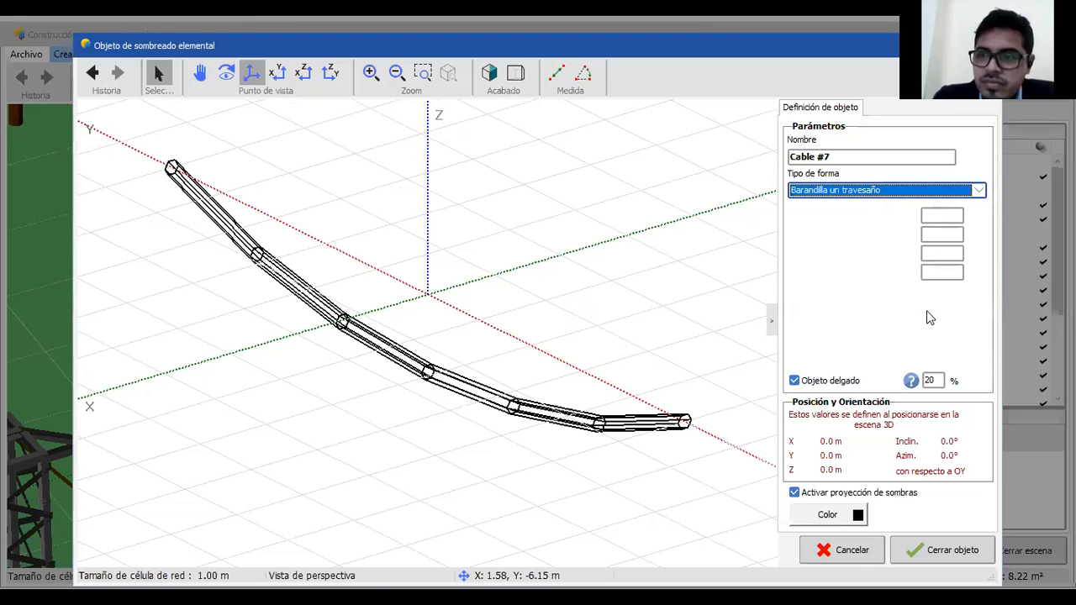
click(970, 192)
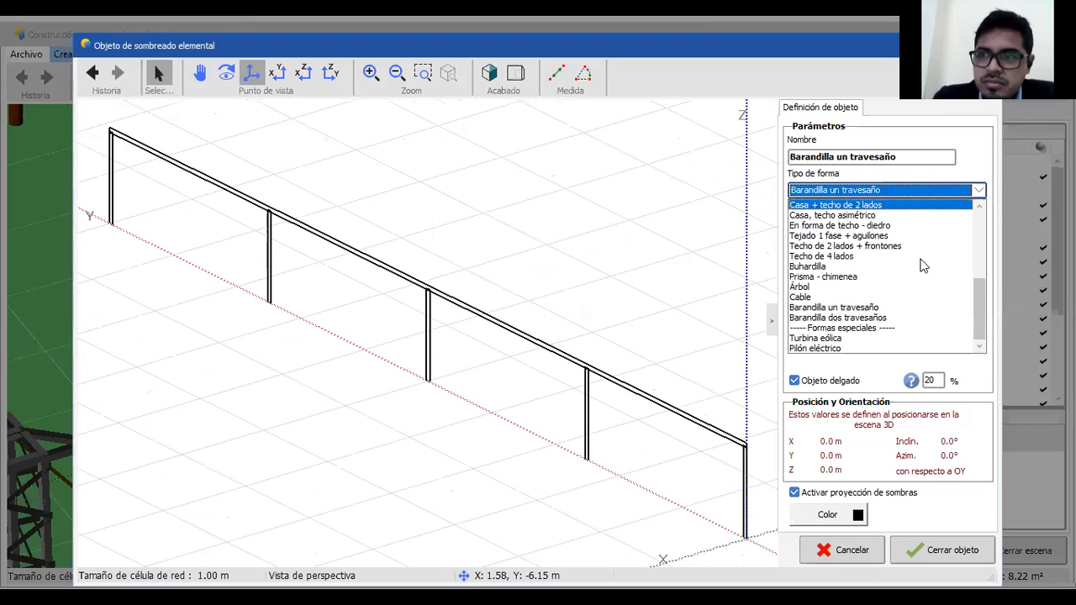
click(907, 318)
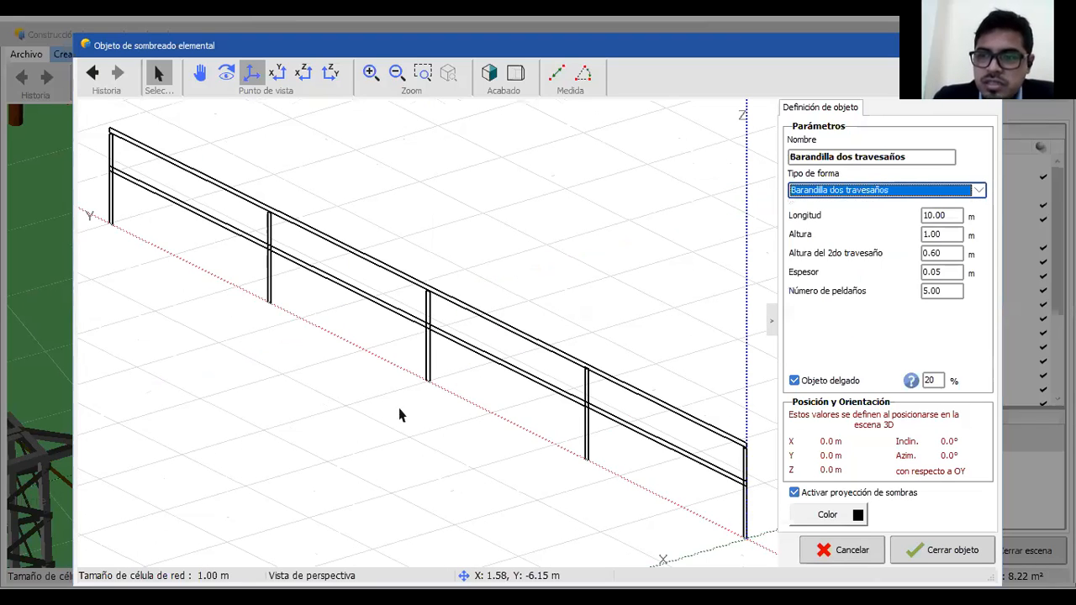
Step: Try the special shape Turbina eólica for the shading object and look at it from another angle
click(981, 192)
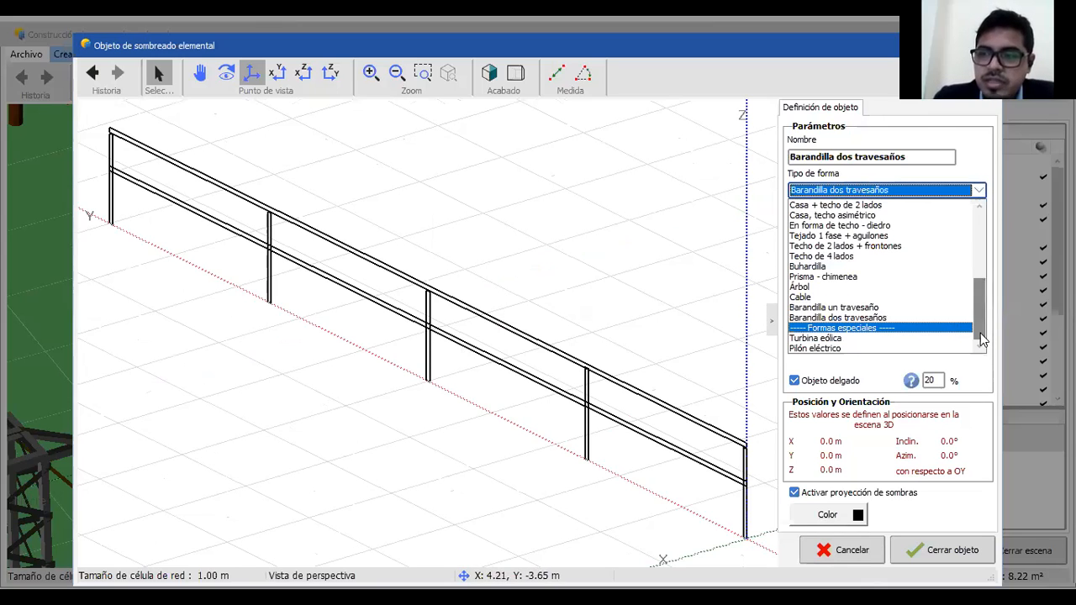
click(858, 341)
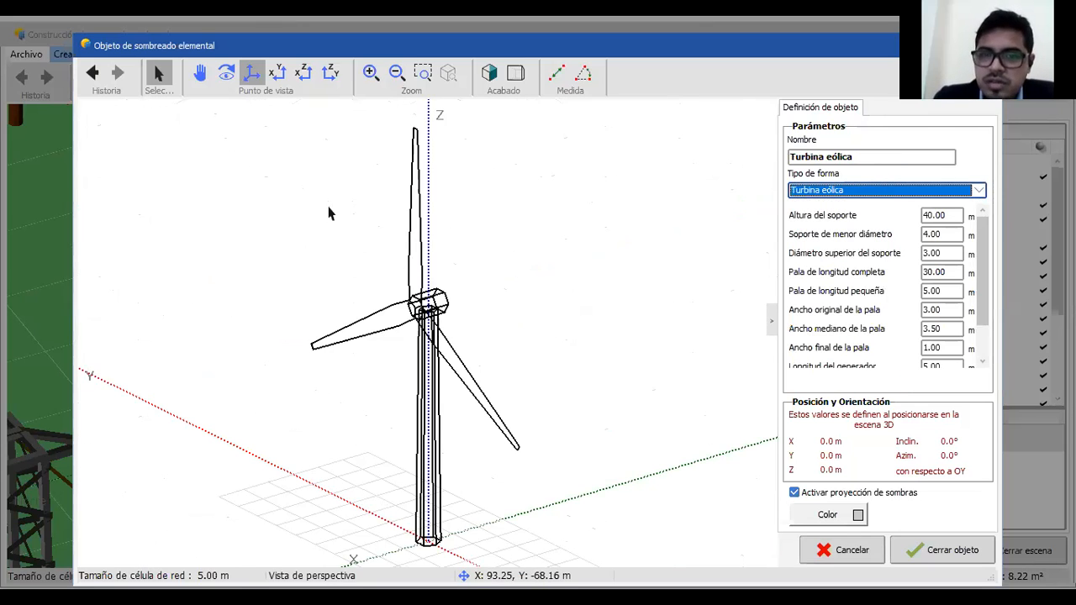
click(227, 74)
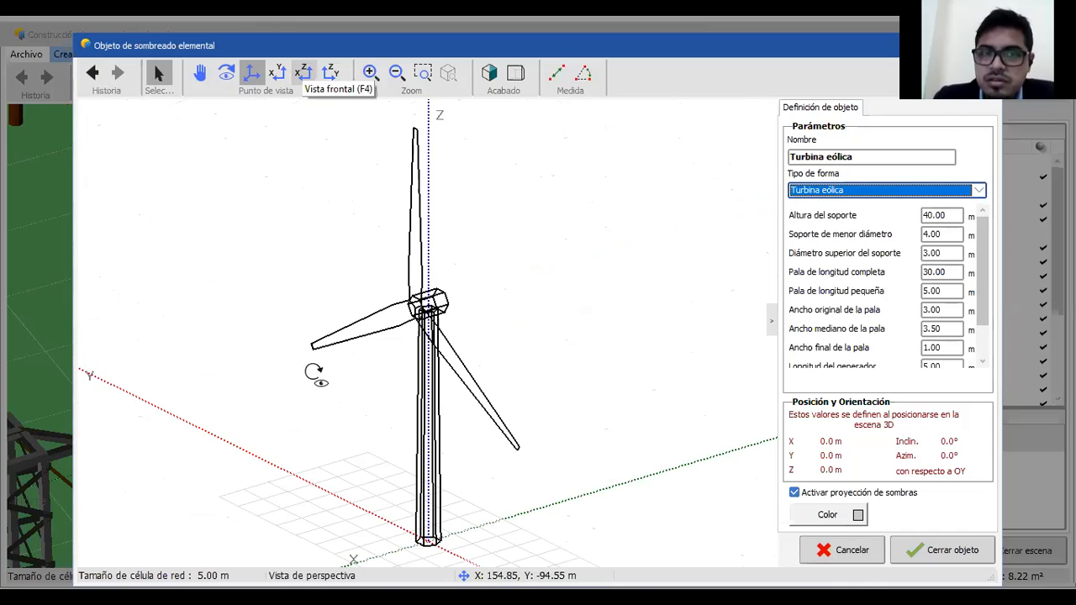
drag(463, 379, 238, 387)
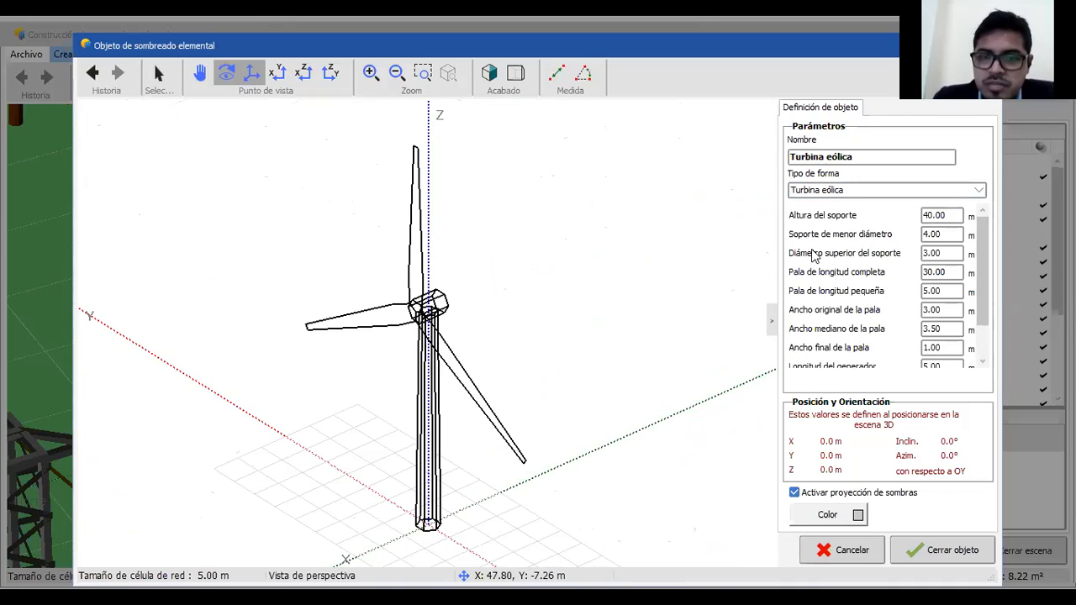
Step: Try the special shape Pilón eléctrico, inspect its lattice structure, and discard the shading object to return to the scene
click(980, 190)
click(979, 192)
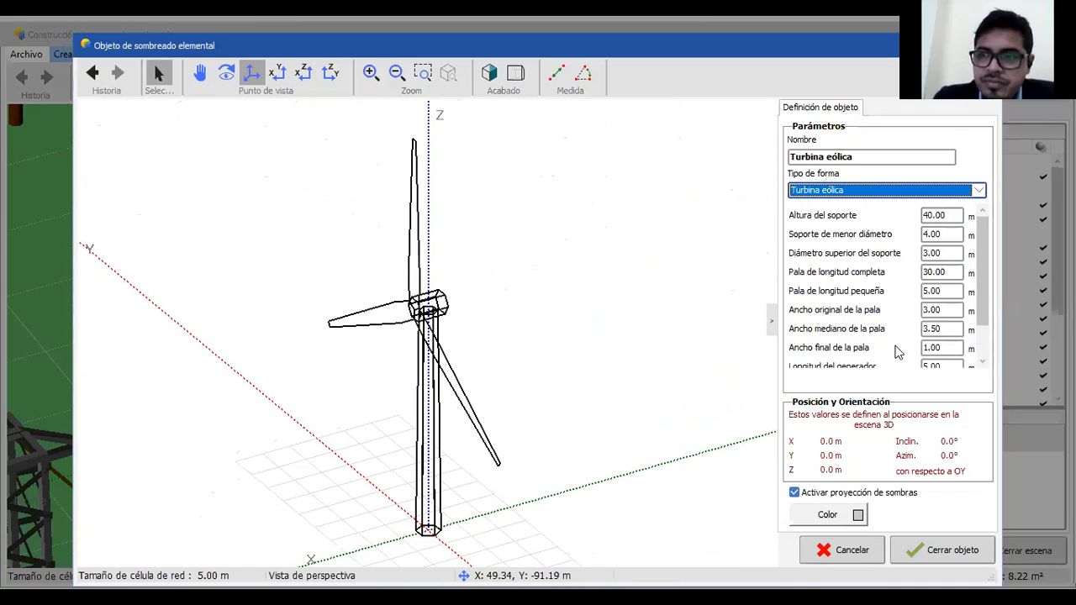
click(978, 190)
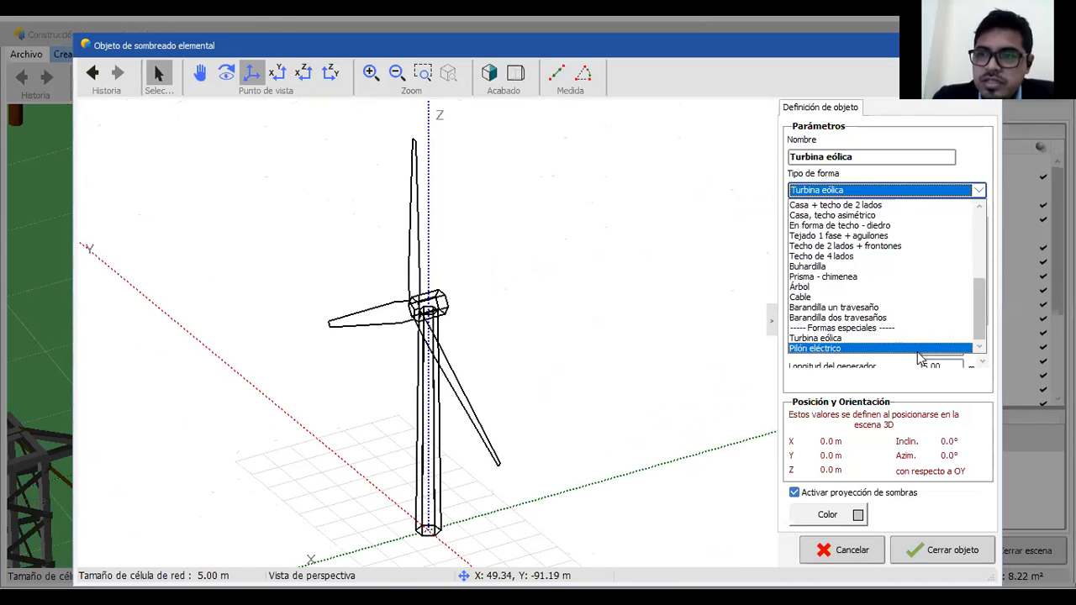
click(919, 352)
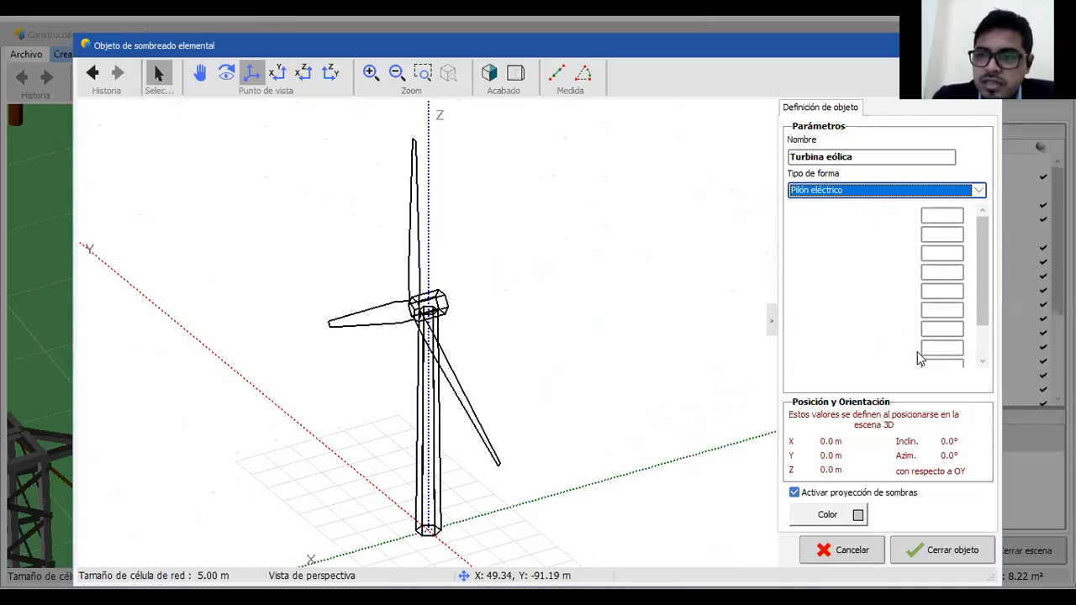
click(226, 73)
drag(524, 392, 313, 491)
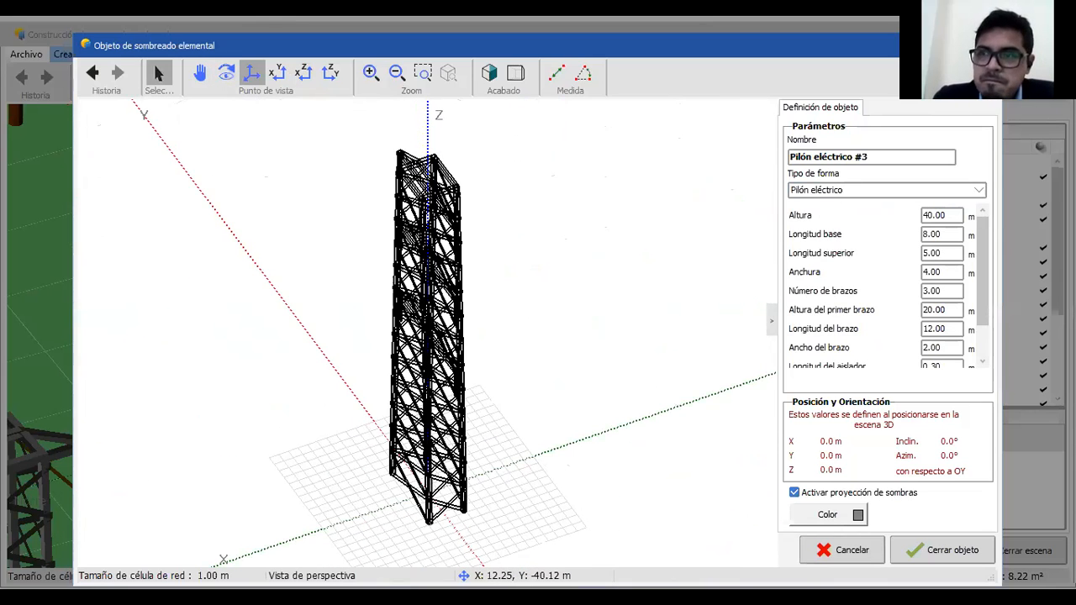
key(Escape)
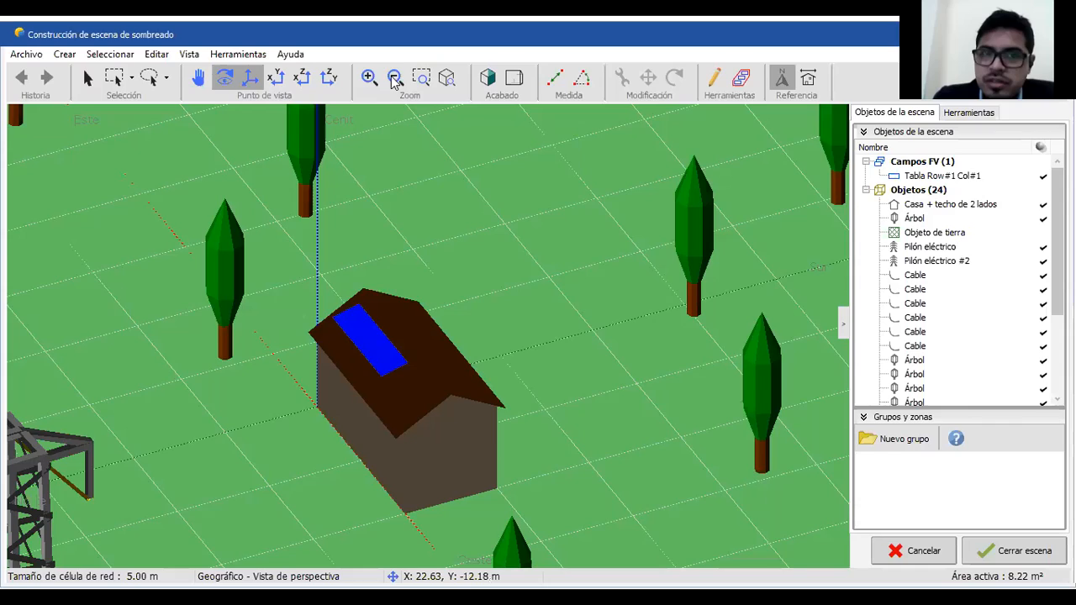
Step: Examine the whole shading scene around the house and go through its list of objects
click(394, 82)
click(394, 79)
click(395, 79)
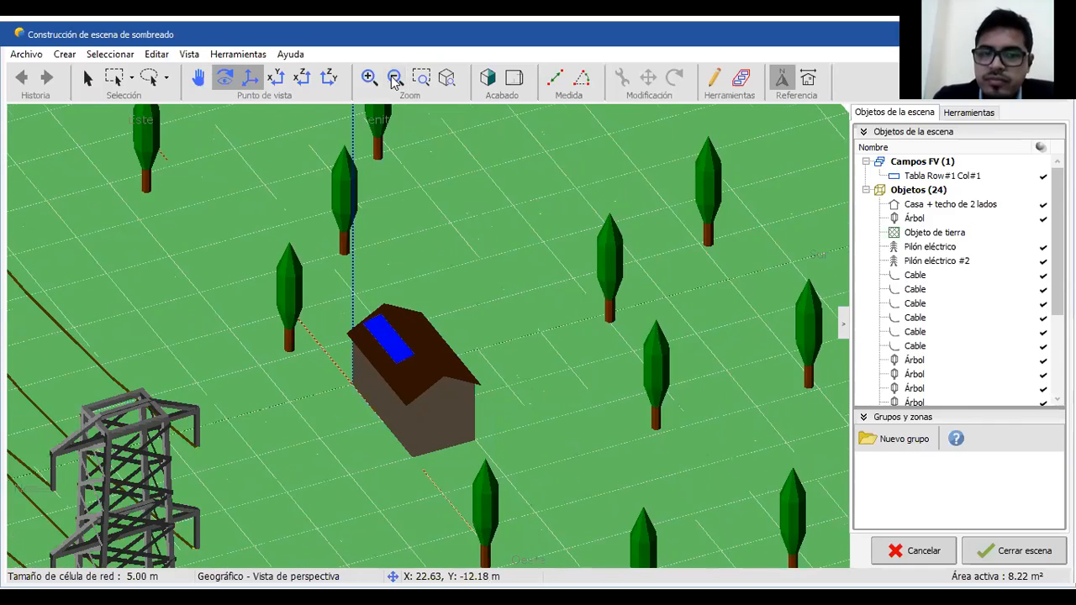
click(395, 79)
click(394, 80)
click(392, 87)
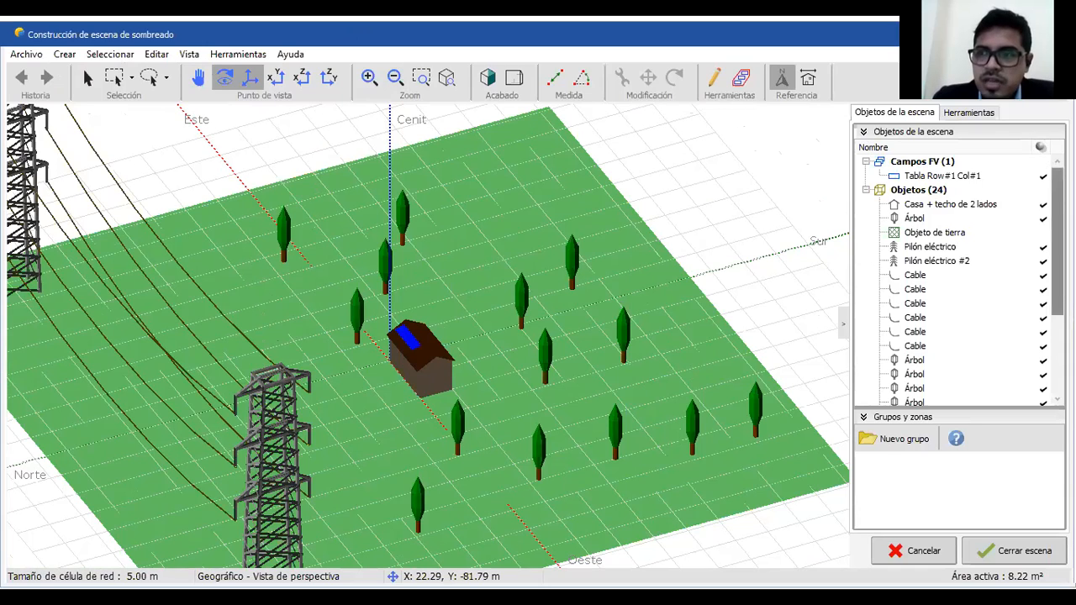
scroll(959, 278, down, 3)
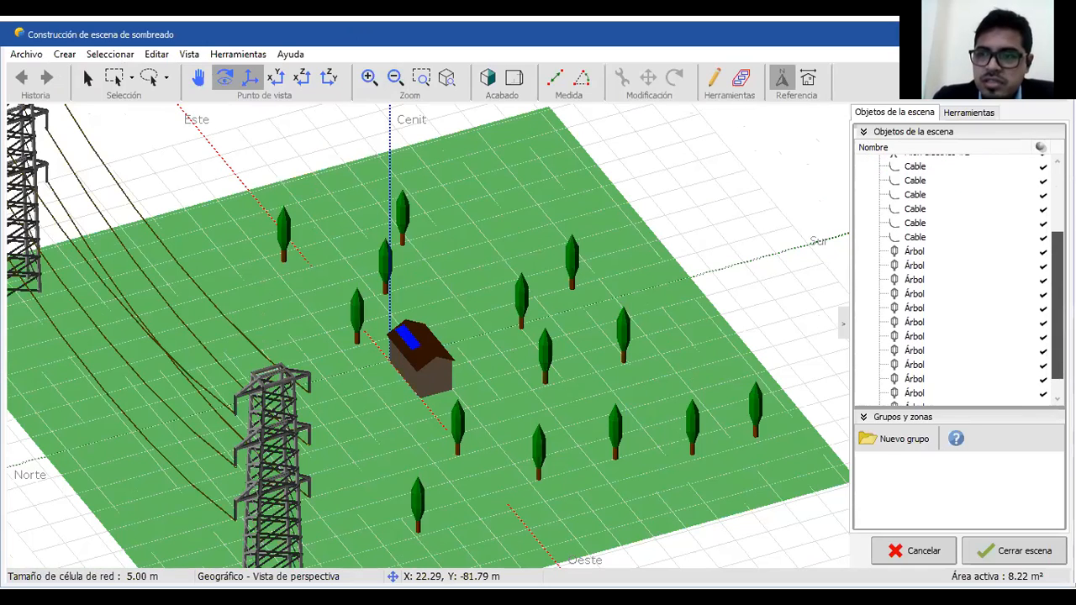
scroll(959, 278, up, 3)
mouse_move(1058, 220)
mouse_down()
mouse_move(1058, 296)
mouse_move(1057, 220)
mouse_up()
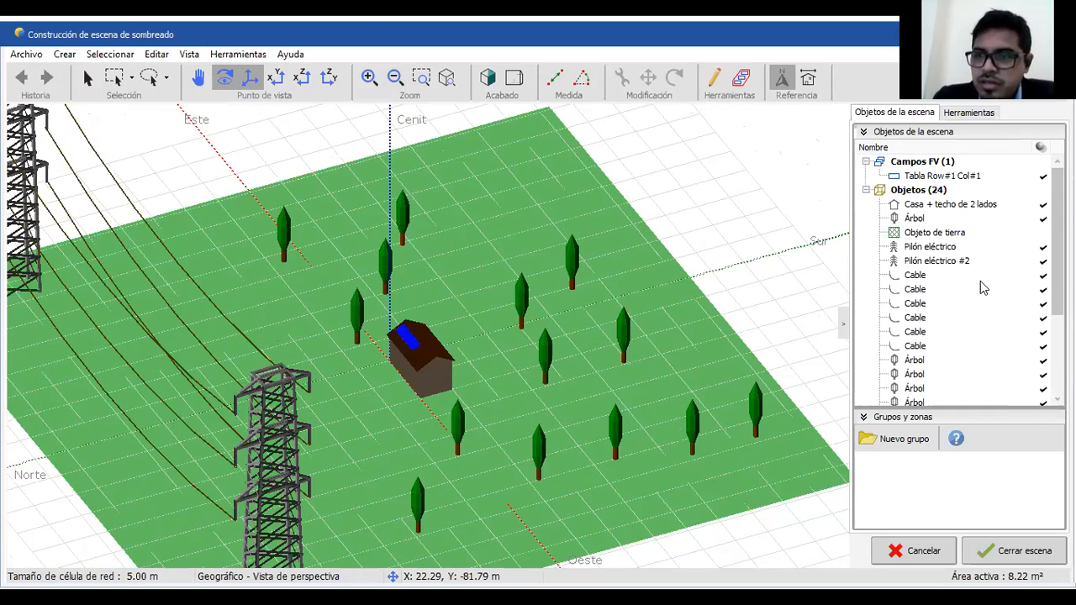
drag(1058, 252, 1043, 167)
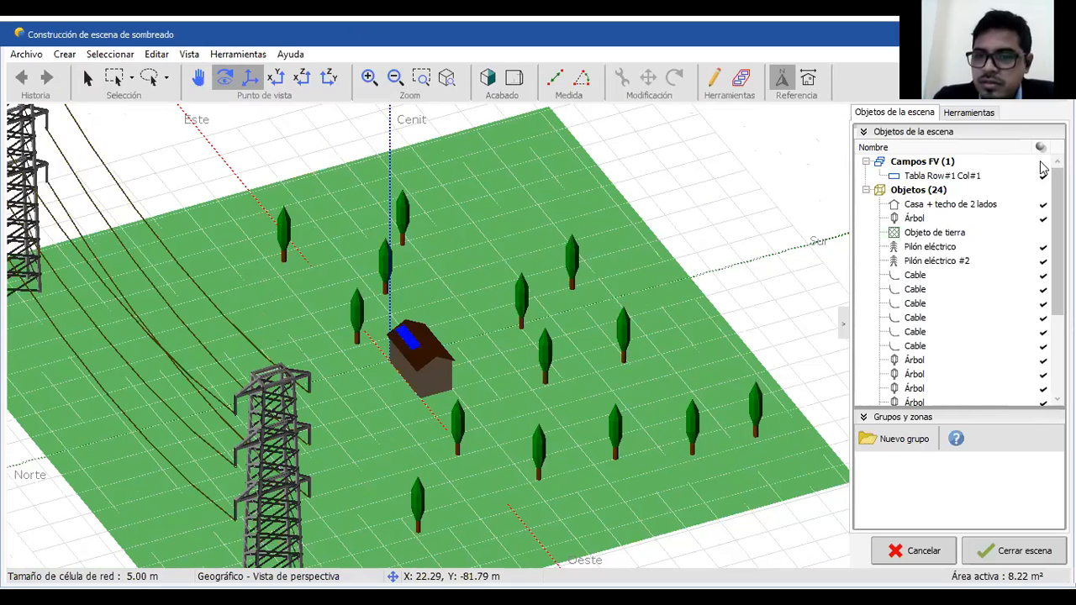
Step: Apply the sun position by time for 21/06/2015 at 07:31:24 to the scene
click(976, 113)
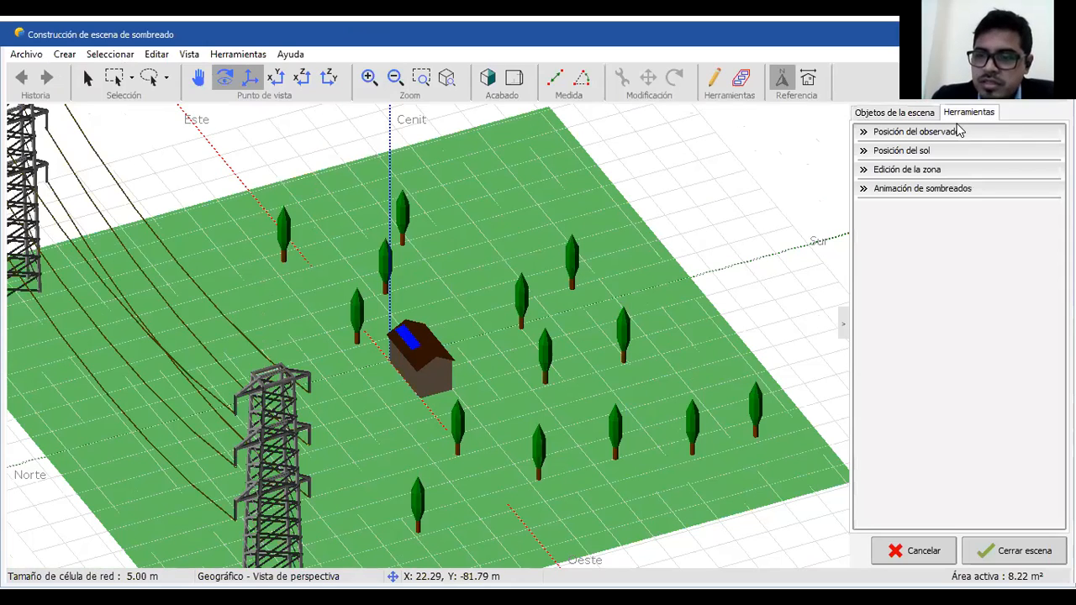
click(917, 134)
click(917, 135)
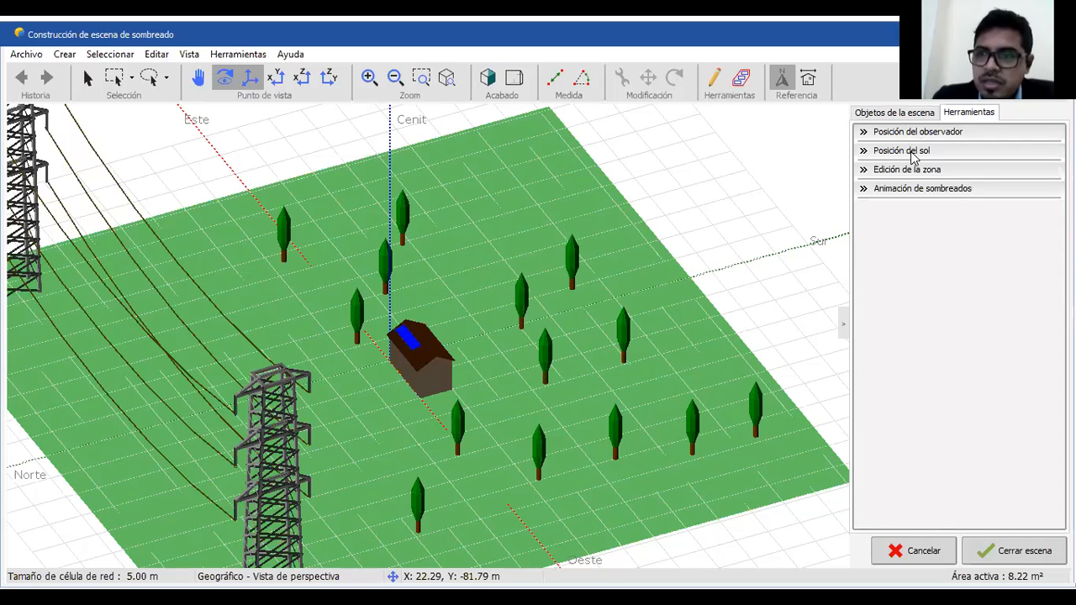
click(912, 153)
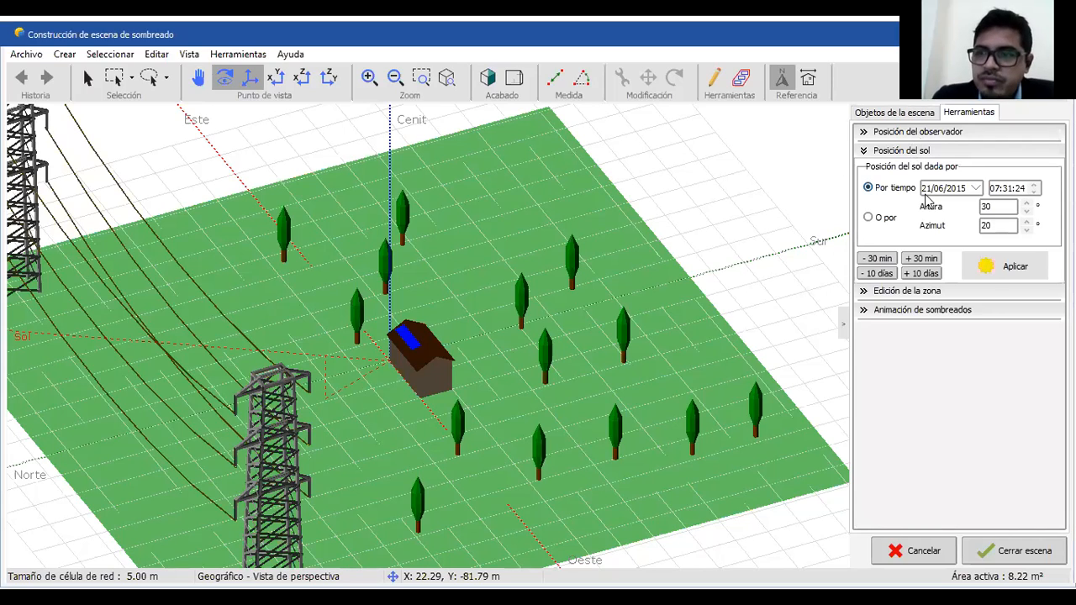
click(993, 274)
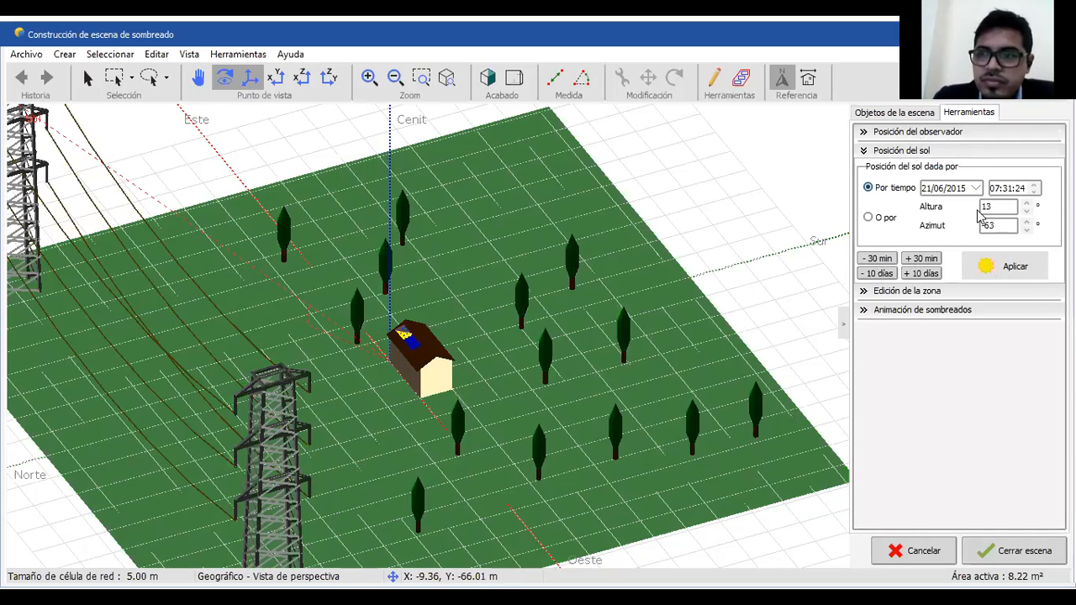
Step: Try the sun position at 06:31:24 and return it to 07:31:24
click(1035, 185)
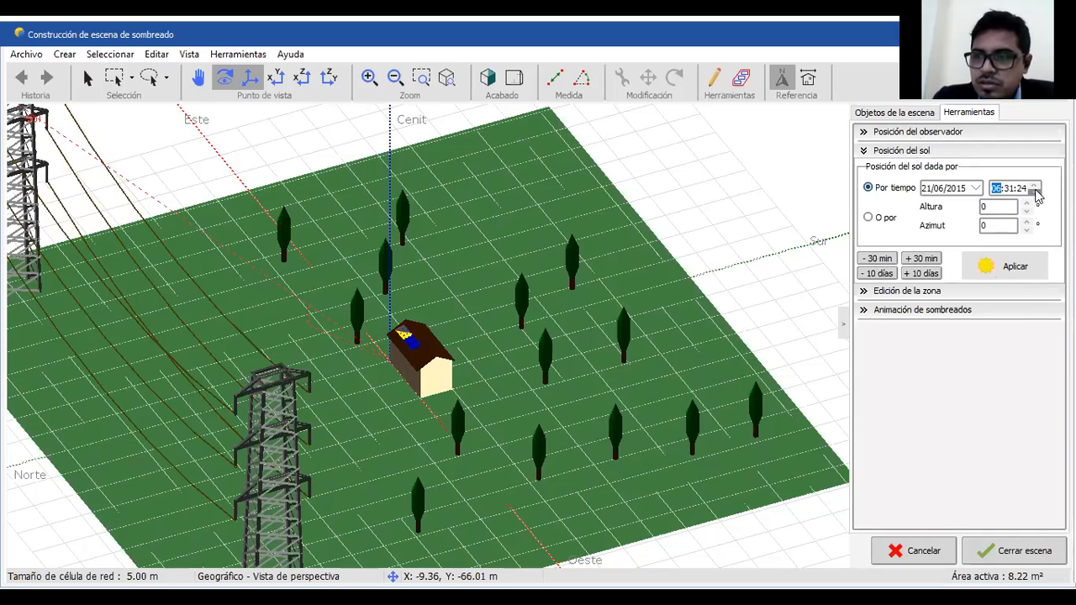
click(1020, 268)
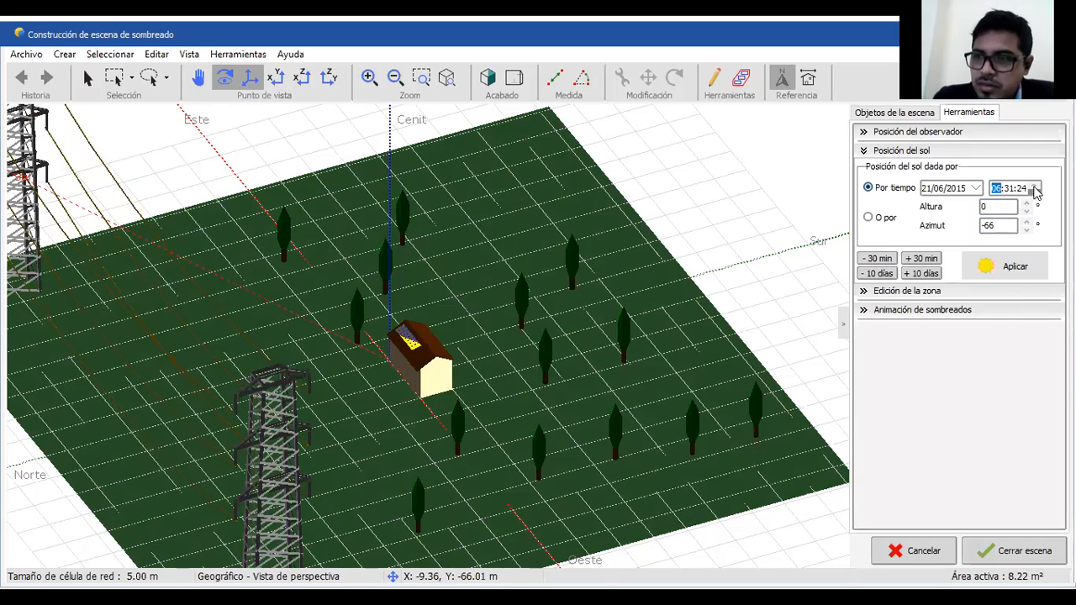
click(1019, 273)
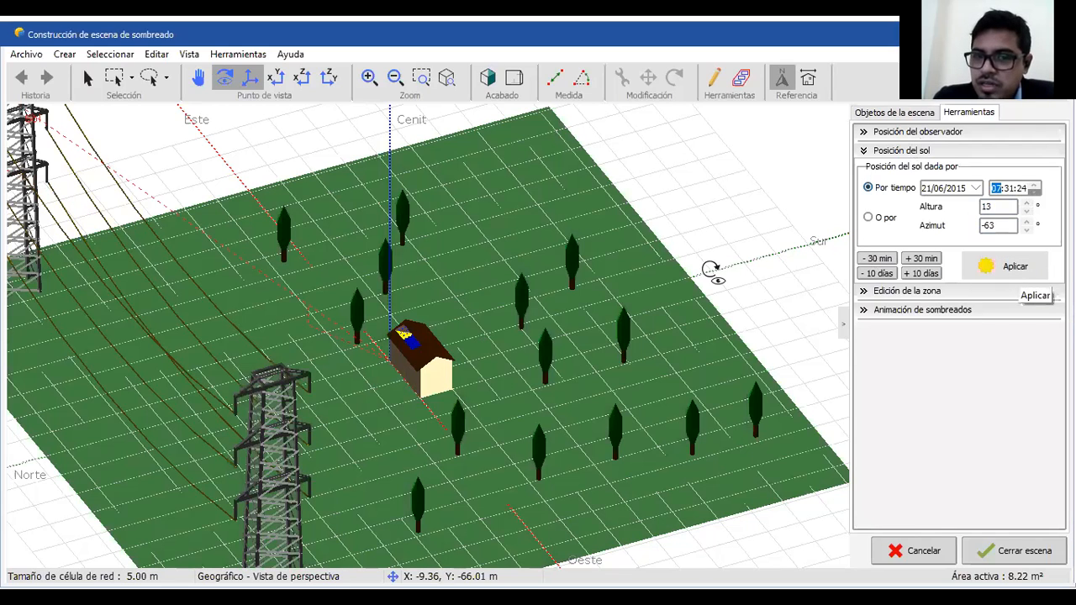
Step: Examine the full terrain with its sun direction, pylons, trees and house from the northeast side
click(395, 77)
click(395, 78)
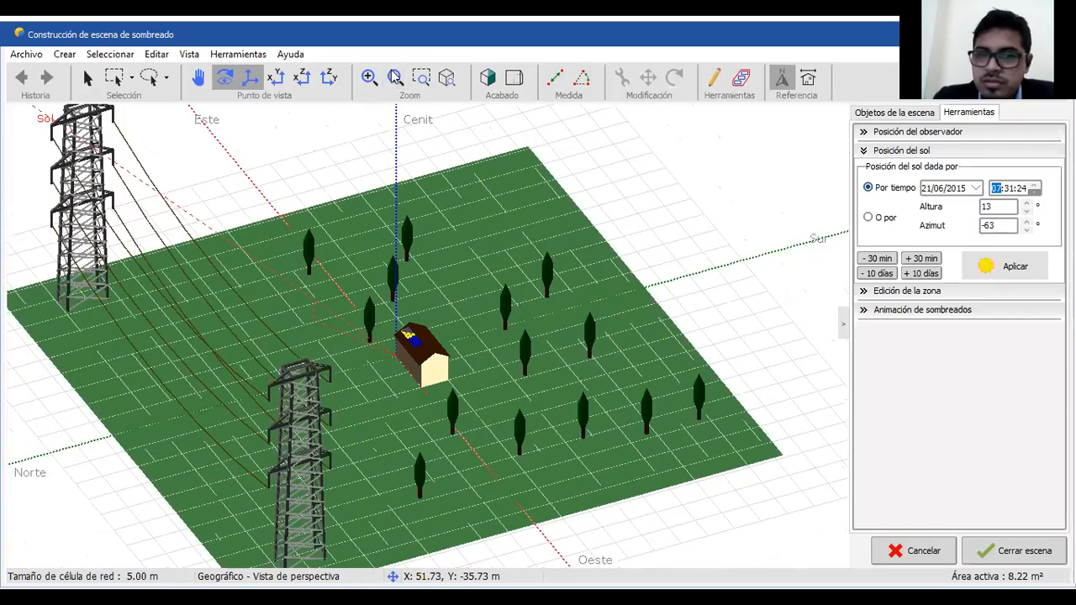
click(395, 77)
click(395, 77)
click(395, 77)
click(395, 78)
click(396, 77)
drag(199, 349, 715, 235)
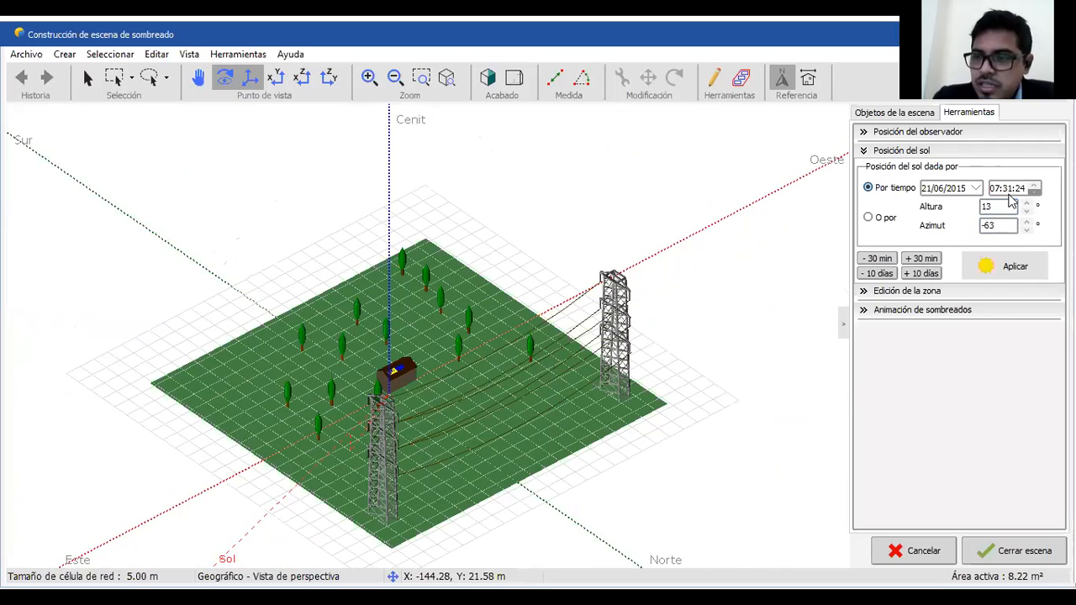
Step: Open the Edición de la zona tools and the Animación de sombreados settings
click(883, 294)
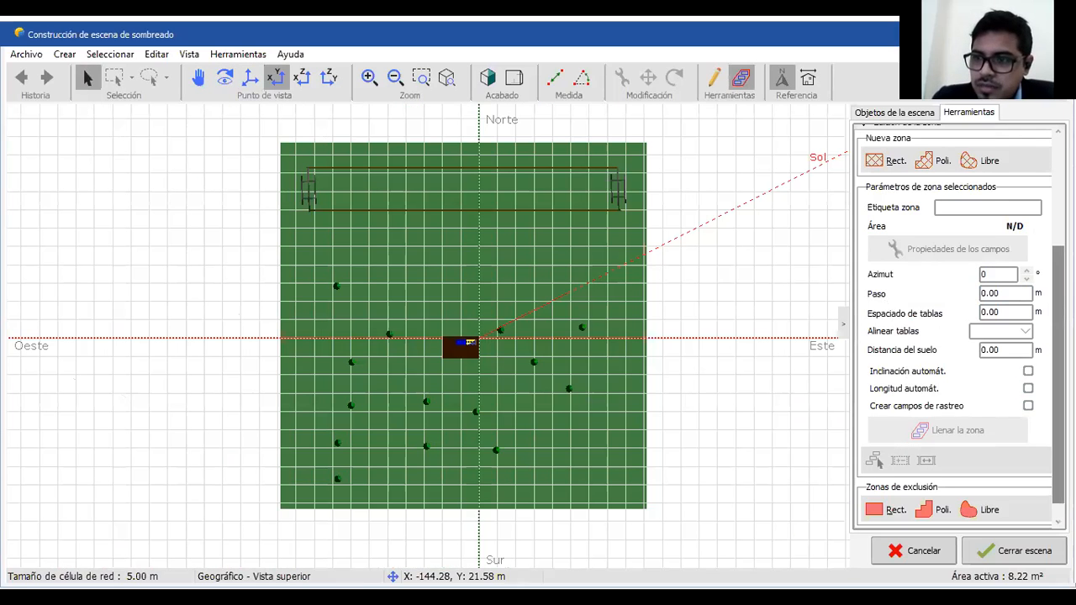
scroll(950, 526, down, 1)
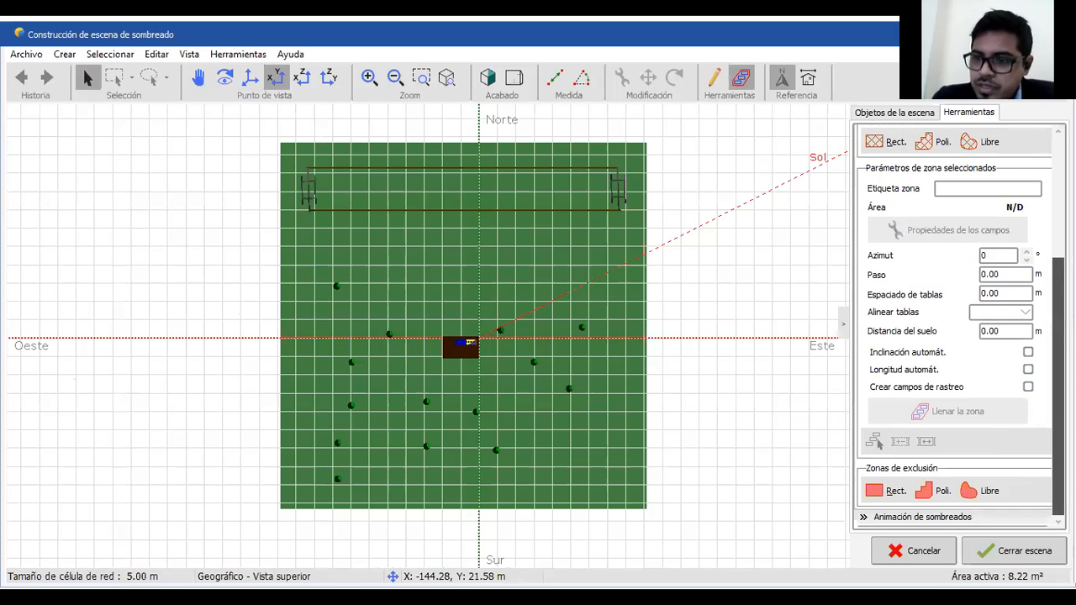
click(949, 519)
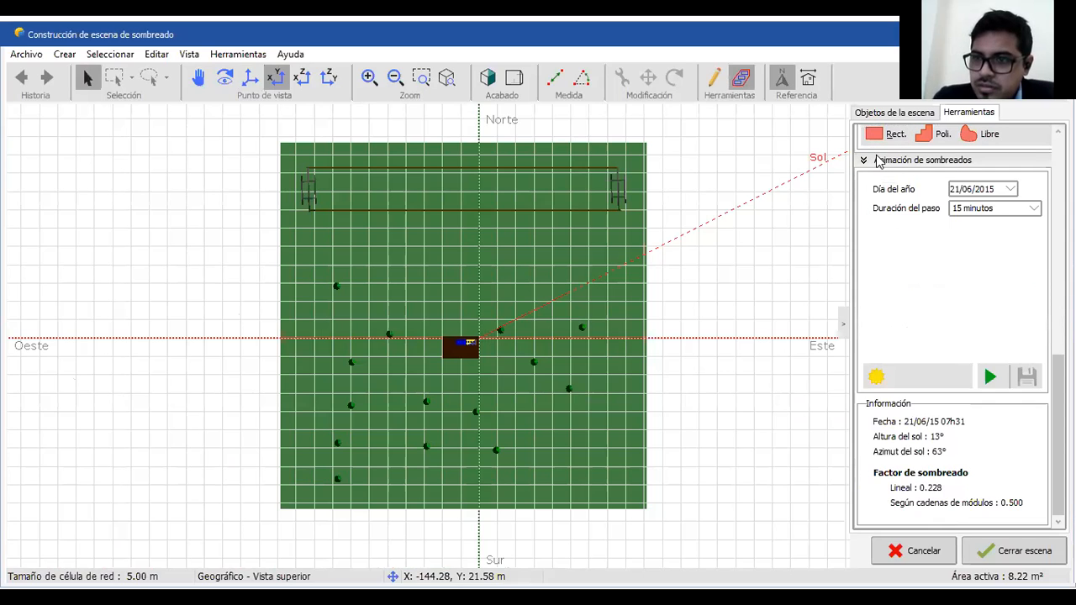
scroll(959, 183, up, 3)
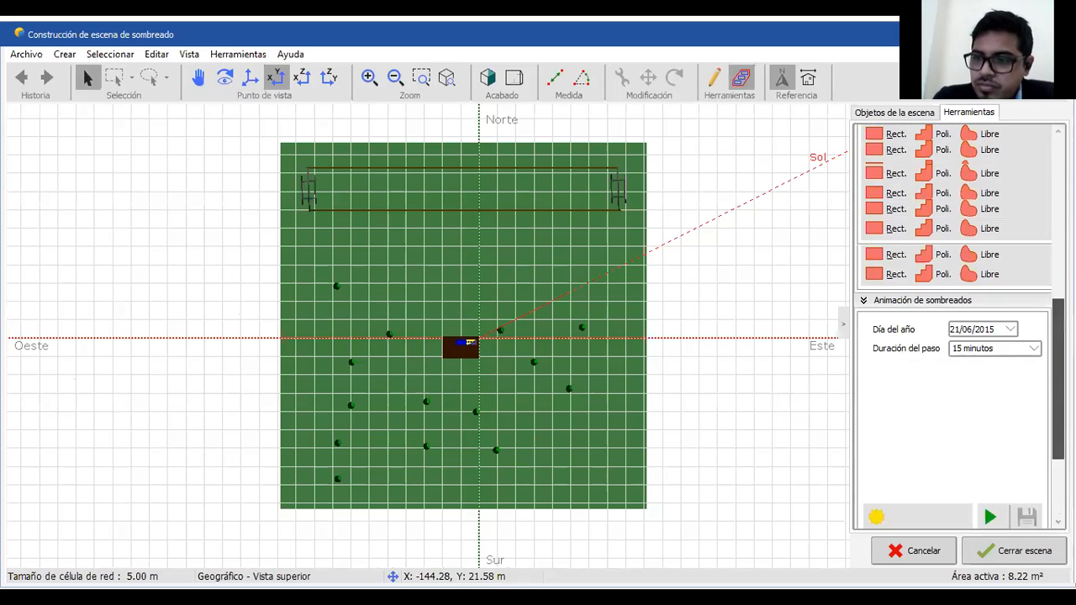
Step: Collapse the Posición del sol, Edición de la zona and Animación de sombreados tool sections
drag(1058, 348, 1058, 219)
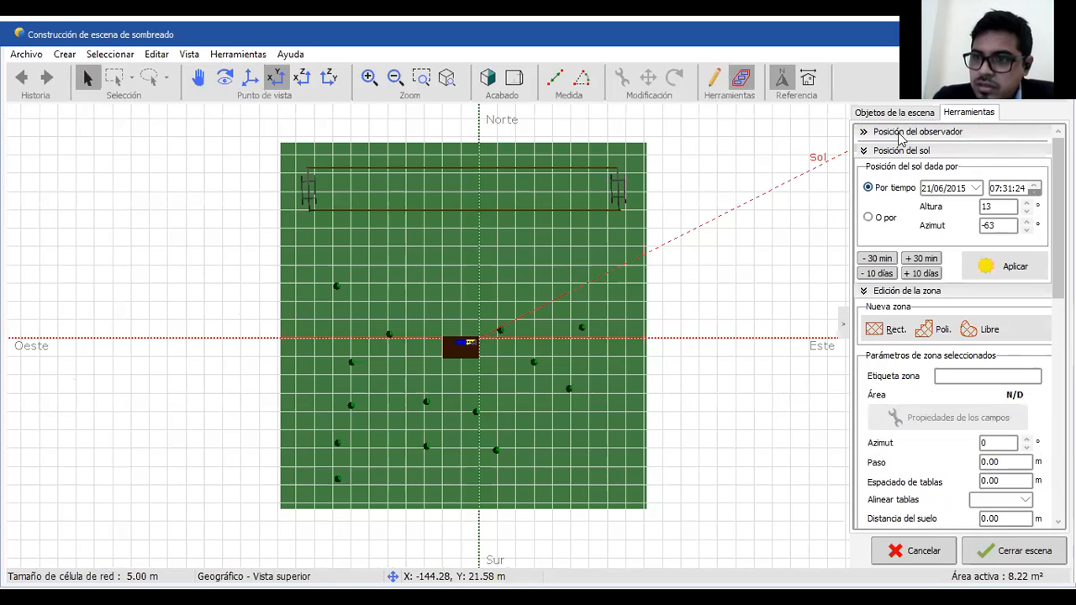
click(865, 151)
click(868, 190)
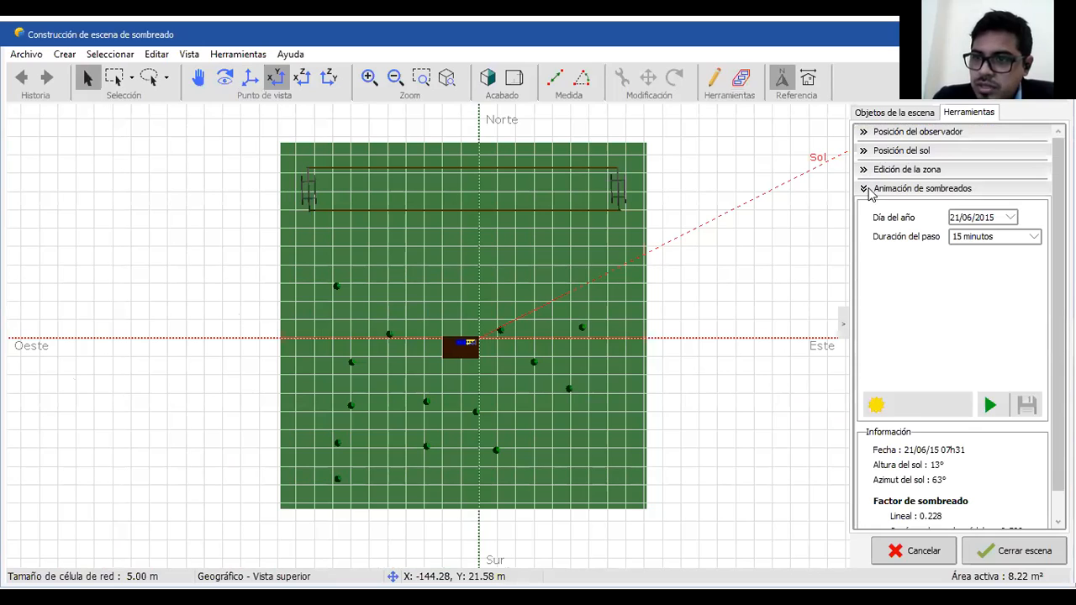
click(869, 191)
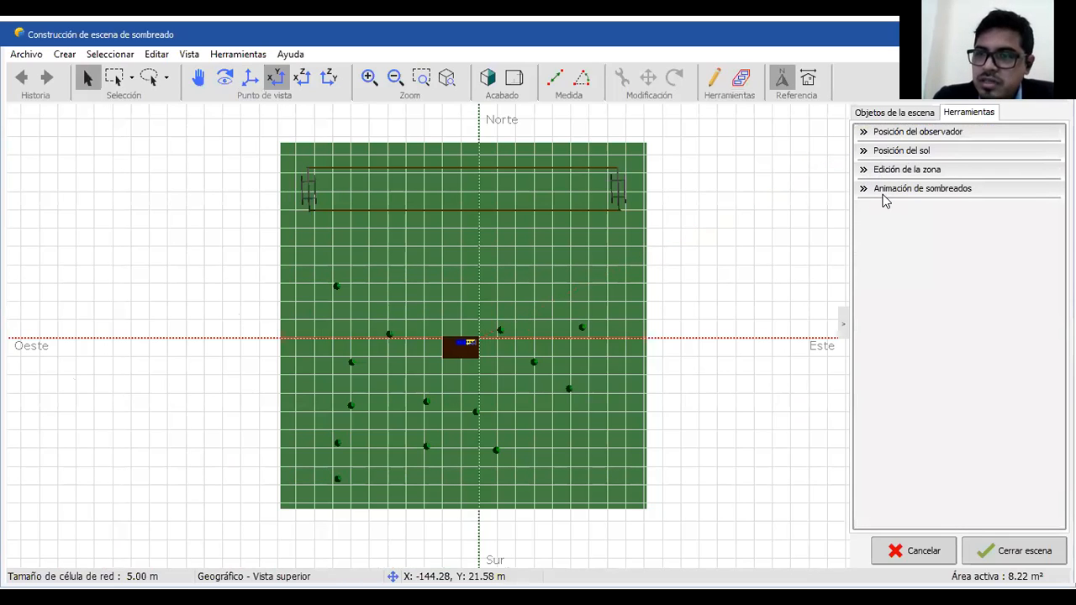
Step: Turn the scene to a perspective from the northeast and run the shading animation for 21/06/2015 with 15-minute steps
click(225, 79)
mouse_move(581, 418)
mouse_down()
mouse_move(558, 411)
mouse_move(486, 183)
mouse_move(270, 205)
mouse_move(127, 200)
mouse_move(98, 228)
mouse_move(106, 169)
mouse_move(123, 192)
mouse_move(413, 207)
mouse_up()
click(940, 190)
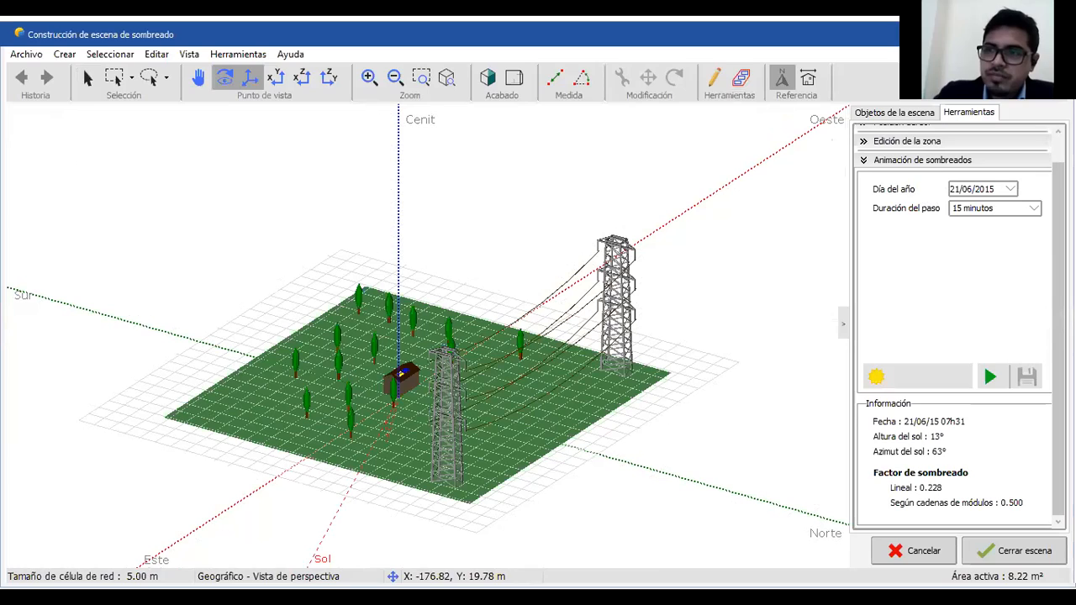
click(991, 379)
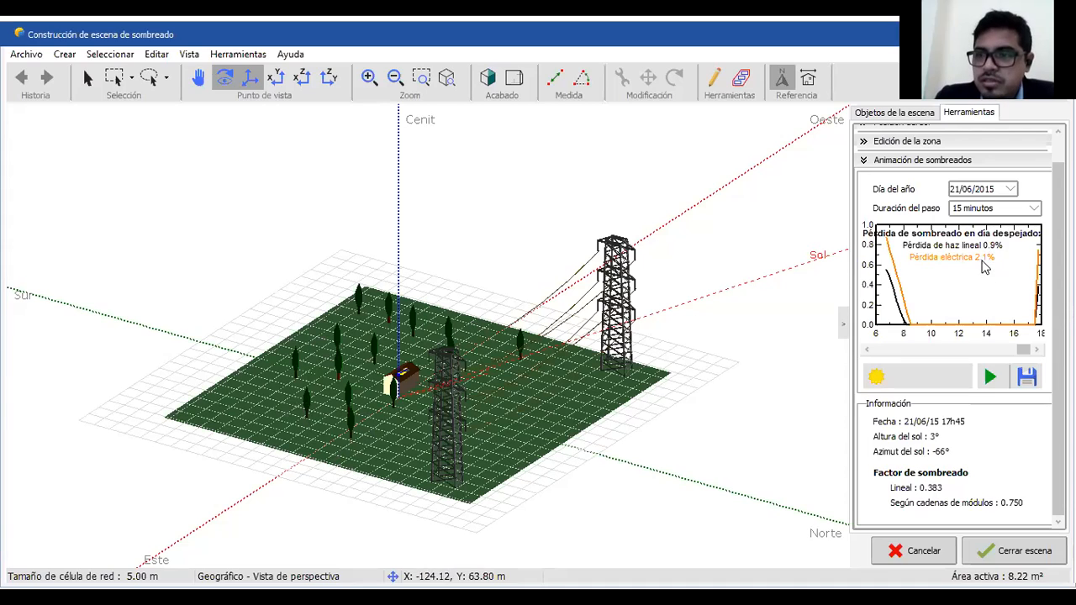
Step: Set the shading animation's day to 11/02/2015 and run the animation with 15-minute steps
click(1011, 189)
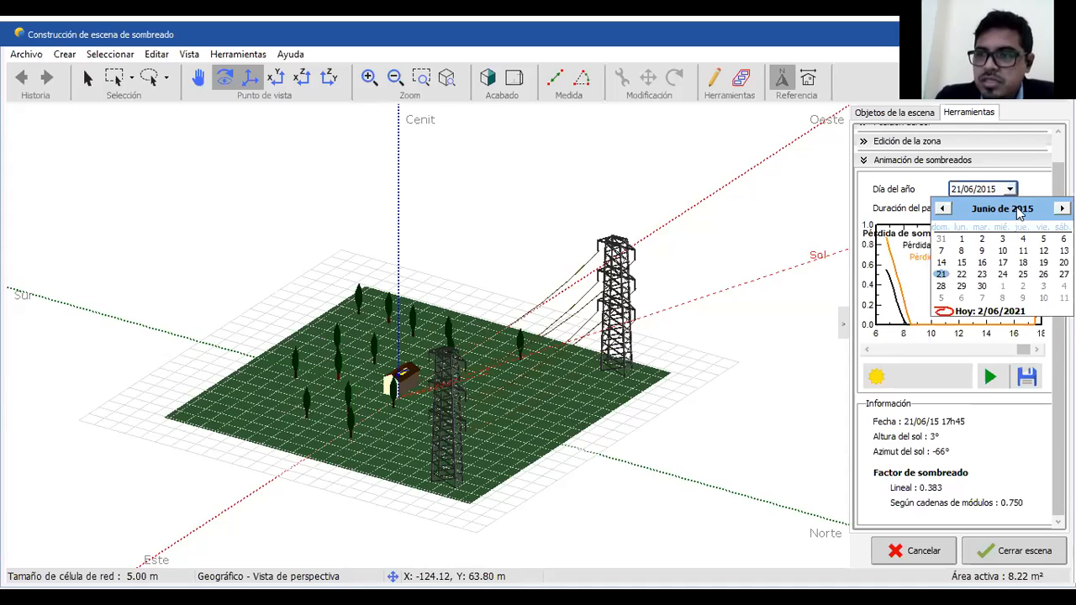
click(943, 208)
click(942, 209)
click(942, 208)
click(943, 208)
click(943, 209)
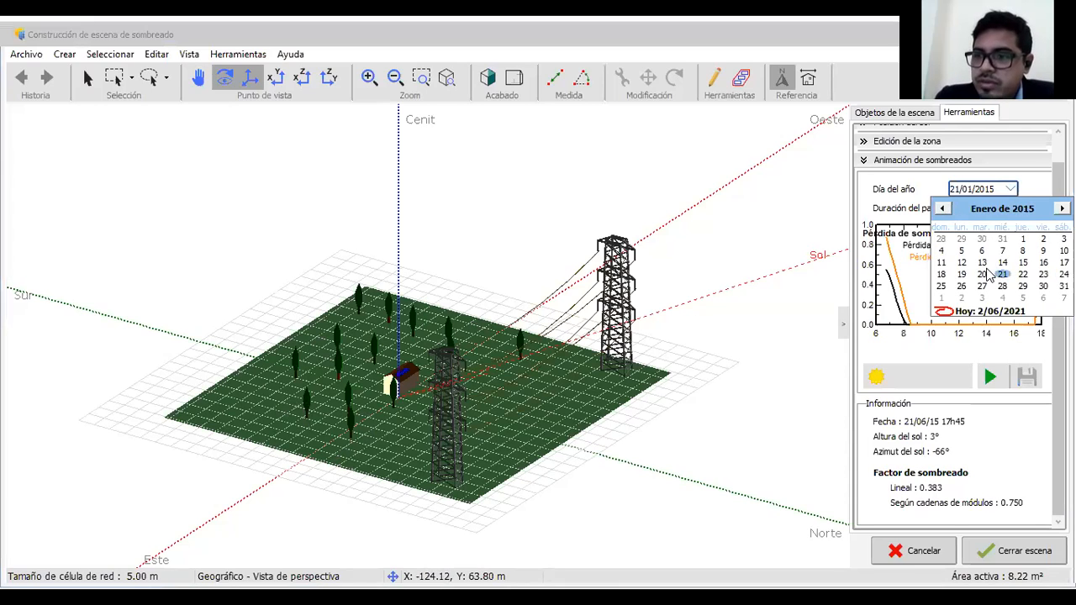
click(1011, 189)
click(1011, 189)
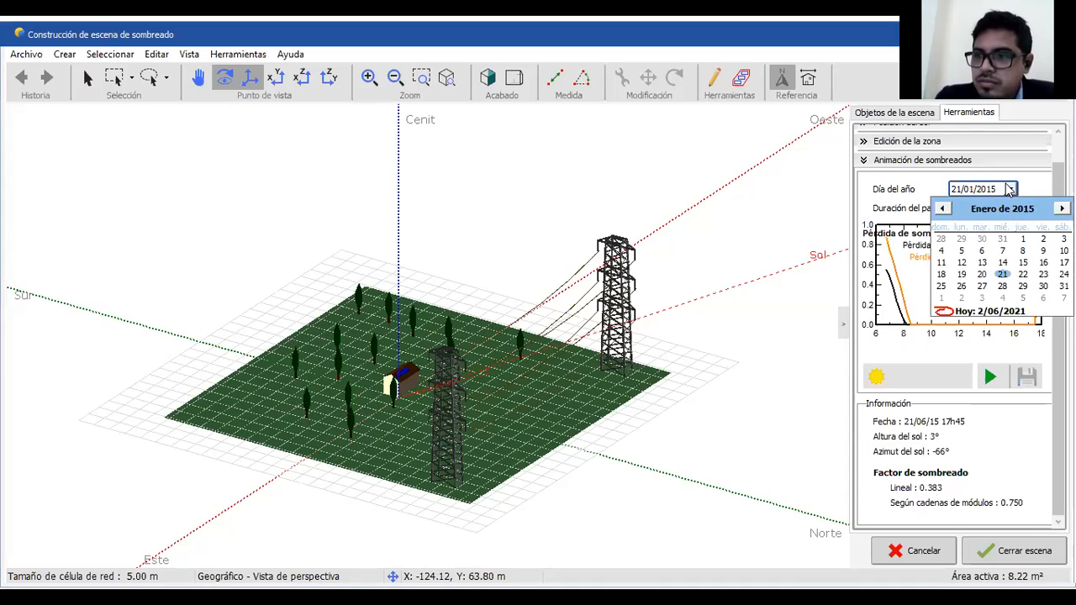
scroll(1006, 266, down, 1)
click(1002, 262)
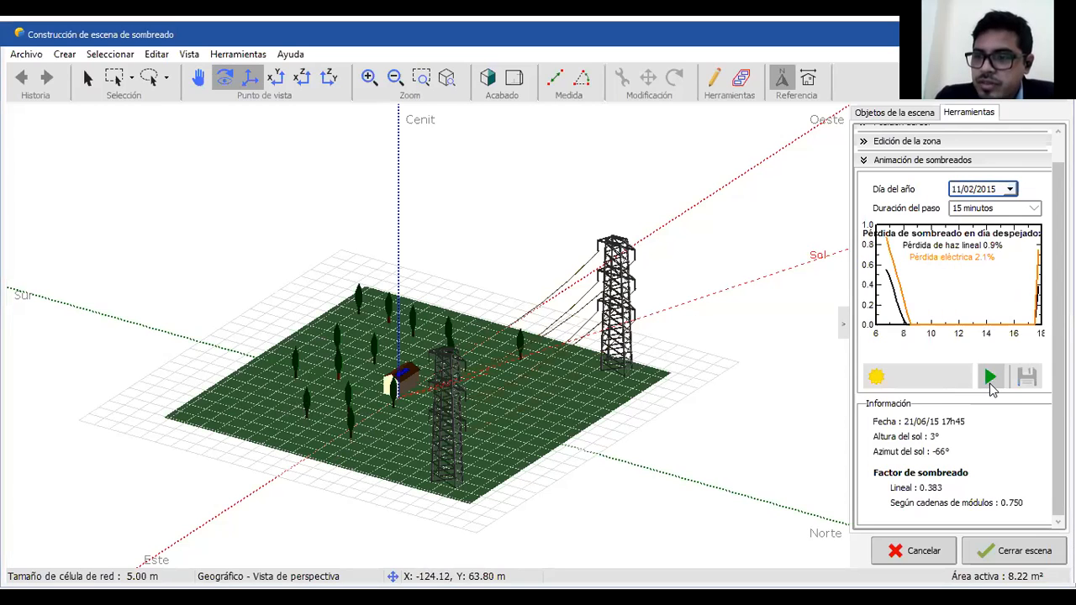
click(989, 377)
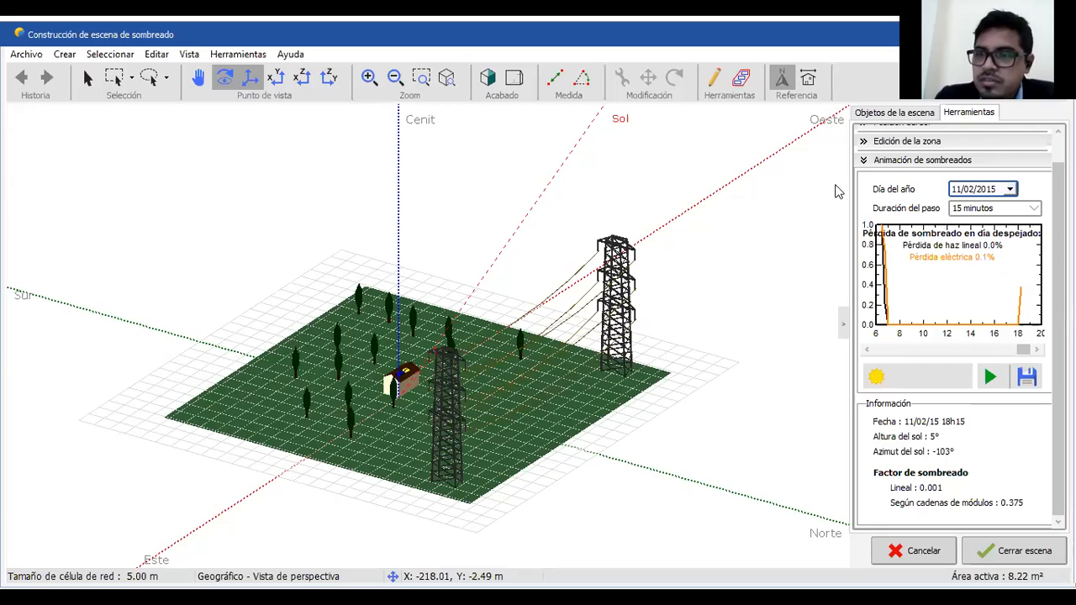
Step: Leave the 3D scene and examine the linear iso-shading diagram in solar and legal time, plus the linear shading factor table
key(alt+Tab)
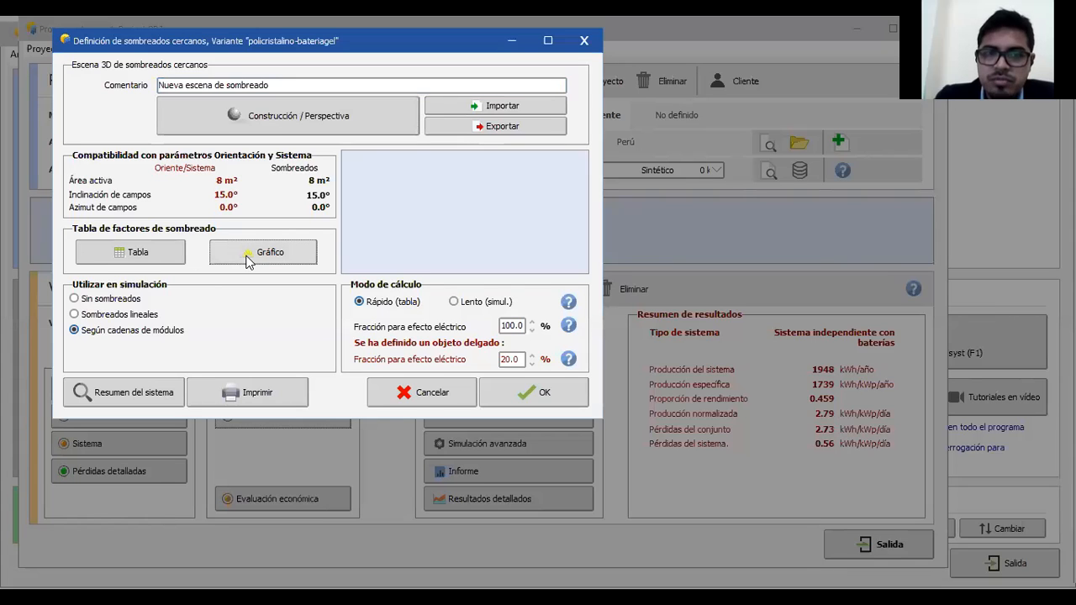
click(308, 259)
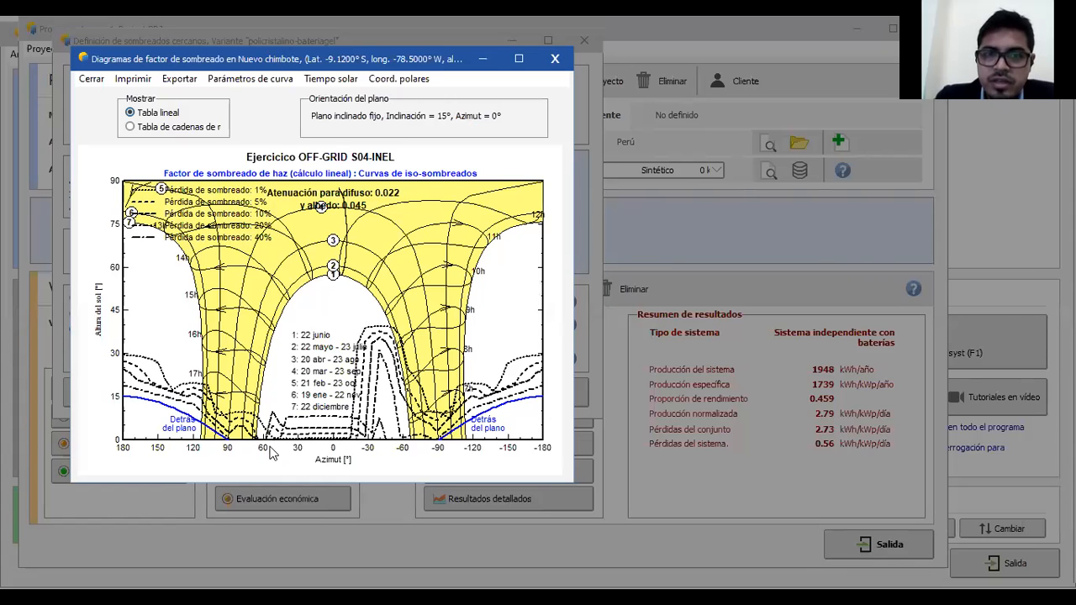
click(313, 79)
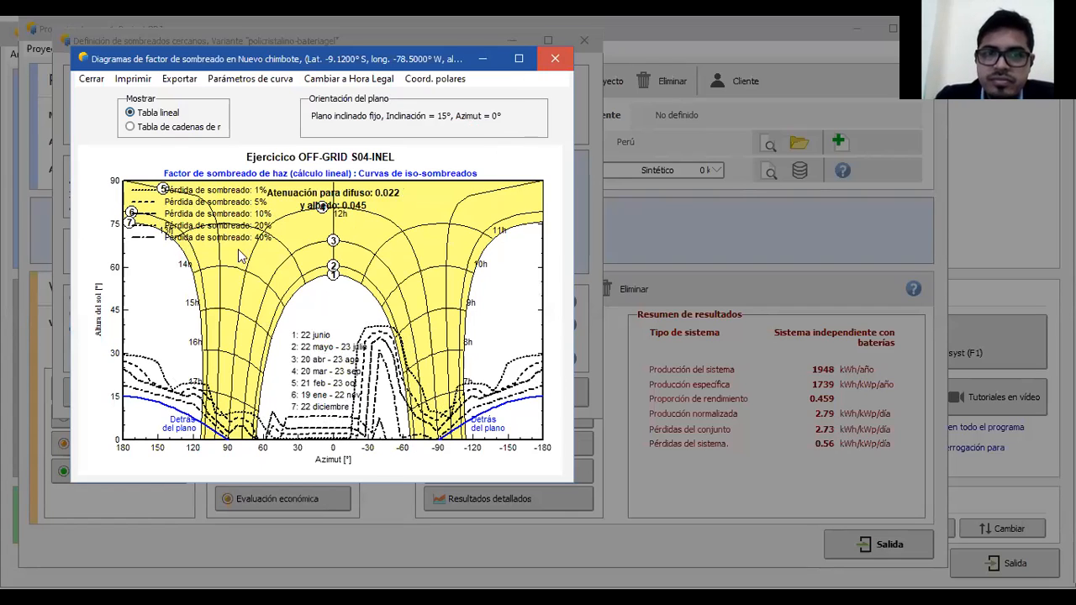
click(555, 58)
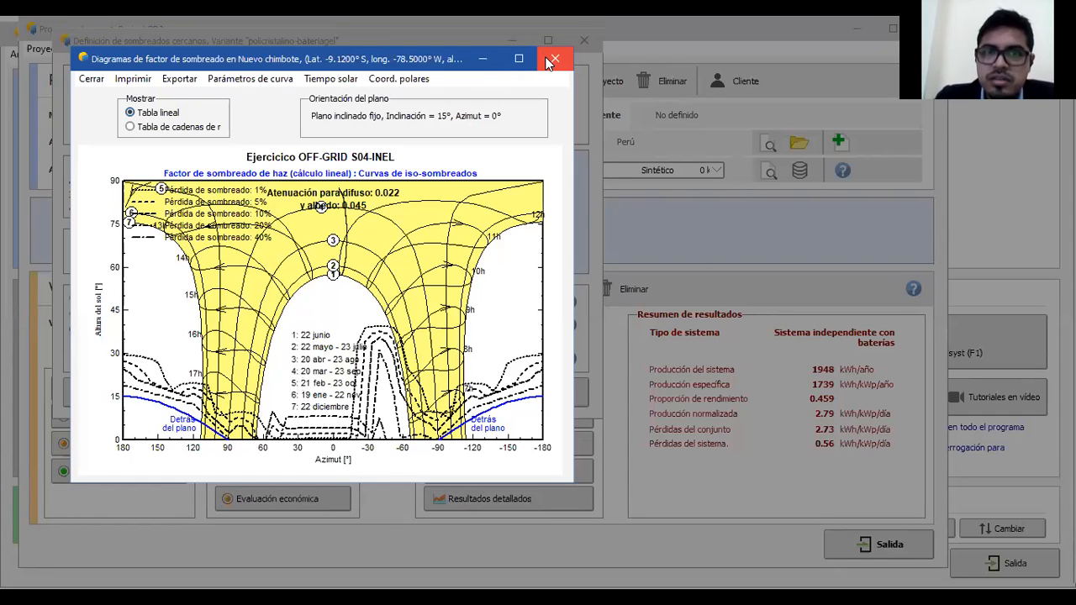
click(551, 60)
click(130, 254)
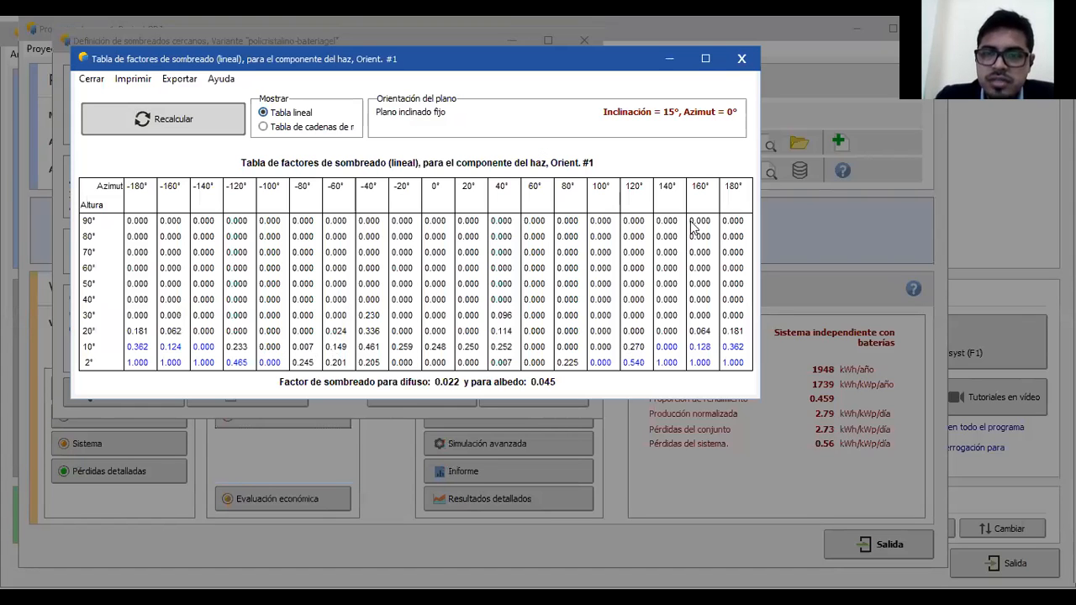
click(743, 61)
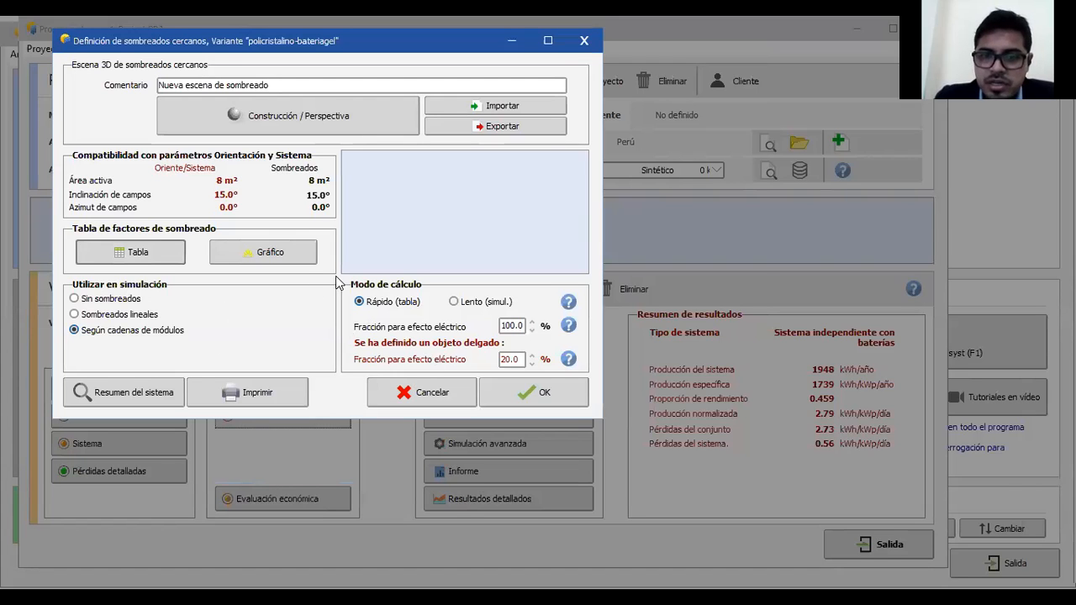
Step: Close the near shading definition and rerun the simulation of variant VC0 policristalino-bateriagel
click(390, 405)
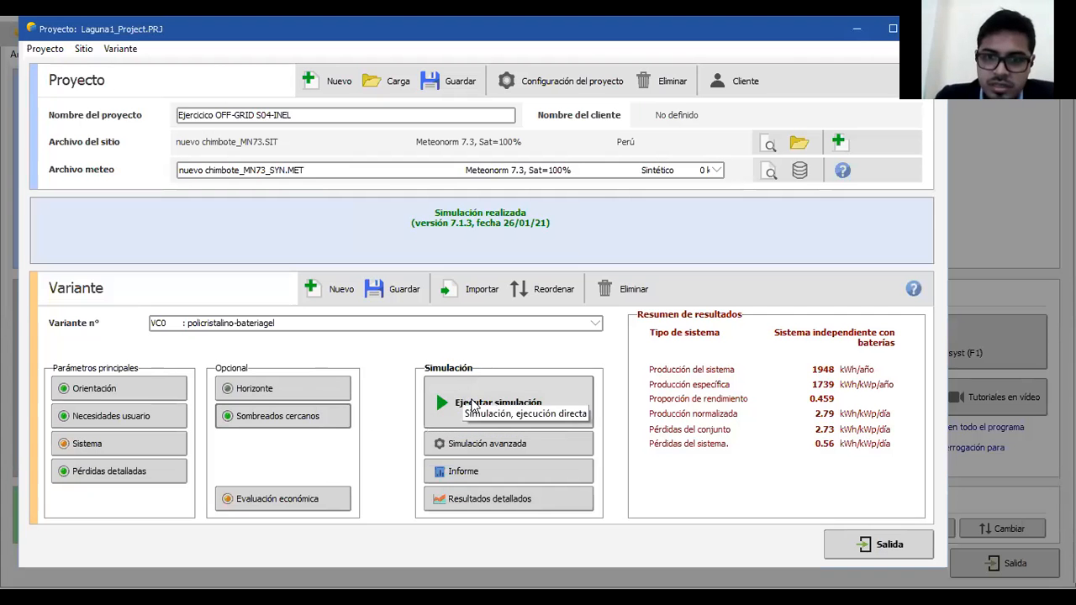
click(466, 410)
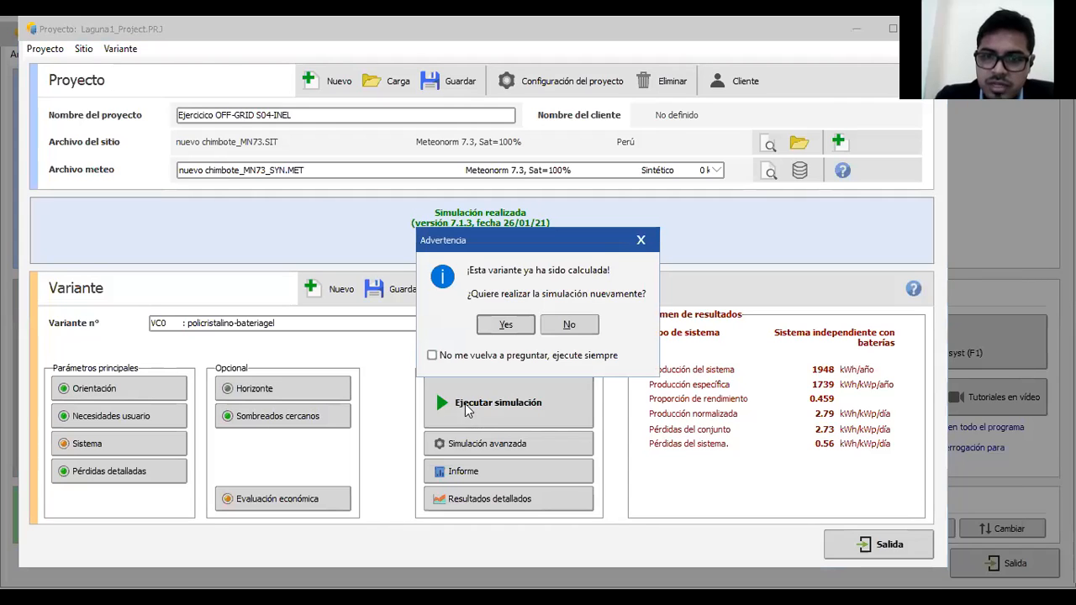
click(506, 325)
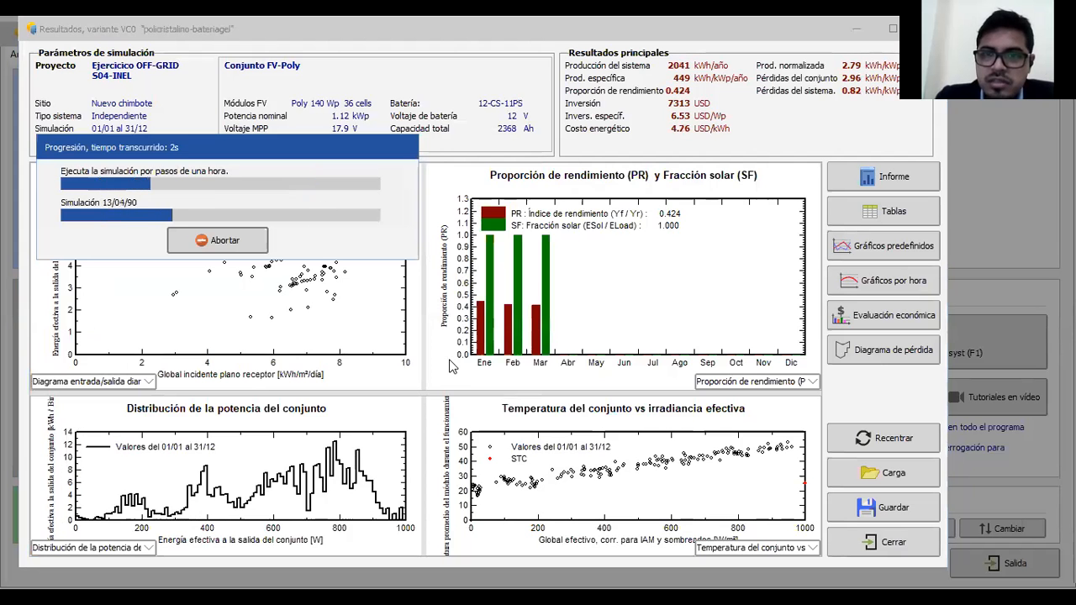
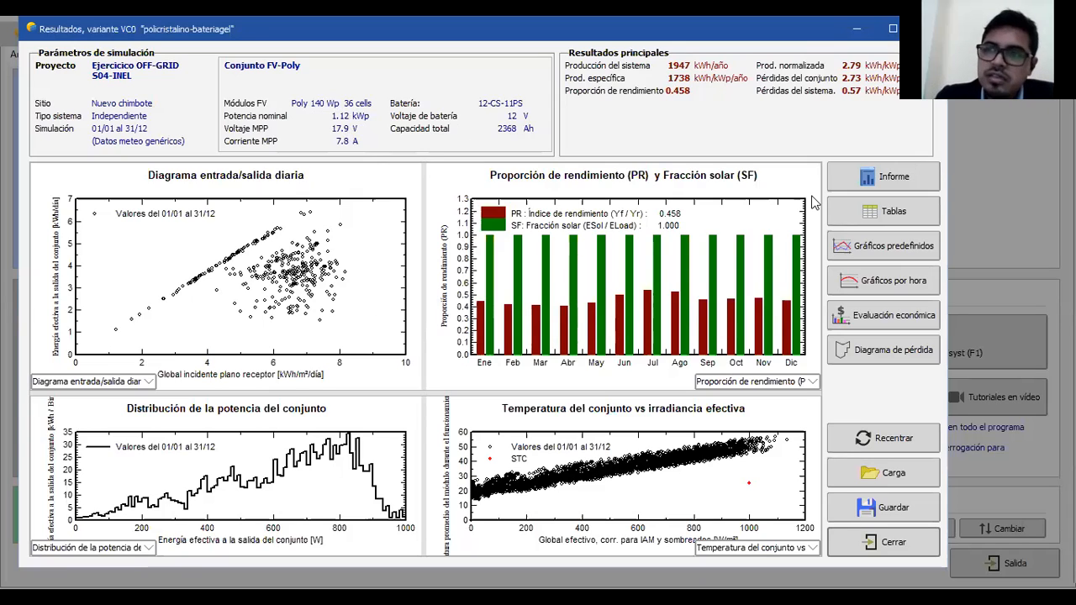
Step: Review the variables of the available monthly result tables and view the Balances y resultados principales table
click(867, 216)
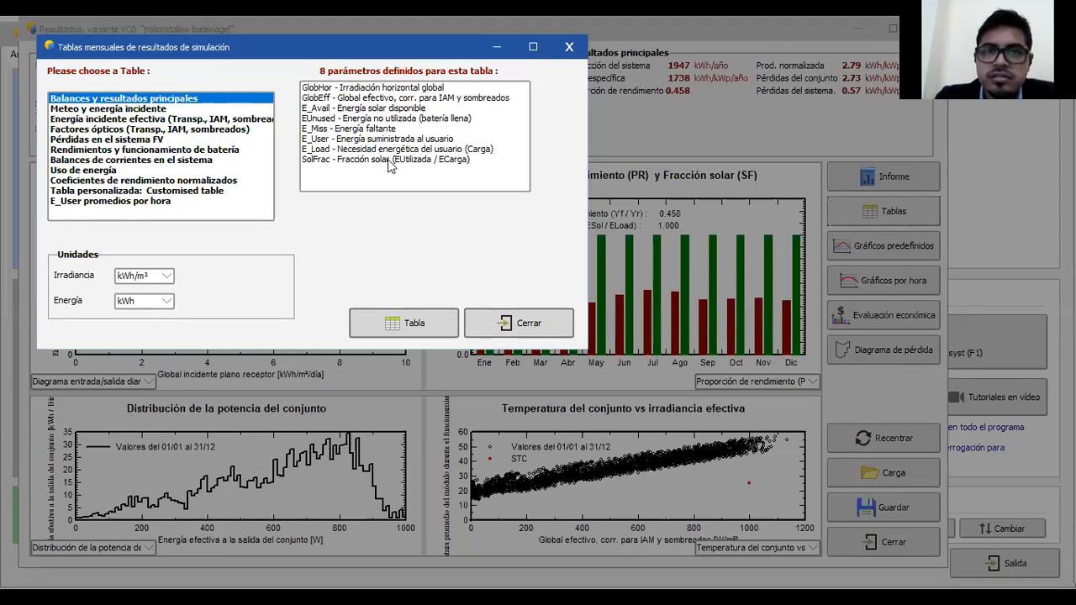
click(143, 113)
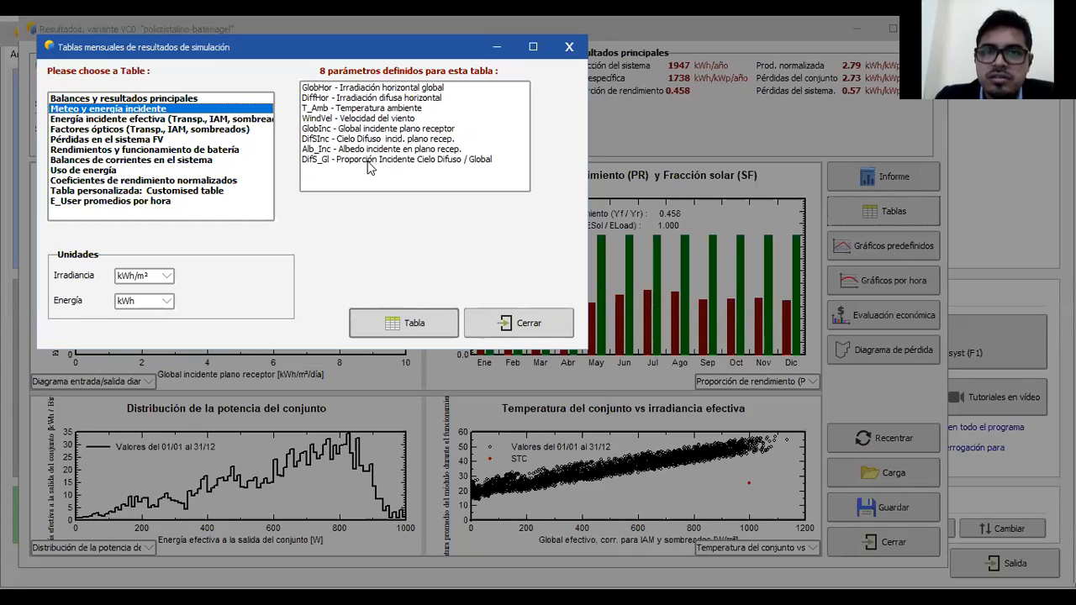
click(118, 122)
click(126, 153)
click(138, 183)
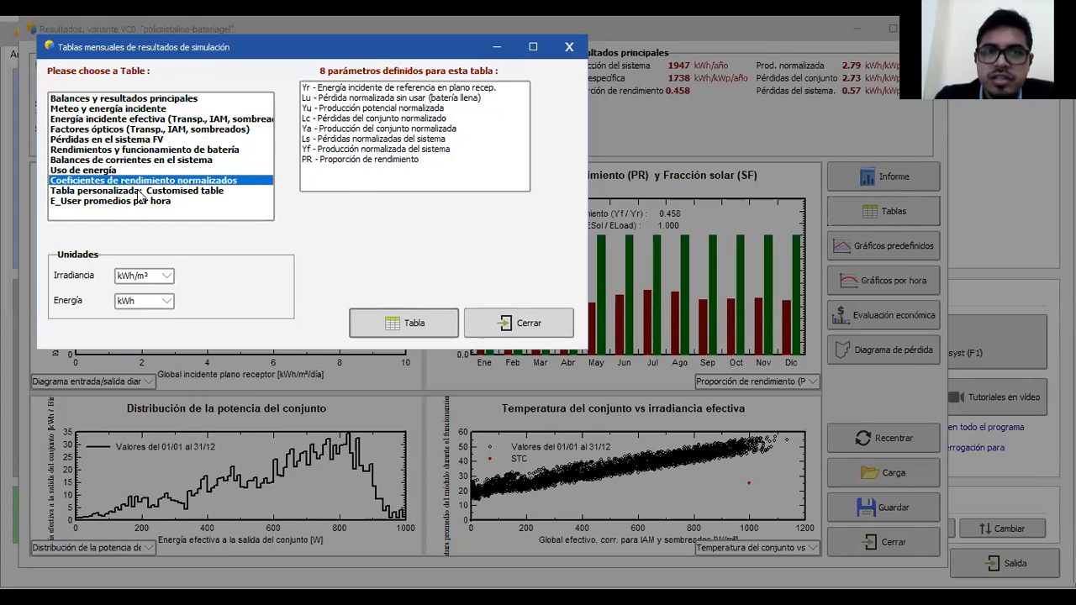
click(139, 201)
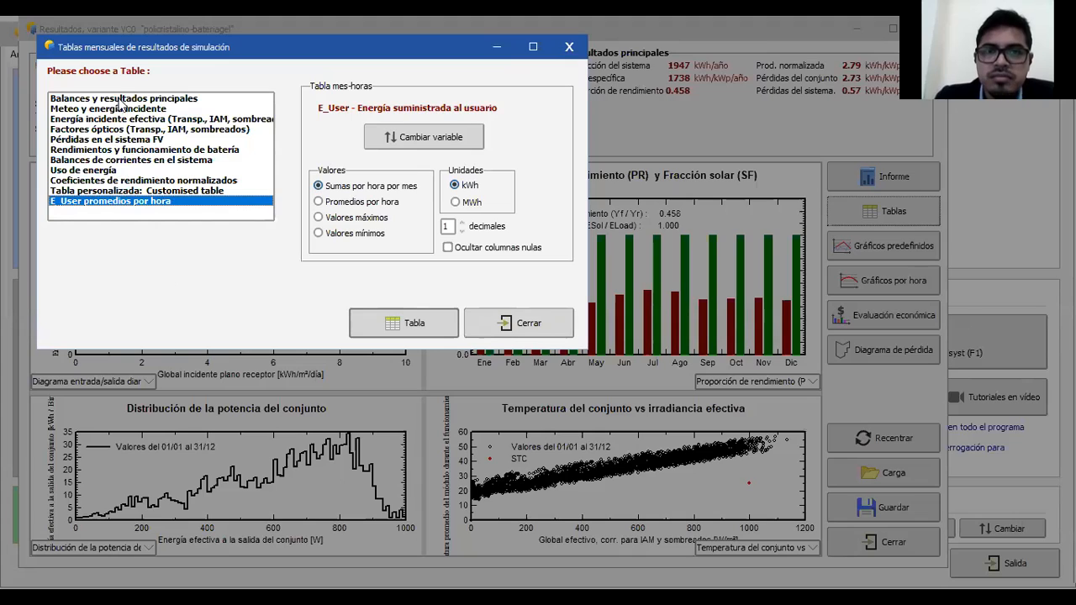
click(123, 98)
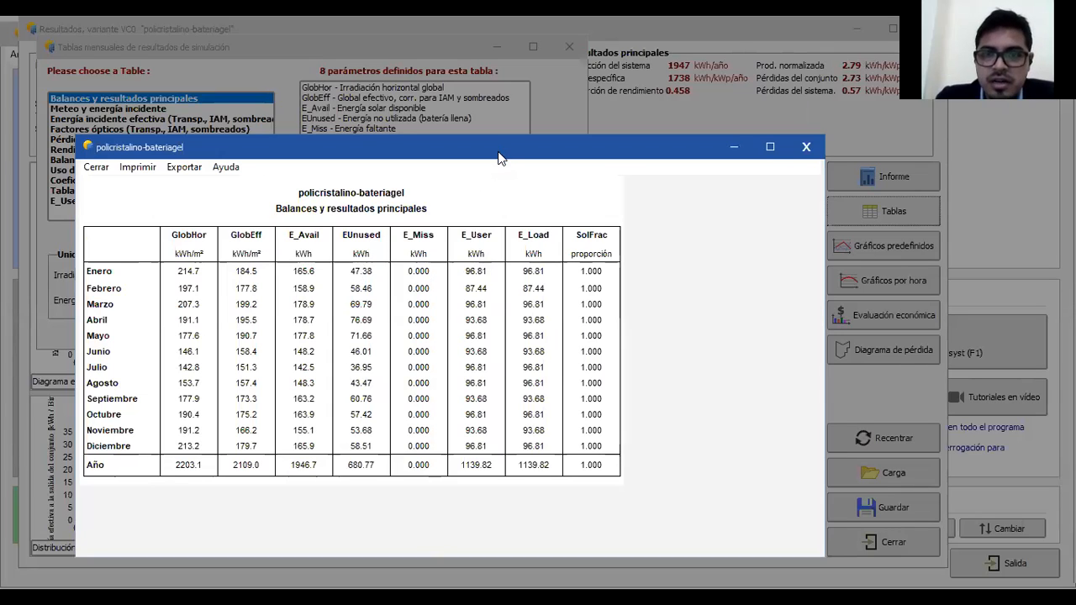
drag(531, 158, 530, 194)
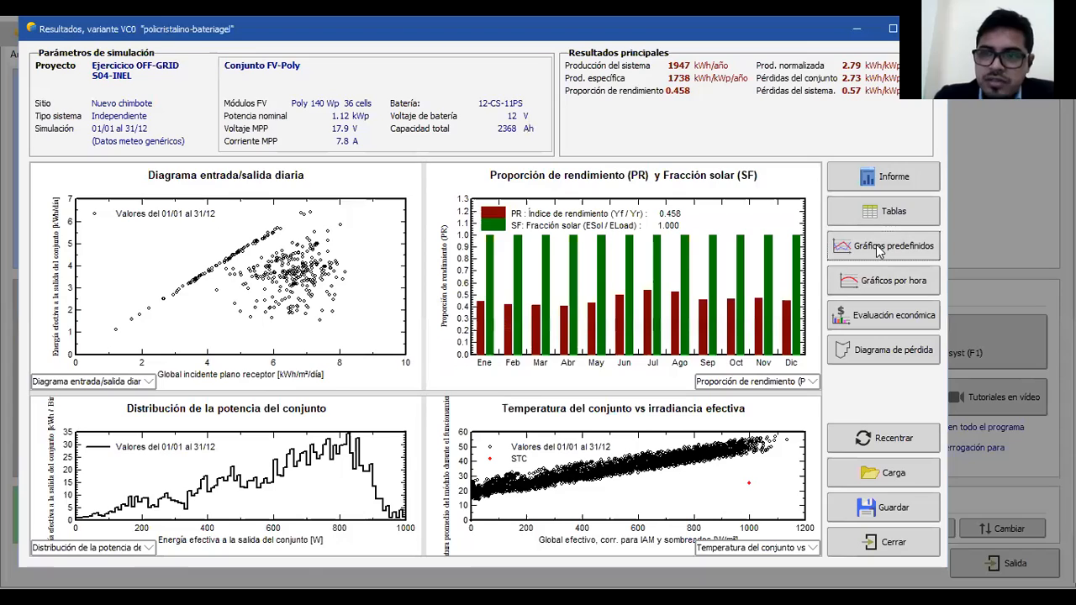
Step: View the predefined graphs Producciones normalizadas (por kWp instalado) and Energía diaria a la salida del conjunto
click(876, 245)
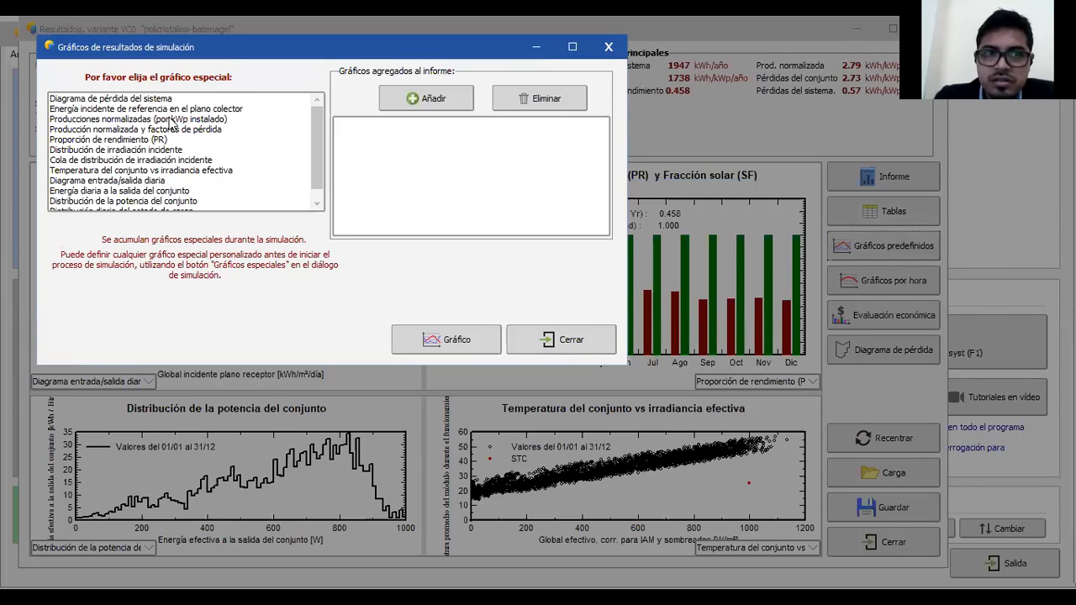
click(136, 102)
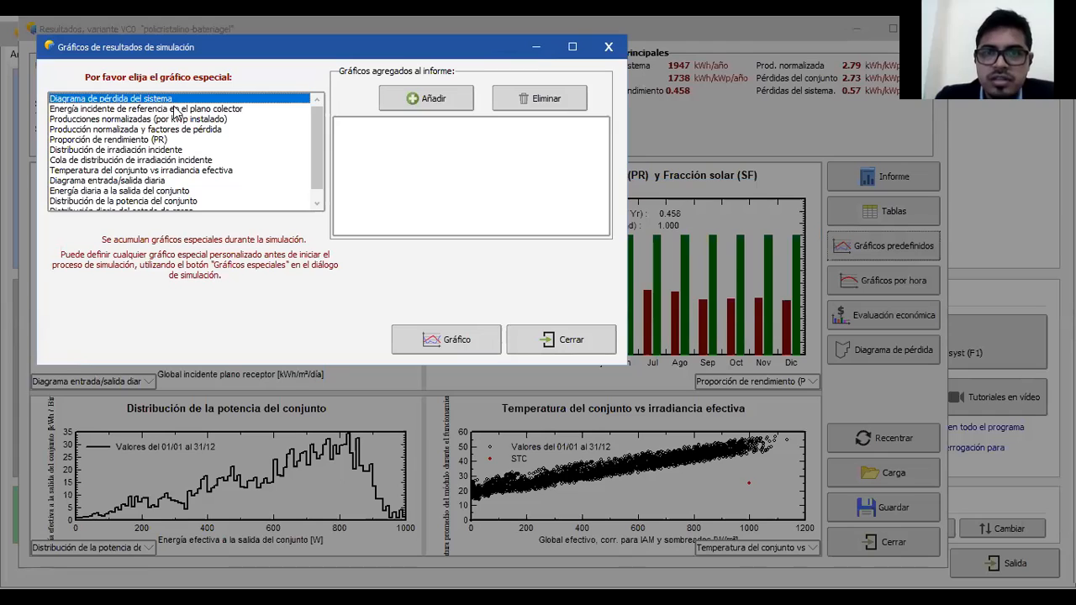
click(157, 118)
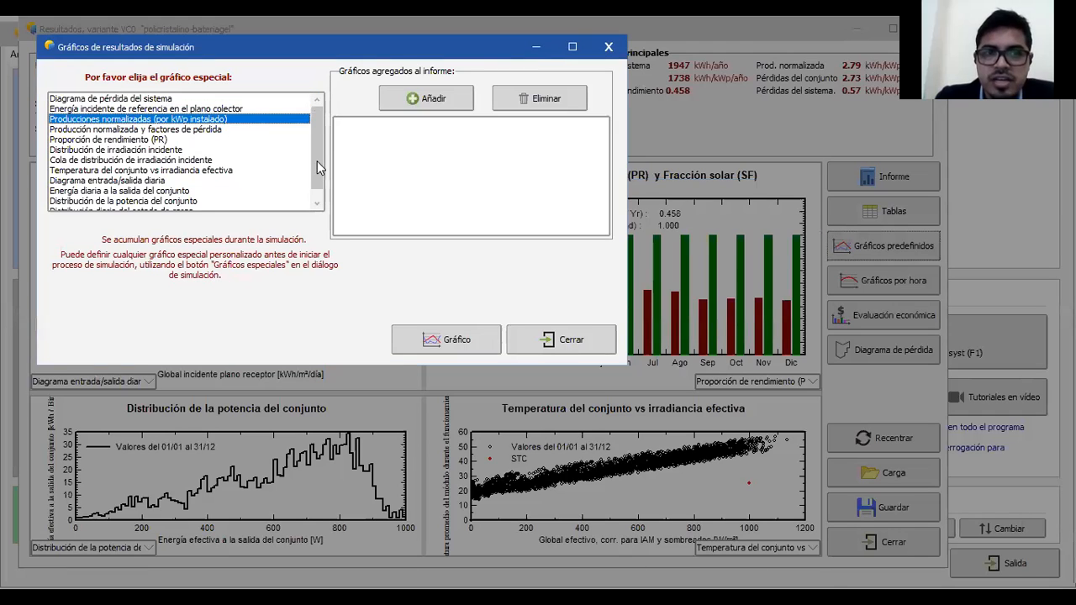
mouse_move(316, 131)
mouse_down()
mouse_move(315, 164)
mouse_move(315, 146)
mouse_up()
double_click(141, 121)
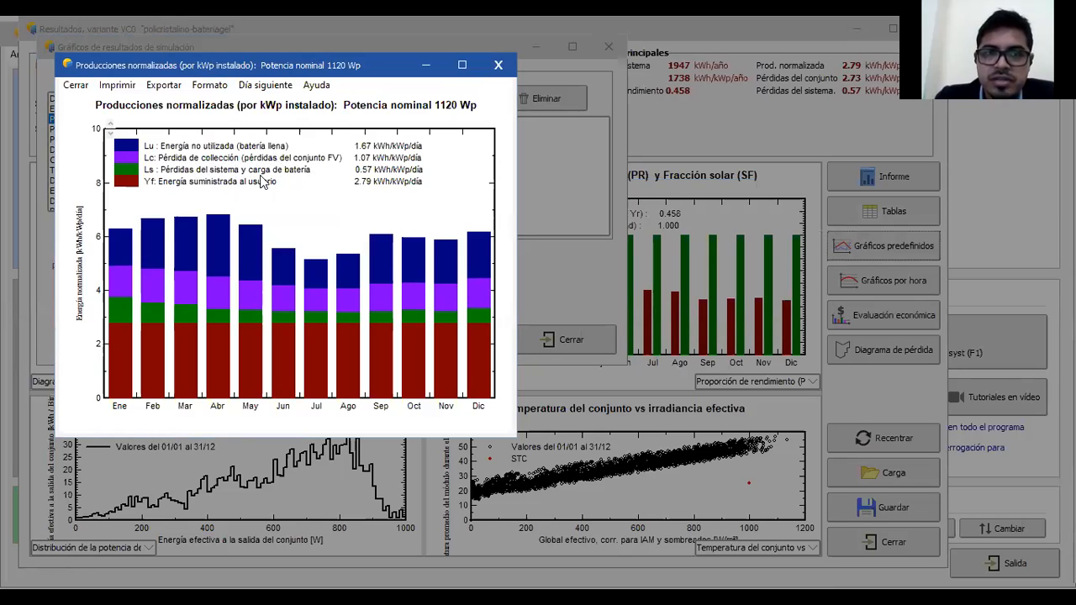
click(499, 74)
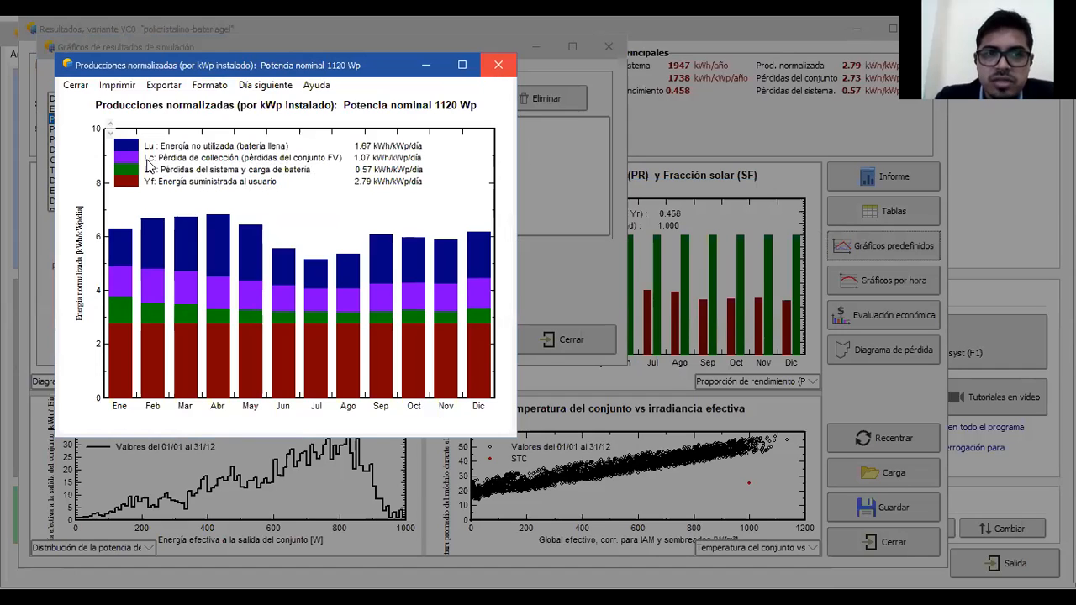
click(139, 192)
double_click(137, 192)
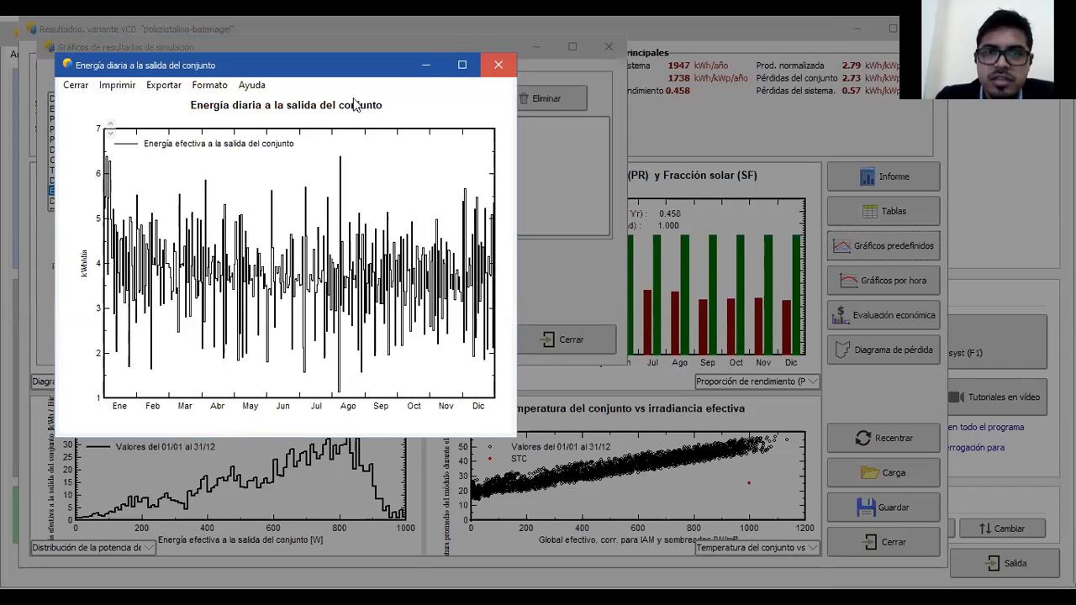
click(499, 65)
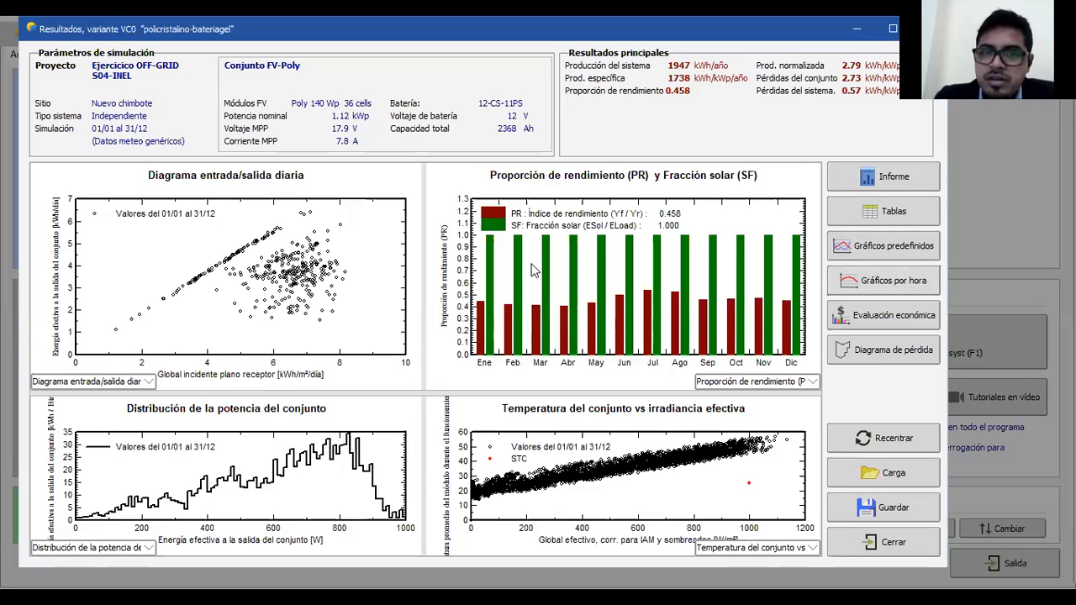
Step: Review the variables available for hourly graphs and view the annual loss diagram of the variant
click(871, 286)
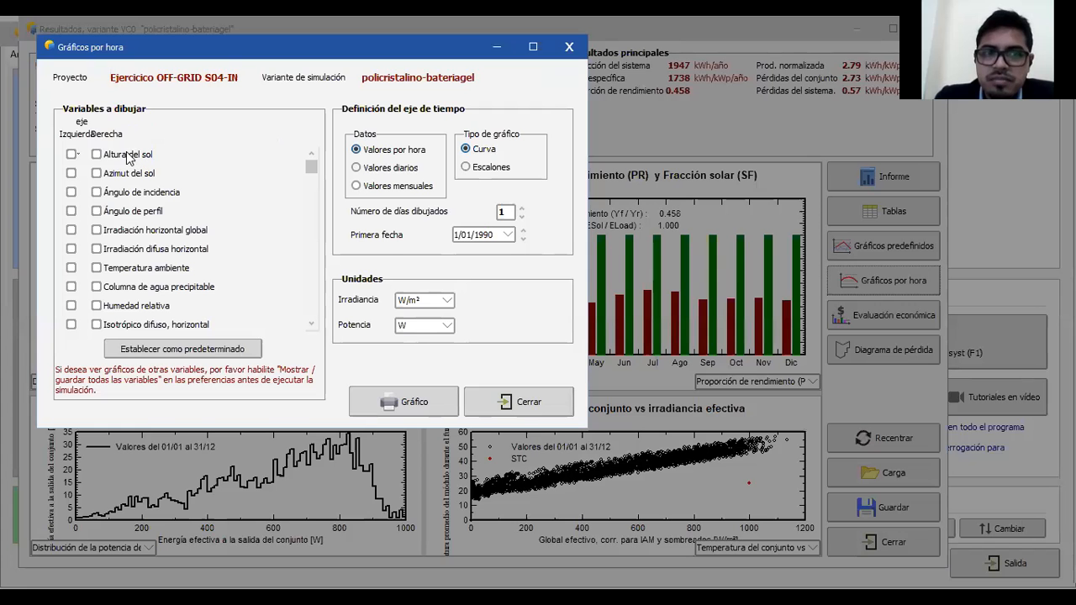
drag(315, 169, 313, 175)
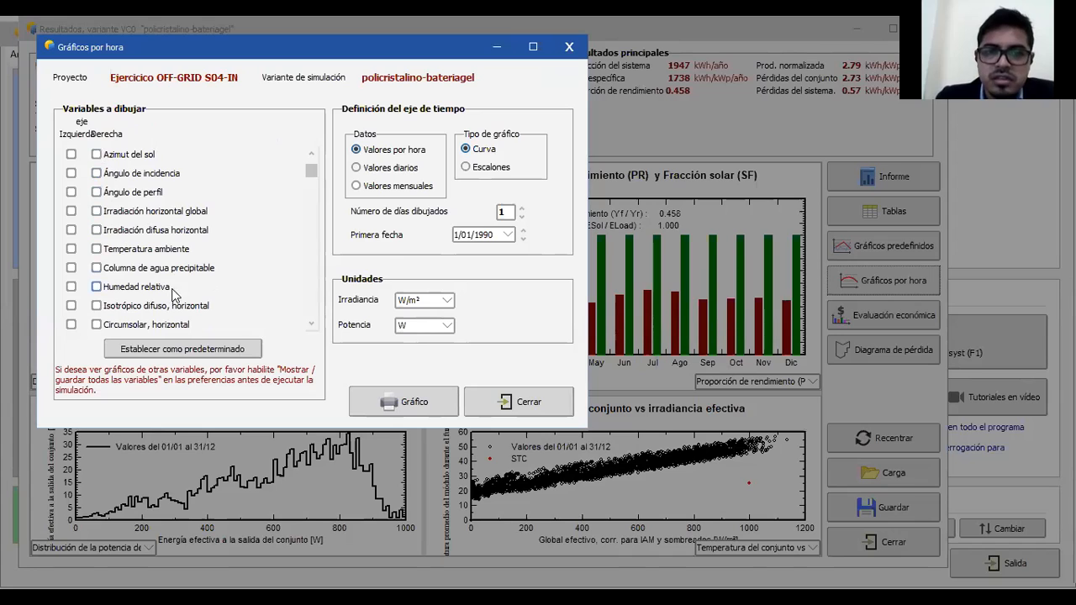
drag(315, 177, 314, 229)
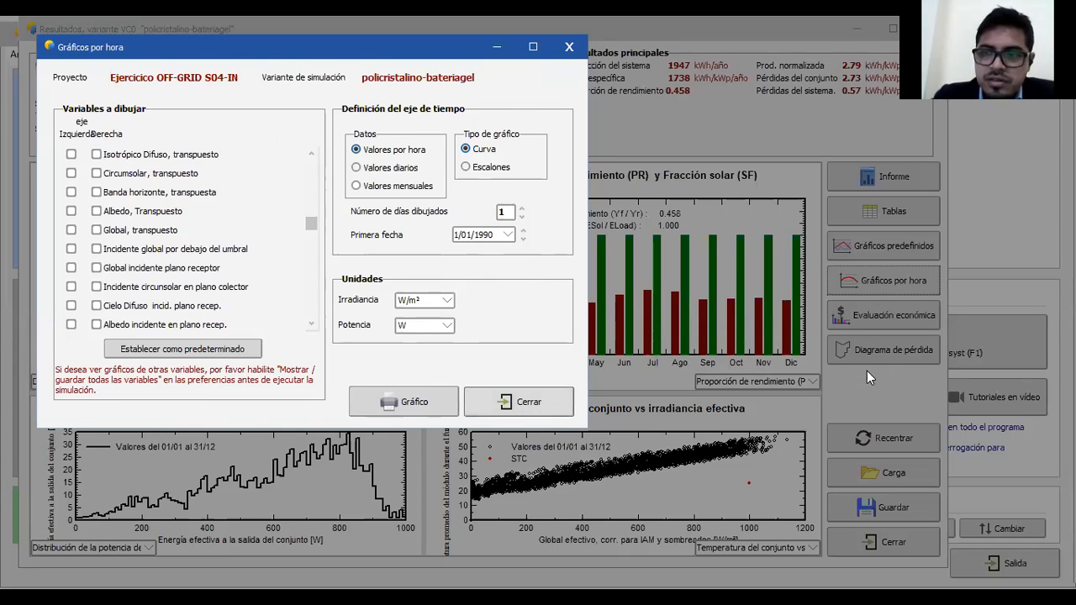
click(519, 410)
click(878, 351)
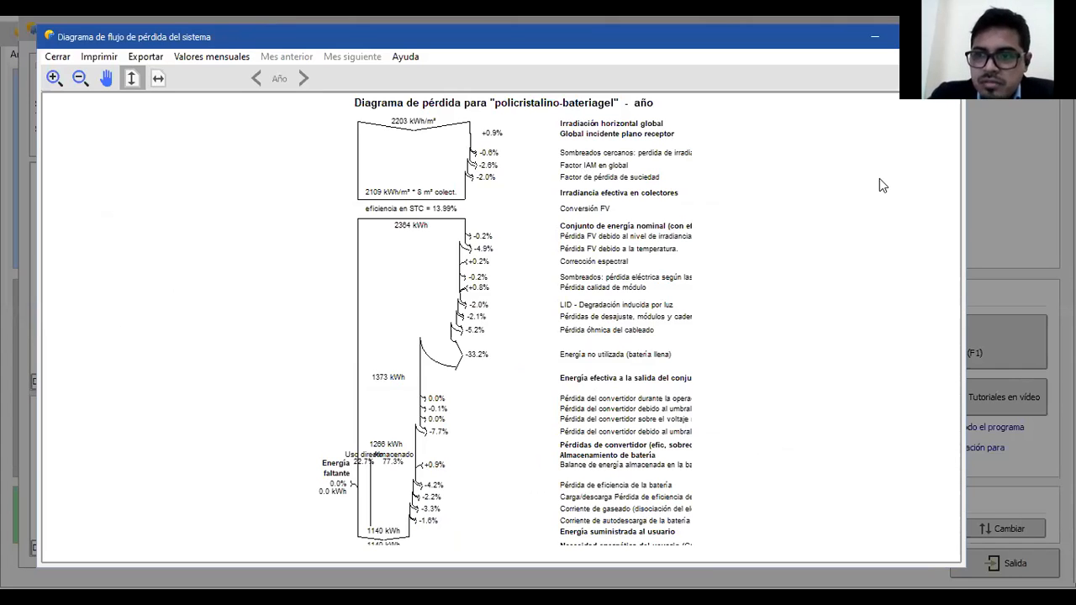
key(Escape)
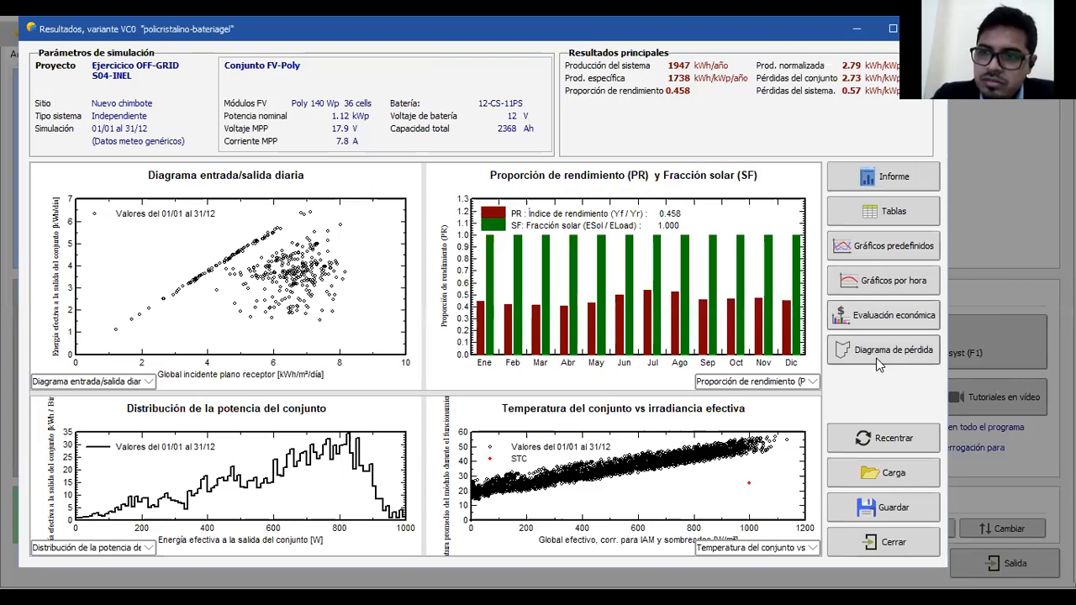
Step: Open the simulation report at page 2, with the warnings panel hidden and the page enlarged for reading
click(875, 180)
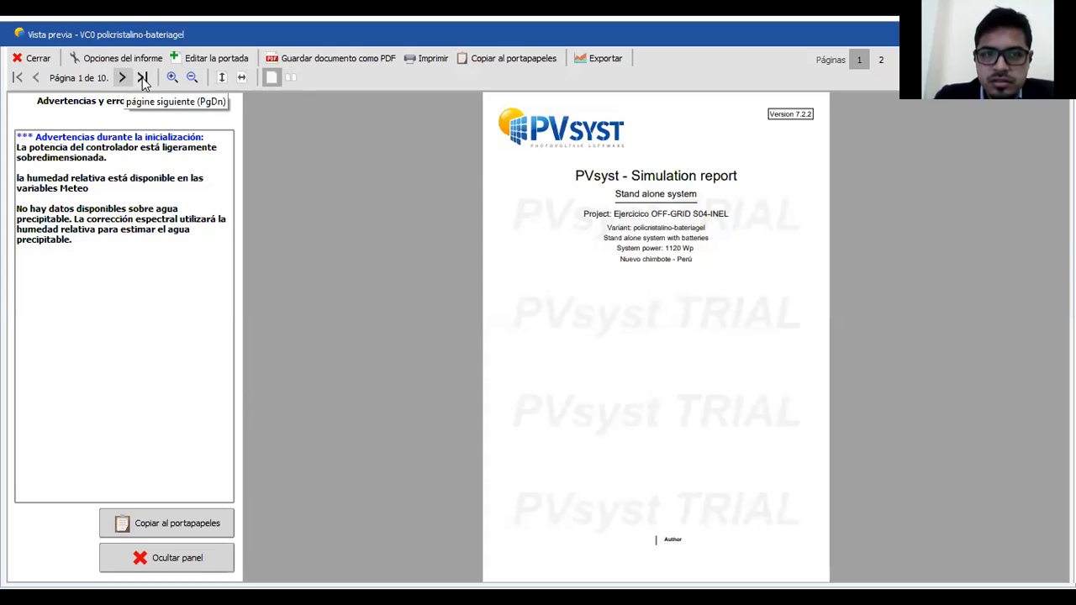
click(122, 77)
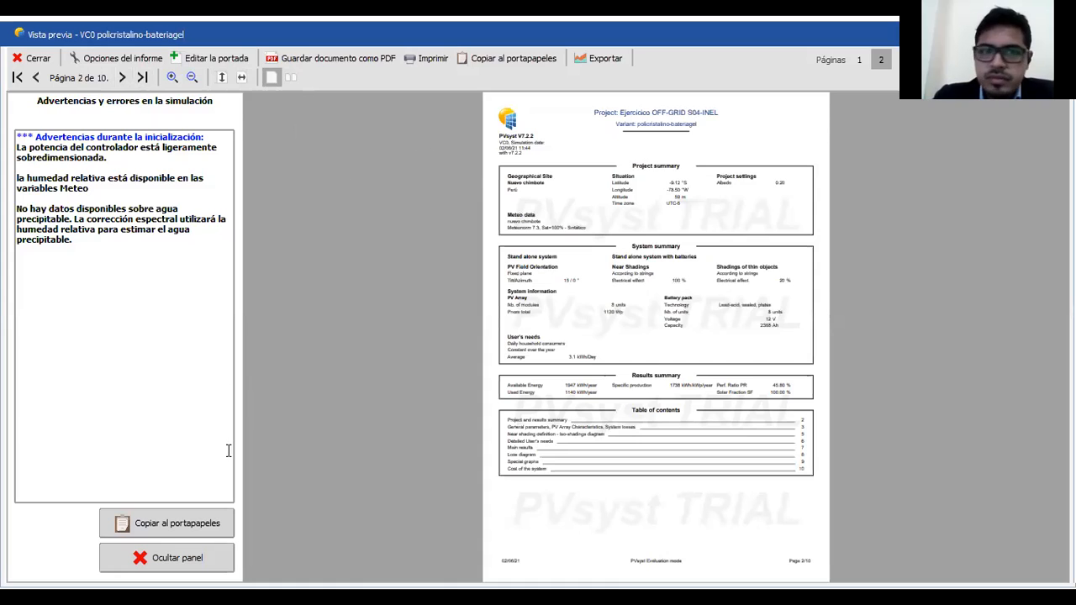
click(197, 567)
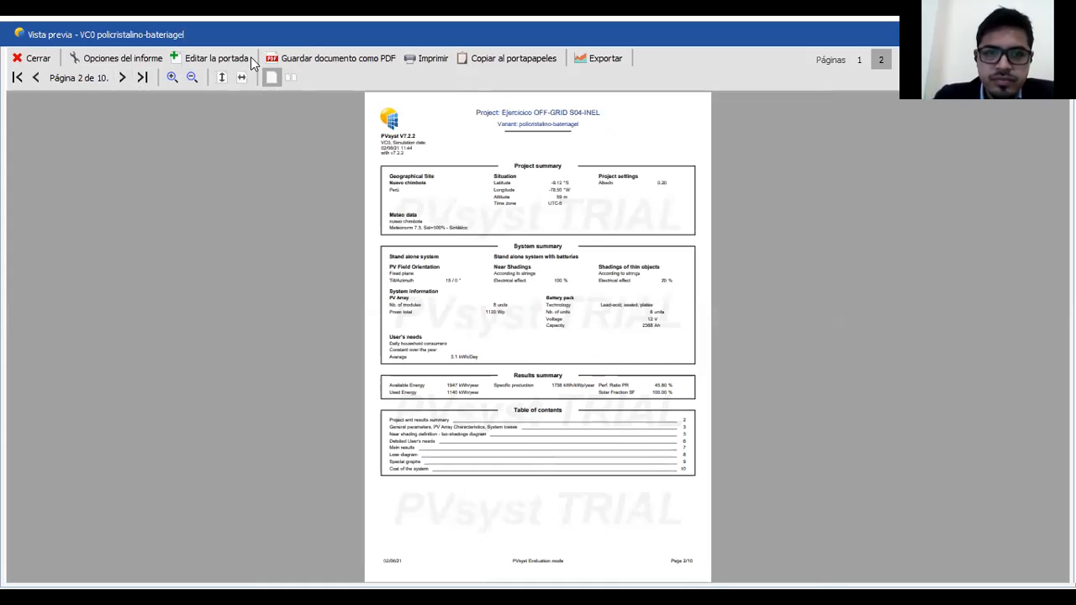
click(173, 77)
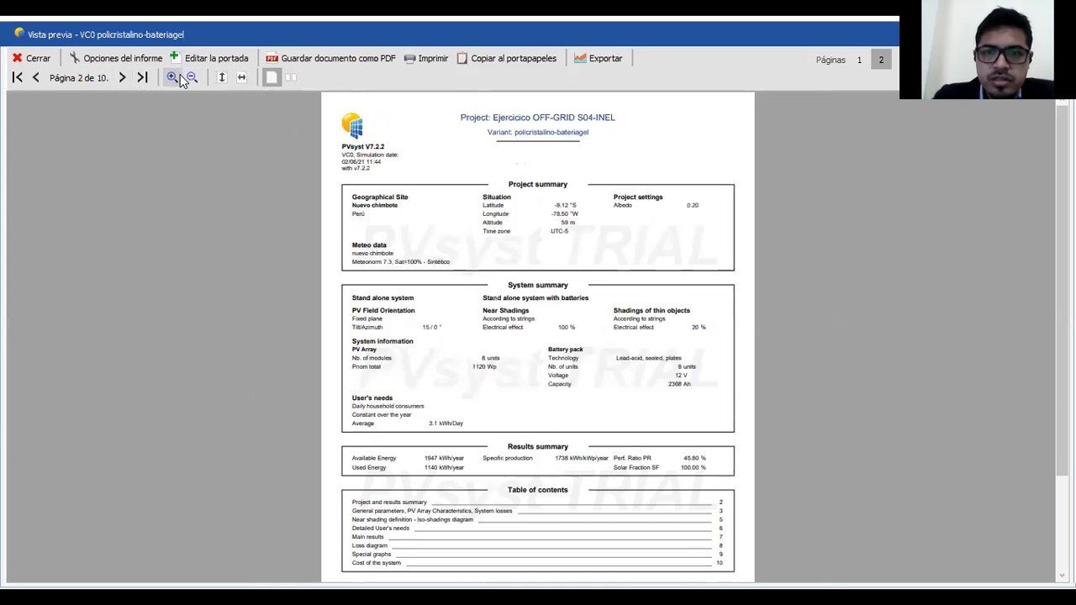
click(173, 77)
click(174, 77)
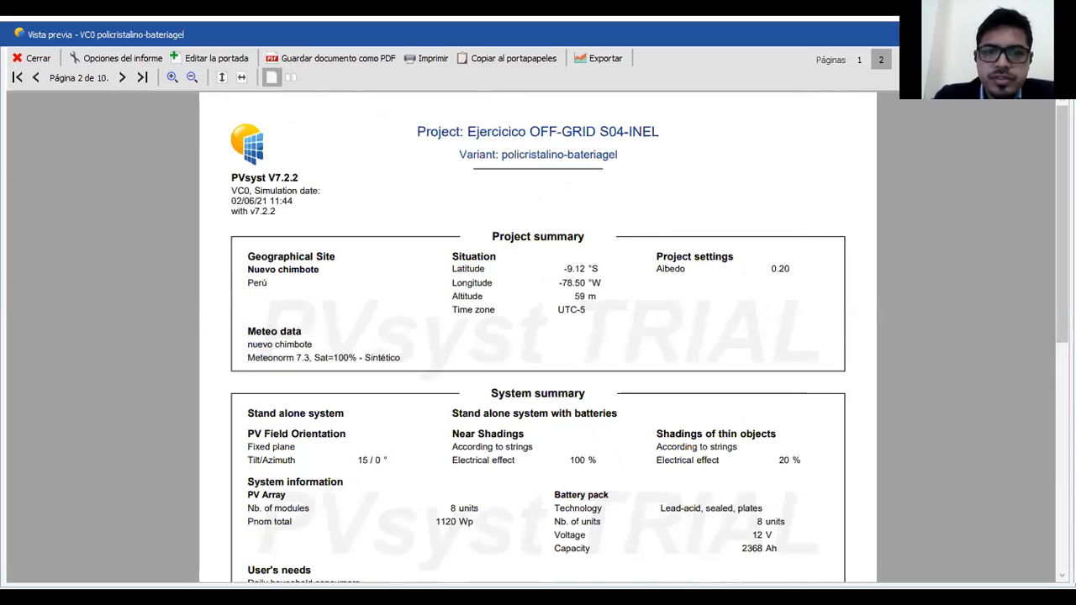
Step: Read the project, system and results summaries and the table of contents on page 2 of the report
scroll(539, 336, down, 3)
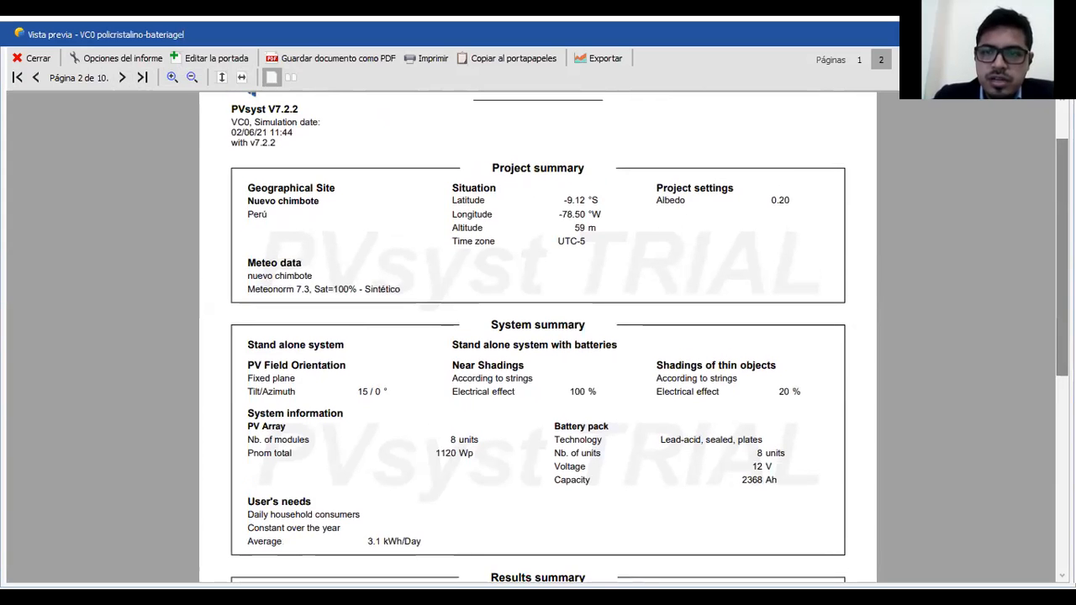
scroll(1062, 252, down, 5)
scroll(485, 320, down, 2)
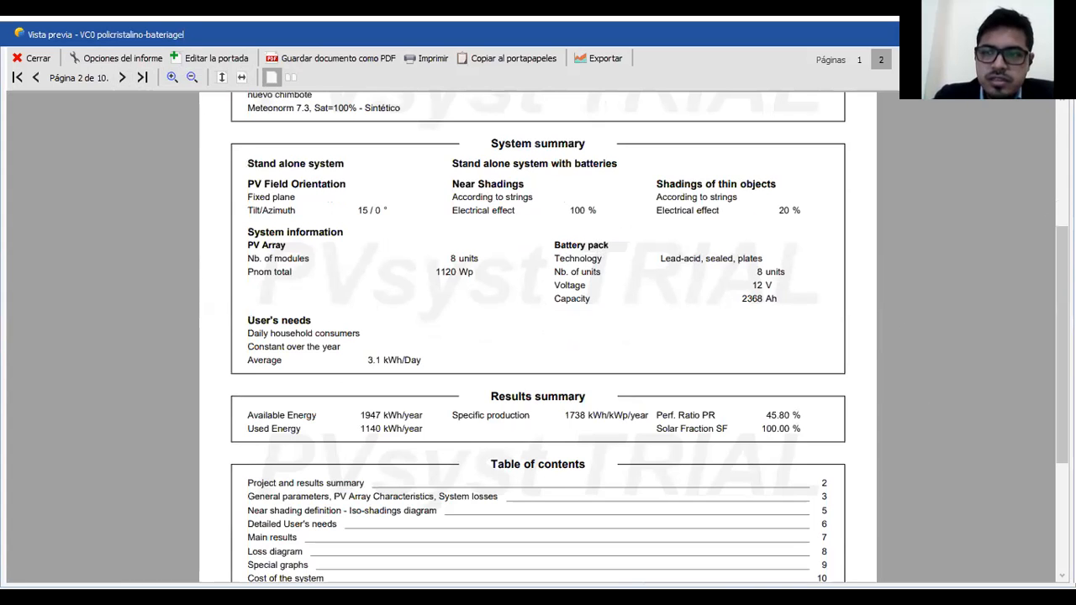
scroll(1062, 336, down, 4)
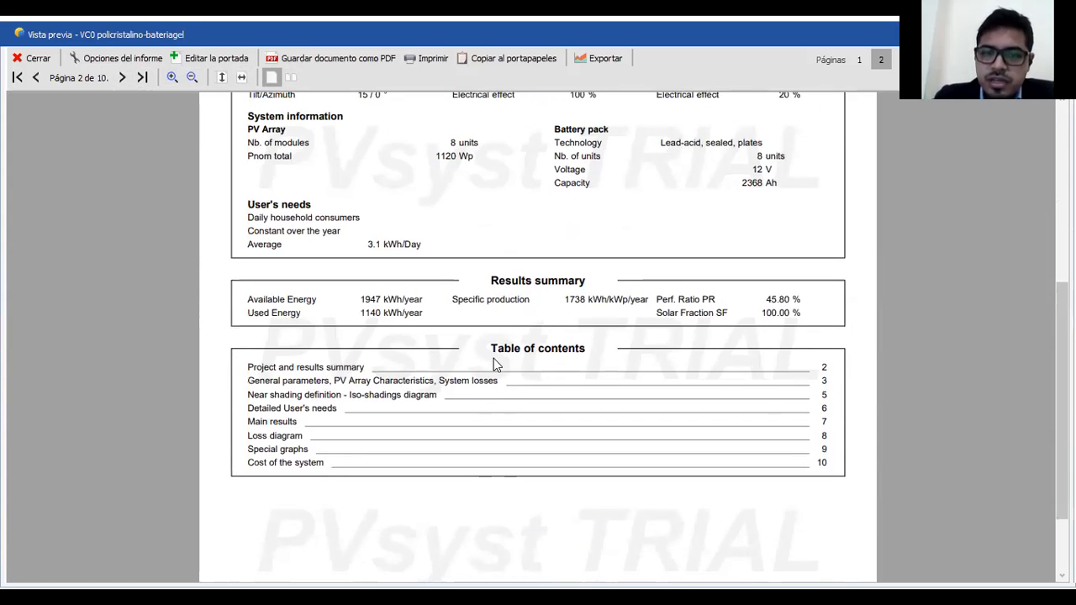
Step: Examine the general parameters, PV array characteristics and array losses on pages 3 and 4 of the report
click(122, 78)
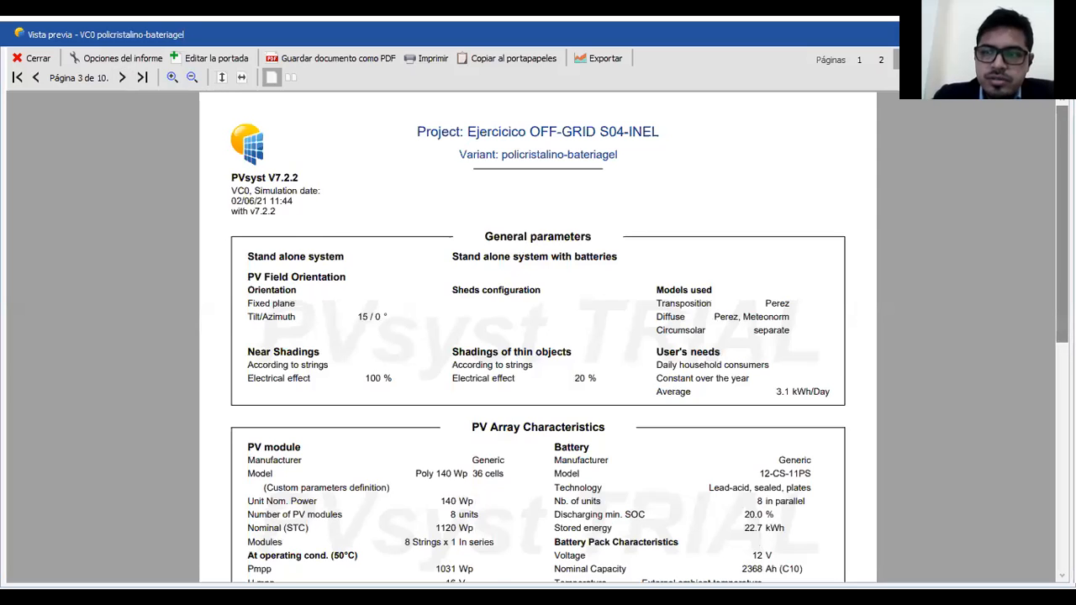
scroll(538, 337, down, 7)
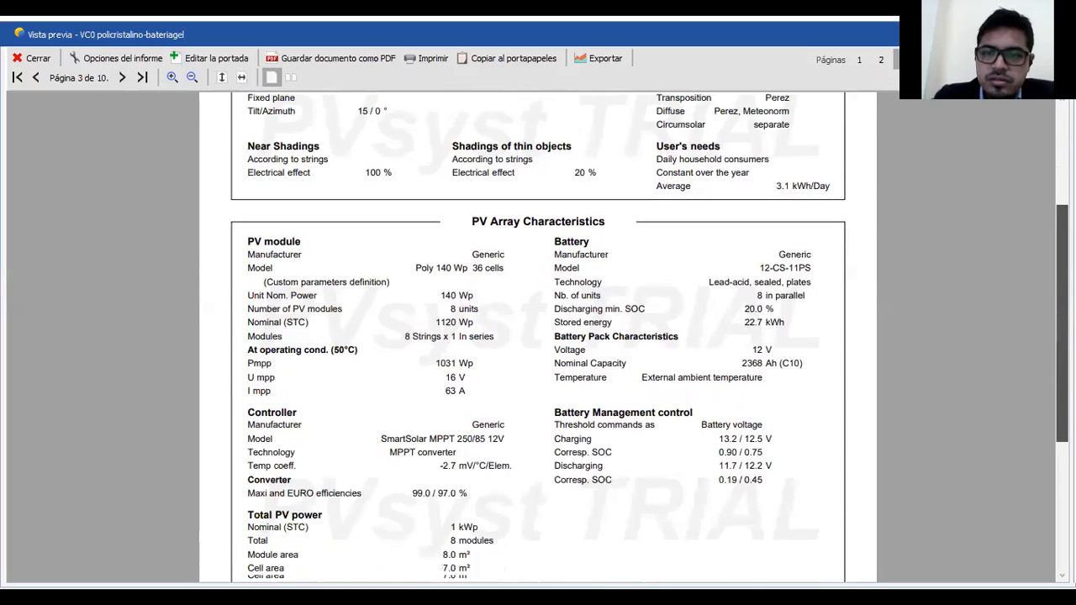
scroll(538, 337, up, 3)
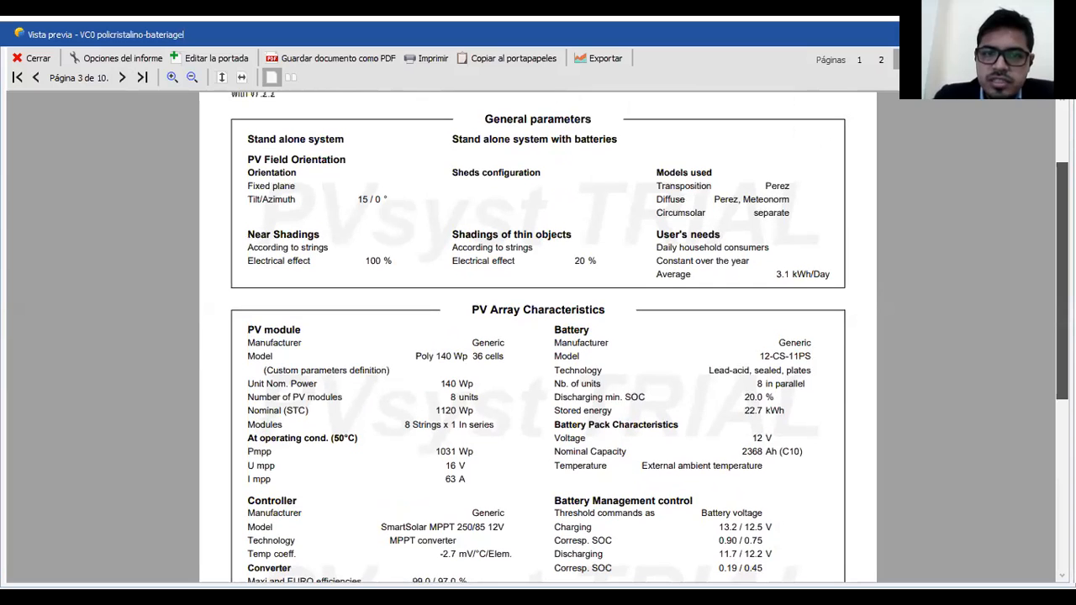
scroll(538, 336, down, 9)
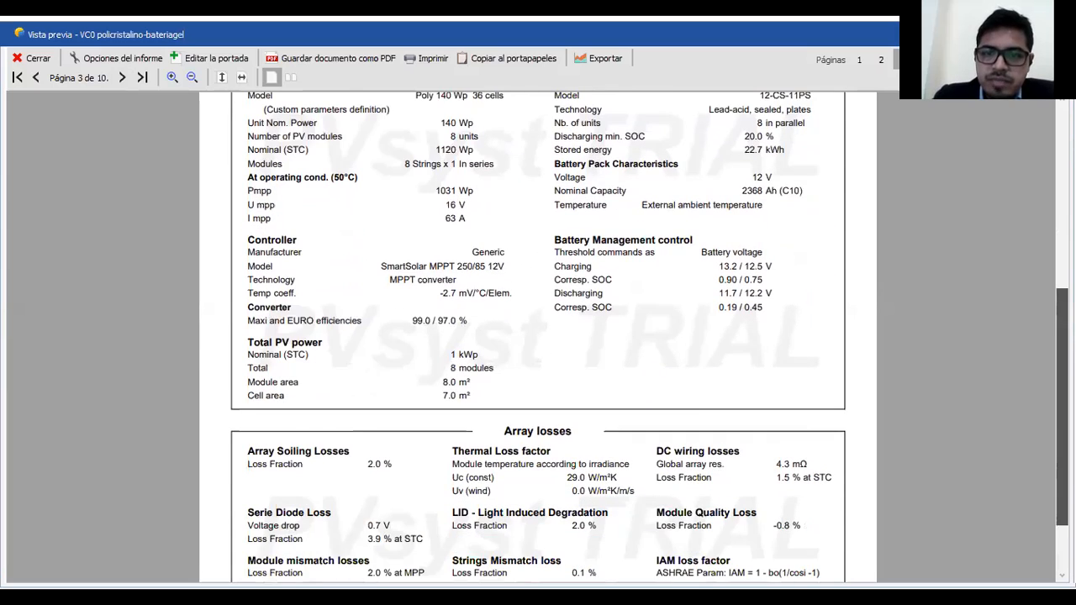
scroll(138, 96, down, 3)
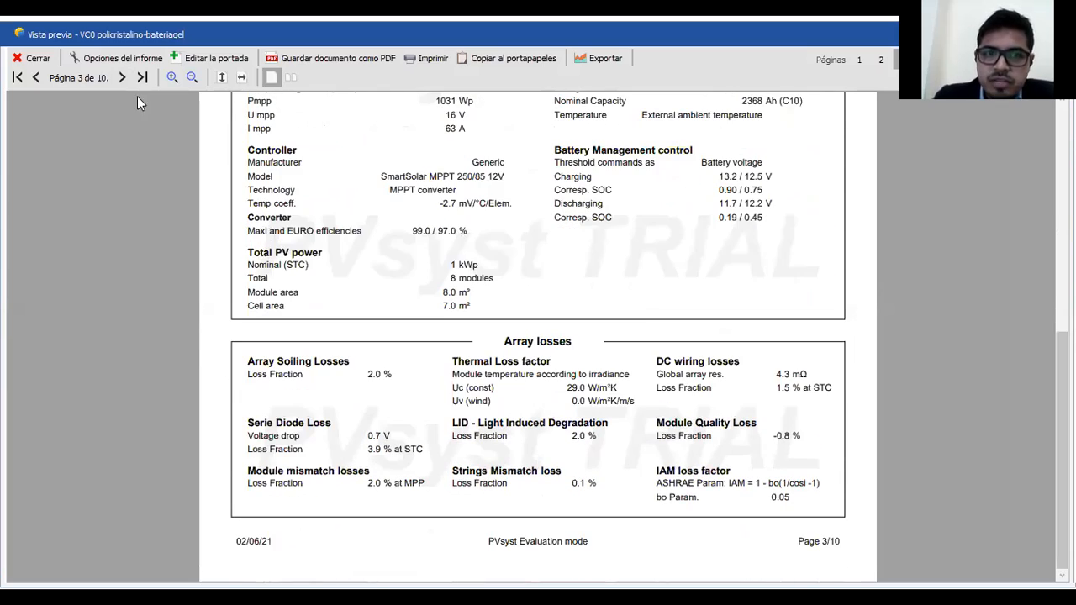
click(123, 81)
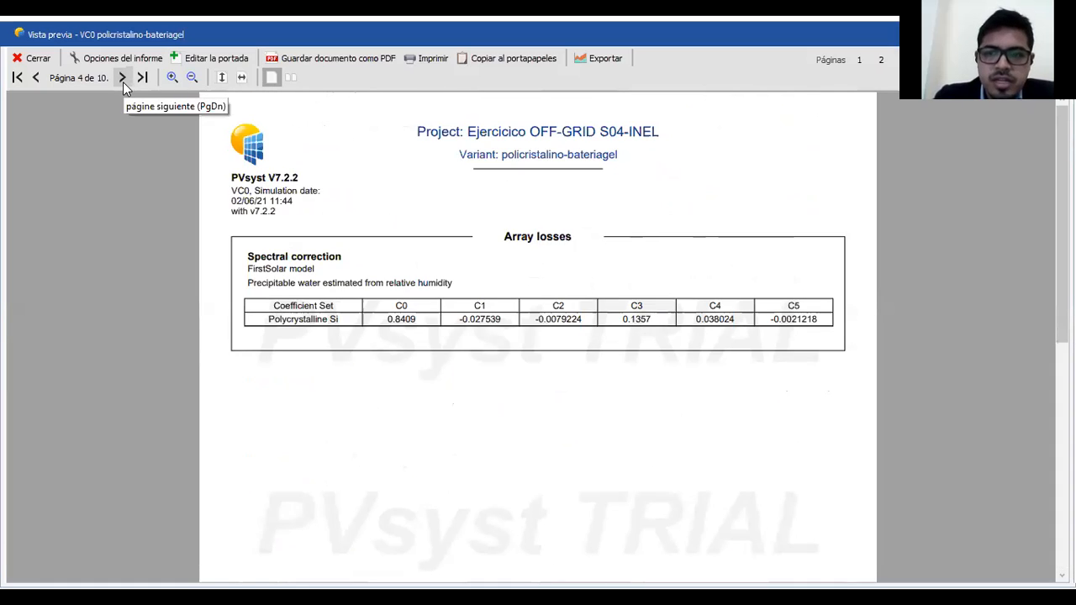
Step: Examine the near shadings perspective and the iso-shadings diagram on page 5 of the report
click(123, 82)
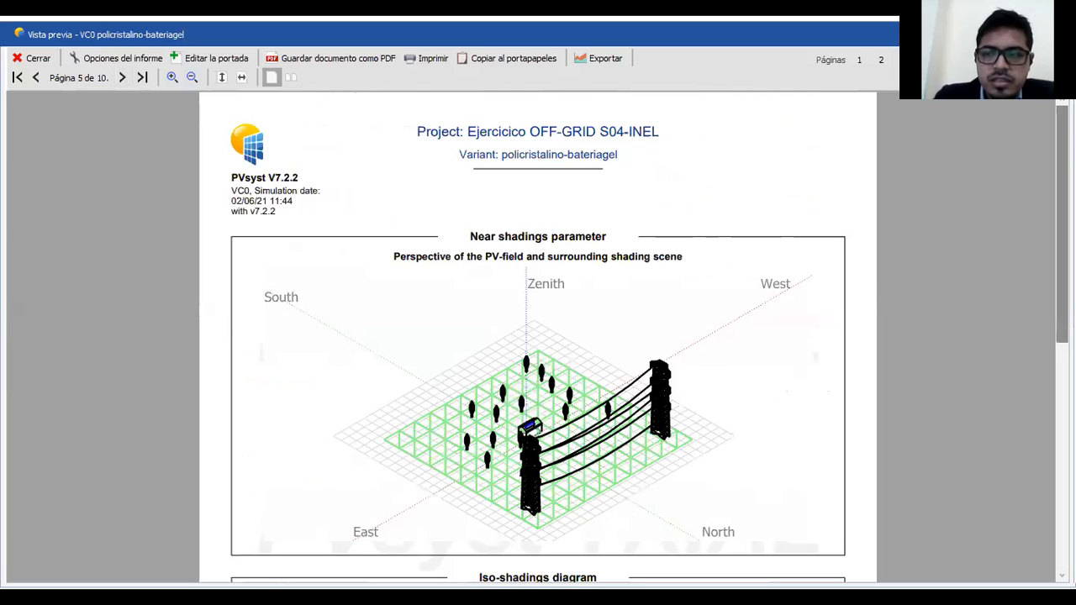
scroll(538, 337, down, 3)
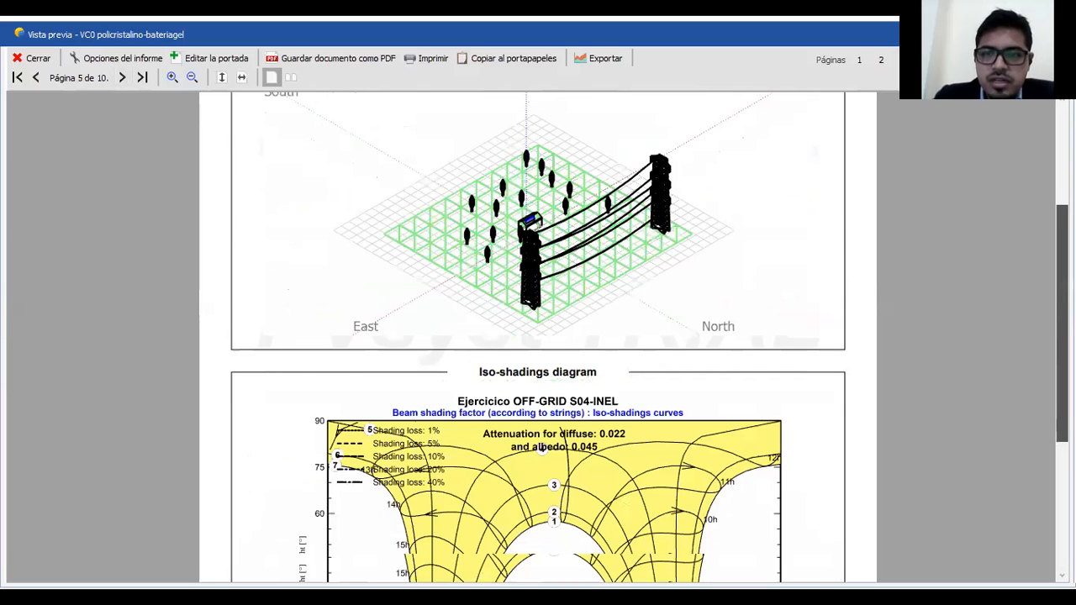
scroll(538, 336, up, 2)
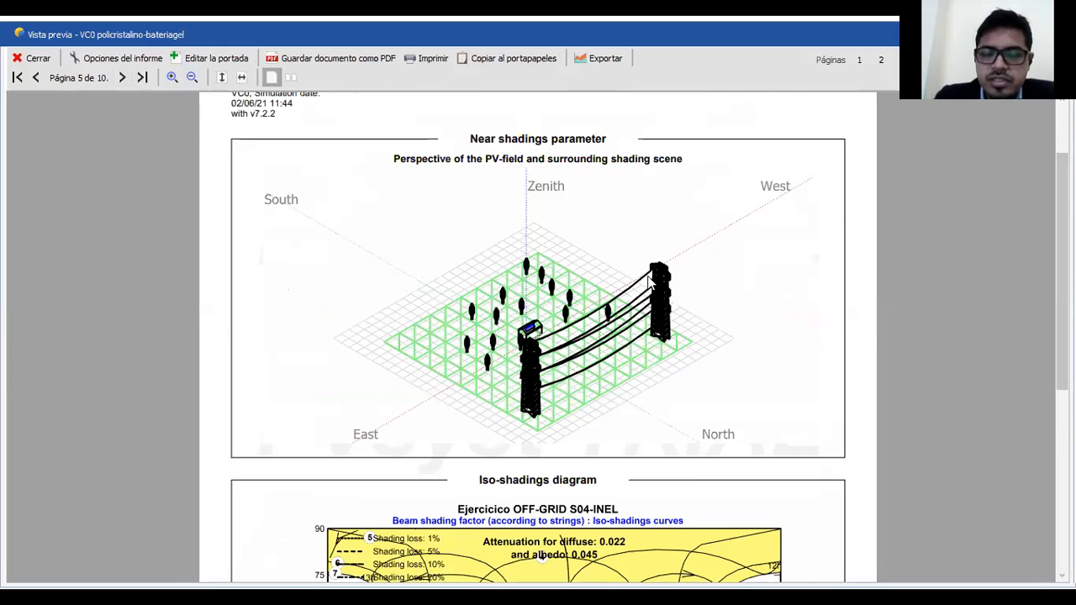
drag(1063, 370, 1063, 432)
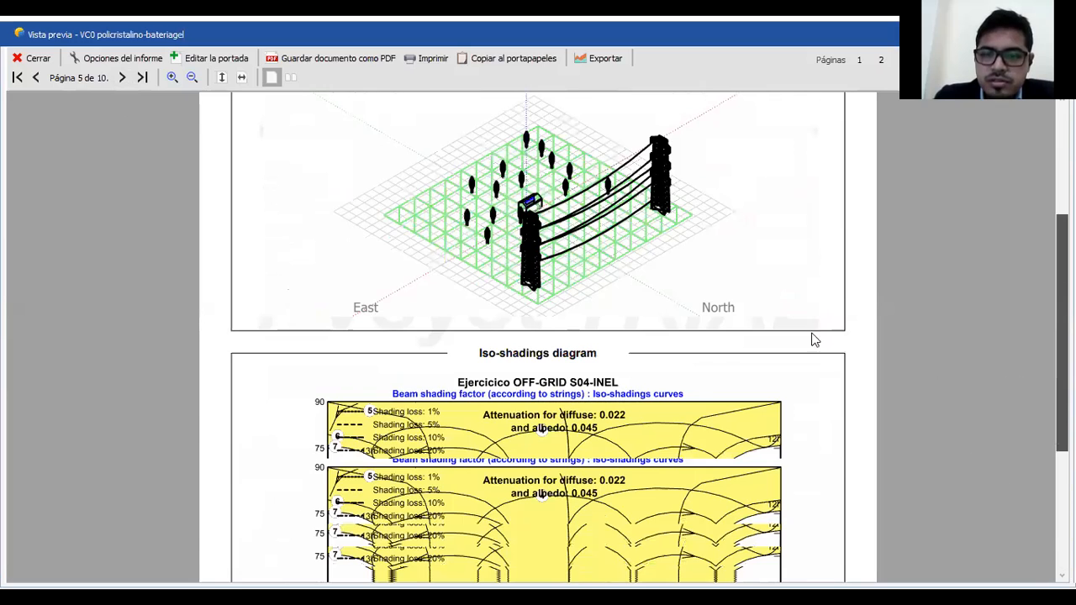
scroll(814, 340, down, 4)
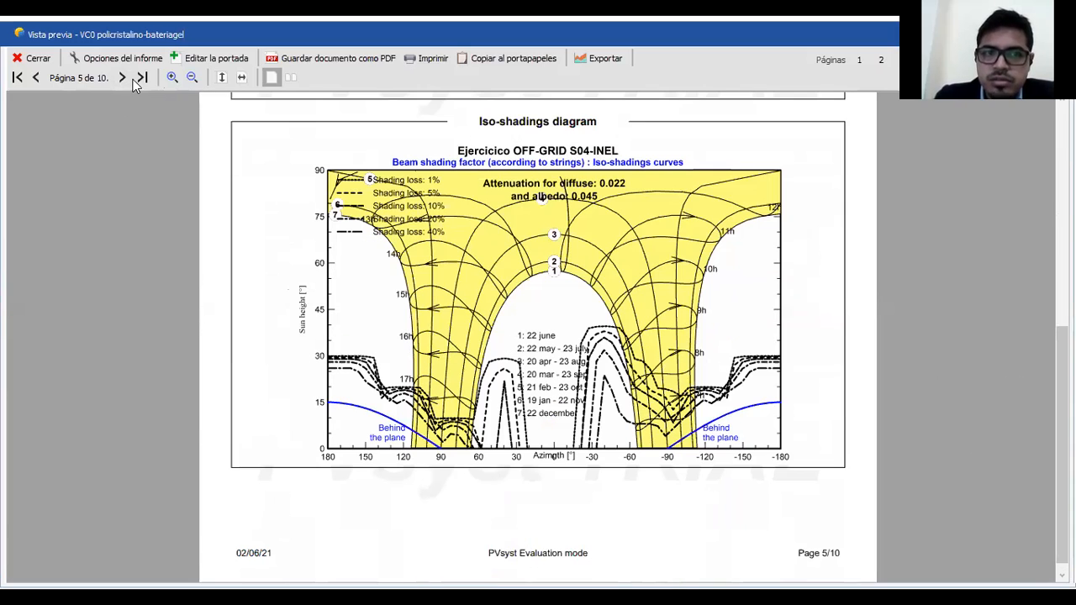
Step: Examine the detailed user's needs on page 6 and the main results, economic evaluation and monthly balances on page 7
click(123, 78)
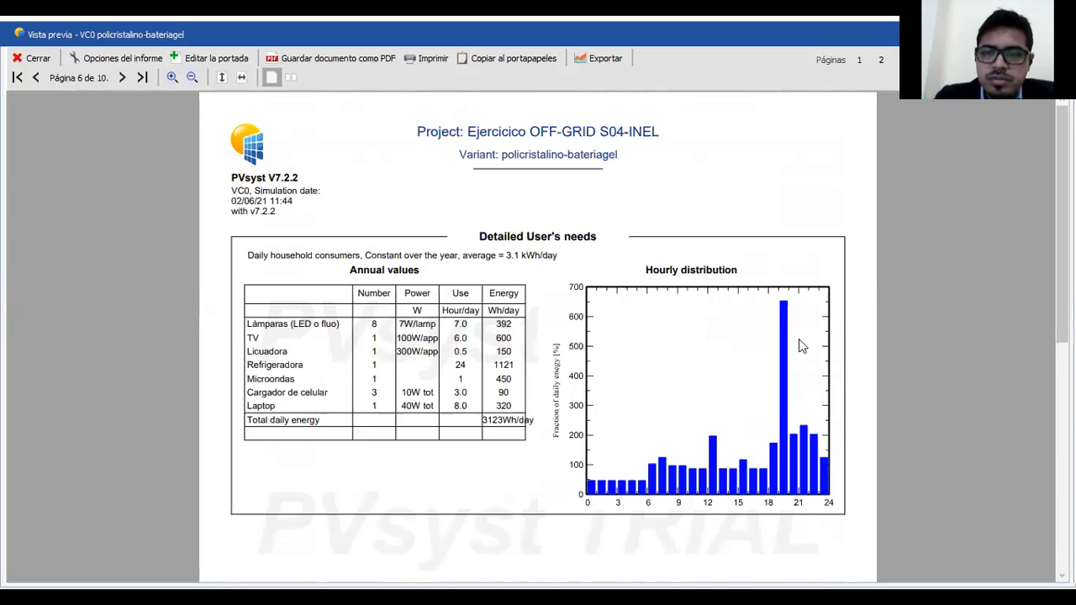
click(122, 78)
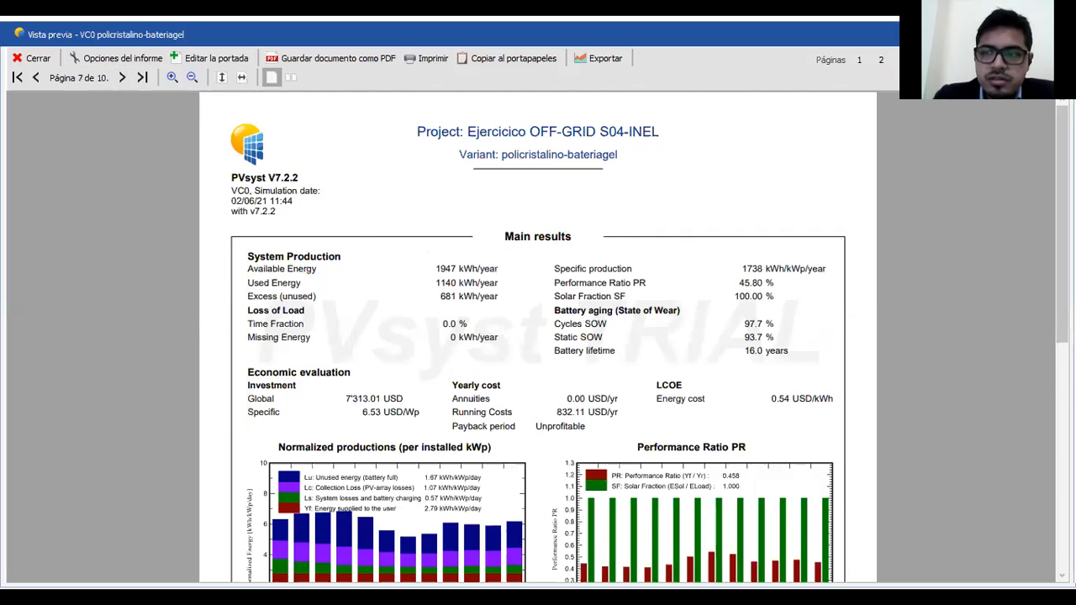
scroll(538, 336, down, 3)
scroll(616, 243, down, 3)
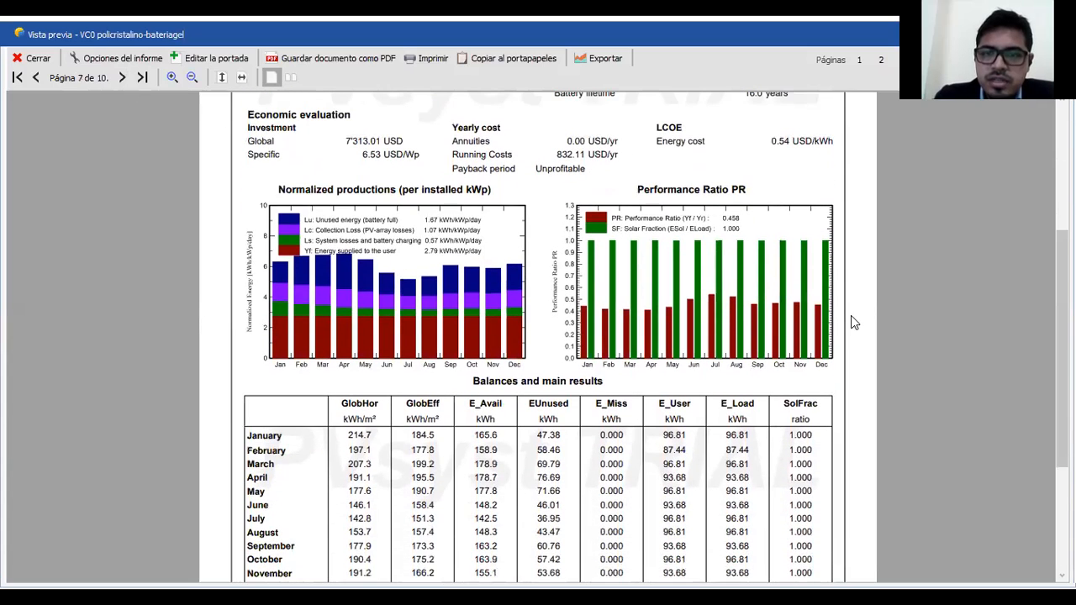
scroll(1063, 378, down, 3)
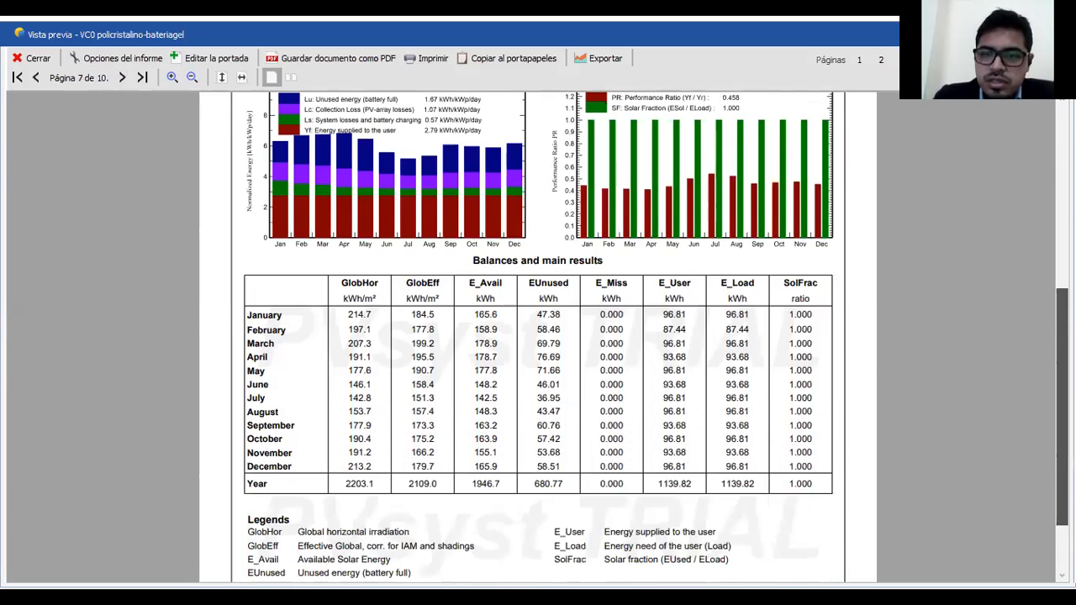
scroll(1063, 379, down, 2)
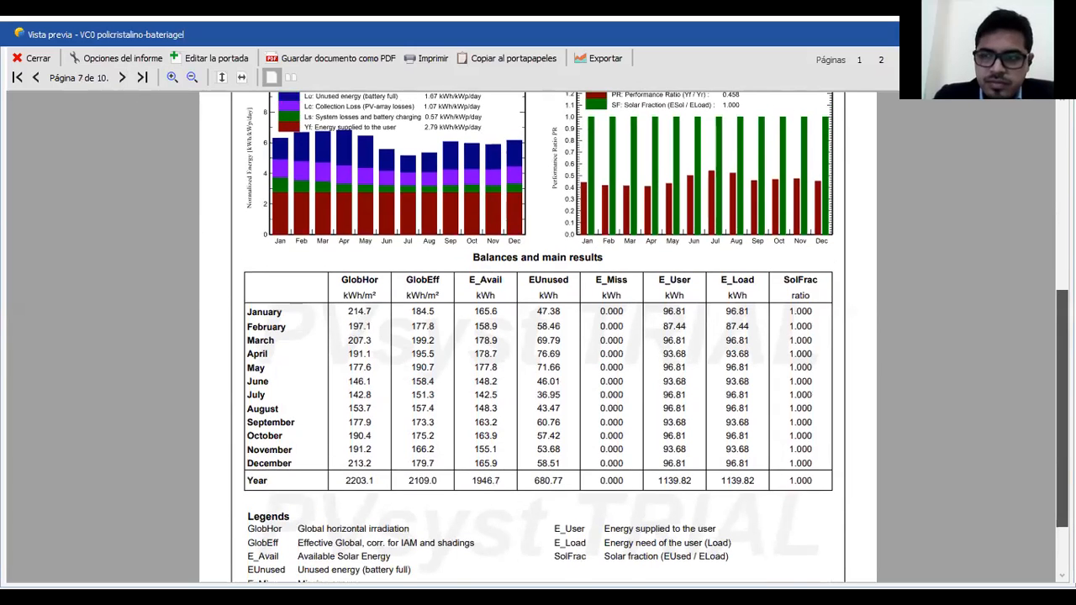
scroll(538, 337, up, 3)
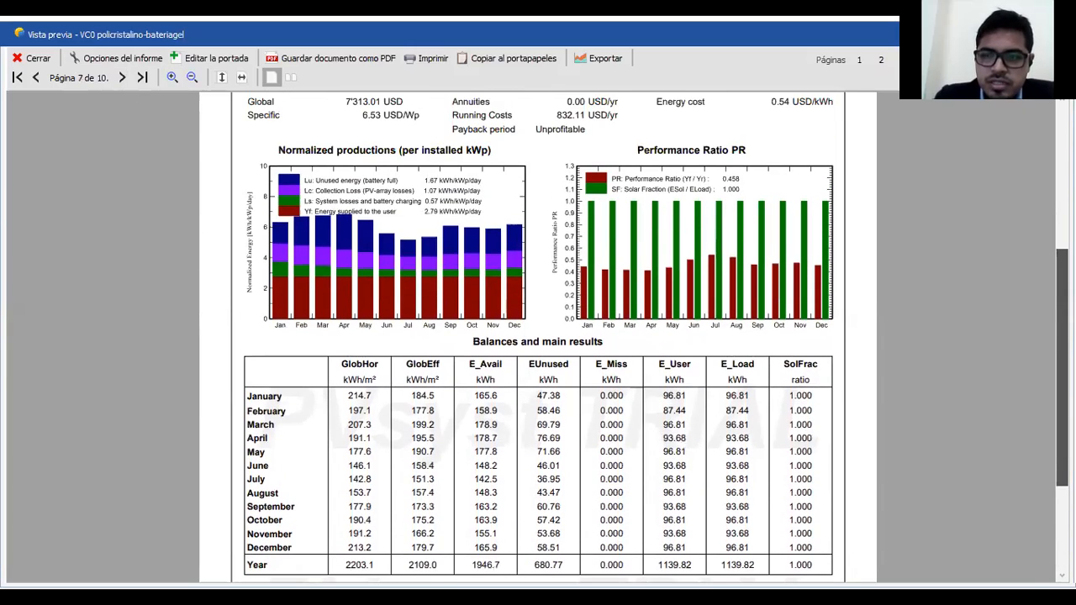
scroll(353, 198, up, 2)
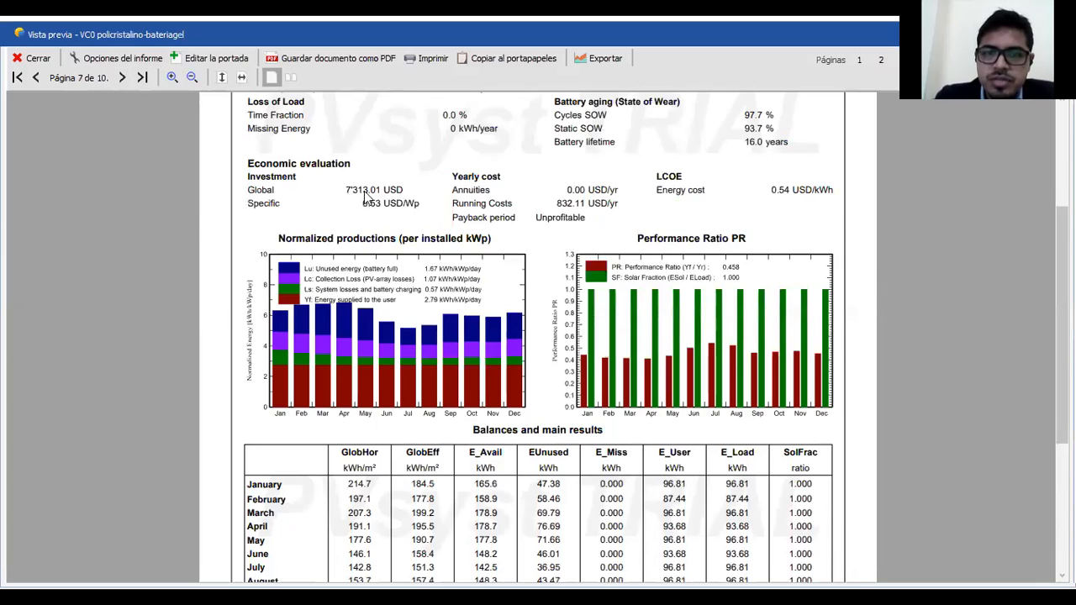
Step: Examine the loss diagram on page 8 and the daily input/output graph on page 9 of the report
click(122, 77)
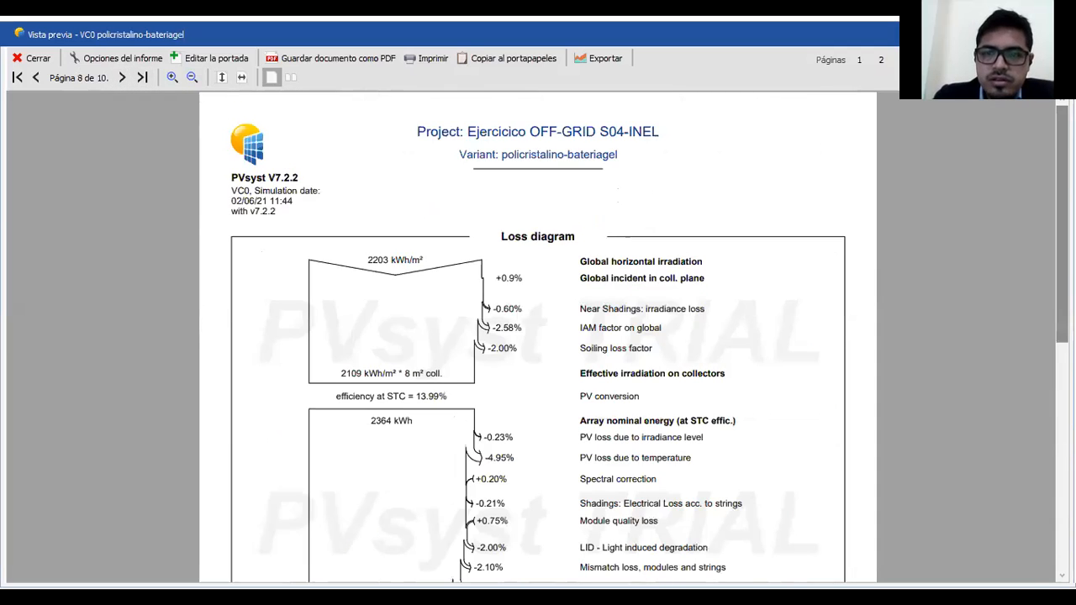
scroll(542, 245, down, 3)
scroll(538, 336, down, 6)
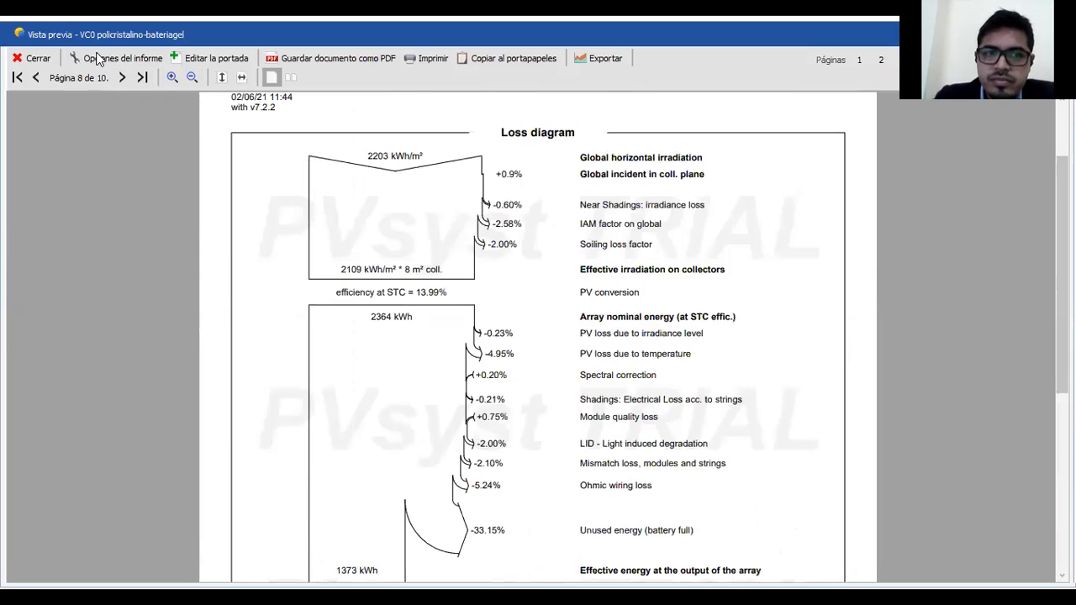
click(122, 78)
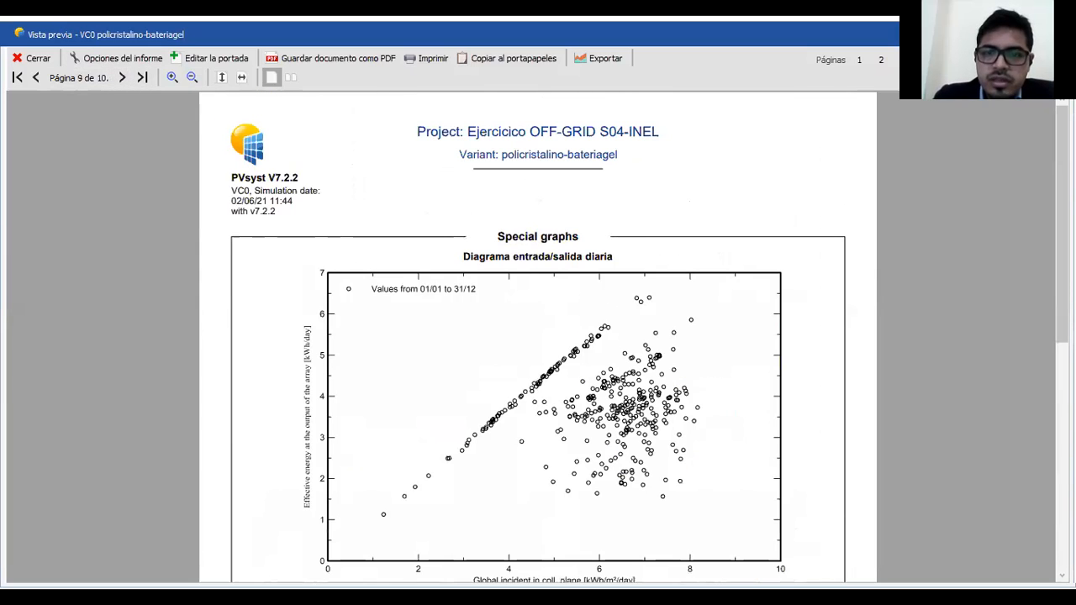
scroll(538, 337, down, 5)
scroll(538, 337, down, 2)
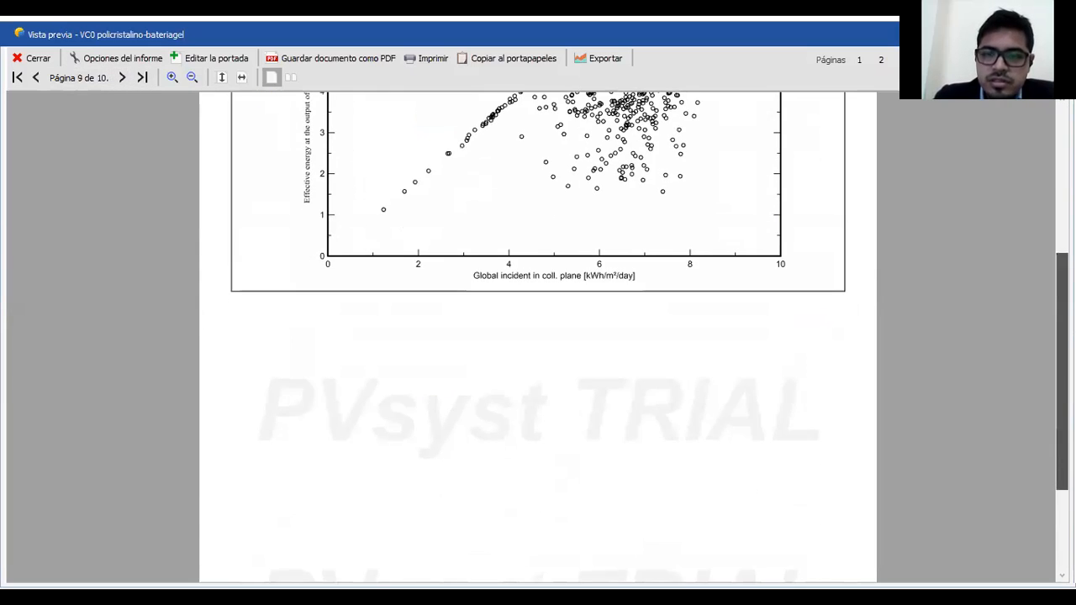
Step: Examine the installation costs, operating costs and system summary on page 10 of the report
click(140, 78)
scroll(538, 336, down, 2)
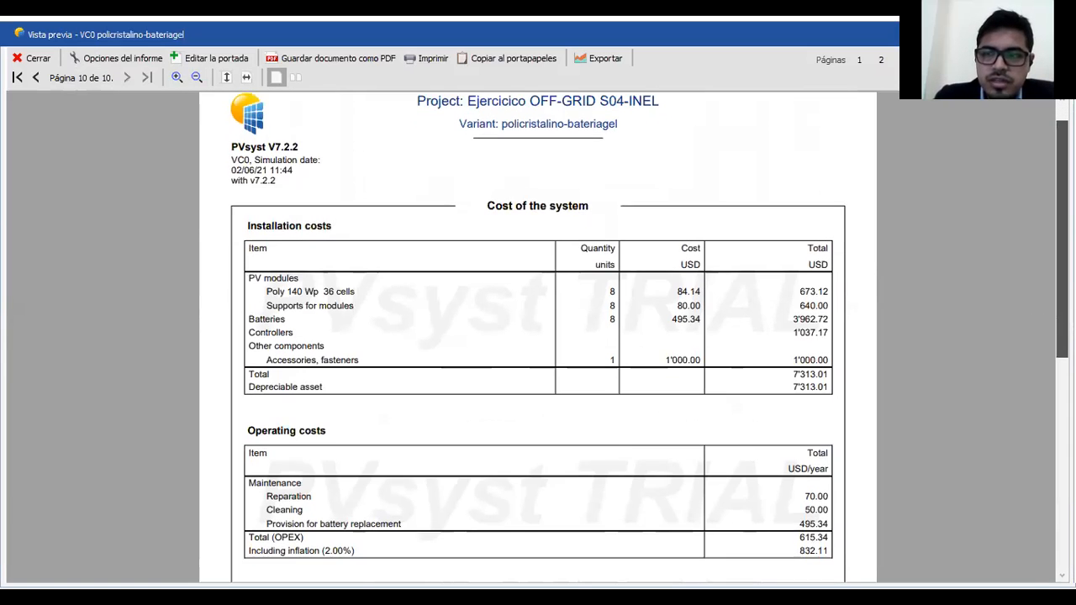
scroll(538, 337, down, 1)
scroll(538, 336, down, 1)
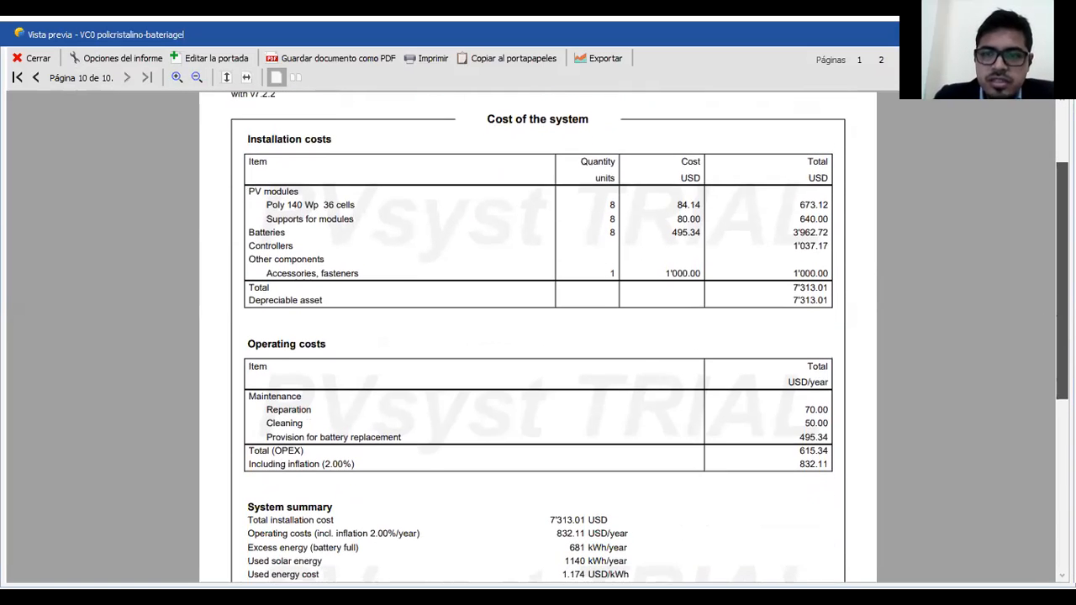
scroll(538, 337, up, 1)
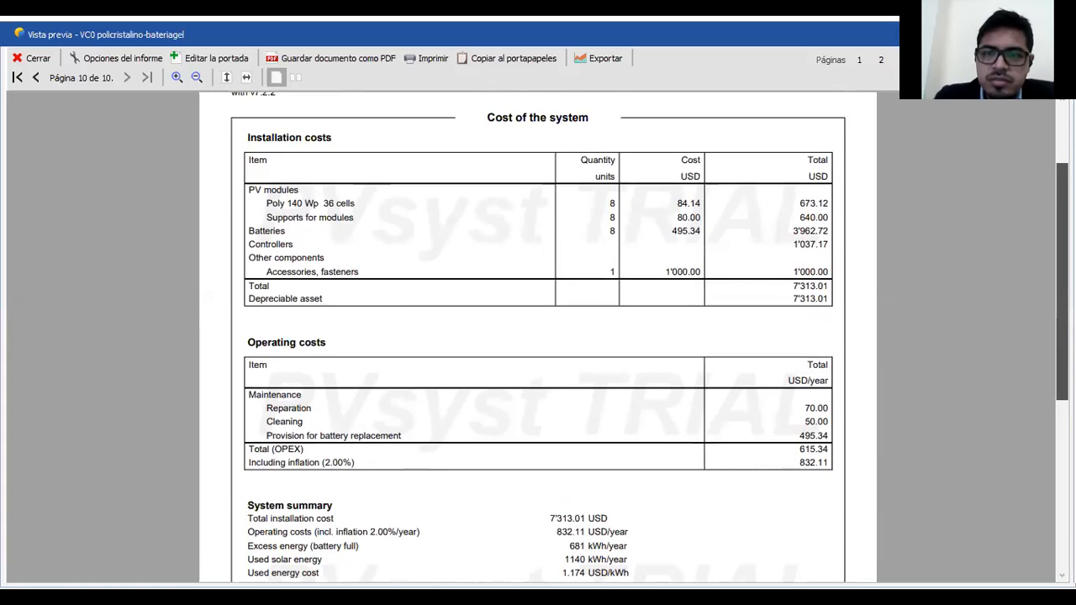
scroll(538, 337, down, 5)
scroll(538, 336, down, 1)
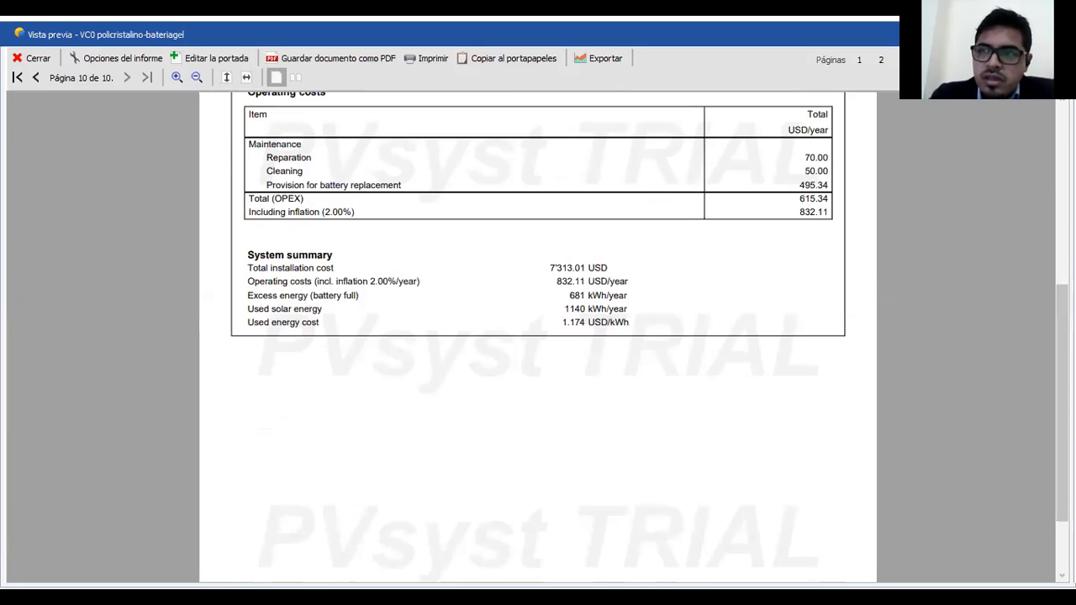
Step: Close the report, the results window and the off-grid project without saving the modified variant
click(1057, 34)
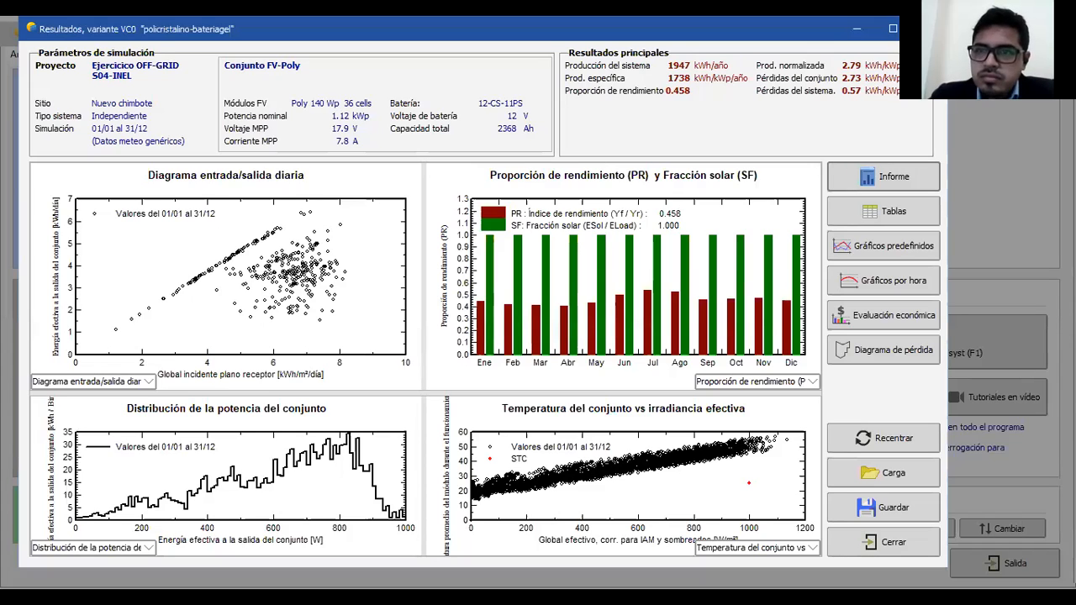
click(930, 29)
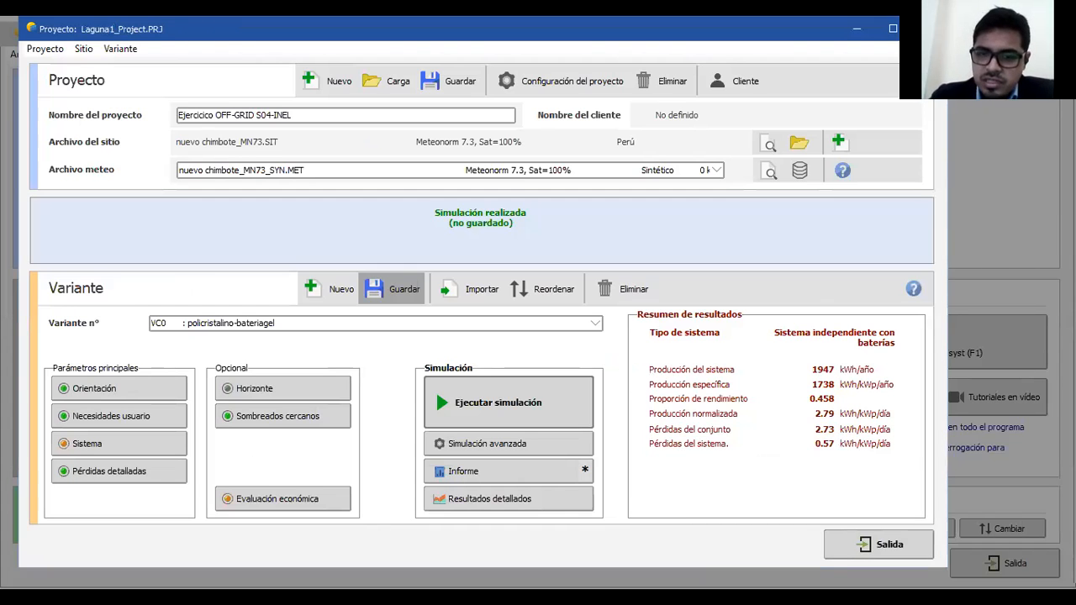
click(930, 28)
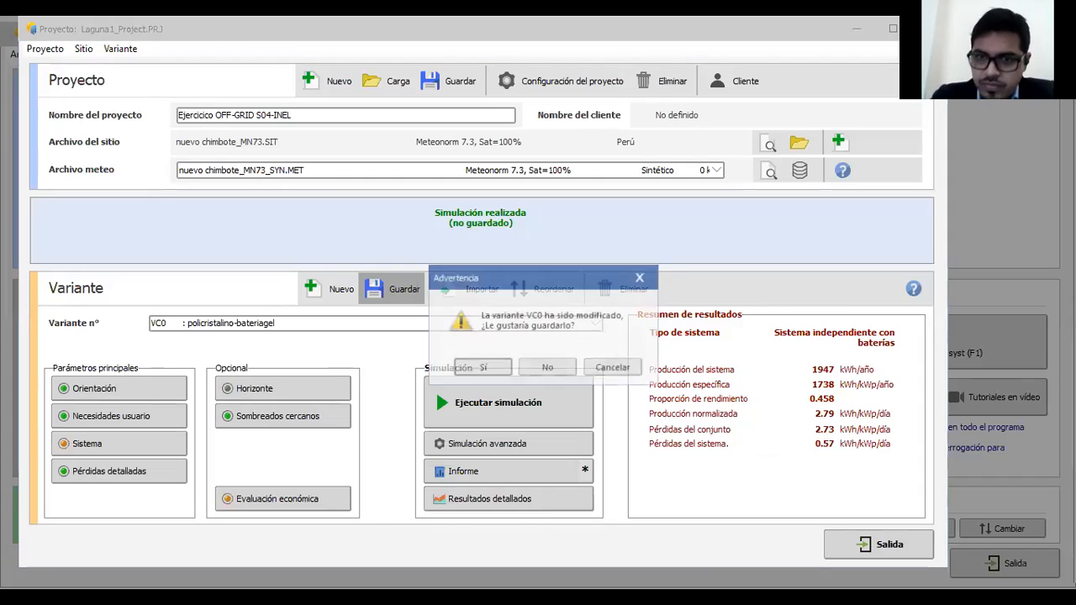
click(548, 368)
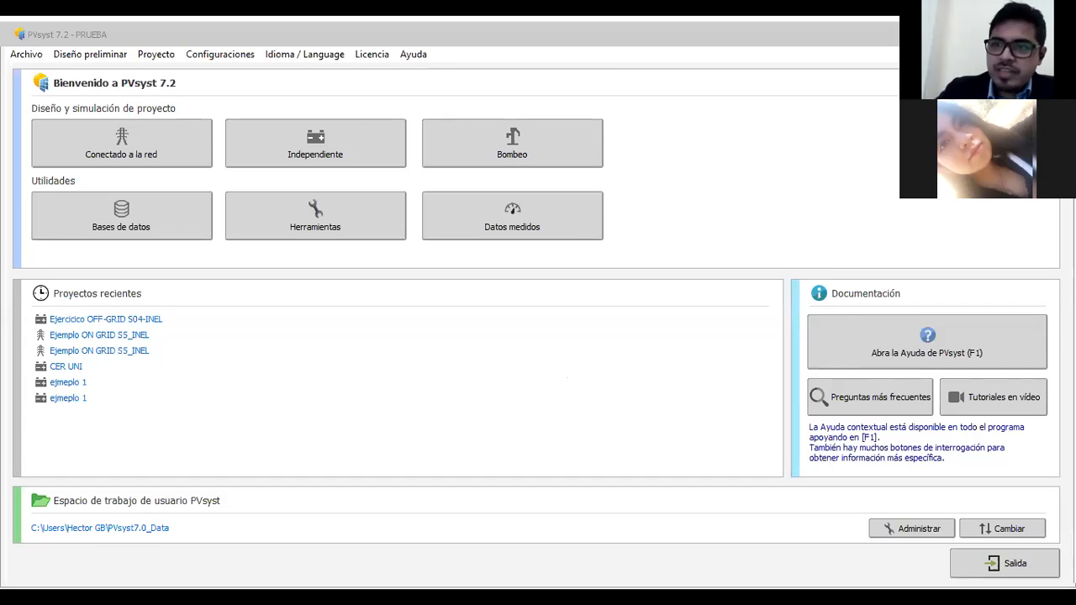
Step: Open the recent grid-connected project Ejemplo ON GRID S5_INEL, maximize its window and view the project's design conditions
click(130, 335)
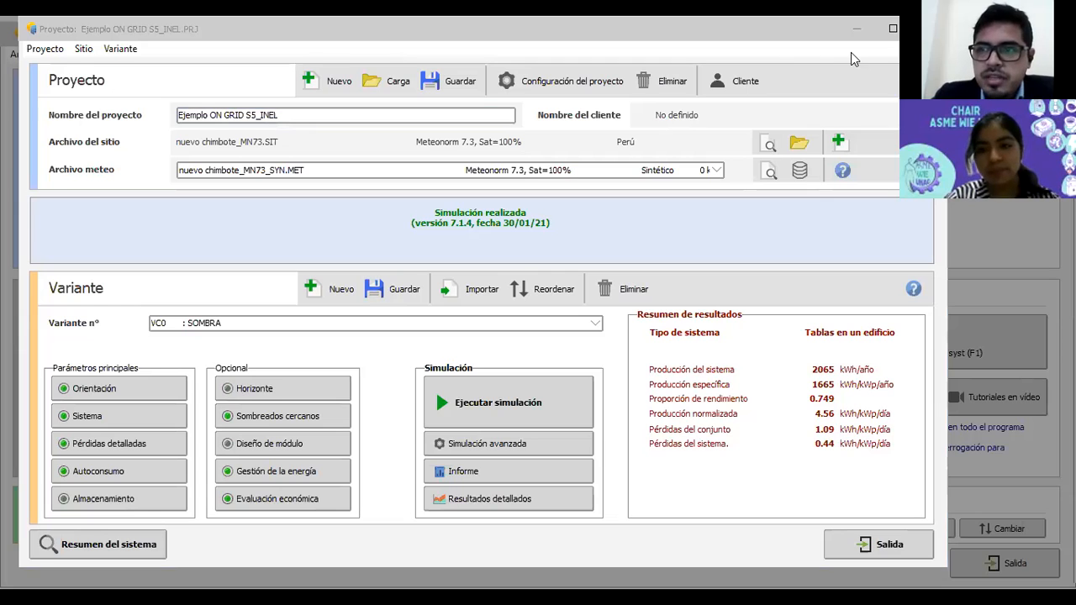
click(893, 29)
click(545, 87)
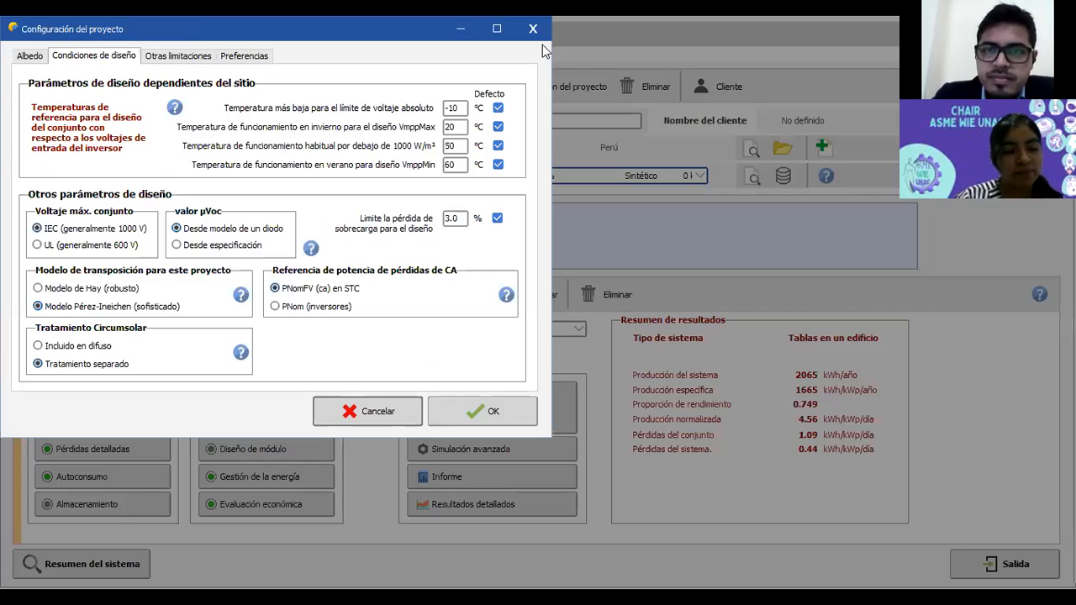
click(535, 32)
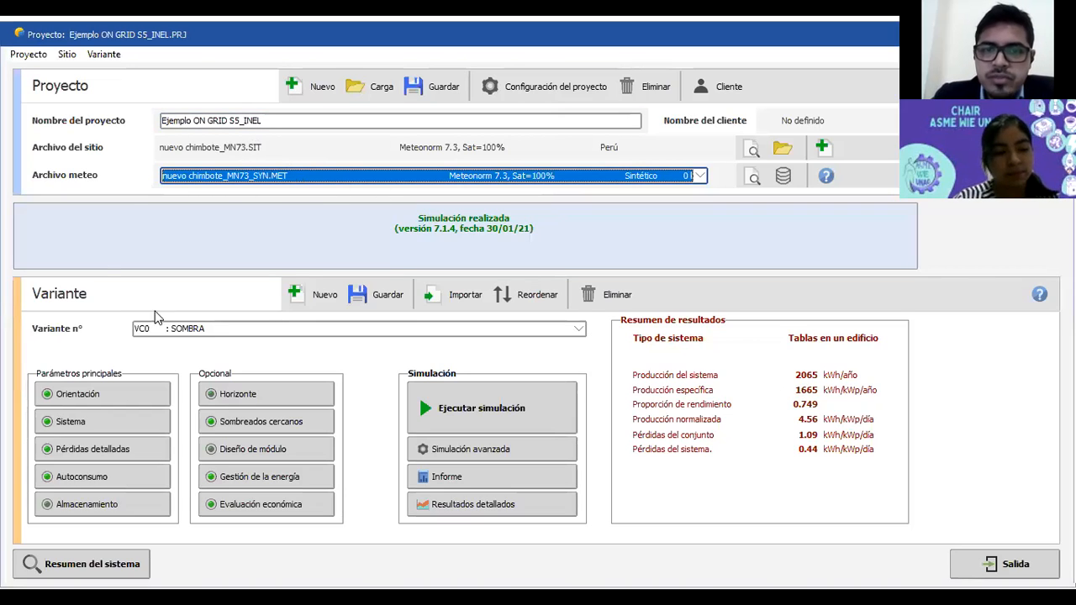
Step: Check the project's variant list and the orientation settings of the SOMBRA variant
click(315, 329)
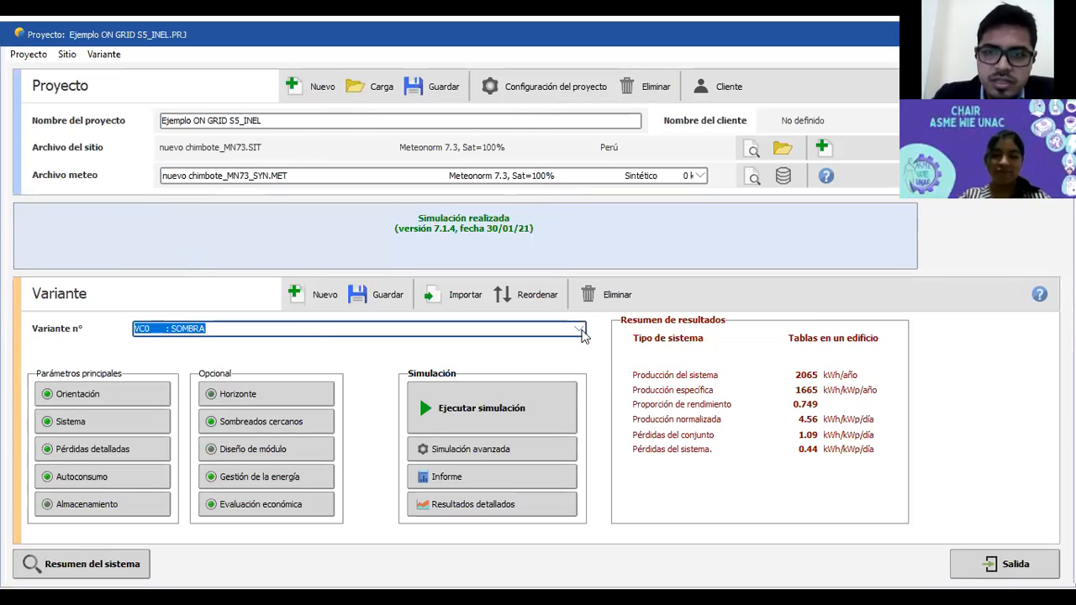
click(580, 330)
click(580, 330)
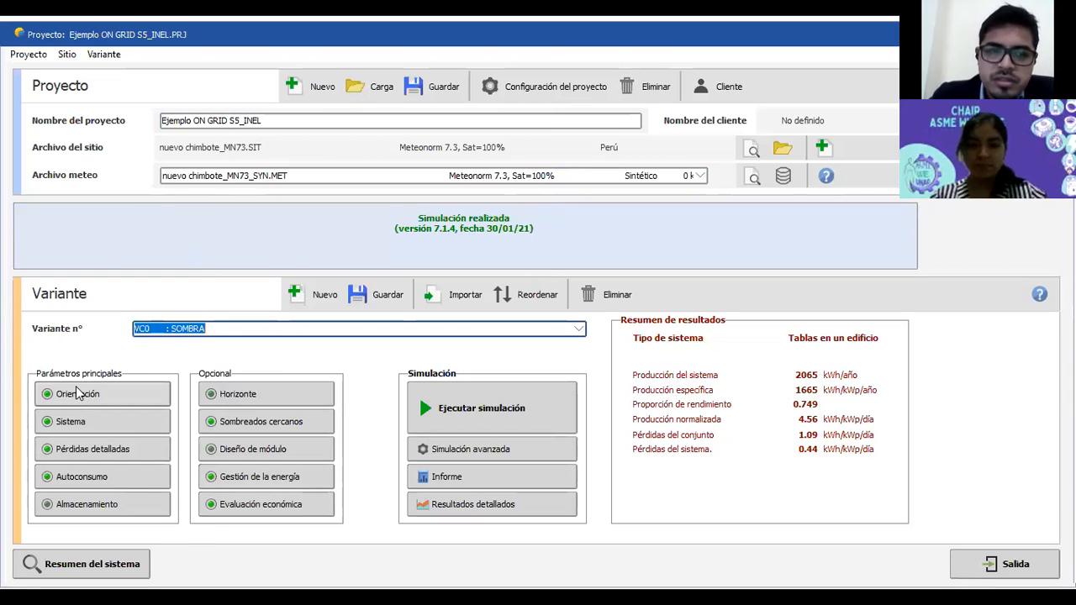
click(95, 397)
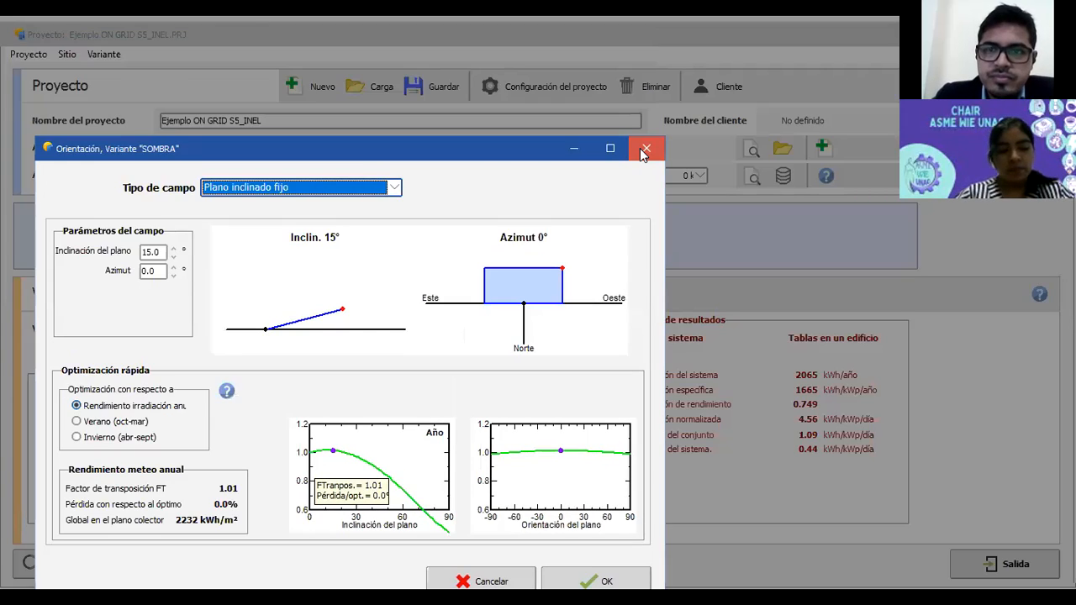
click(641, 149)
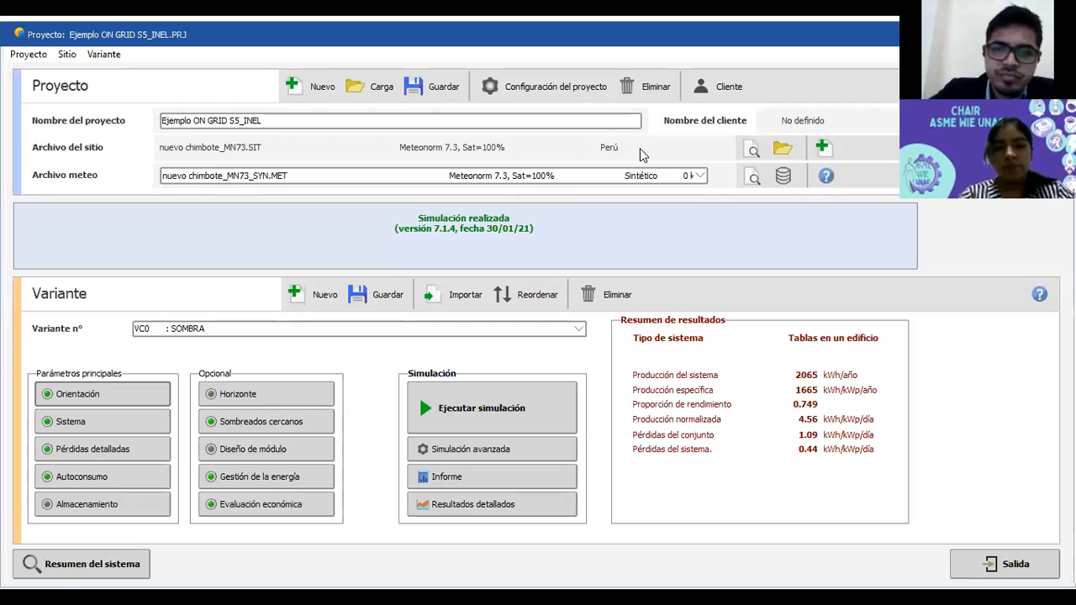
Step: Examine the SOMBRA variant's grid system definition, including the planned power and the list of PV module manufacturers
click(143, 424)
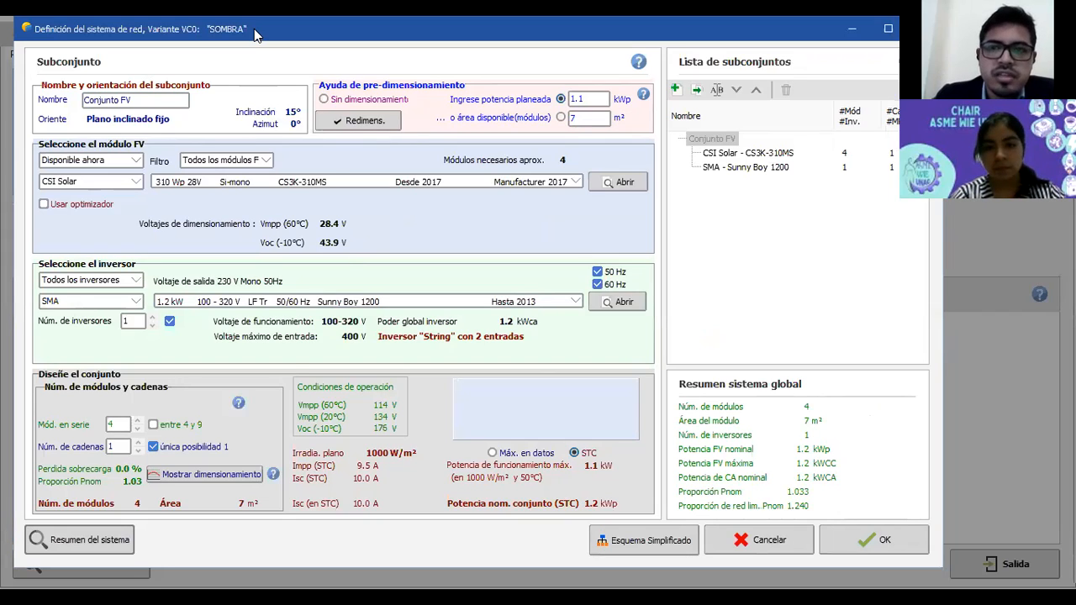
click(584, 106)
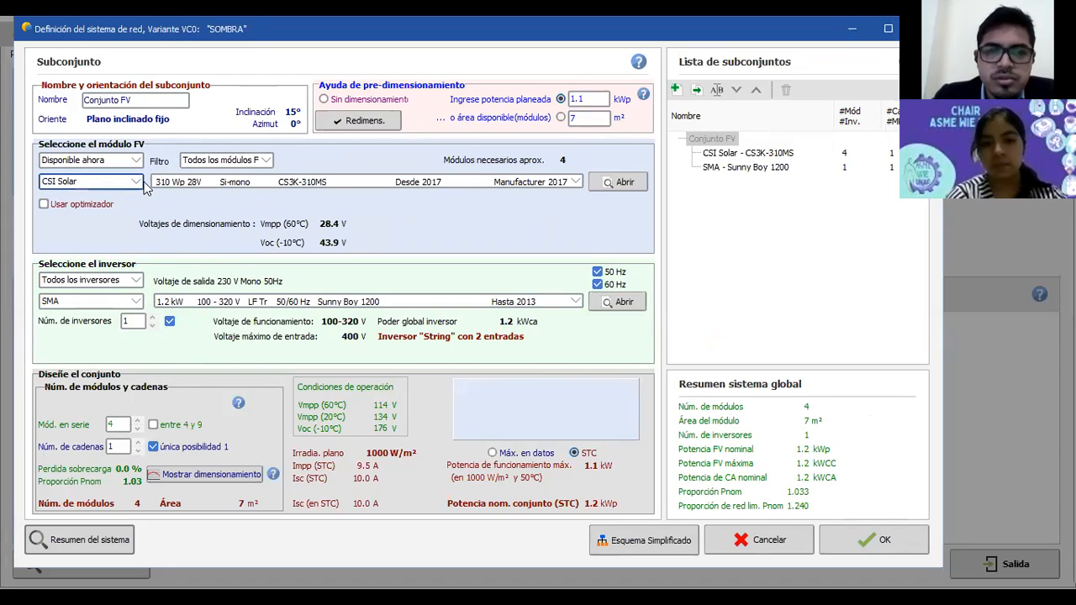
click(135, 187)
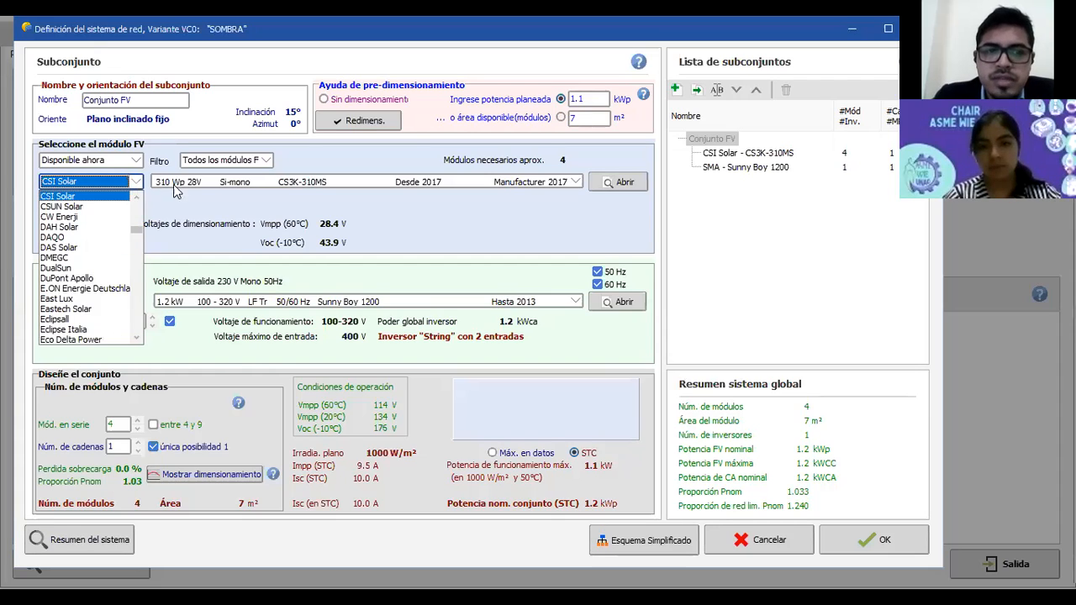
click(176, 188)
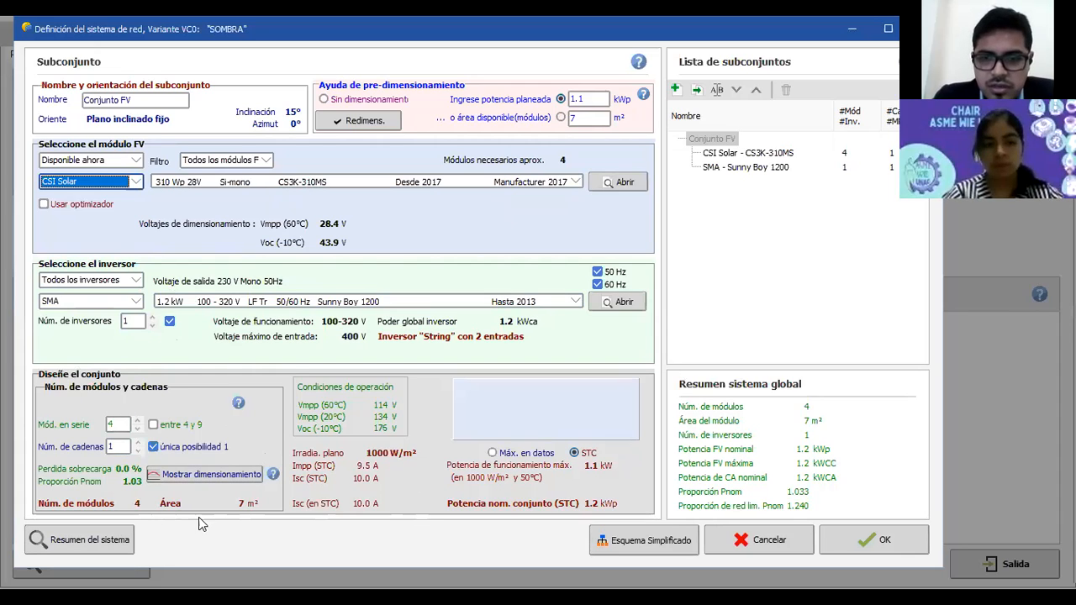
Step: Show the array/inverter sizing graphs, try 8 modules in series and return the number to 4
click(177, 475)
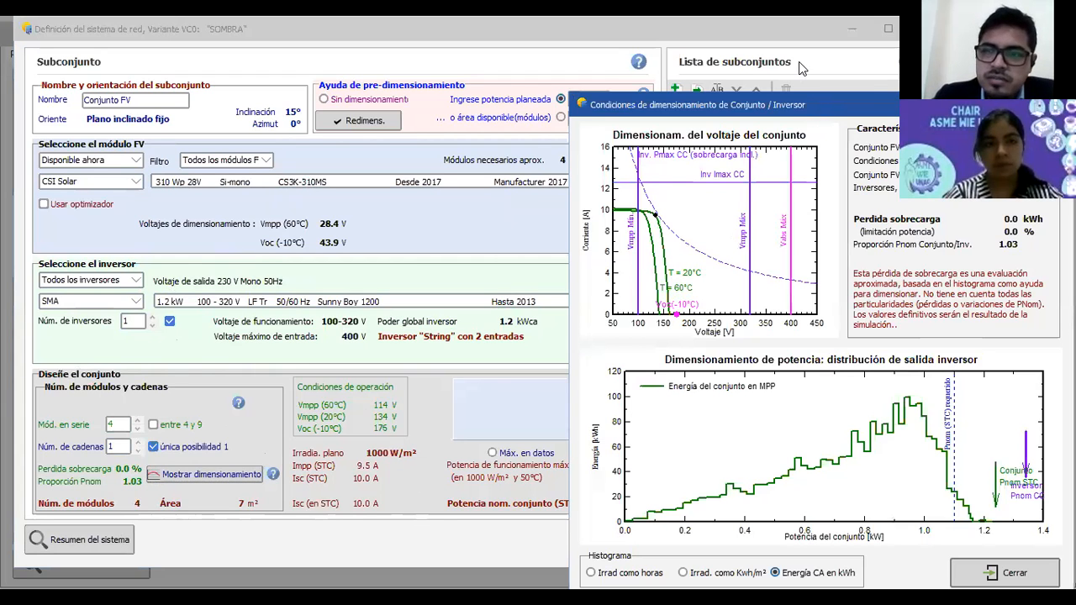
drag(811, 106, 813, 61)
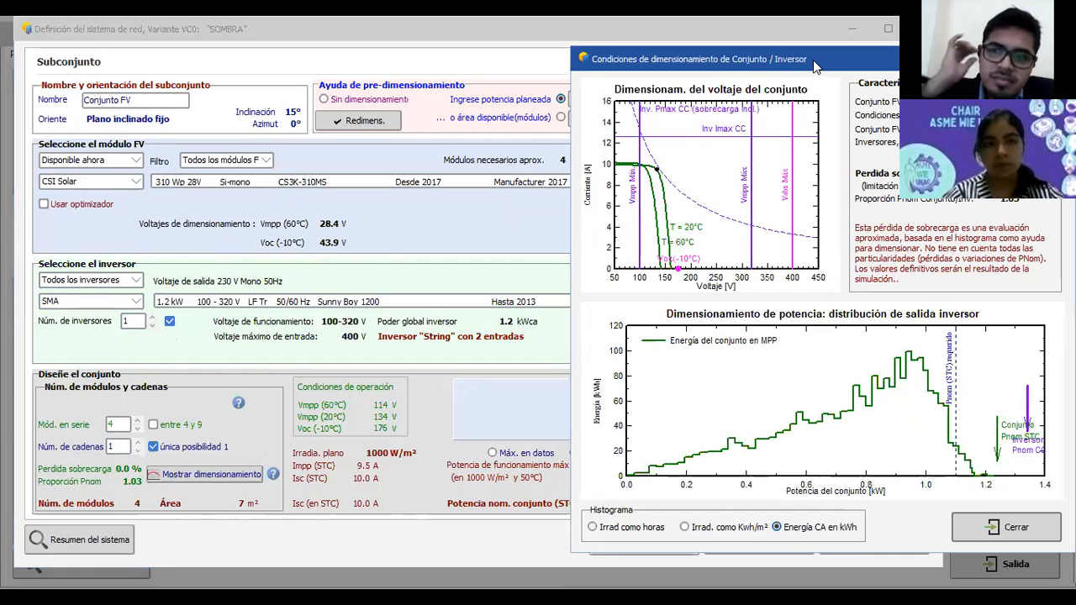
click(154, 426)
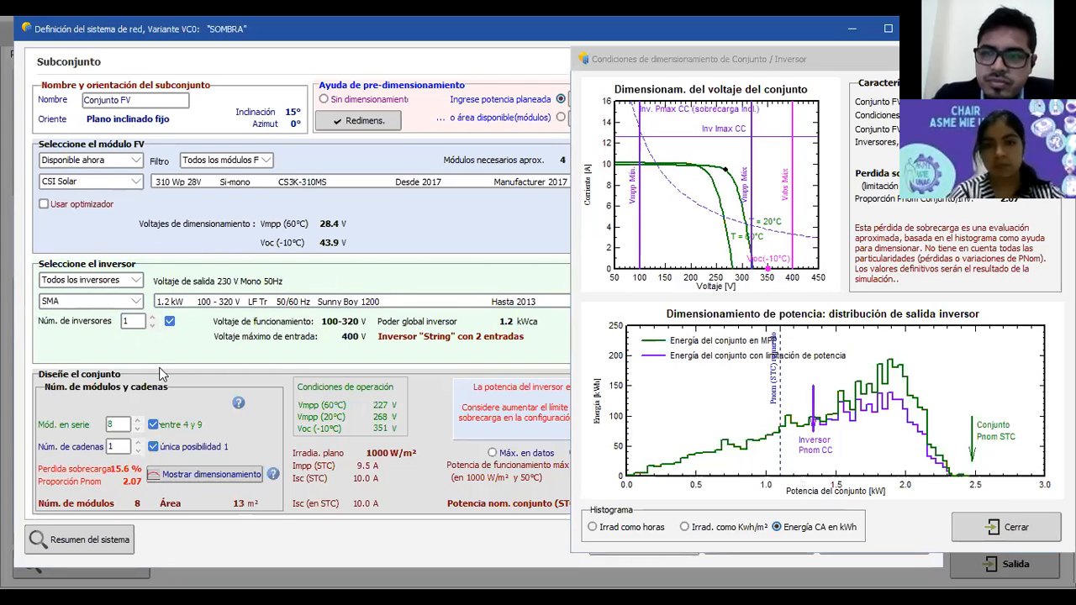
click(138, 429)
click(137, 429)
click(137, 428)
click(137, 429)
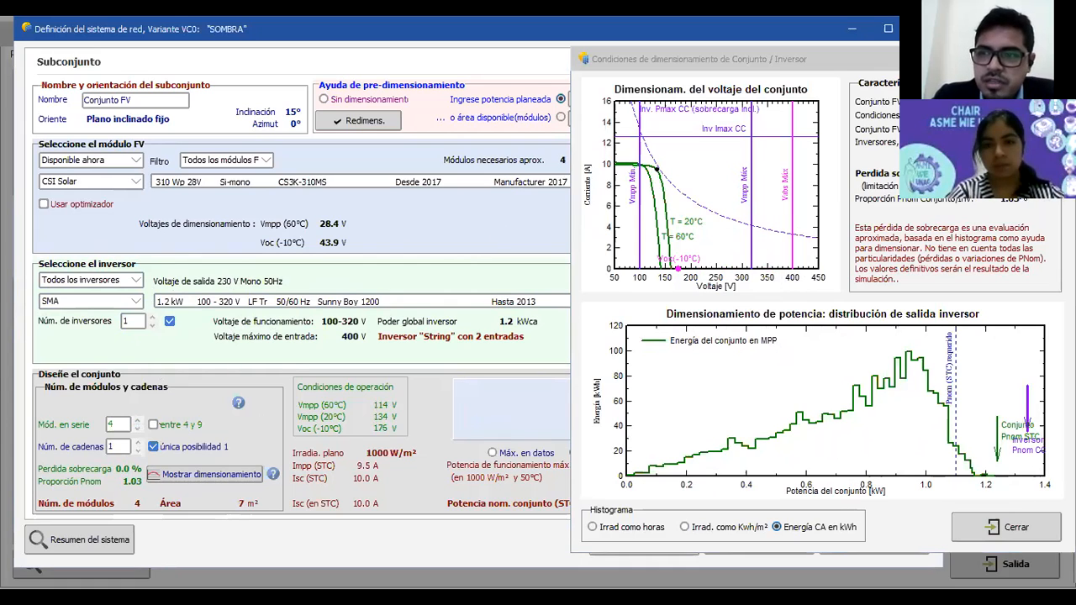
Step: Try 5 modules in series, restore 4 modules and close the array/inverter sizing graphs
click(139, 421)
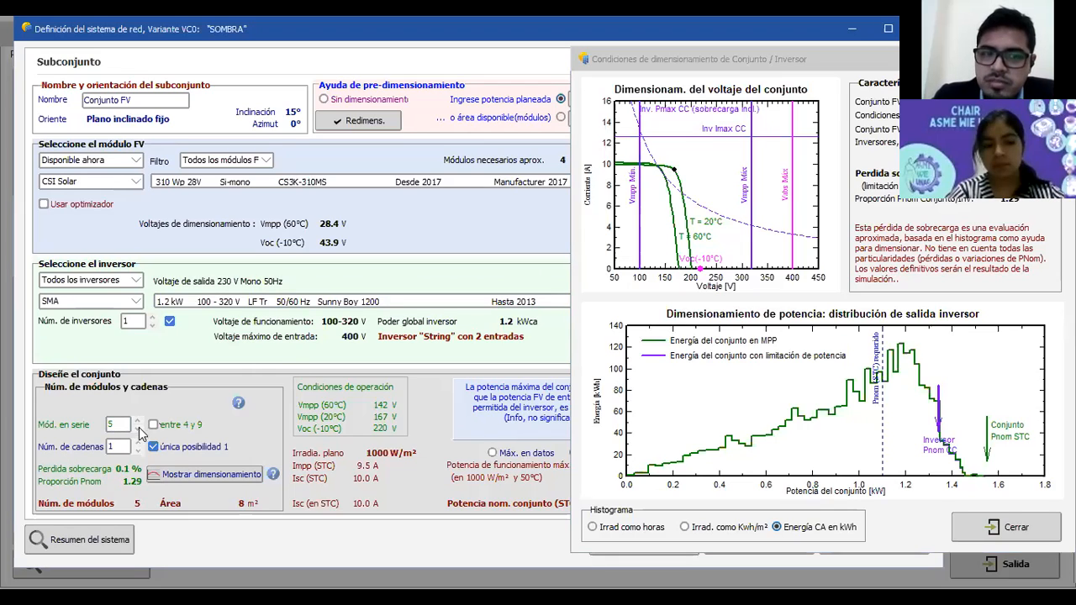
click(138, 430)
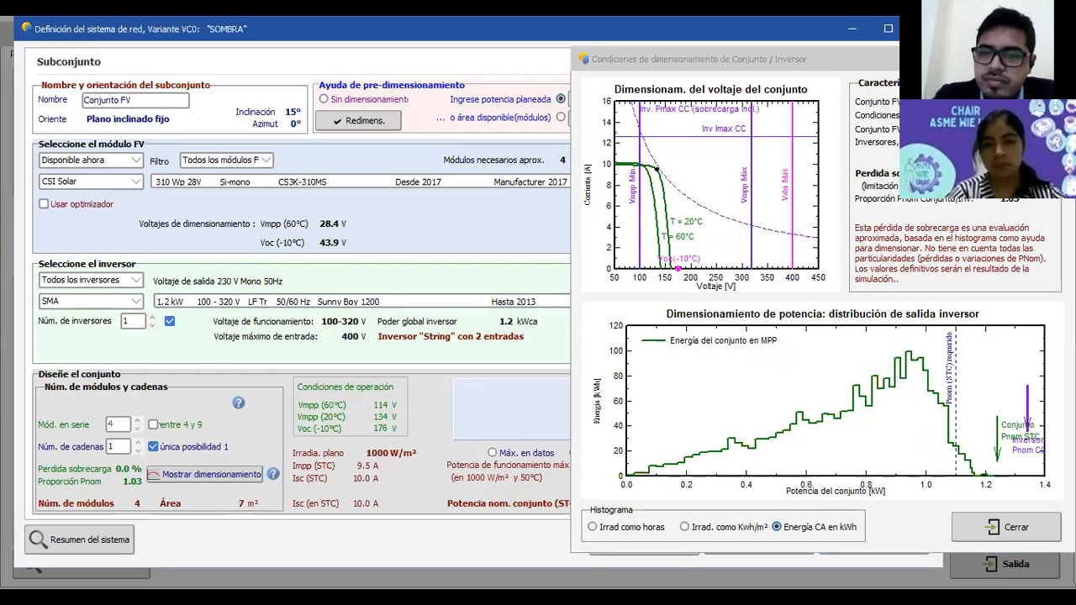
click(1059, 58)
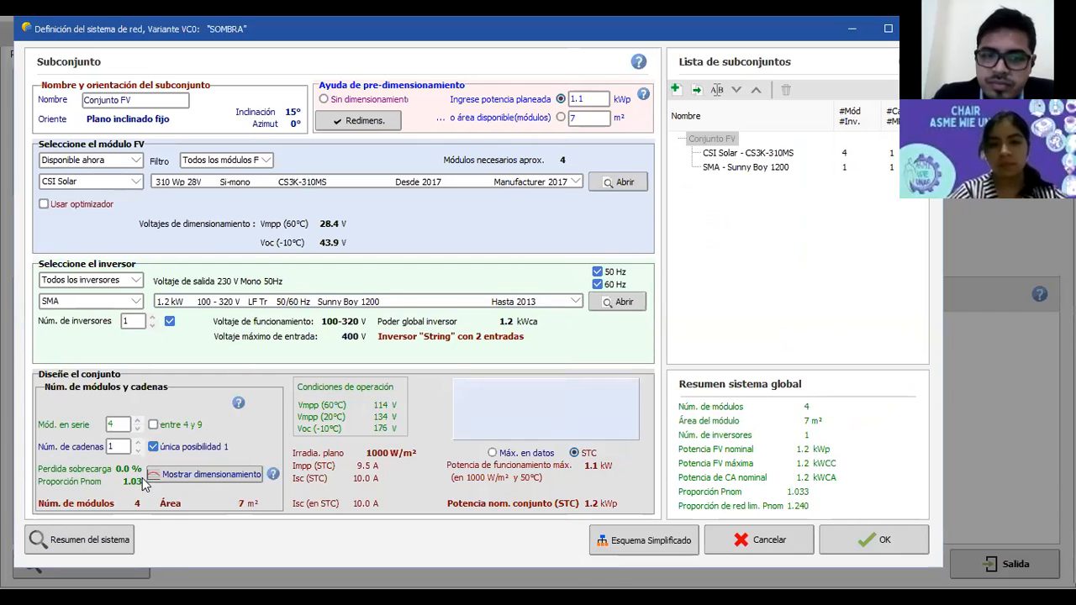
Step: Review the system summary and the simplified system diagram, and cancel the grid system definition
click(112, 544)
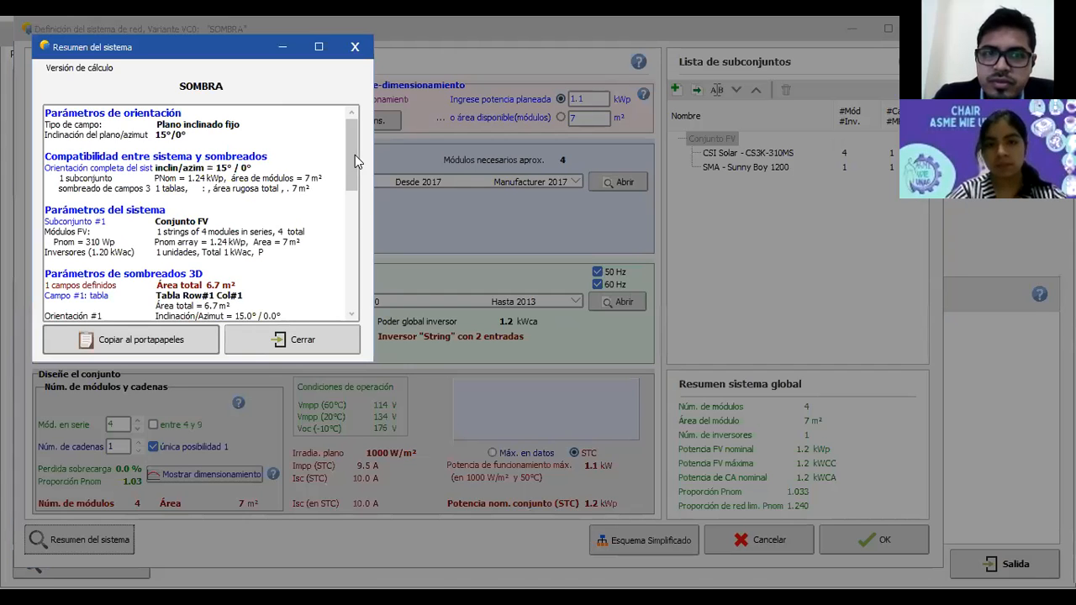
drag(355, 155, 367, 309)
drag(236, 45, 212, 44)
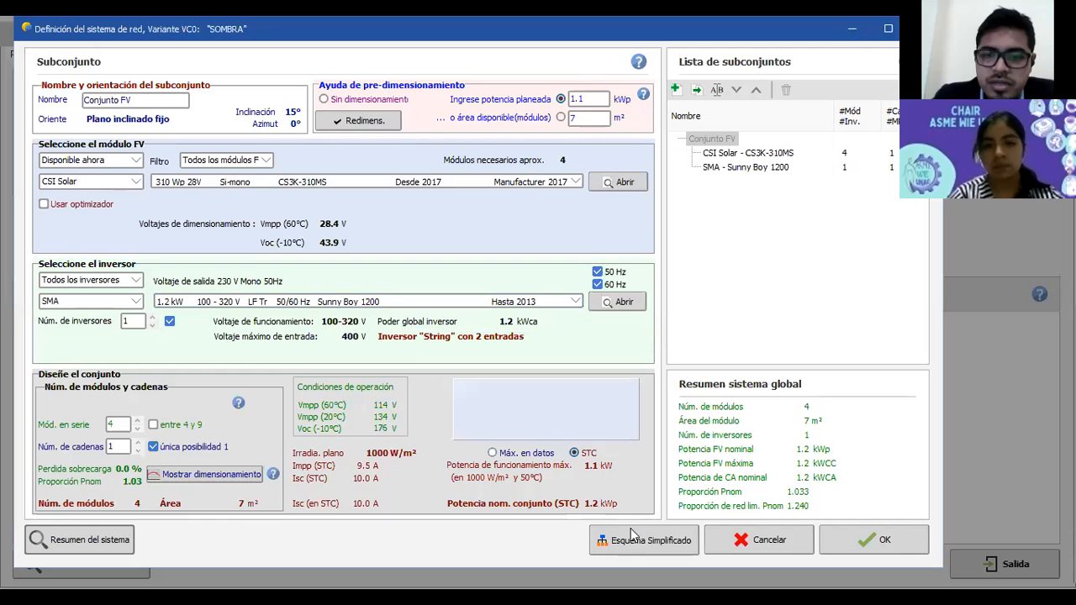
click(643, 540)
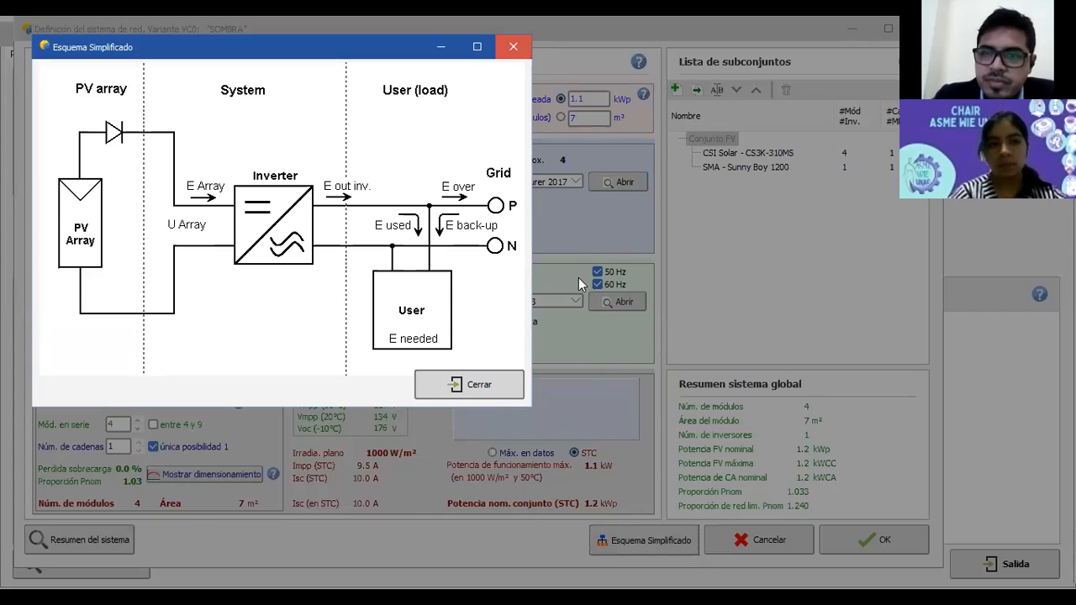
click(514, 47)
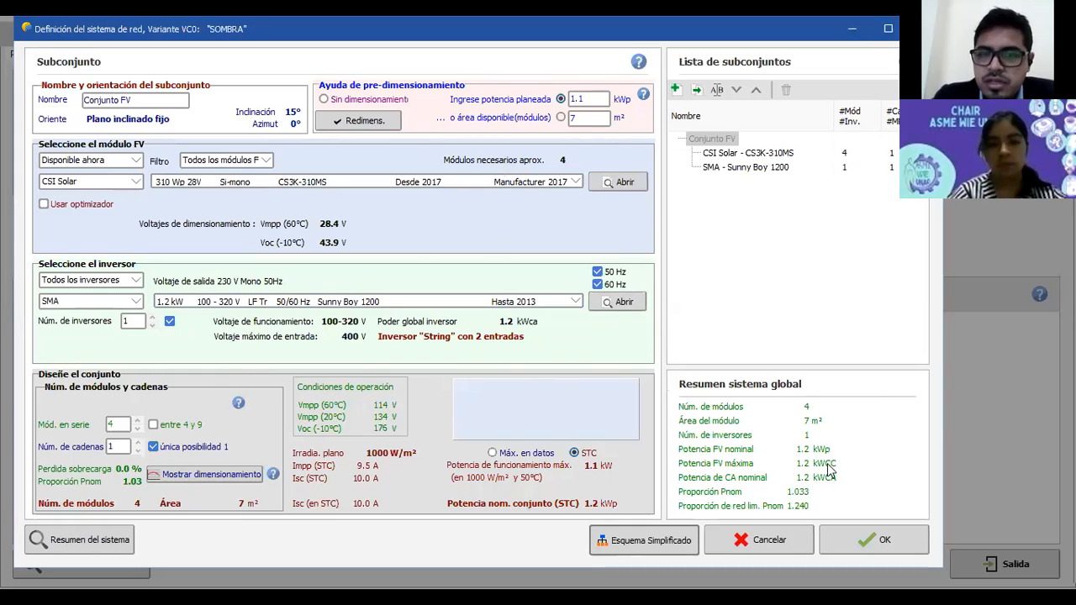
click(745, 544)
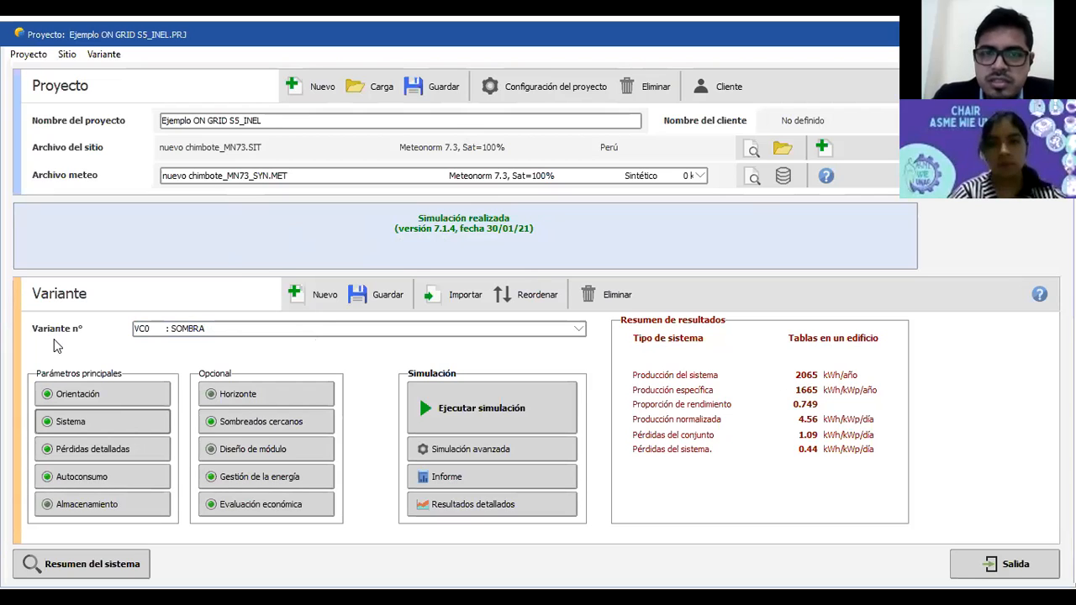
Step: Review the thermal parameters and ohmic losses in the SOMBRA variant's detailed PV field losses
click(128, 452)
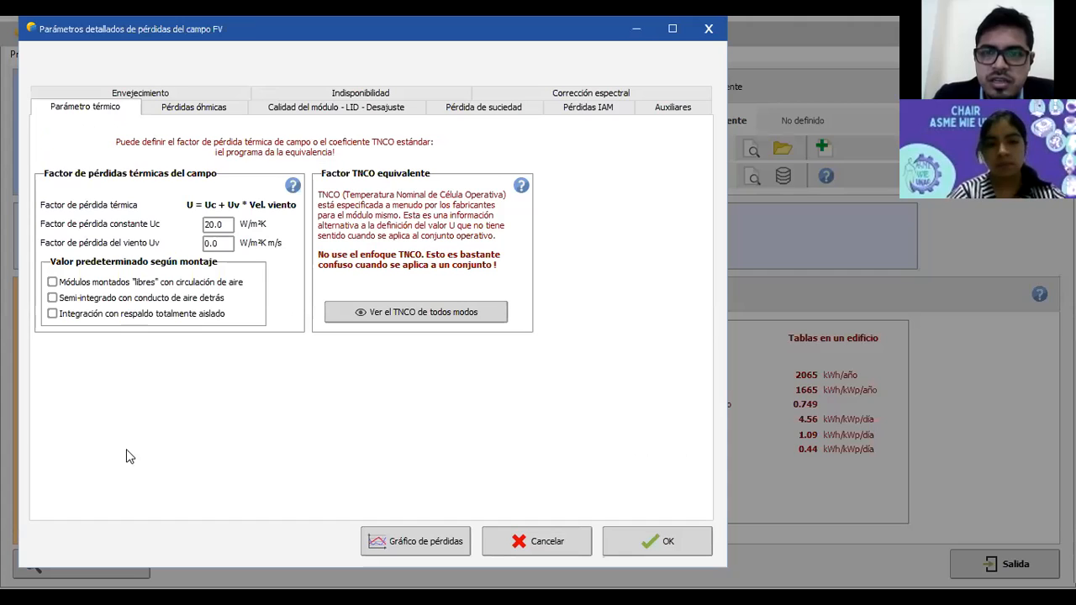
drag(271, 37, 272, 60)
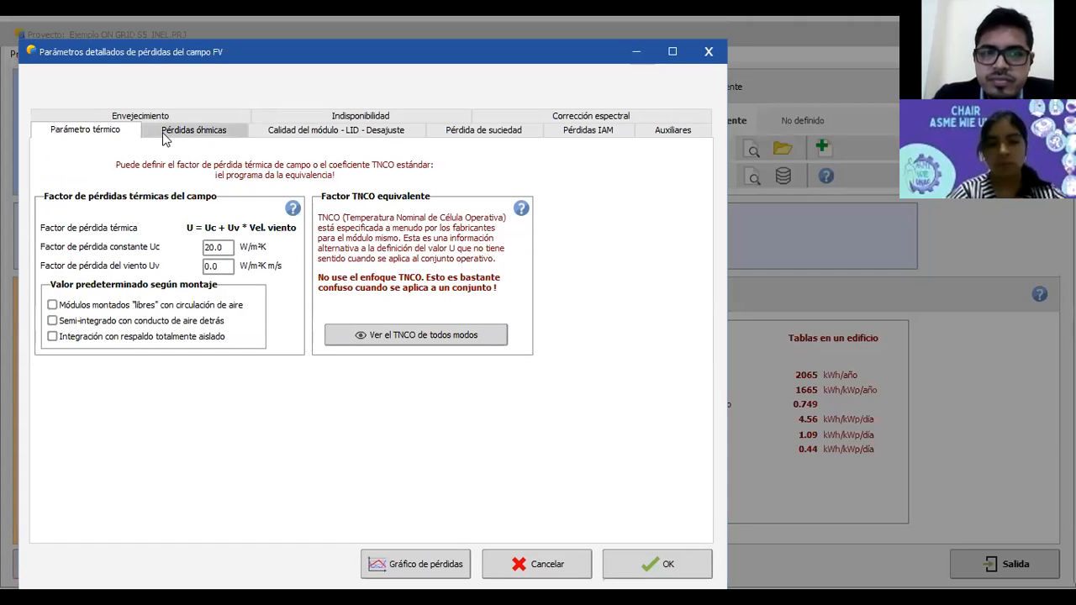
click(178, 129)
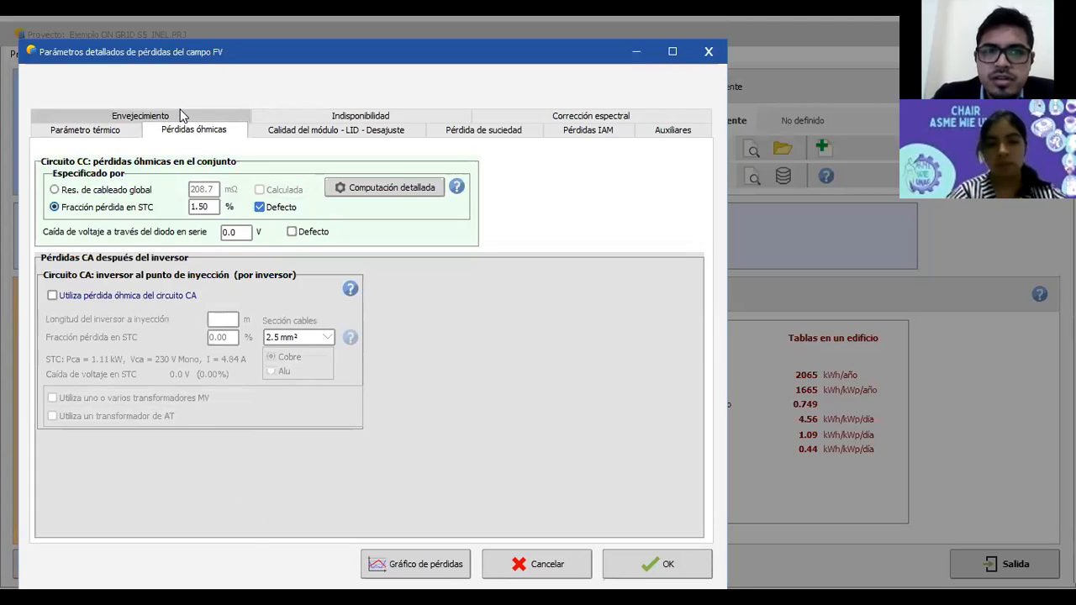
Step: Enable ageing degradation in the simulation, compare its efficiency and loss graphs, and examine the module warranty values
click(181, 115)
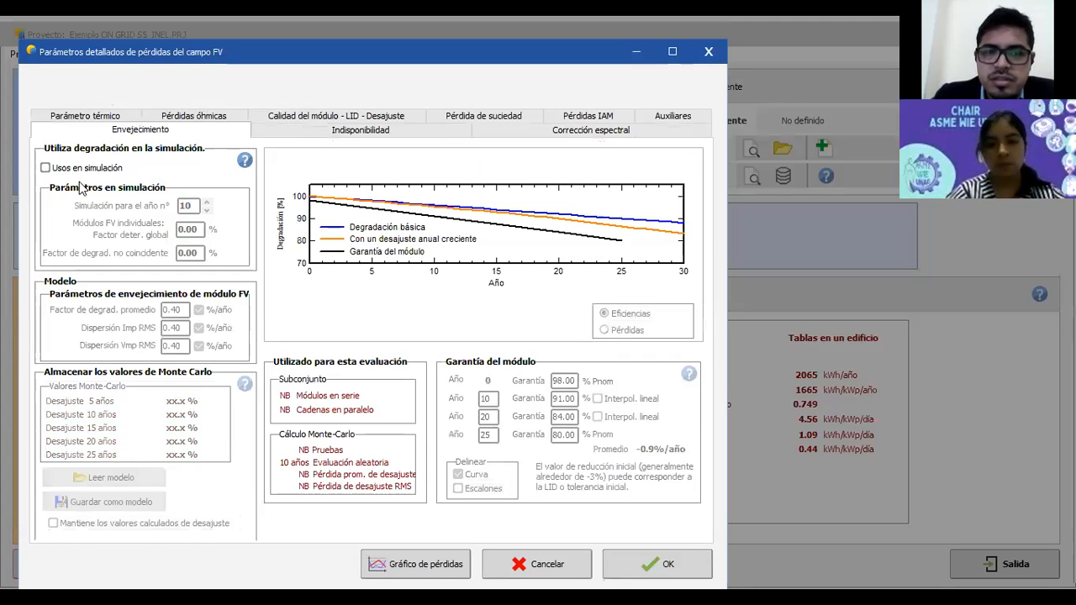
click(74, 168)
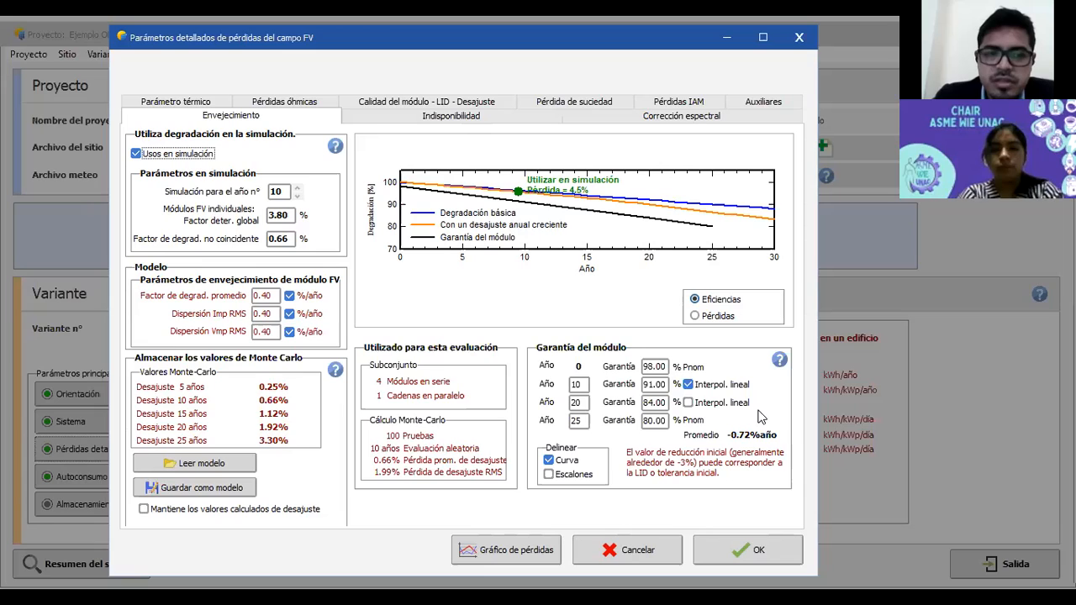
click(588, 403)
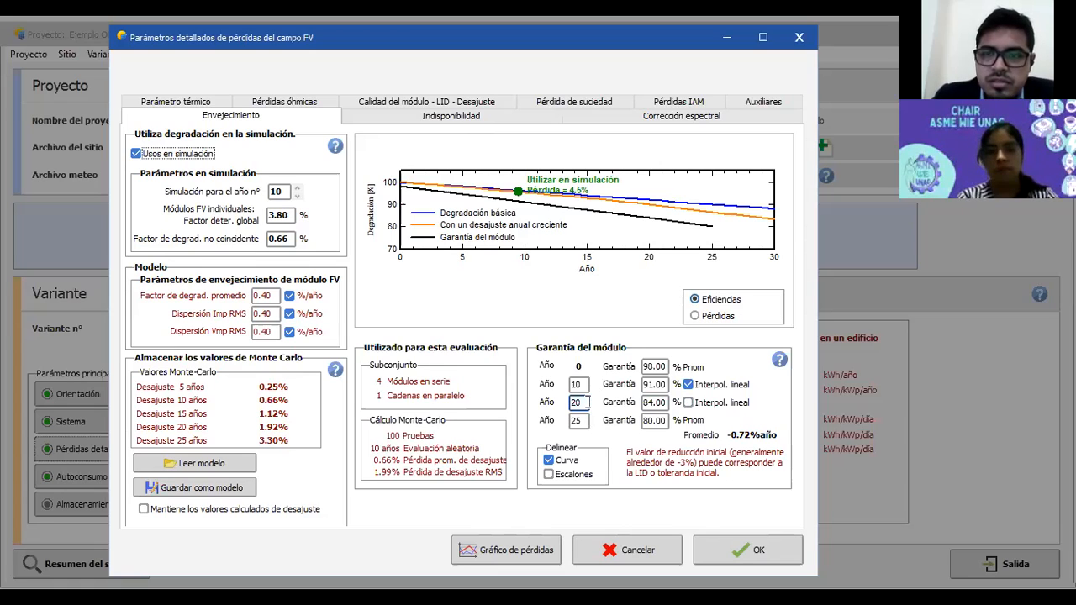
click(695, 317)
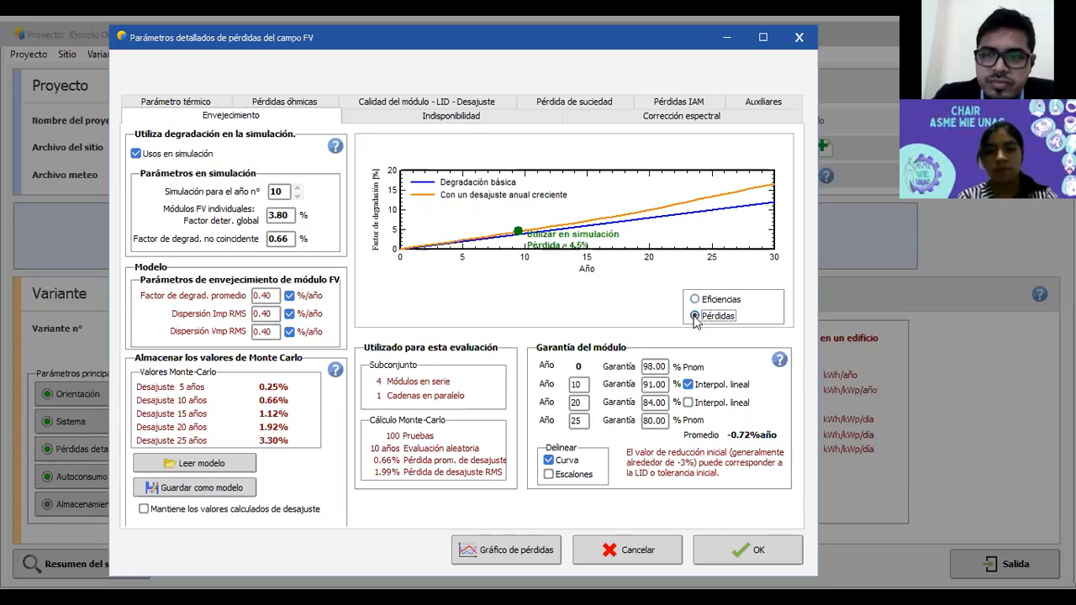
click(695, 301)
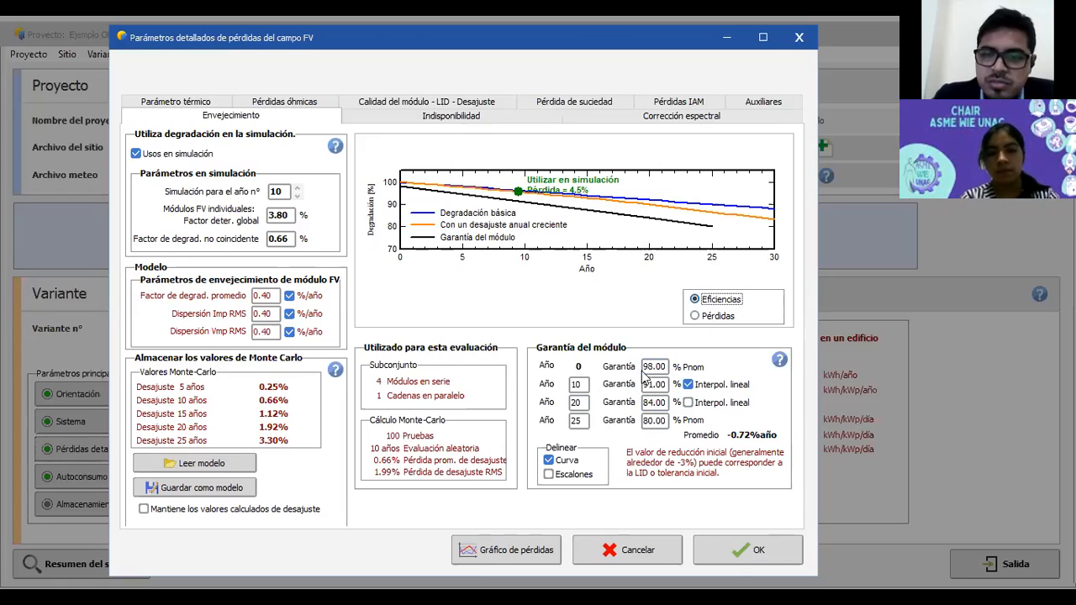
double_click(649, 420)
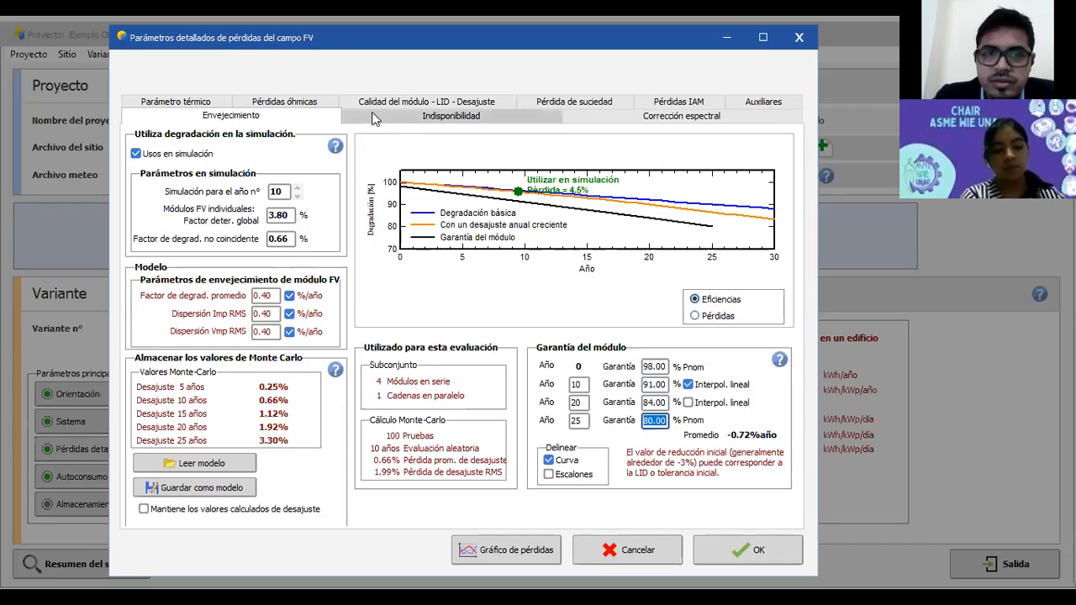
Step: Review the system unavailability settings and the PV array loss graph, and cancel the detailed loss parameters
click(460, 117)
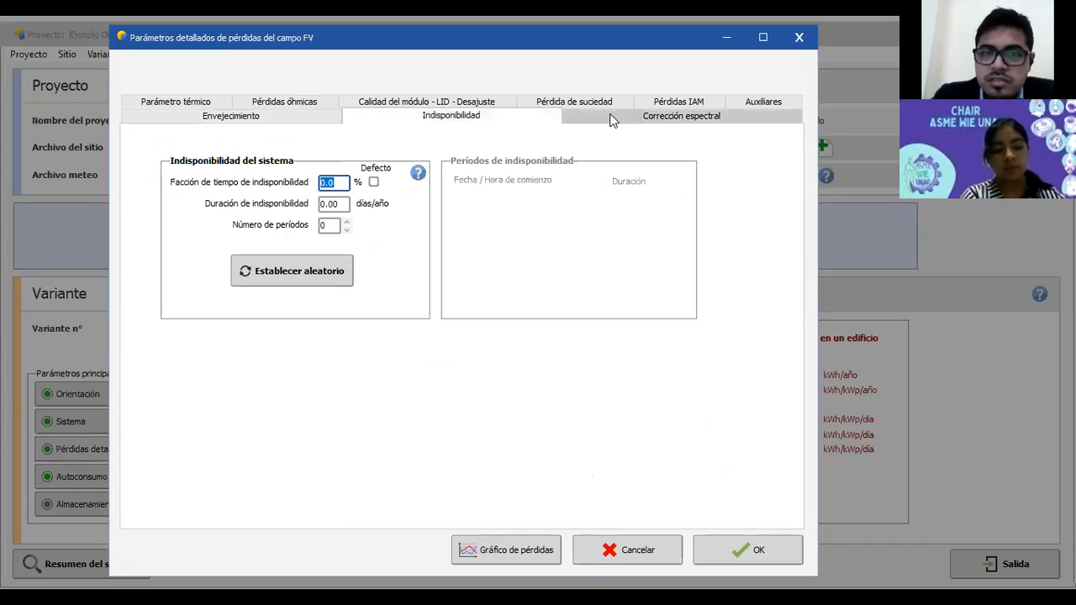
click(599, 102)
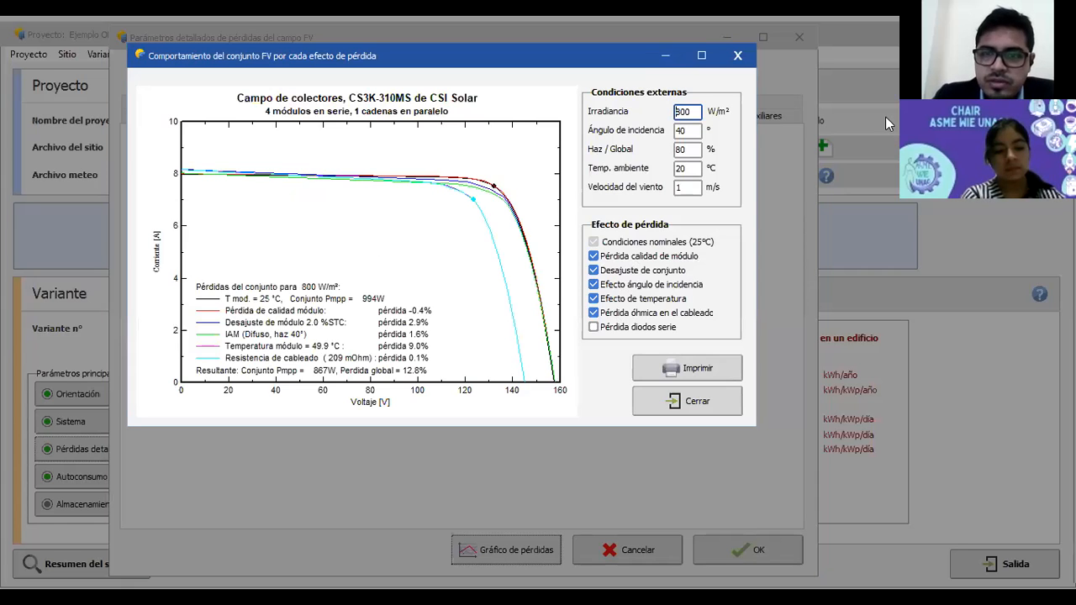
click(738, 55)
click(624, 560)
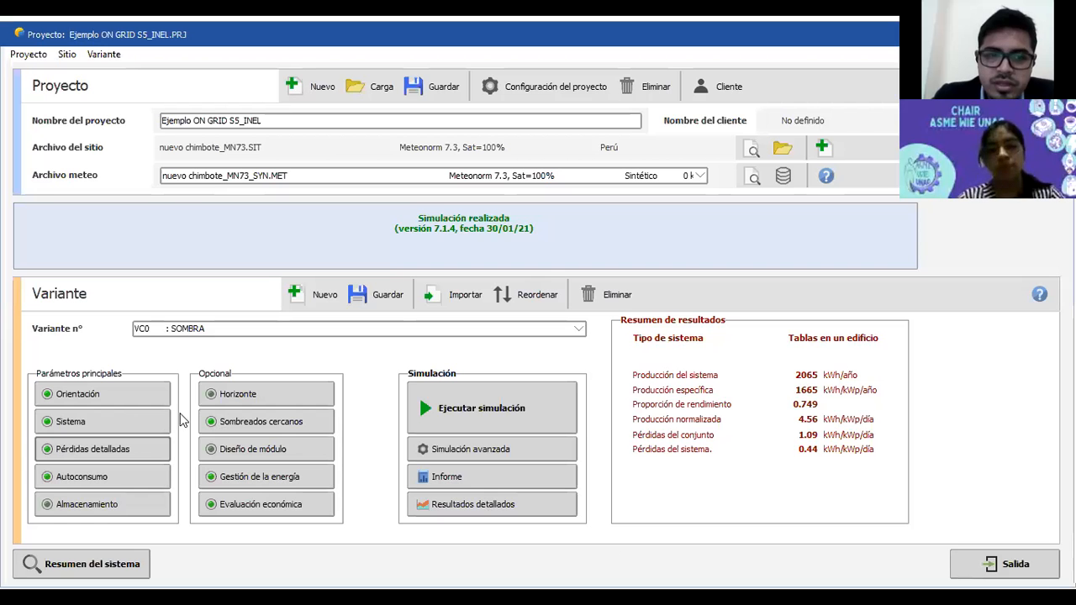
Step: Review the self-consumption load profile's type, monthly values, available units and graph, and cancel the user's needs definition
click(207, 484)
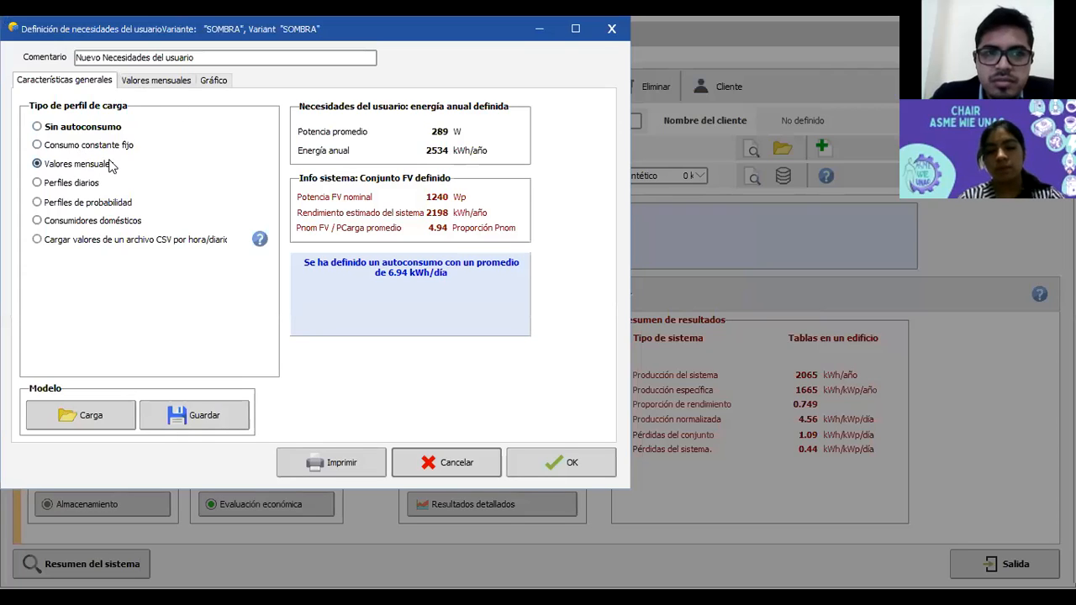
click(137, 84)
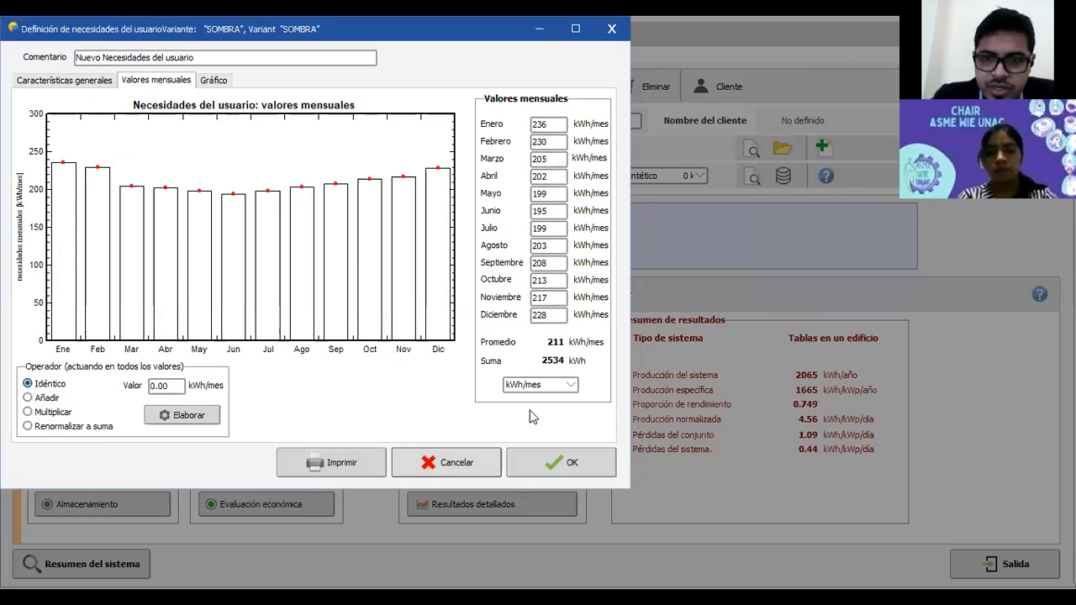
click(557, 387)
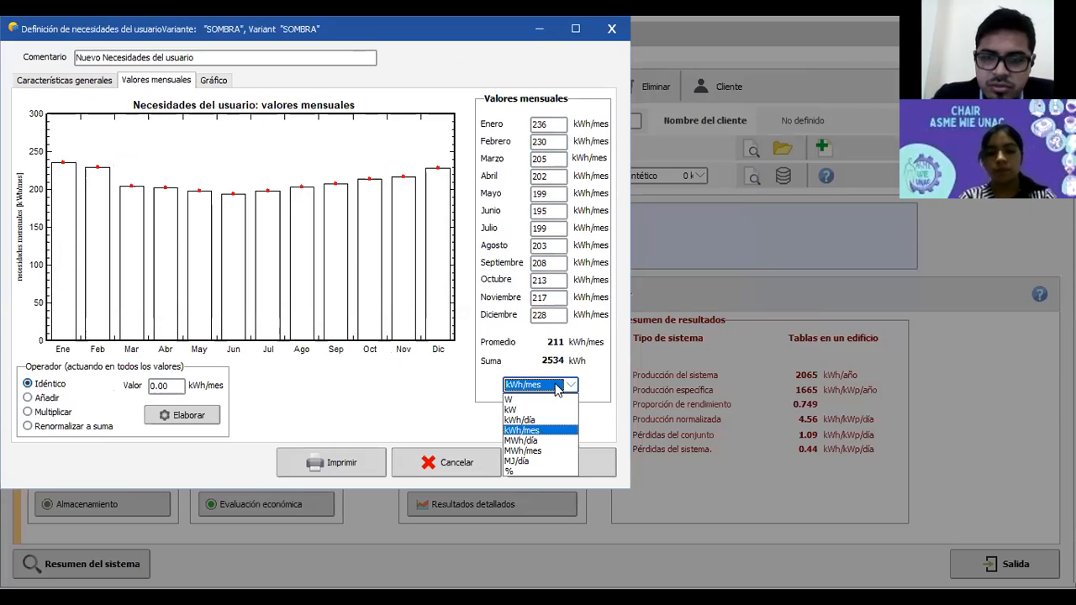
click(450, 354)
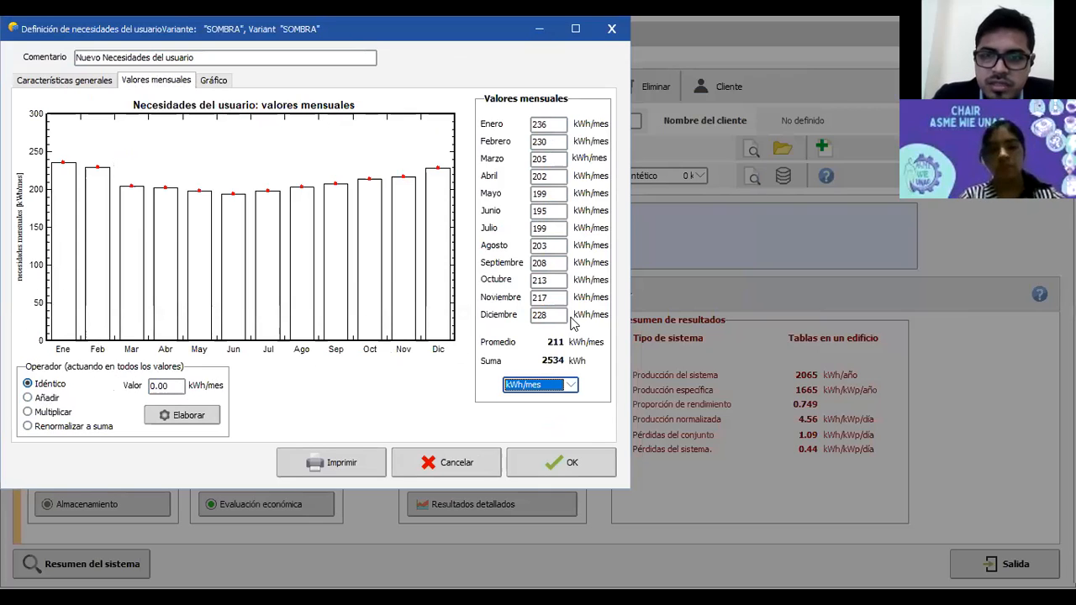
click(212, 80)
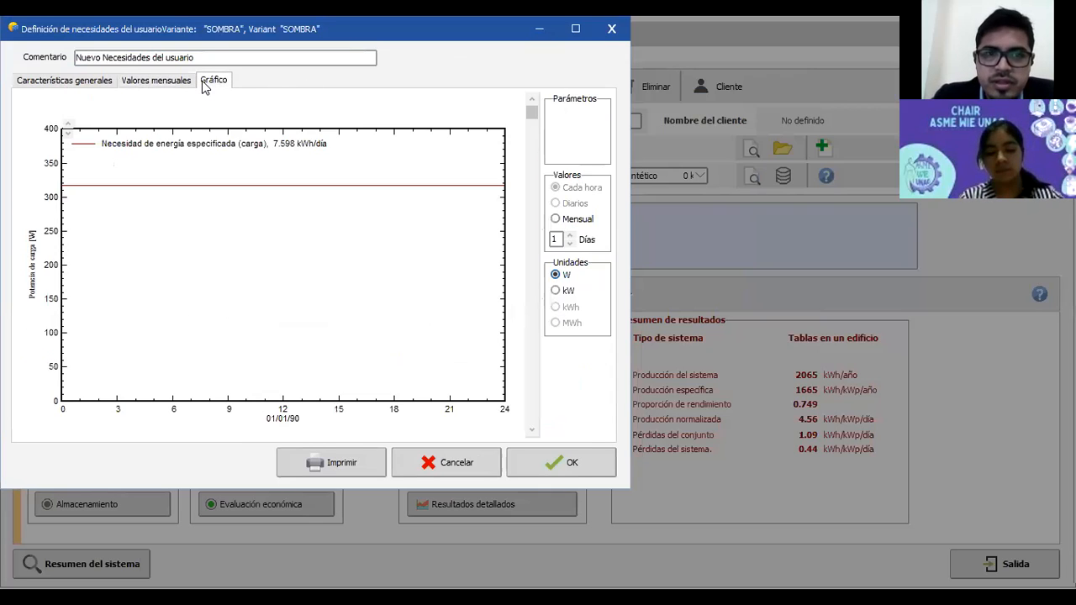
click(151, 82)
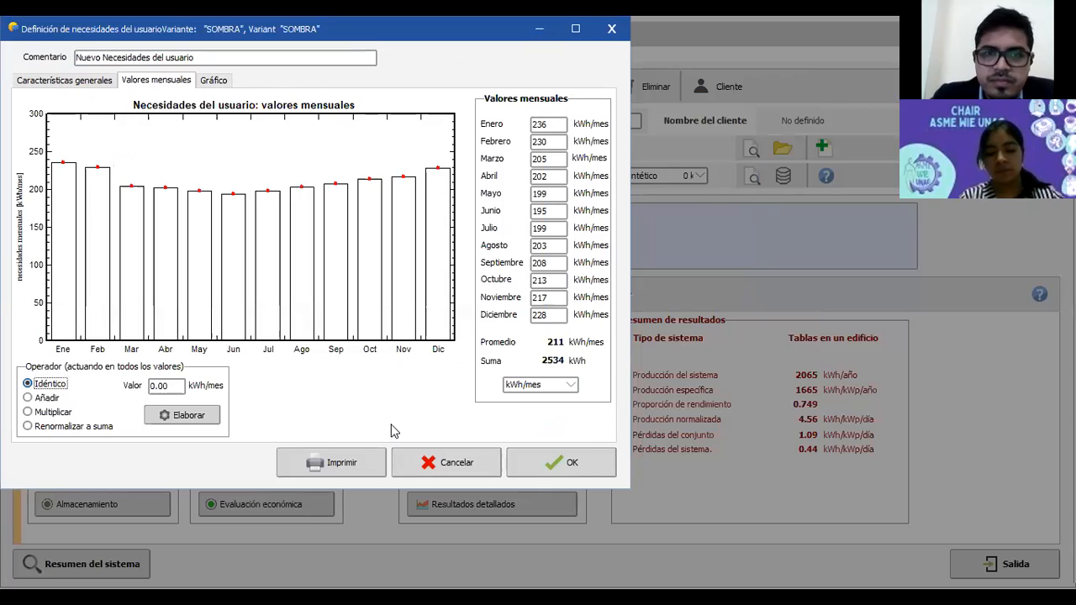
click(448, 465)
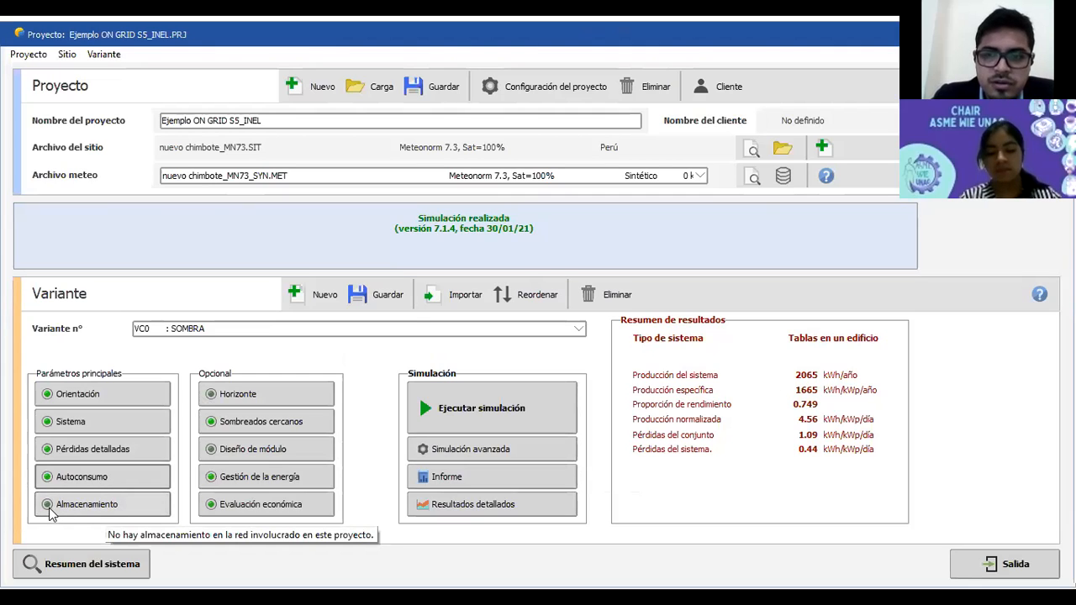
Step: Open the near shadings' 3D construction scene and inspect the buildings, poles, trees and PV array from the north in realistic rendering
click(250, 425)
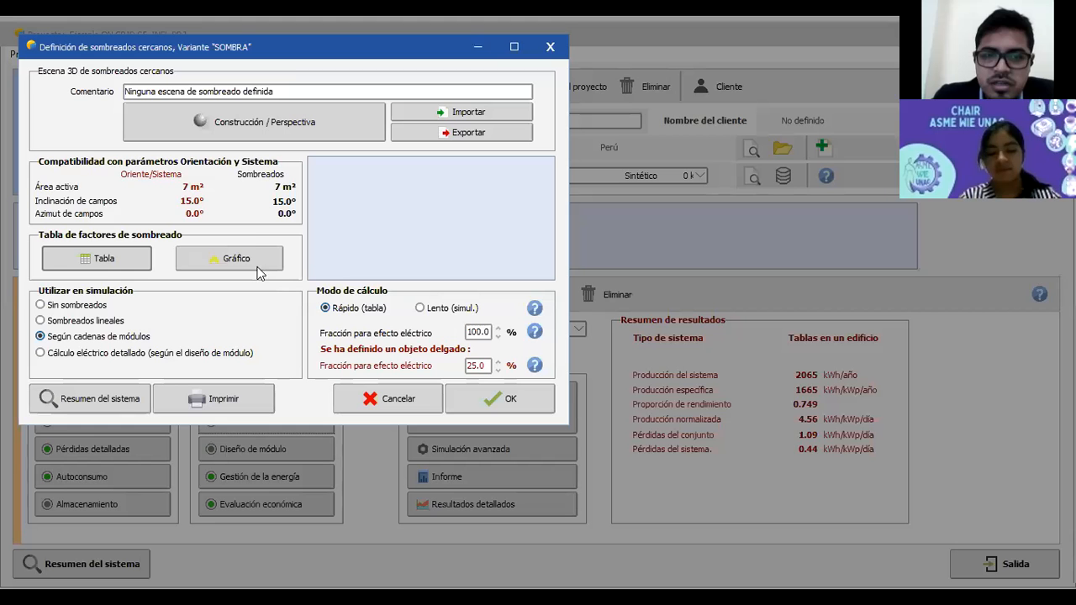
click(243, 126)
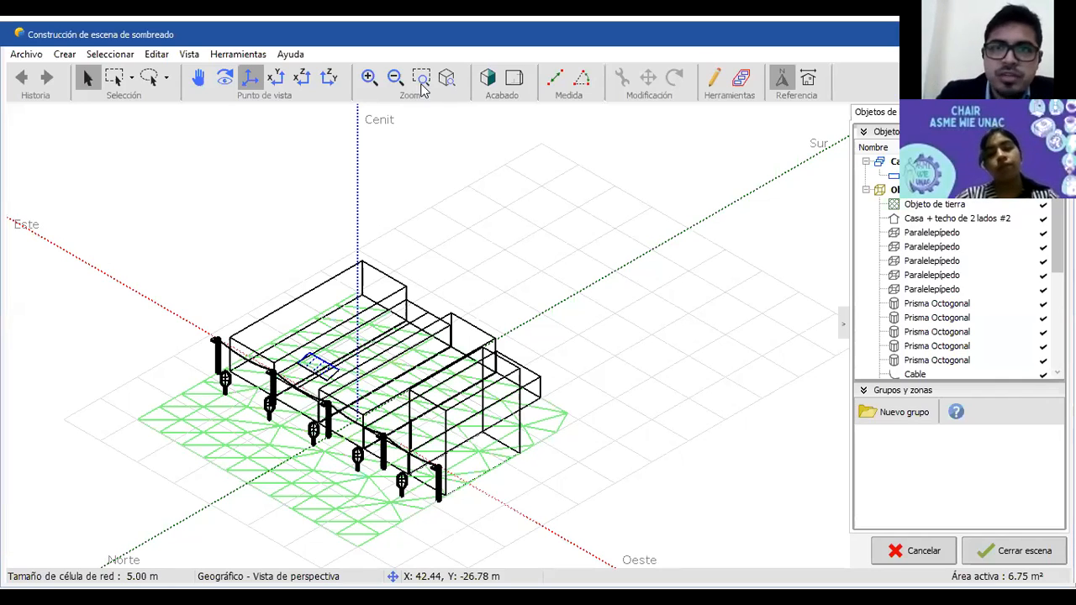
click(488, 77)
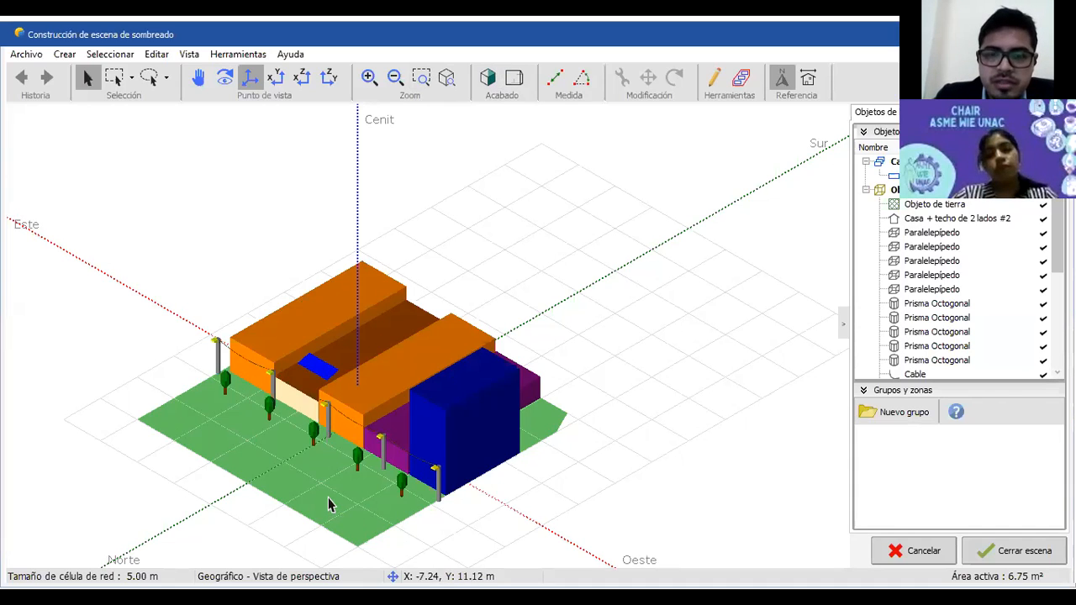
click(225, 77)
drag(293, 455, 420, 219)
click(369, 78)
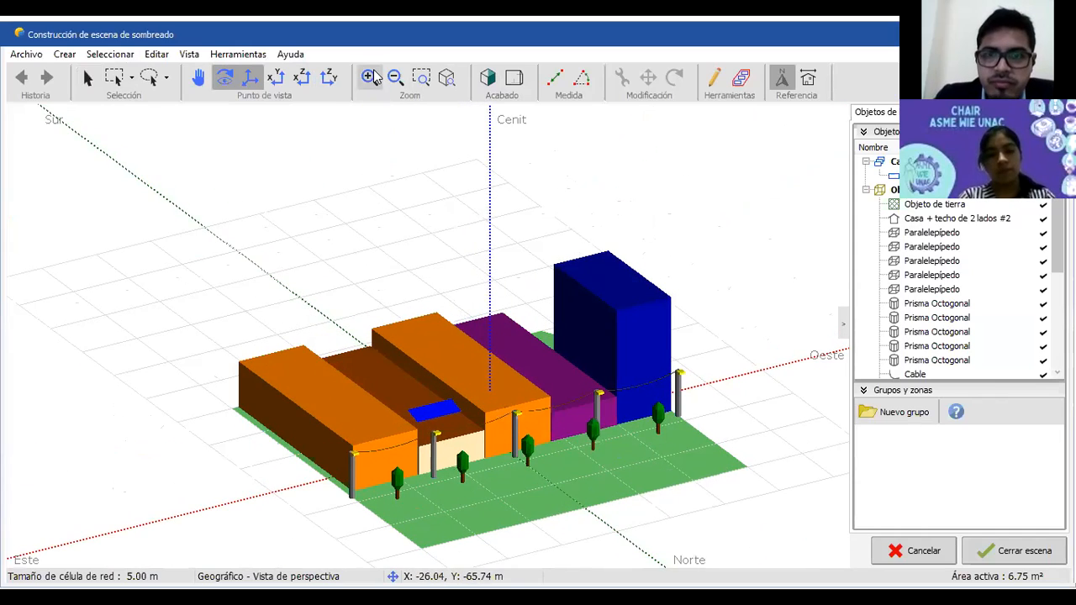
click(200, 80)
drag(311, 225, 265, 110)
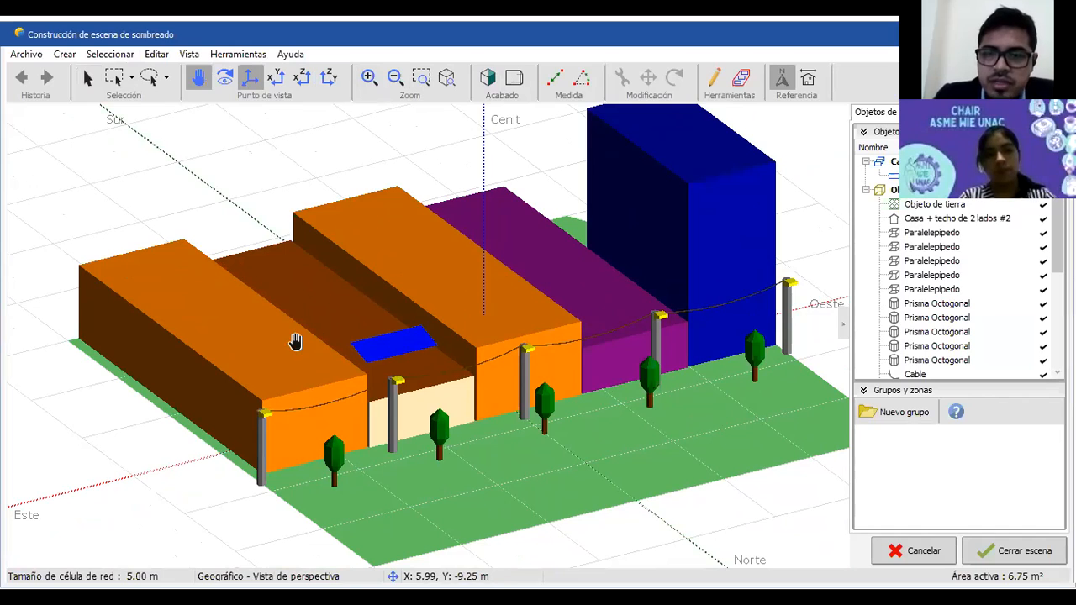
mouse_move(1058, 244)
mouse_down()
mouse_move(1058, 336)
mouse_move(1058, 242)
mouse_up()
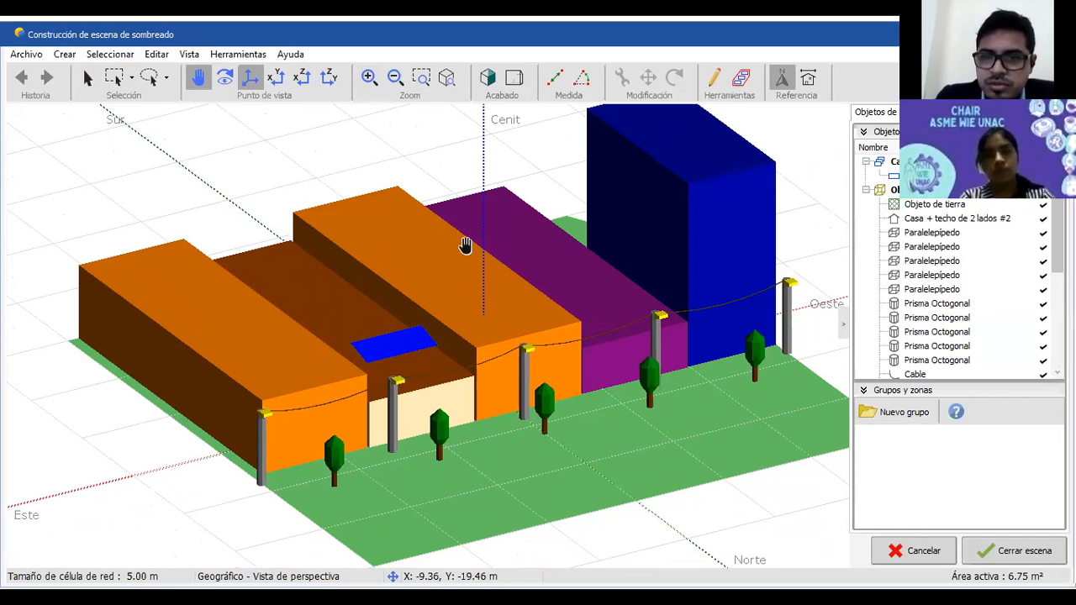
mouse_move(1058, 244)
mouse_down()
mouse_move(1058, 339)
mouse_move(1058, 243)
mouse_up()
click(866, 132)
click(866, 133)
click(867, 133)
click(876, 136)
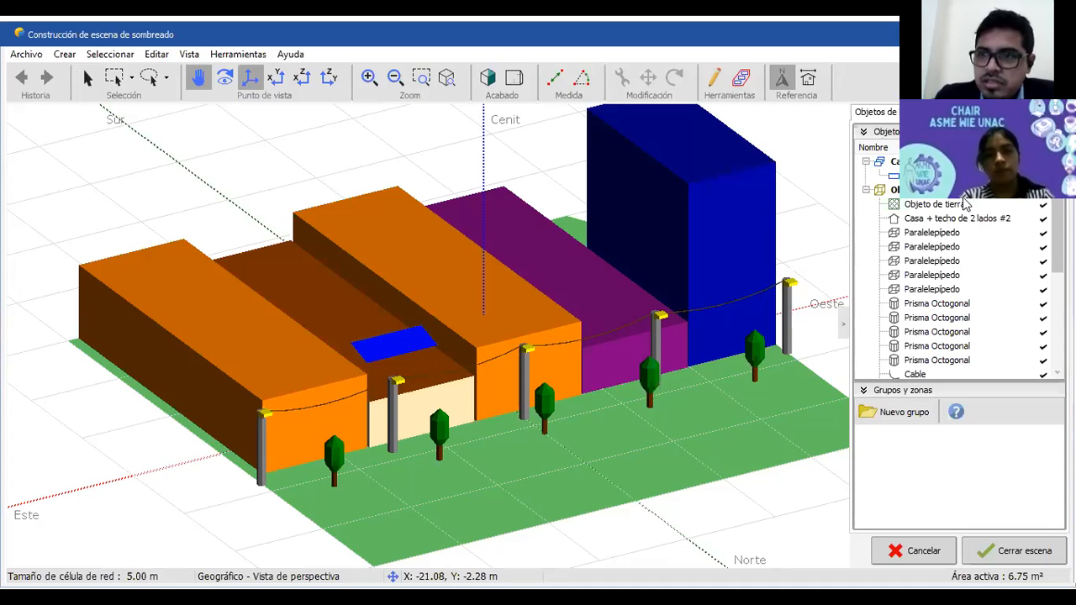
mouse_move(1057, 238)
mouse_down()
mouse_move(1057, 327)
mouse_move(1058, 255)
mouse_up()
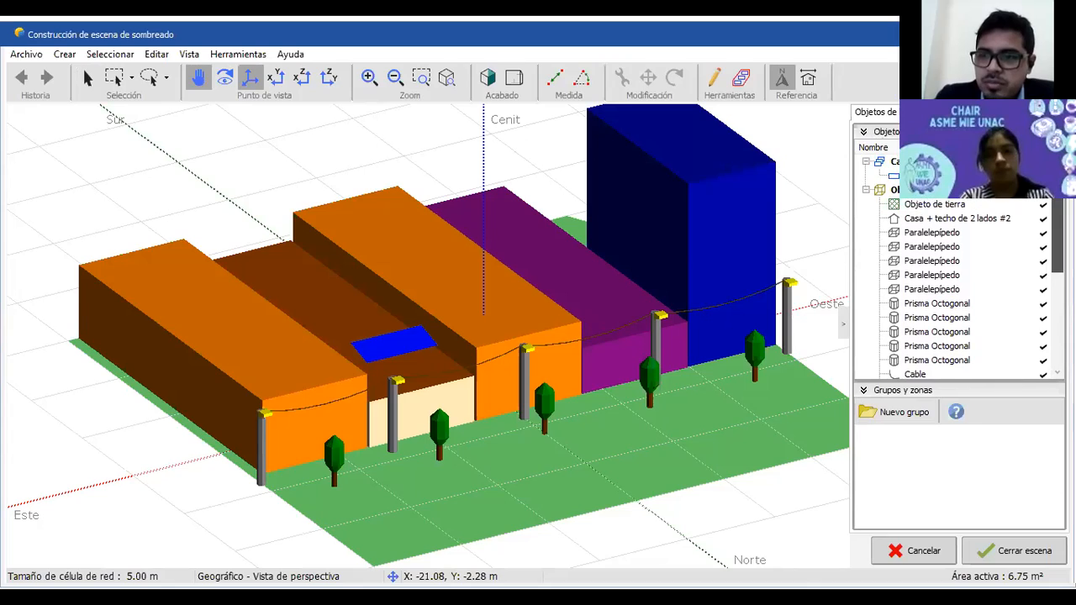
Step: Bring up the scene's shading animation tool and run the animation for 21 June with 15-minute steps
click(864, 132)
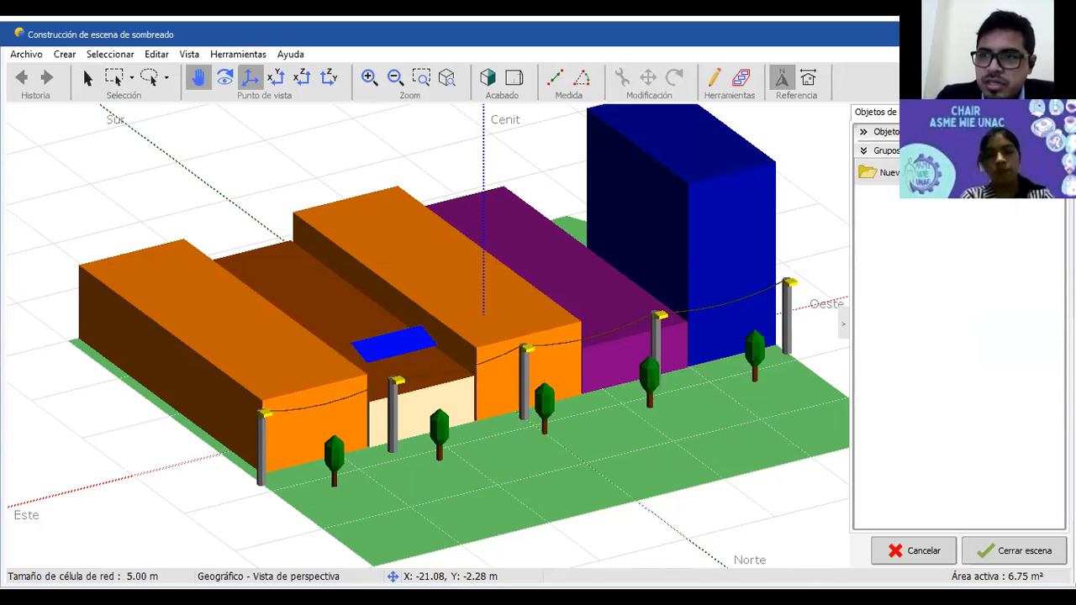
key(alt+Tab)
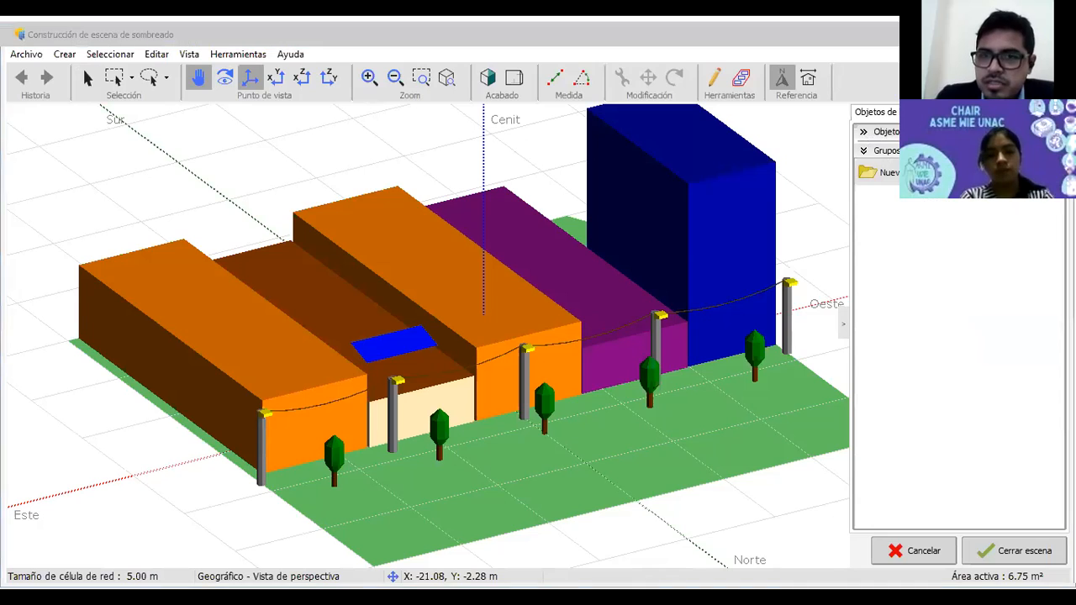
click(967, 113)
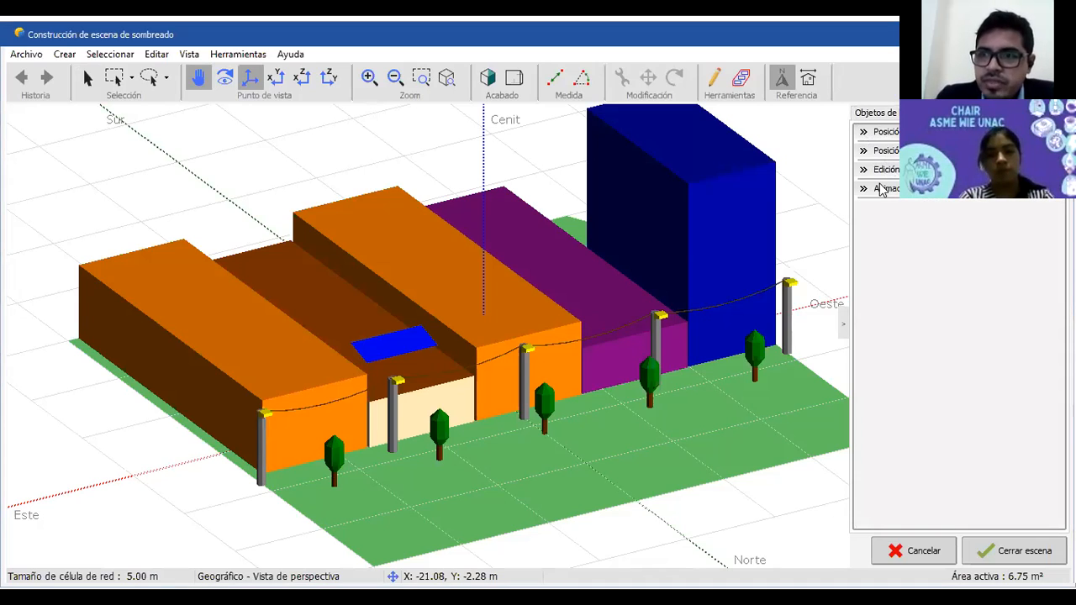
click(883, 188)
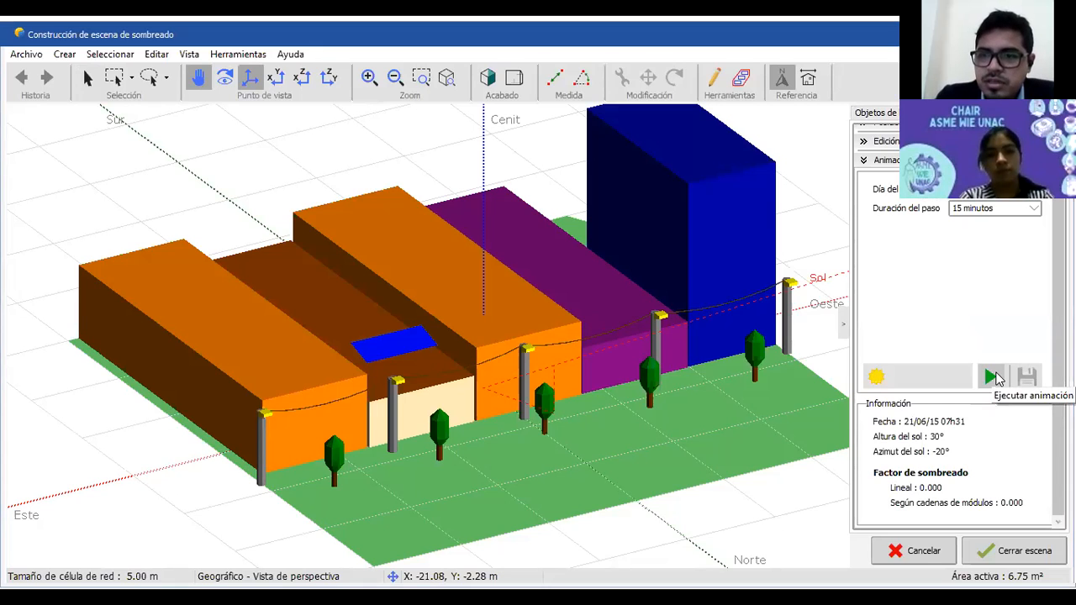
click(396, 78)
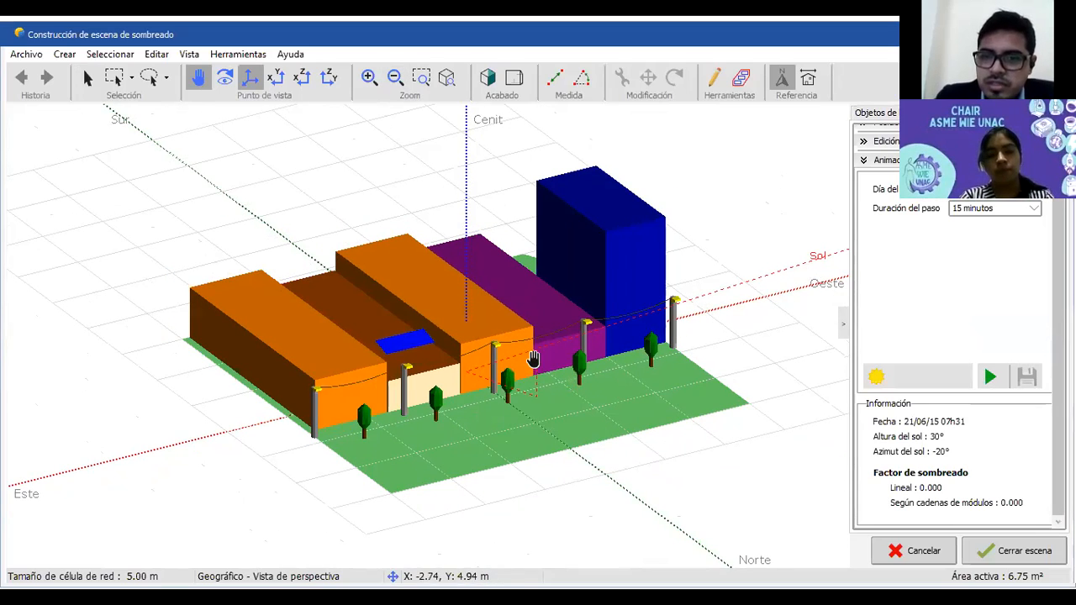
click(990, 377)
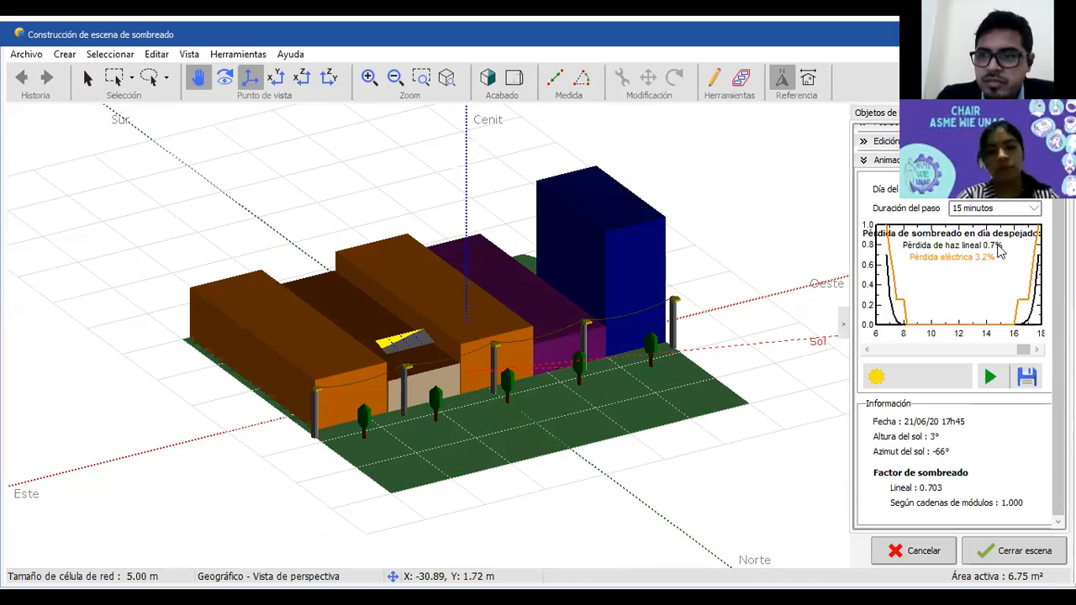
Step: Run the scene's shading animation for 12 February 2020 with 15-minute steps
click(1013, 197)
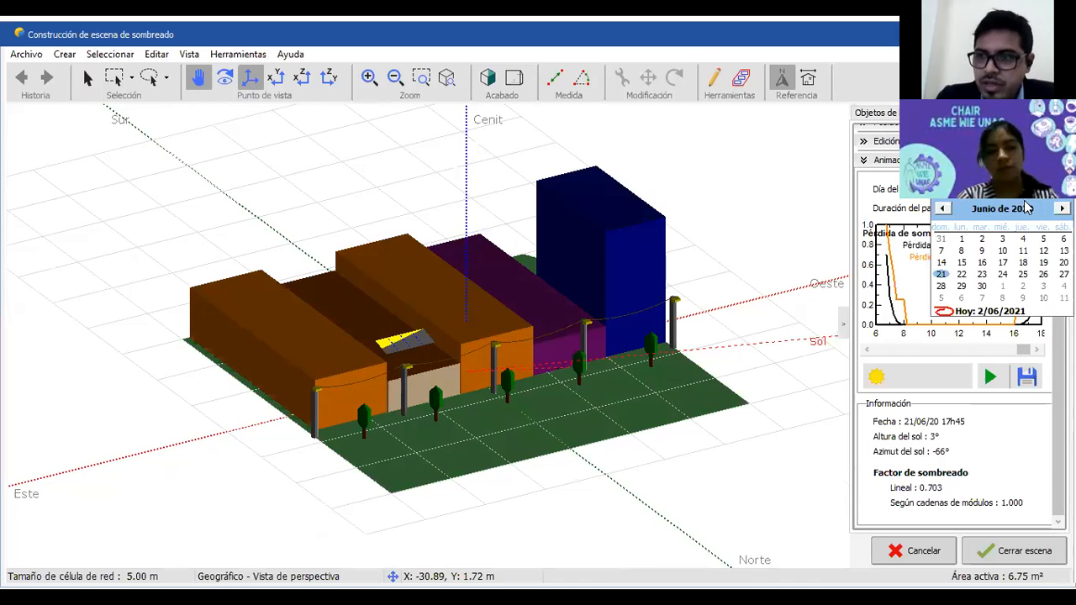
click(943, 210)
click(943, 210)
click(944, 210)
click(944, 210)
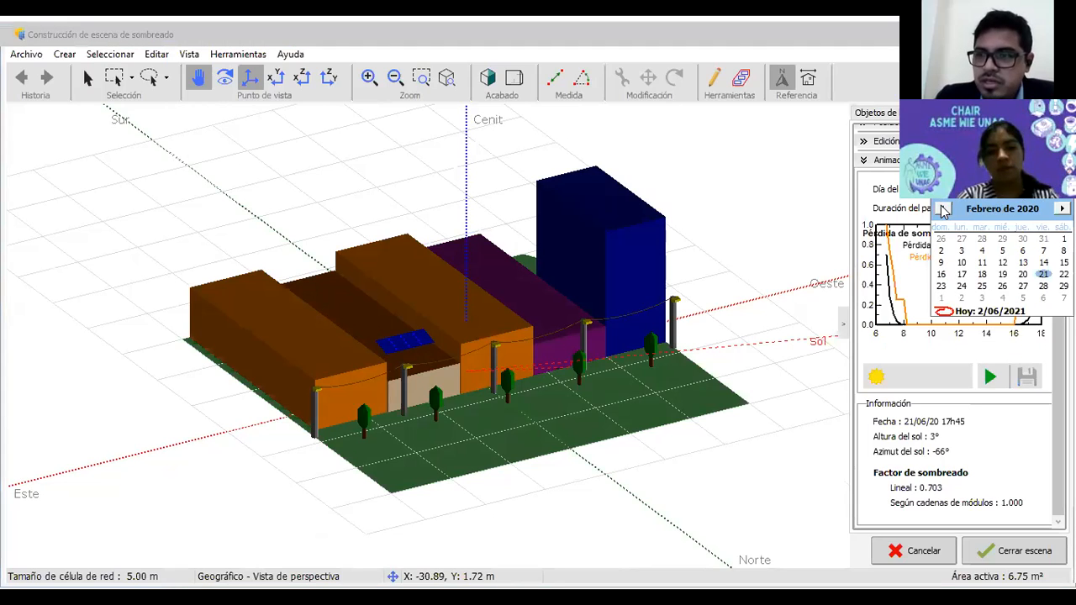
click(1002, 266)
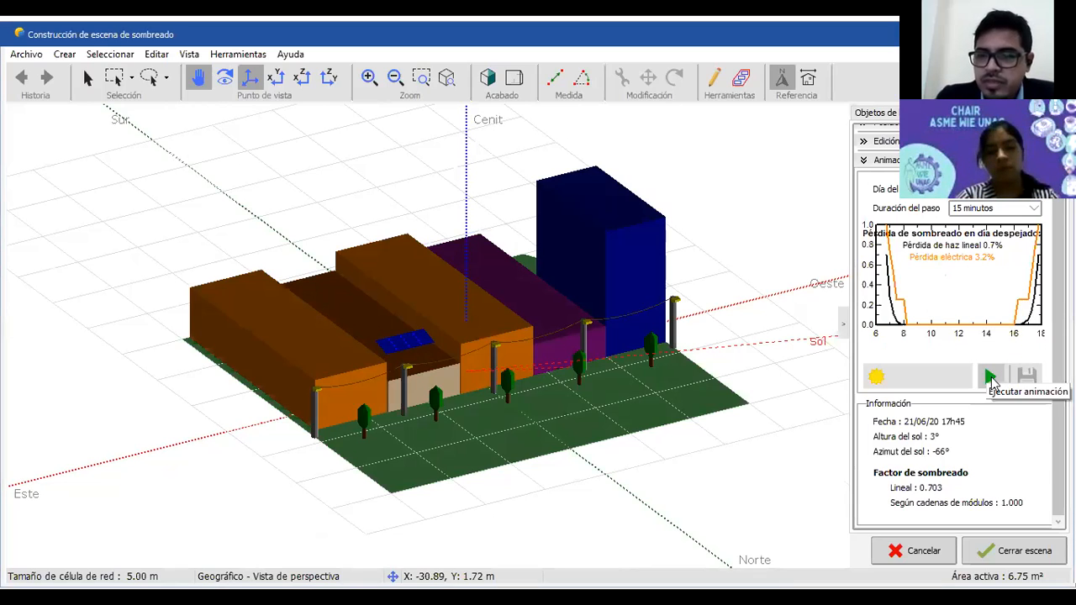
click(992, 378)
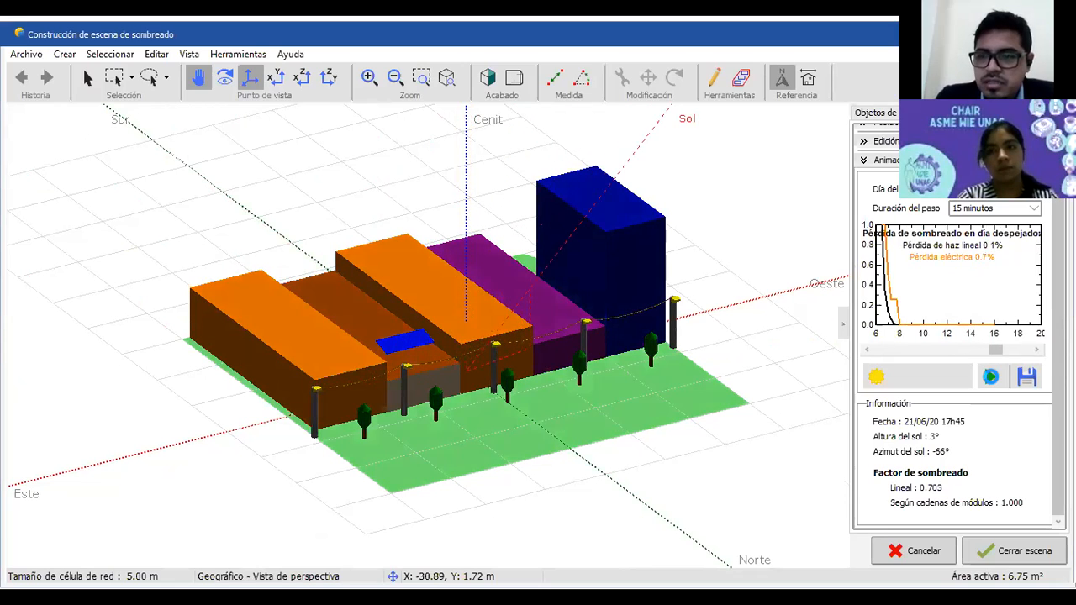
click(992, 378)
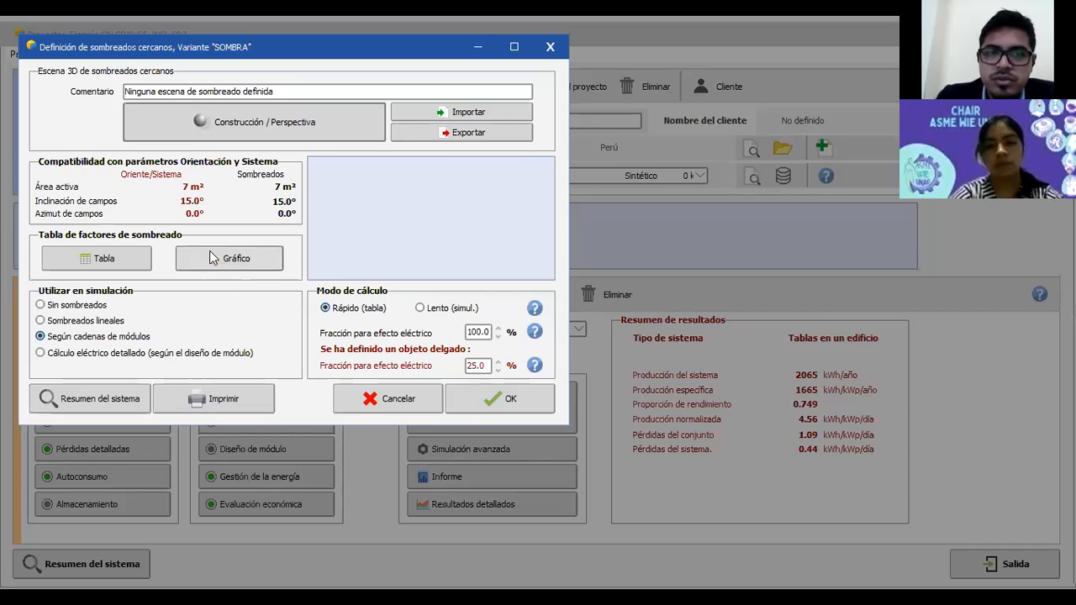
Step: Review the near shadings' linear iso-shading graph in solar time and close it
click(212, 258)
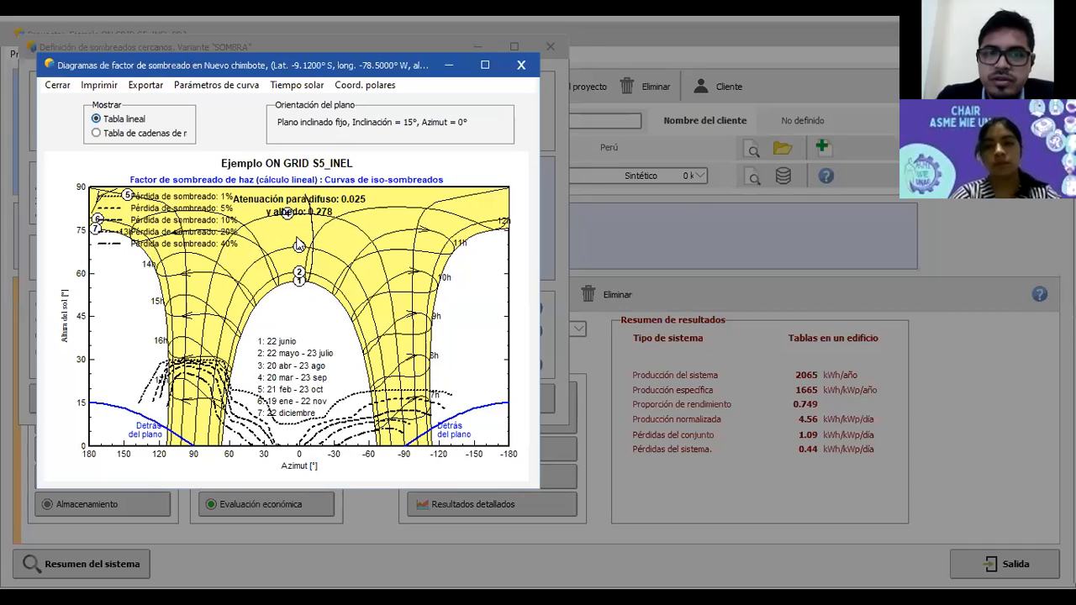
click(283, 88)
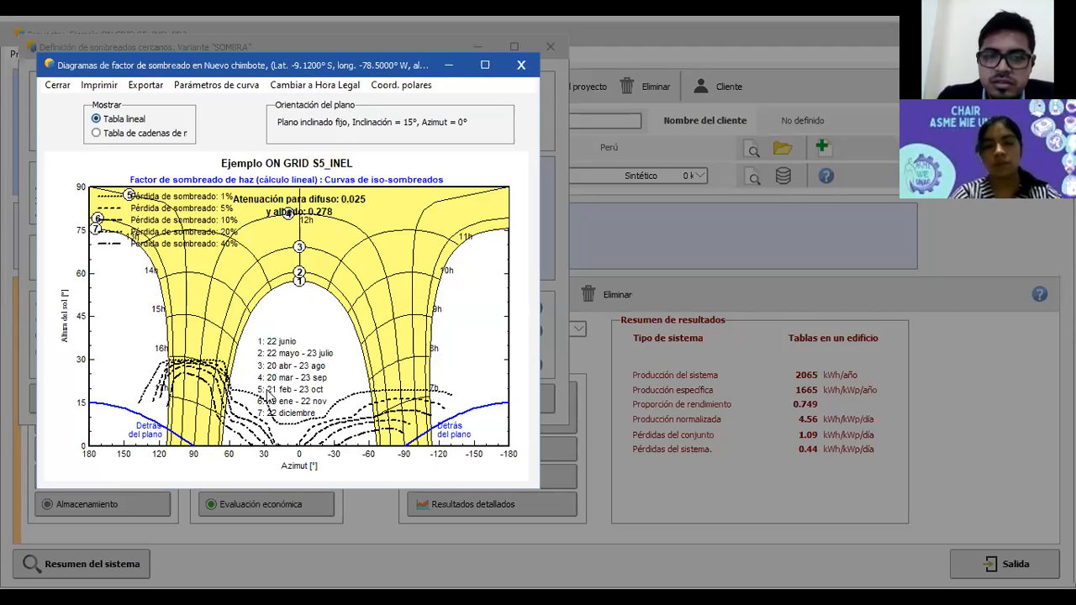
click(523, 64)
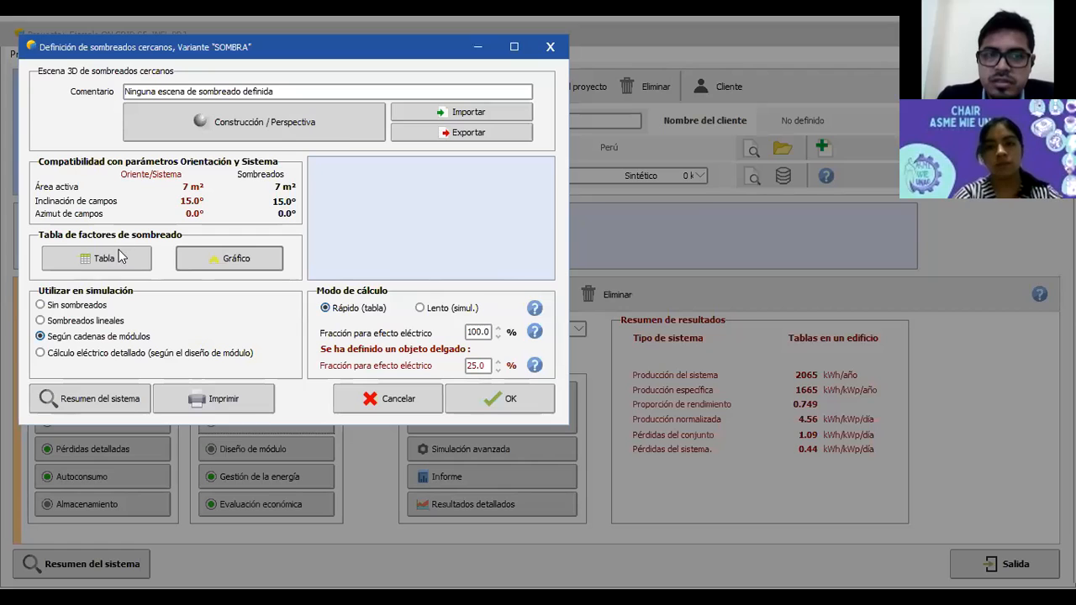
Step: Review the linear and module-string shading factor tables, and cancel the near shadings definition
click(109, 258)
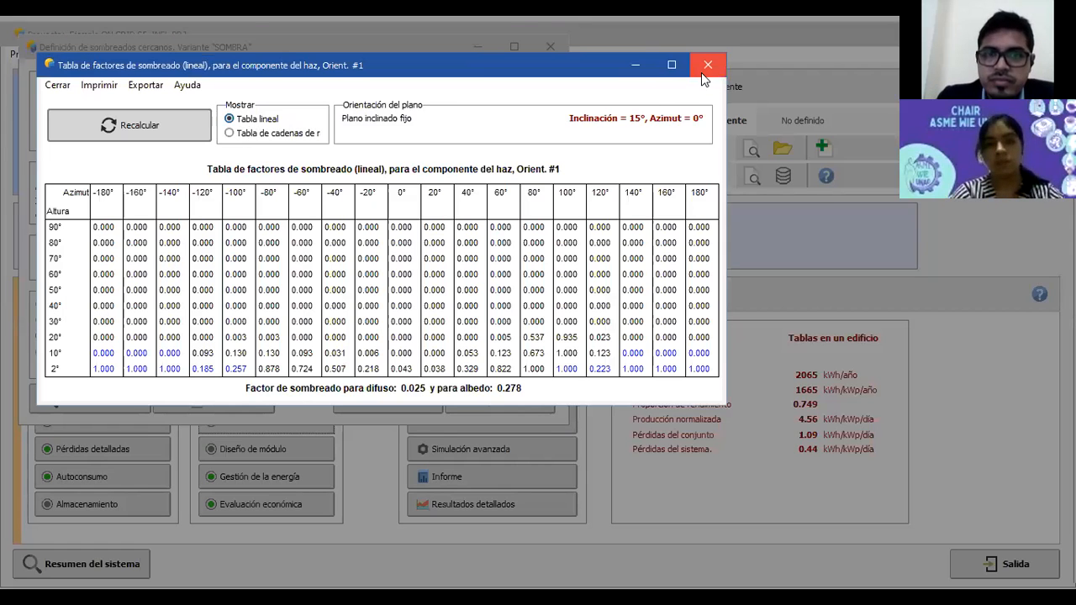
click(277, 135)
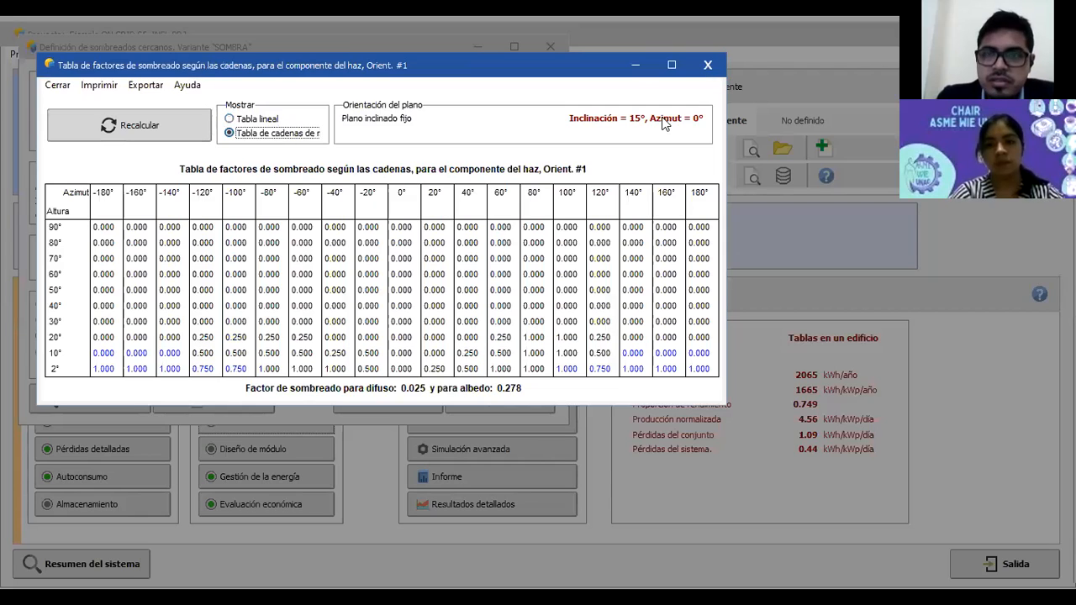
click(708, 65)
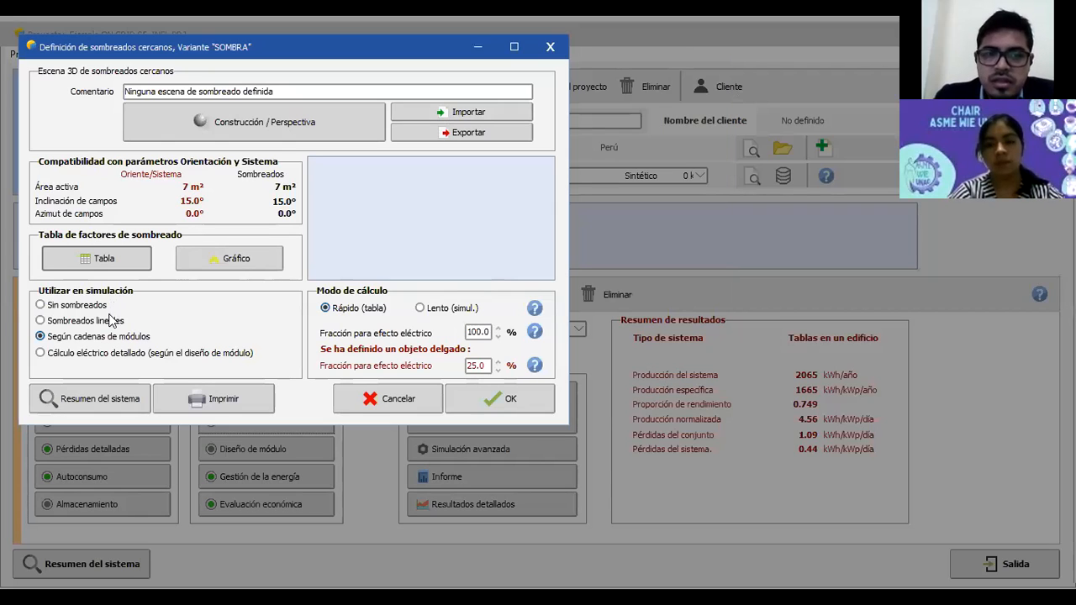
click(414, 403)
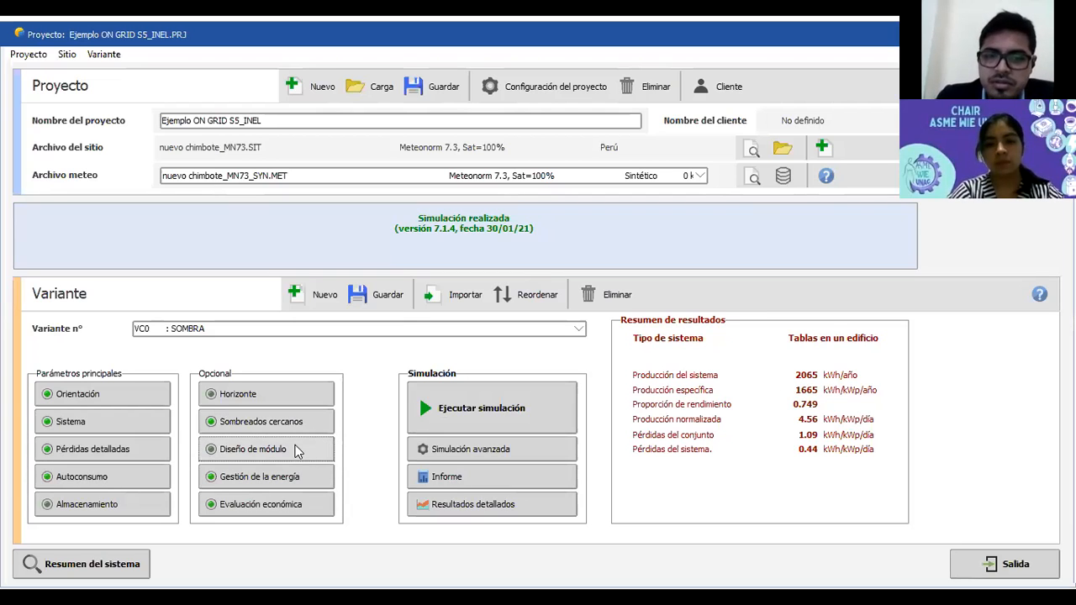
Step: Open the module layout definition and calculate its 3D shading animation for 21/12/2011
click(296, 450)
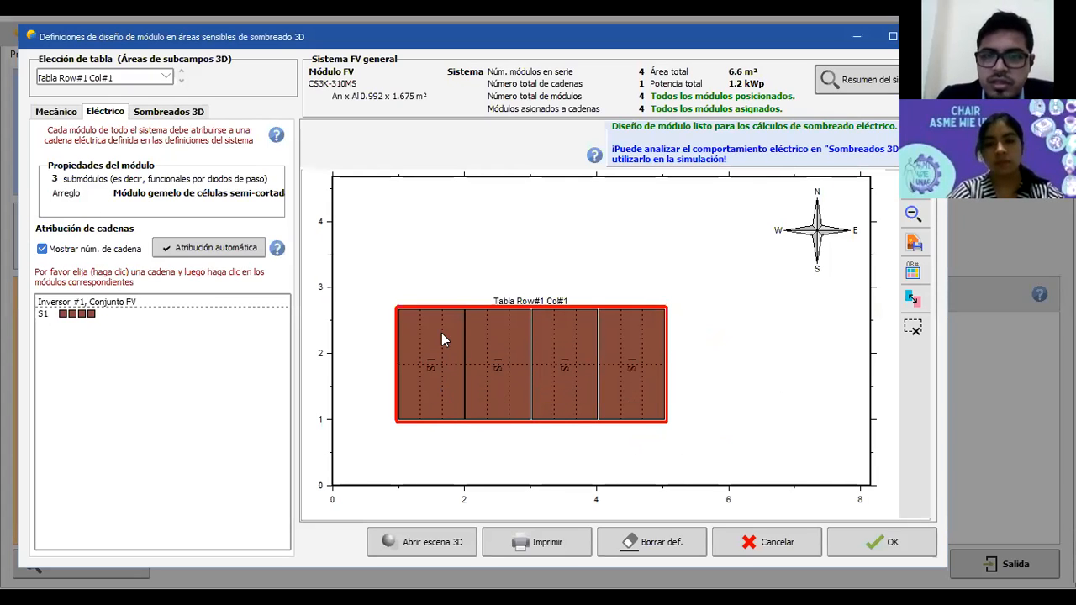
click(167, 112)
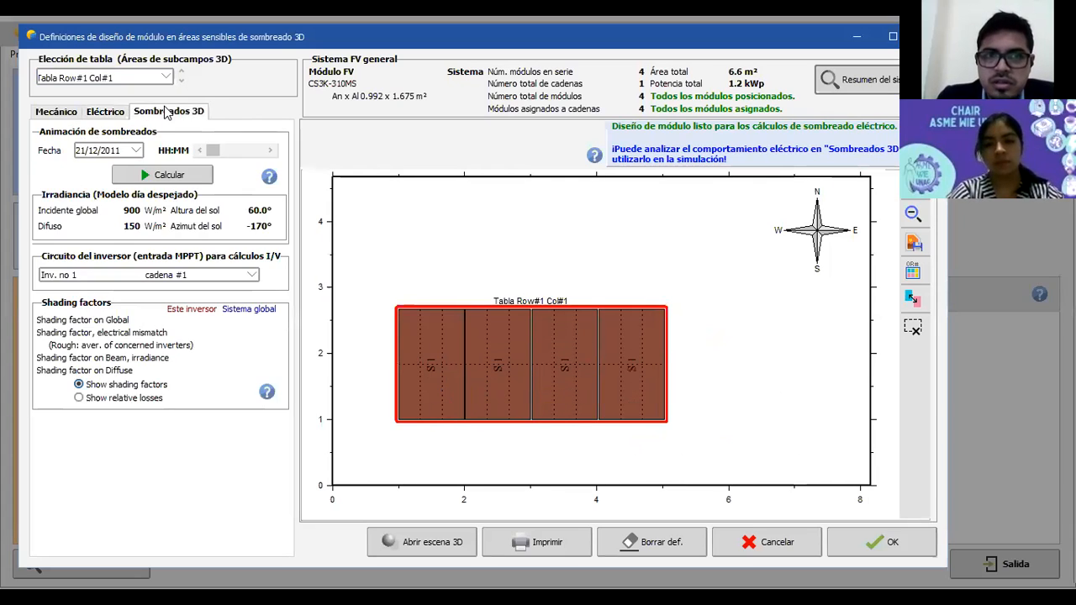
click(147, 182)
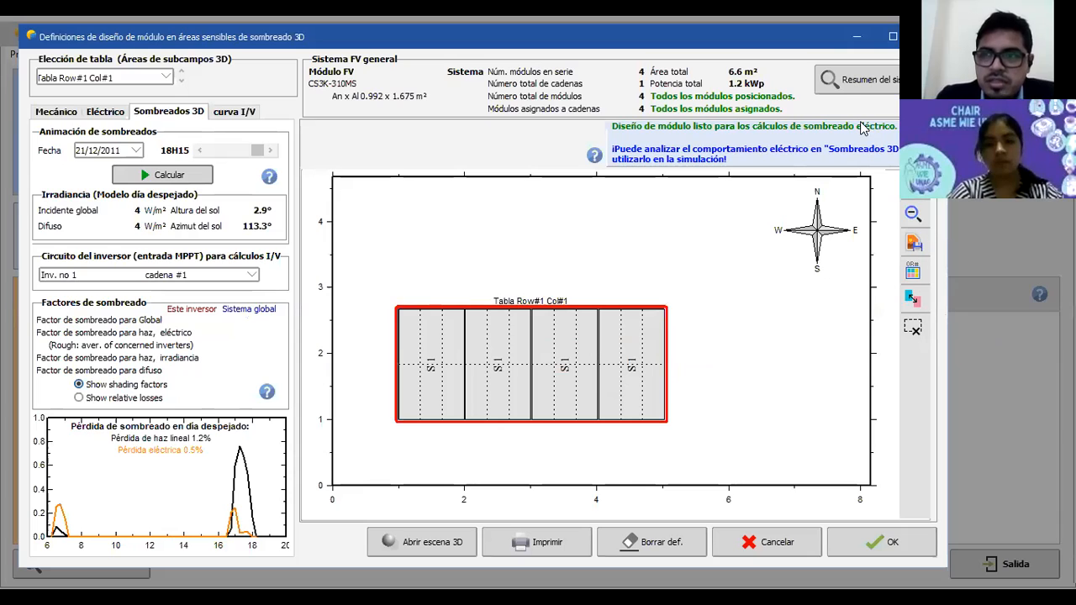
Step: Examine the I/V and P/V curves of inverter 1, string 1 in the module layout
click(232, 116)
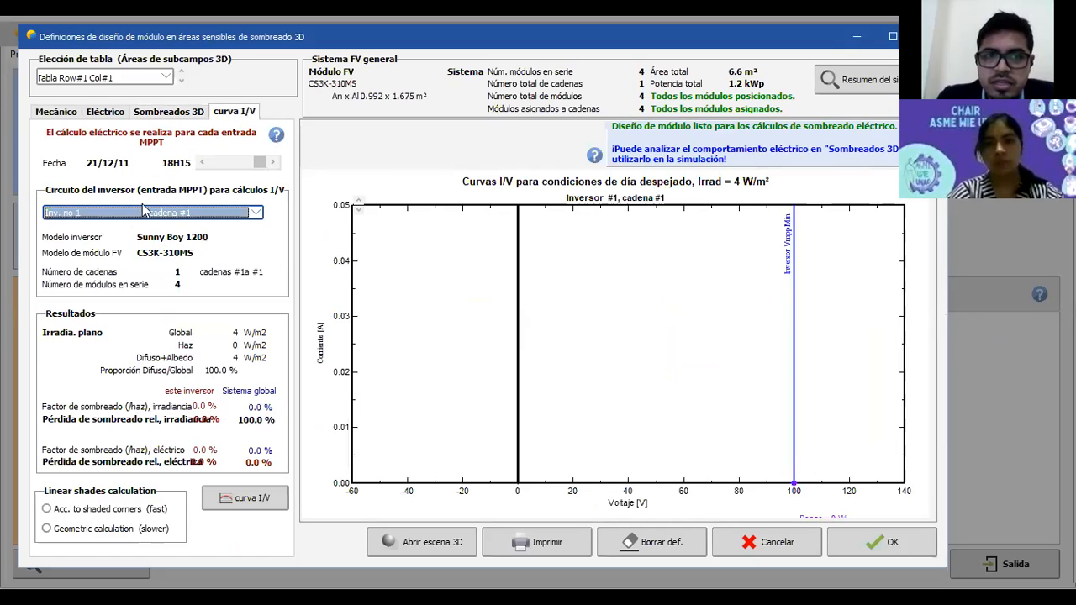
click(249, 501)
click(250, 501)
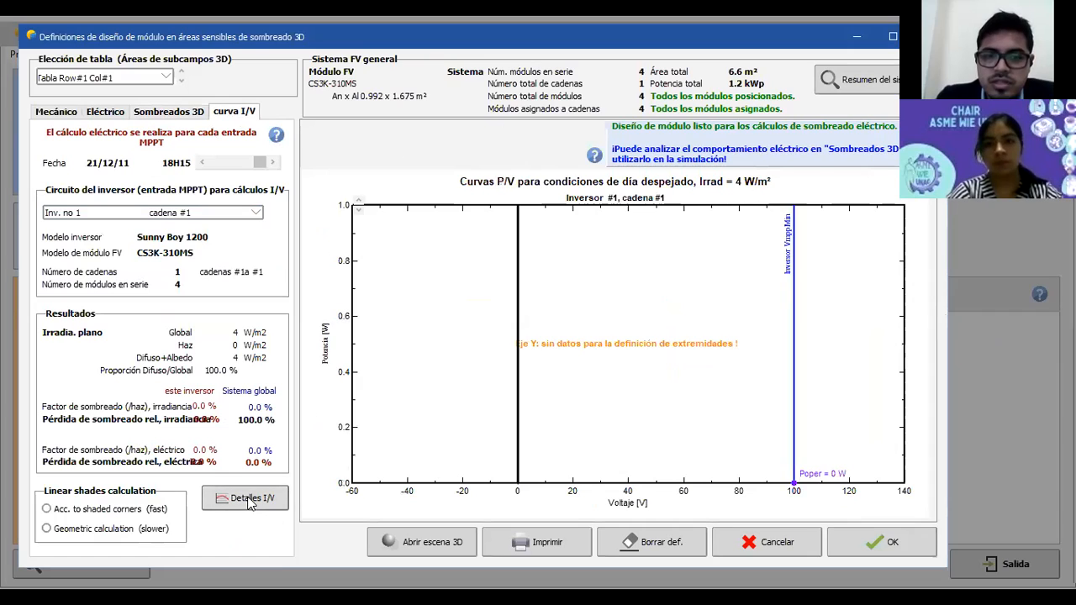
click(249, 501)
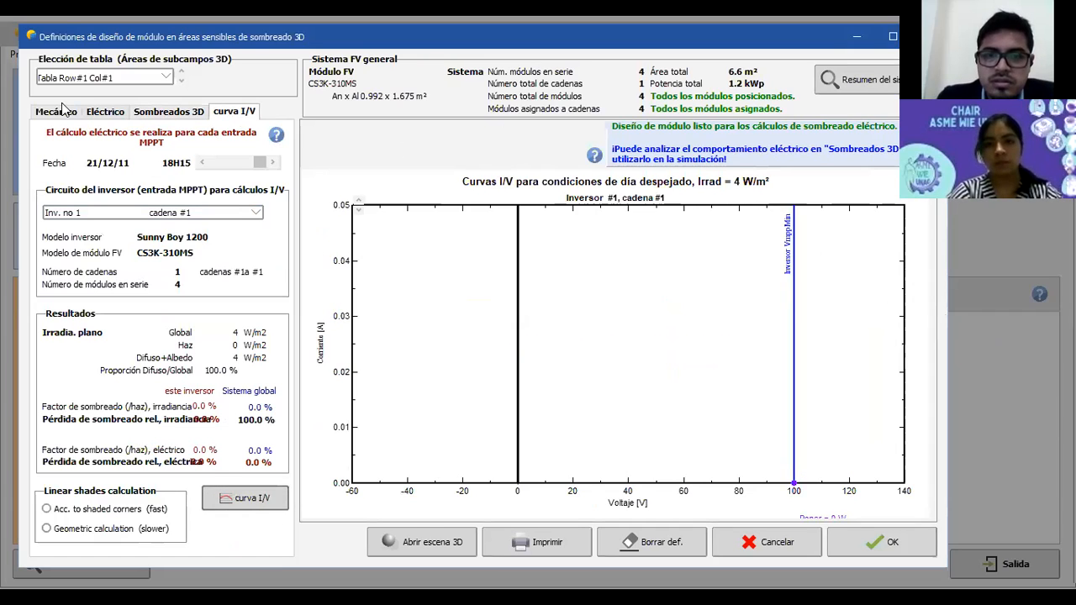
Step: Review the module layout's electrical string attribution and mechanical arrangement, and close the module layout definition
click(62, 109)
click(104, 115)
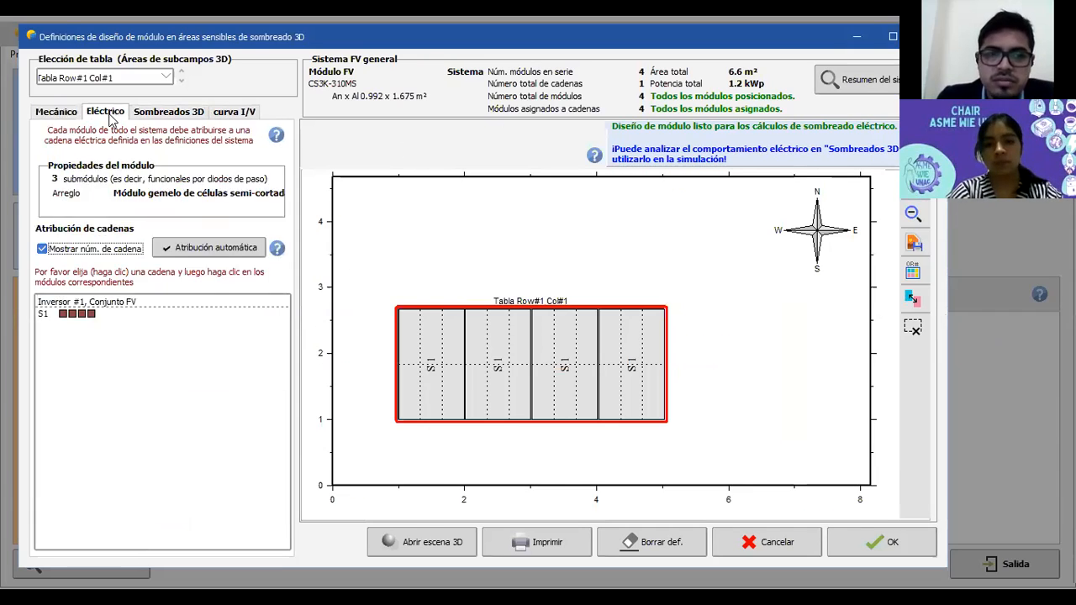
click(67, 112)
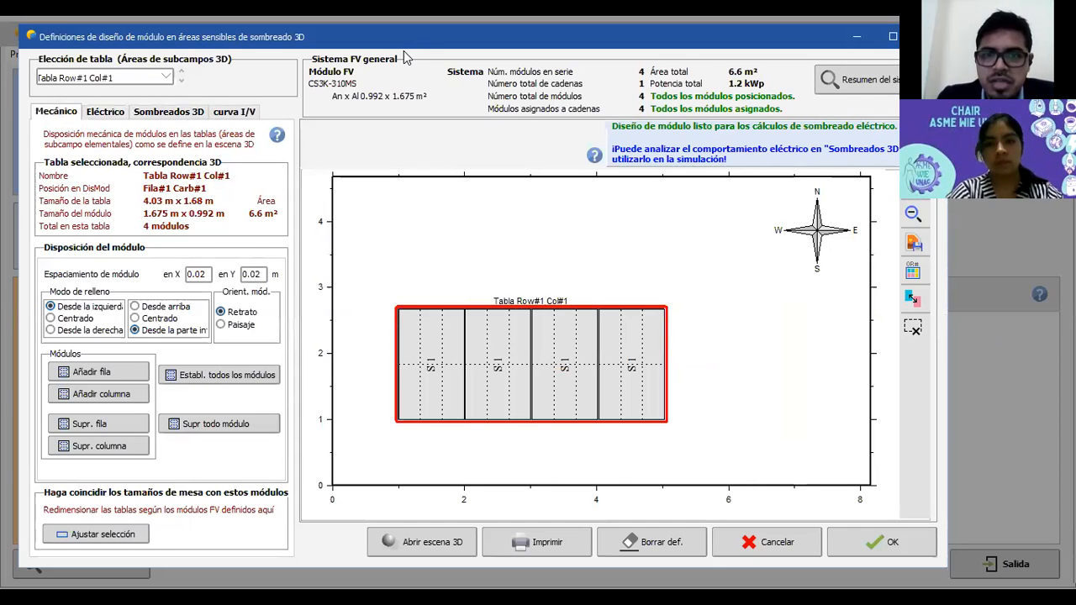
drag(404, 37, 466, 158)
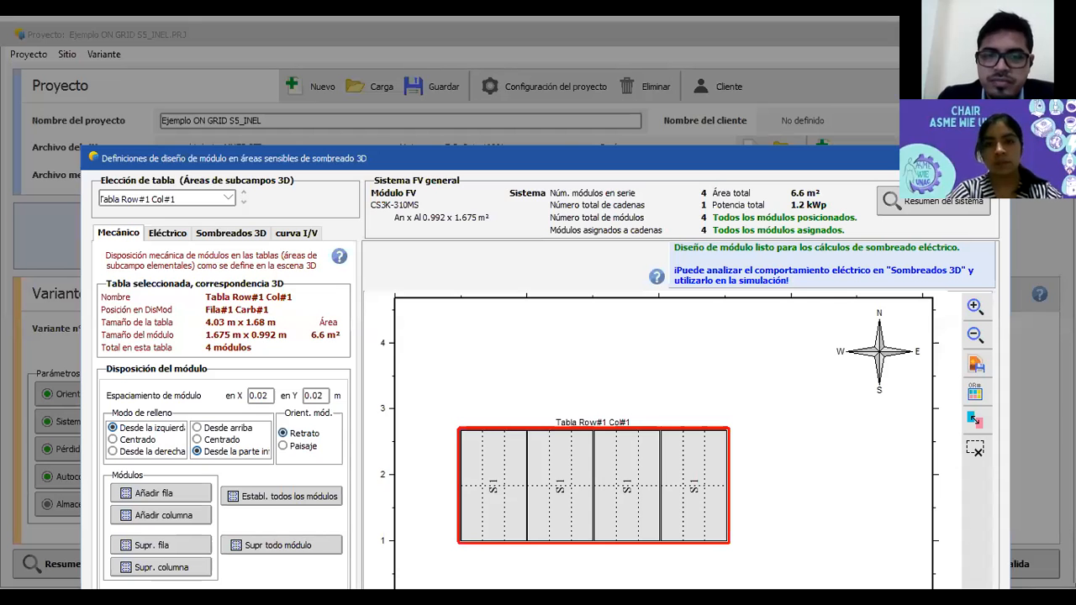
click(993, 158)
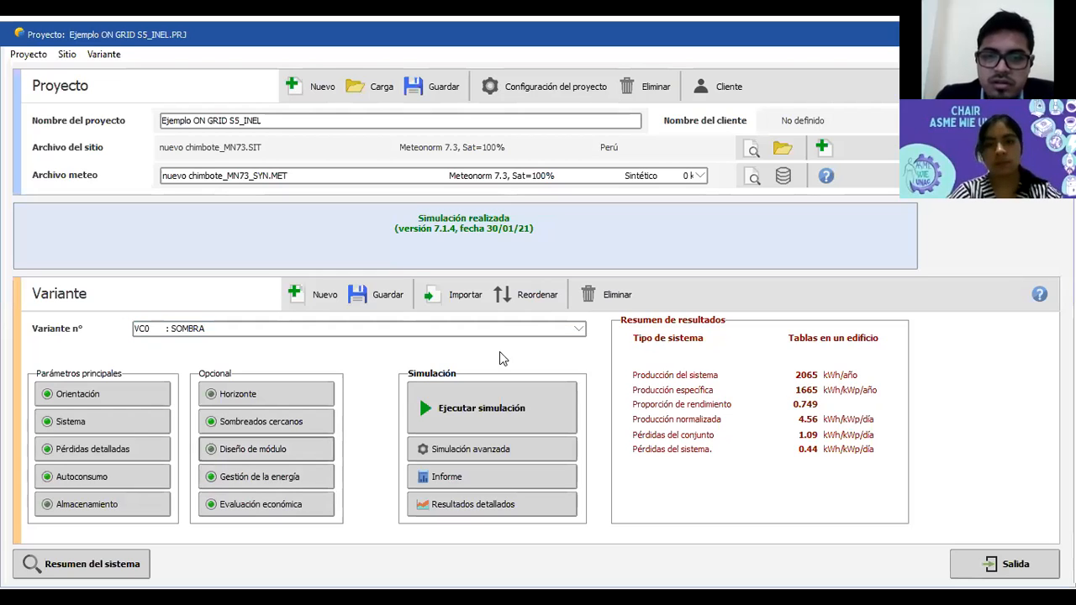
Step: Run the simulation of the SOMBRA variant and bring its results window fully into view
click(438, 396)
click(506, 324)
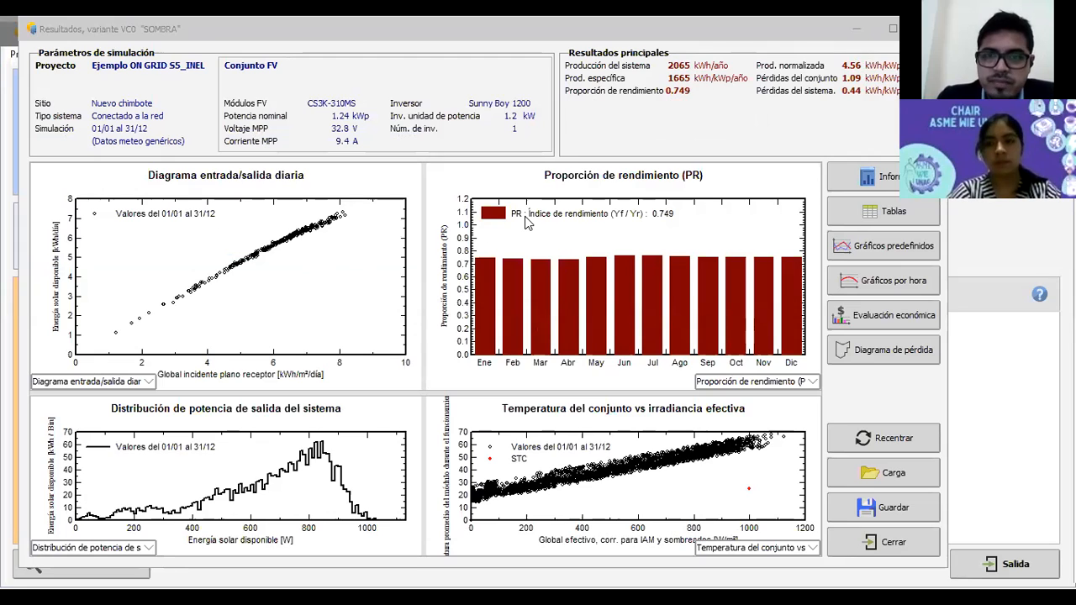
drag(349, 32, 332, 36)
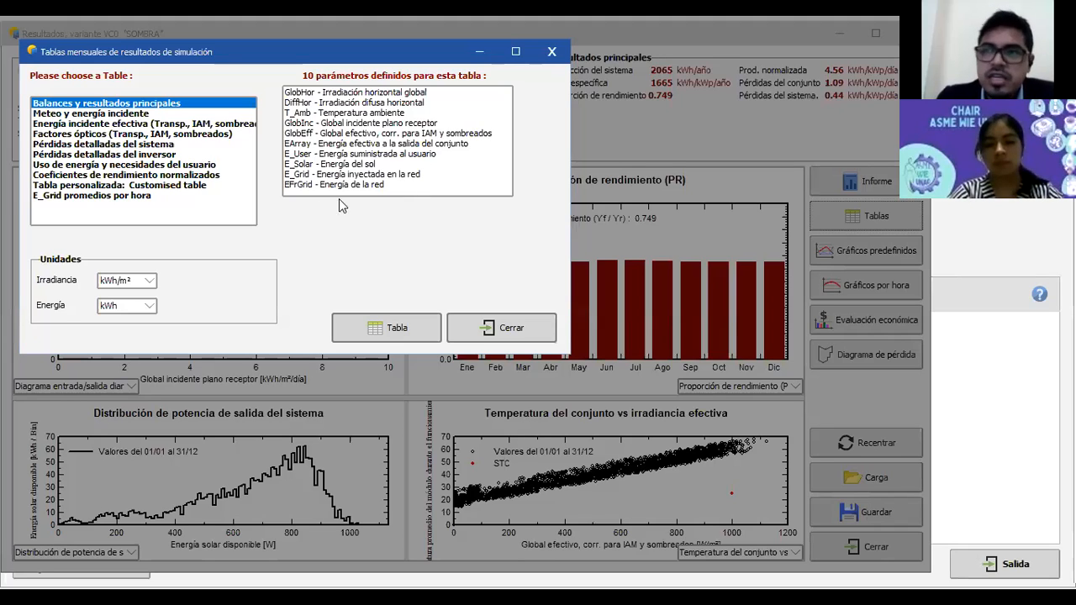
Step: Review the monthly balances and main results table with all its columns in view, and close the results tables
click(422, 330)
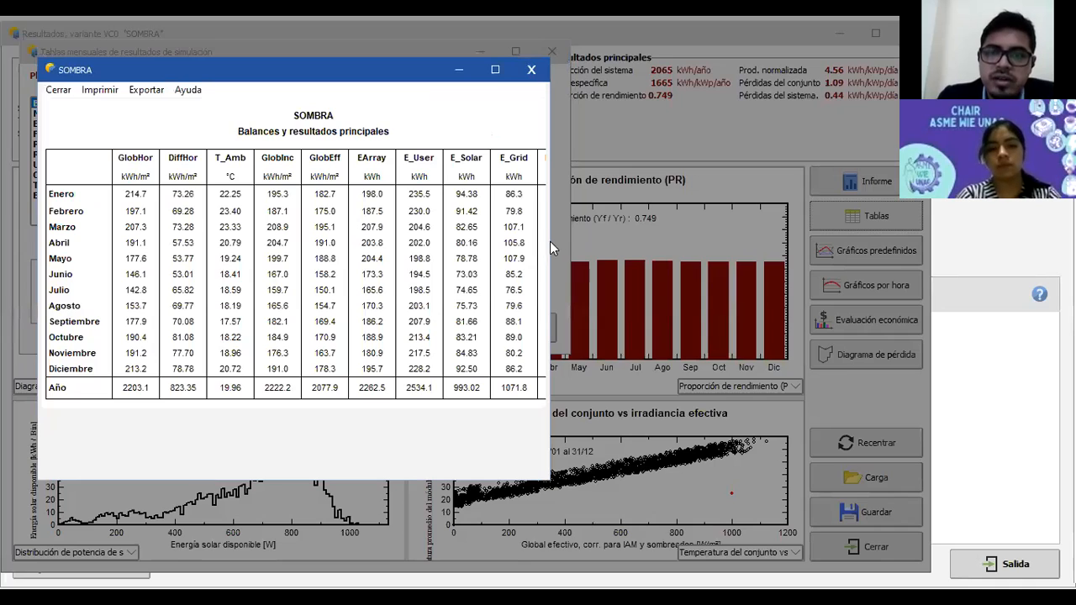
drag(549, 242, 728, 241)
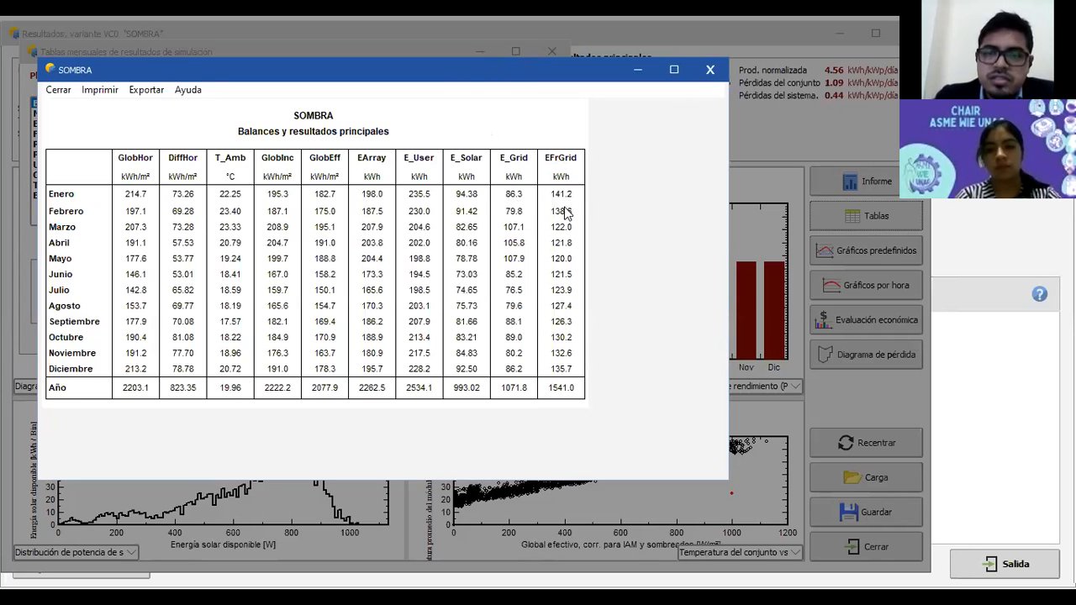
click(711, 71)
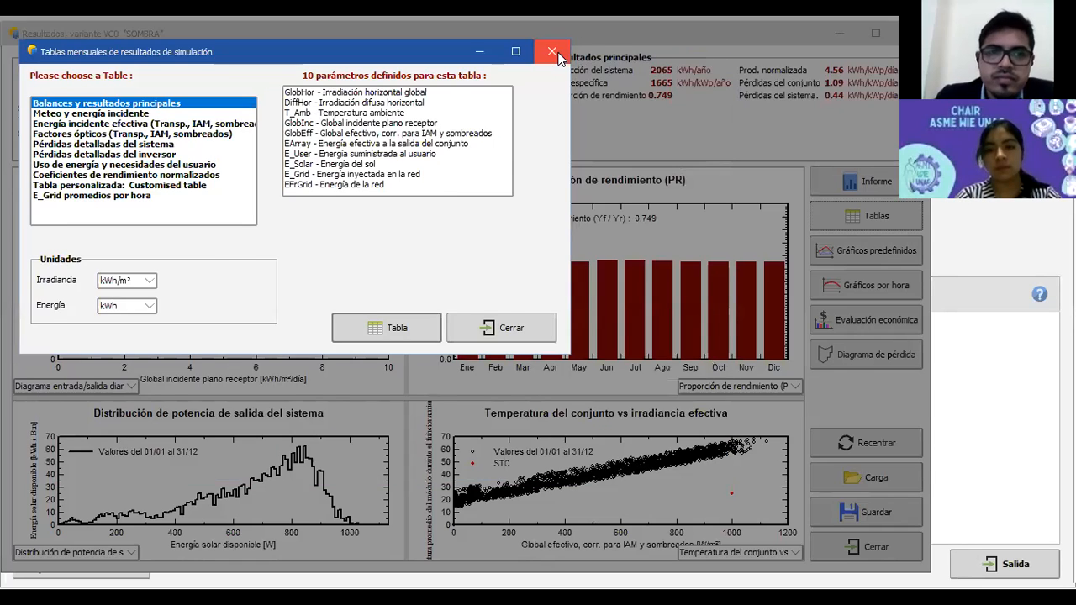
click(552, 52)
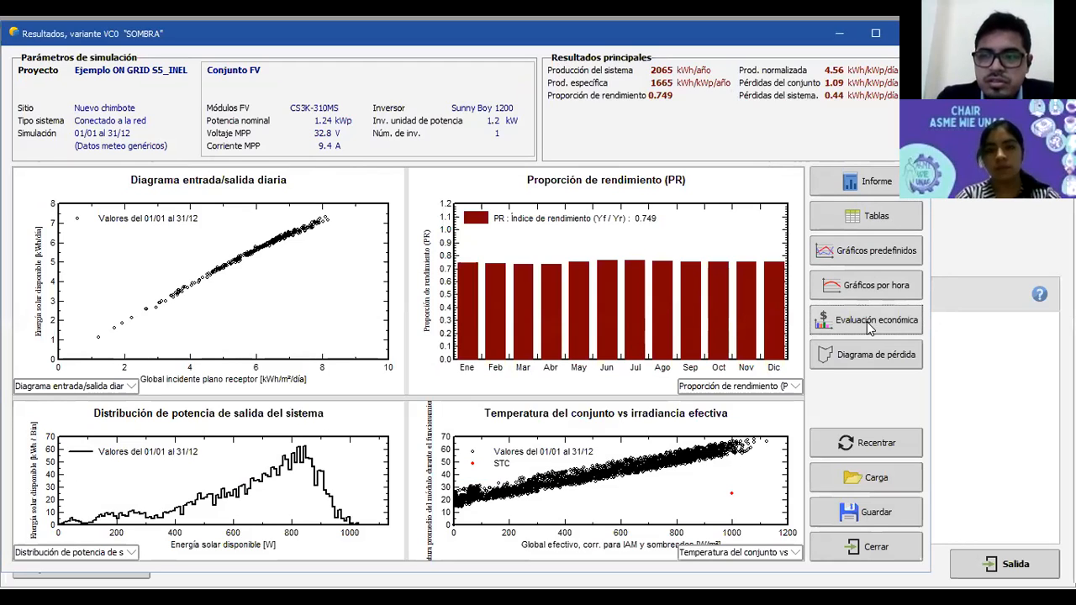
Step: Open the economic evaluation from the results and inspect the carbon balance overview, including the project lifetime
click(870, 327)
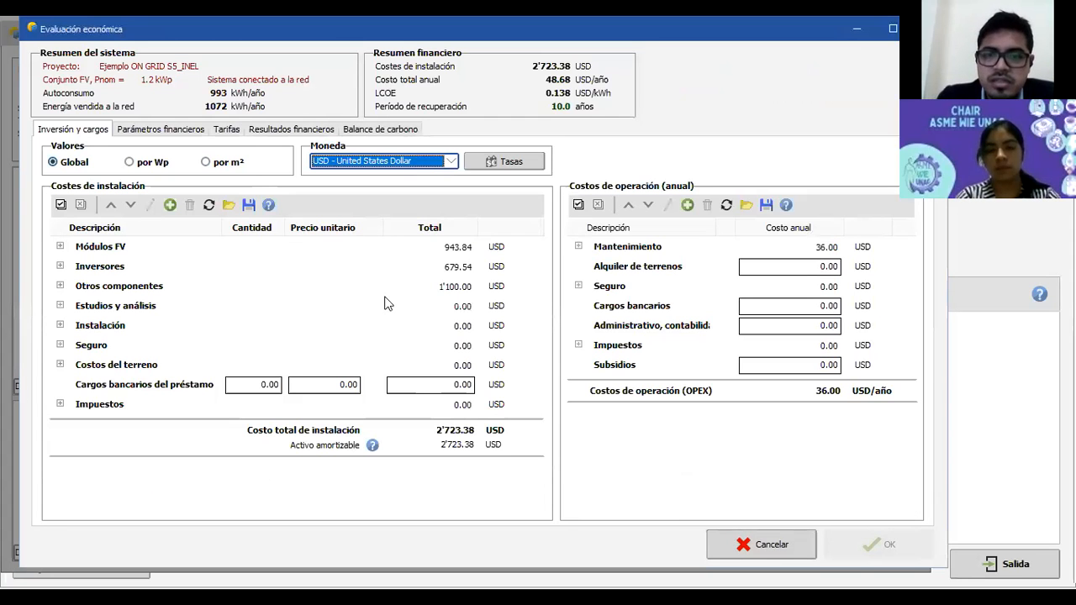
click(380, 131)
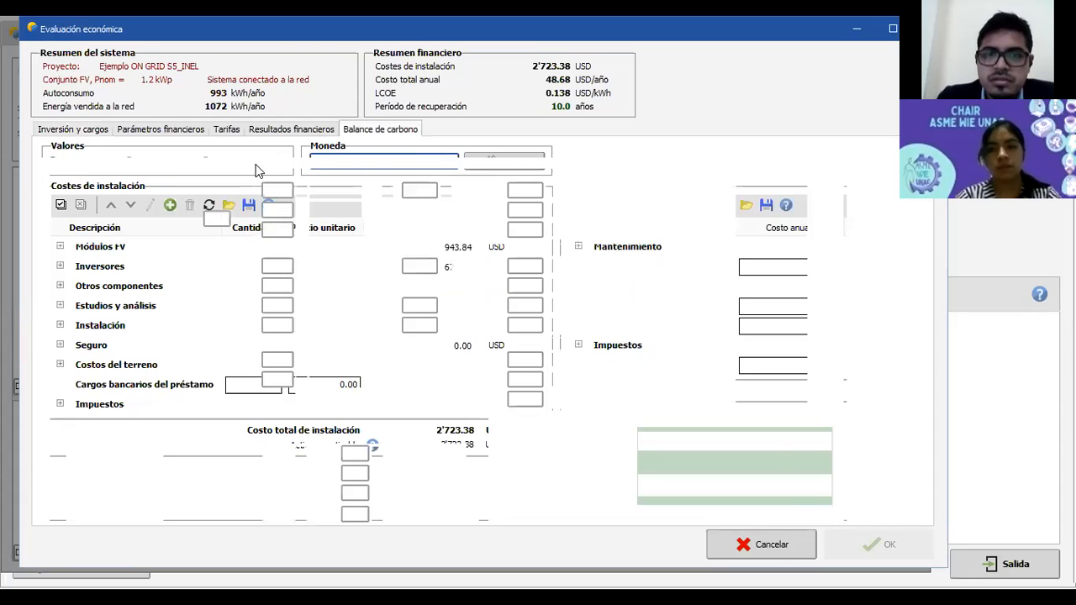
double_click(200, 205)
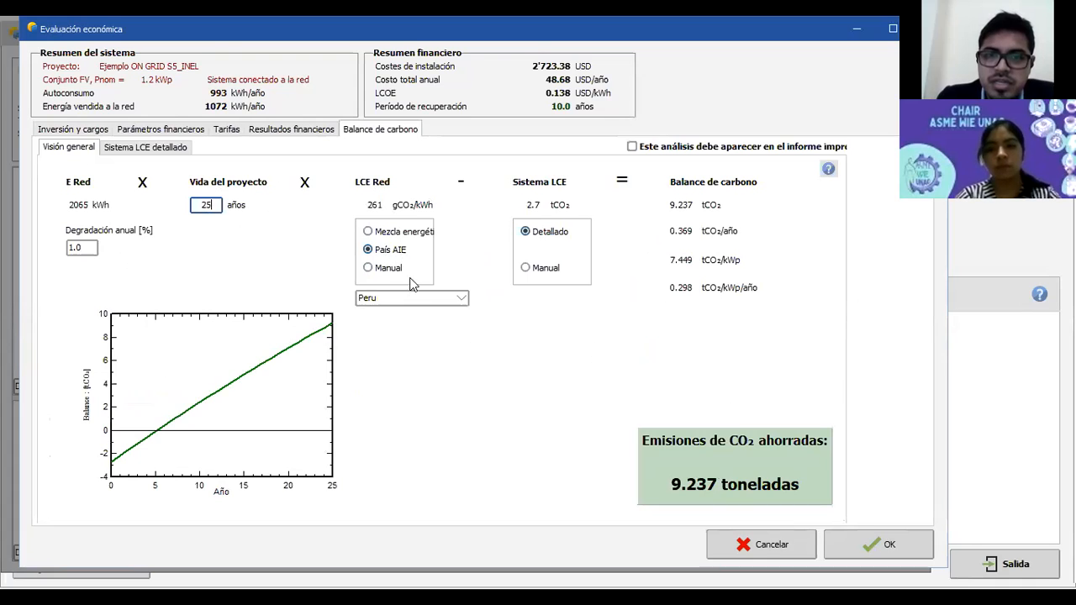
Step: Try Philippines as the country for the carbon balance's grid LCE and switch it back to Peru
click(463, 299)
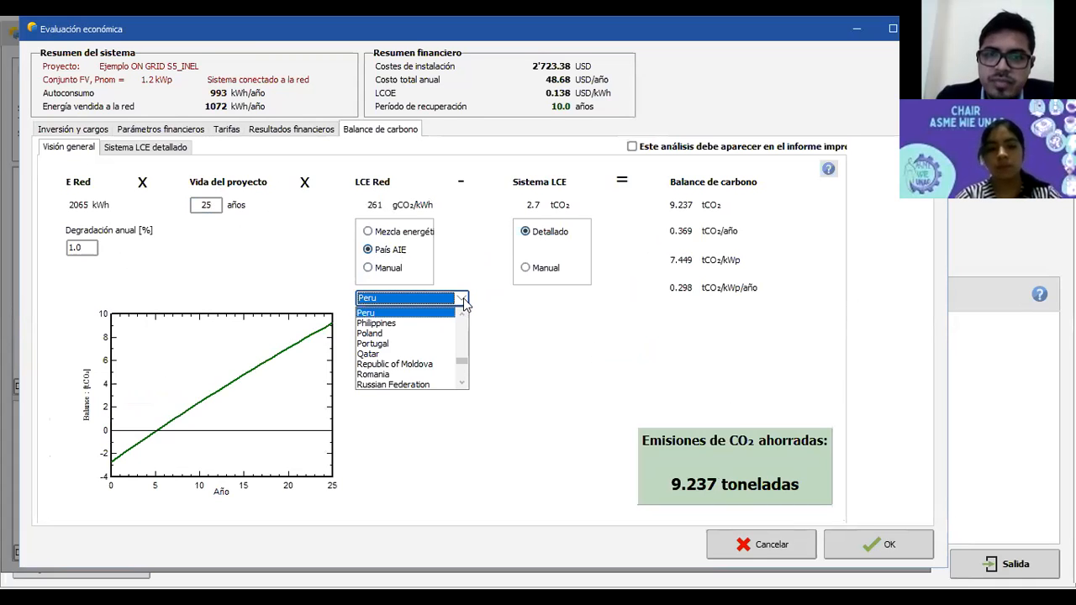
click(427, 323)
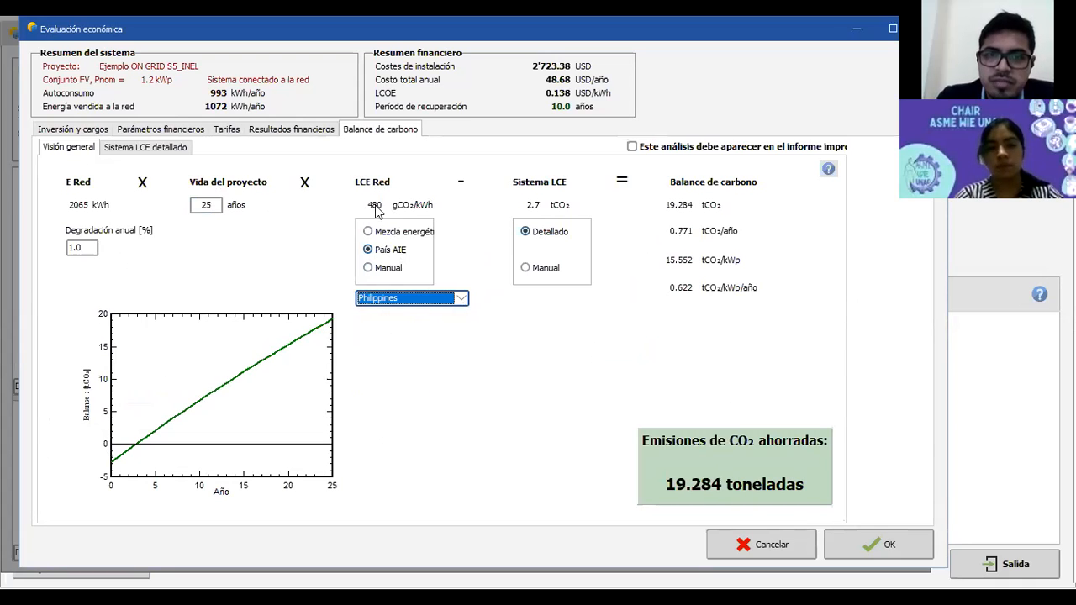
click(455, 301)
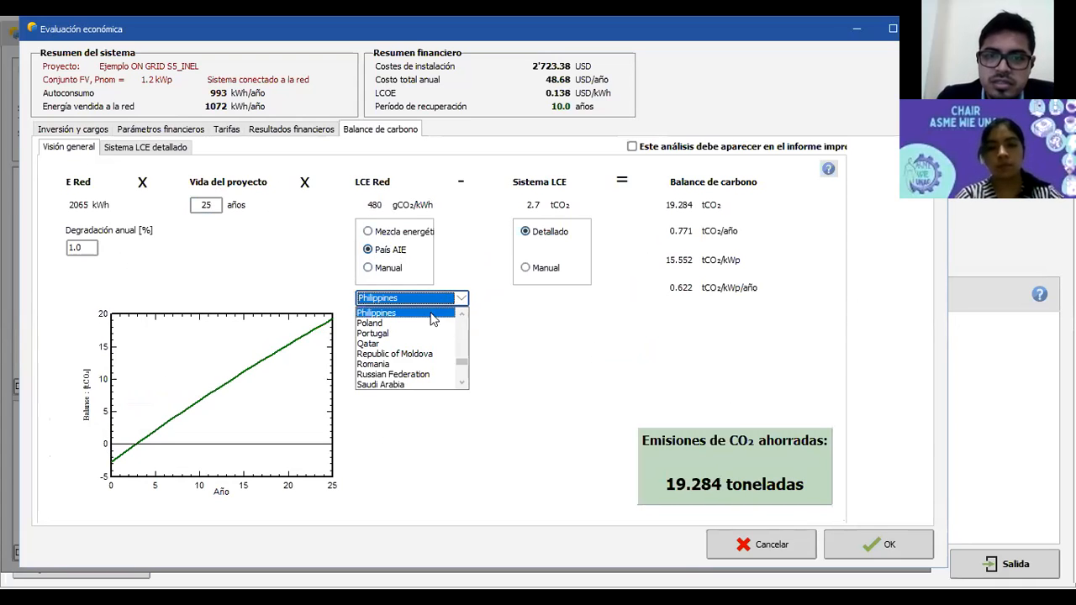
click(433, 313)
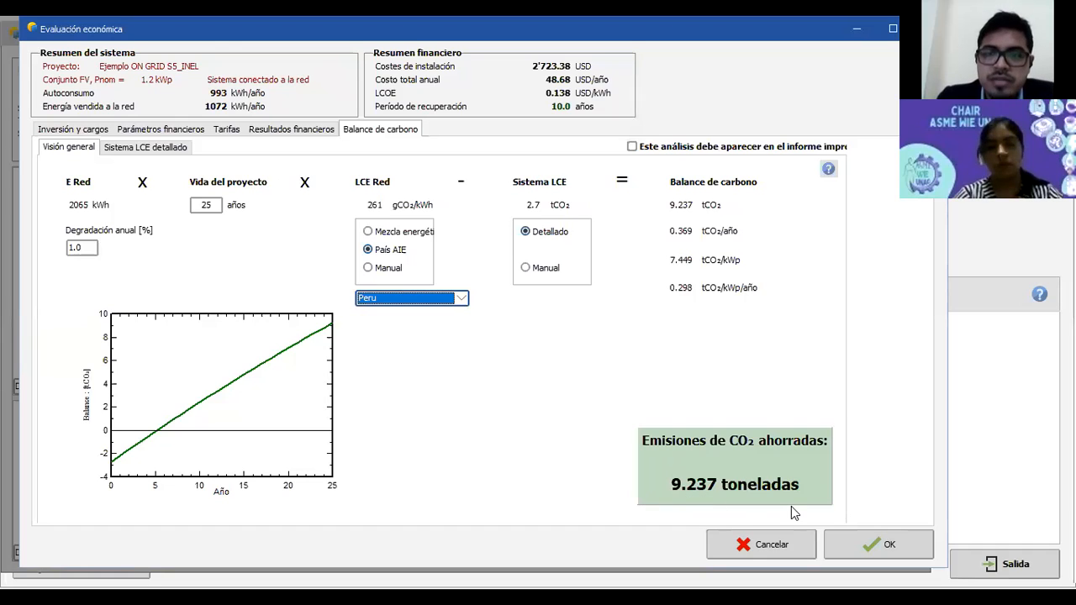
Step: Discard the modifications in the economic evaluation and open the simulation report of the SOMBRA variant
click(788, 549)
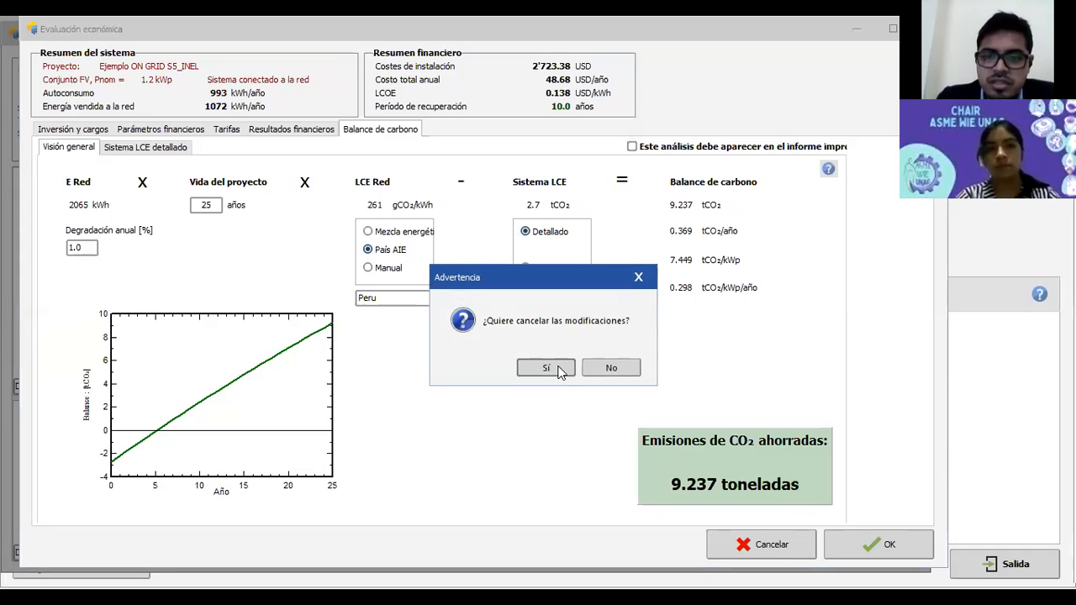
click(560, 371)
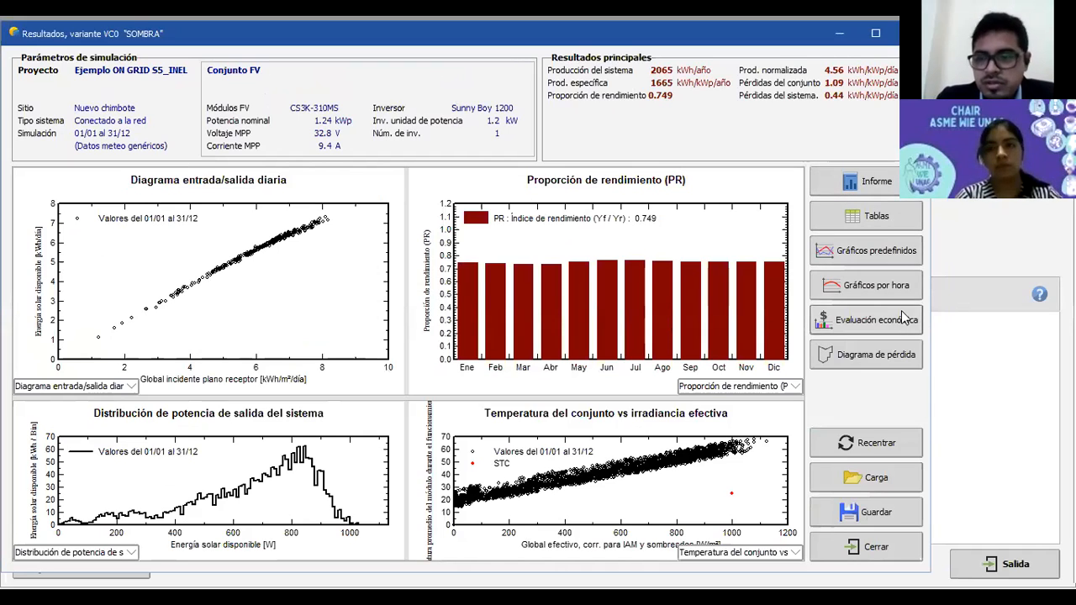
click(872, 185)
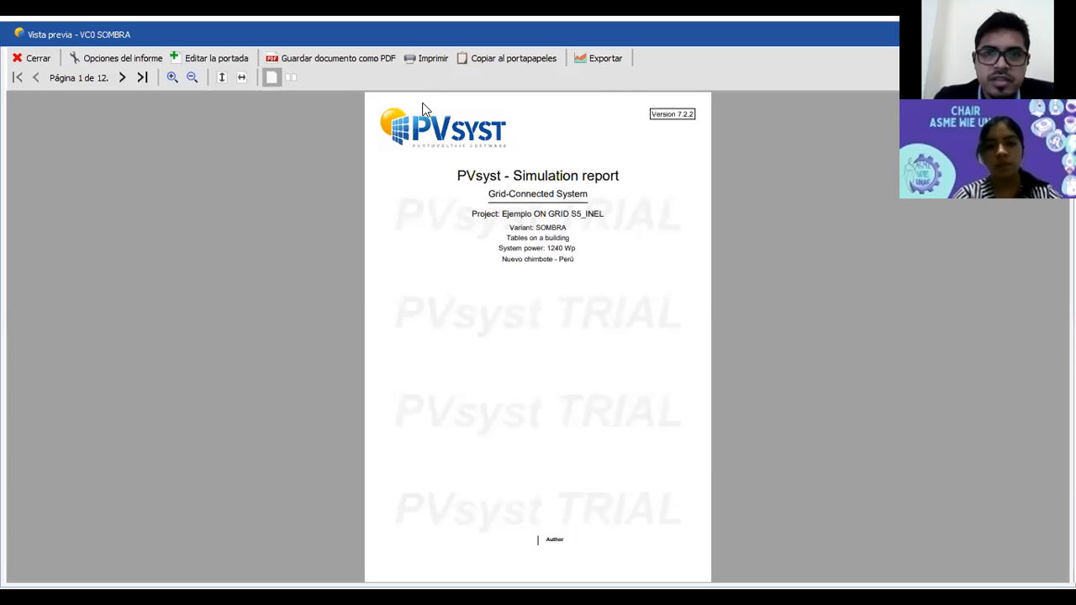
Step: Examine the project, system and results summaries and the table of contents on page 2 of the report at enlarged size
click(122, 78)
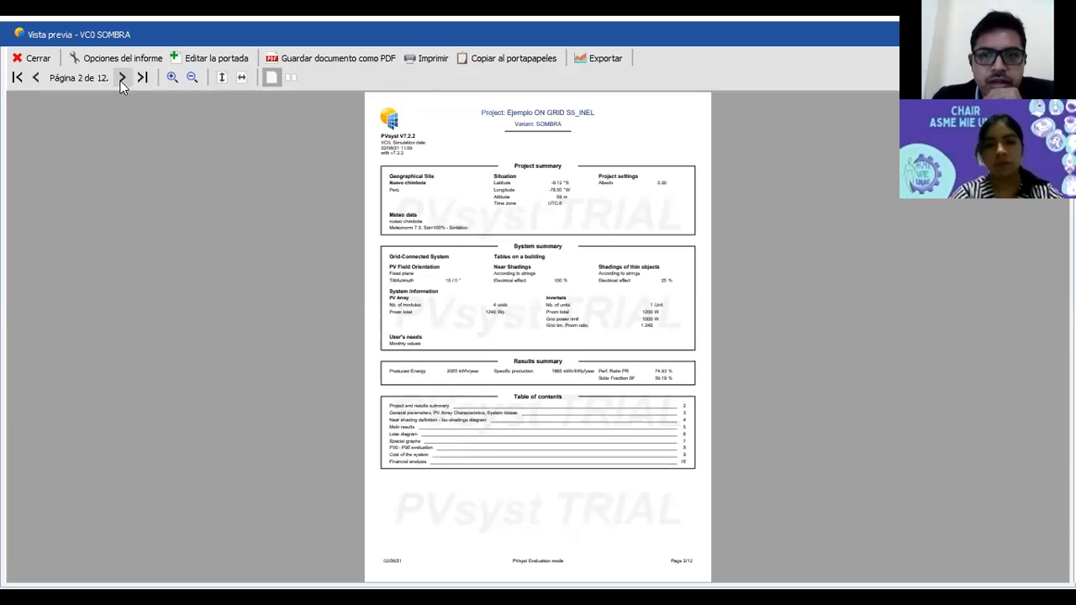
click(171, 78)
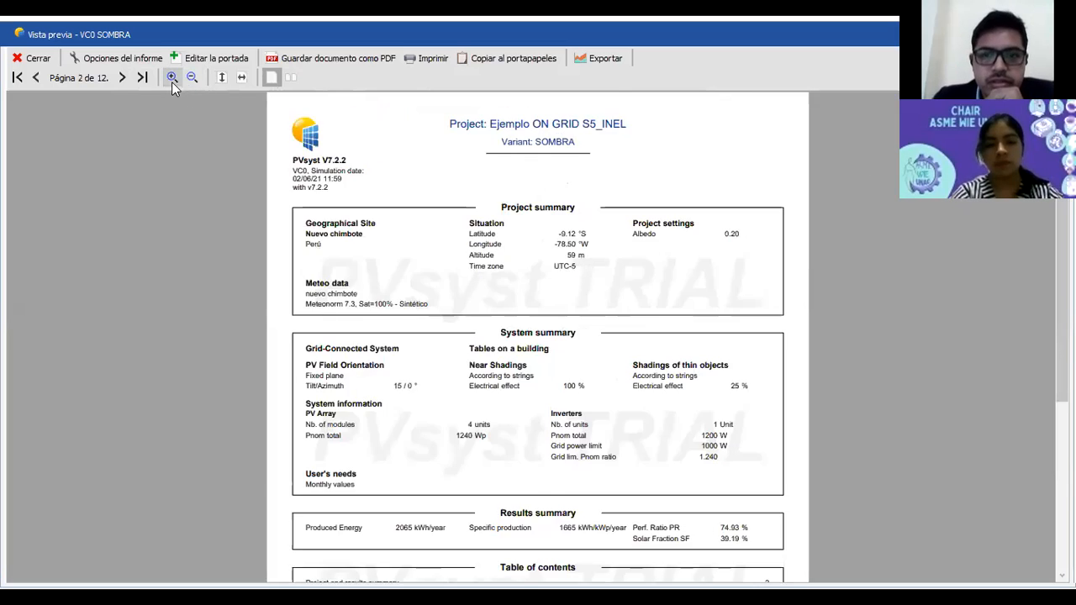
click(173, 81)
drag(1063, 283, 1062, 465)
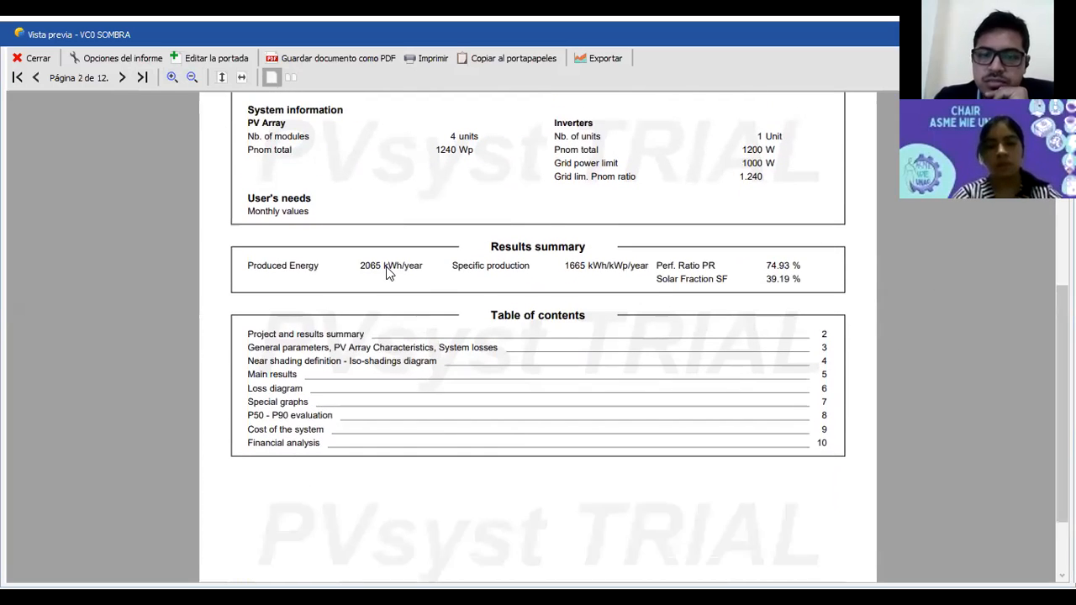
Step: Review the report's general parameters, PV array characteristics and array losses, plus the near-shading perspective and iso-shadings diagram on pages 3 and 4
click(123, 79)
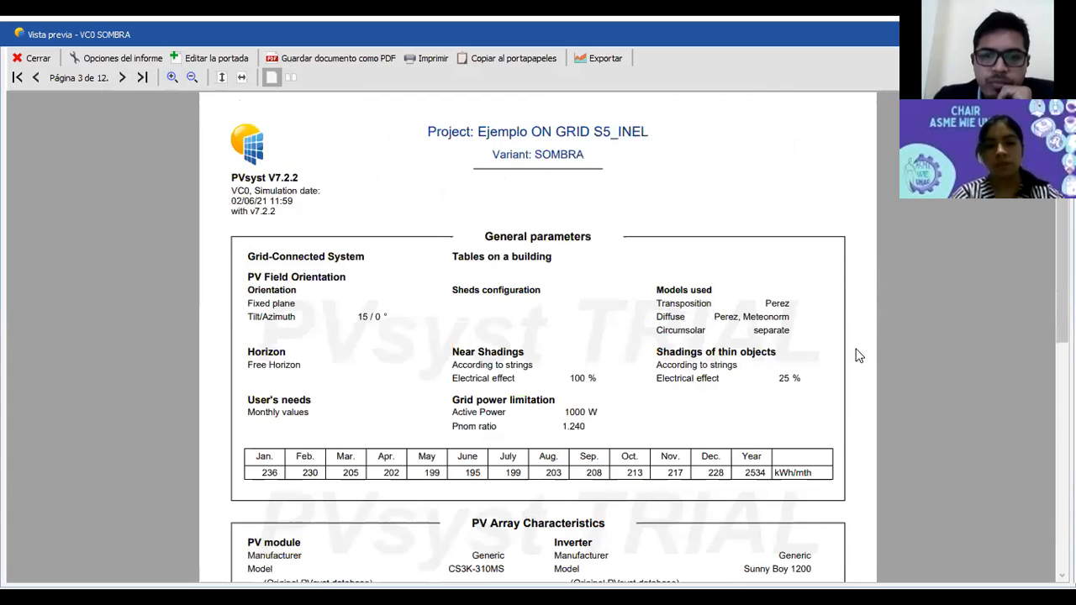
drag(1063, 295, 1063, 493)
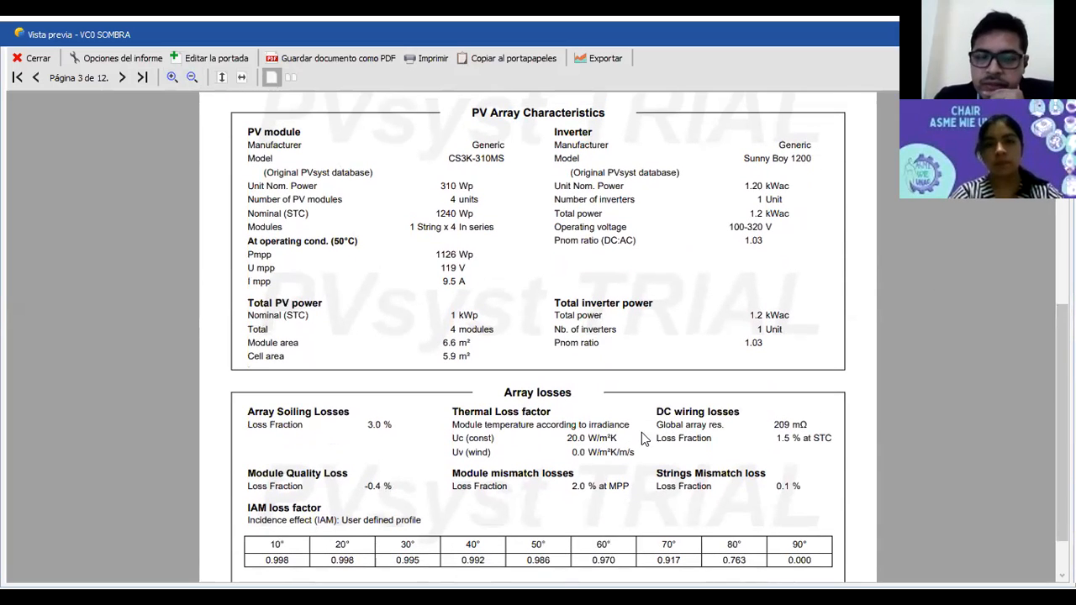
scroll(1063, 435, down, 1)
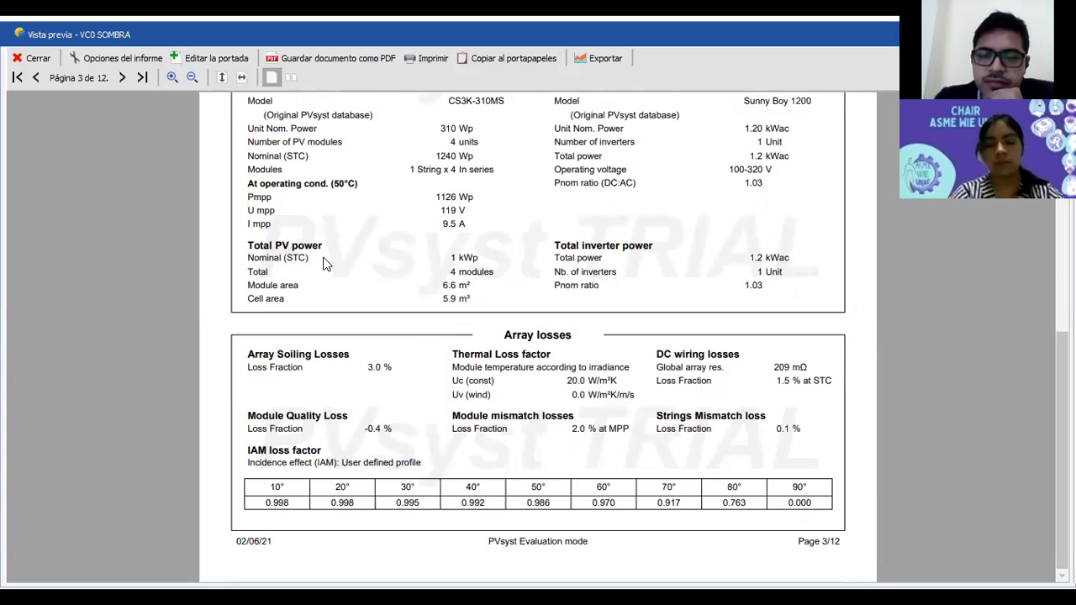
click(128, 84)
scroll(538, 336, down, 4)
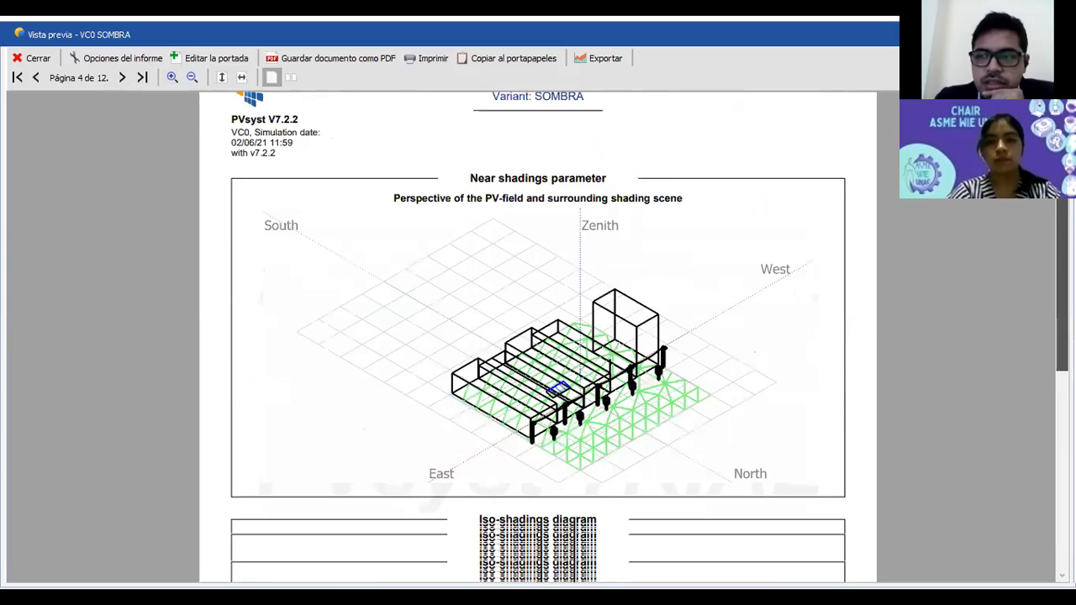
scroll(106, 114, down, 3)
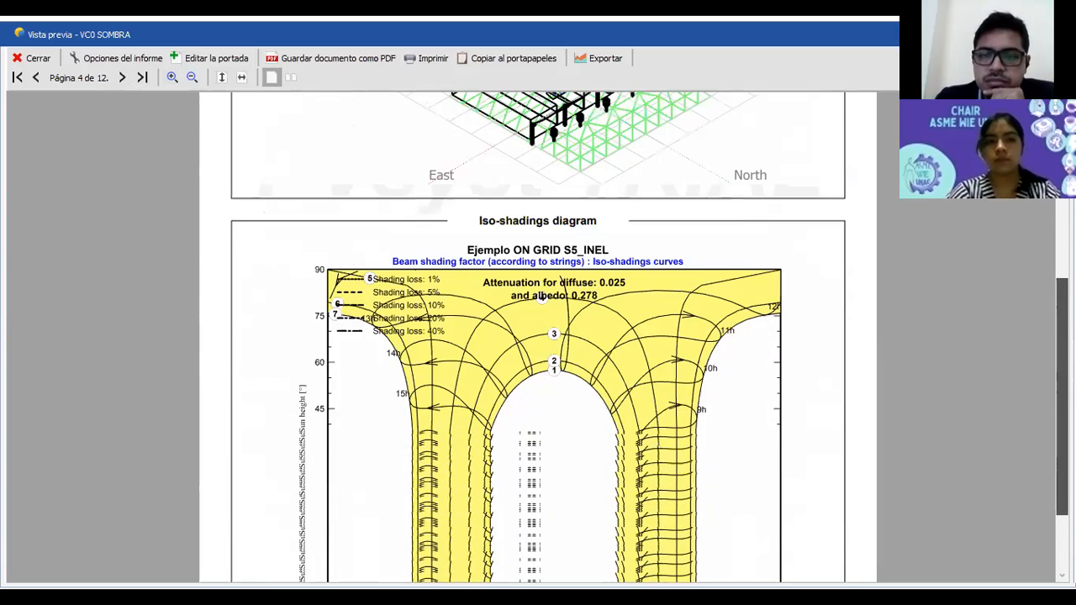
Step: Review the report's main results page with its monthly balances table, and the loss diagram on page 6
click(123, 78)
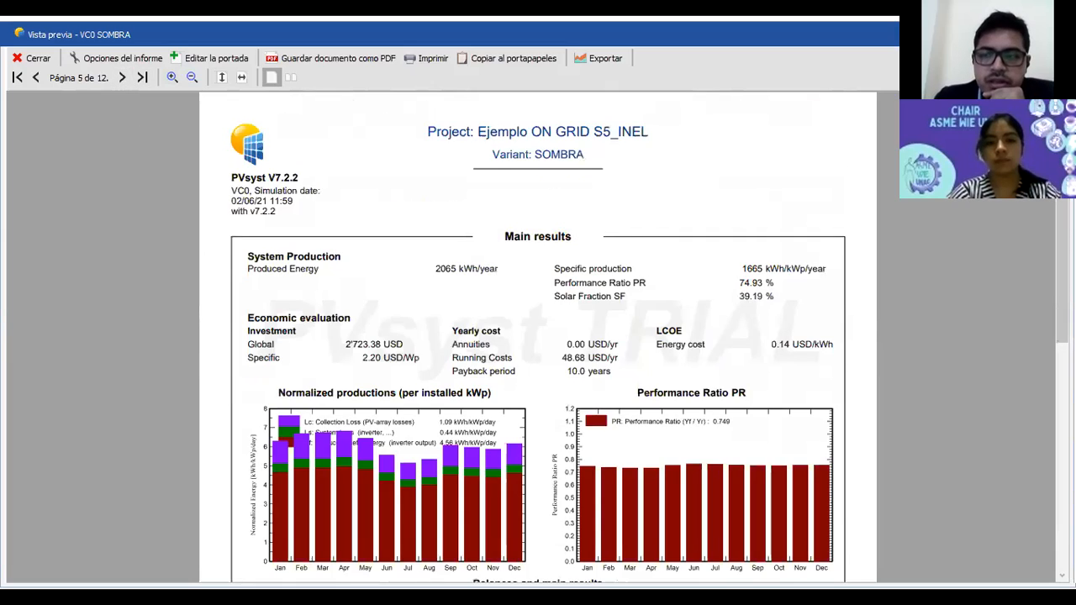
scroll(1019, 252, down, 2)
scroll(538, 337, down, 3)
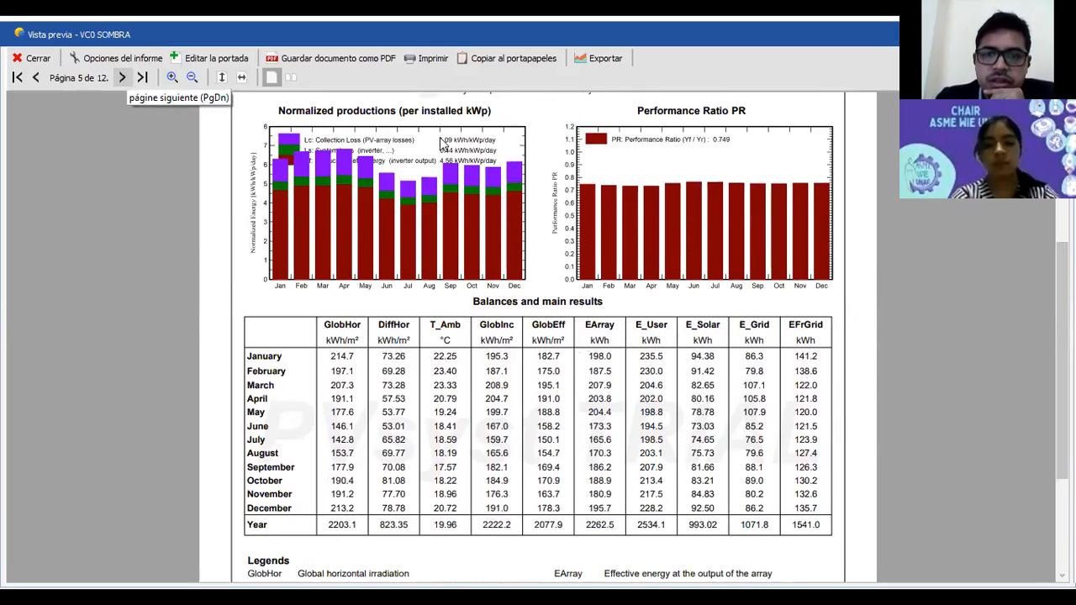
click(123, 77)
scroll(225, 165, down, 2)
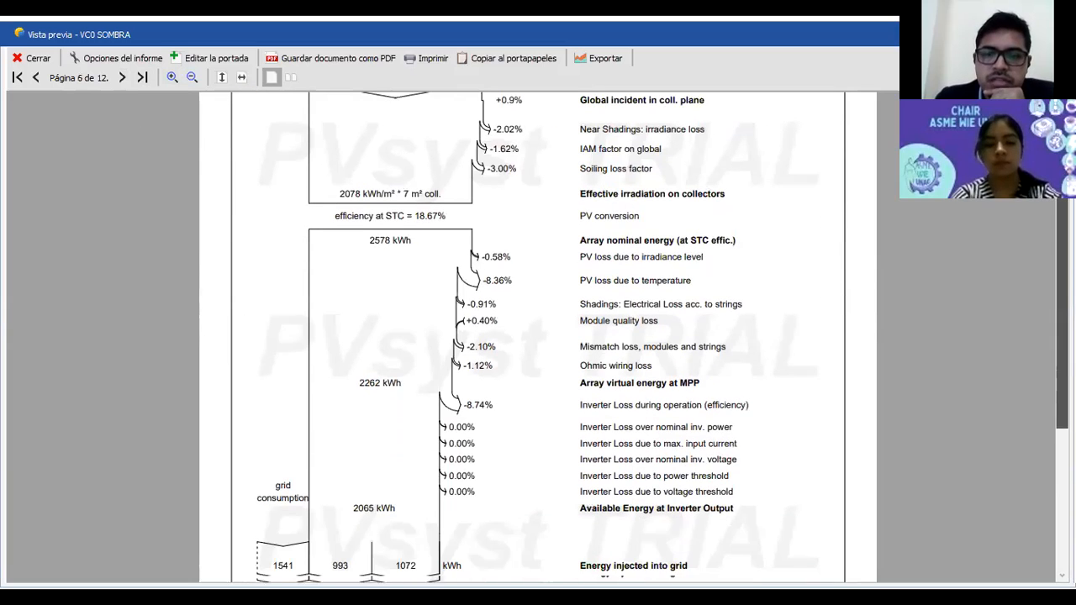
Step: Look through the report's special graphs and P50-P90 evaluation, and read the financial analysis parameters on page 10
click(123, 78)
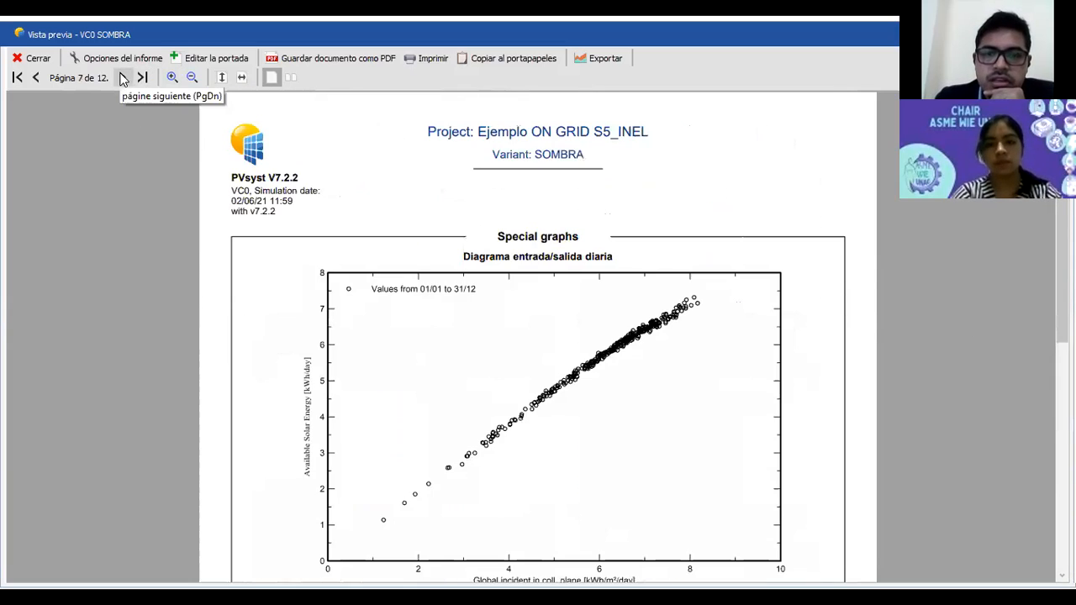
click(122, 78)
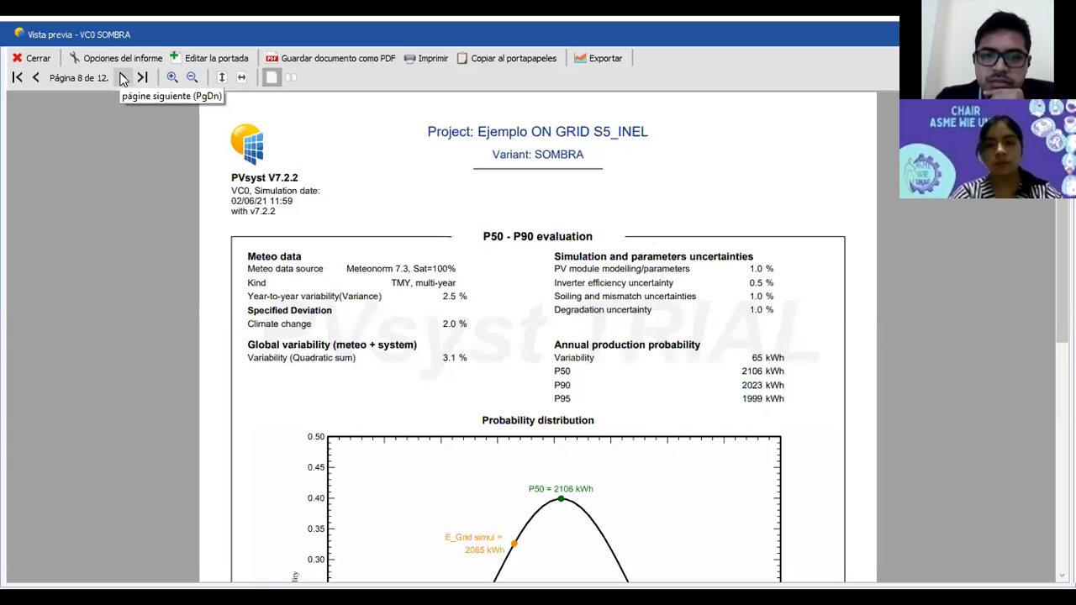
click(122, 77)
click(123, 77)
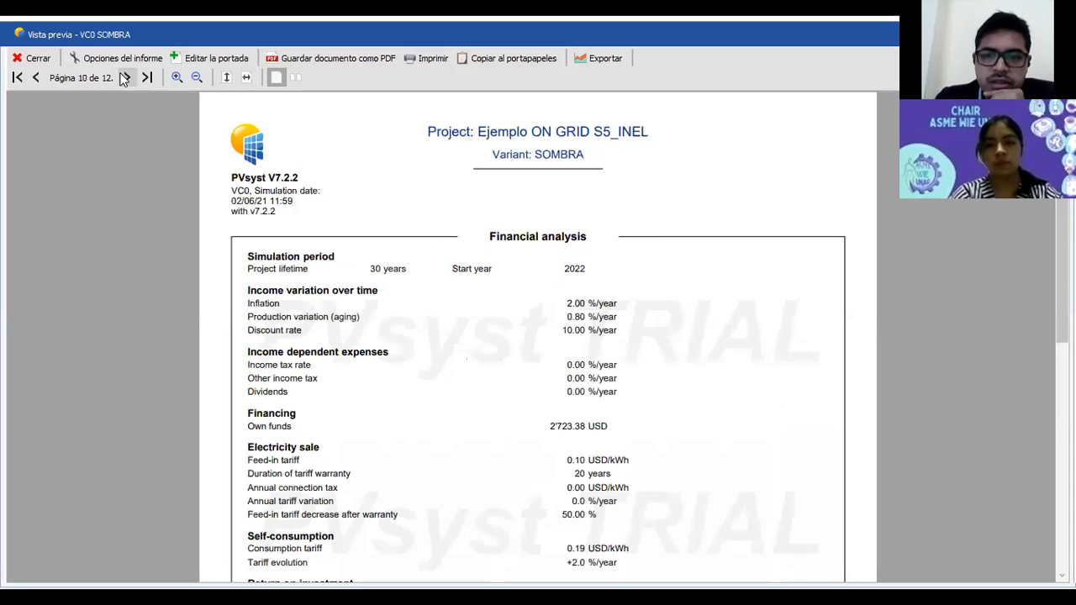
drag(1063, 303, 1063, 340)
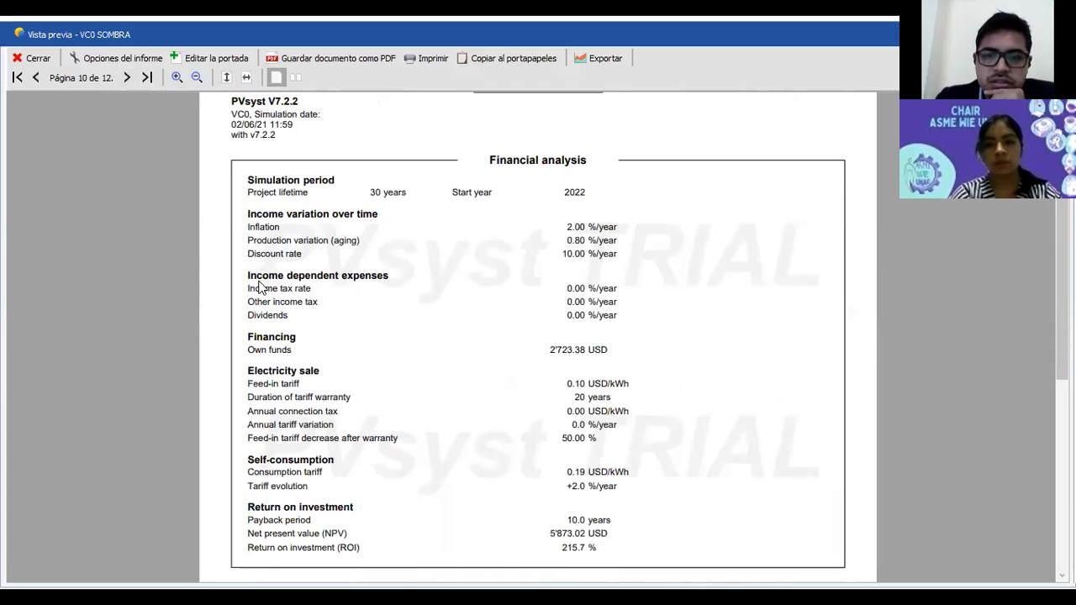
Step: Examine the detailed yearly economic results and the net profit and cumulative cashflow charts on the report's last two pages
click(124, 81)
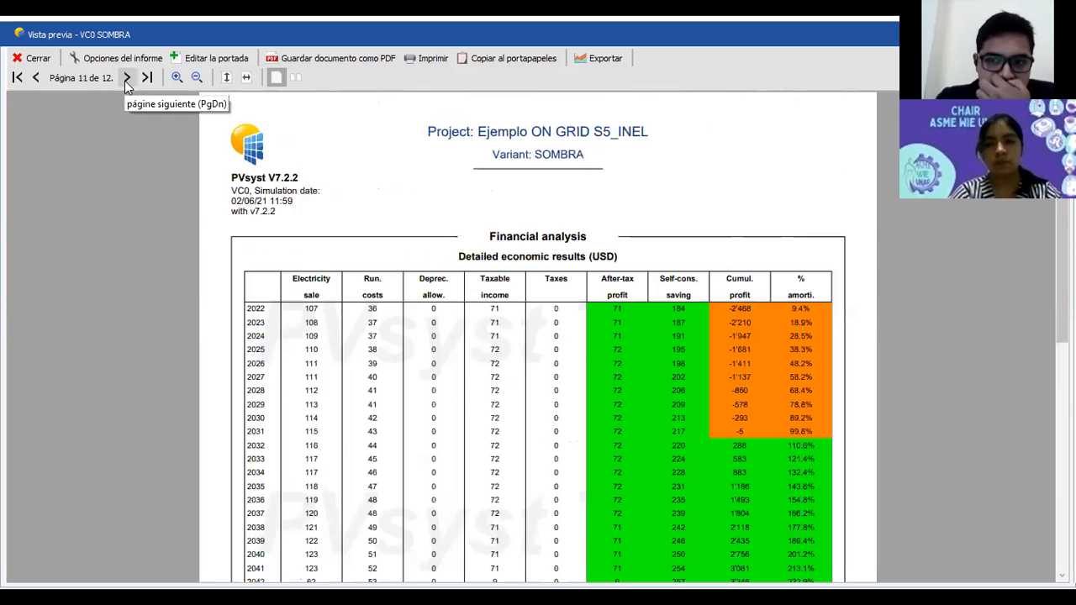
drag(1063, 286, 1063, 353)
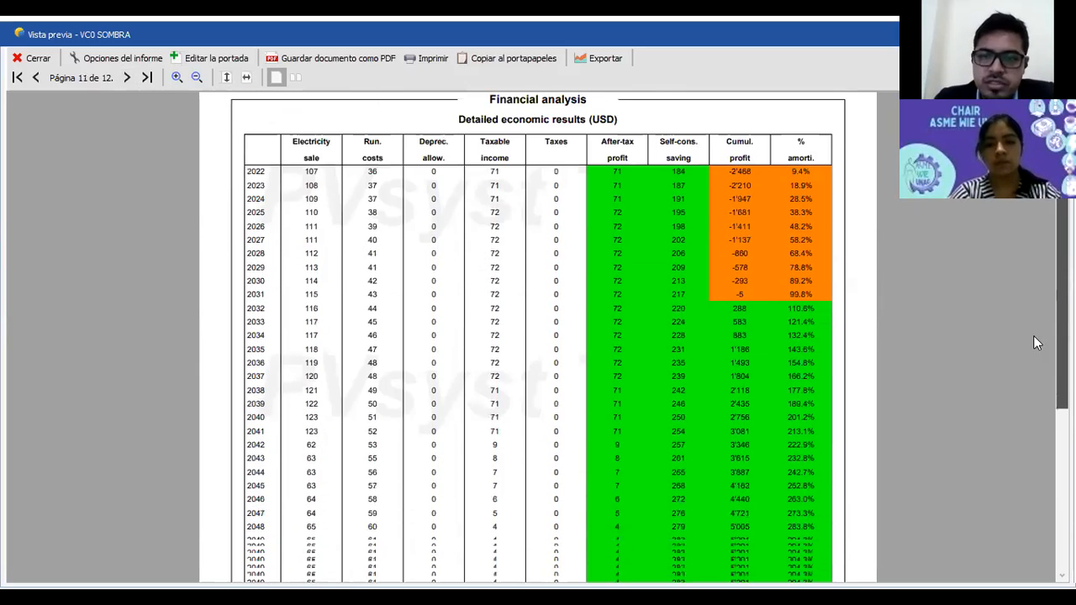
scroll(1034, 336, down, 1)
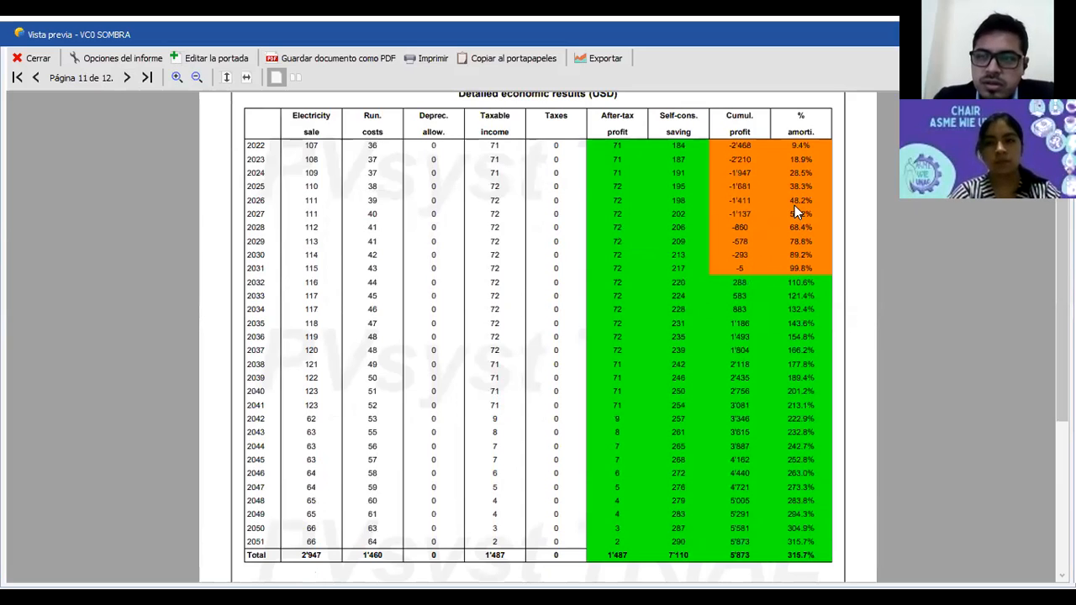
click(129, 78)
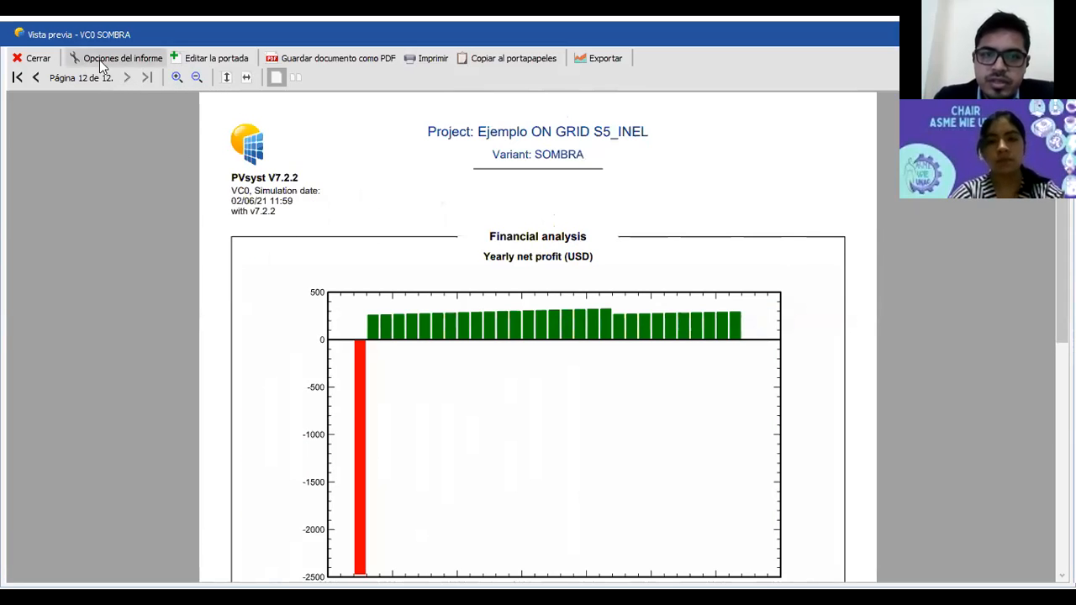
drag(1063, 126, 1063, 353)
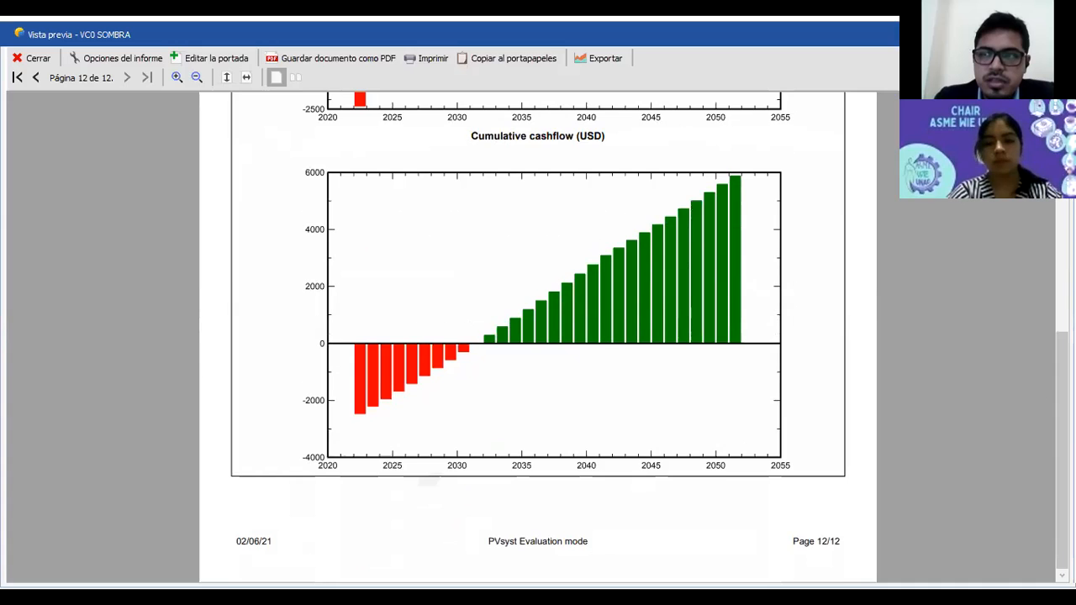
Step: Close the report preview, the results window and the project to return to the PVsyst start window
key(Escape)
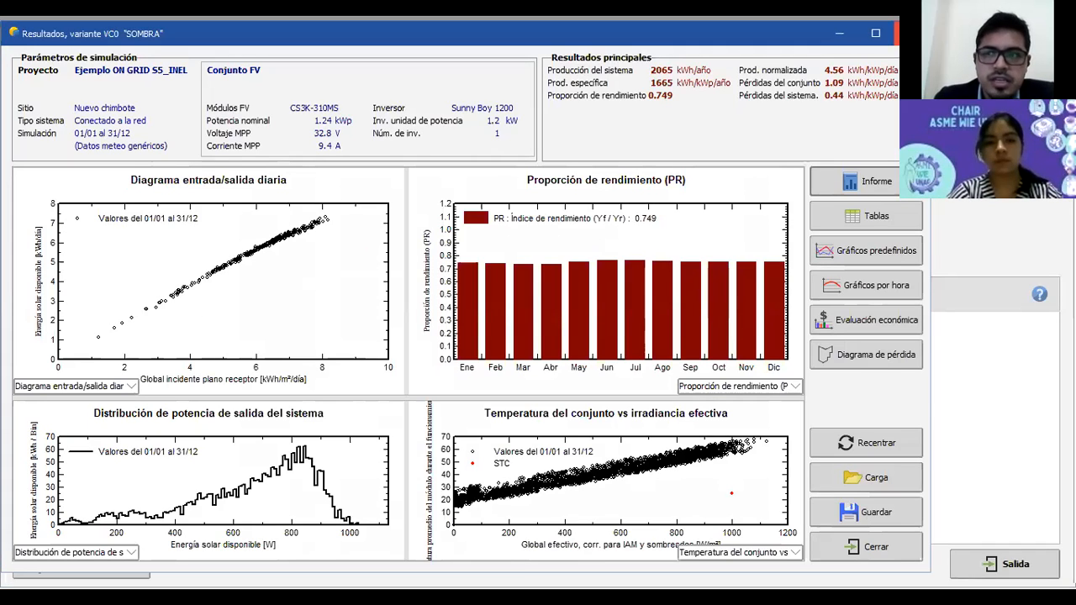
click(913, 33)
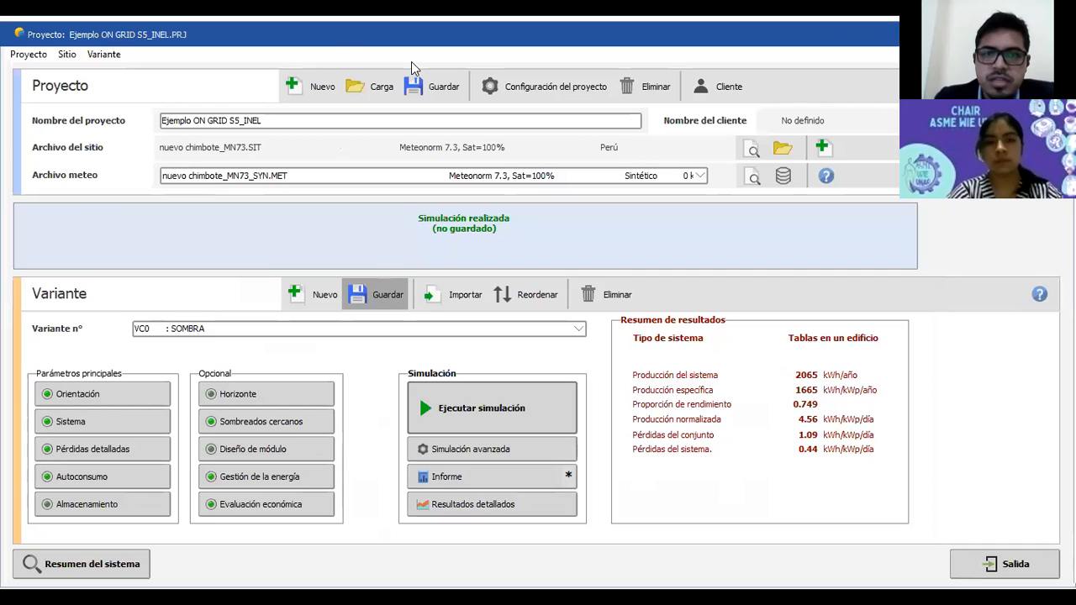
click(1020, 35)
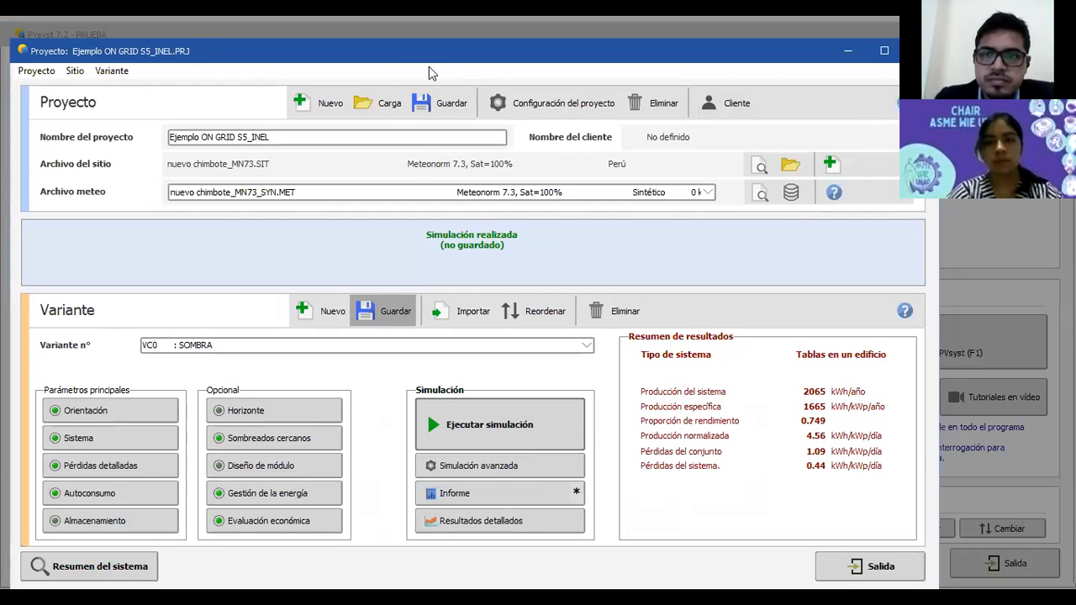
drag(429, 67, 570, 114)
click(569, 457)
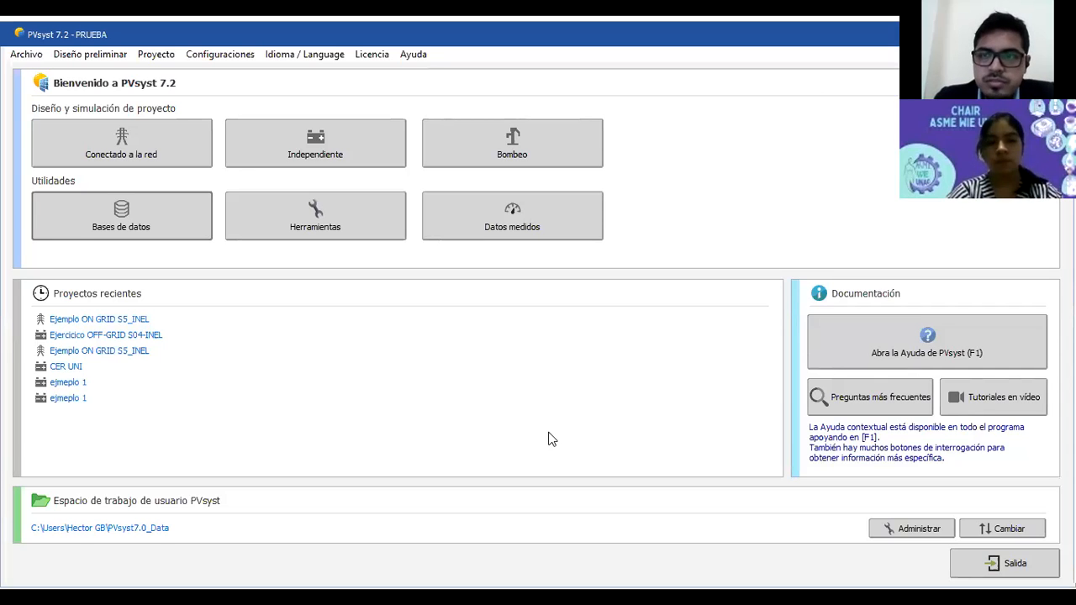
Step: Open the PVsyst user workspace and look at the files contained in its Projects folder
click(30, 58)
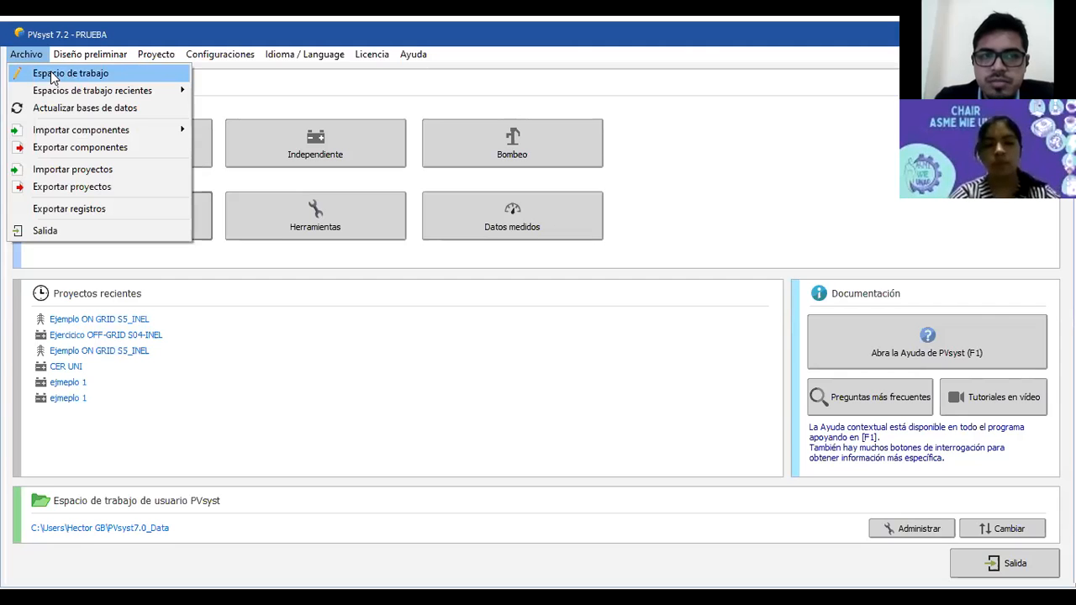
click(52, 76)
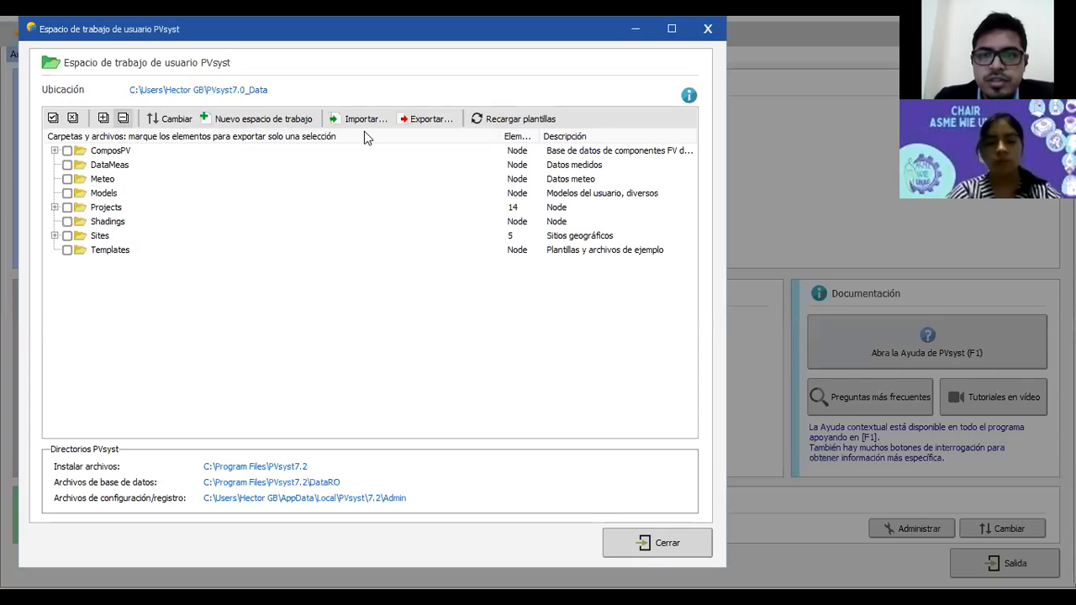
click(54, 208)
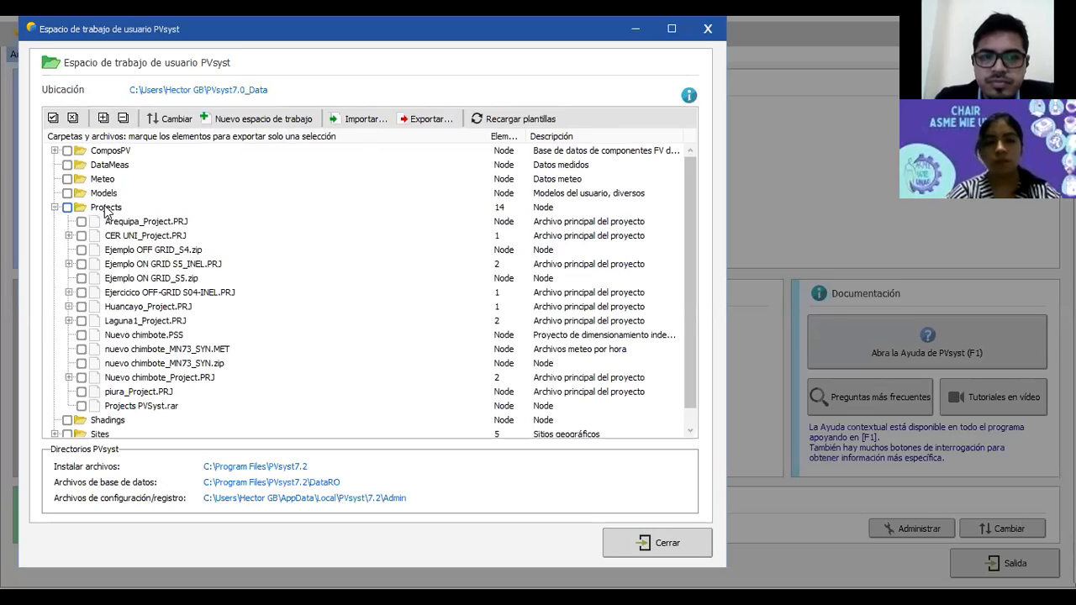
click(54, 208)
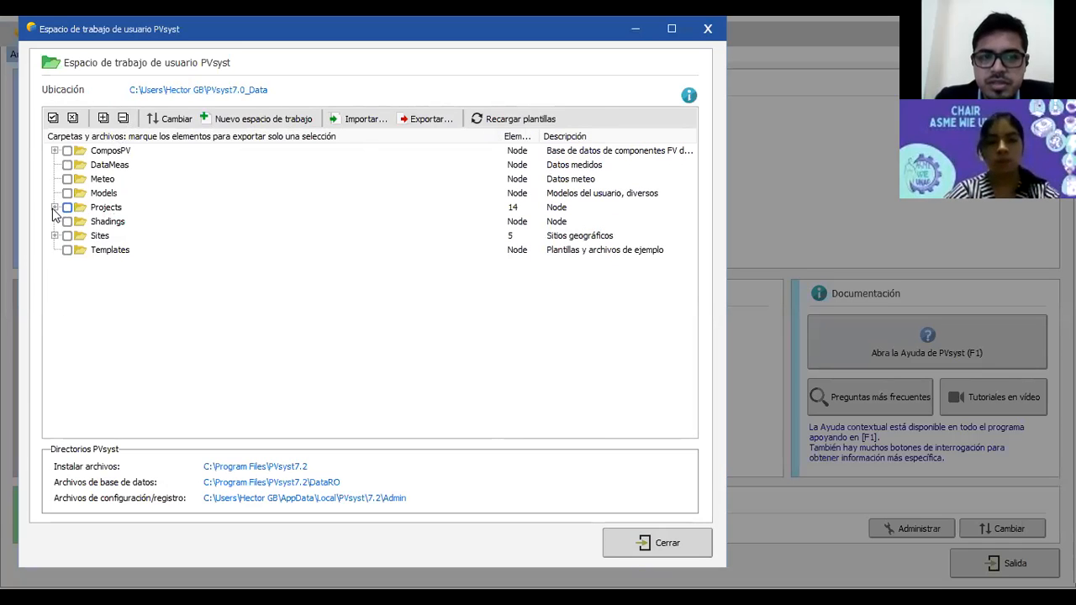
Step: Switch to File Explorer and examine the project, variant, meteo and ZIP archive files in the Projects folder of PVsyst7.0_Data
click(864, 71)
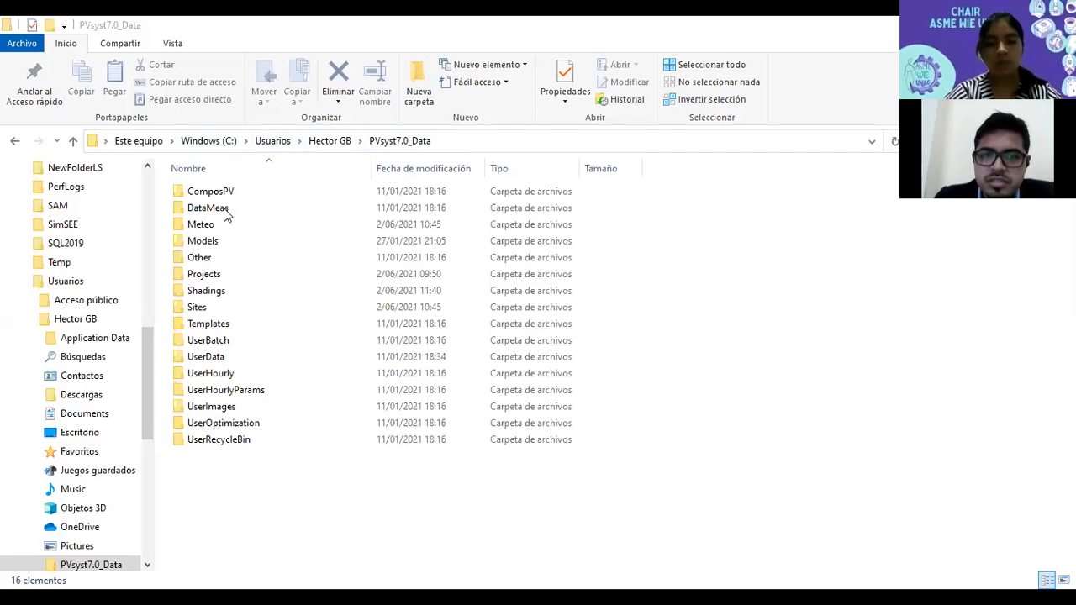
double_click(215, 277)
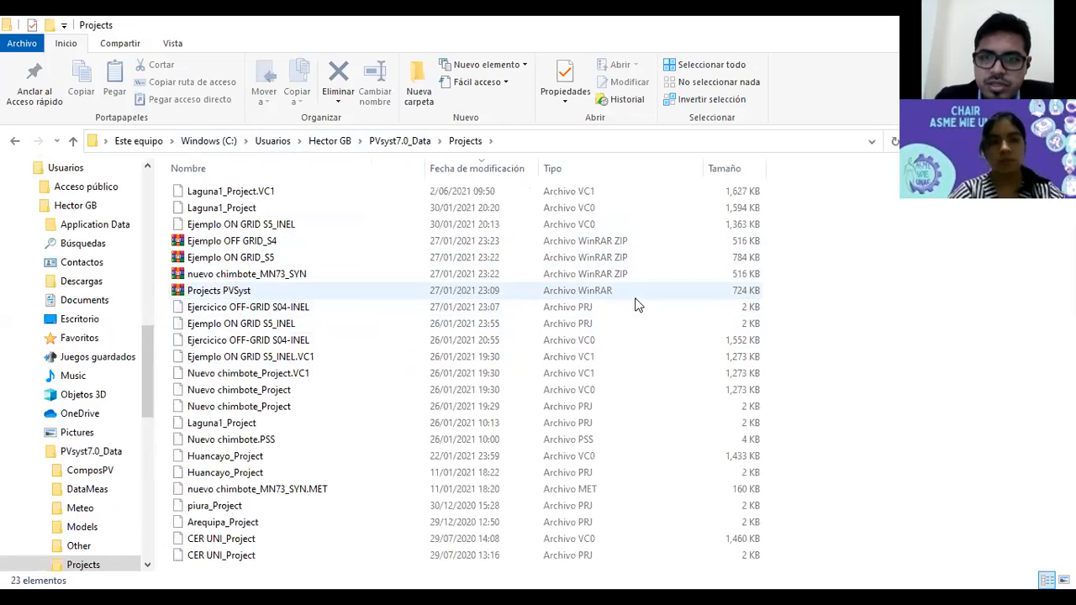
double_click(593, 307)
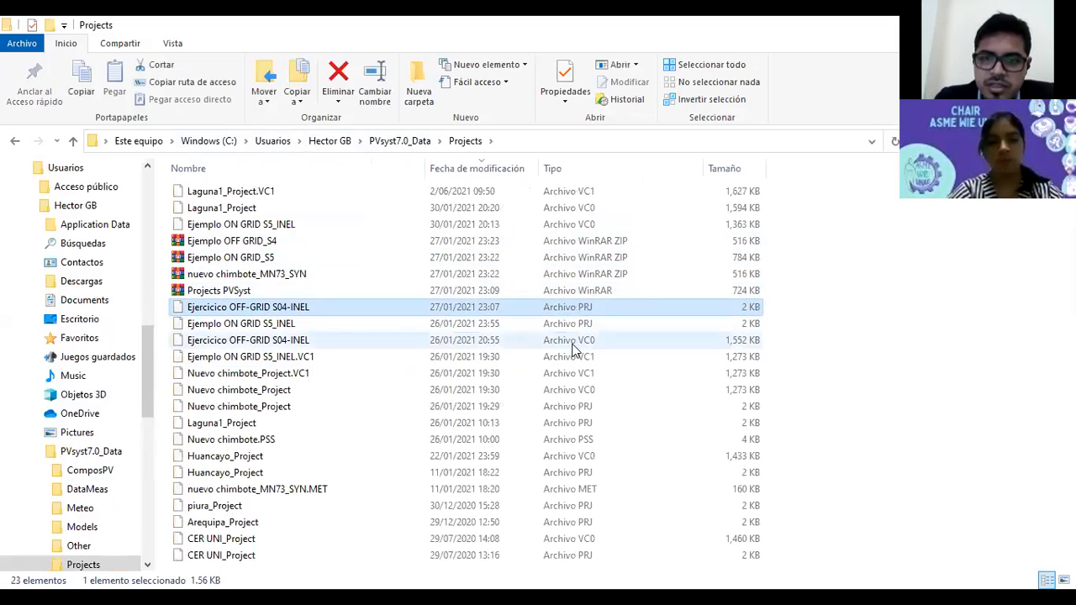
click(343, 340)
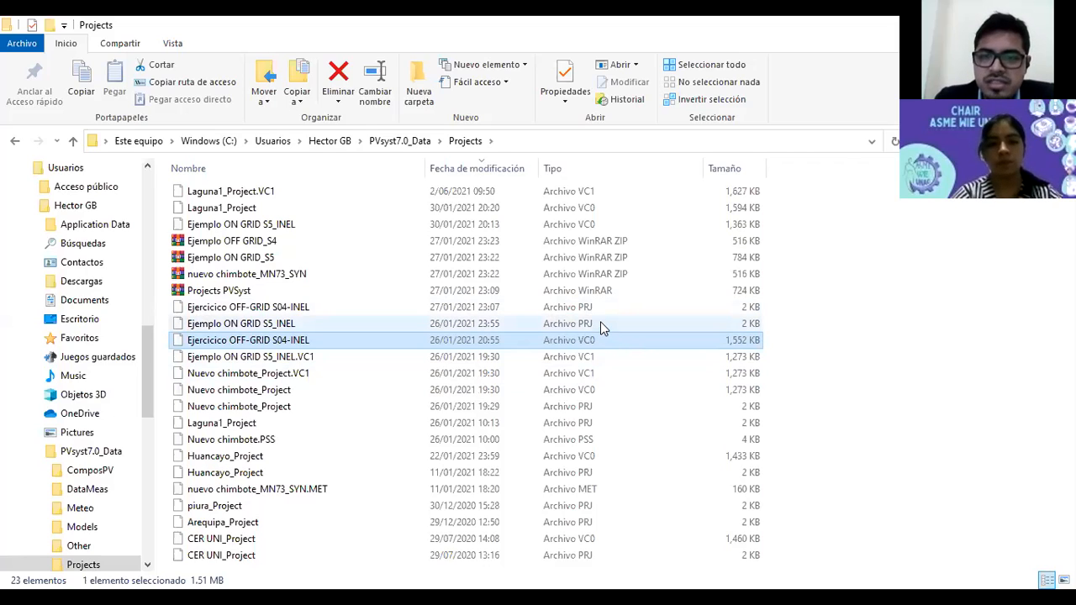
click(324, 493)
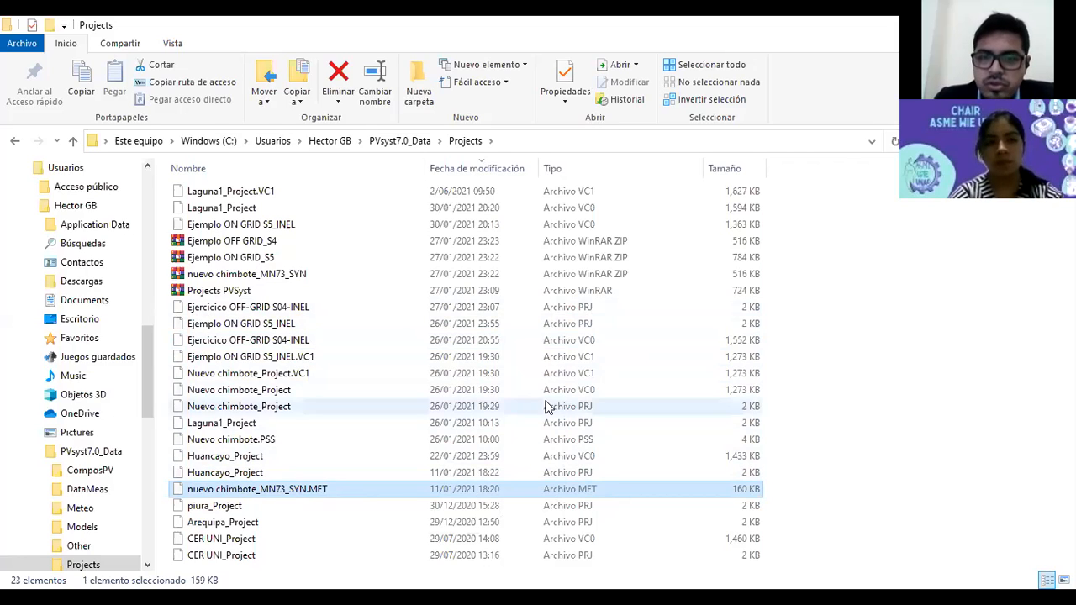
click(447, 246)
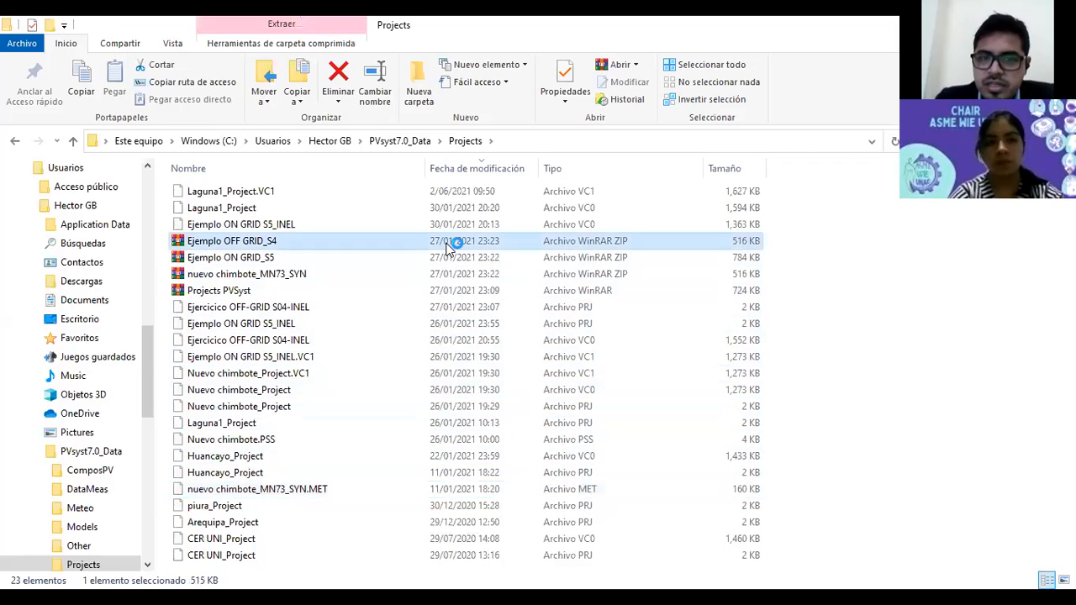